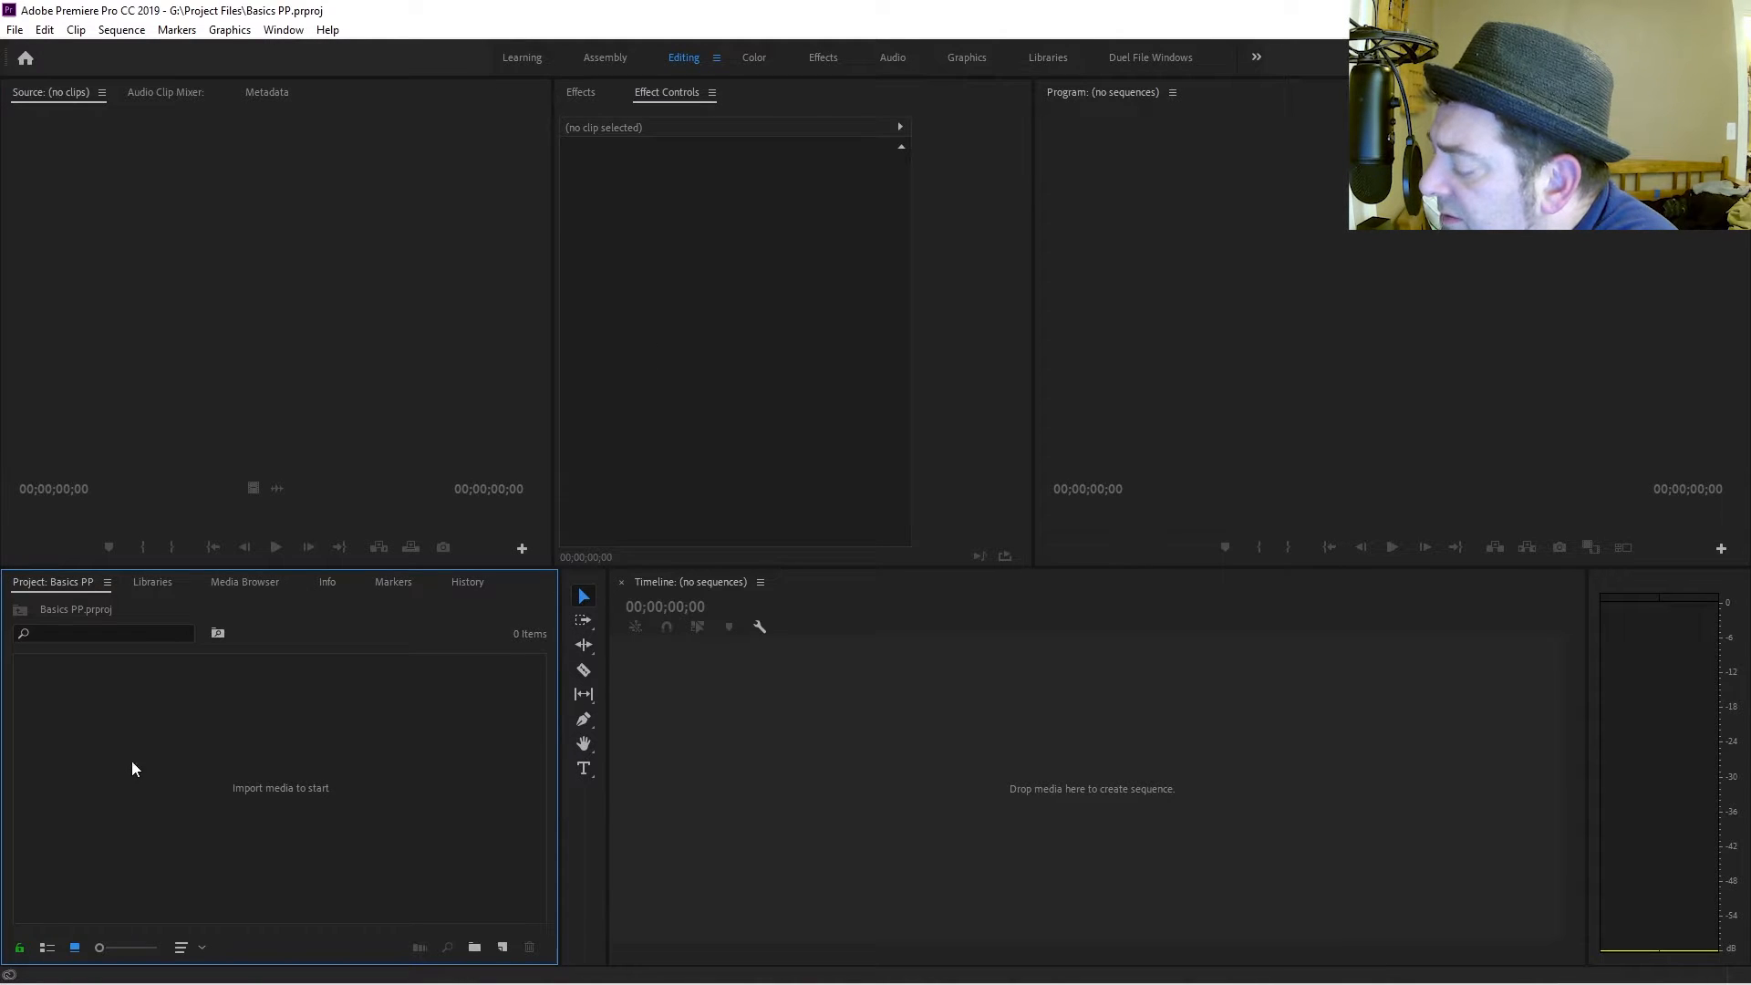
Import the clips pexels-rodnae-productions-8097549.mp4 and MM Intro.mp4 from the Extreme SSD (G:) drive.
{"action": "left_click", "coordinate": [11, 33]}
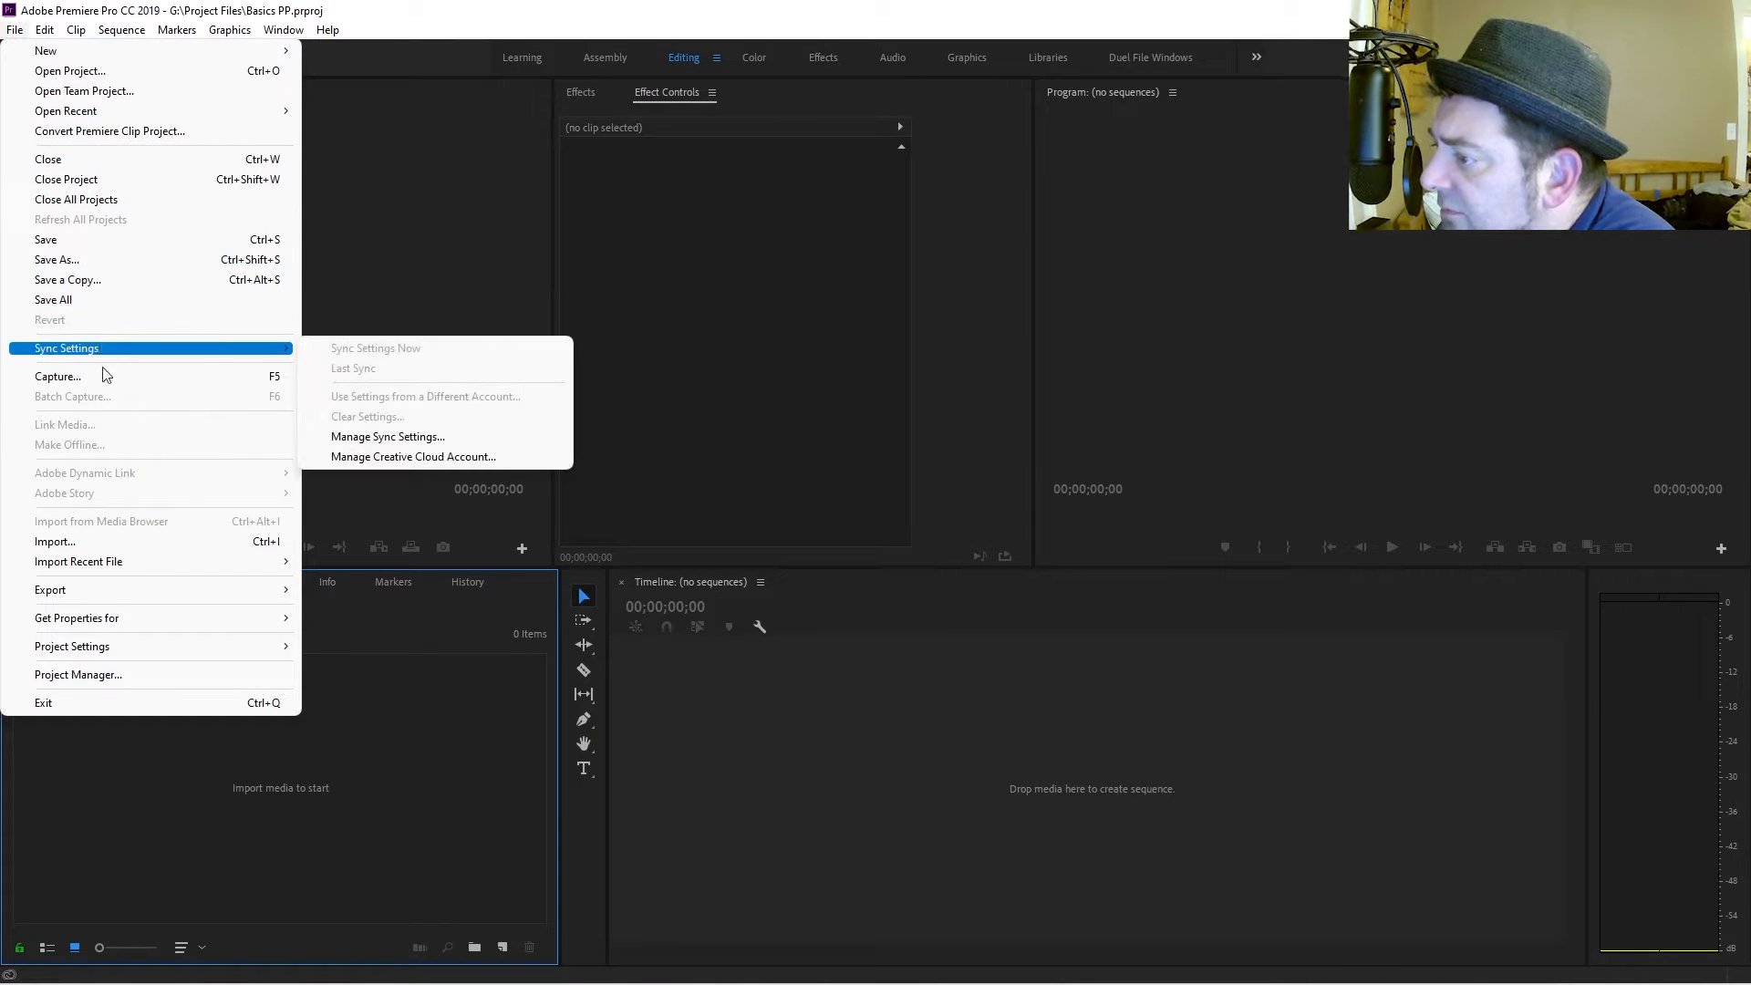
{"action": "left_click", "coordinate": [114, 545]}
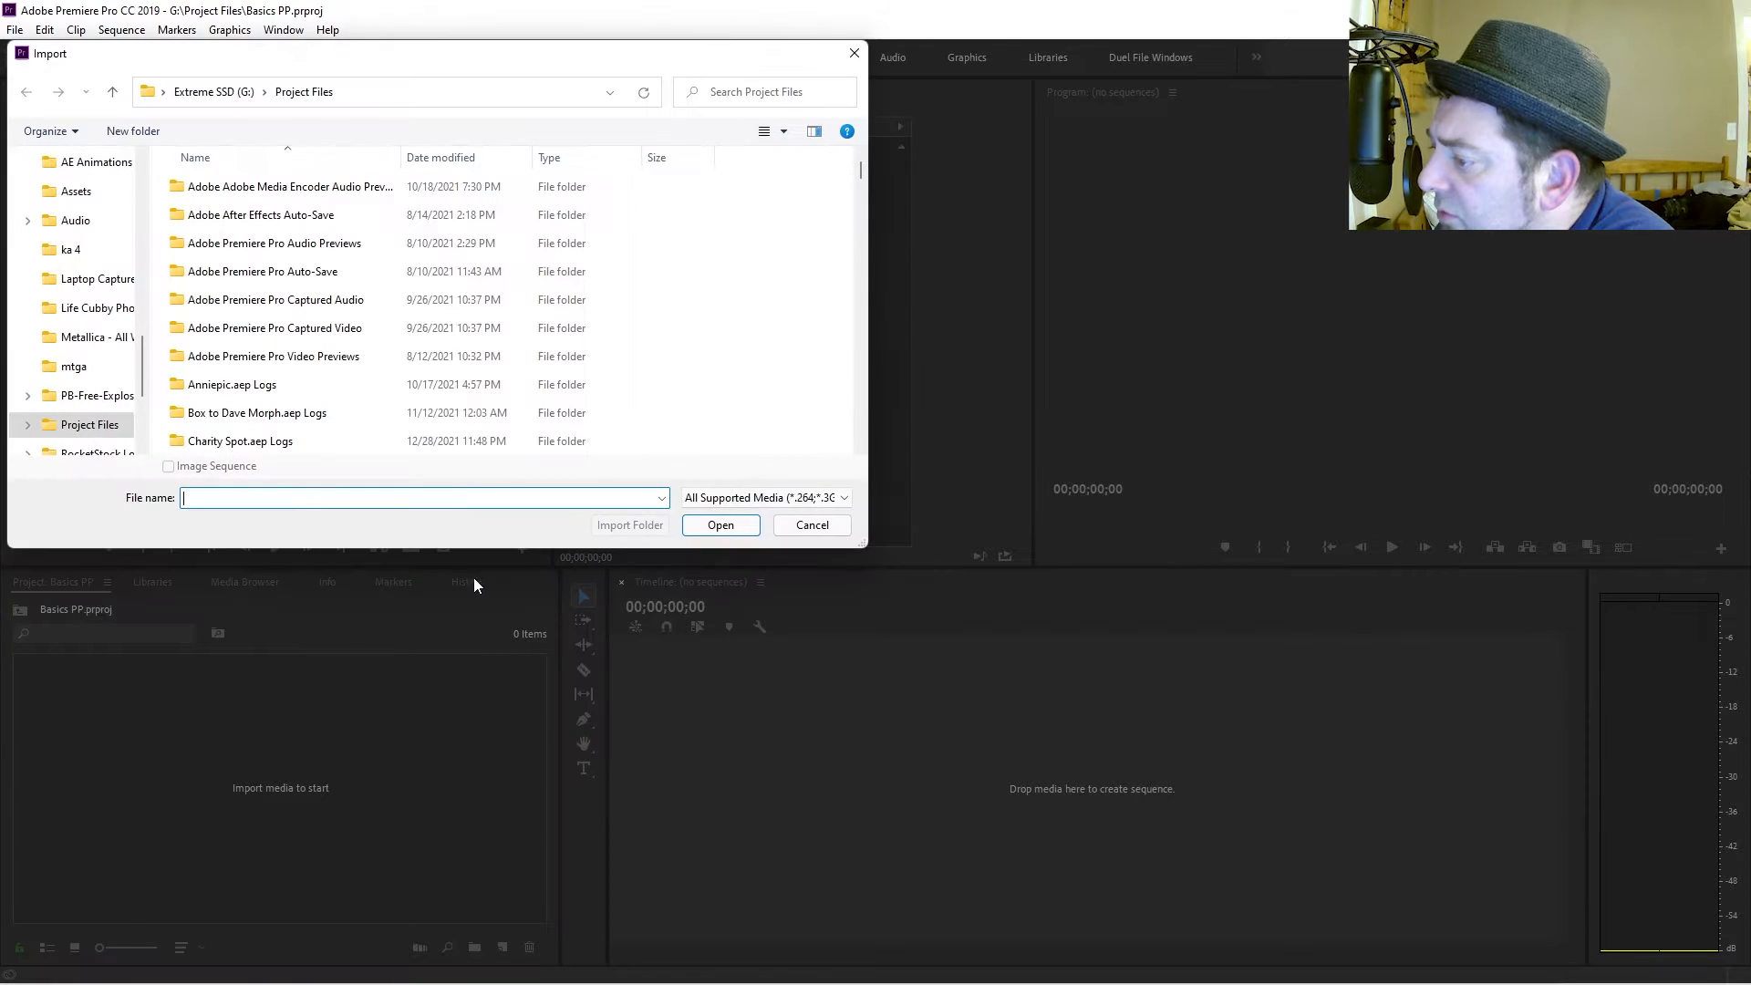
{"action": "left_click", "coordinate": [252, 95]}
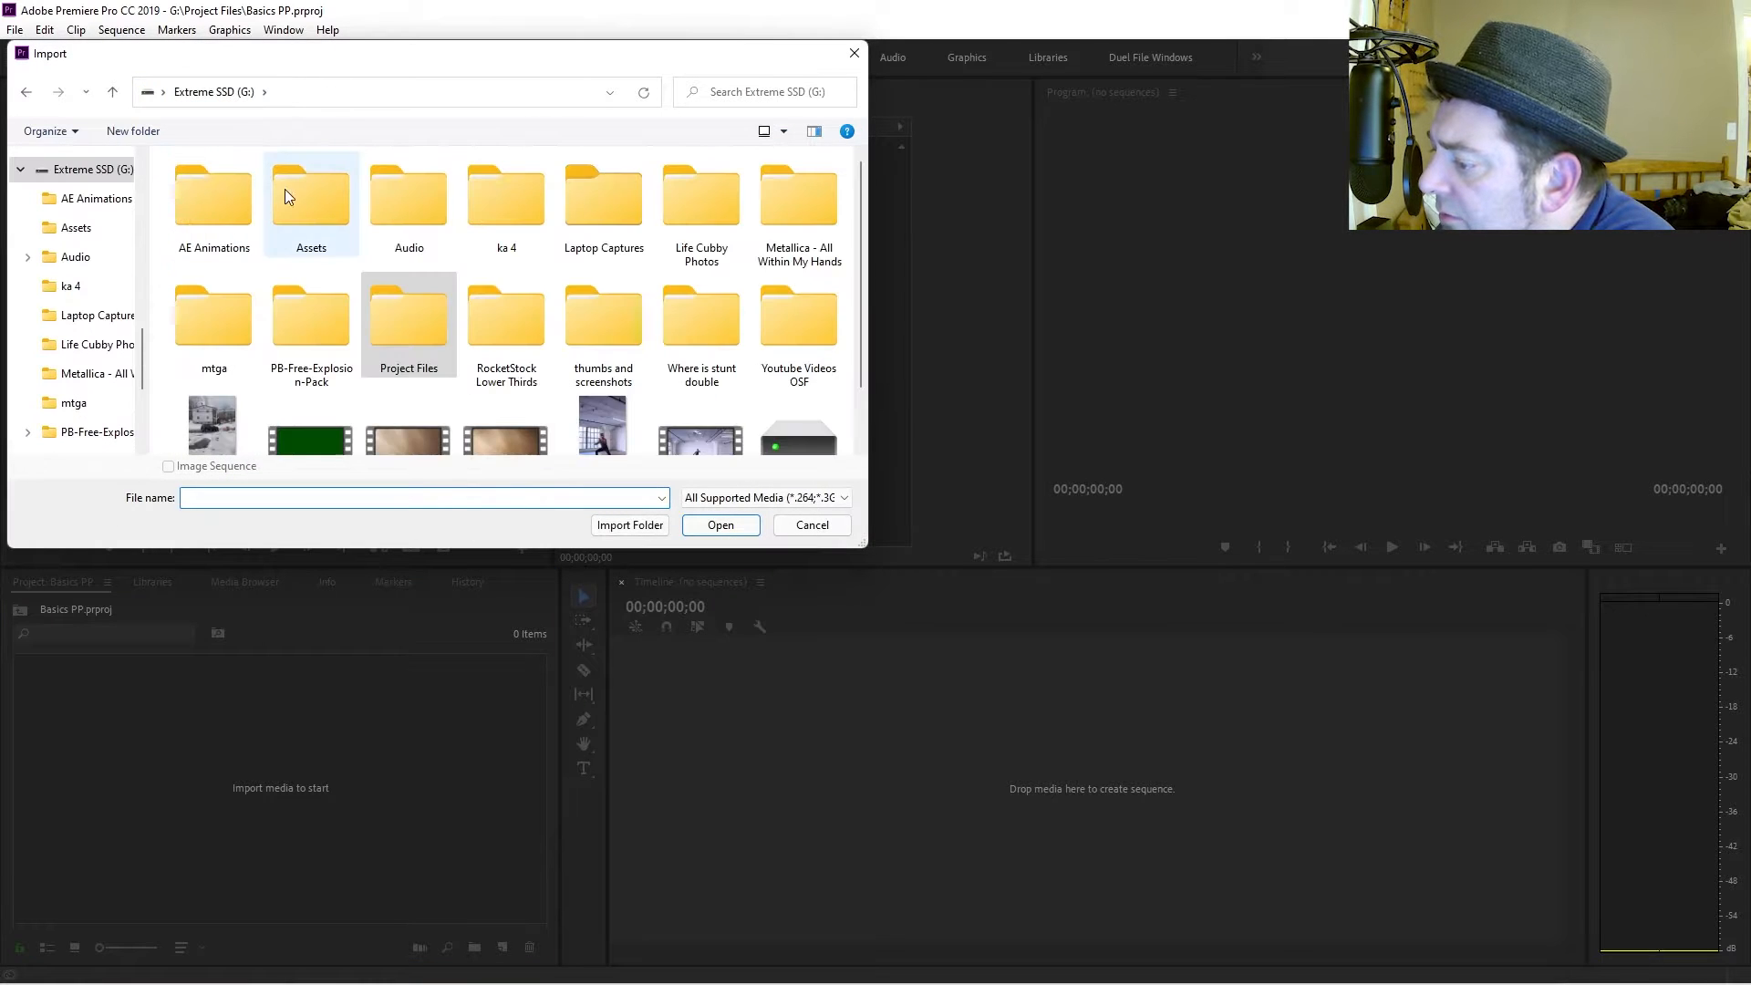
{"action": "scroll", "coordinate": [386, 361], "scroll_direction": "down", "scroll_amount": 1}
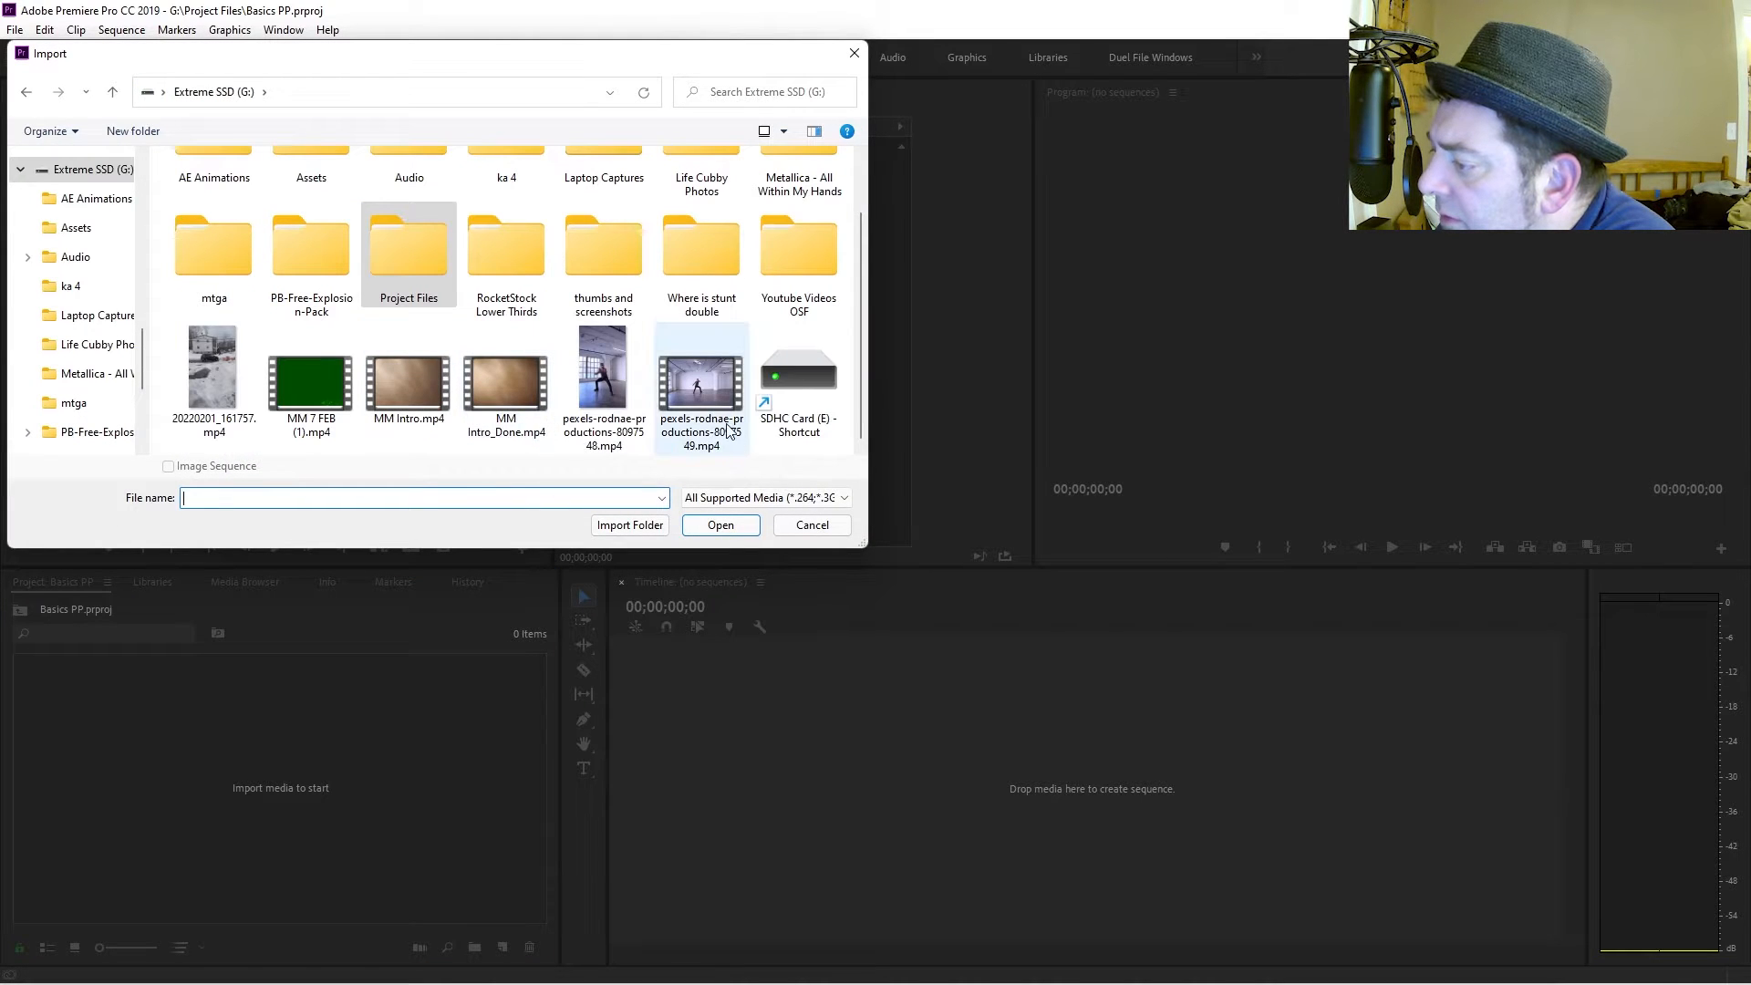
{"action": "left_click", "coordinate": [701, 402]}
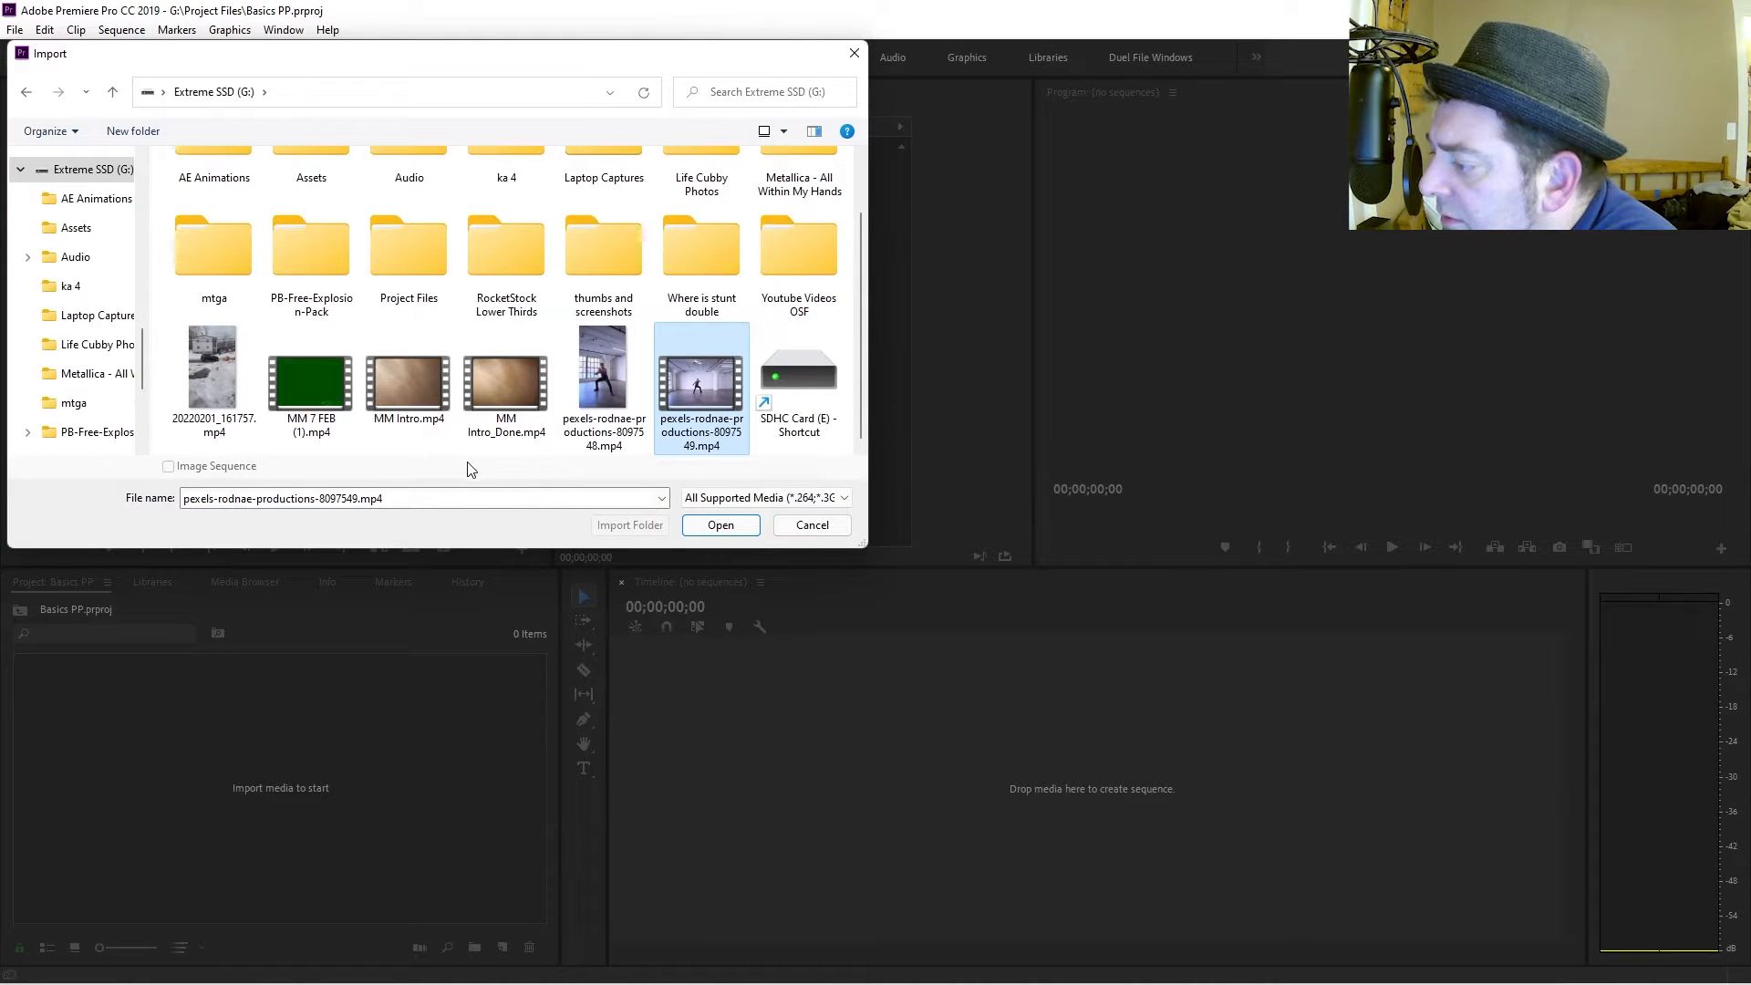
{"action": "left_click", "coordinate": [443, 418], "text": "ctrl"}
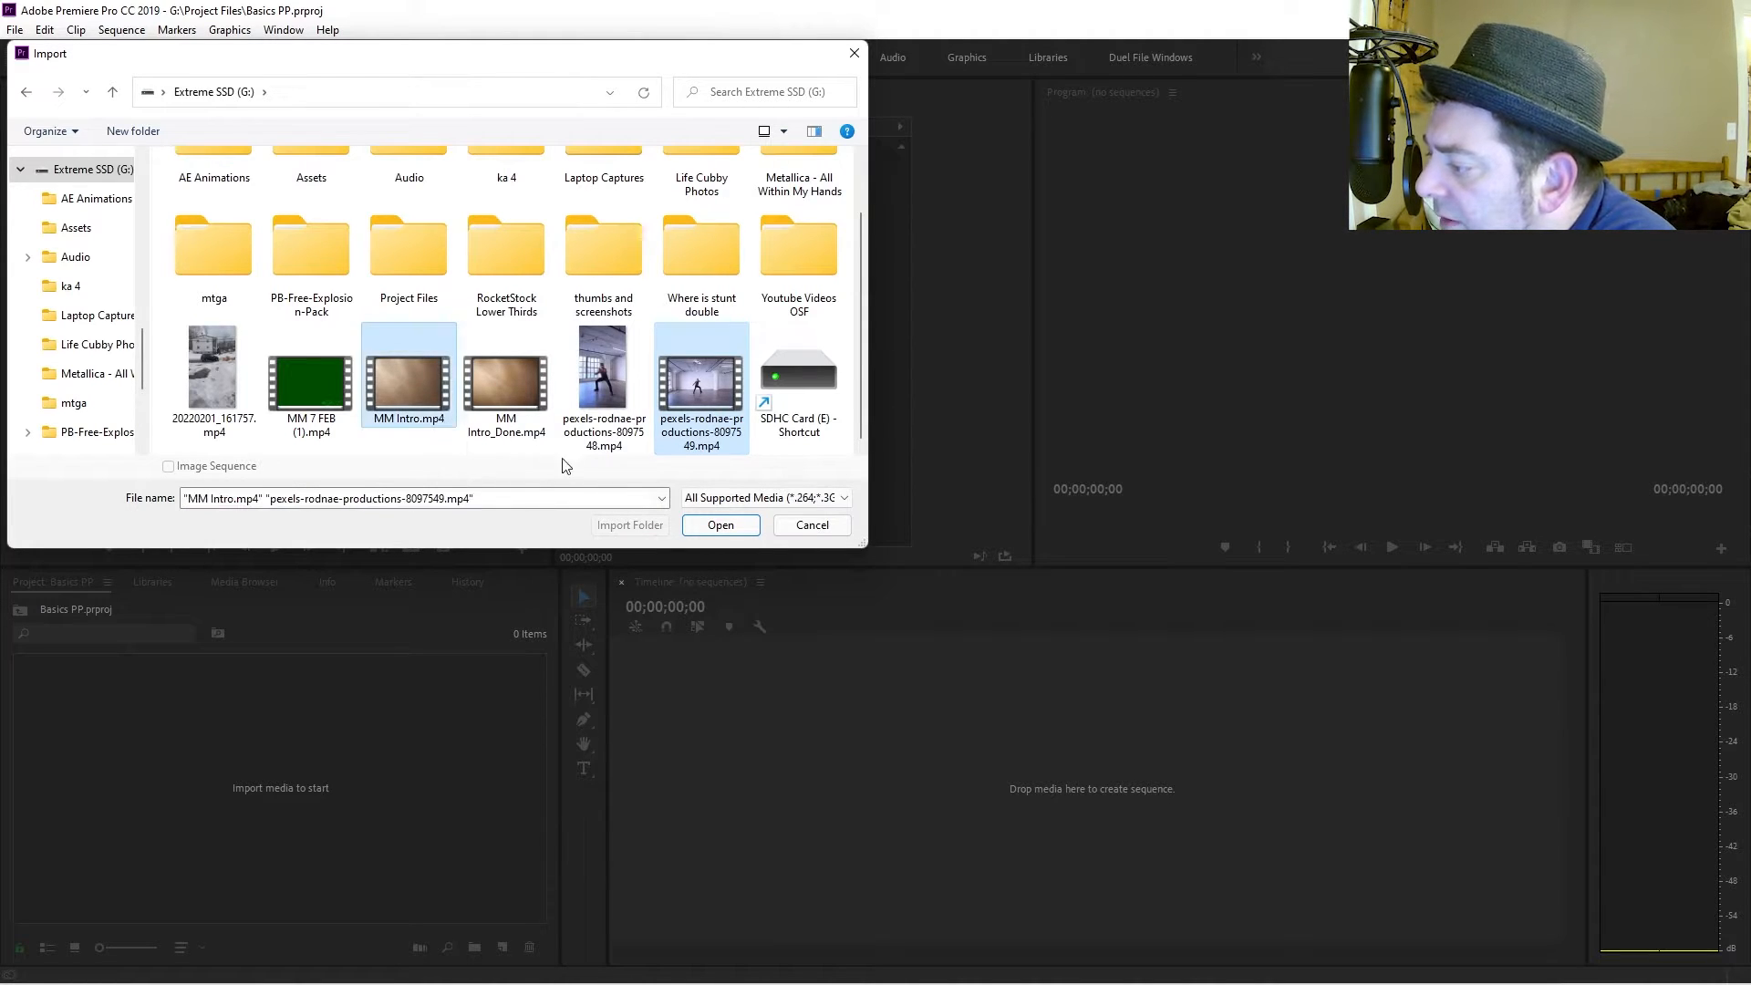
{"action": "left_click", "coordinate": [723, 529]}
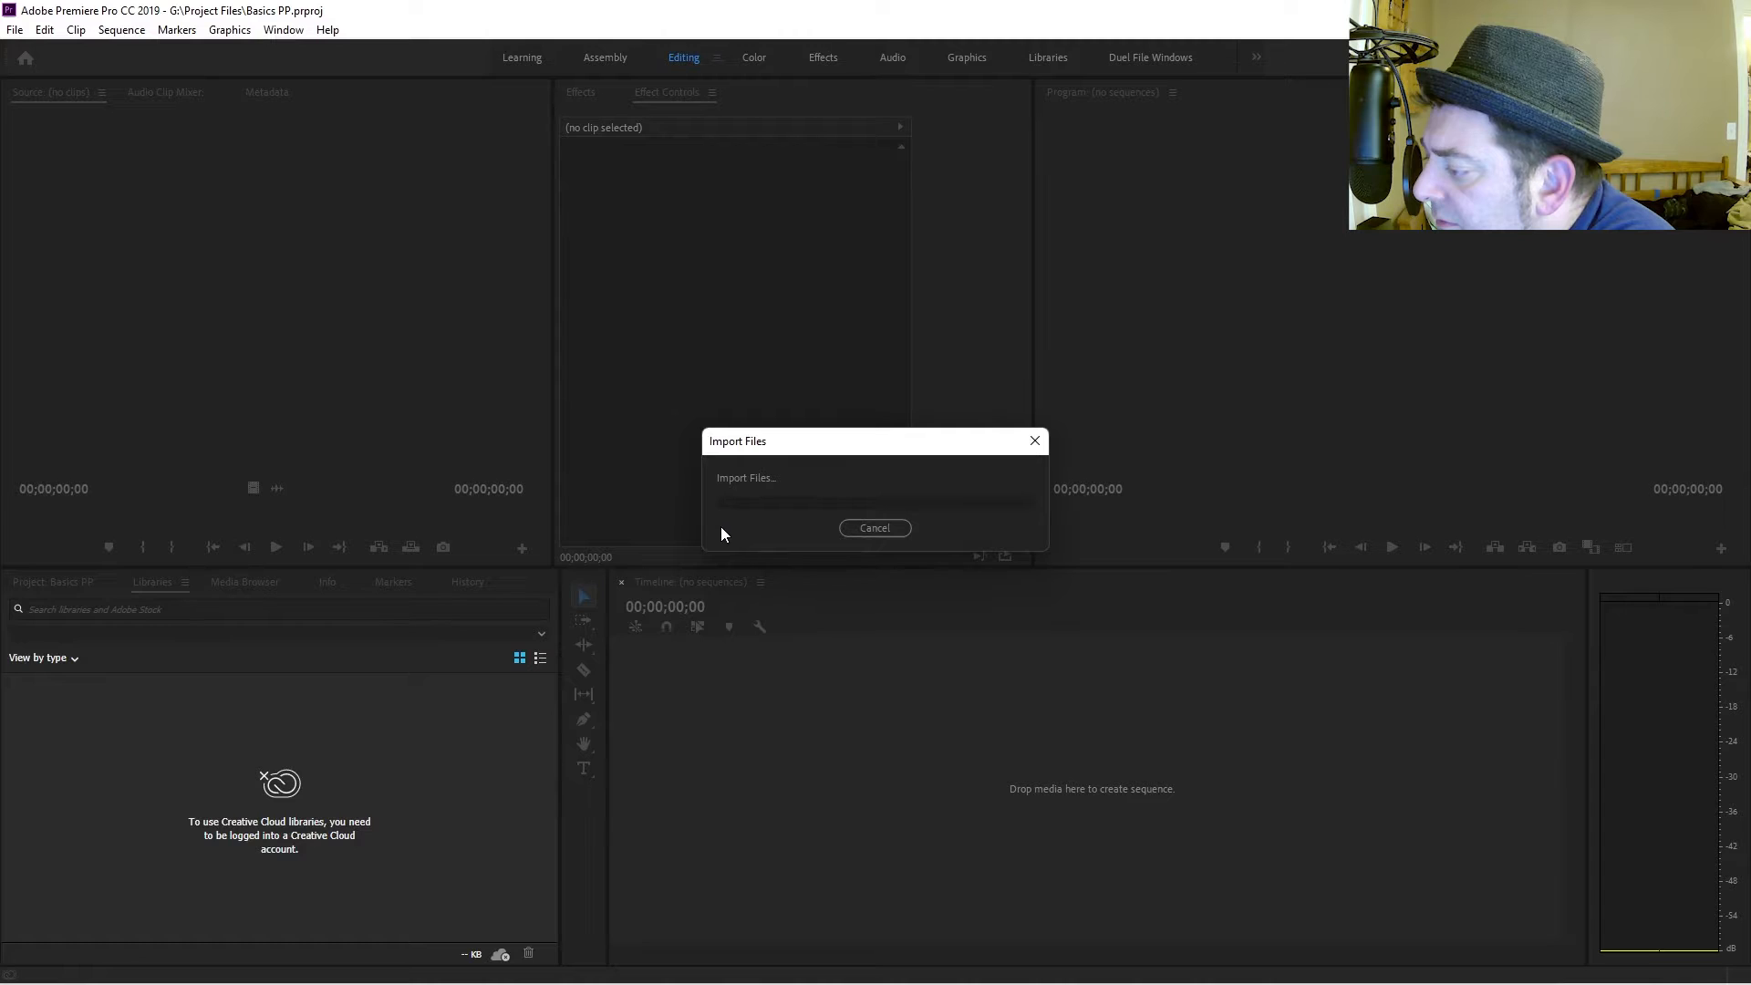
Import the entire Audio folder from the Extreme SSD (G:) drive into the project.
{"action": "right_click", "coordinate": [322, 820]}
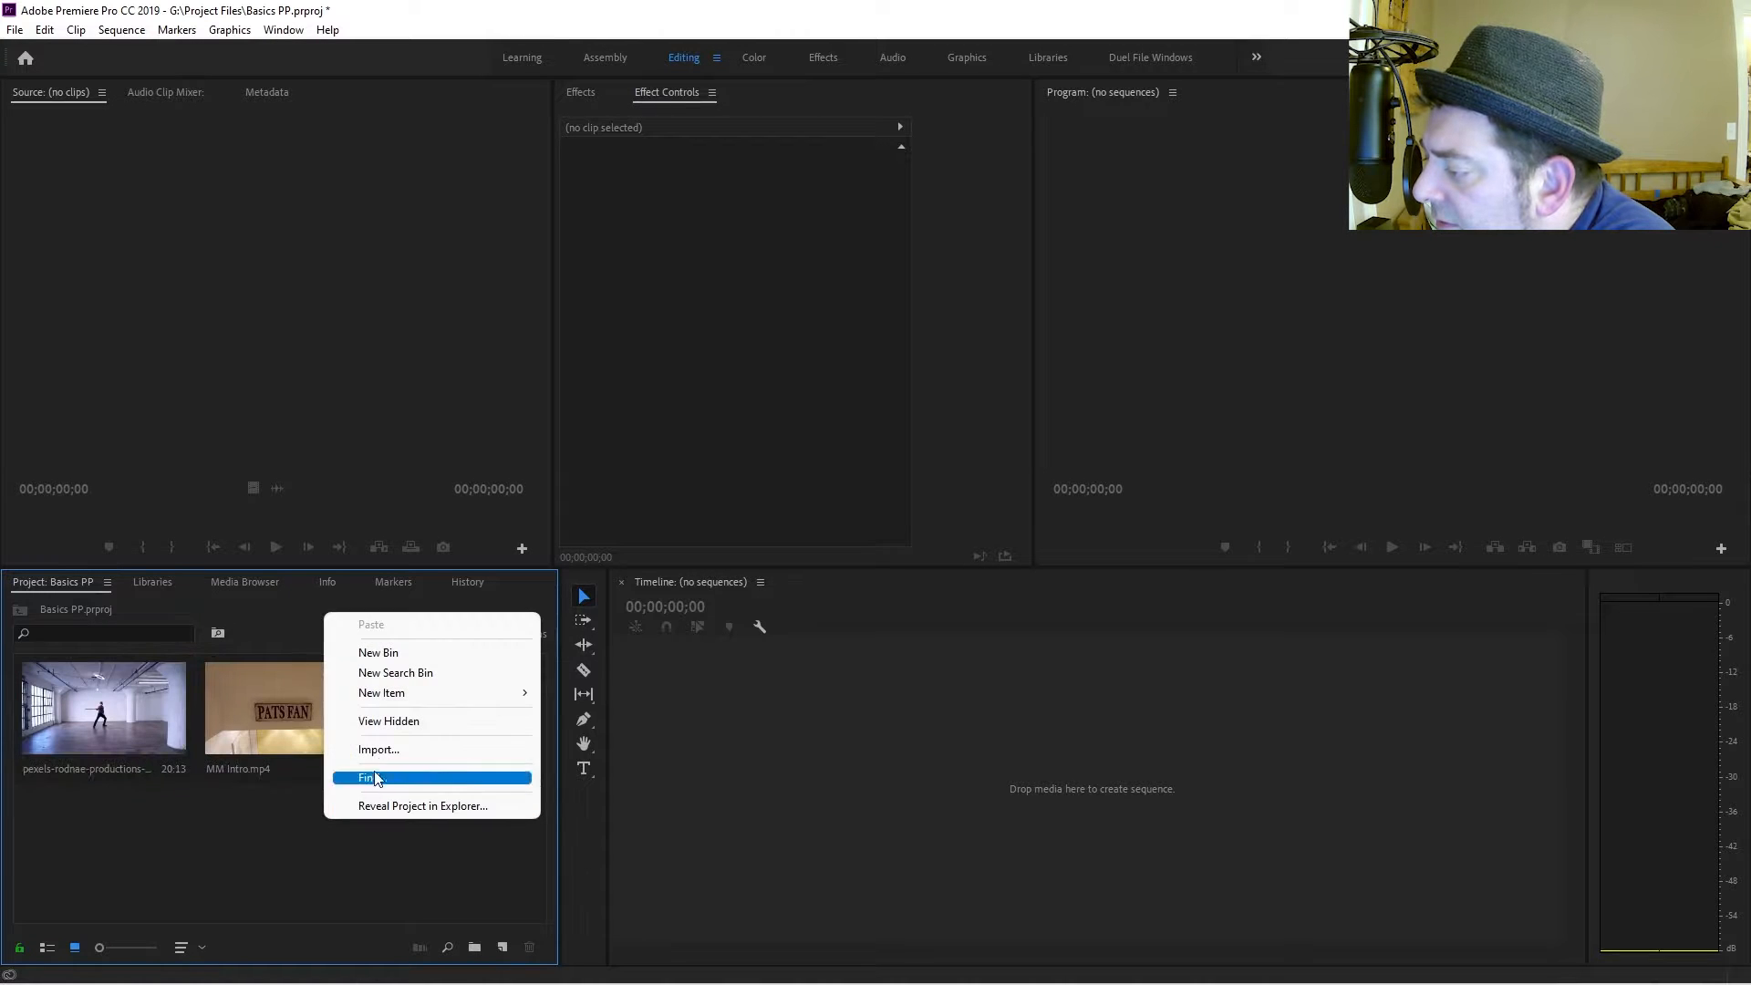
{"action": "left_click", "coordinate": [379, 749]}
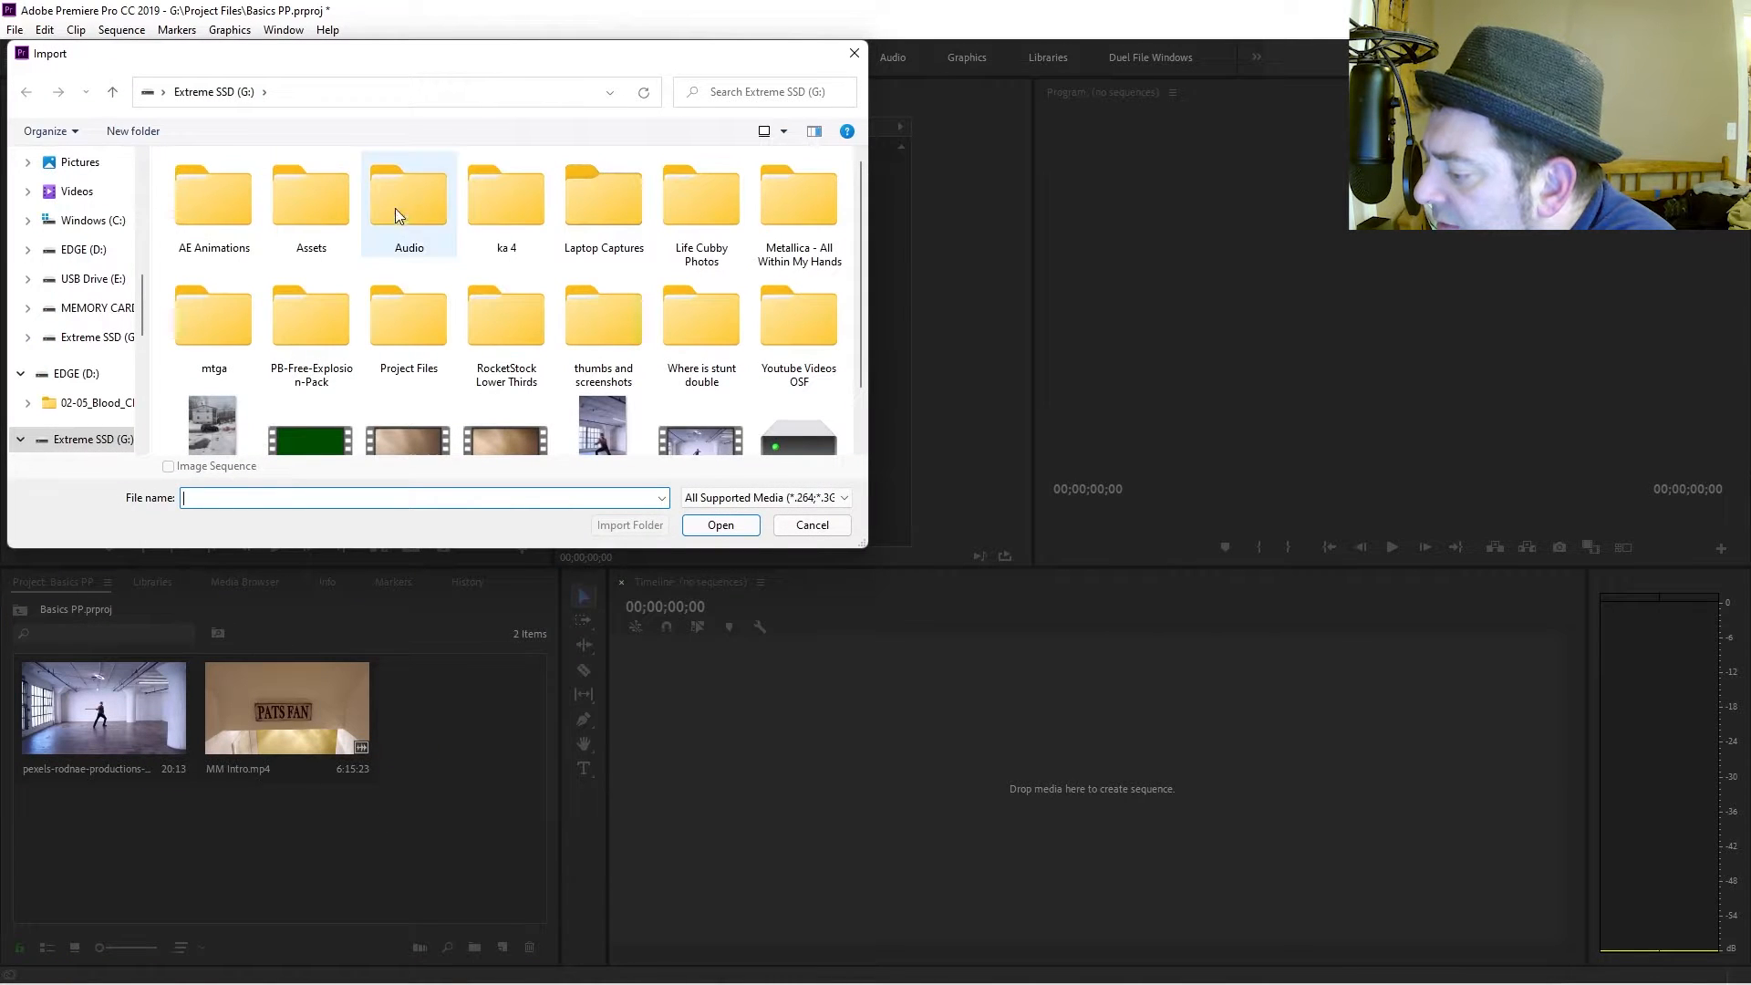
{"action": "left_click", "coordinate": [398, 202]}
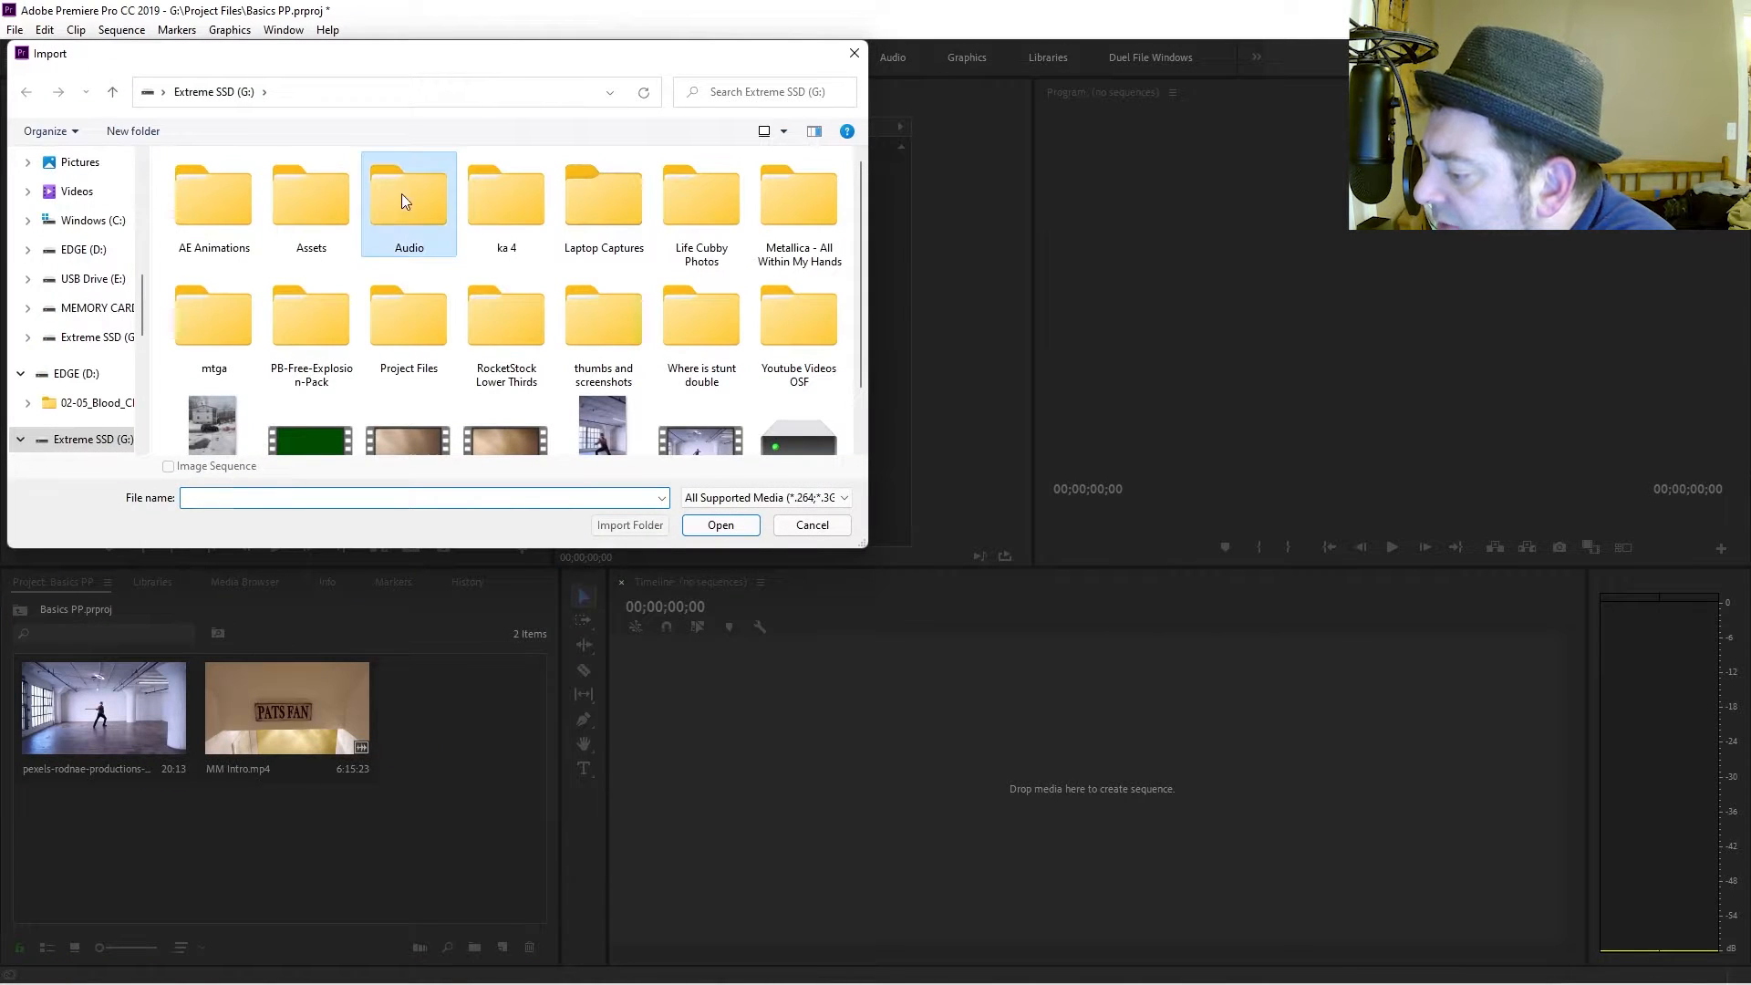
{"action": "left_click", "coordinate": [631, 527]}
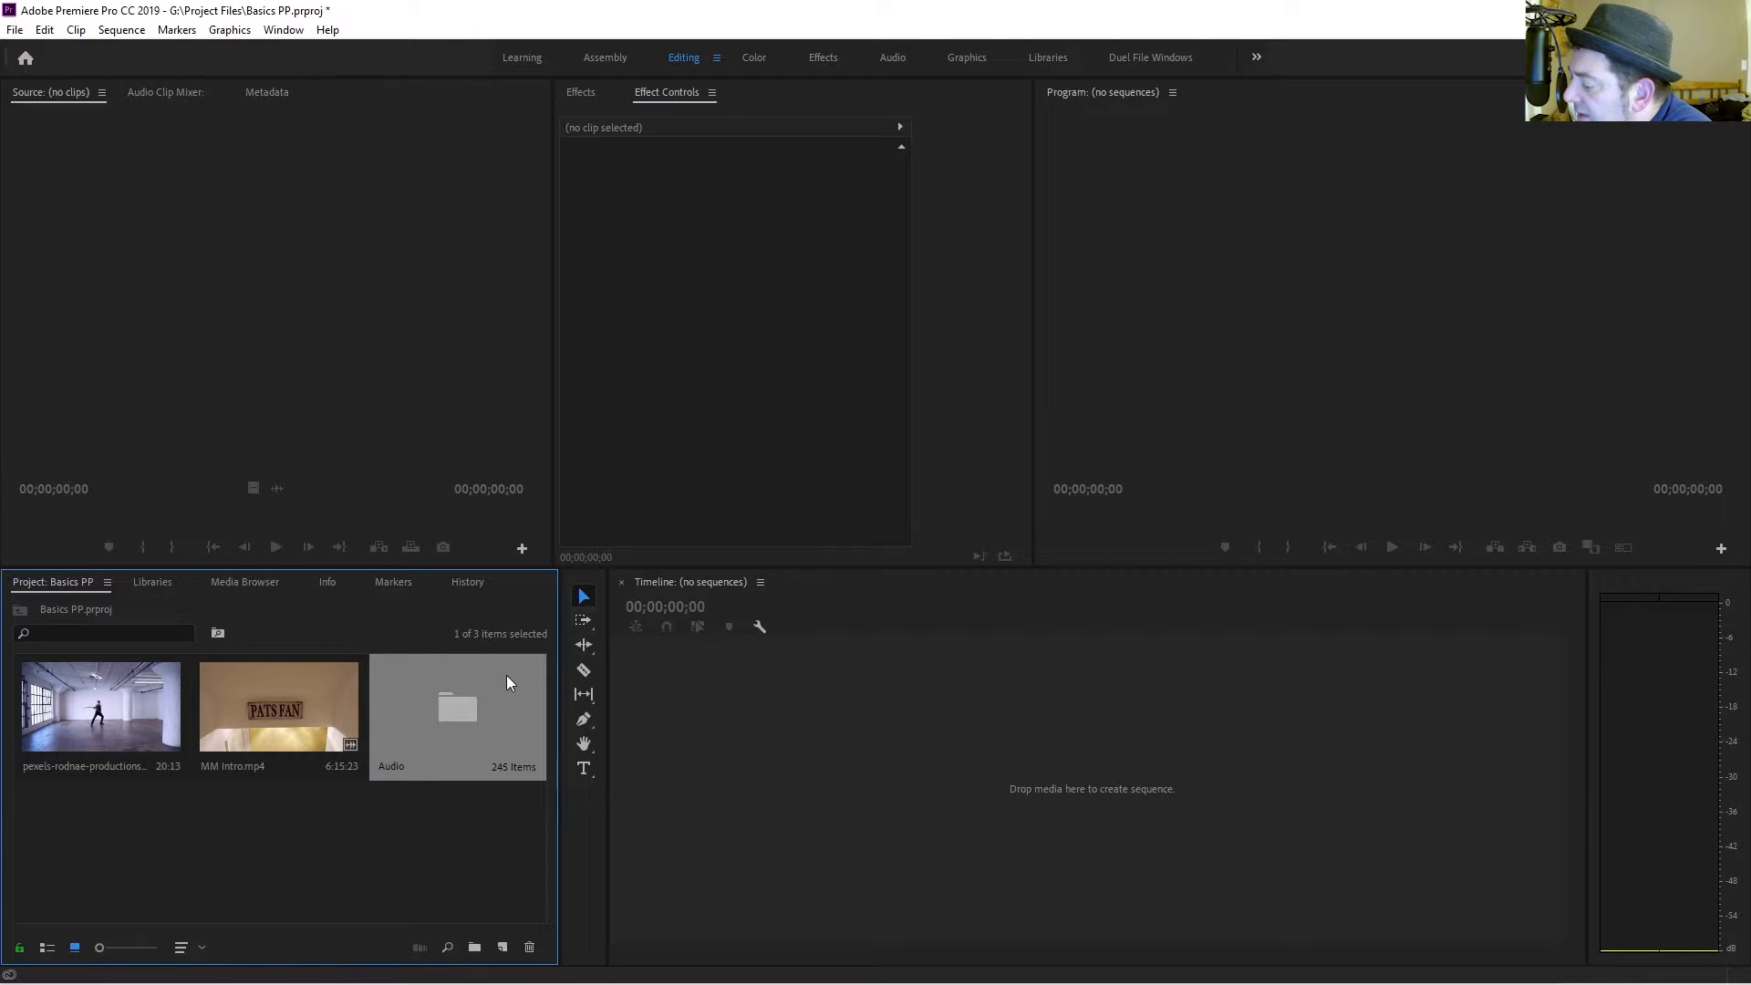
Create a new bin in the project named Footage.
{"action": "right_click", "coordinate": [202, 828]}
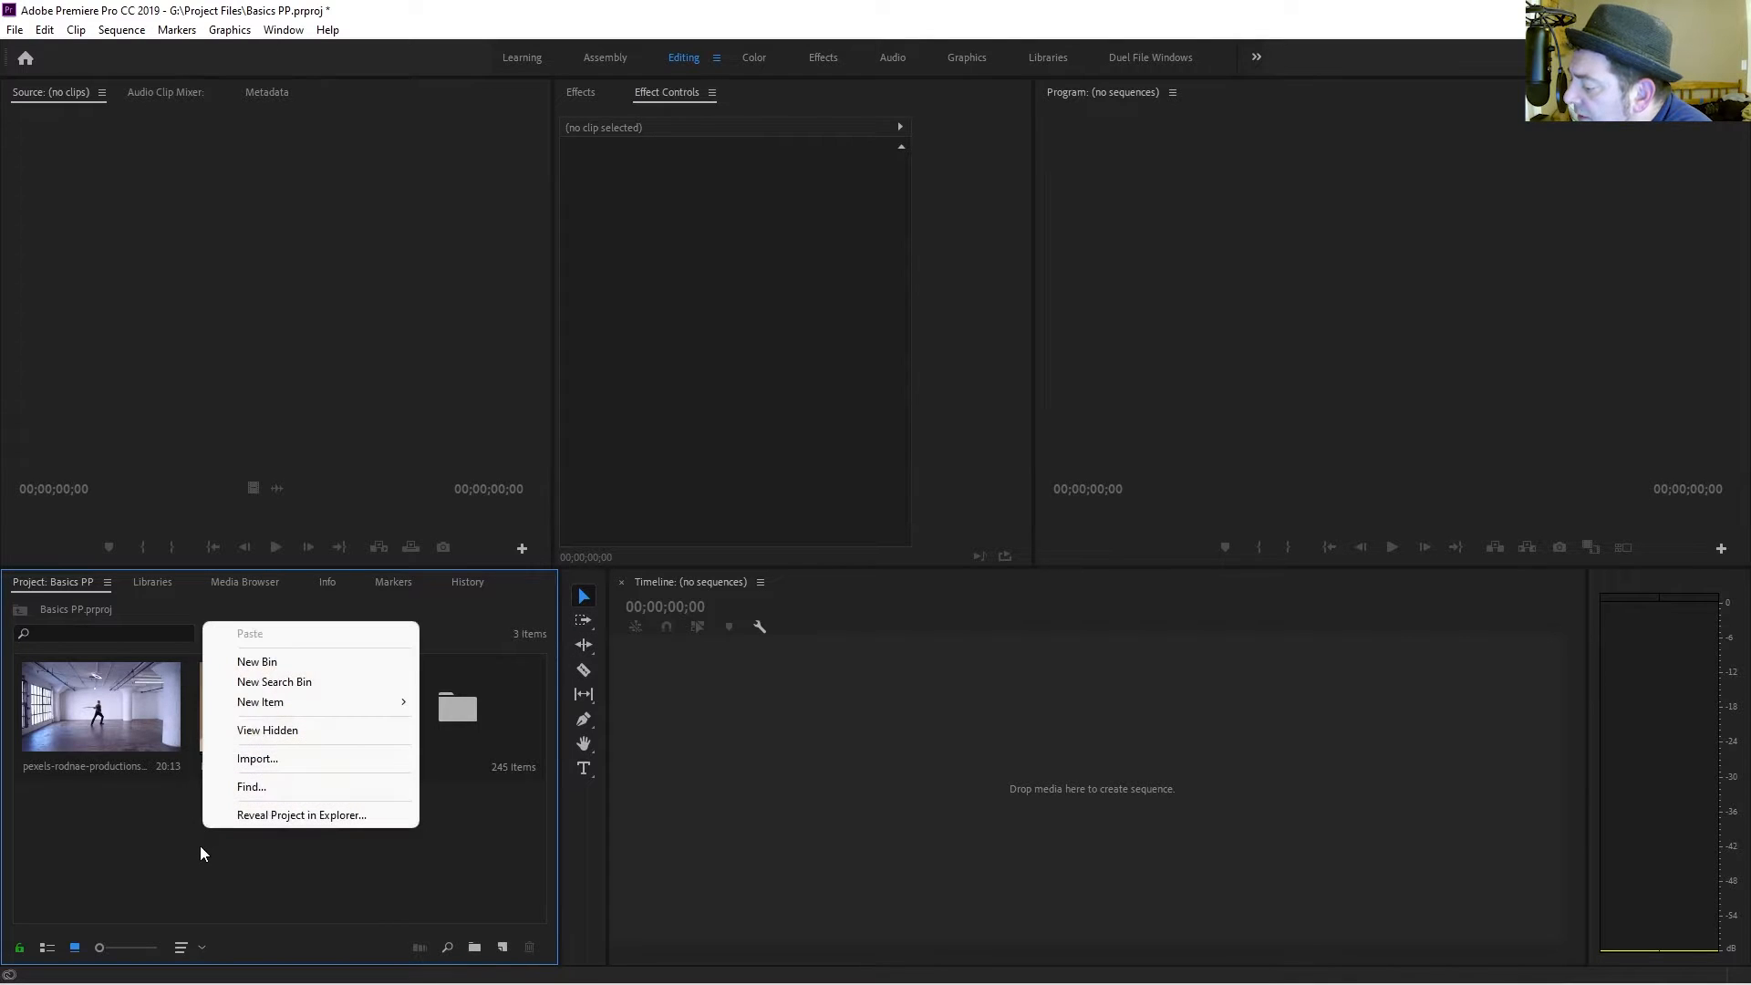
{"action": "left_click", "coordinate": [226, 884]}
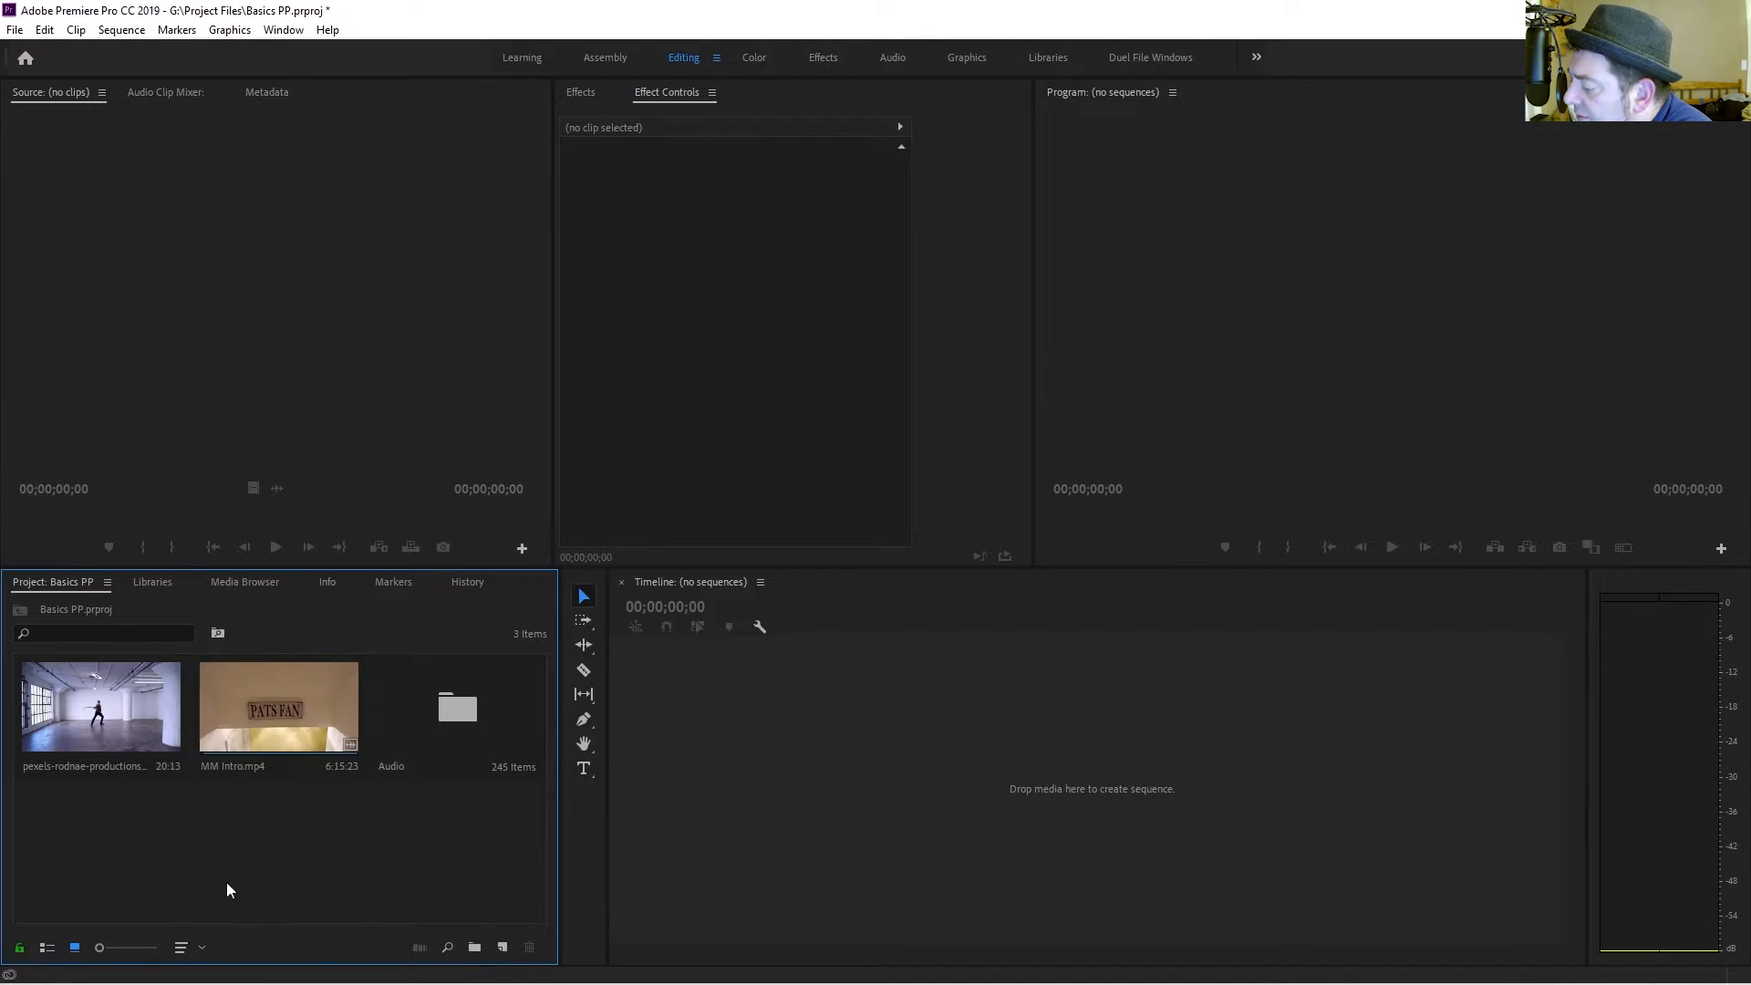
{"action": "left_click", "coordinate": [474, 949]}
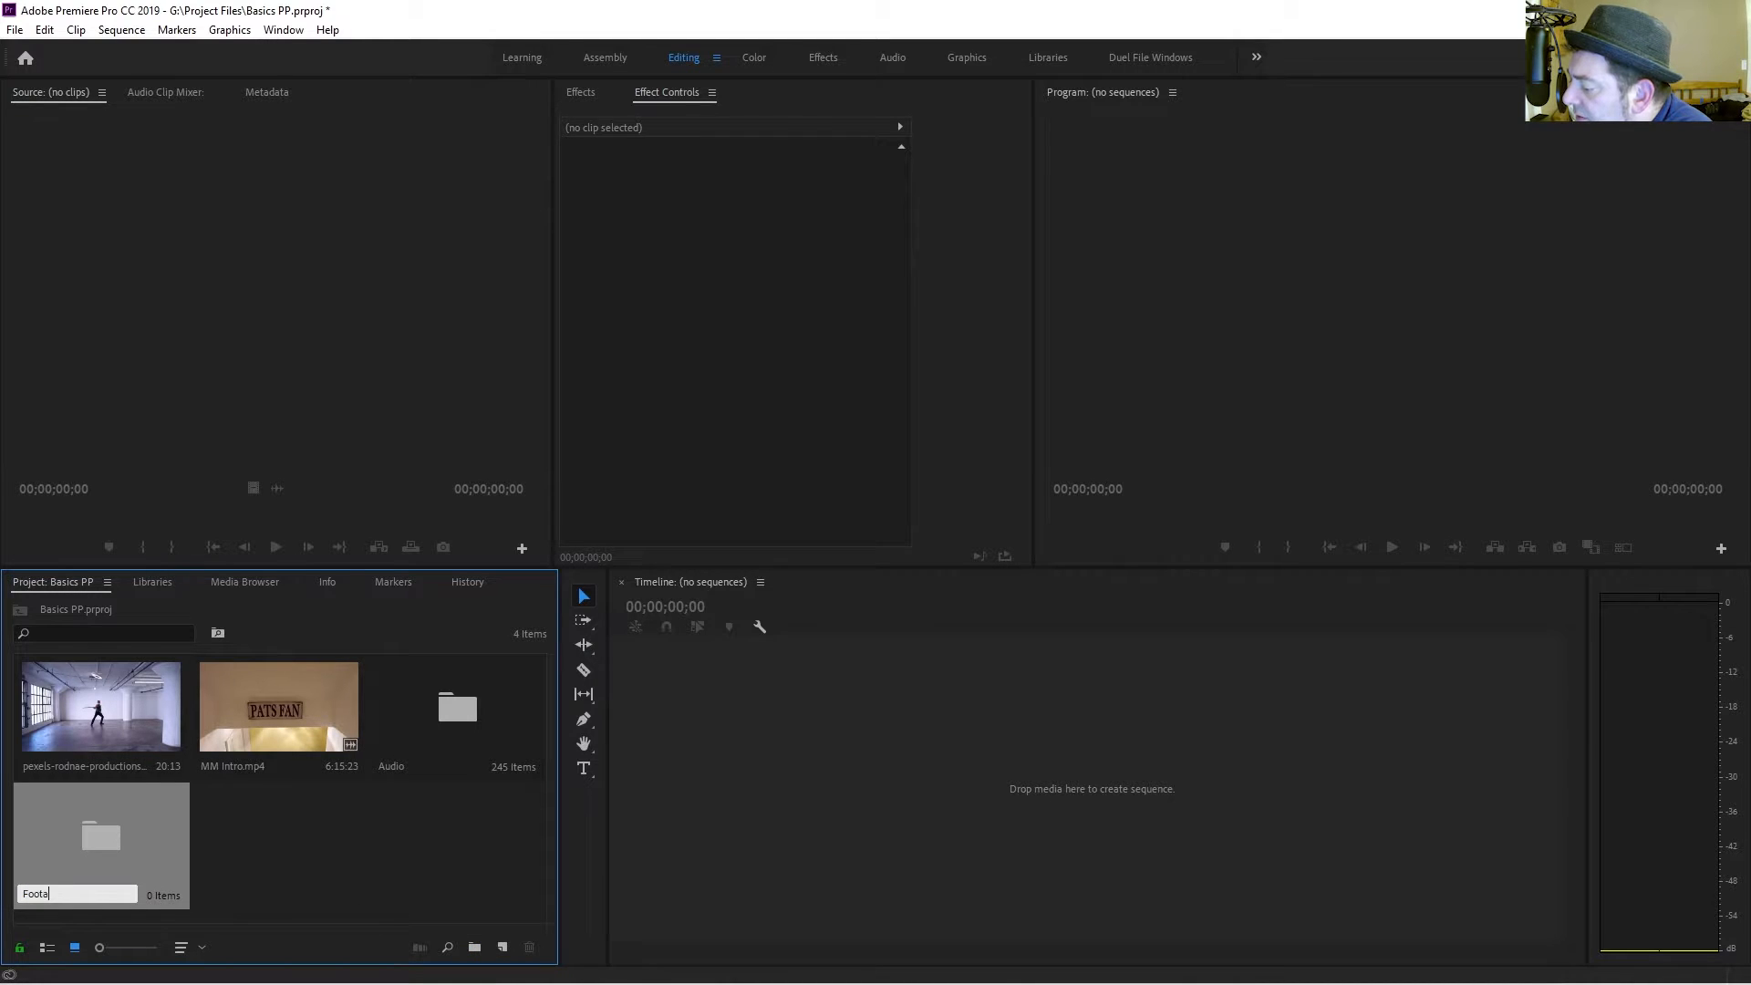
{"action": "type", "text": "Footage"}
{"action": "key", "text": "Return"}
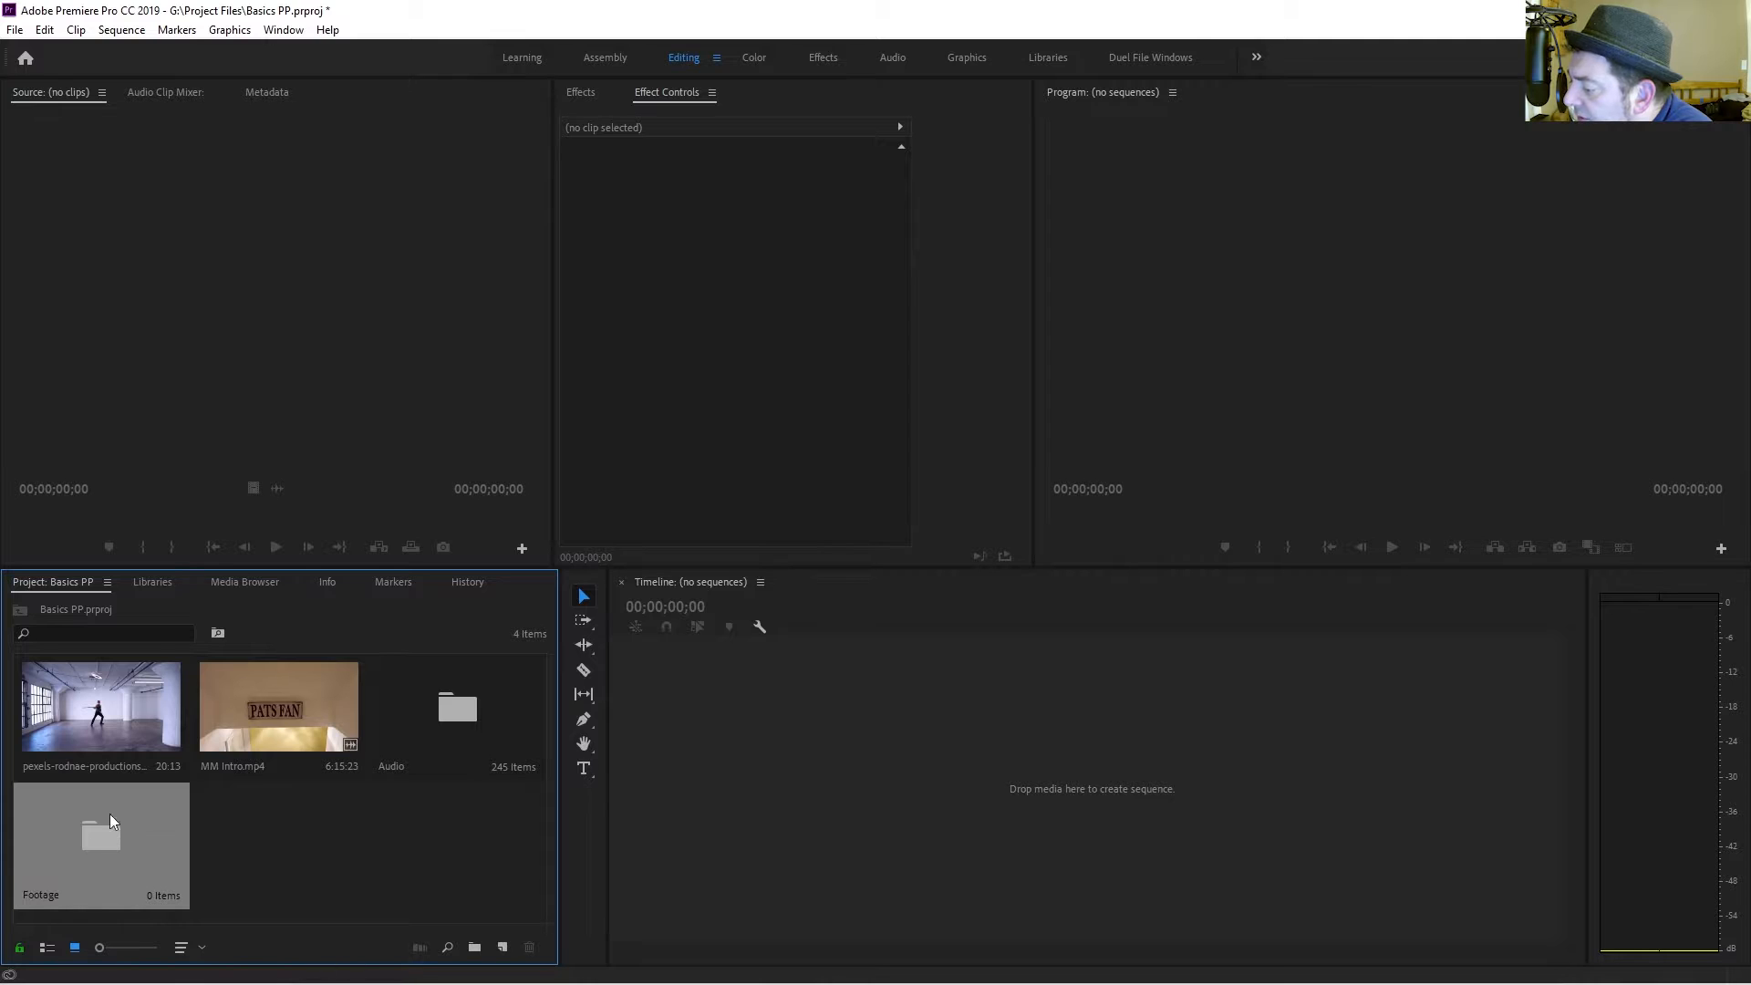
Move both video clips into the Footage bin.
{"action": "left_click_drag", "start_coordinate": [110, 720], "coordinate": [97, 823]}
{"action": "left_click", "coordinate": [106, 717]}
{"action": "left_click_drag", "start_coordinate": [106, 759], "coordinate": [461, 730]}
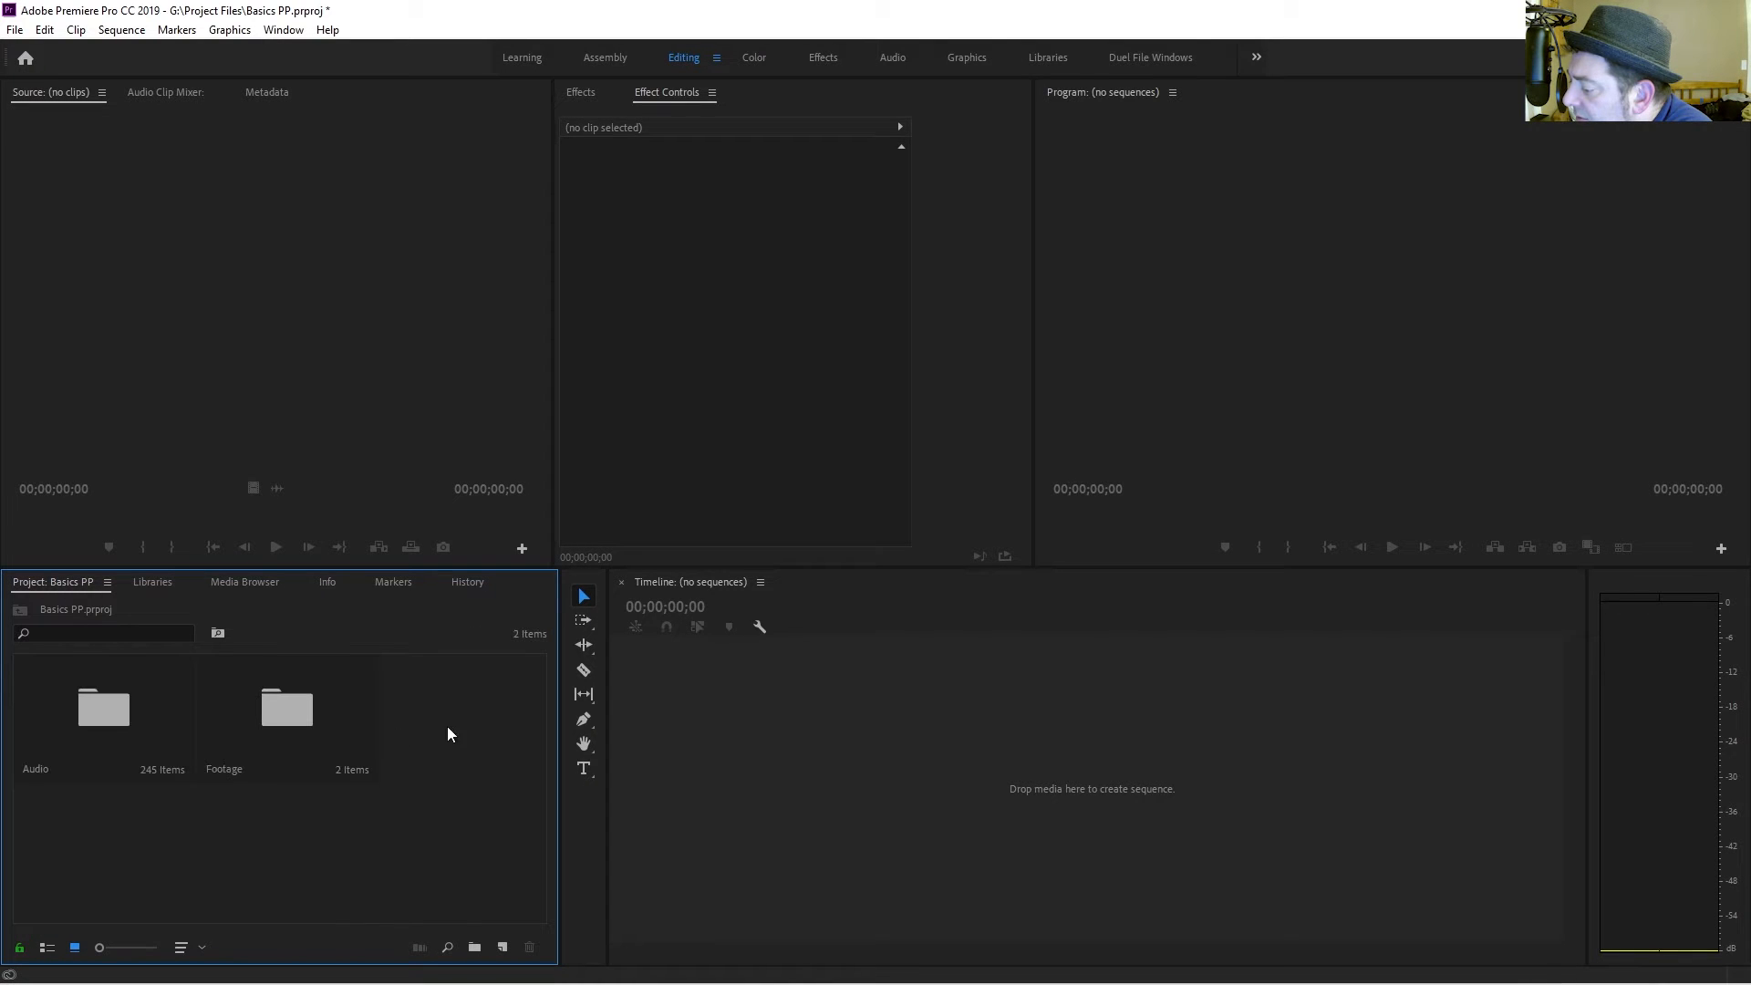
Open the Audio bin in its own panel docked beside the Project panel.
{"action": "double_click", "coordinate": [108, 716]}
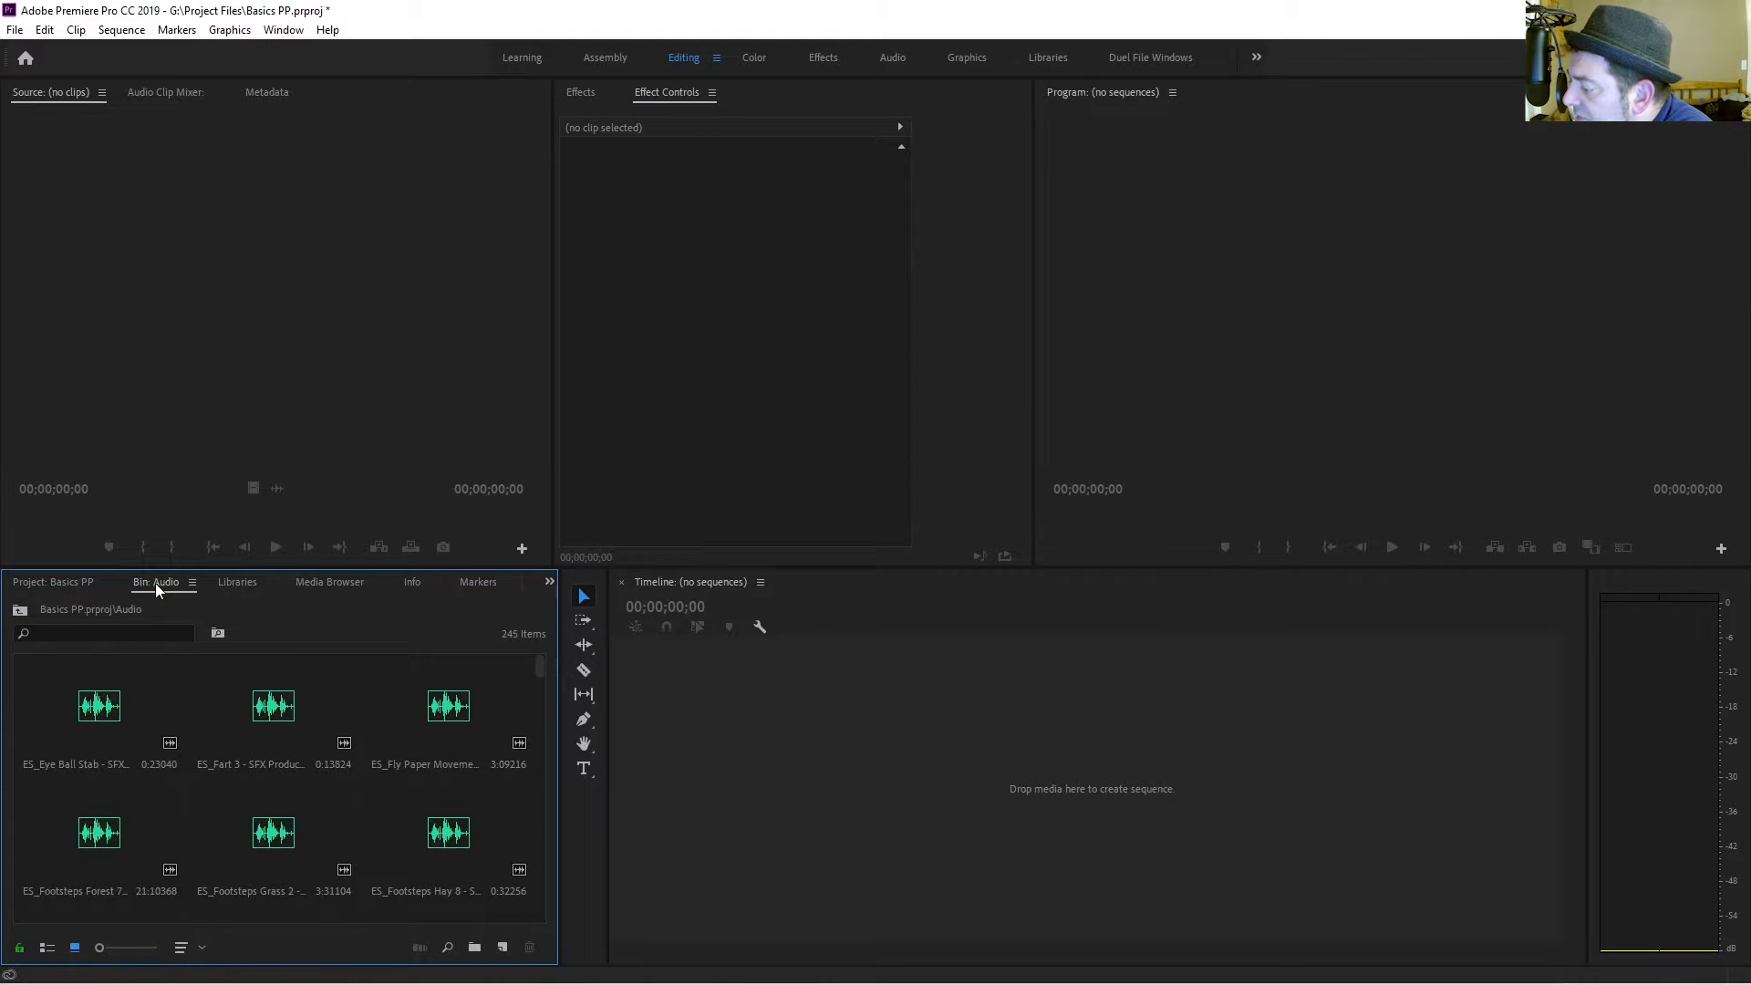
{"action": "left_click_drag", "start_coordinate": [156, 585], "coordinate": [552, 790]}
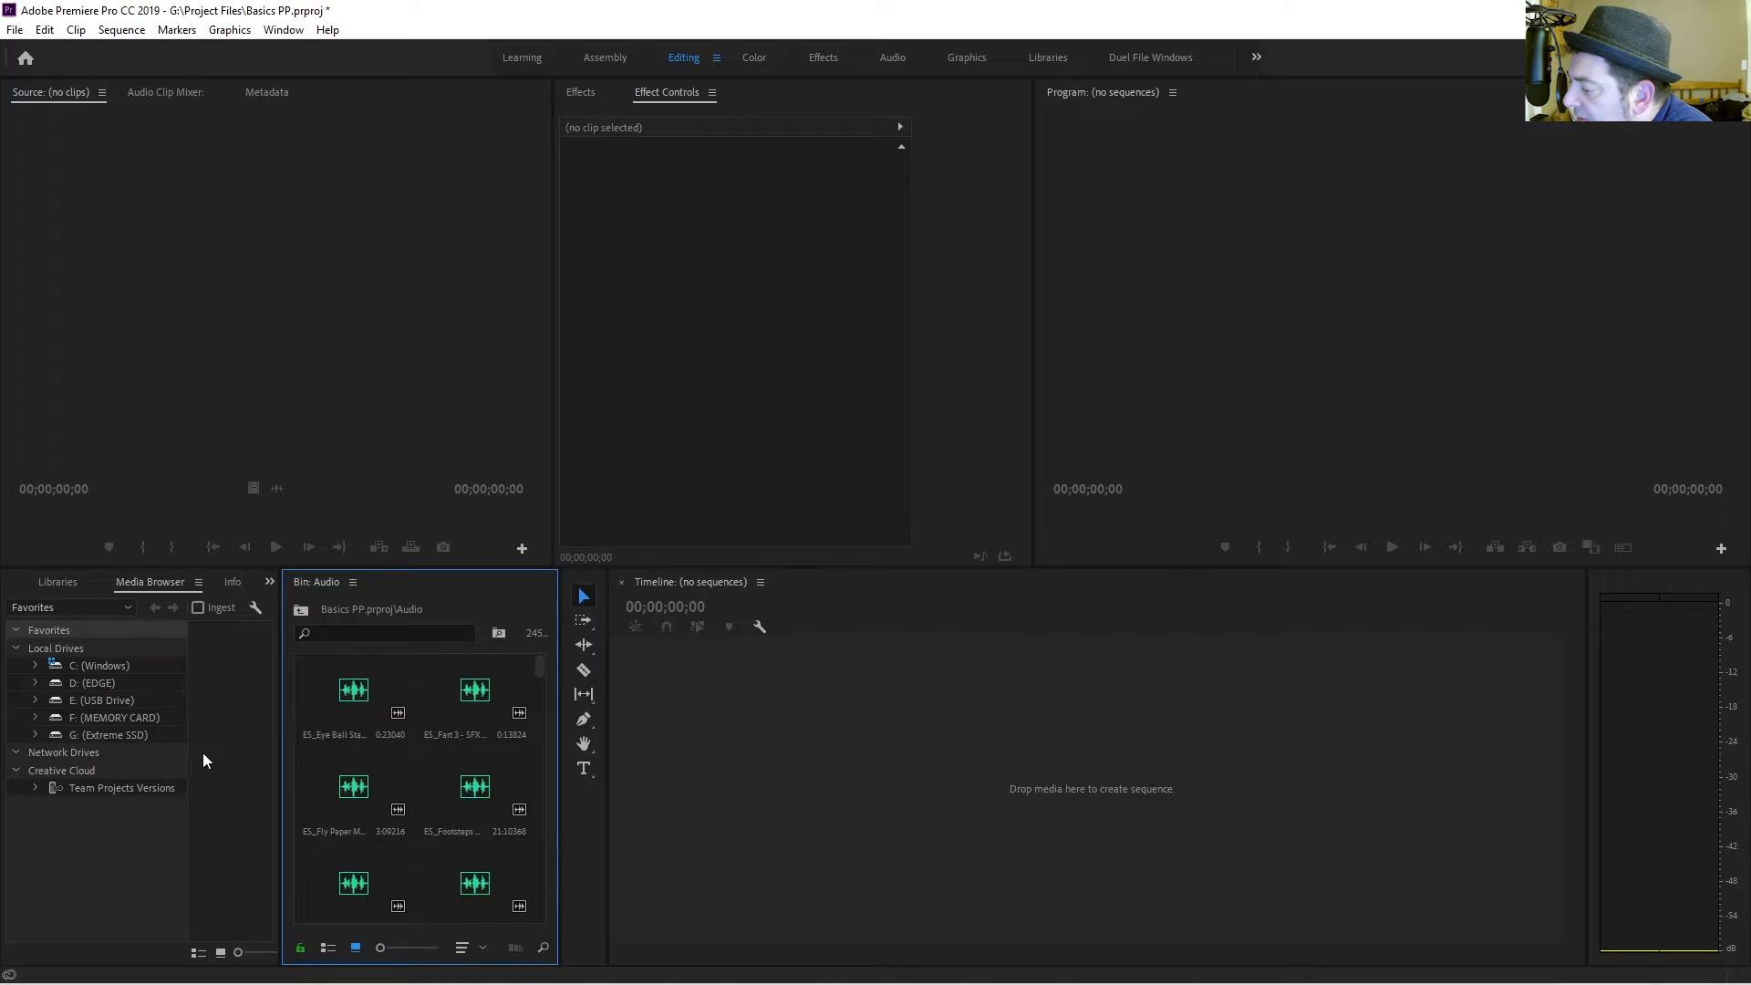
{"action": "left_click", "coordinate": [59, 582]}
{"action": "left_click", "coordinate": [32, 583]}
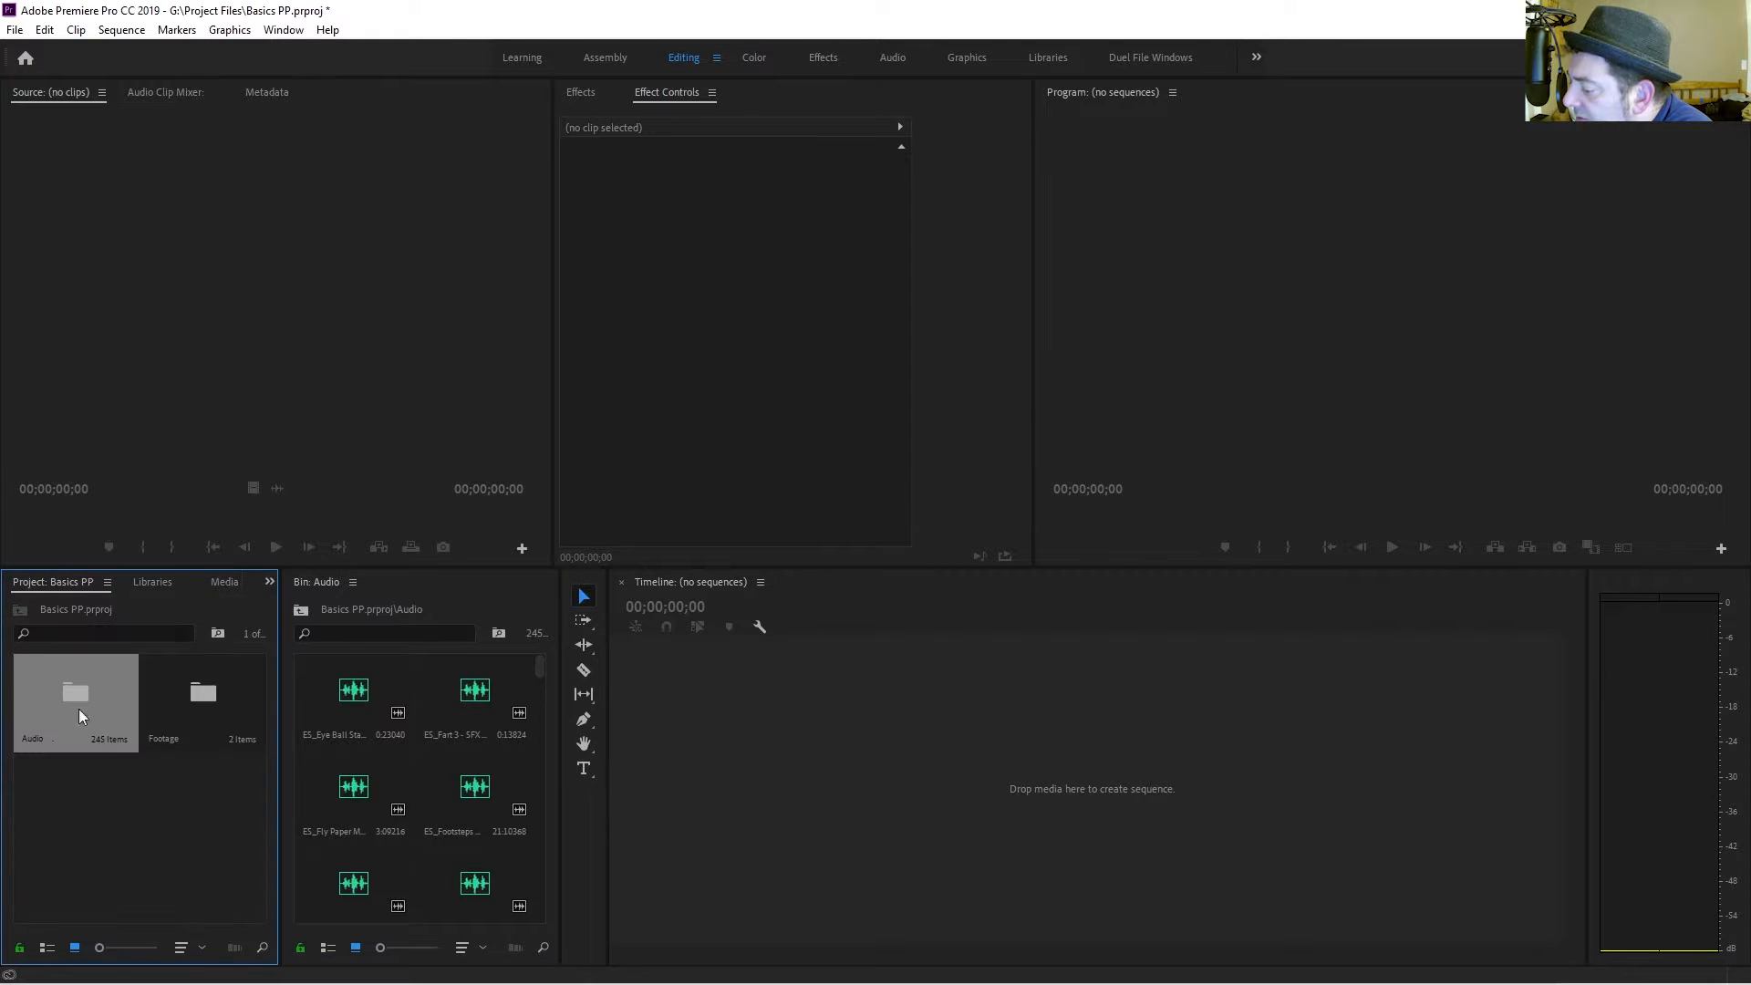
Switch both the Project panel and the Audio bin panel to list view.
{"action": "left_click", "coordinate": [46, 948]}
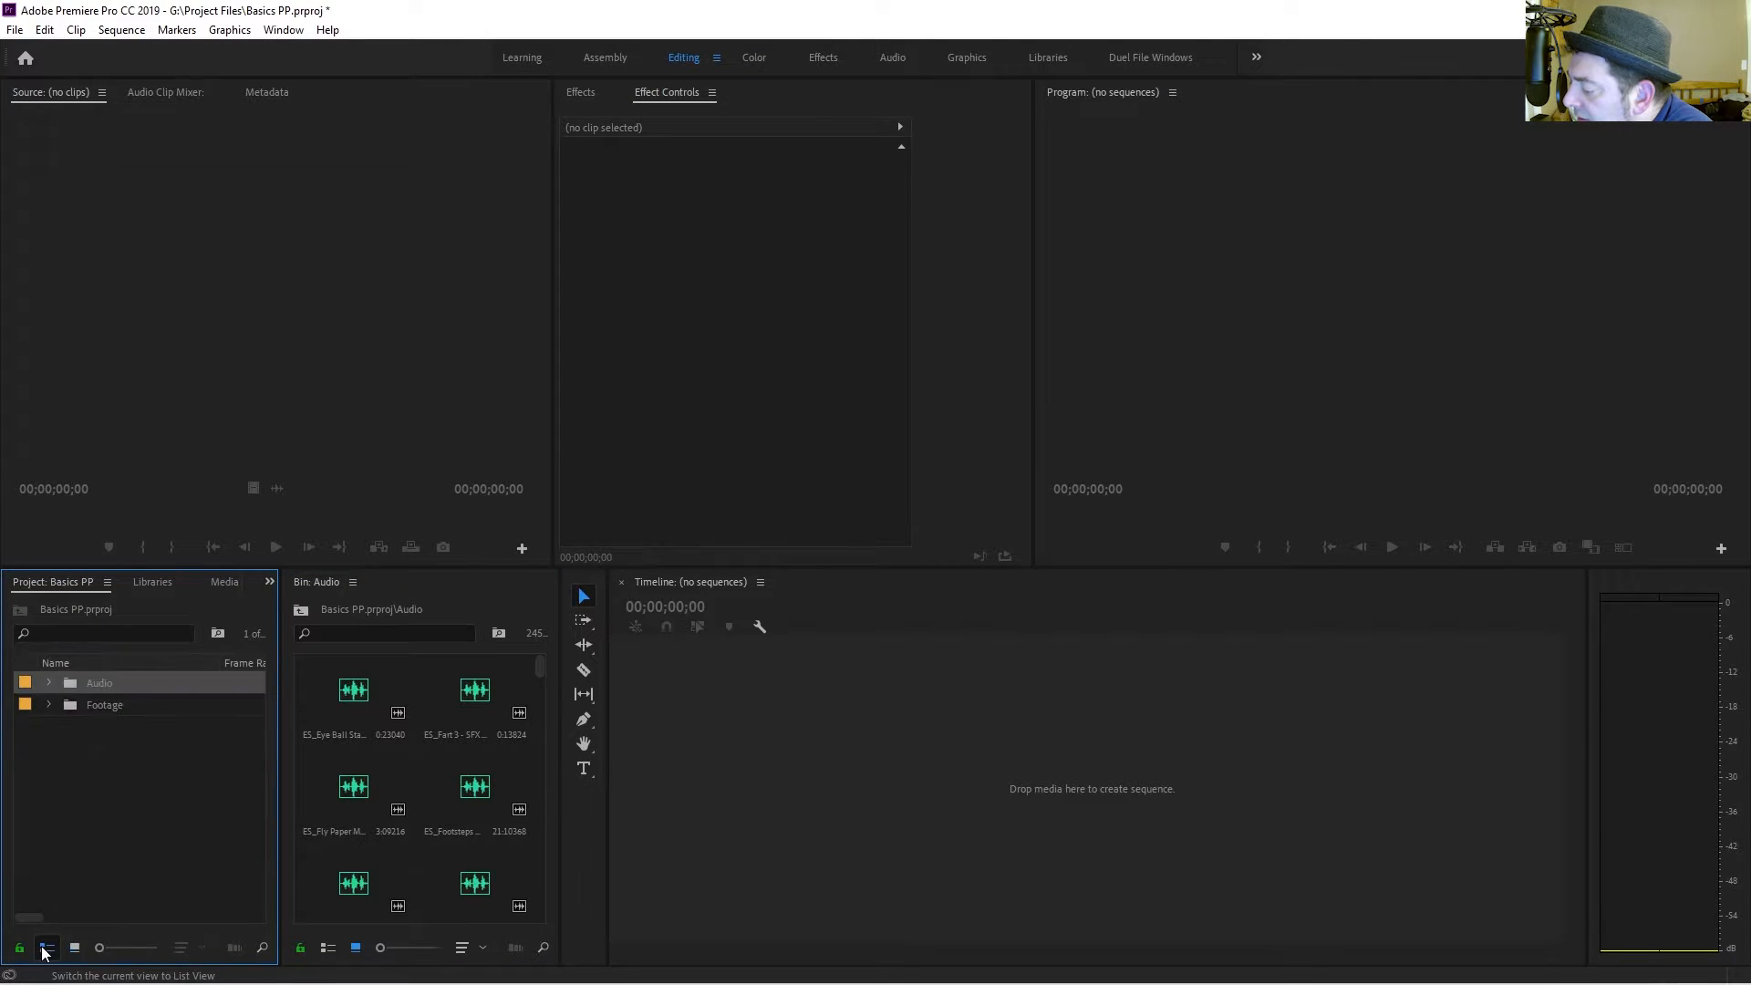
{"action": "left_click", "coordinate": [326, 948]}
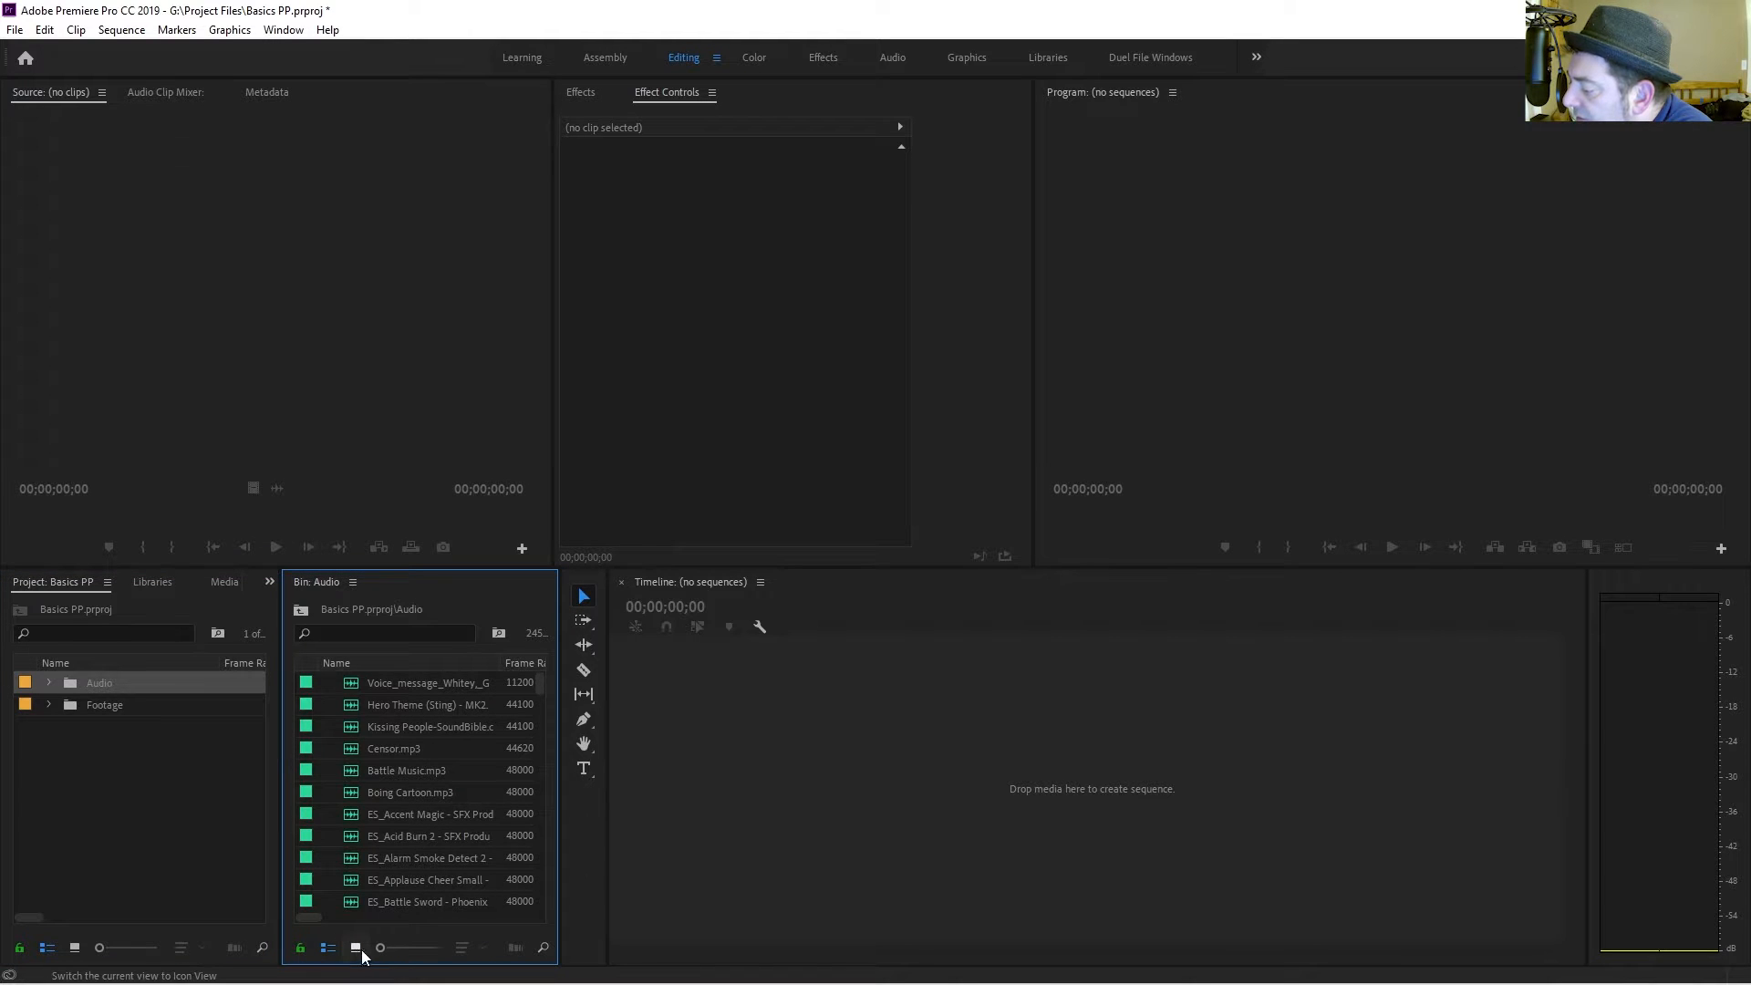
{"action": "left_click", "coordinate": [356, 948]}
{"action": "left_click", "coordinate": [330, 949]}
{"action": "left_click", "coordinate": [75, 948]}
{"action": "left_click", "coordinate": [46, 947]}
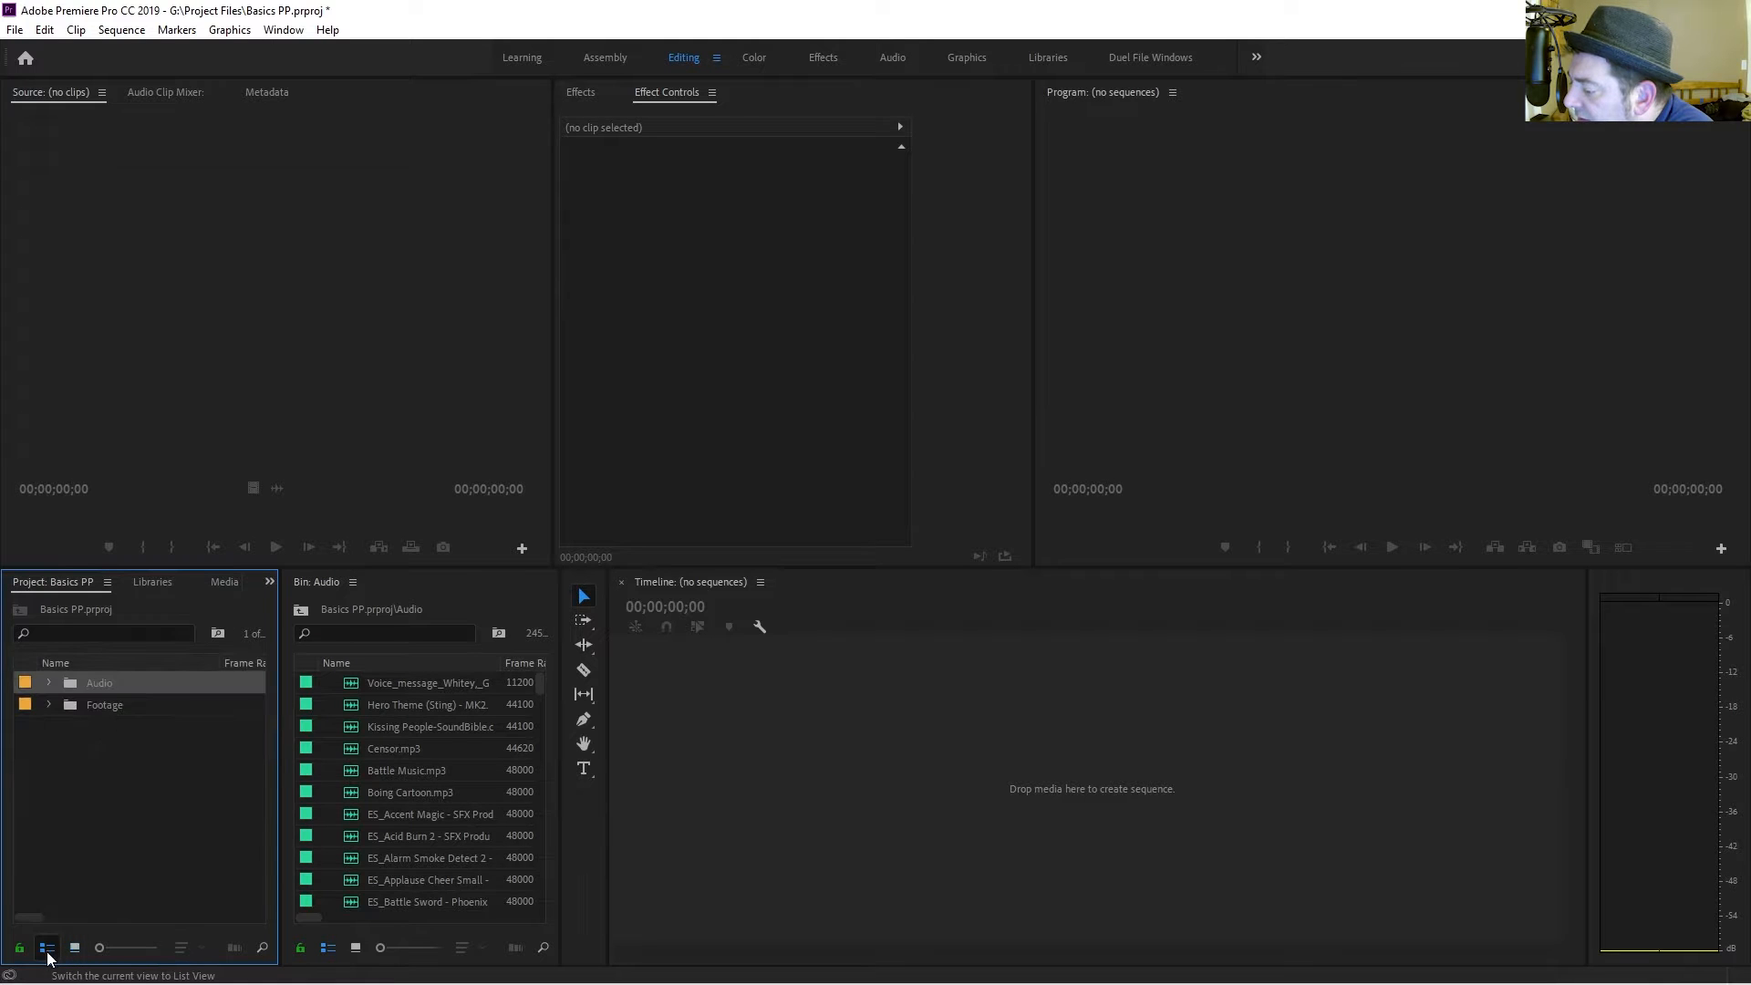
Expand the Footage bin and create a new sequence from the pexels-rodnae-productions clip.
{"action": "left_click", "coordinate": [48, 705]}
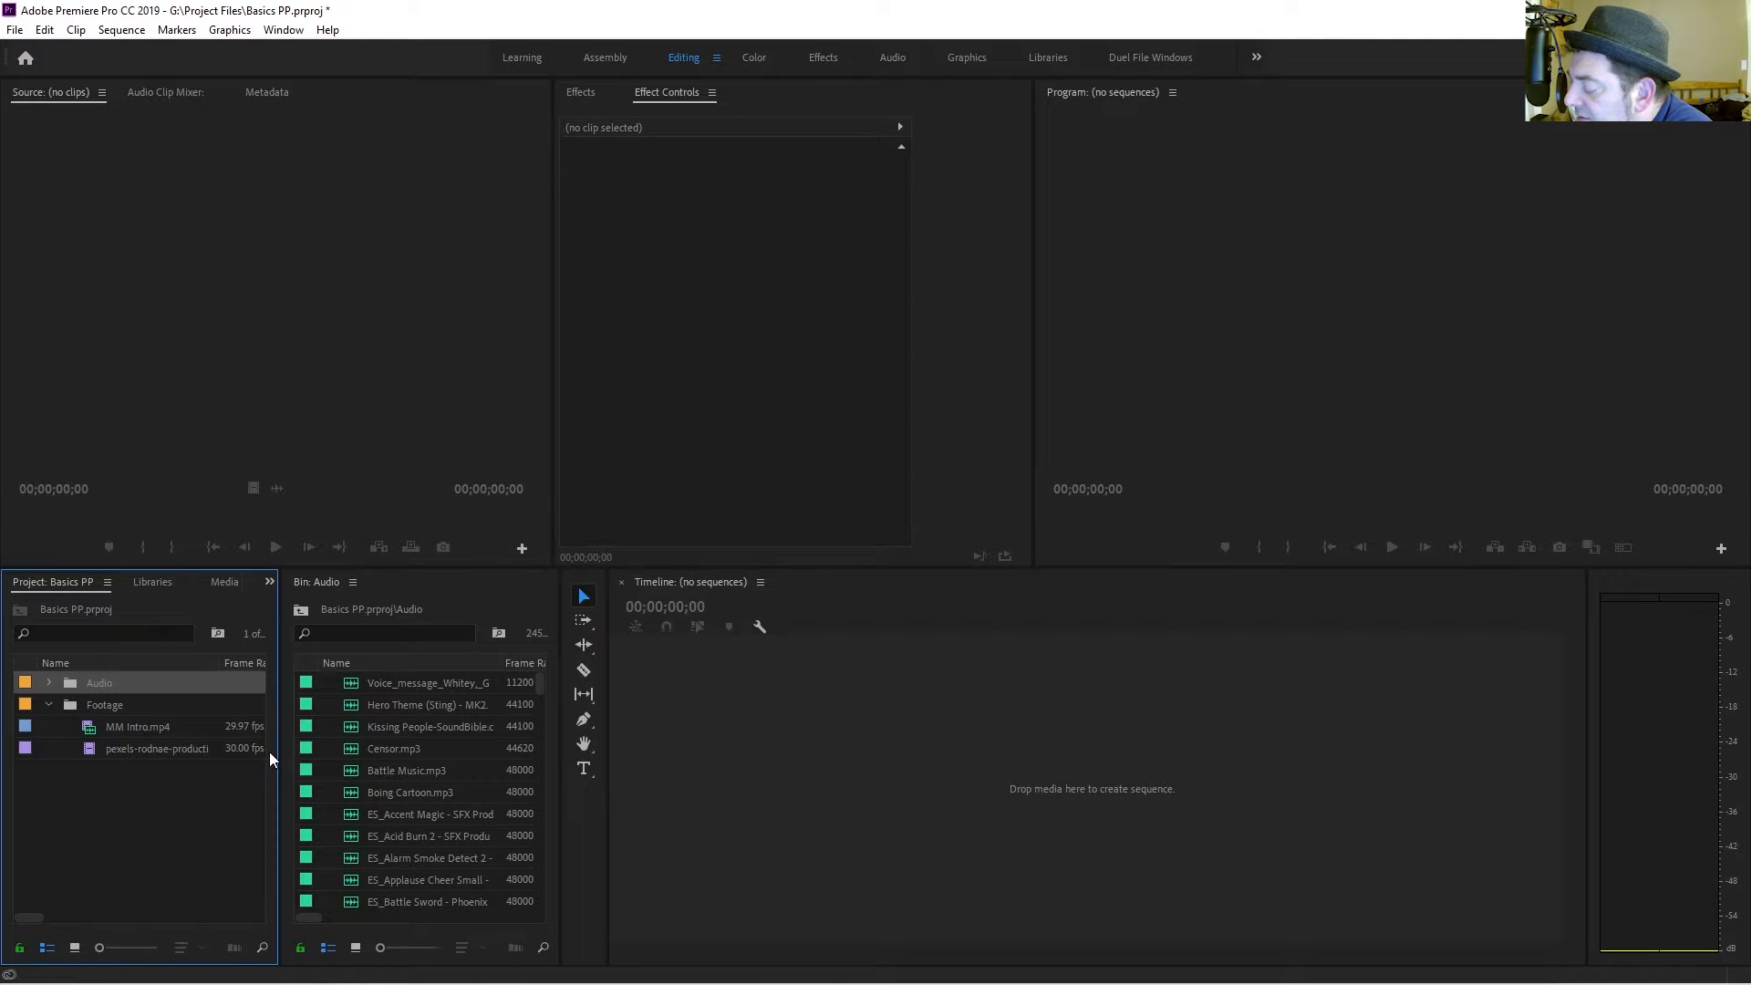
{"action": "left_click", "coordinate": [138, 751]}
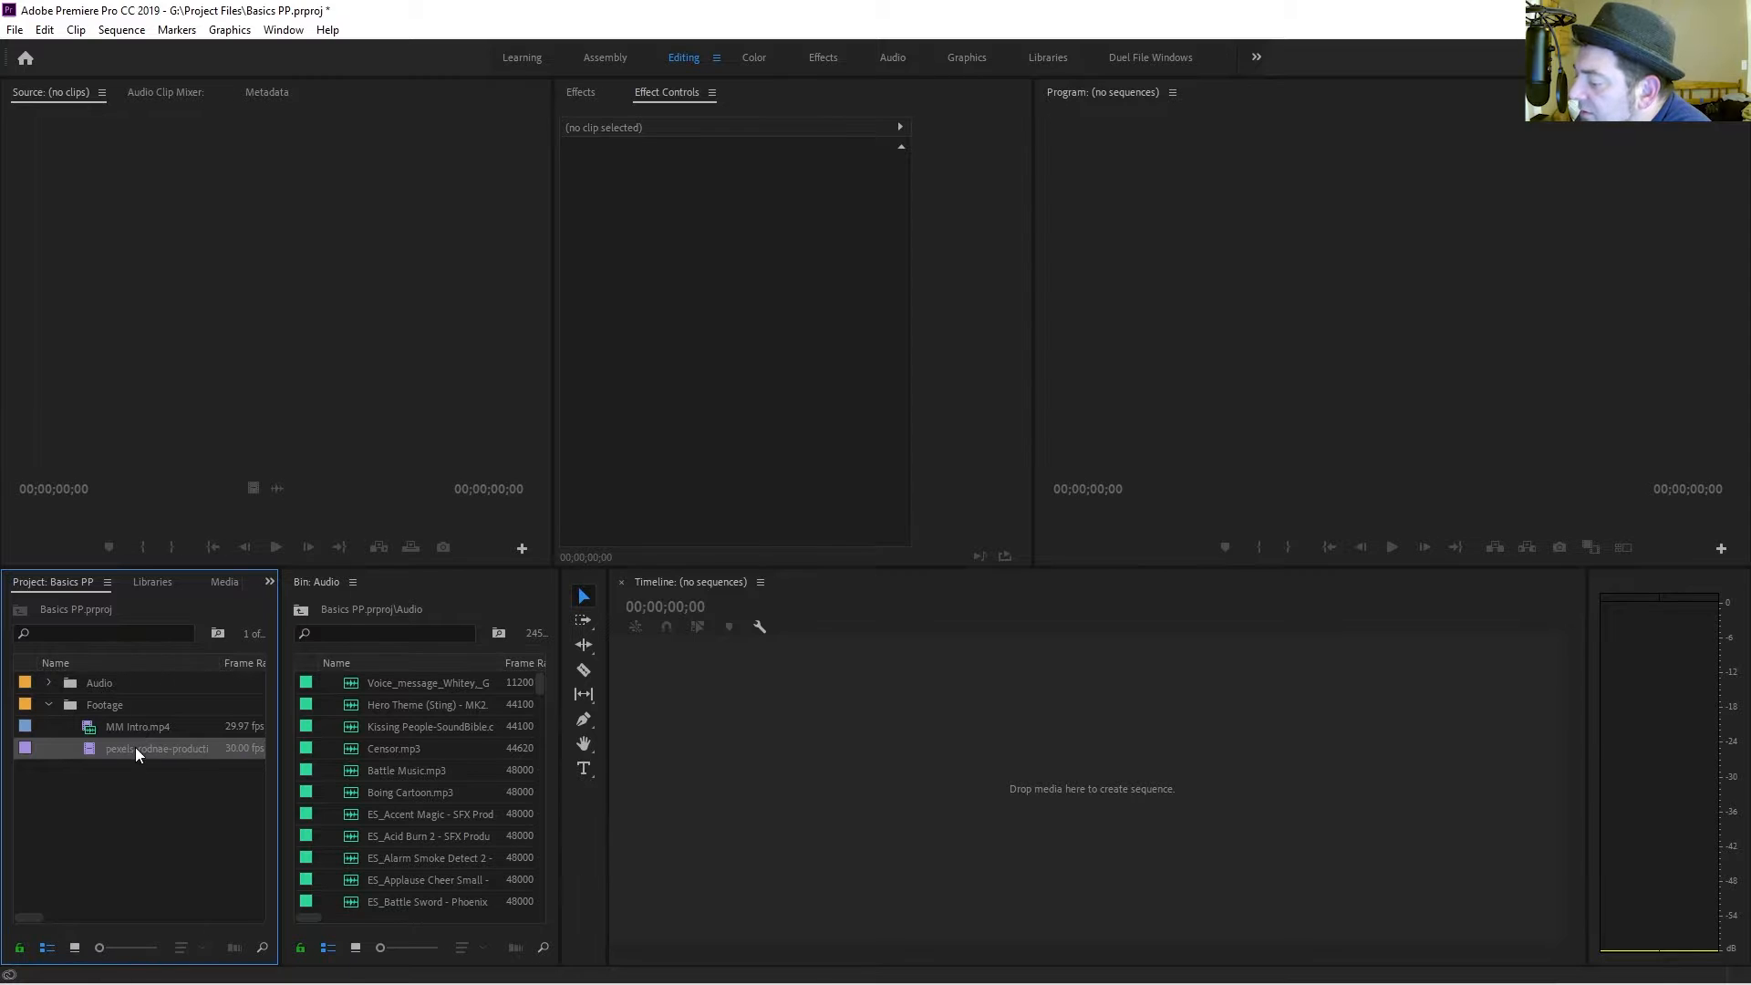
{"action": "right_click", "coordinate": [135, 747]}
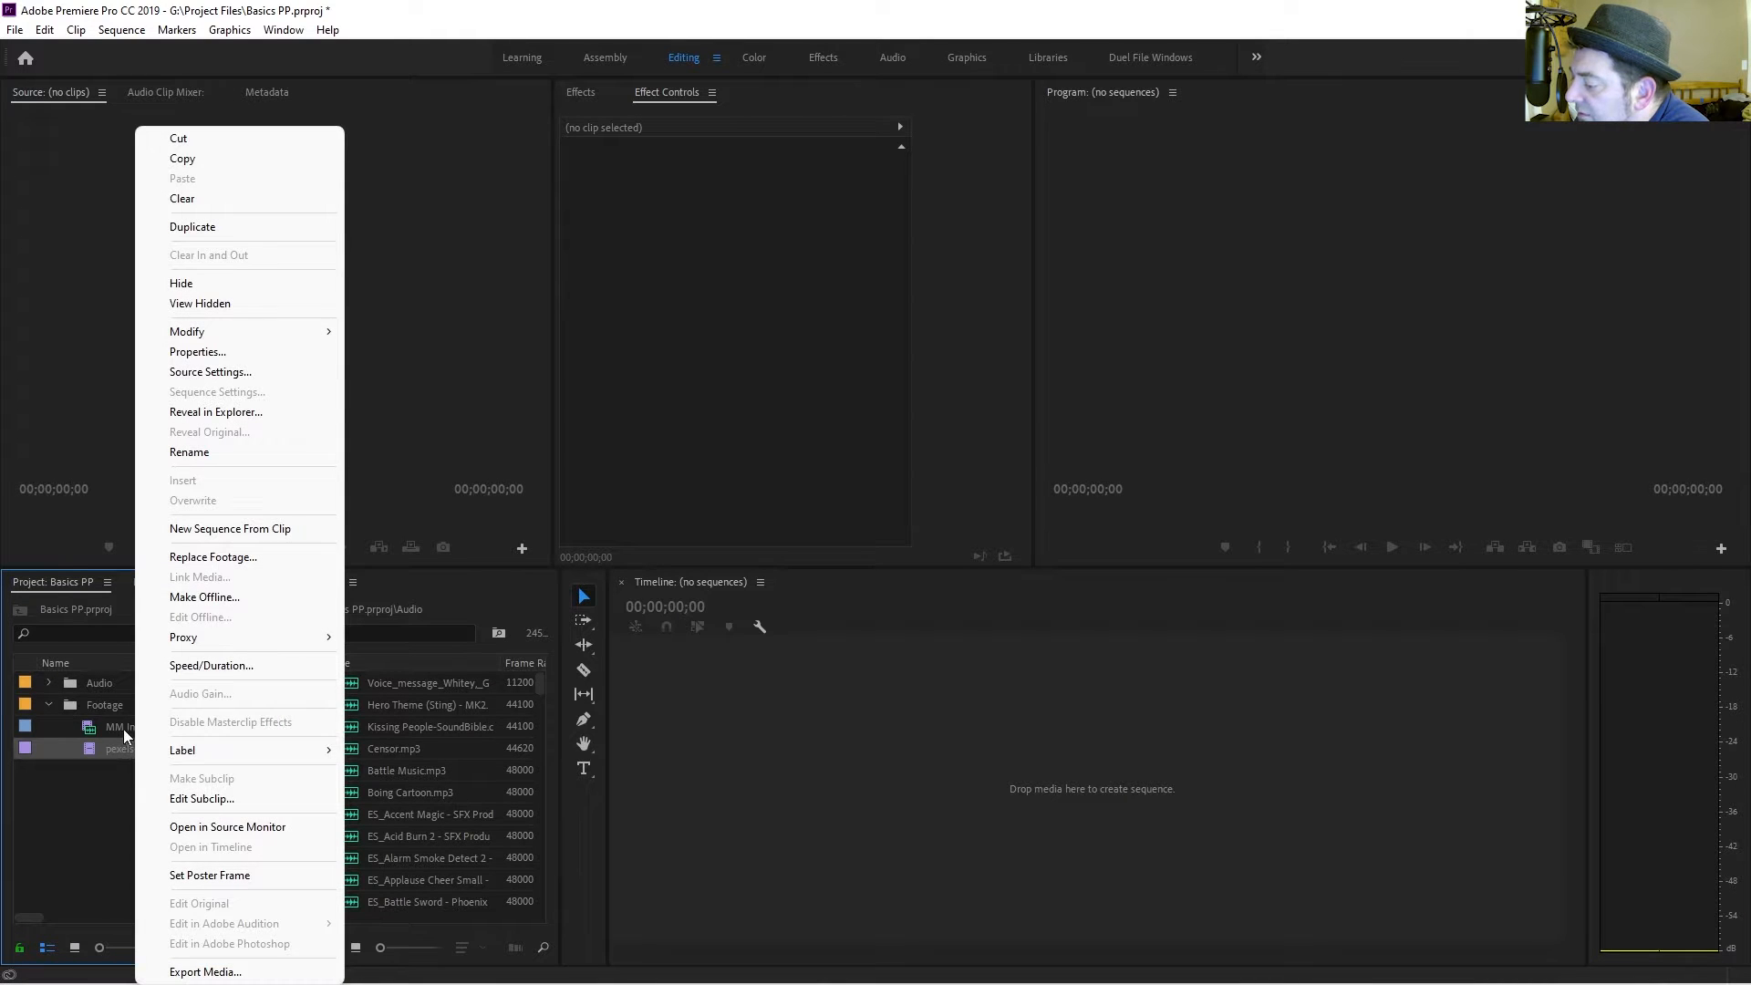
{"action": "left_click", "coordinate": [123, 730]}
{"action": "right_click", "coordinate": [118, 748]}
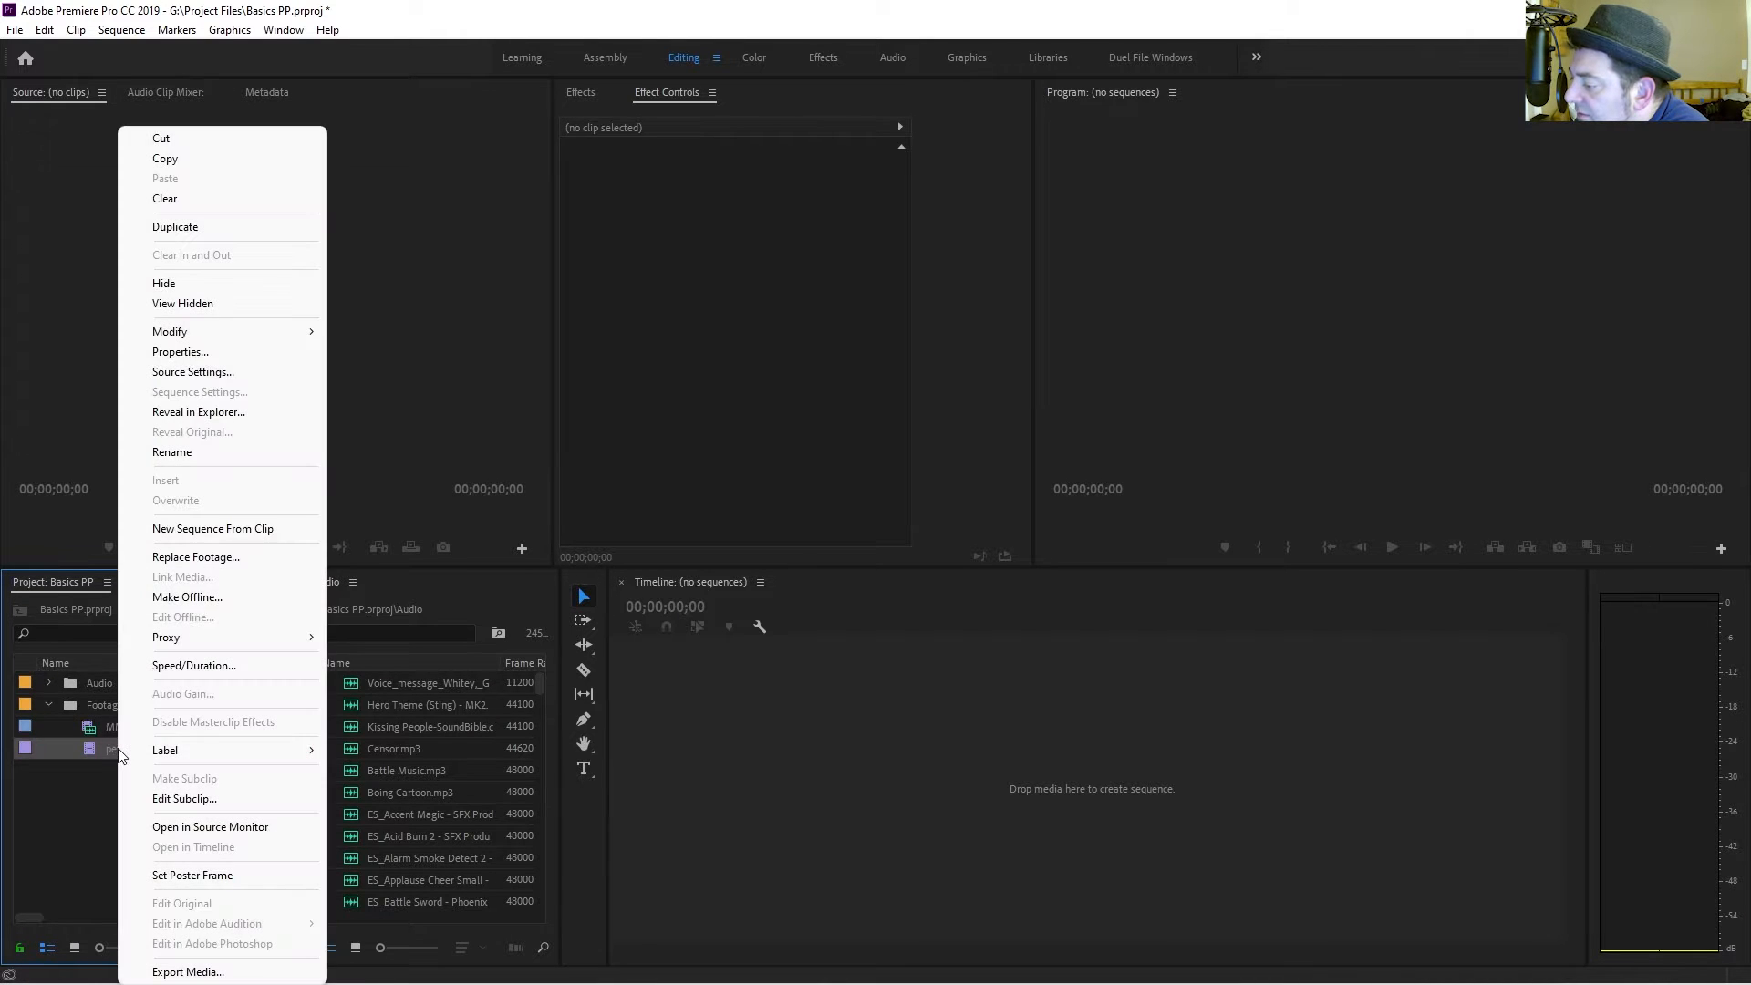
{"action": "left_click", "coordinate": [168, 529]}
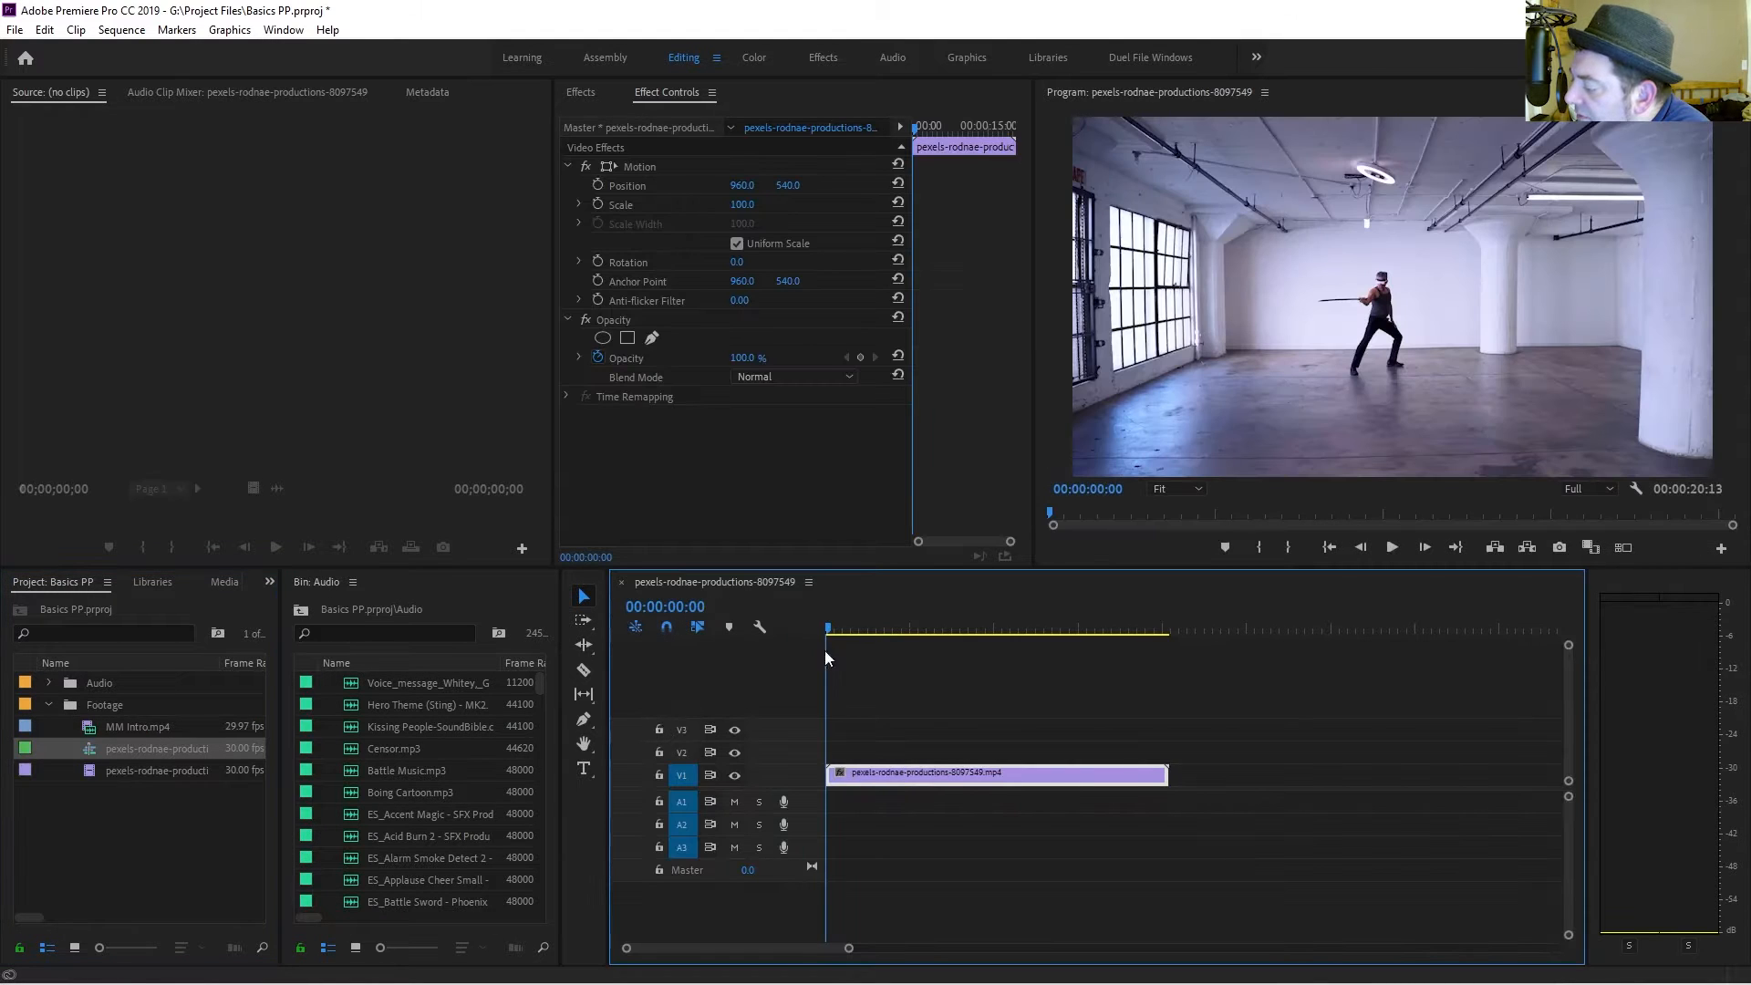
Enlarge the Video 1 track height in the timeline.
{"action": "double_click", "coordinate": [814, 762]}
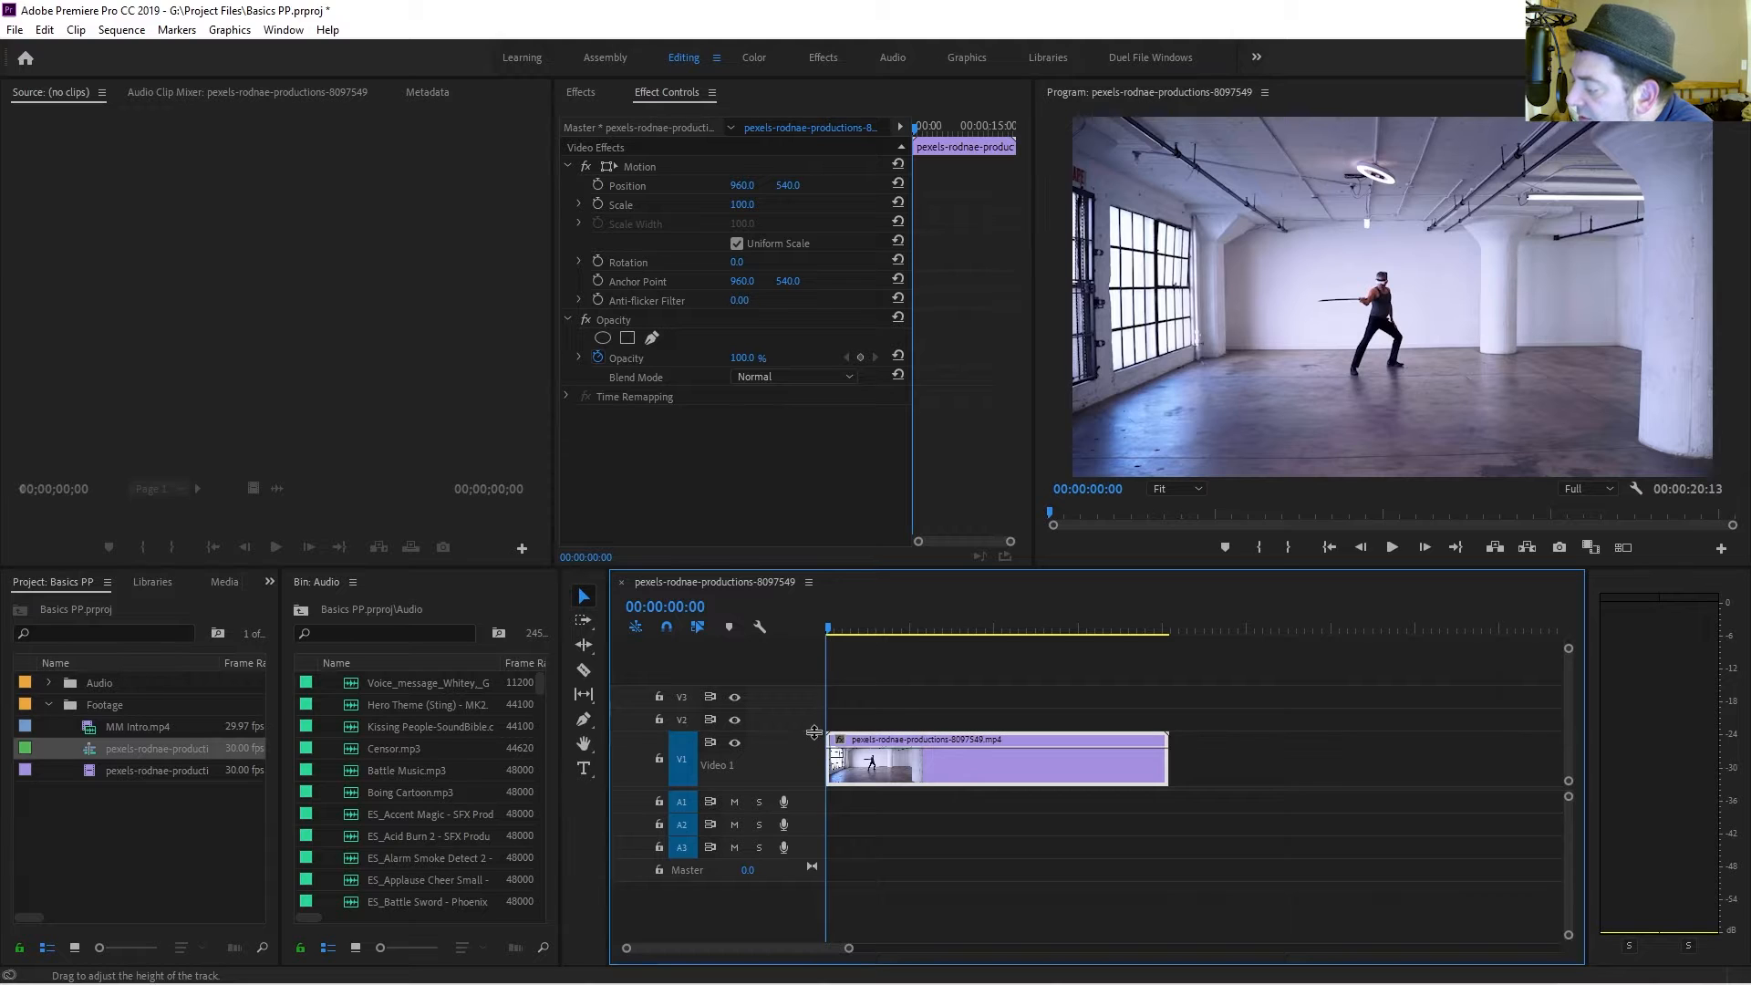
{"action": "double_click", "coordinate": [818, 765]}
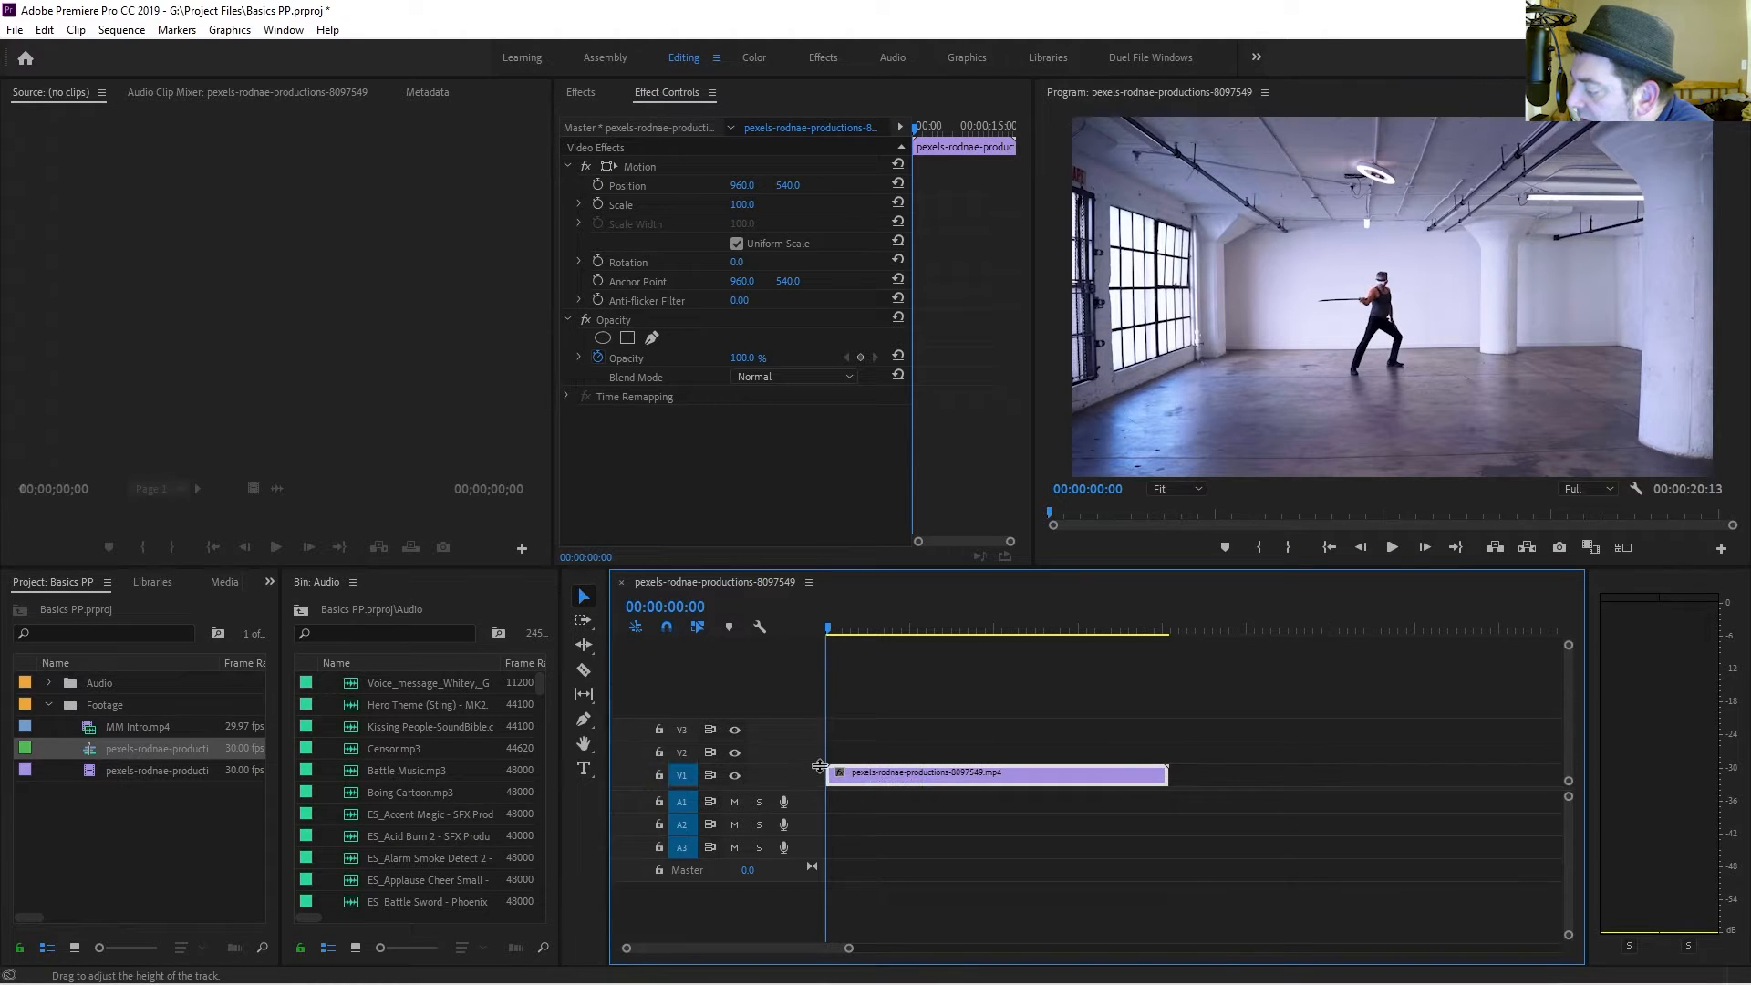
{"action": "left_click_drag", "start_coordinate": [815, 764], "coordinate": [813, 739]}
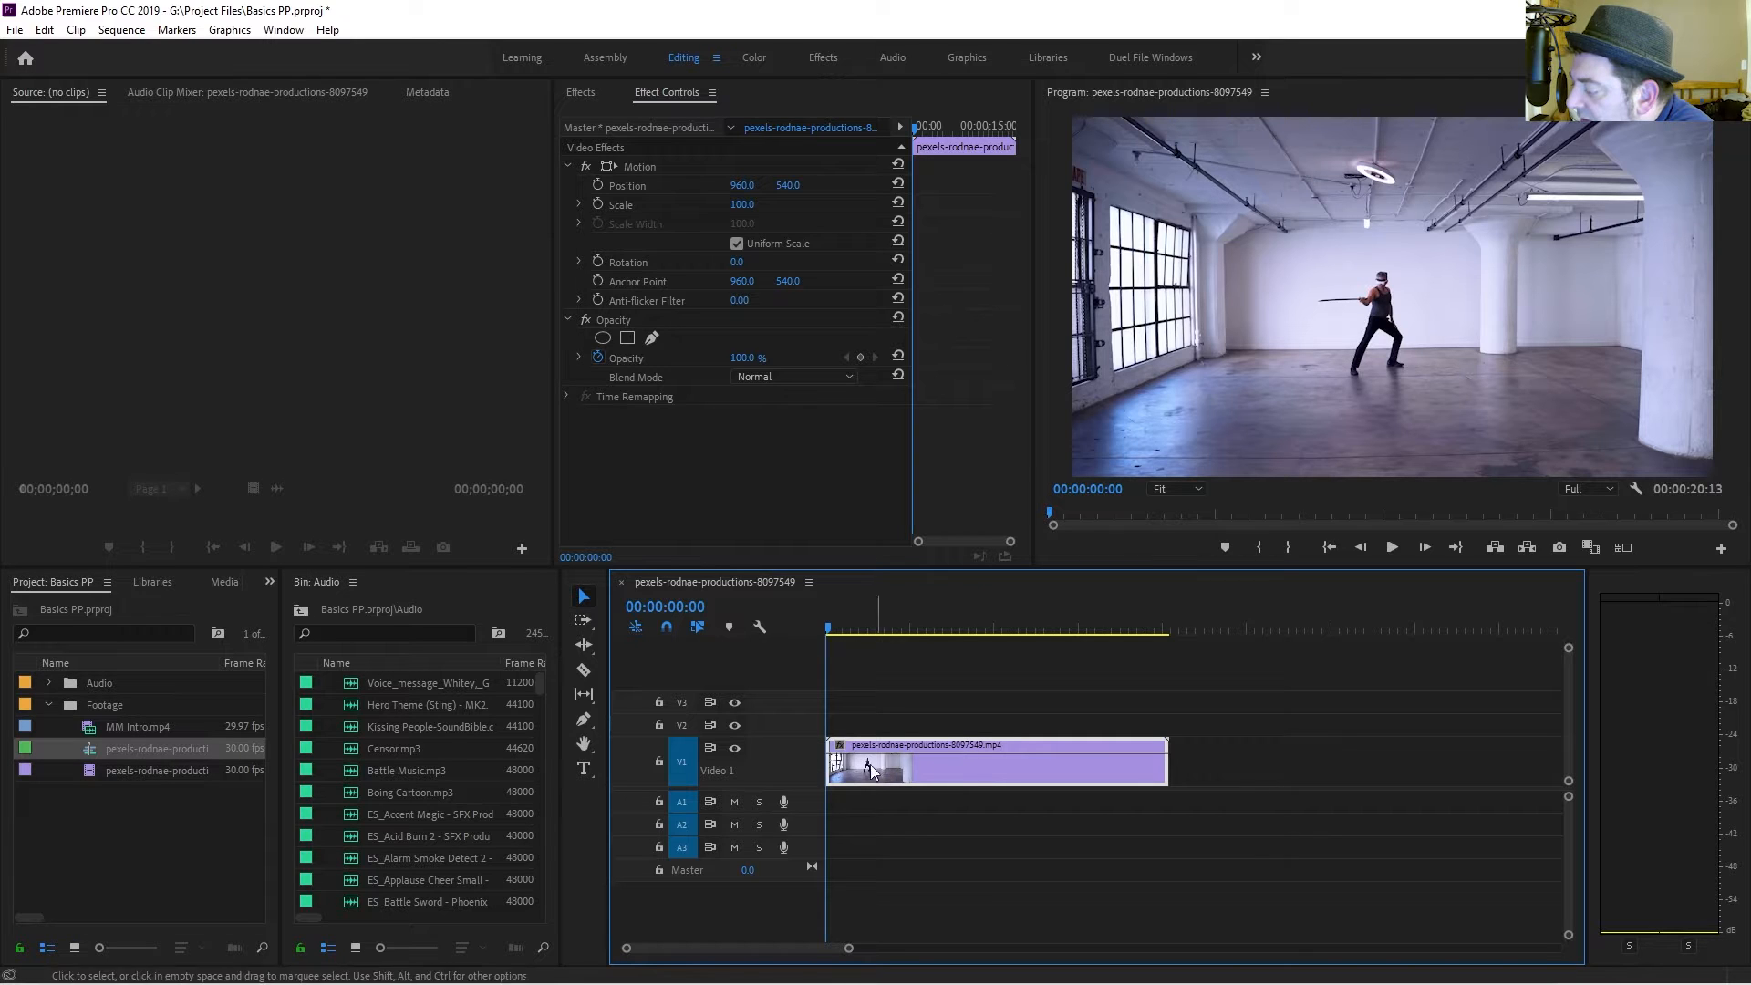
Open the pexels-rodnae-productions clip in the Source monitor and play part of it.
{"action": "left_click", "coordinate": [146, 748]}
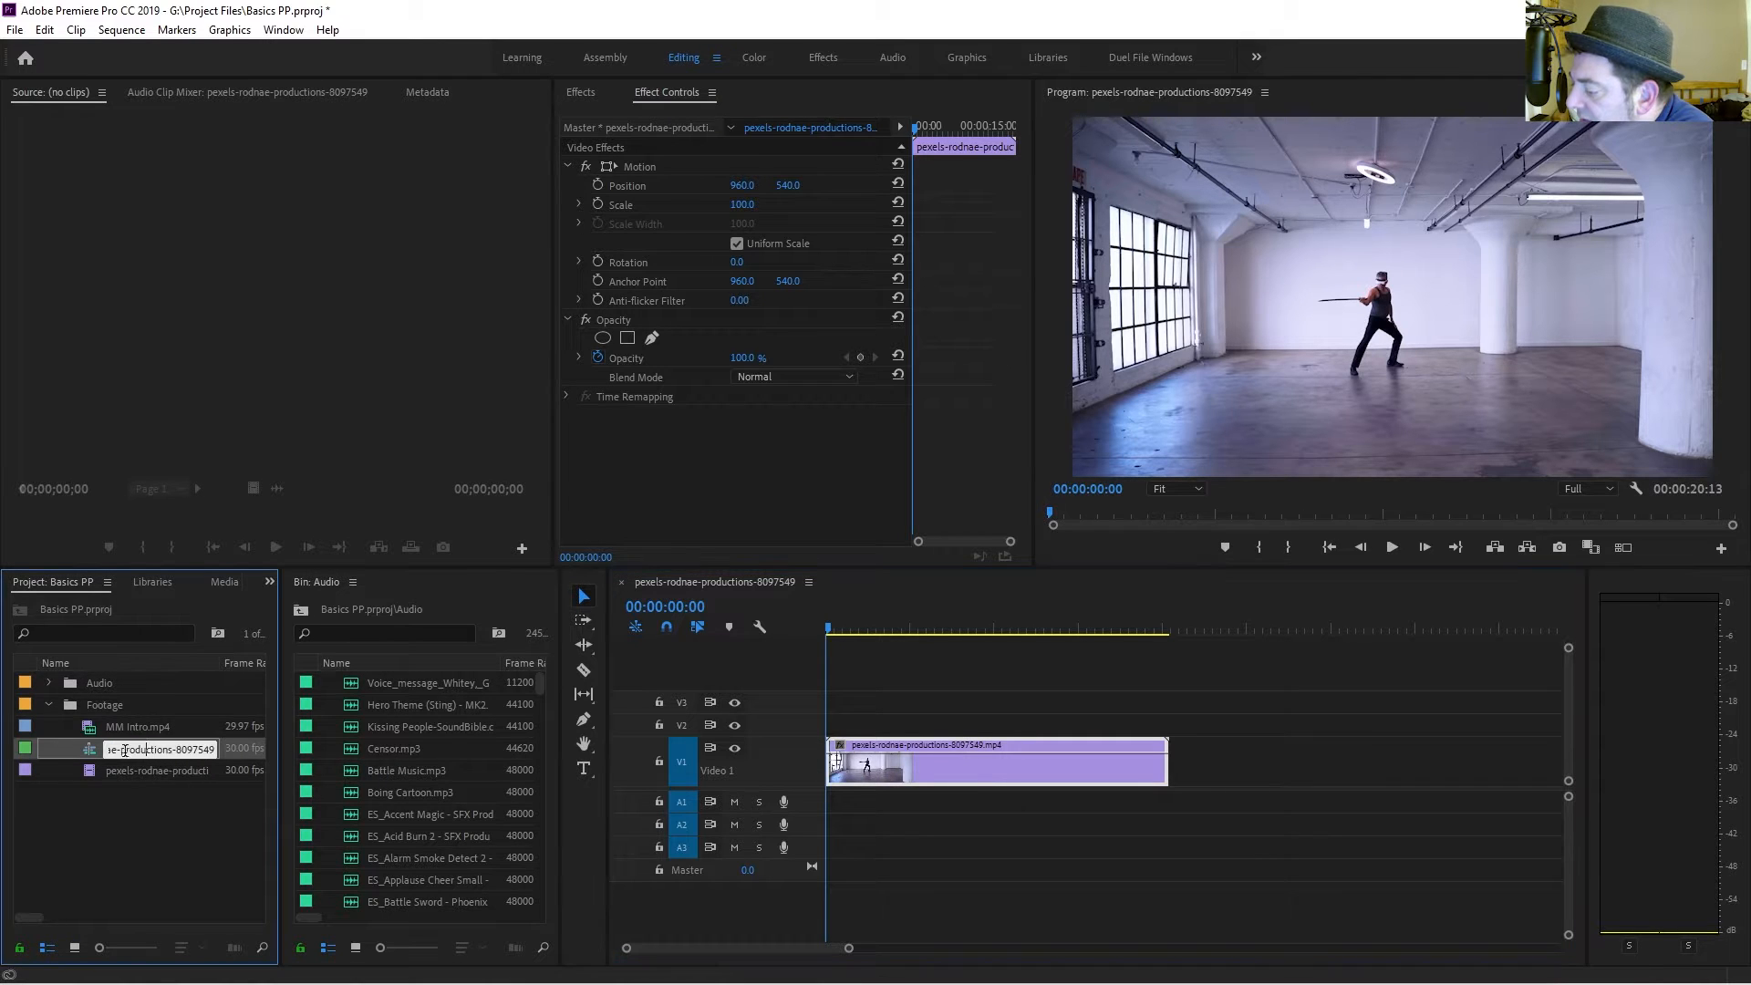
{"action": "left_click", "coordinate": [124, 764]}
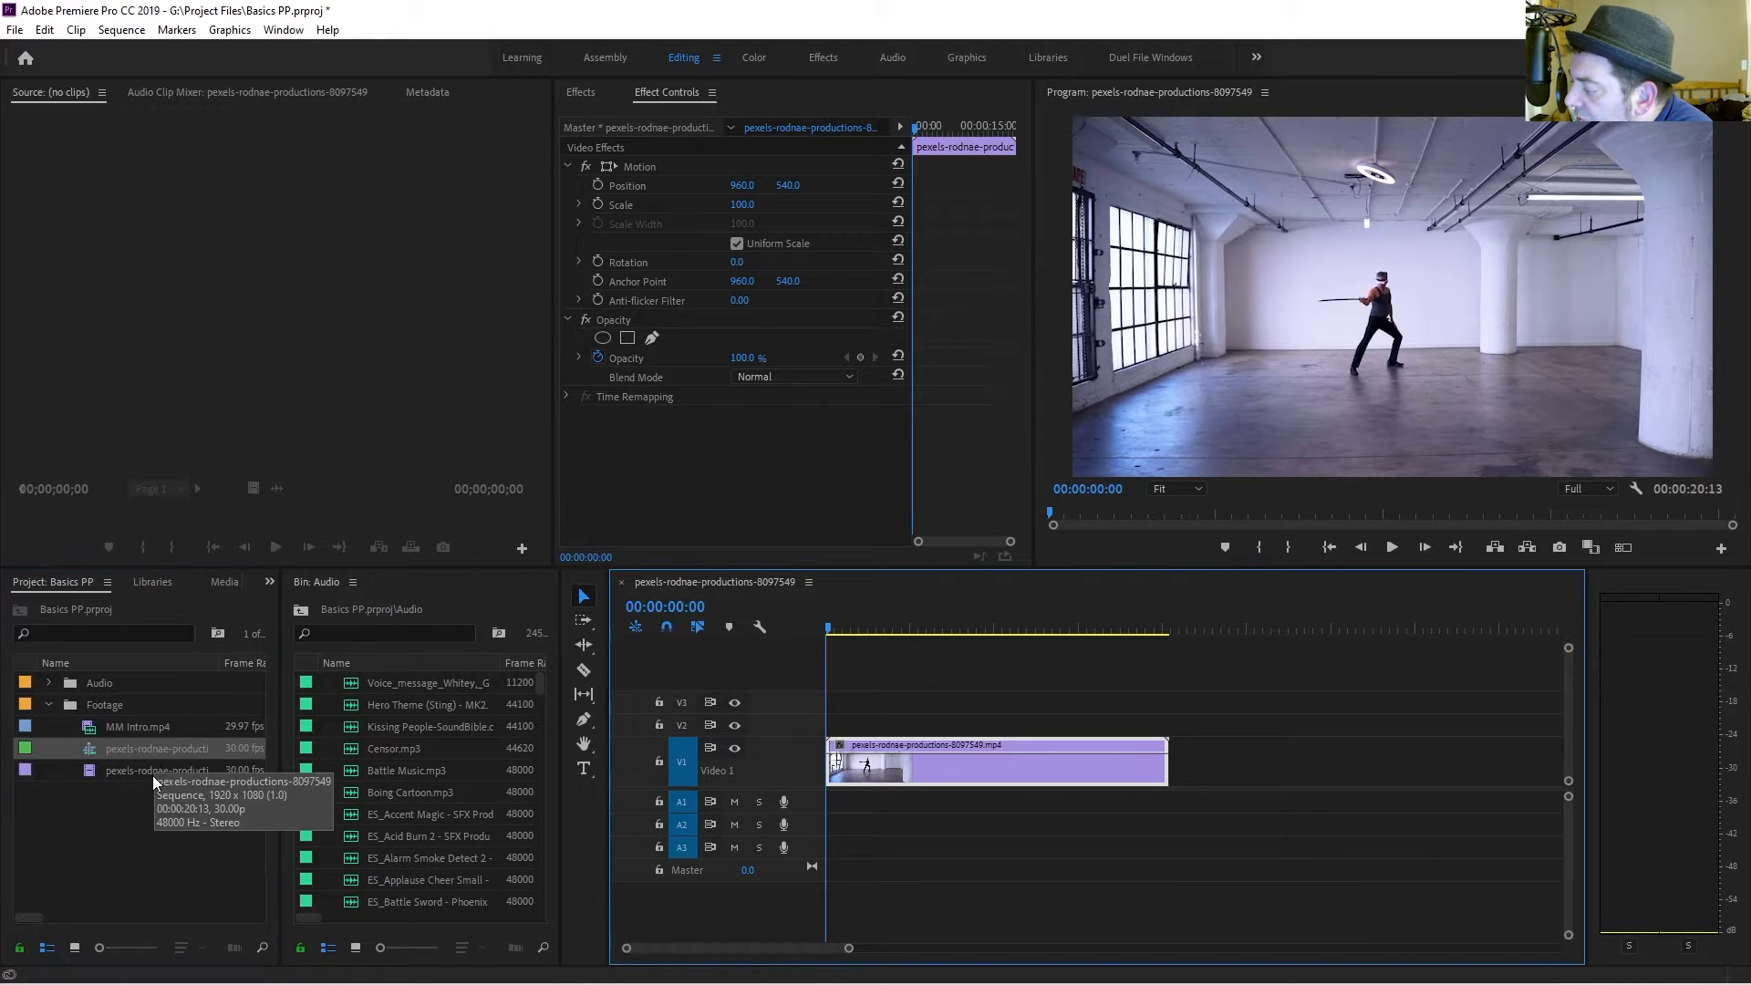
{"action": "double_click", "coordinate": [151, 775]}
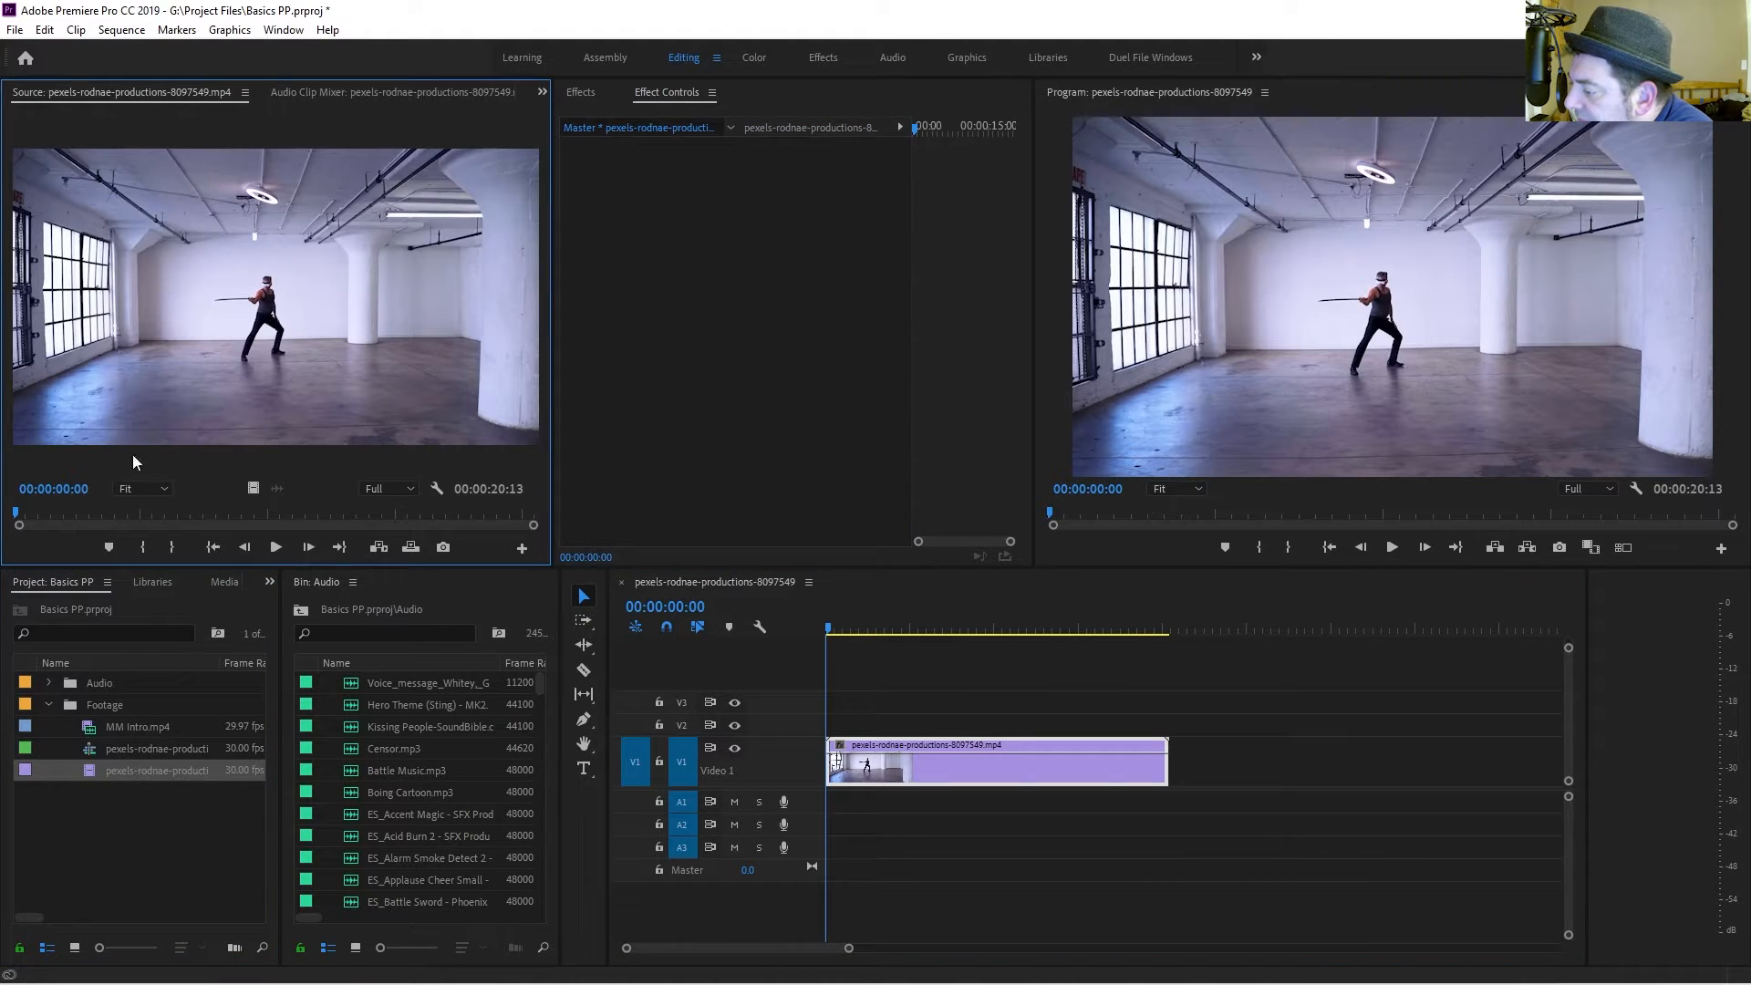
{"action": "left_click", "coordinate": [273, 547]}
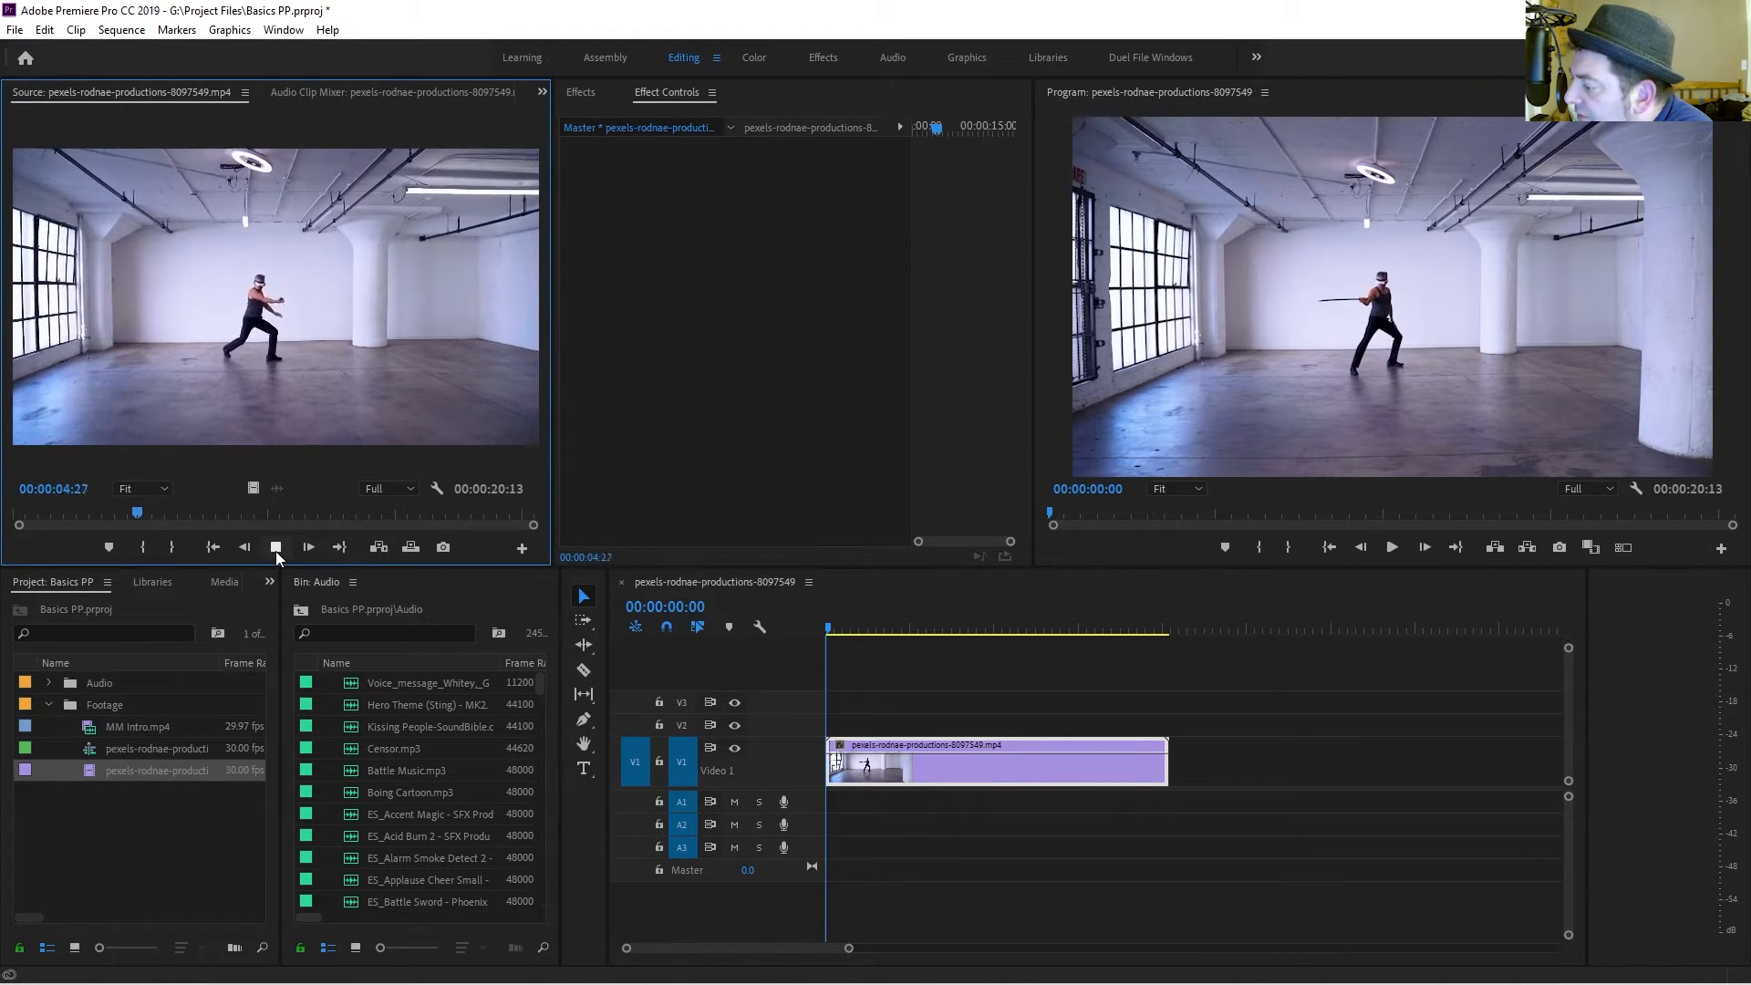
{"action": "left_click", "coordinate": [275, 546]}
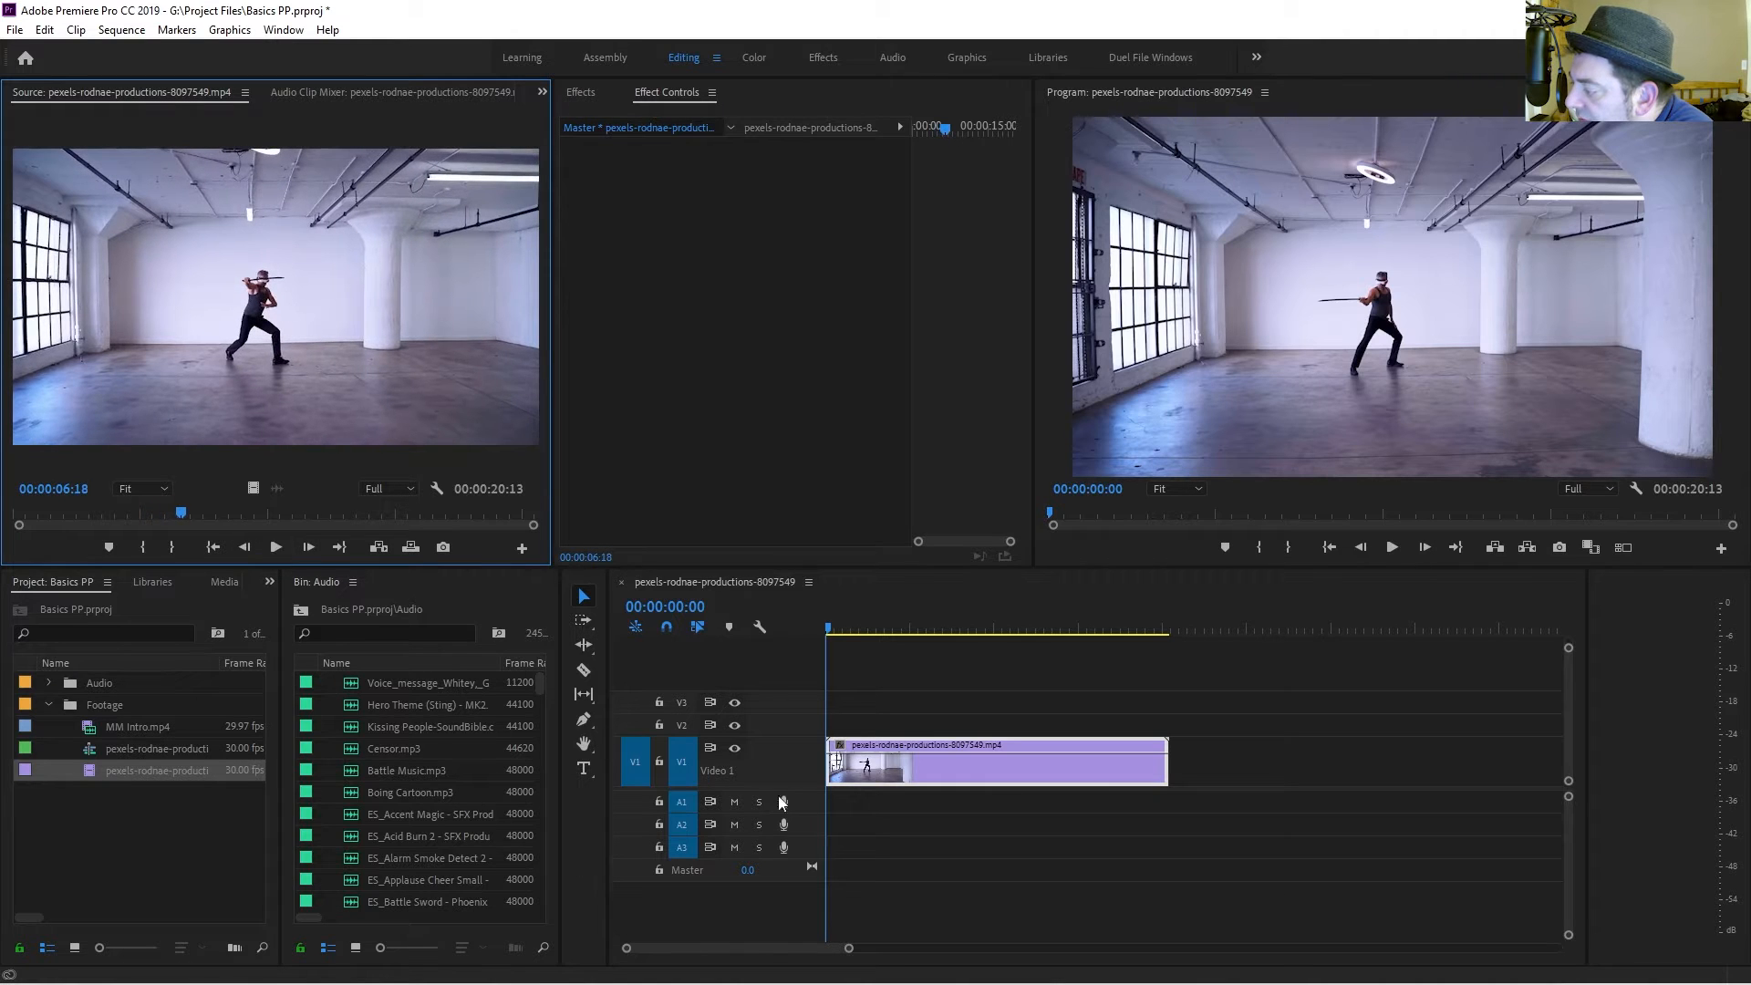
Delete the clip from the timeline and insert a marked in-to-out range of the source clip into the sequence instead.
{"action": "left_click", "coordinate": [949, 770]}
{"action": "key", "text": "Delete"}
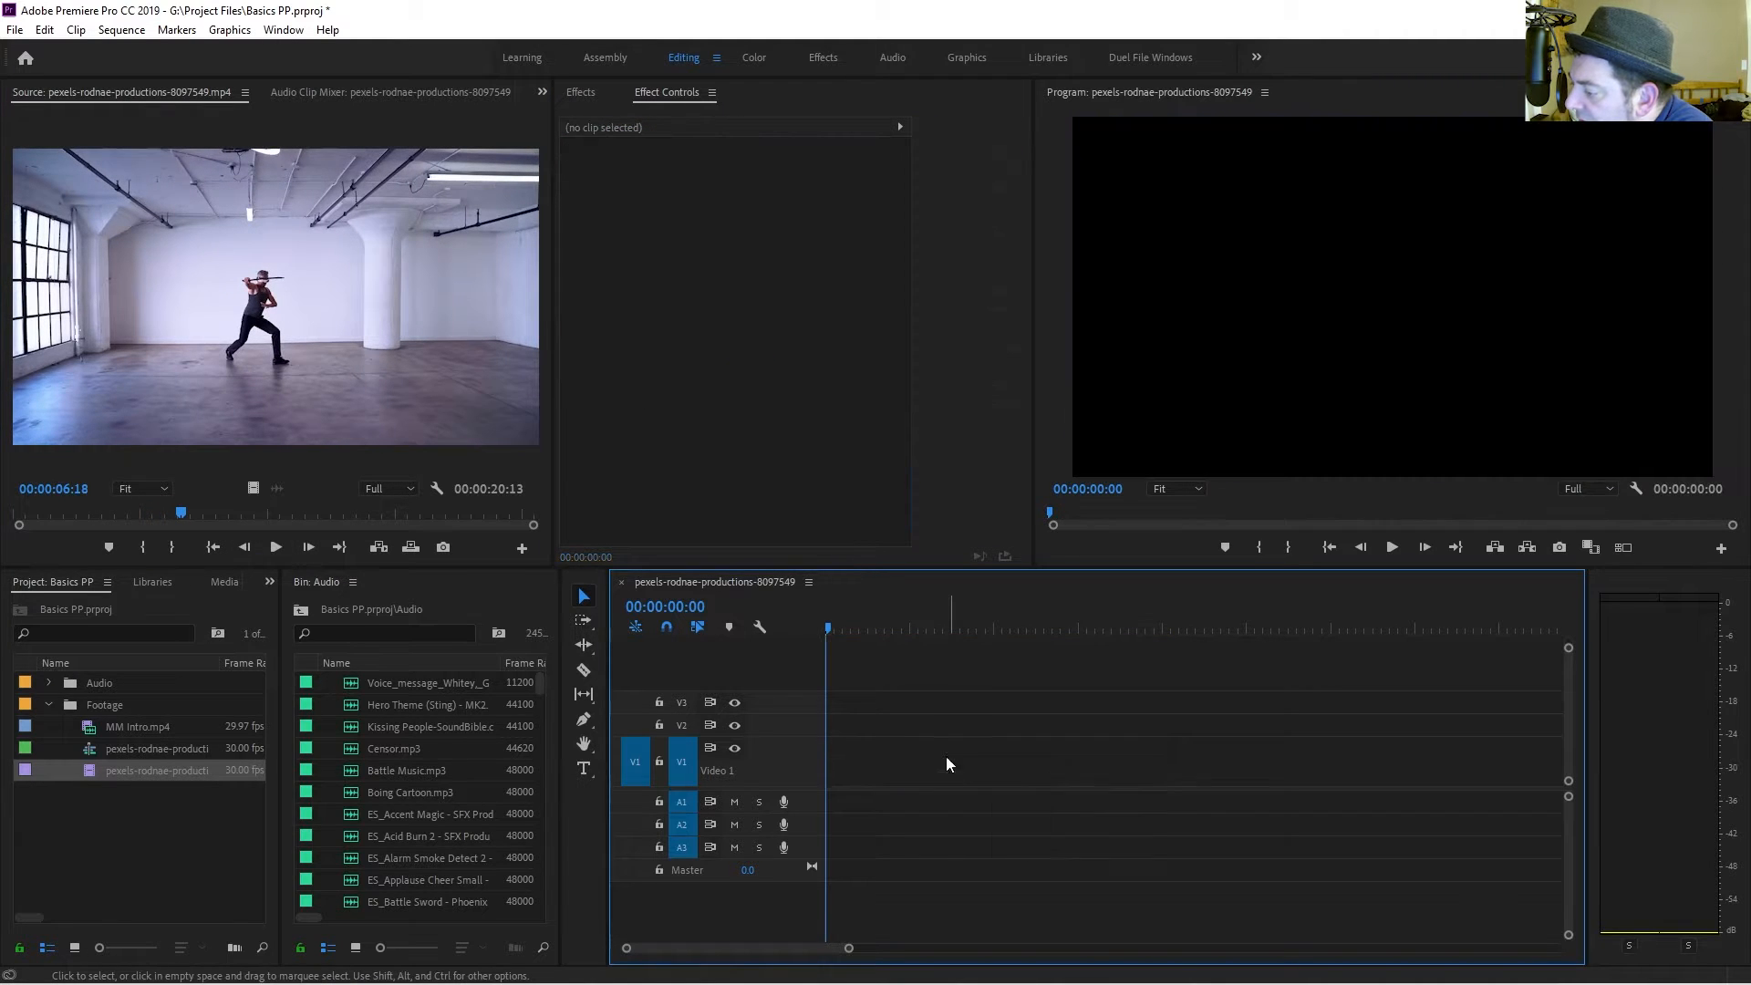
{"action": "mouse_move", "coordinate": [190, 511]}
{"action": "left_mouse_down"}
{"action": "mouse_move", "coordinate": [30, 536]}
{"action": "mouse_move", "coordinate": [260, 550]}
{"action": "mouse_move", "coordinate": [216, 516]}
{"action": "mouse_move", "coordinate": [125, 516]}
{"action": "mouse_move", "coordinate": [390, 508]}
{"action": "left_mouse_up"}
{"action": "left_click", "coordinate": [143, 551]}
{"action": "left_click", "coordinate": [185, 549]}
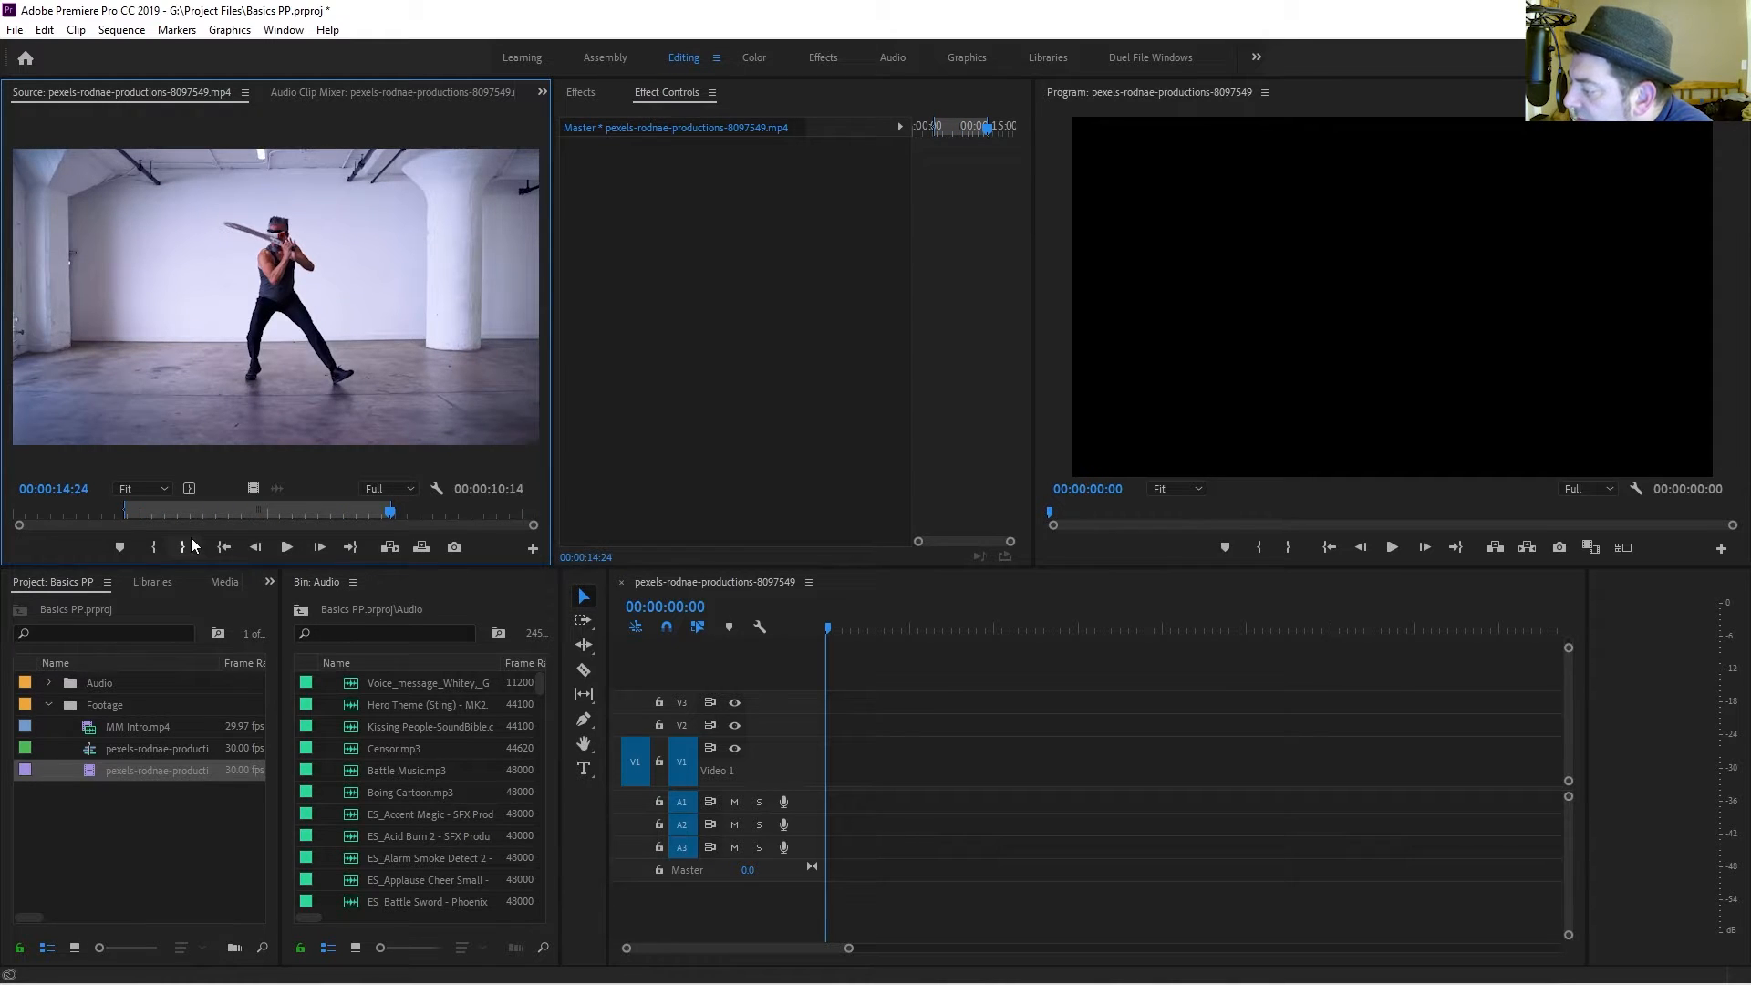
{"action": "key", "text": "comma"}
{"action": "key", "text": "Right"}
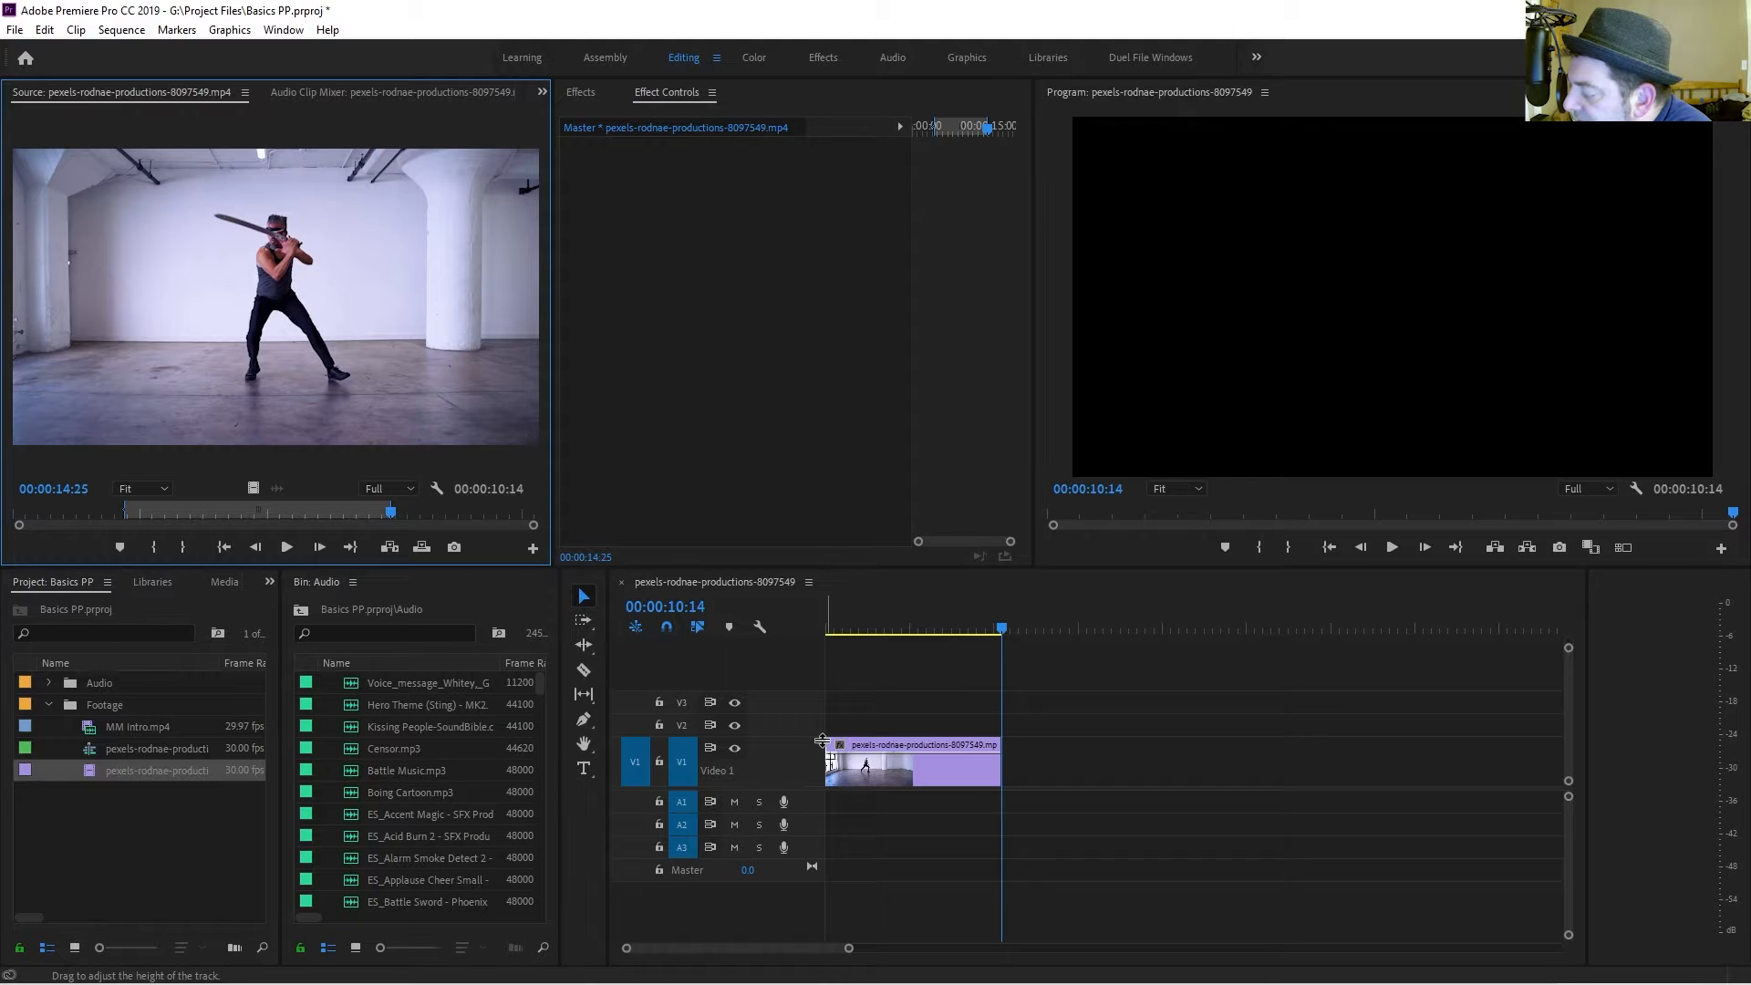
Zoom the timeline out and back in around the clip and return the playhead to the start.
{"action": "left_click", "coordinate": [912, 753]}
{"action": "key", "text": "minus"}
{"action": "key", "text": "minus"}
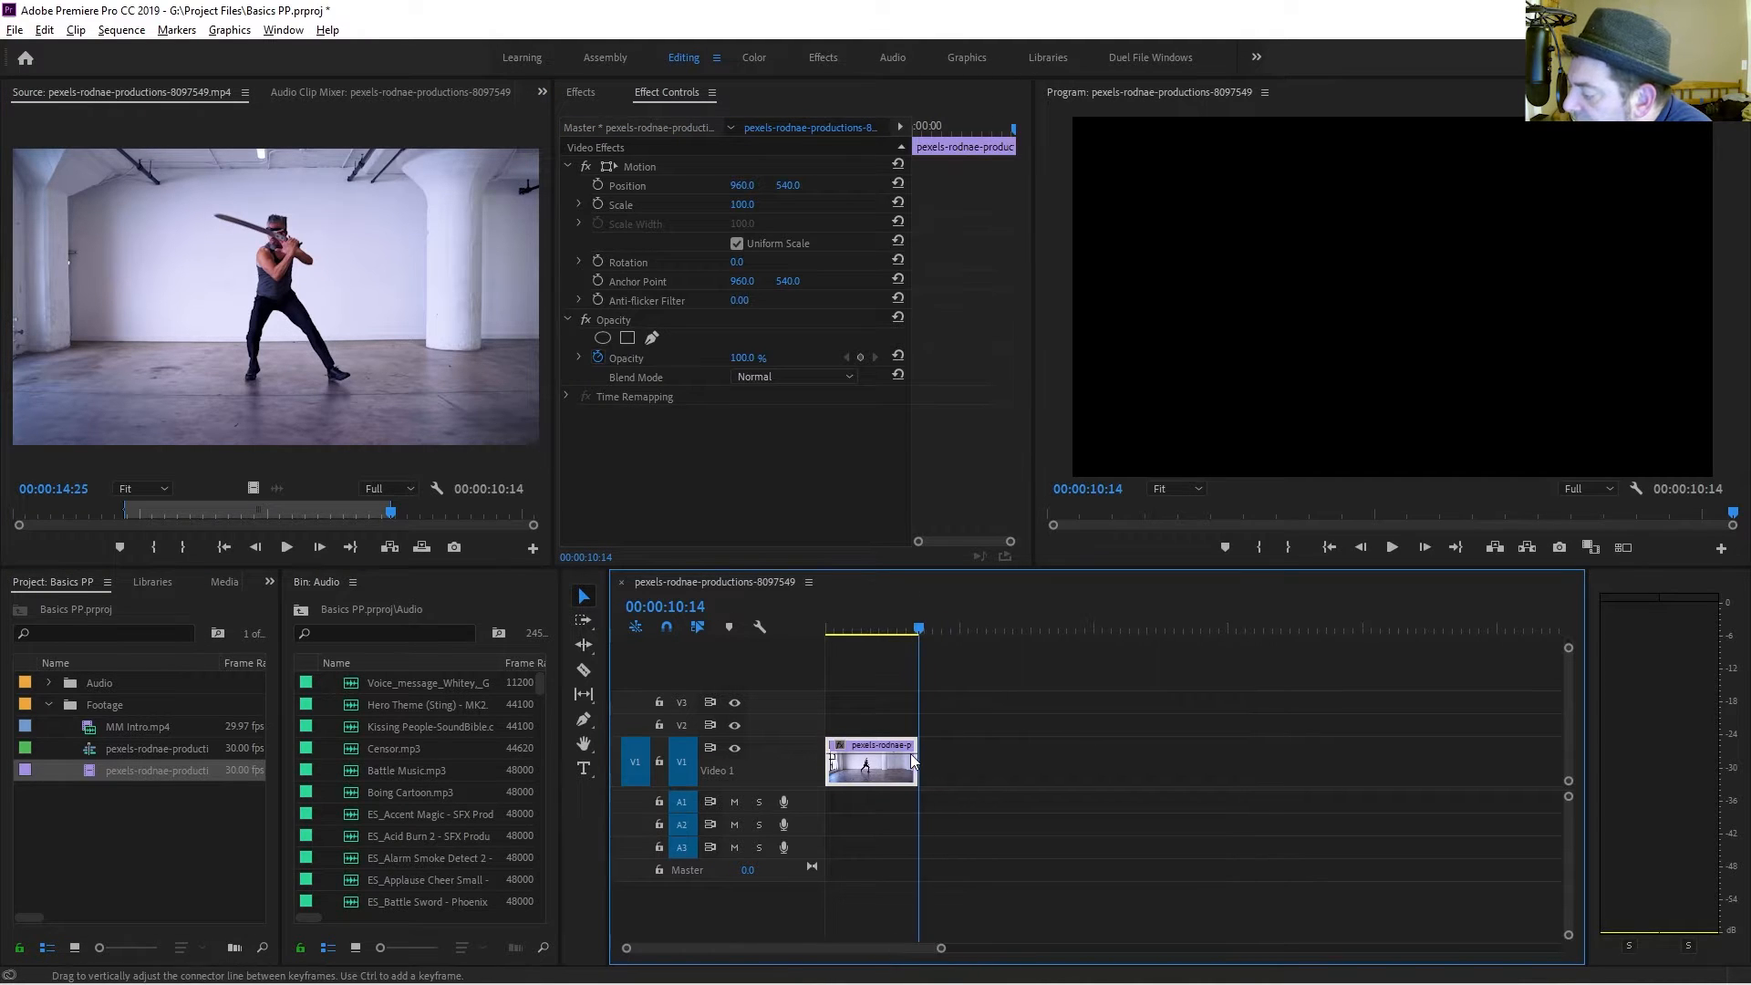
{"action": "key", "text": "minus"}
{"action": "key", "text": "minus"}
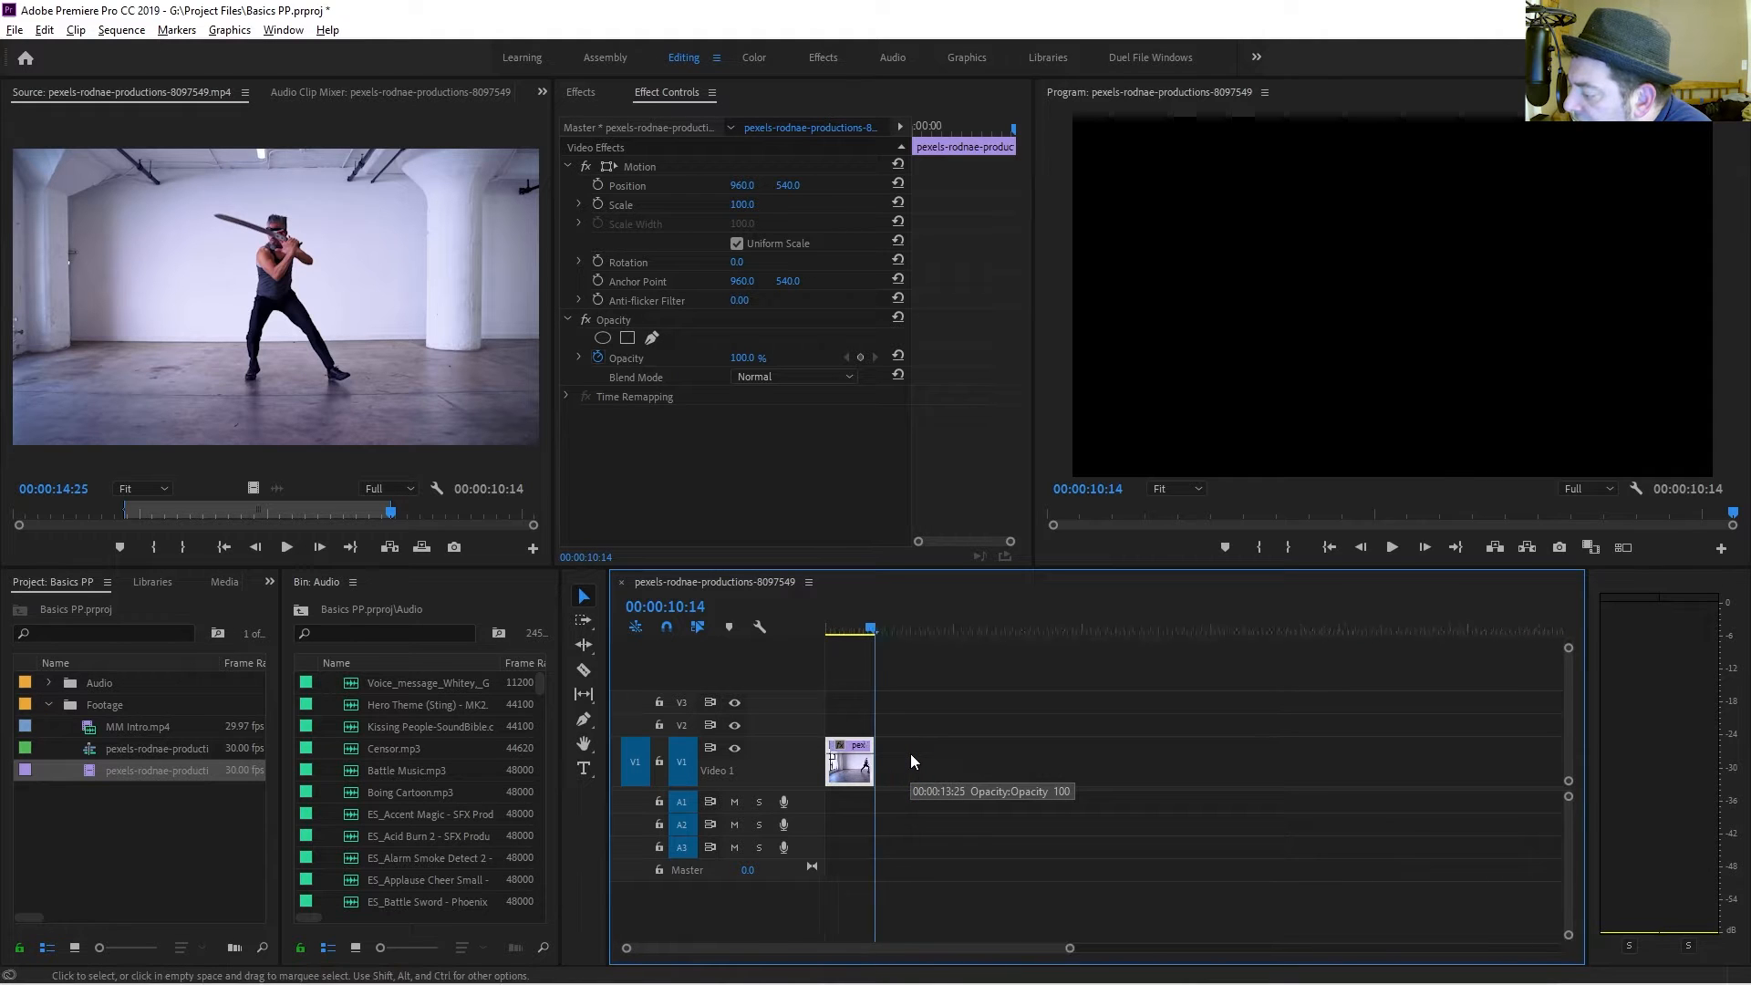
{"action": "key", "text": "minus"}
{"action": "key", "text": "minus"}
{"action": "key", "text": "minus"}
{"action": "key", "text": "minus"}
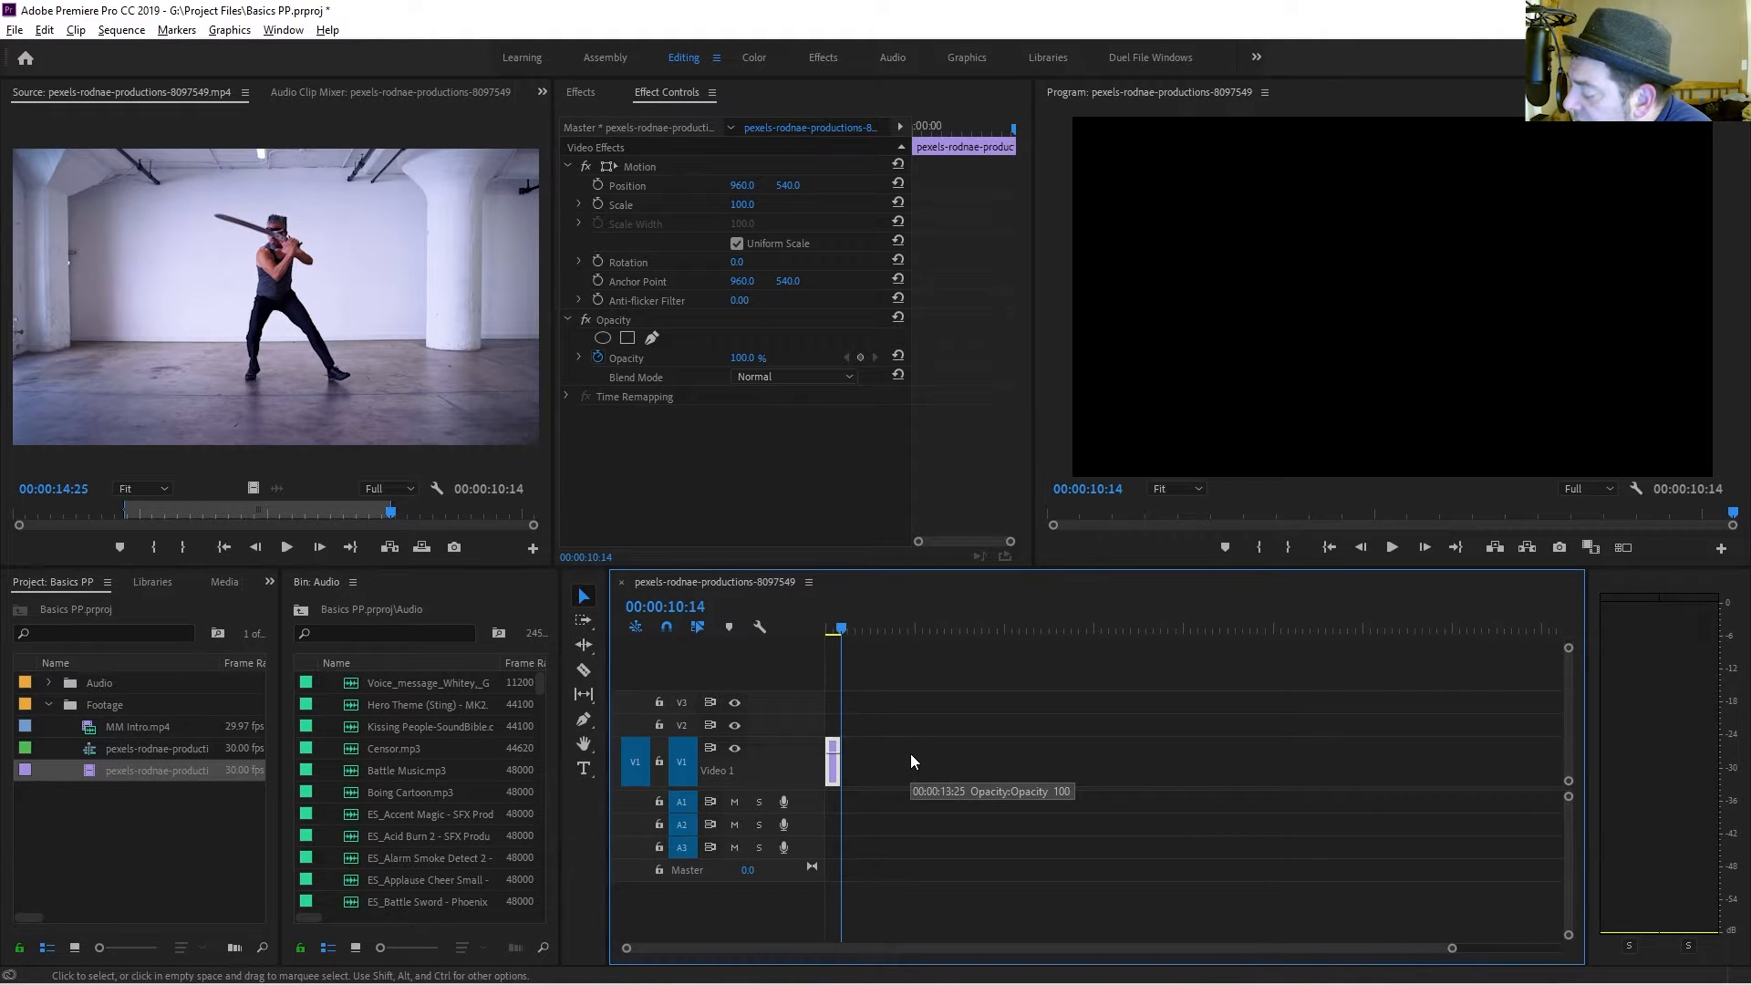
{"action": "scroll", "coordinate": [910, 753], "scroll_direction": "up", "scroll_amount": 5}
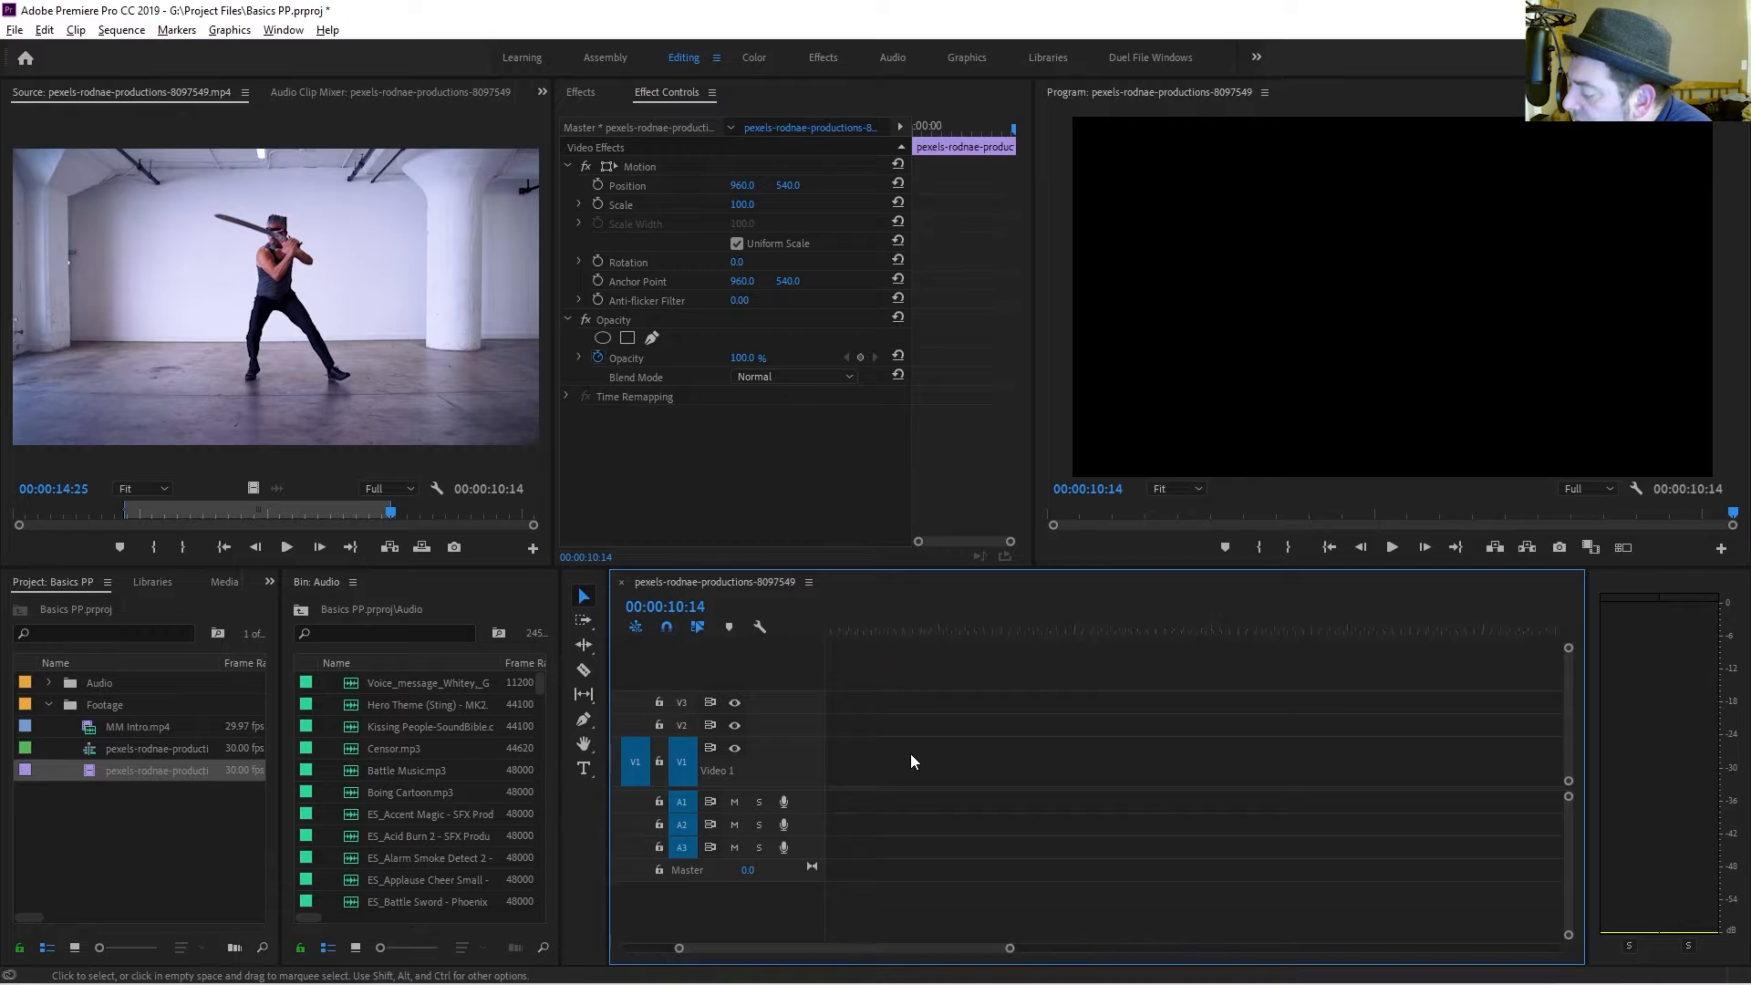
{"action": "scroll", "coordinate": [917, 761], "scroll_direction": "down", "scroll_amount": 5}
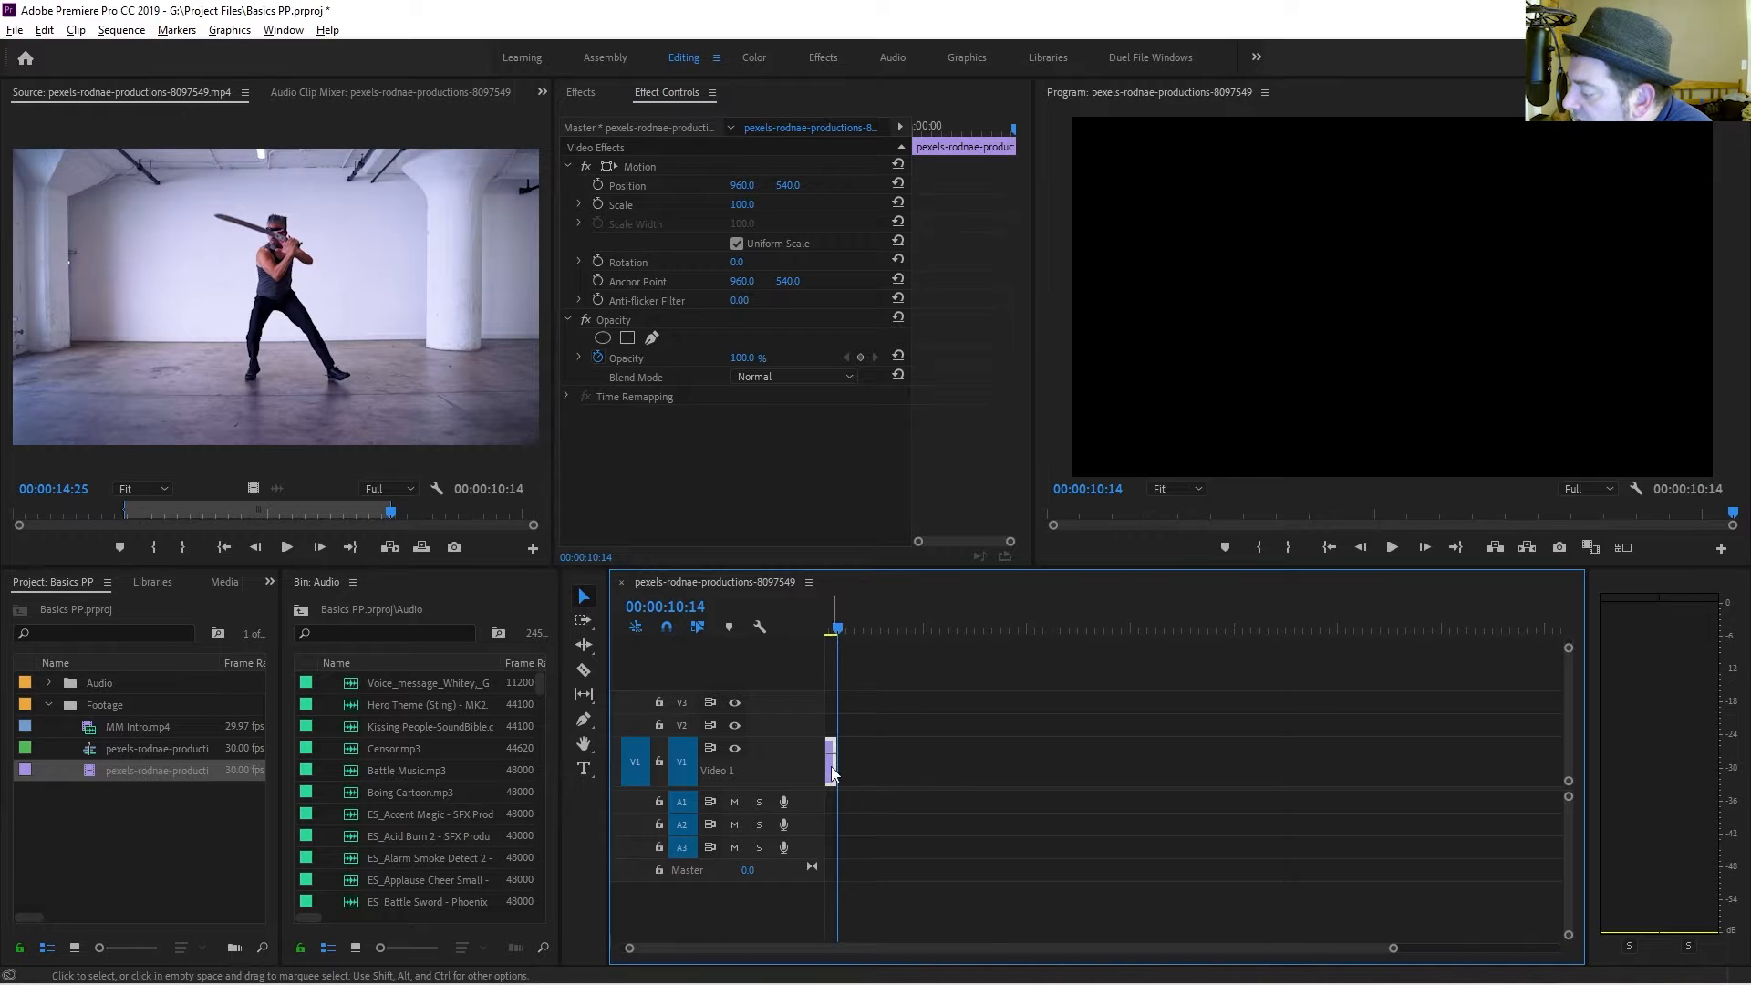
{"action": "scroll", "coordinate": [840, 769], "scroll_direction": "up", "scroll_amount": 5}
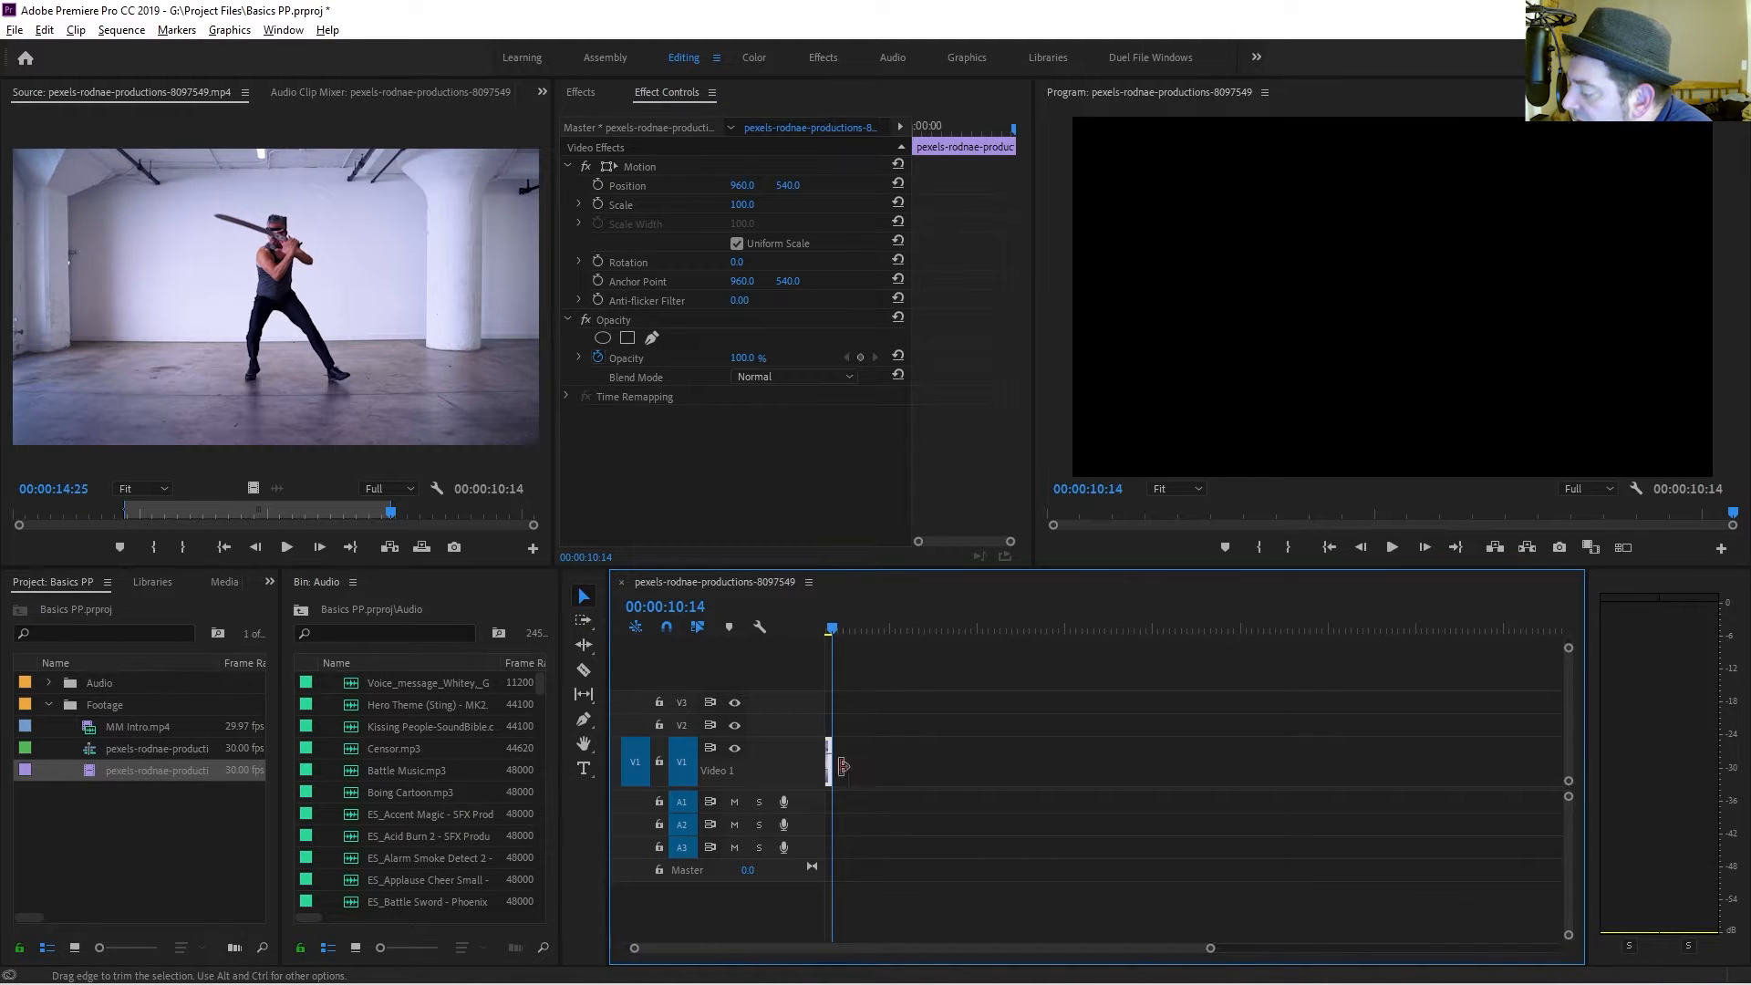
{"action": "scroll", "coordinate": [840, 768], "scroll_direction": "down", "scroll_amount": 5}
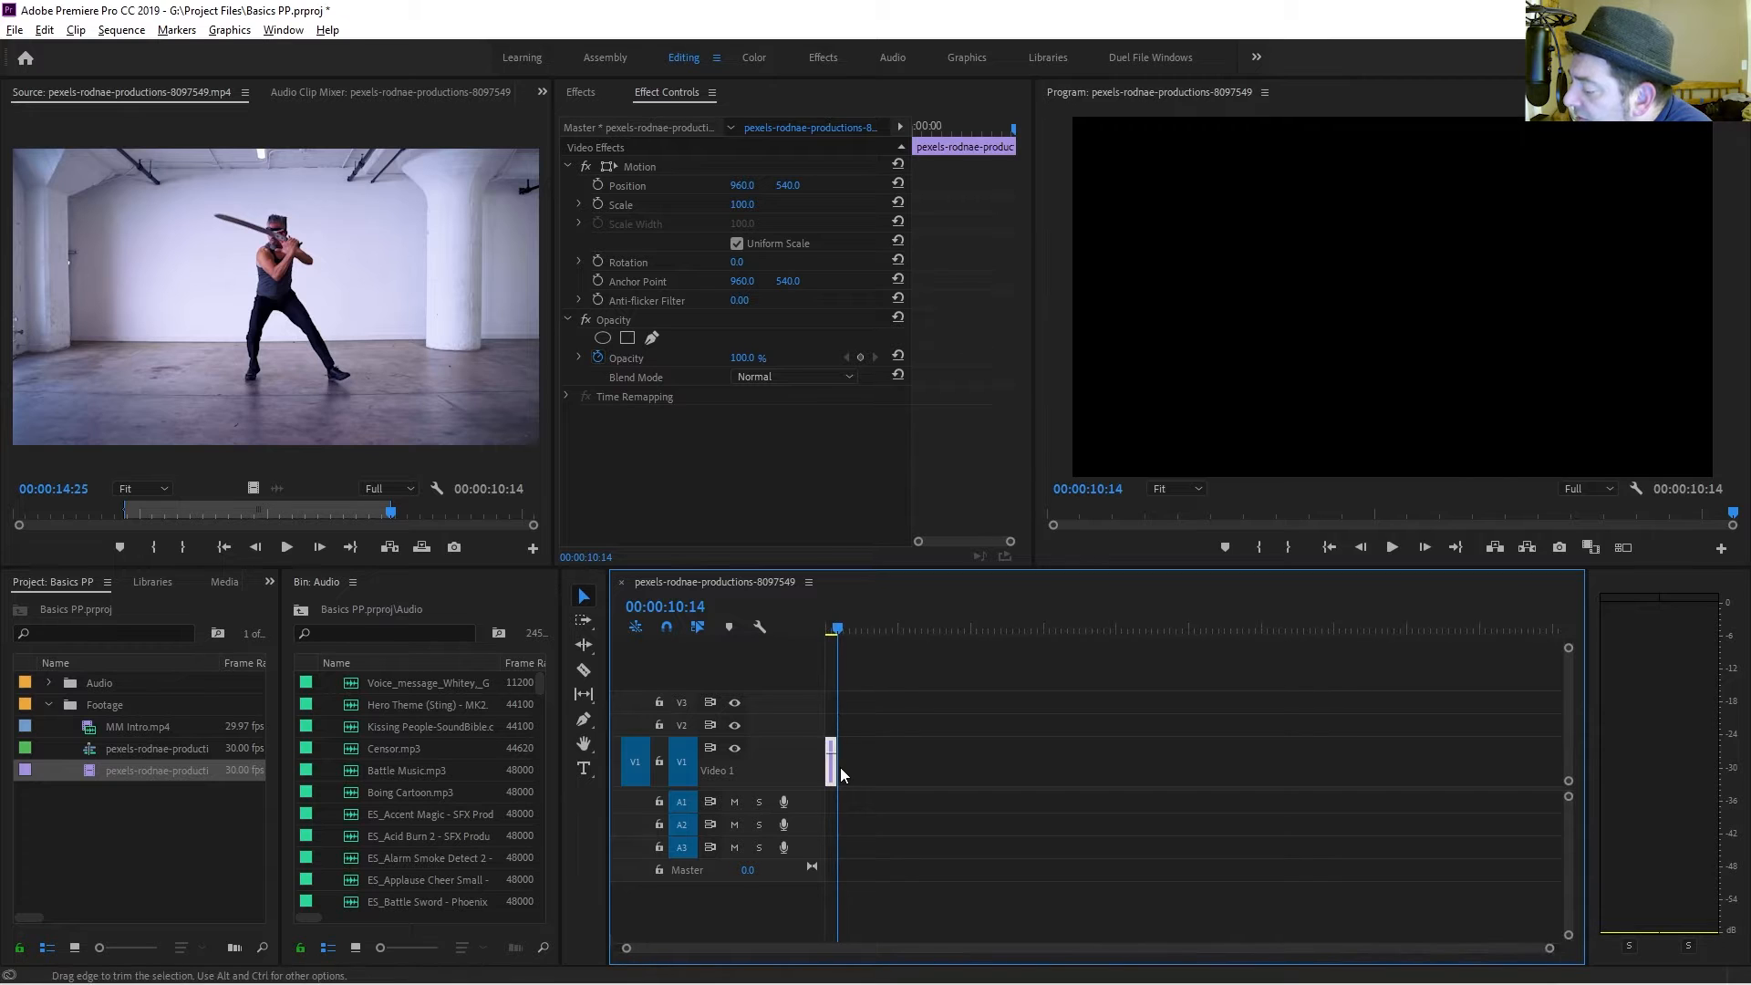
{"action": "scroll", "coordinate": [840, 768], "scroll_direction": "up", "scroll_amount": 6}
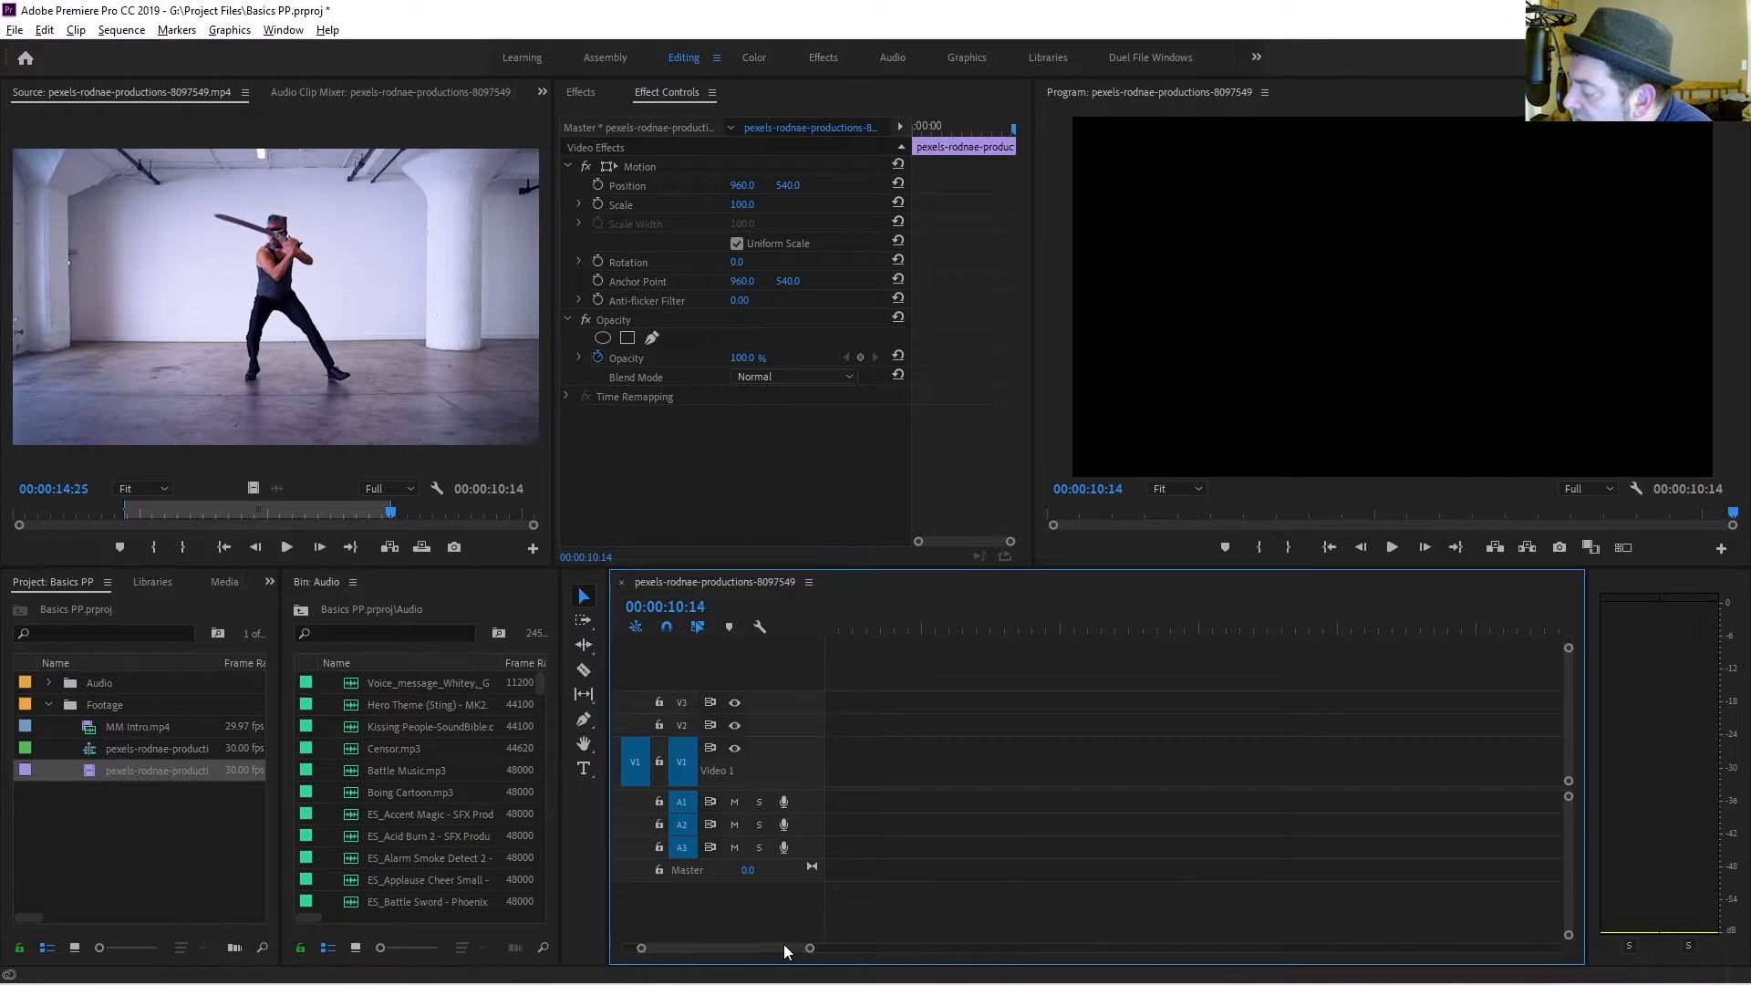
{"action": "left_click_drag", "start_coordinate": [784, 944], "coordinate": [758, 943]}
{"action": "scroll", "coordinate": [944, 754], "scroll_direction": "up", "scroll_amount": 4}
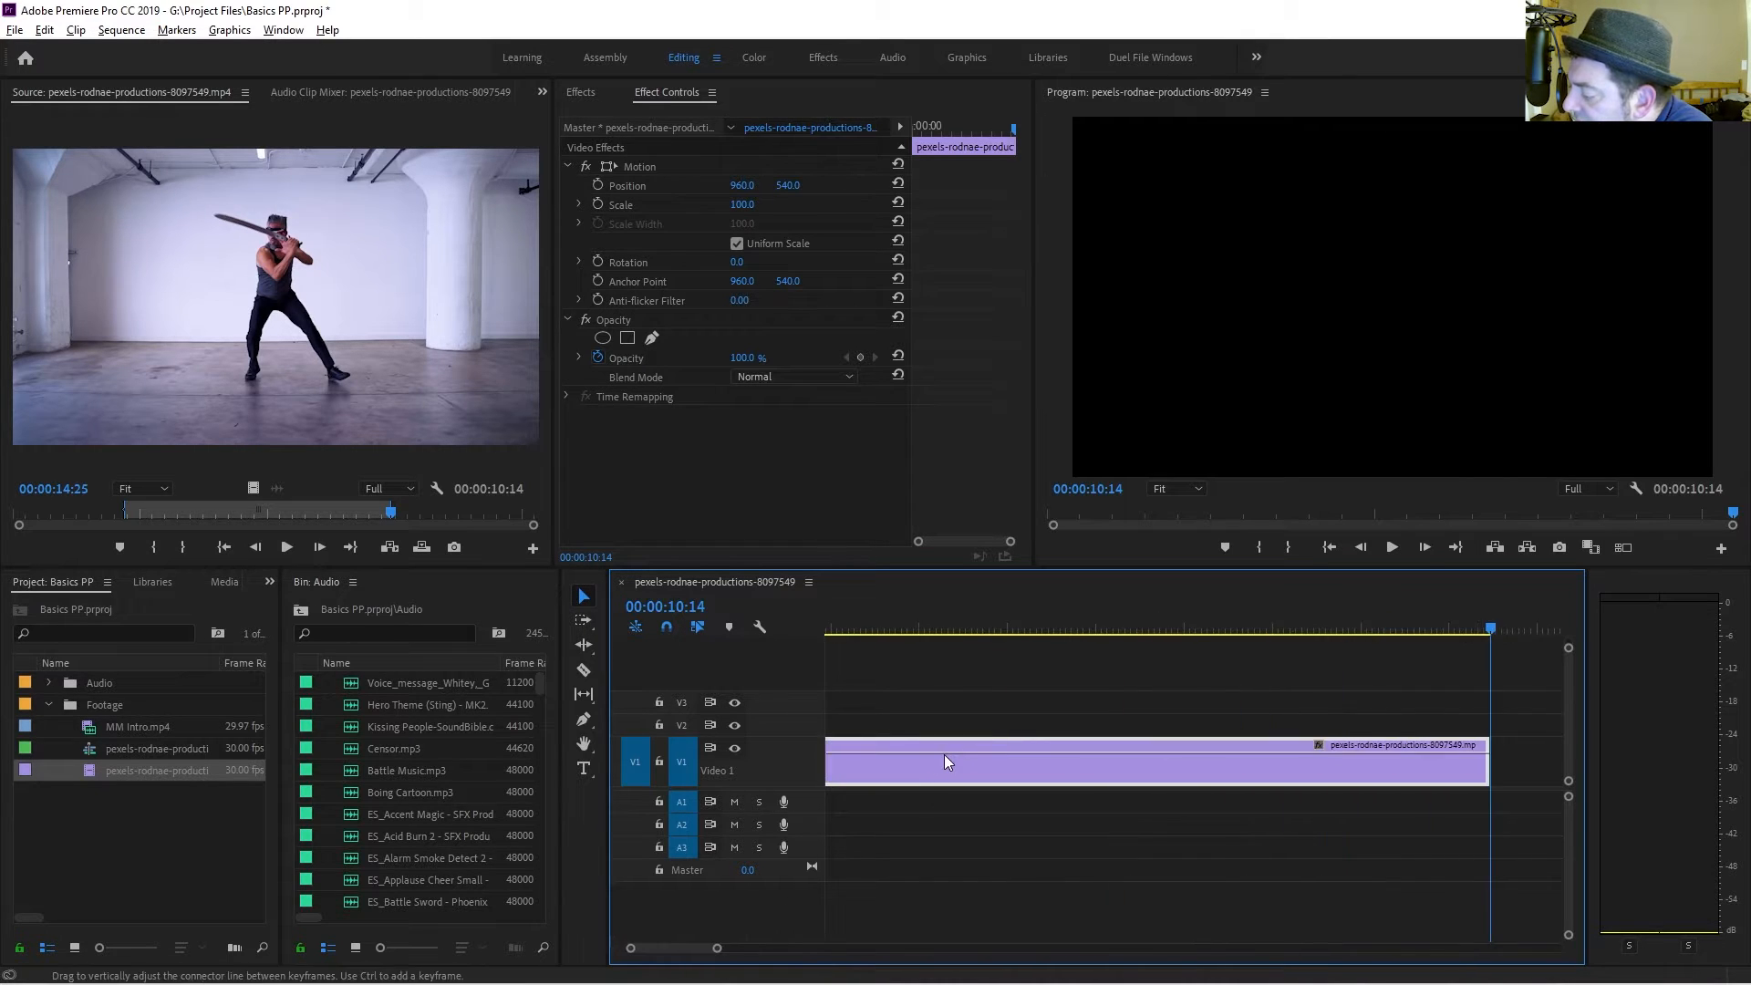
{"action": "scroll", "coordinate": [930, 784], "scroll_direction": "down", "scroll_amount": 4}
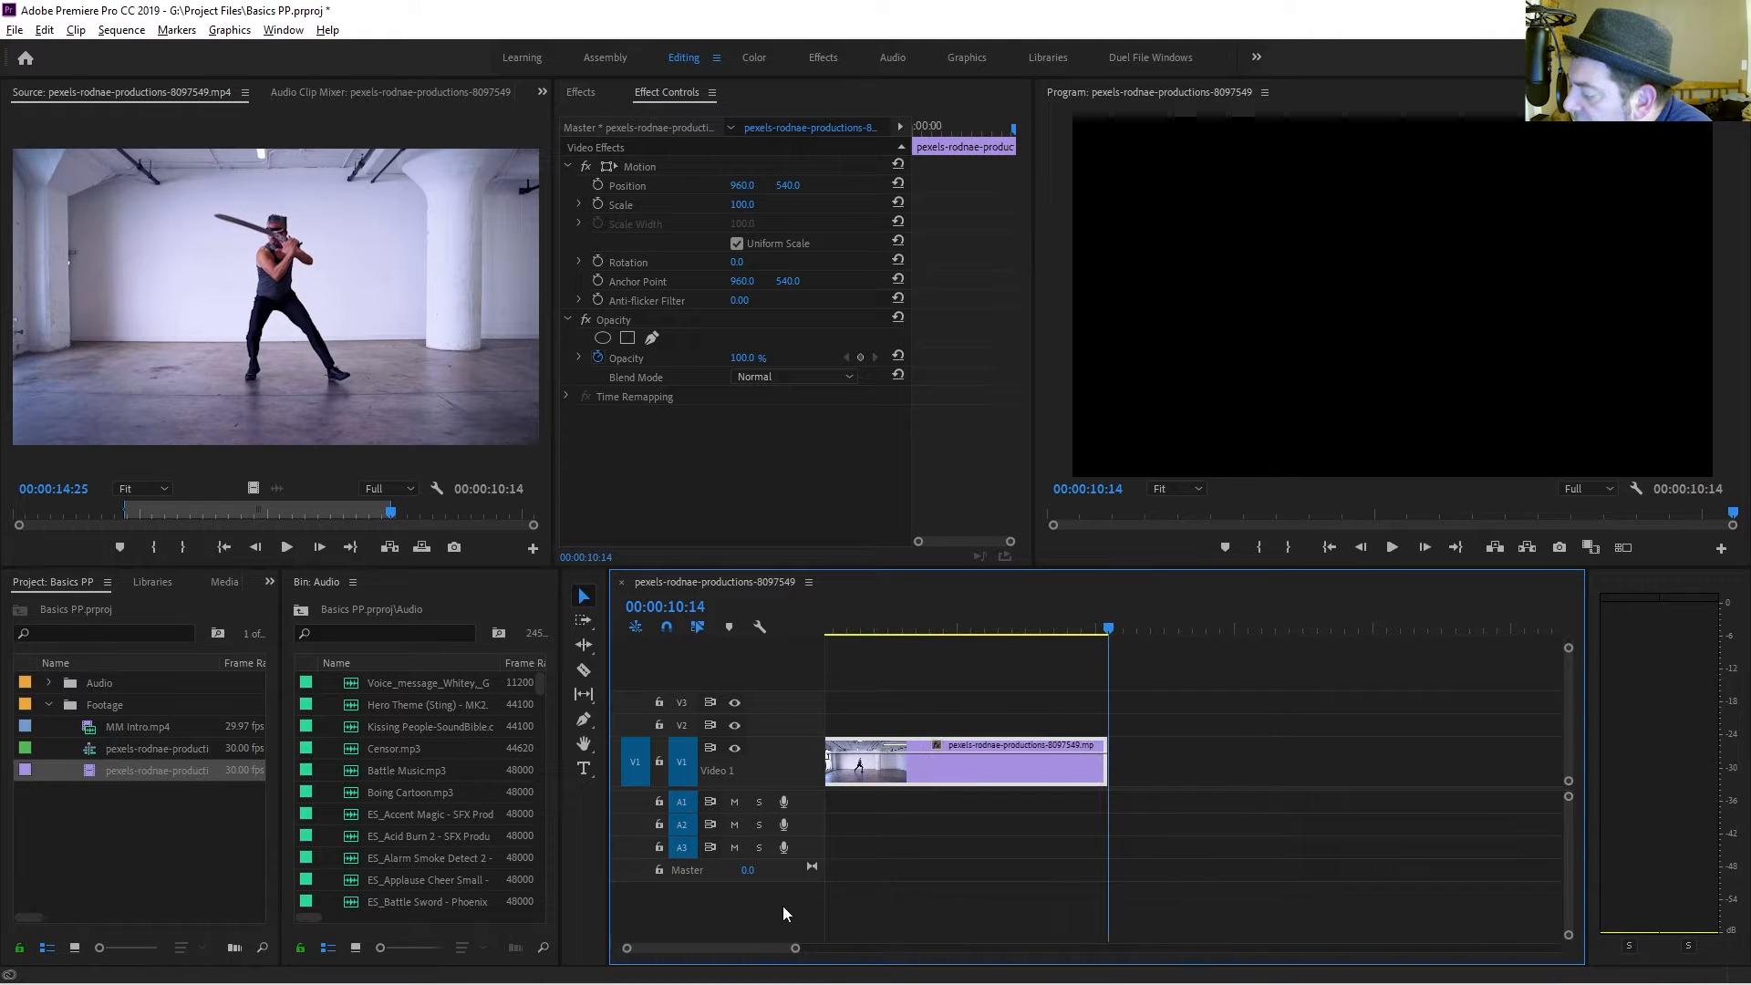
{"action": "left_click_drag", "start_coordinate": [766, 947], "coordinate": [762, 946]}
{"action": "left_click_drag", "start_coordinate": [964, 628], "coordinate": [766, 633]}
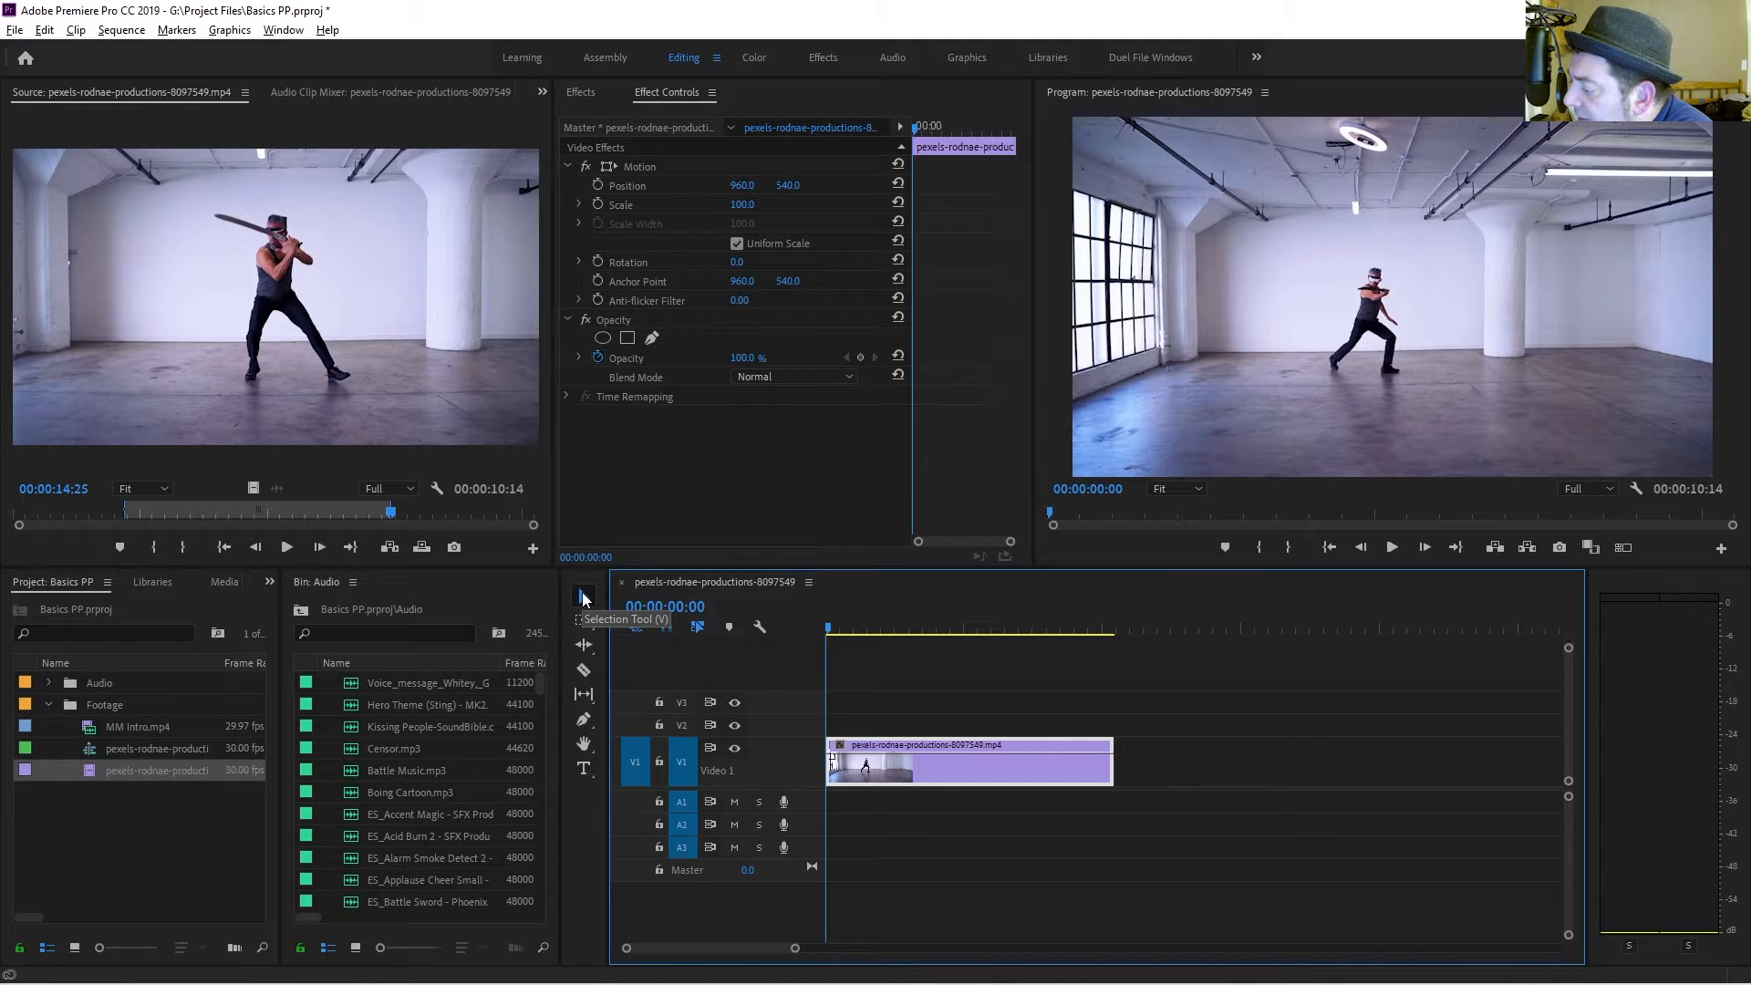
{"action": "left_click", "coordinate": [622, 281]}
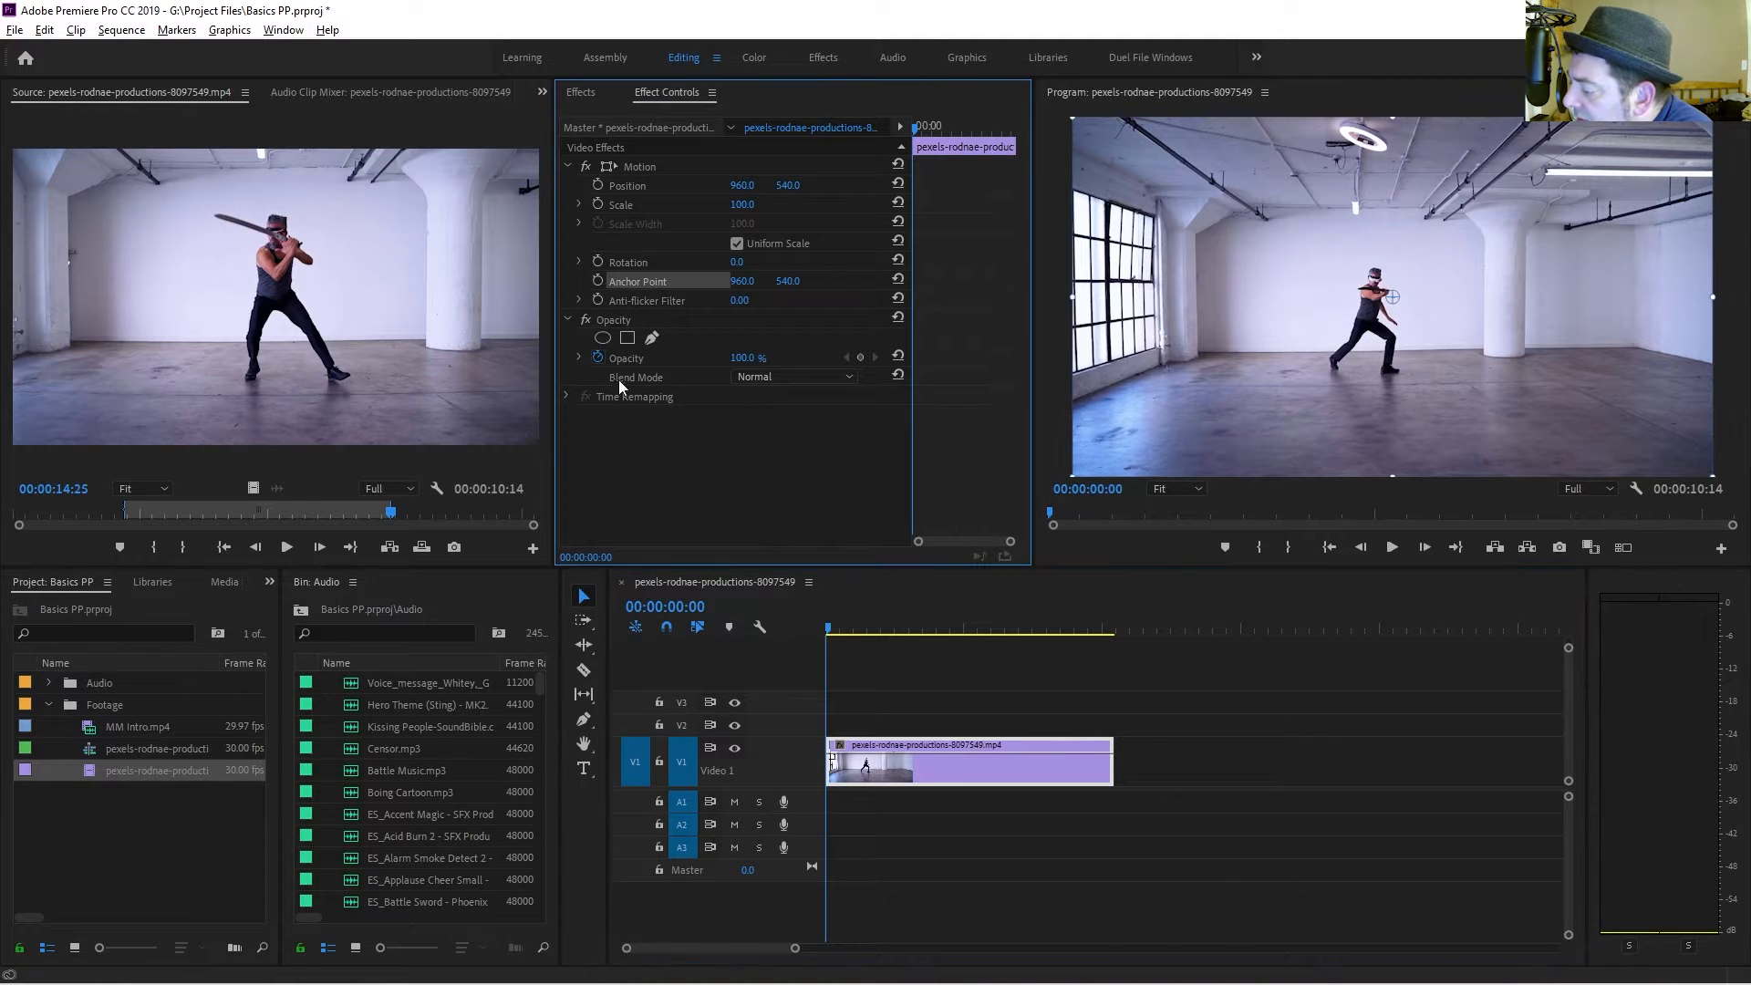
{"action": "left_click", "coordinate": [624, 187]}
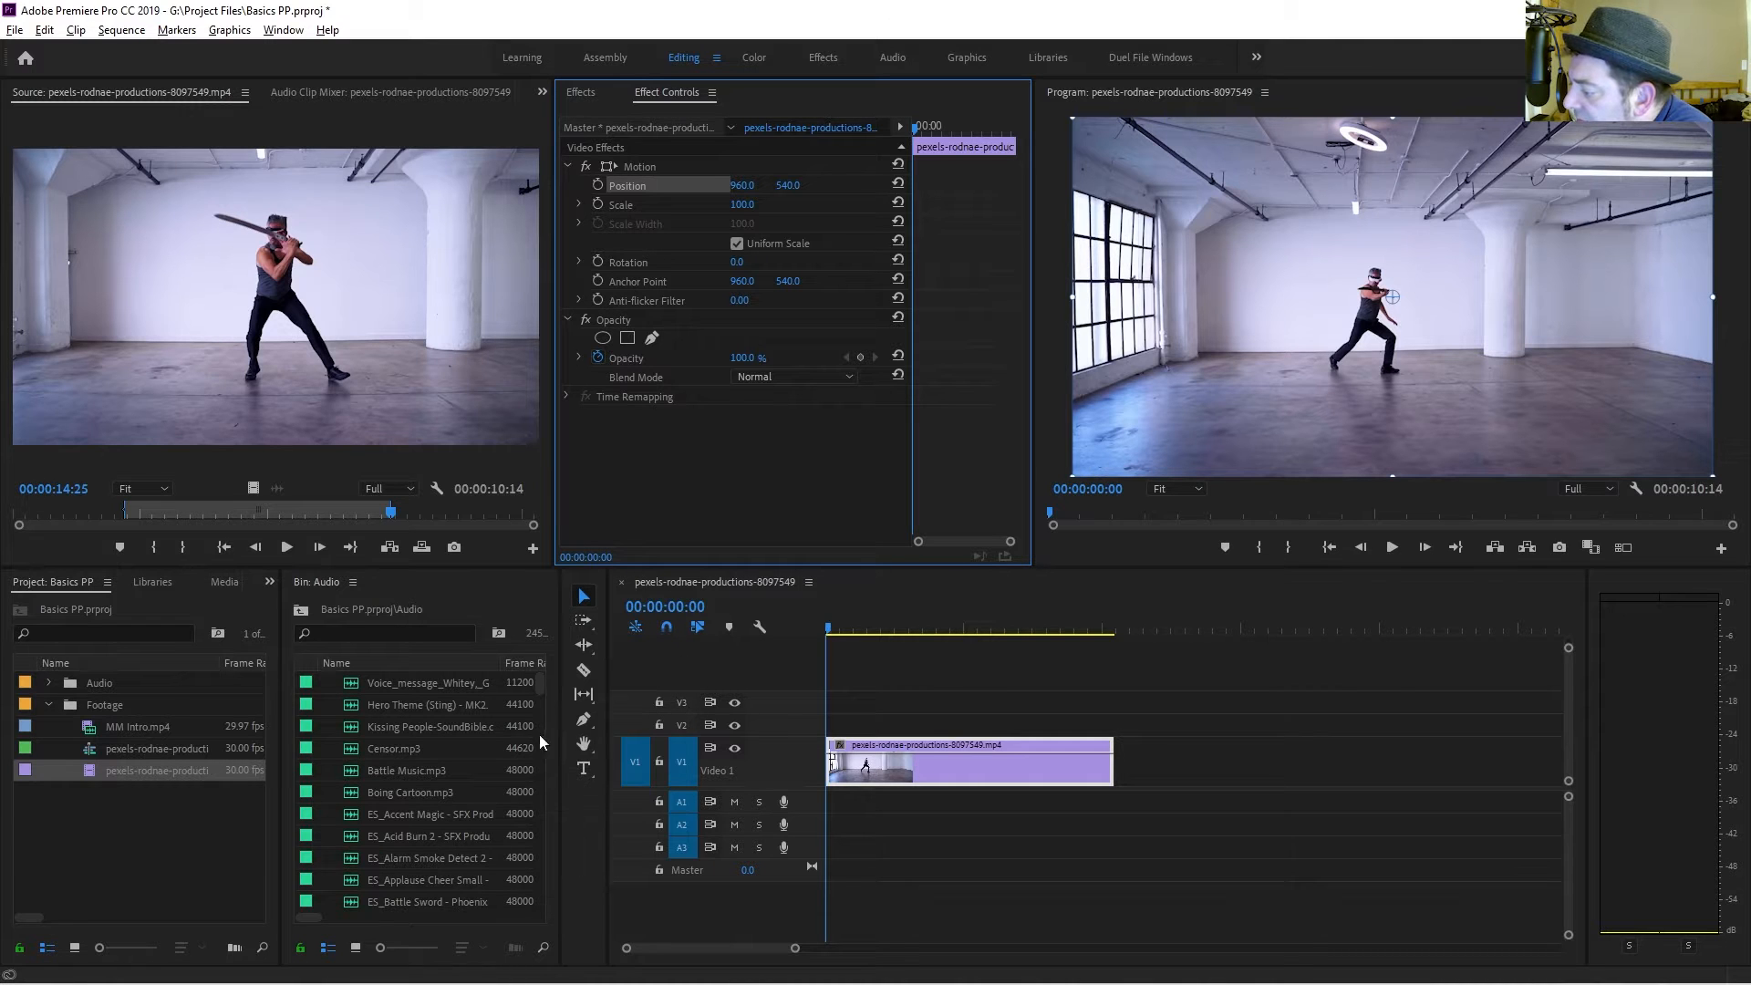
{"action": "left_click", "coordinate": [402, 724]}
{"action": "left_click", "coordinate": [96, 746]}
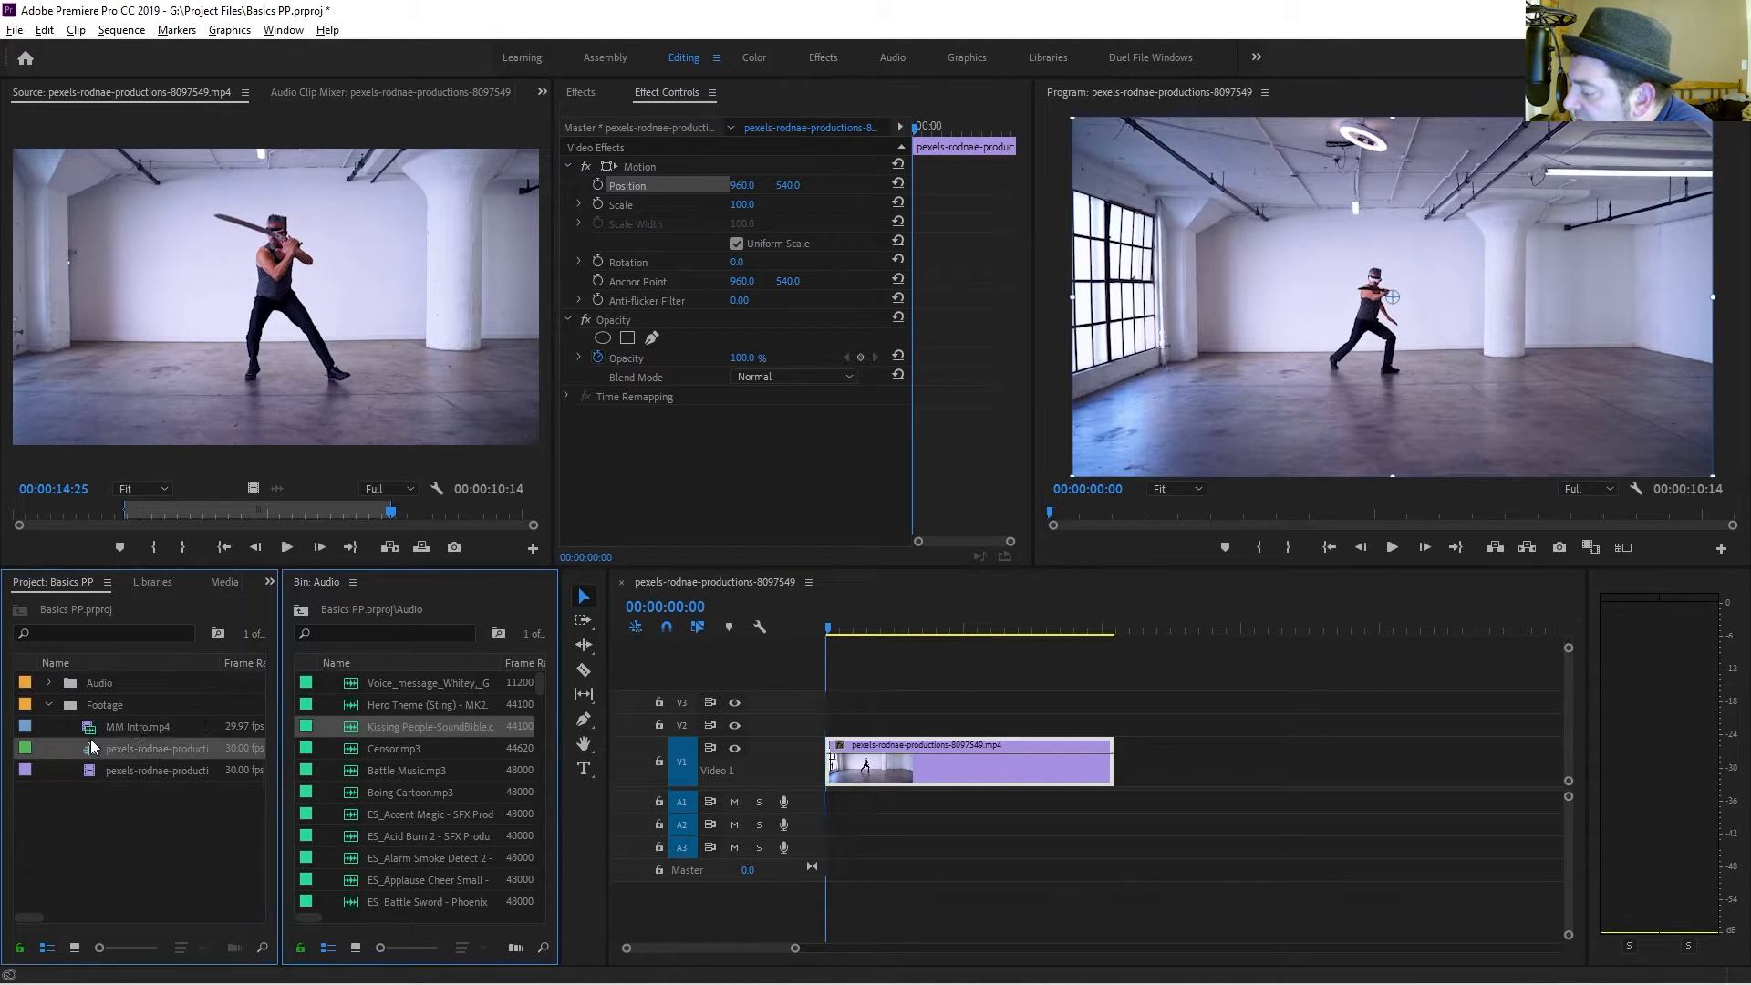
{"action": "left_click", "coordinate": [413, 788]}
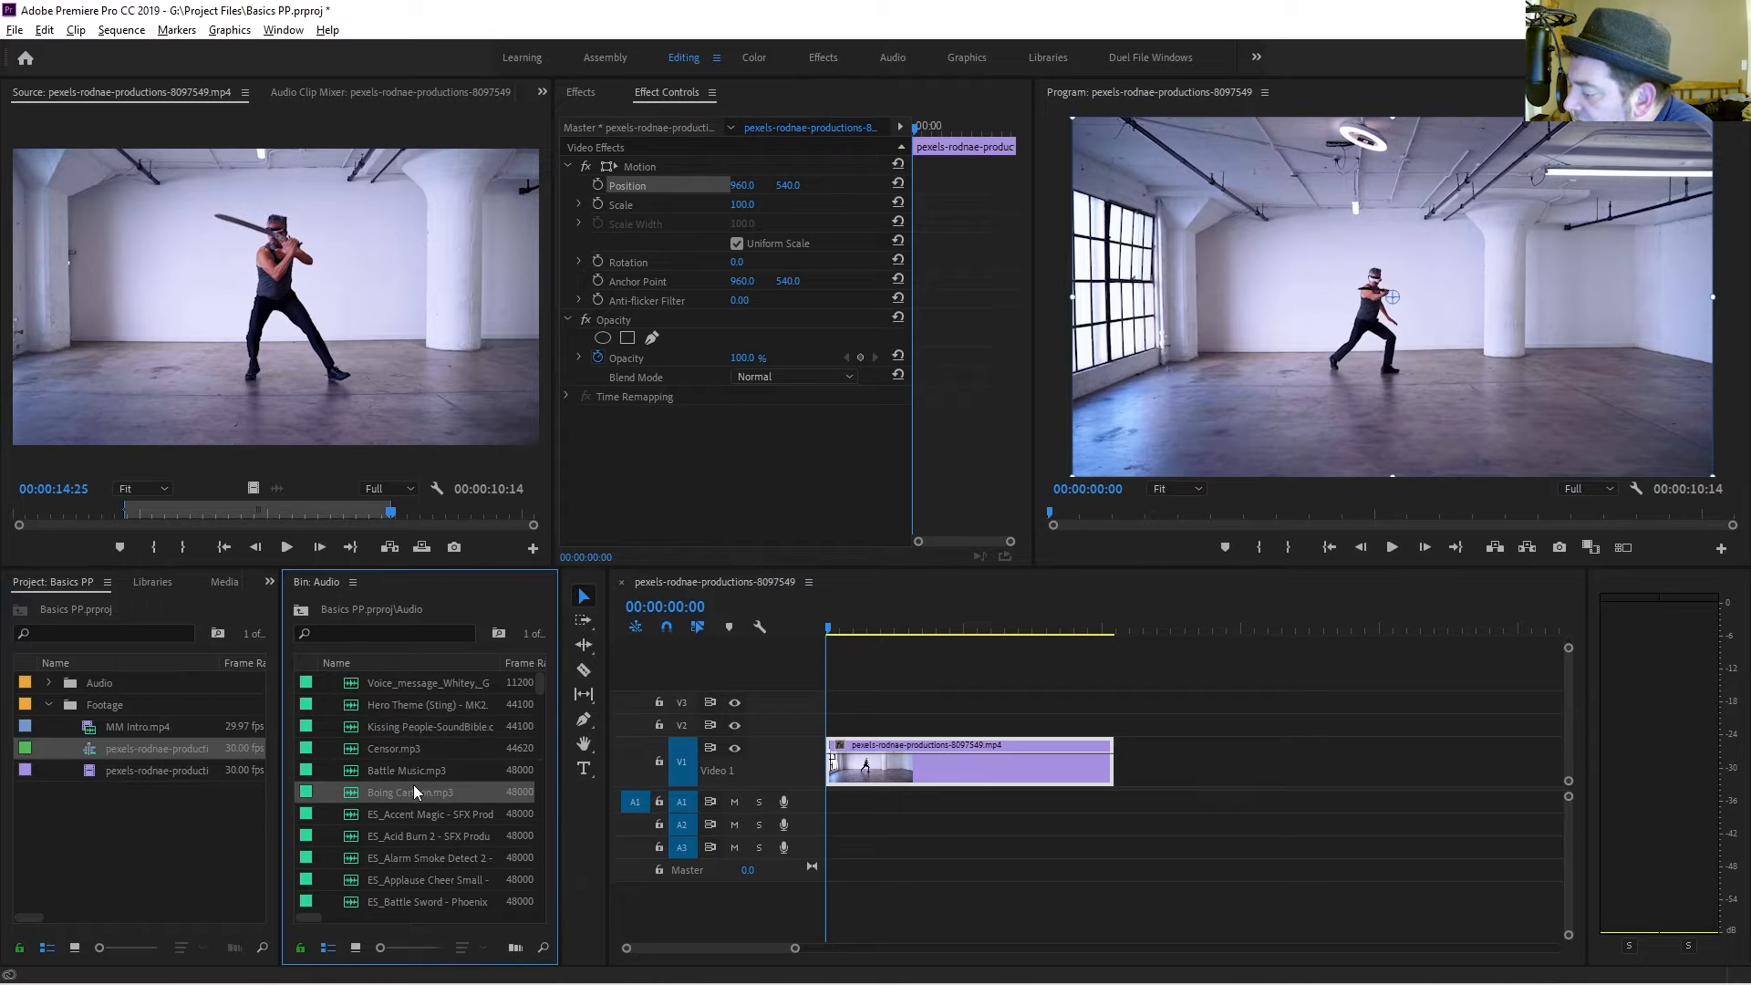
{"action": "left_click", "coordinate": [429, 830]}
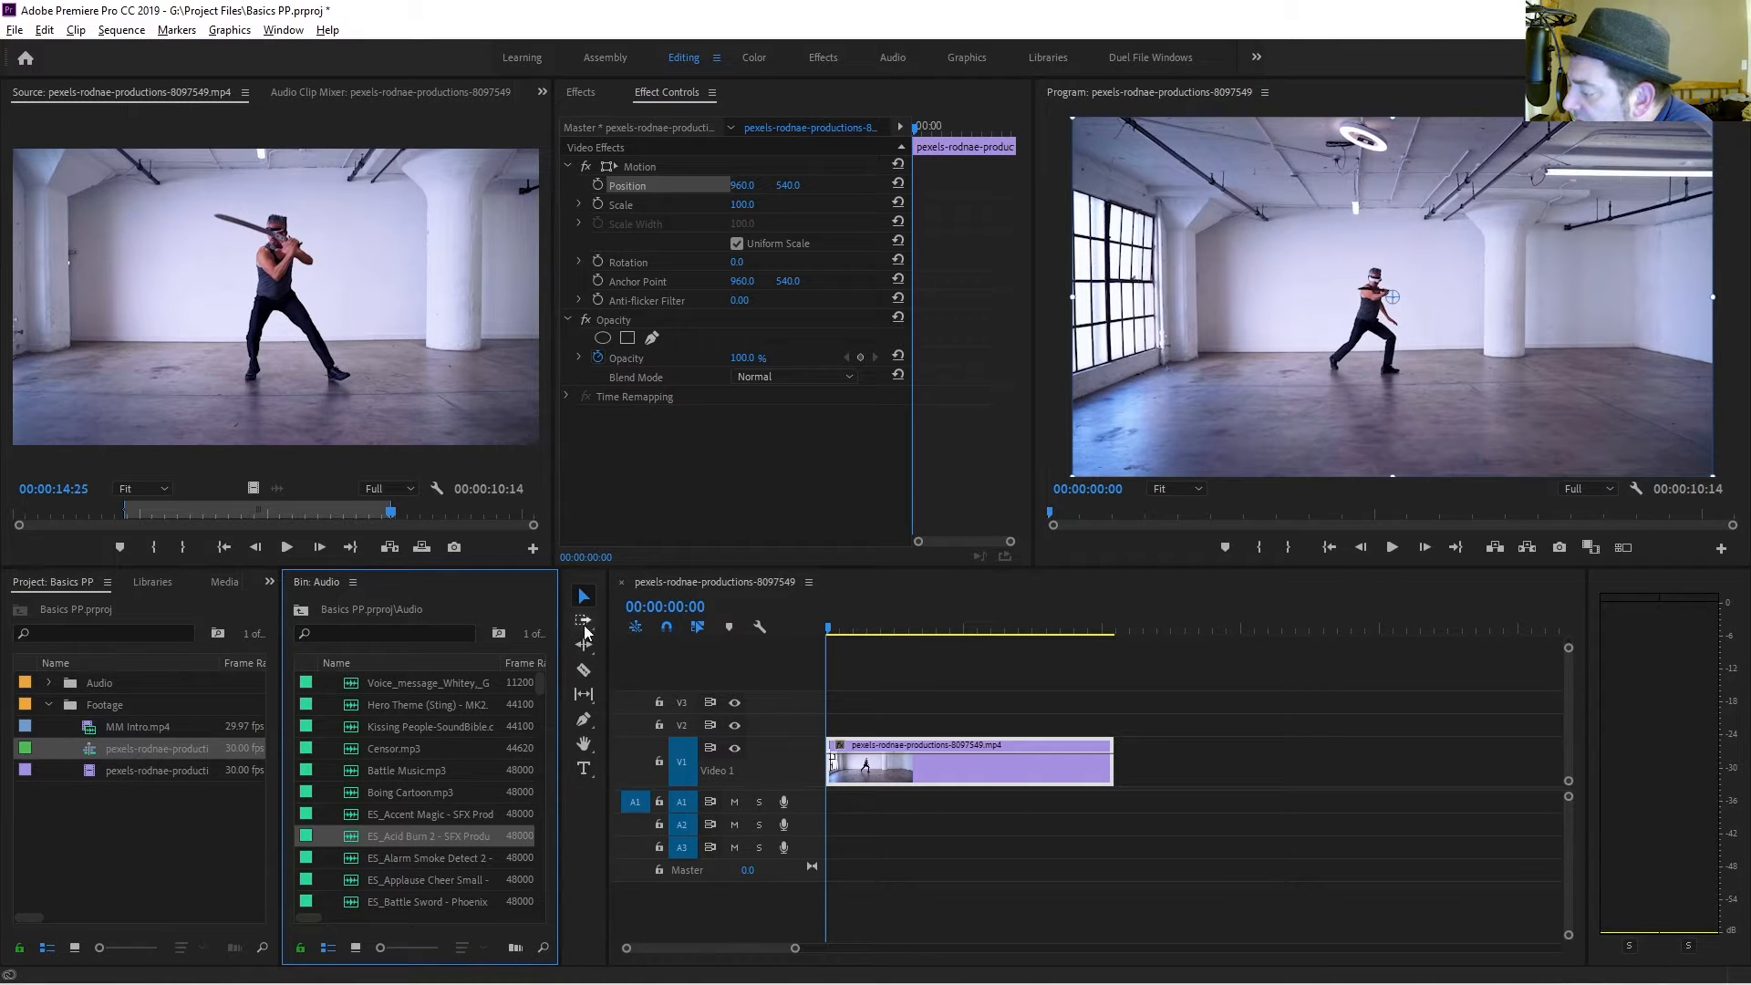
Cut the clip into five segments with the Razor tool.
{"action": "left_click", "coordinate": [583, 673]}
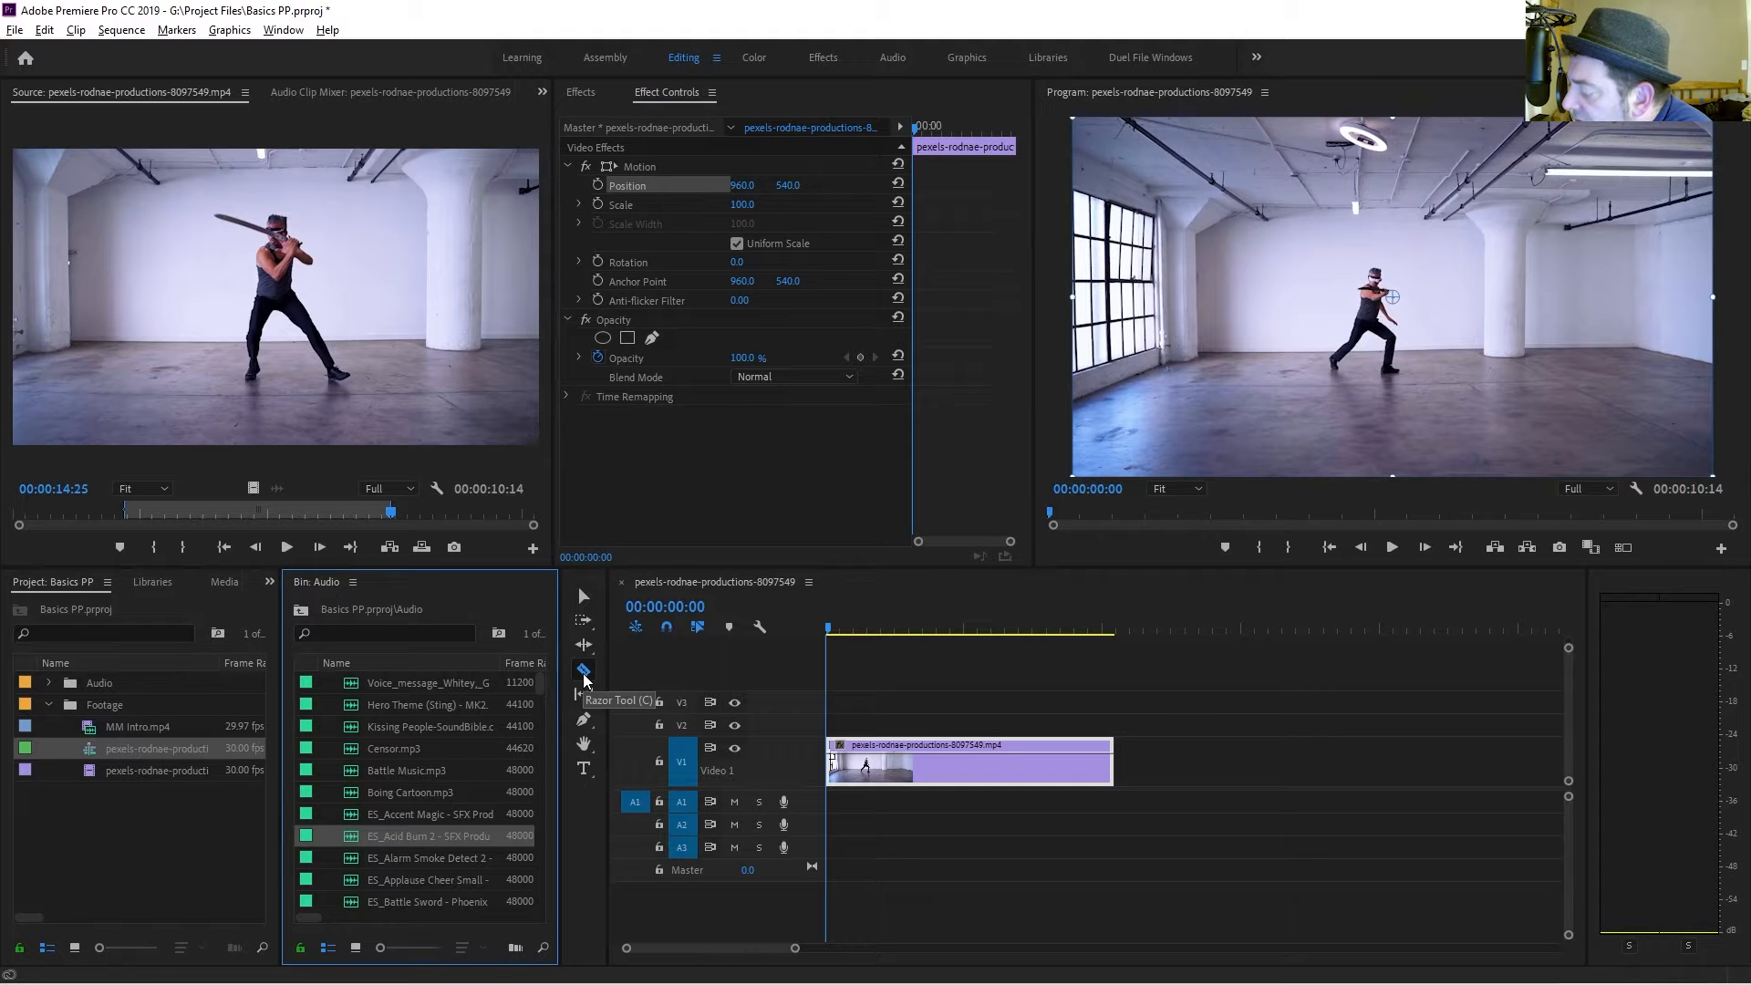
{"action": "left_click", "coordinate": [834, 631]}
{"action": "left_click_drag", "start_coordinate": [834, 632], "coordinate": [946, 631]}
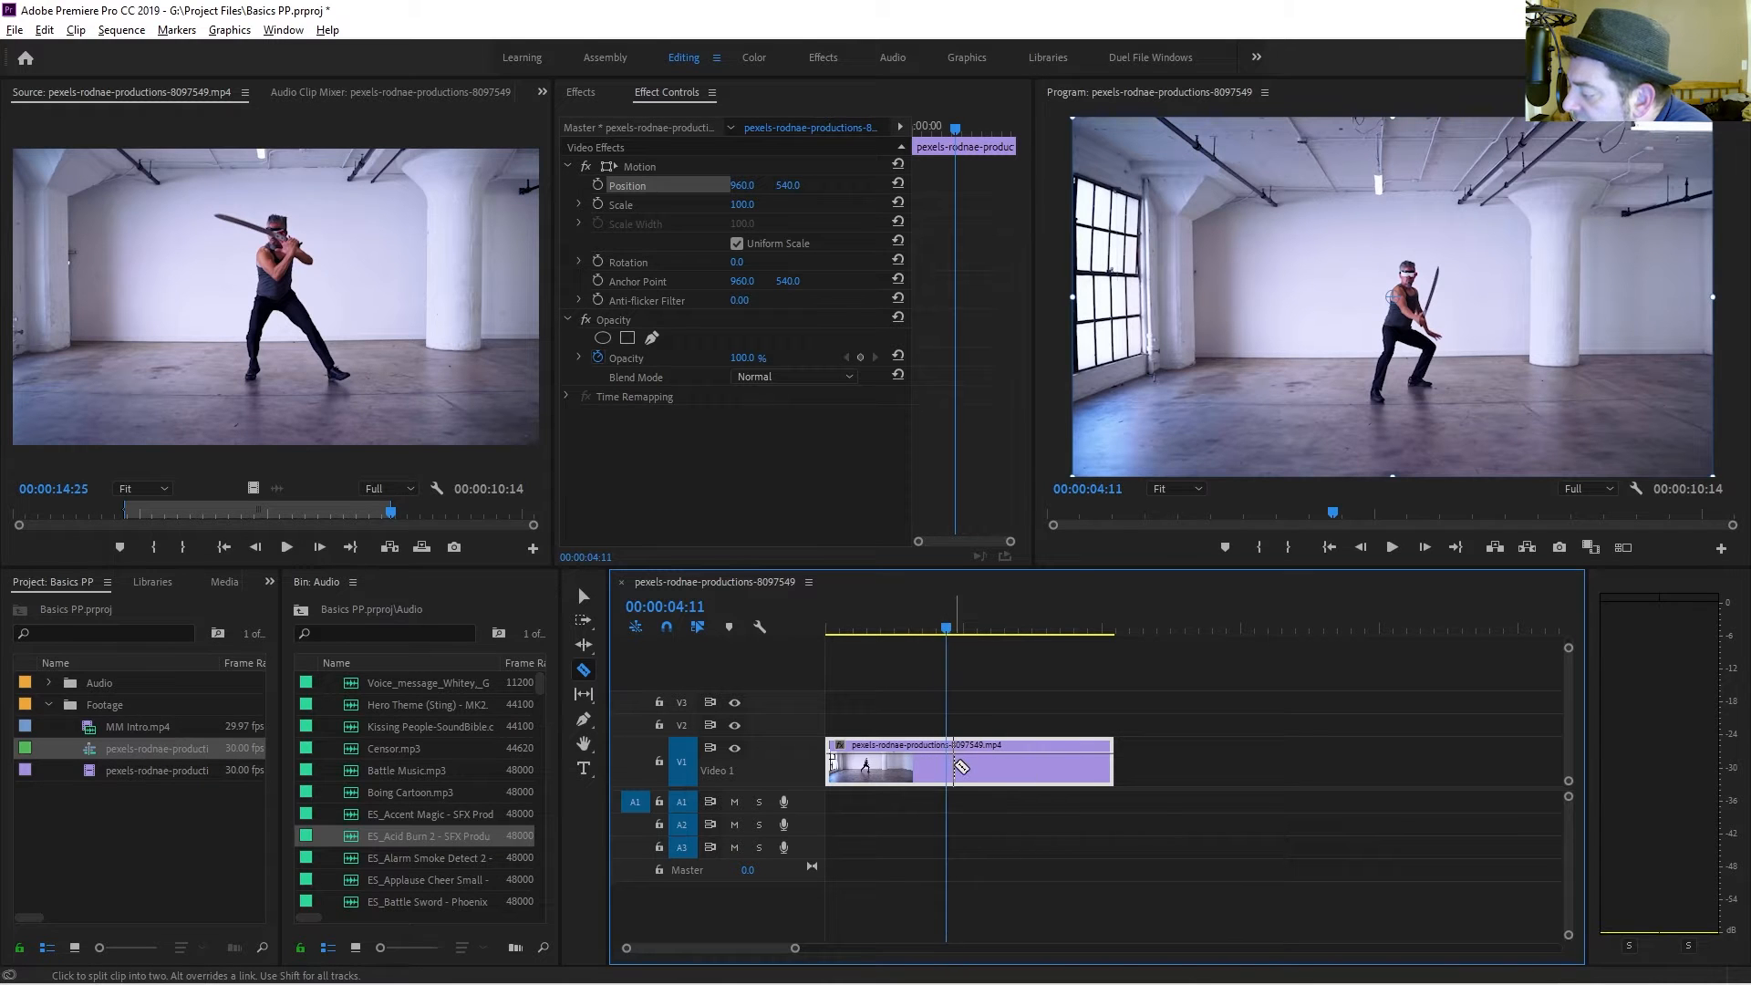
{"action": "left_click", "coordinate": [951, 766]}
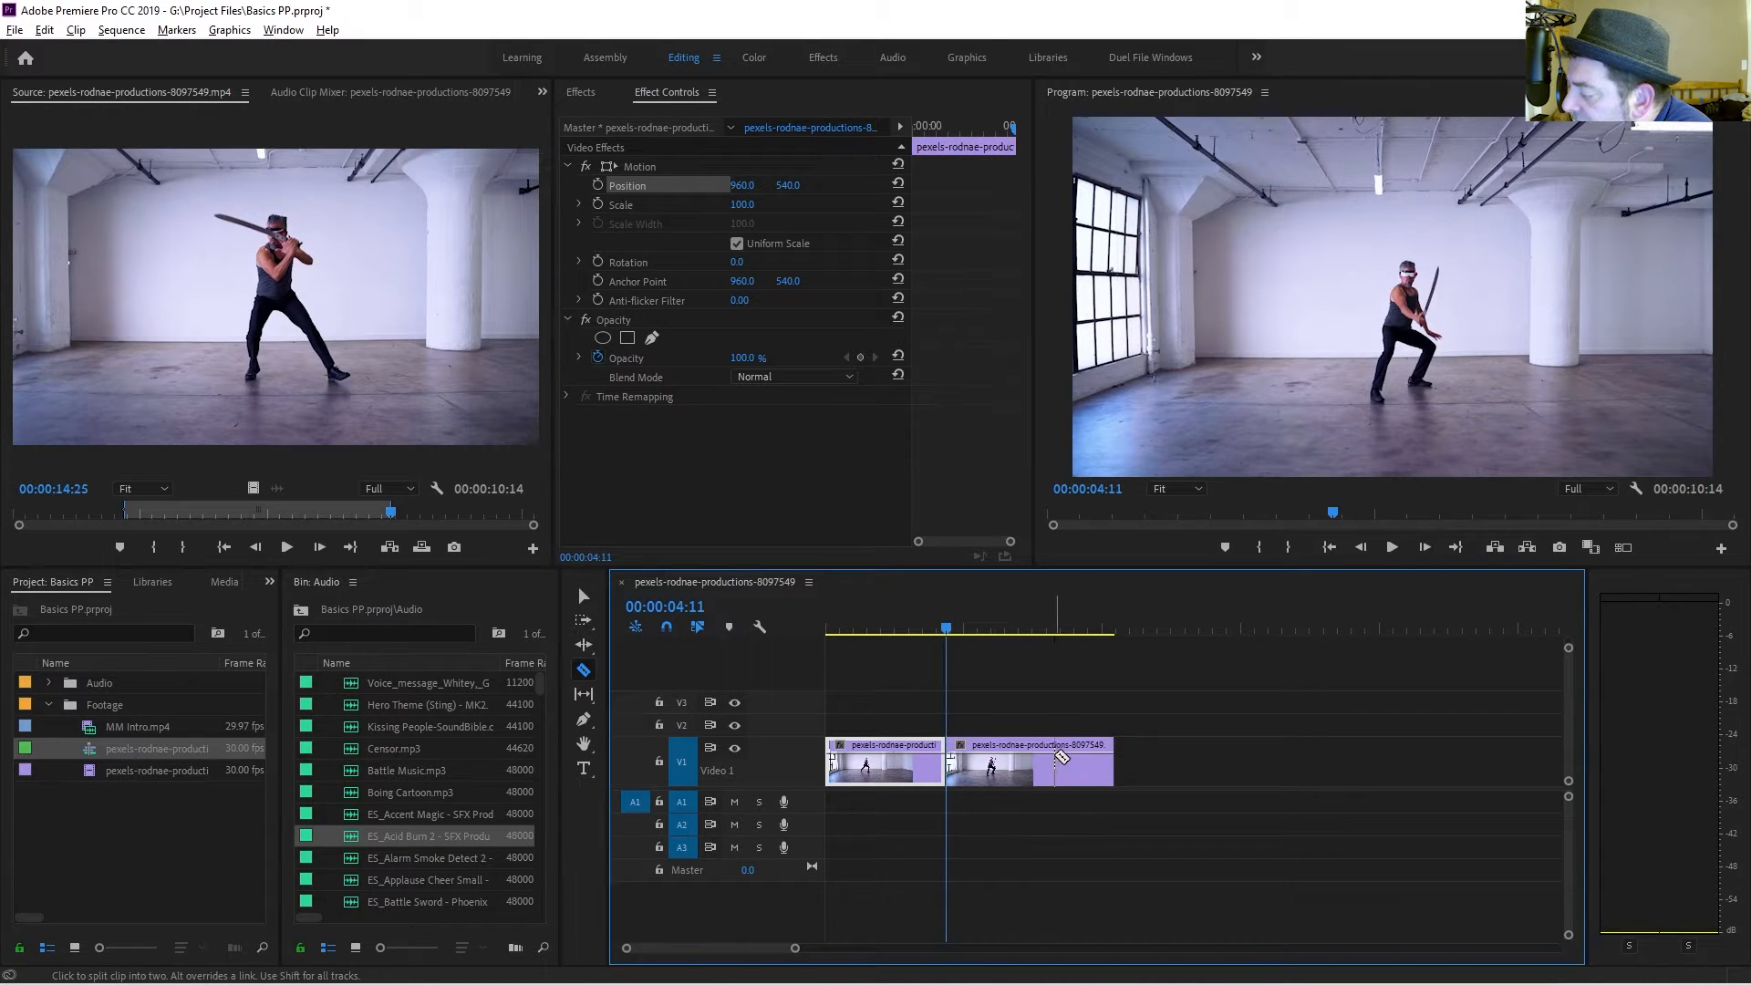
{"action": "left_click", "coordinate": [1055, 761]}
{"action": "left_click", "coordinate": [990, 764]}
{"action": "left_click", "coordinate": [902, 766]}
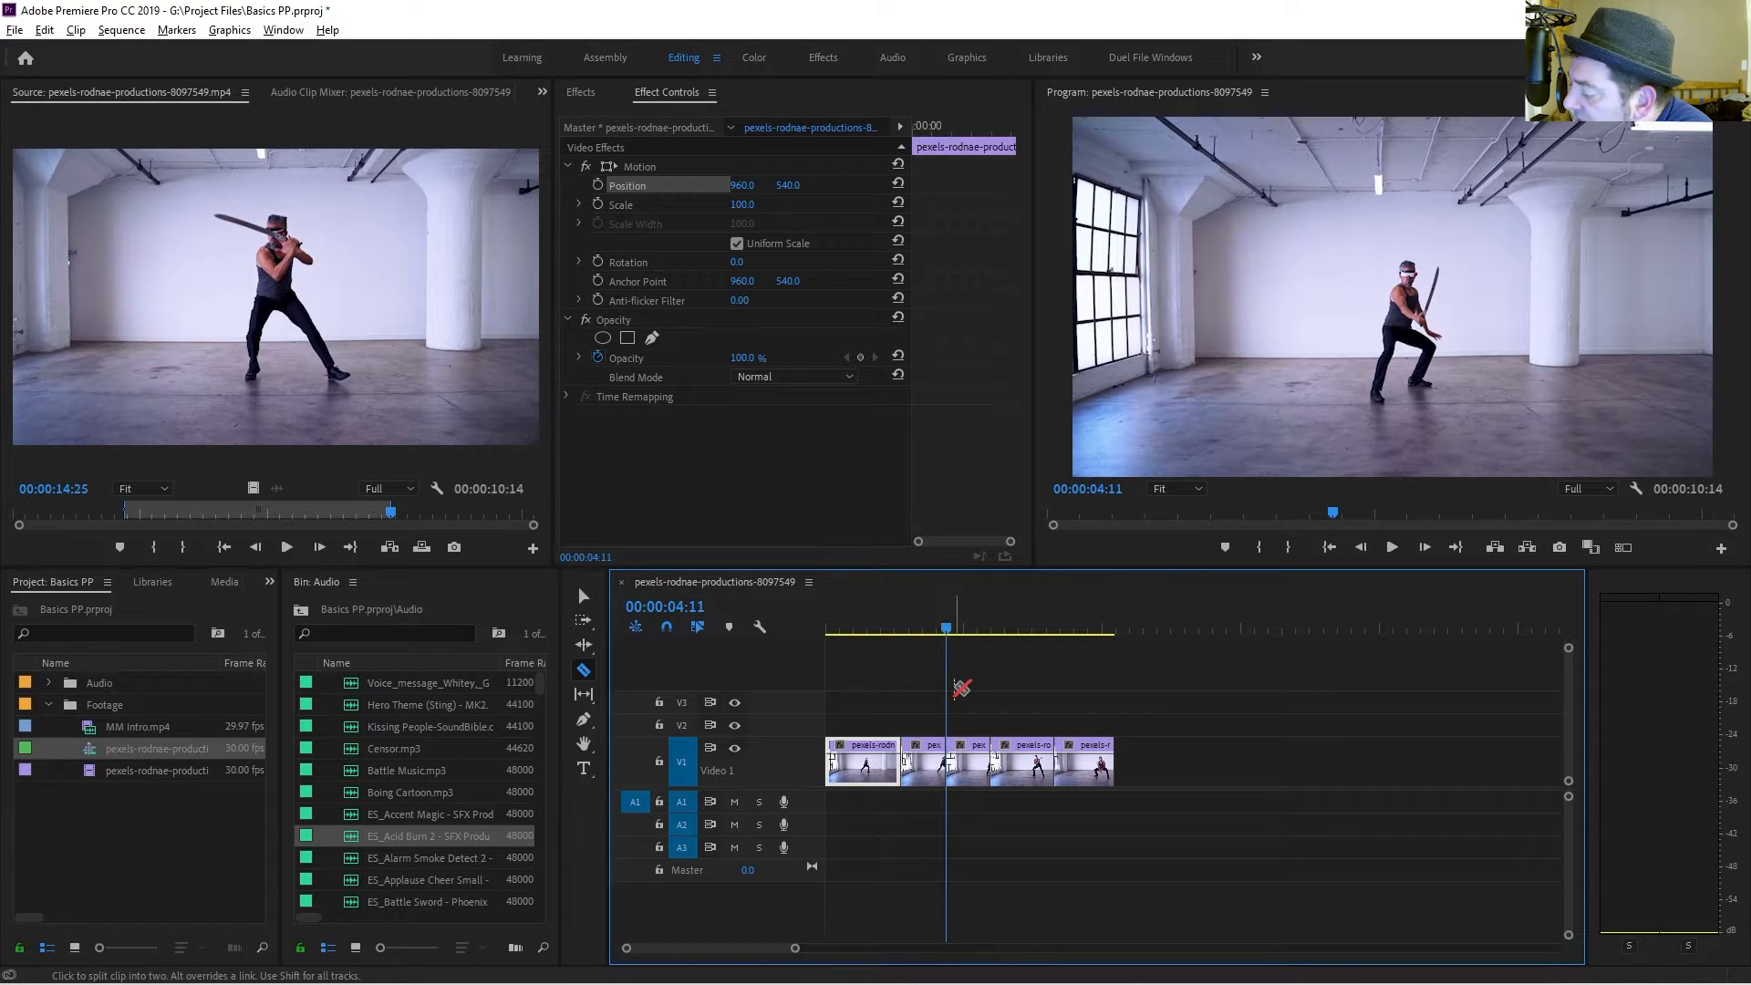
Delete the third clip segment from the timeline.
{"action": "key", "text": "v"}
{"action": "right_click", "coordinate": [967, 773]}
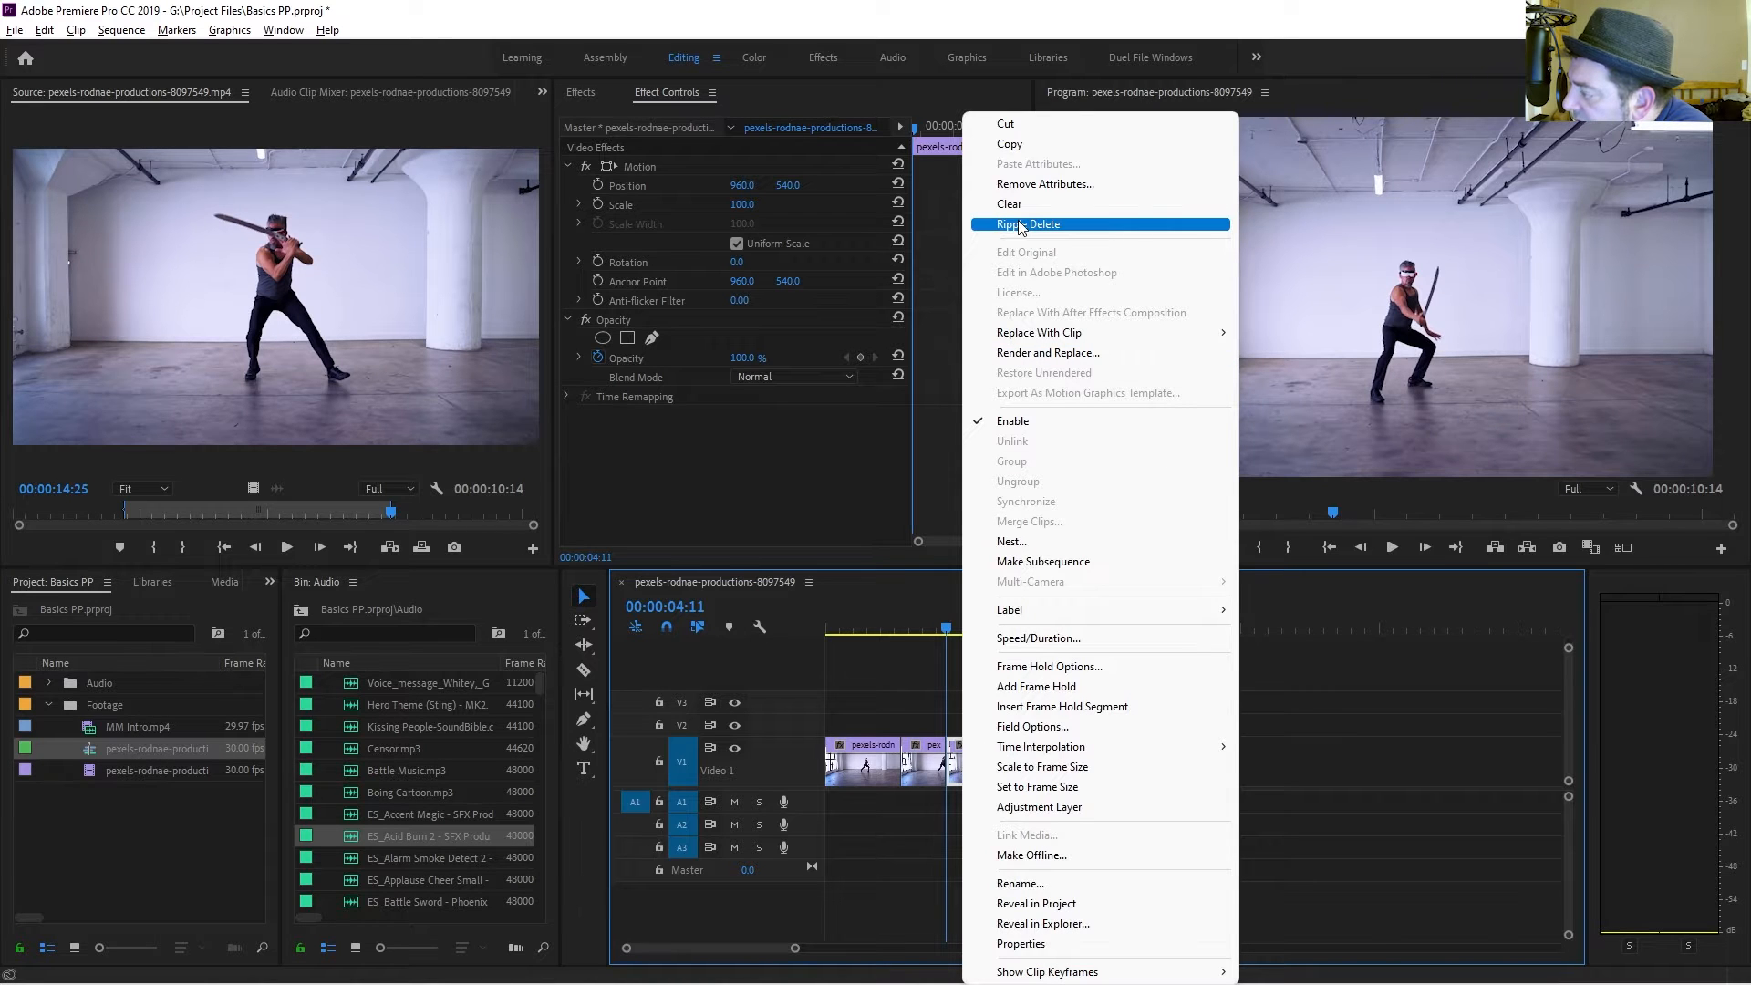
{"action": "left_click", "coordinate": [932, 764]}
{"action": "left_click", "coordinate": [979, 765]}
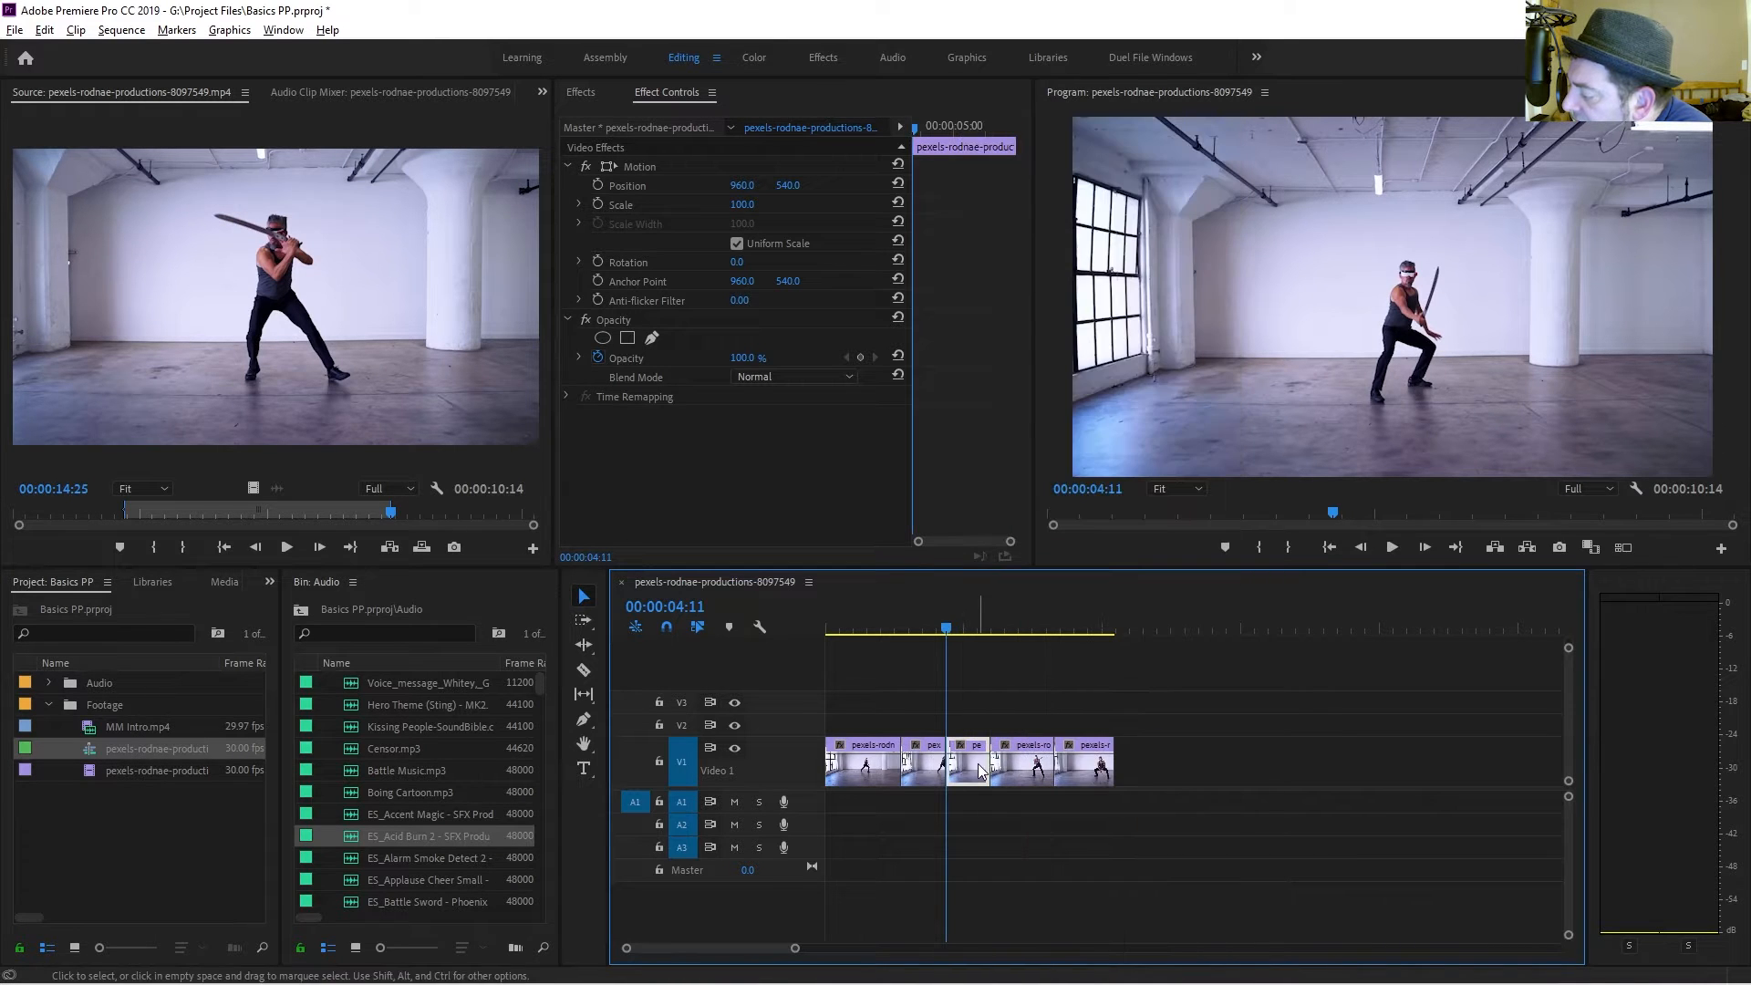
{"action": "key", "text": "Delete"}
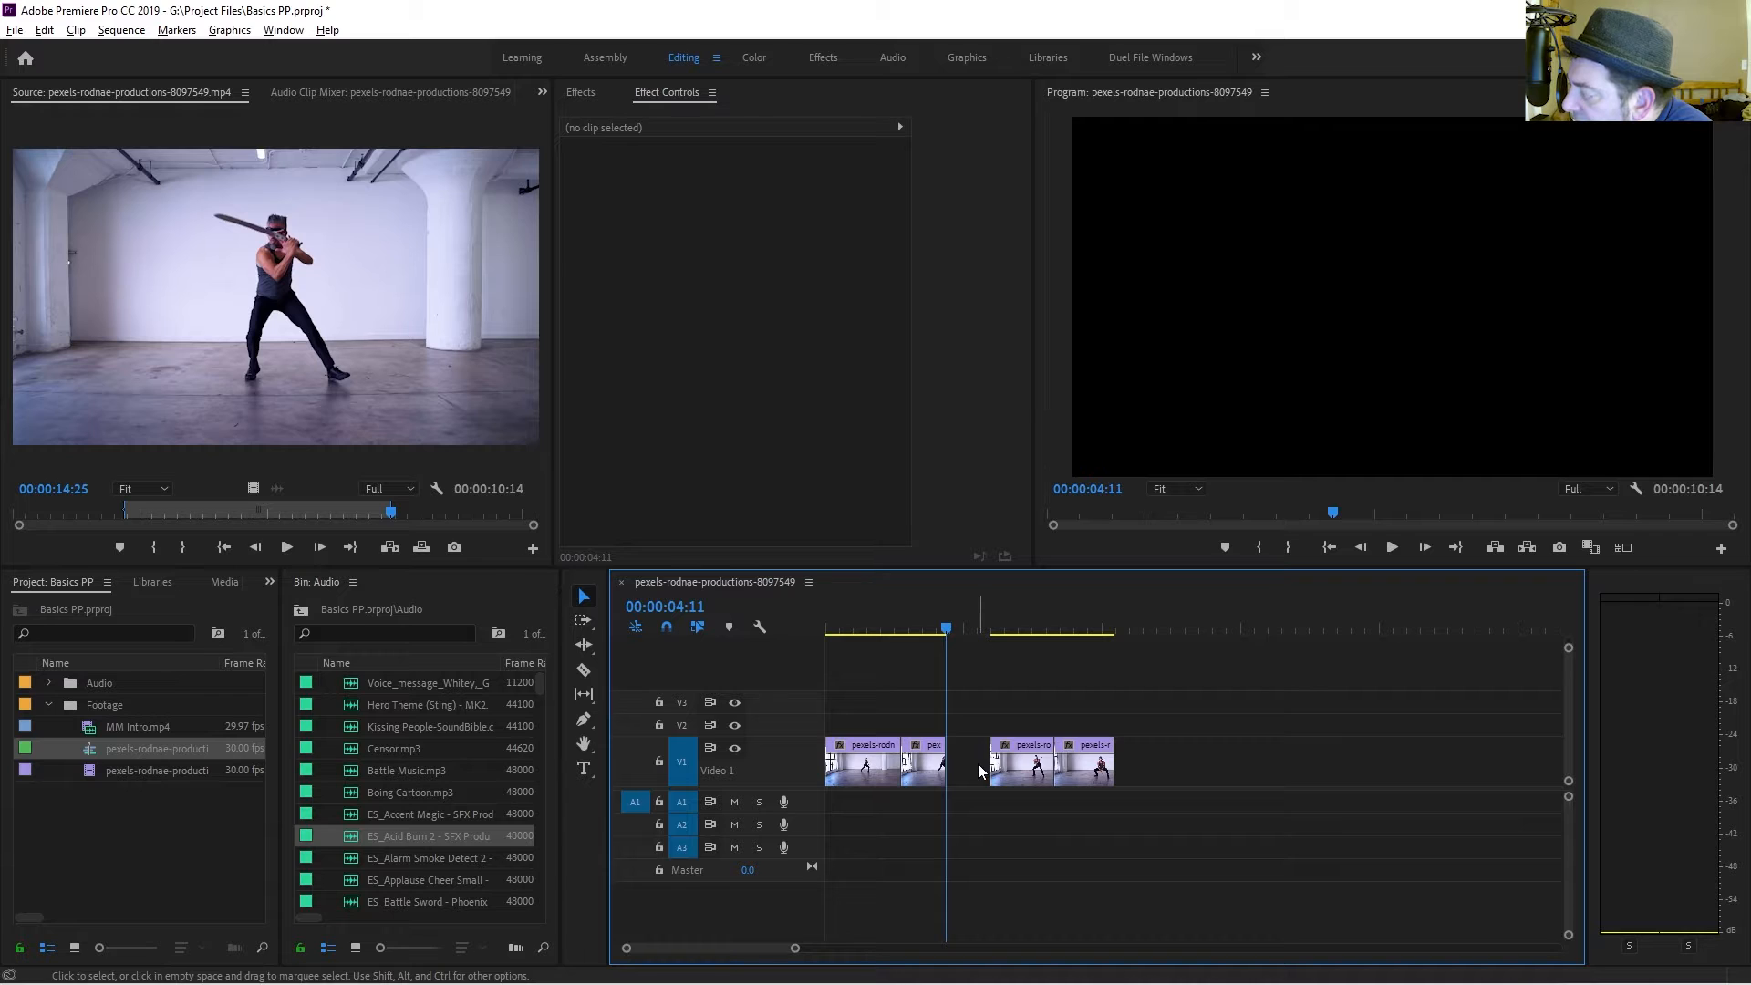
Remove the gap left in the sequence and play back the edit.
{"action": "left_click", "coordinate": [978, 771]}
{"action": "key", "text": "Delete"}
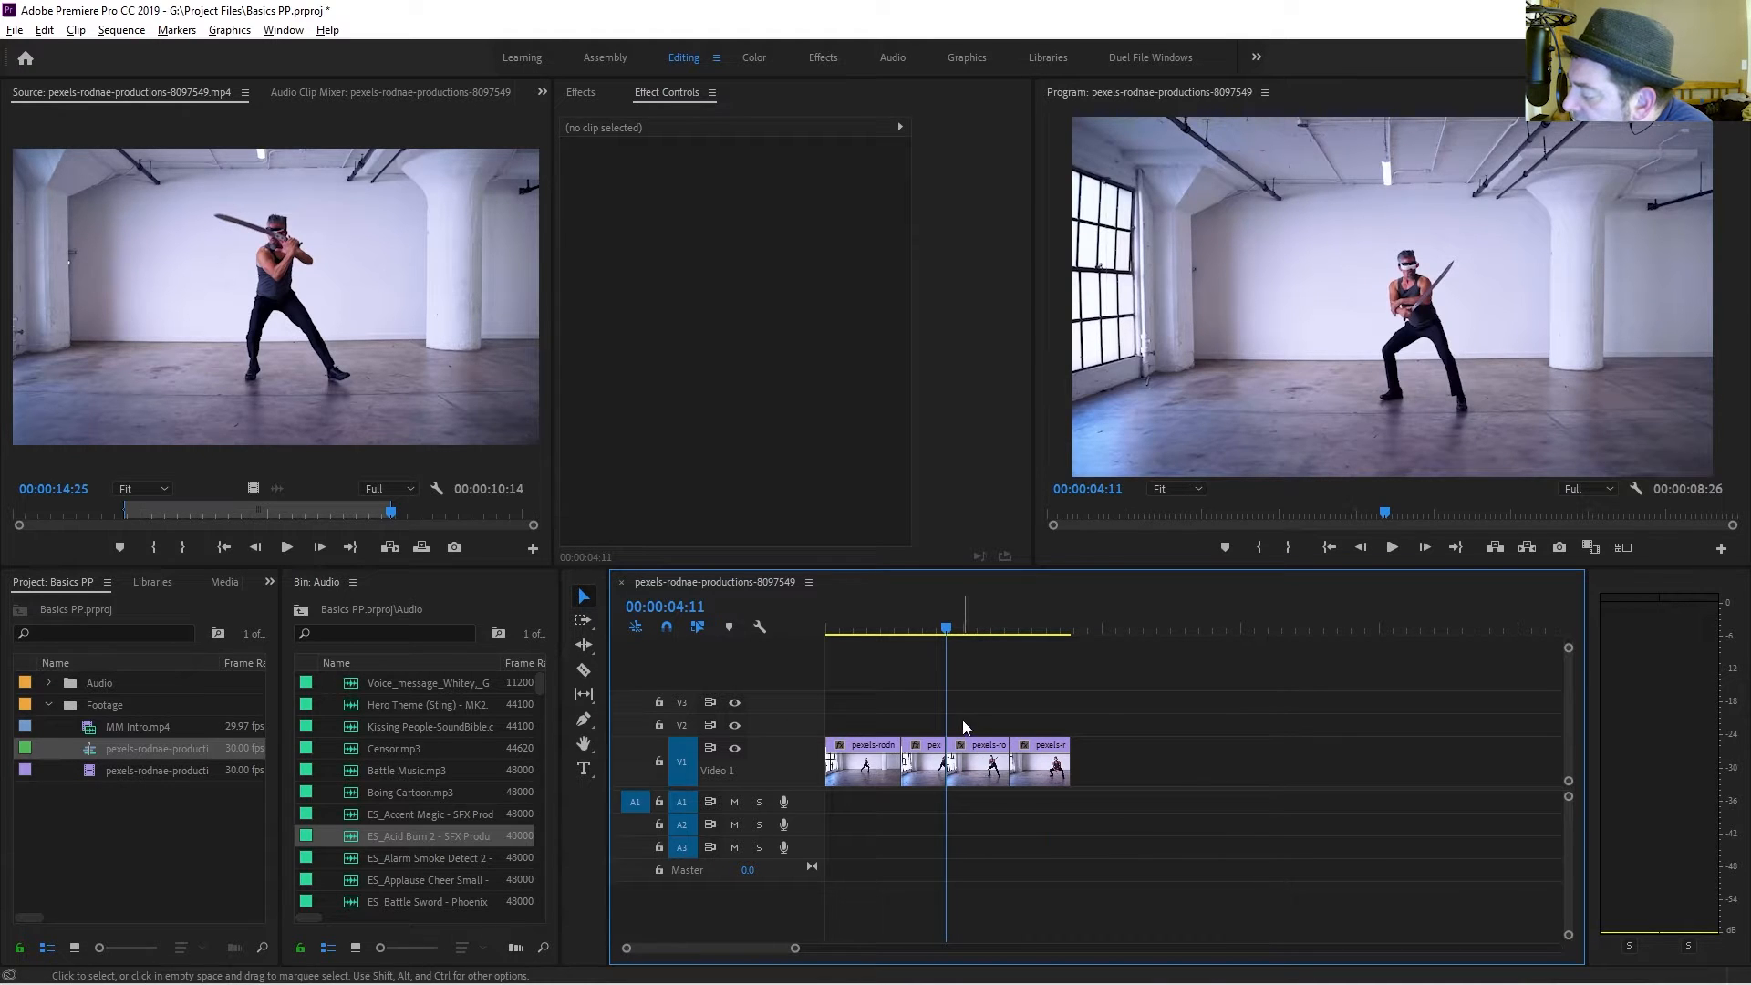
{"action": "key", "text": "space"}
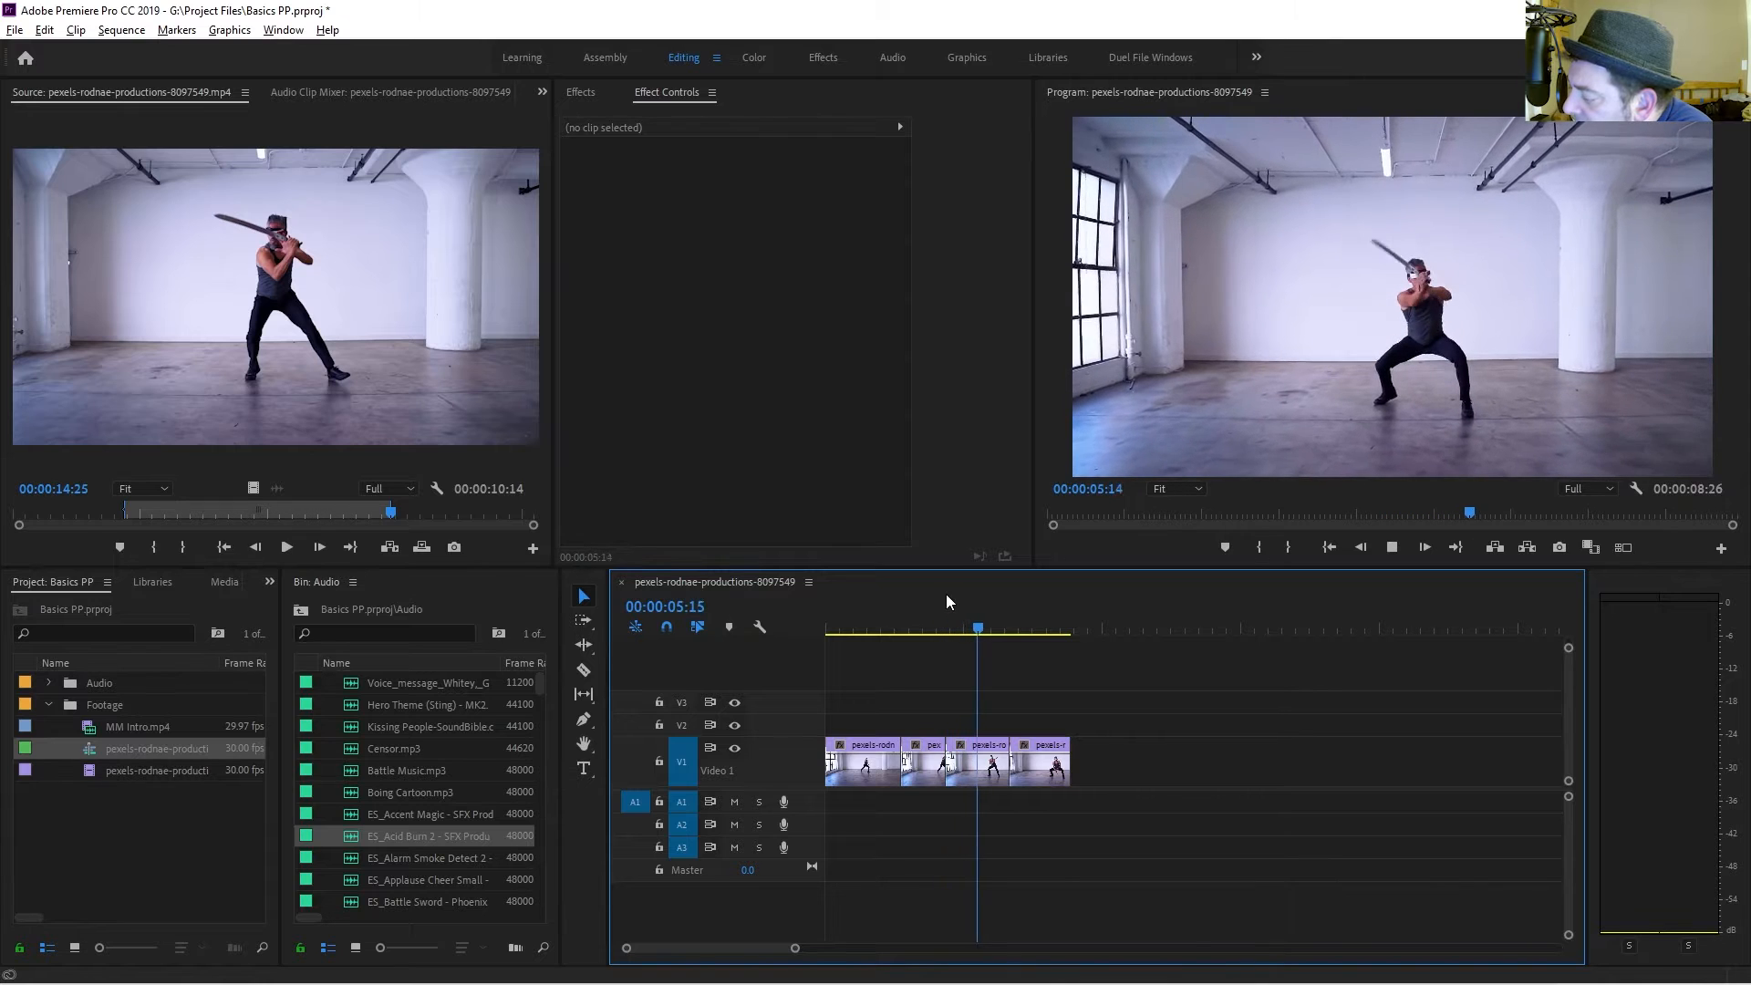
{"action": "key", "text": "space"}
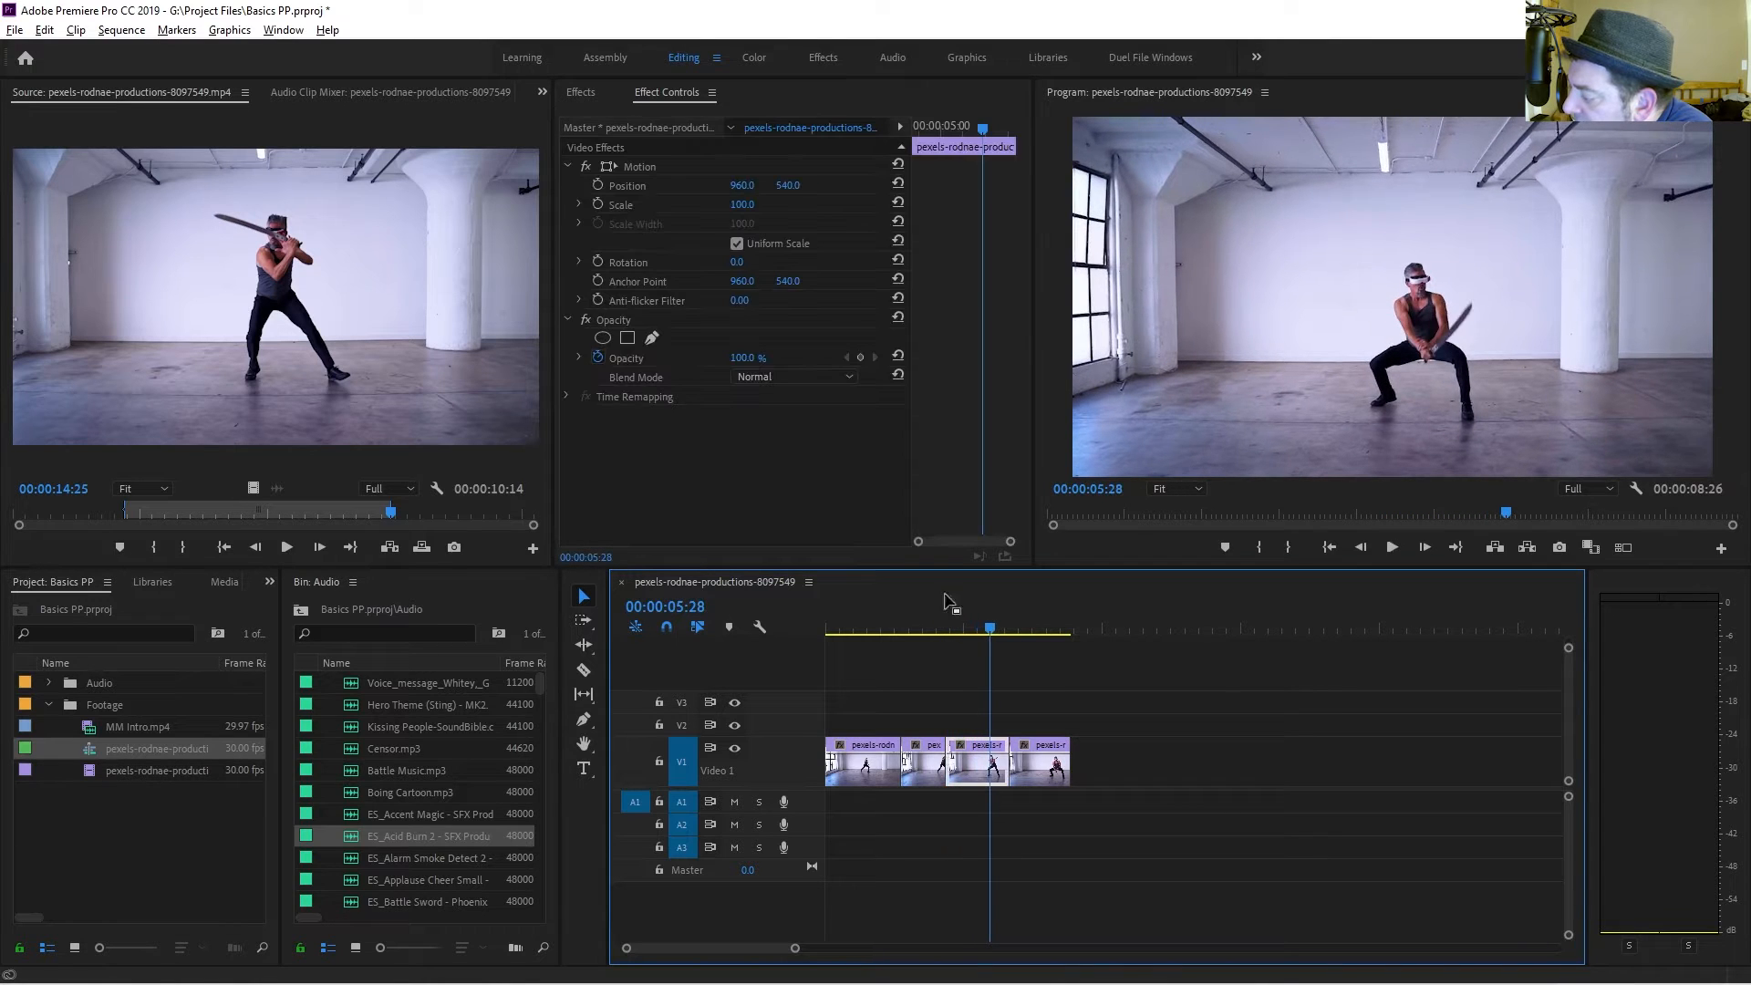
Raise the third segment's playback speed with Time Remapping and preview it.
{"action": "right_click", "coordinate": [962, 746]}
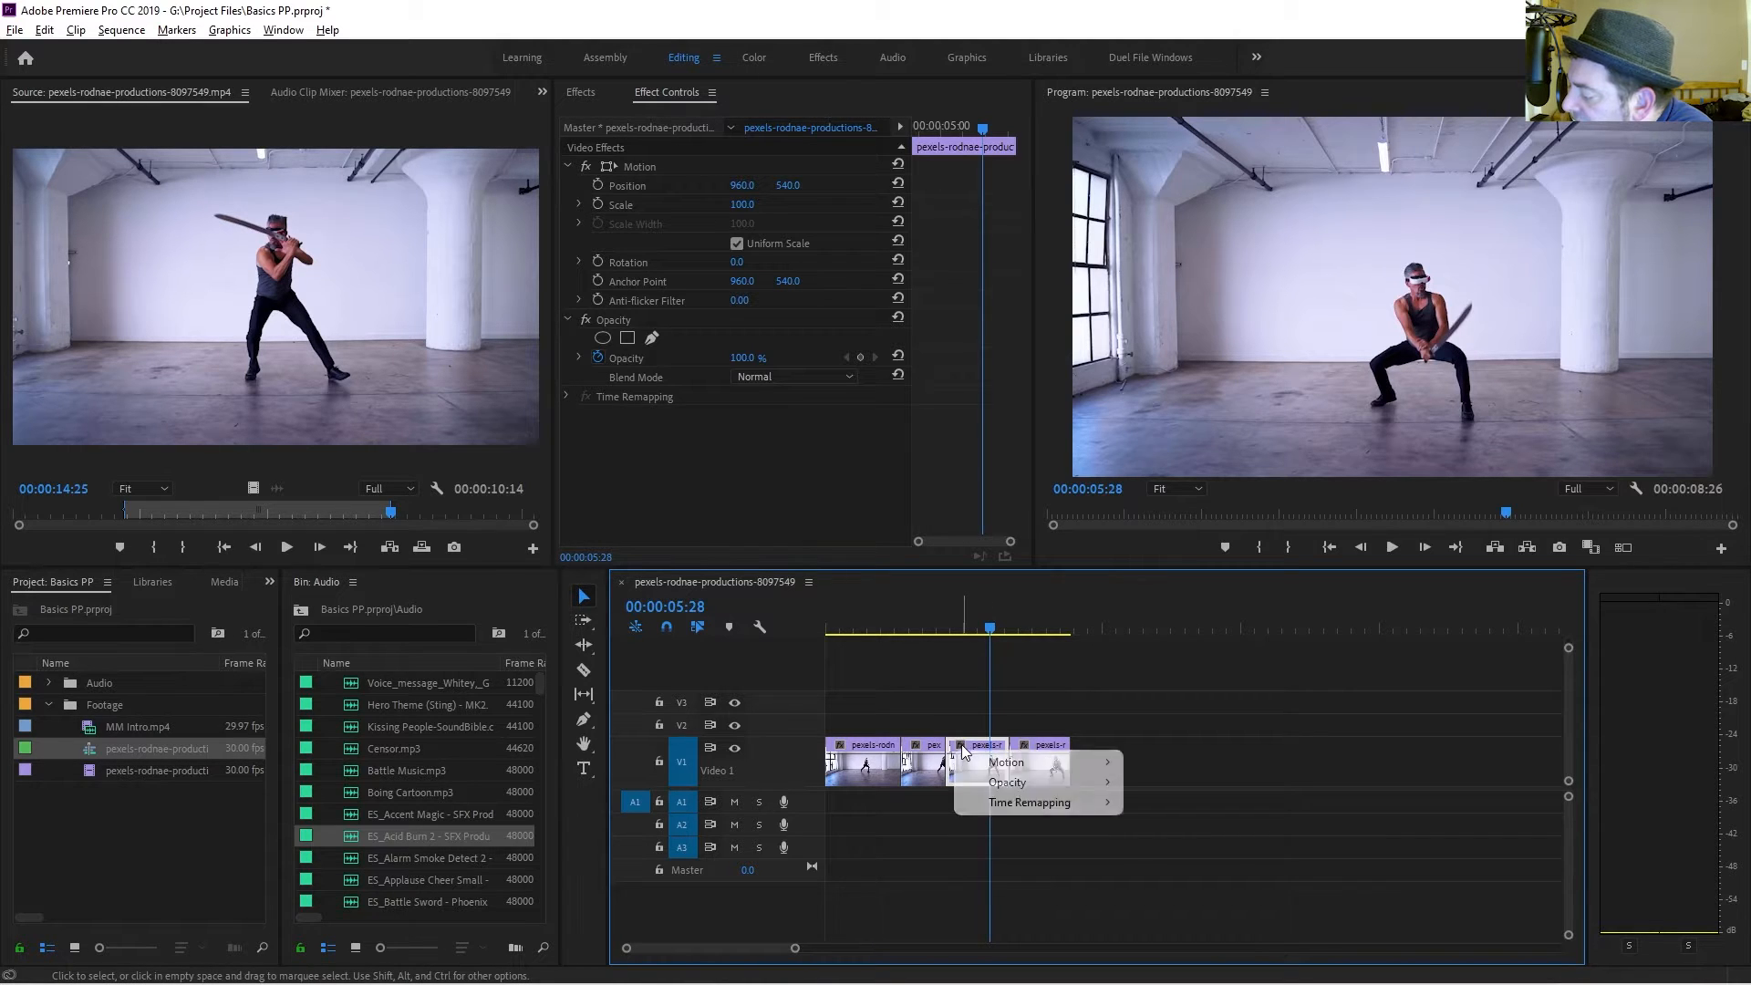
{"action": "mouse_move", "coordinate": [976, 807]}
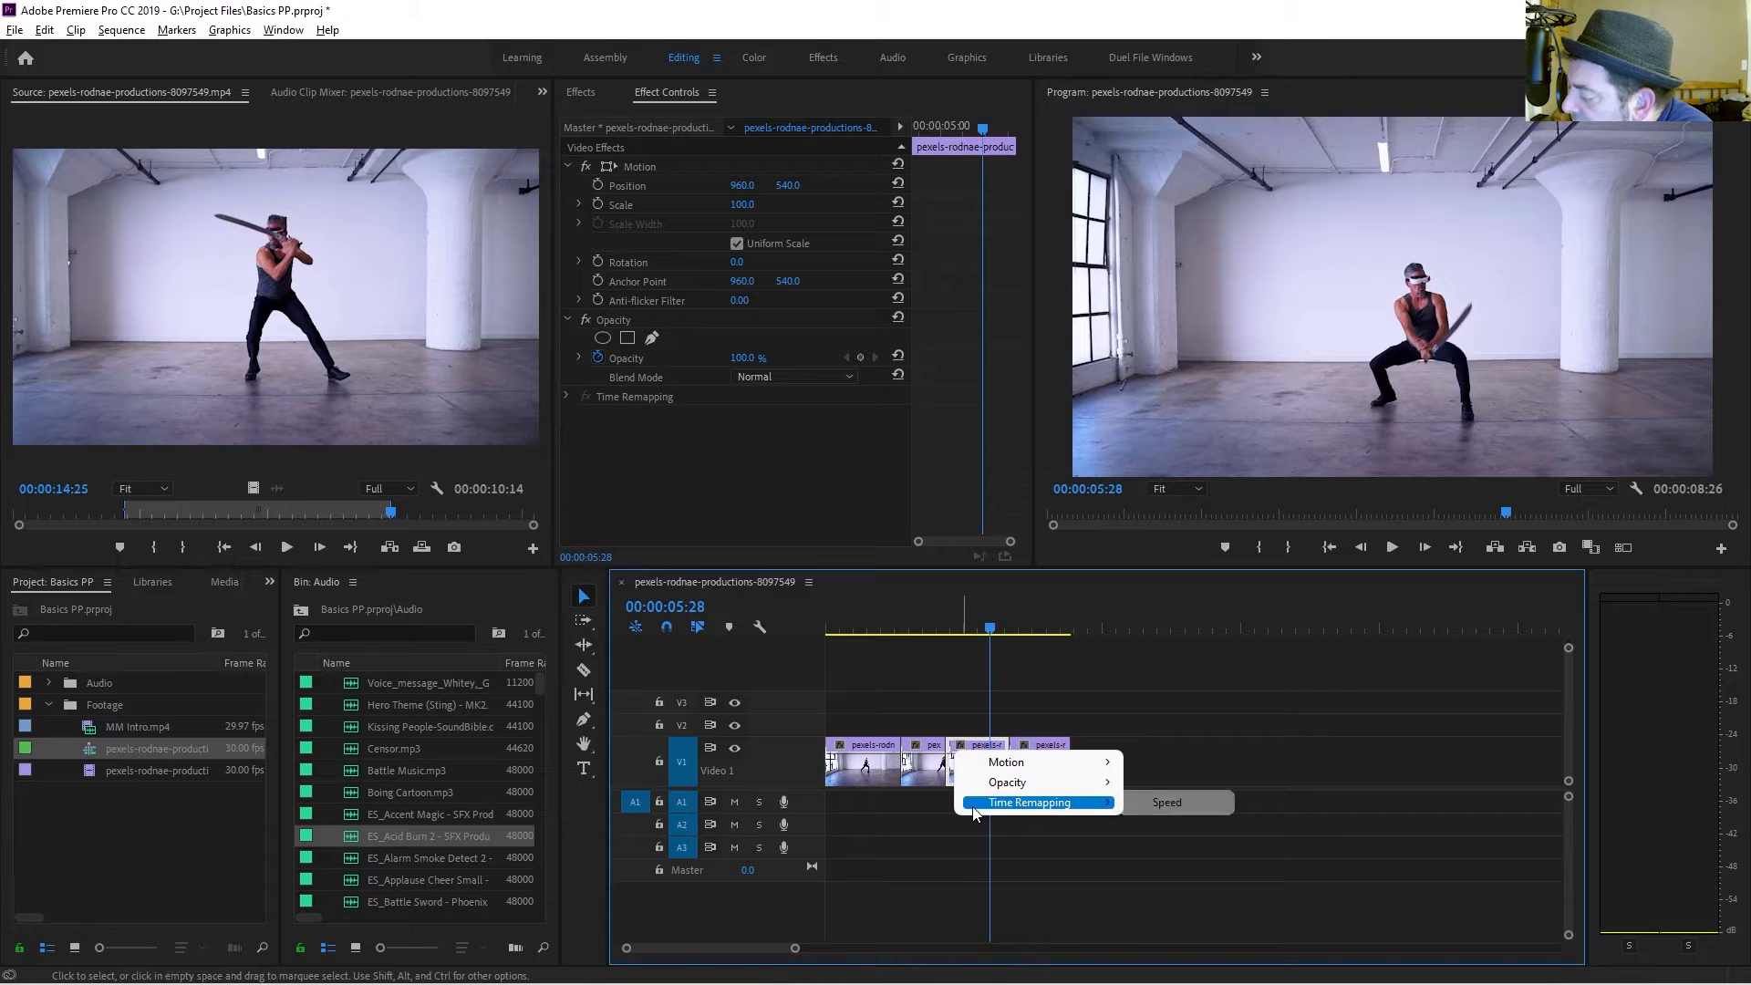
{"action": "left_click", "coordinate": [1148, 801]}
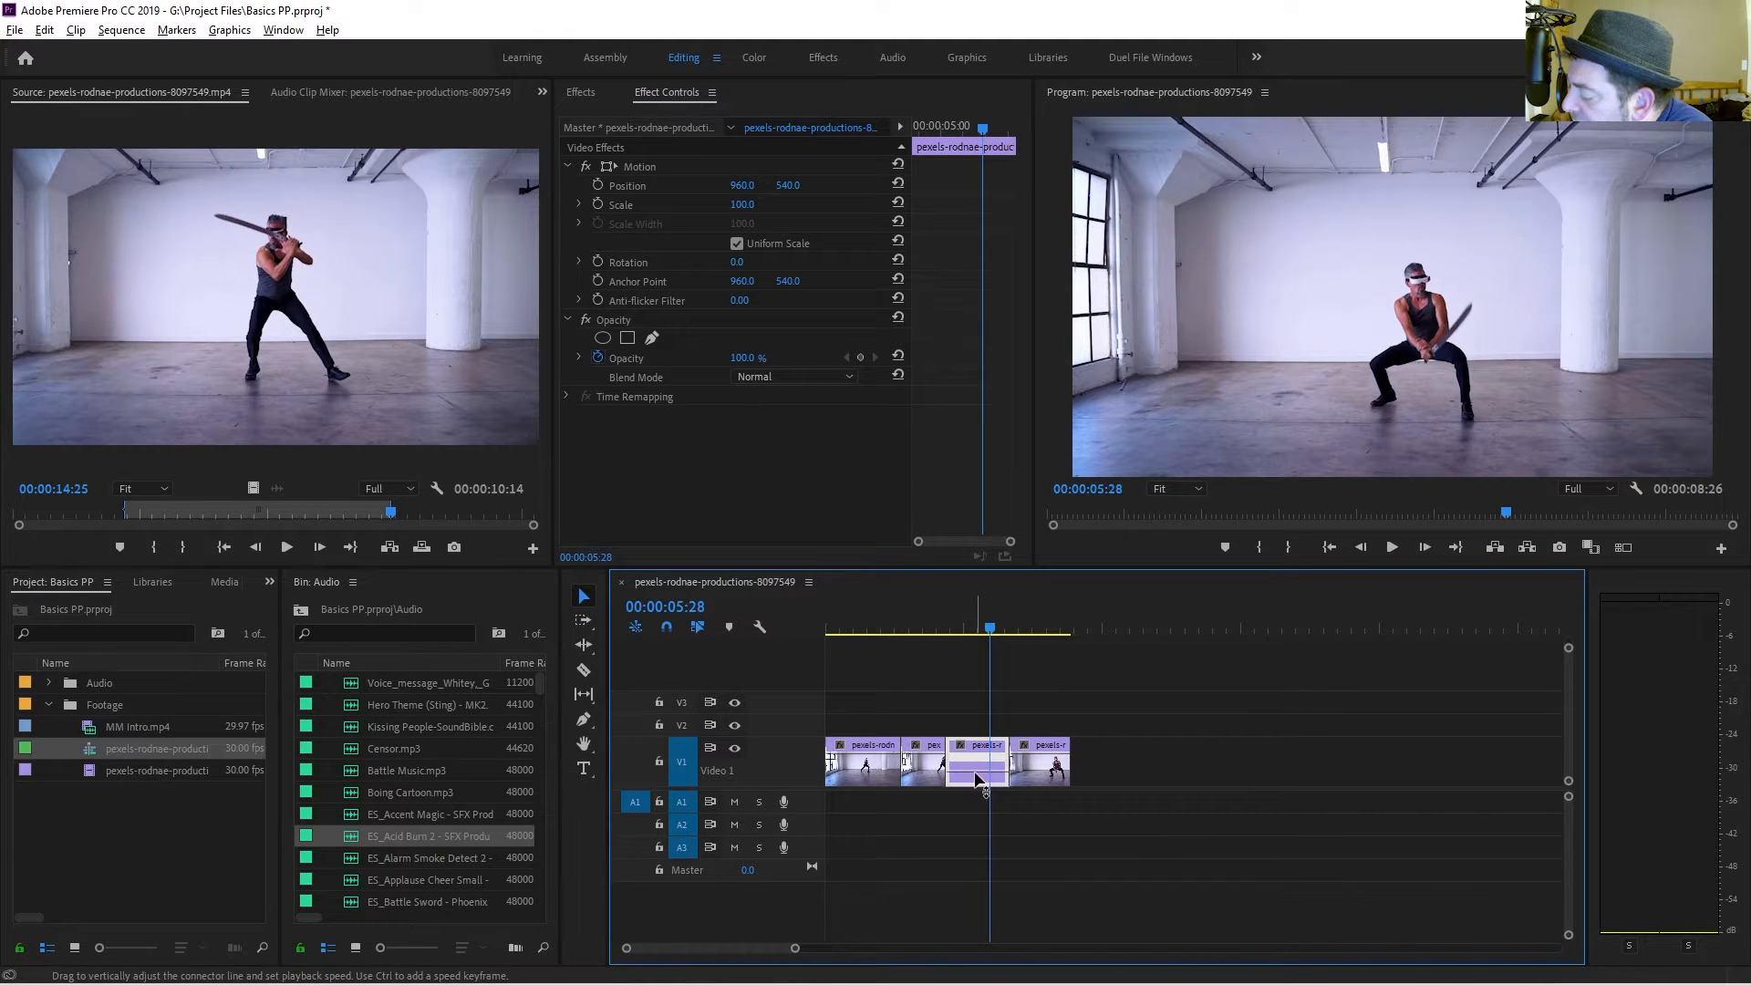
{"action": "left_click_drag", "start_coordinate": [977, 772], "coordinate": [984, 762]}
{"action": "left_click", "coordinate": [942, 628]}
{"action": "key", "text": "space"}
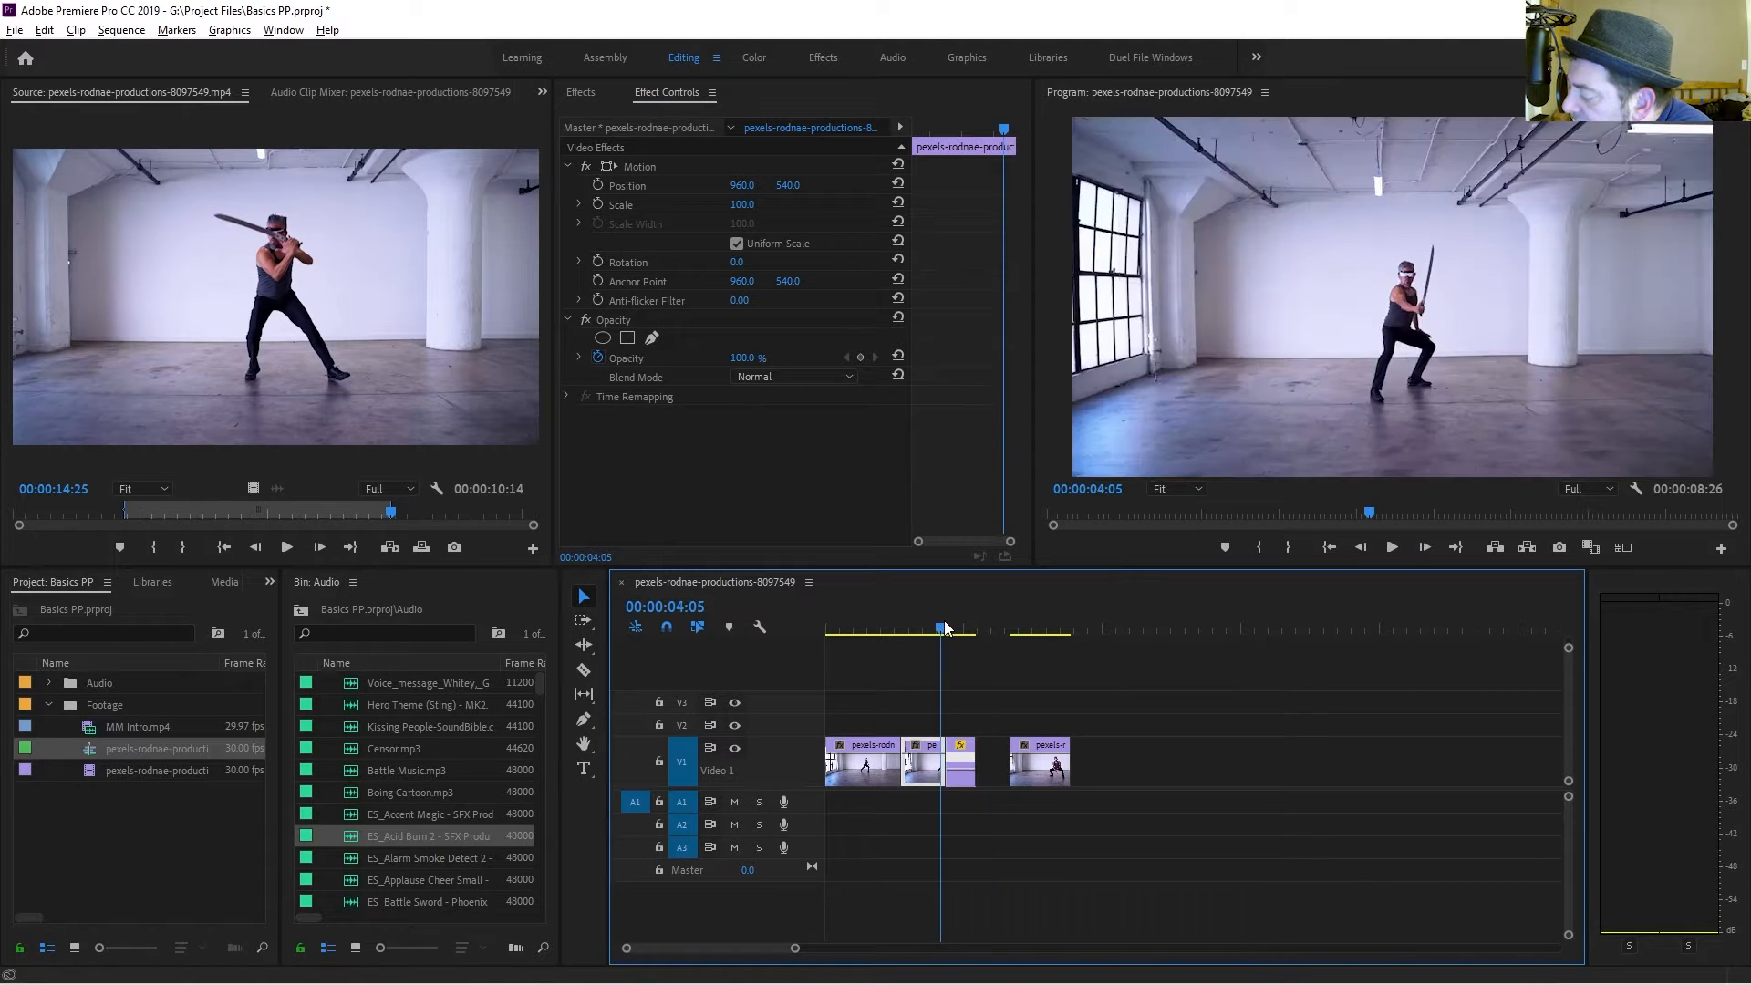
{"action": "key", "text": "space"}
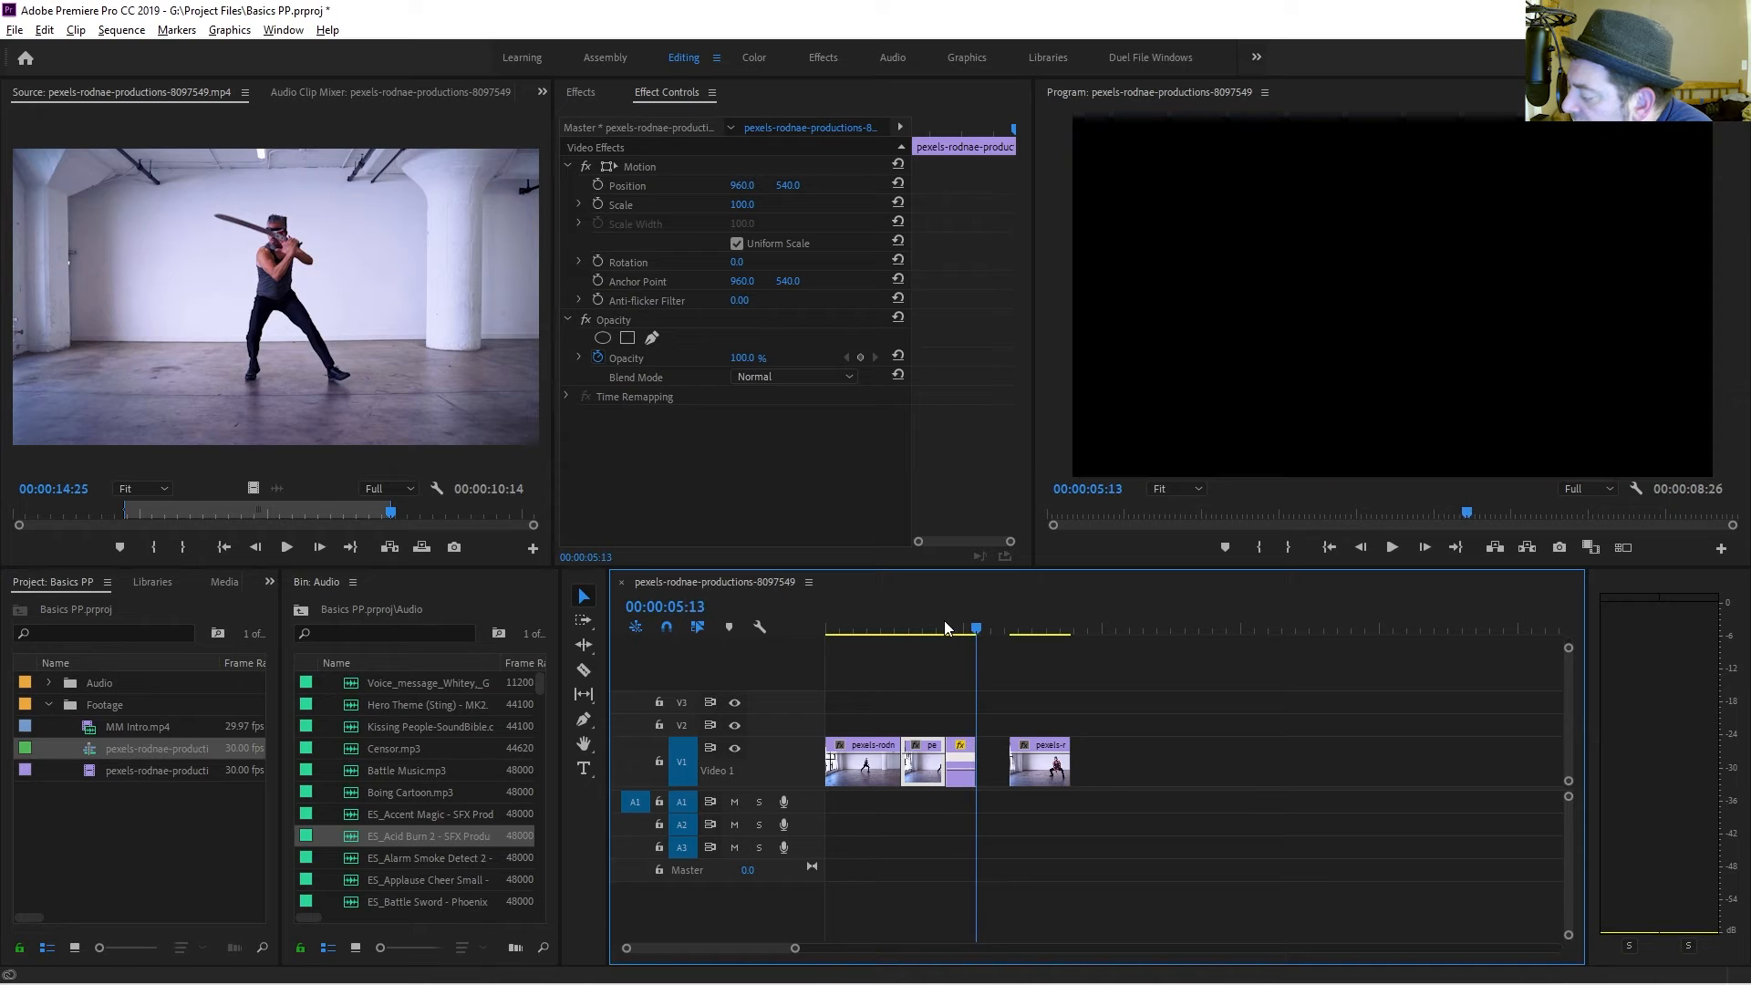
Raise the segment's speed further and preview the sequence again.
{"action": "left_click_drag", "start_coordinate": [964, 769], "coordinate": [961, 730]}
{"action": "left_click", "coordinate": [944, 628]}
{"action": "key", "text": "space"}
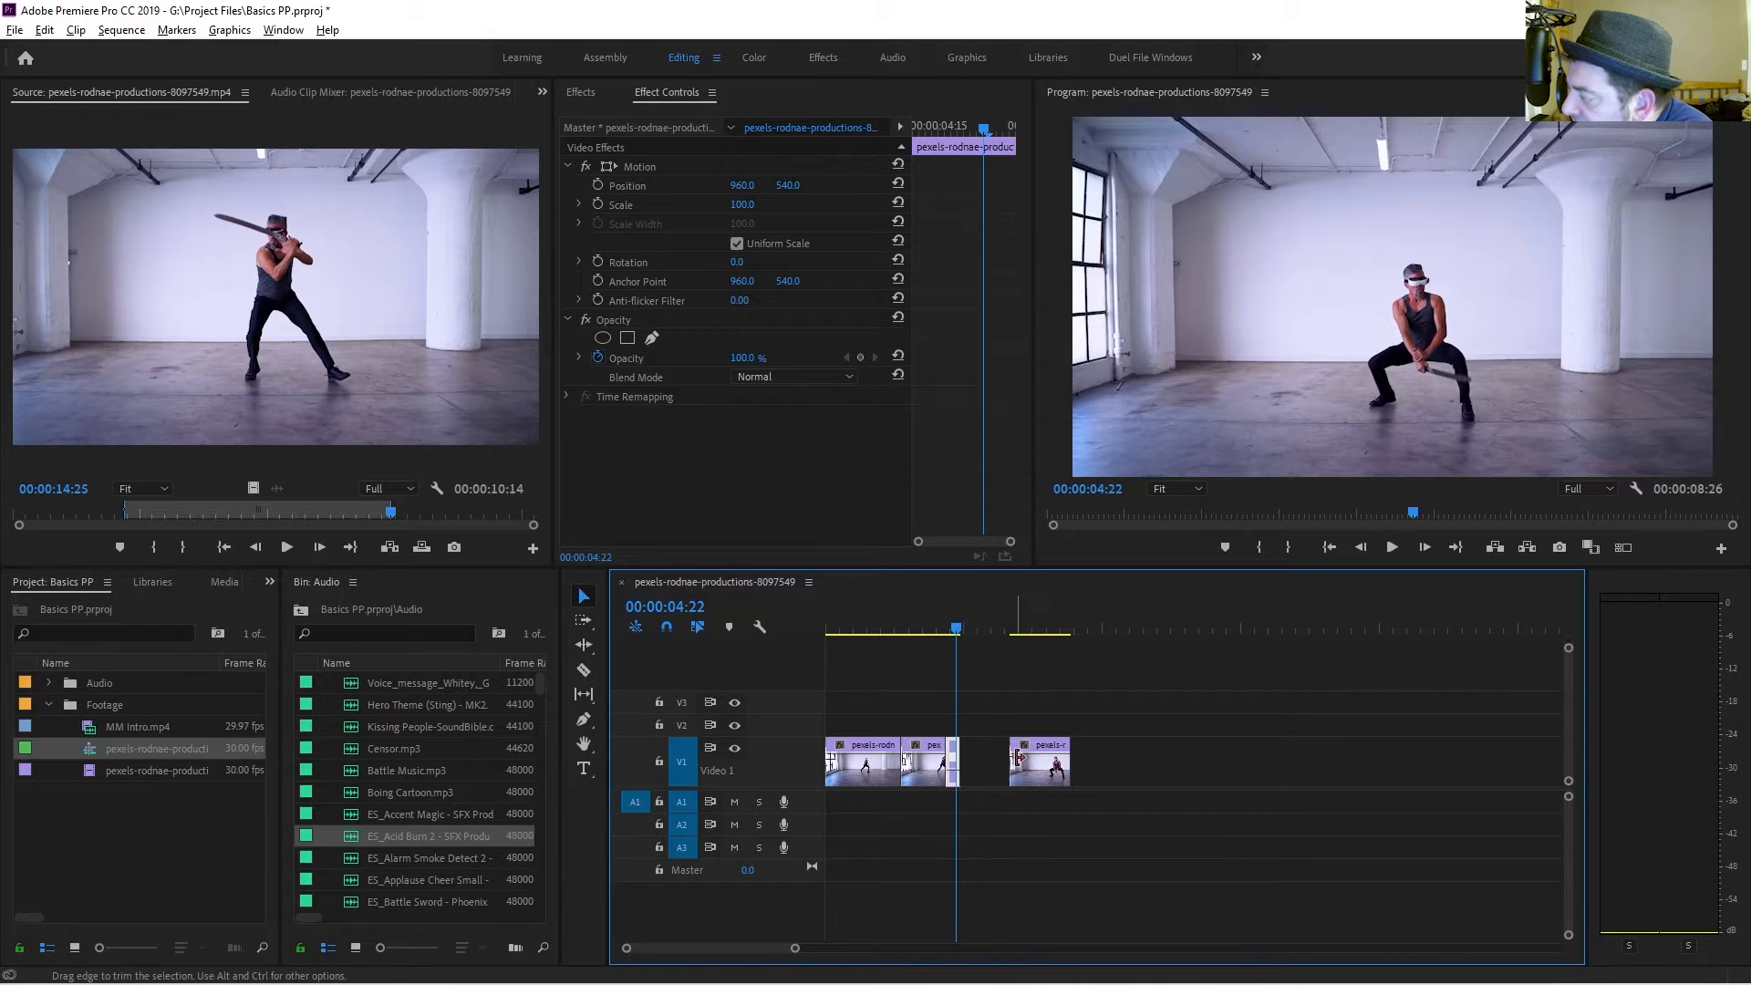
Move the final clip left to close the gap after the sped-up segment and play back the sequence.
{"action": "left_click_drag", "start_coordinate": [1042, 775], "coordinate": [993, 773]}
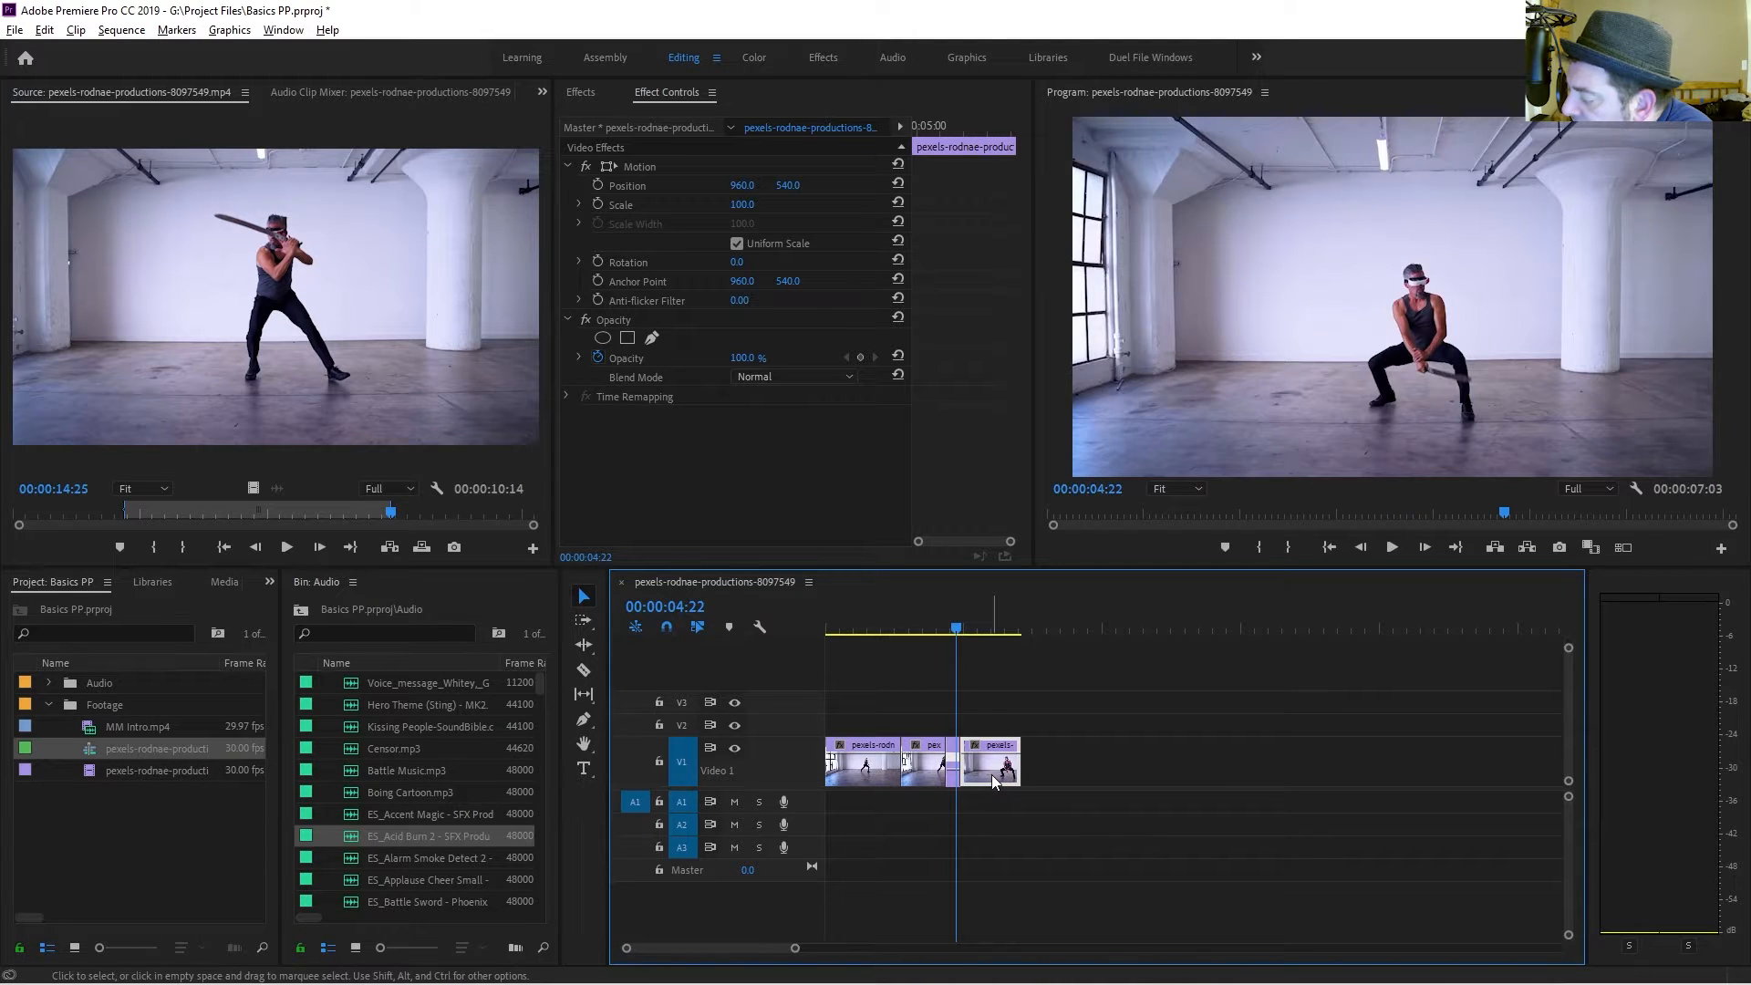
{"action": "key", "text": "space"}
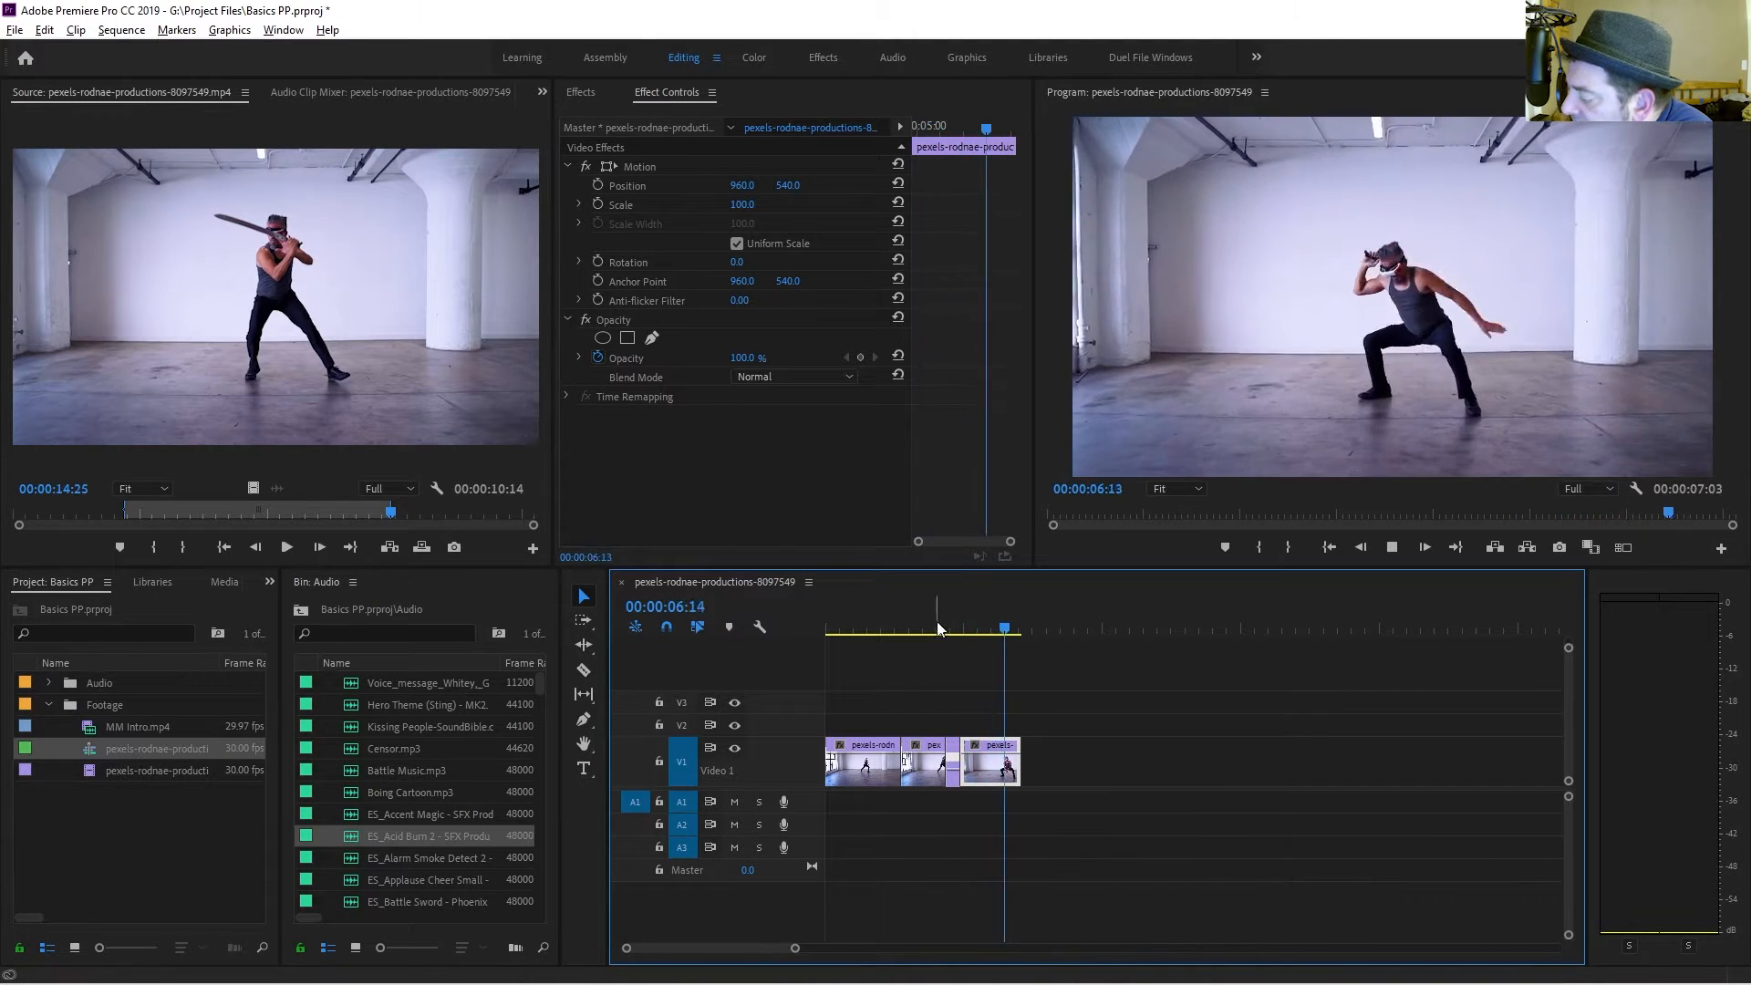
{"action": "left_click_drag", "start_coordinate": [950, 628], "coordinate": [892, 628]}
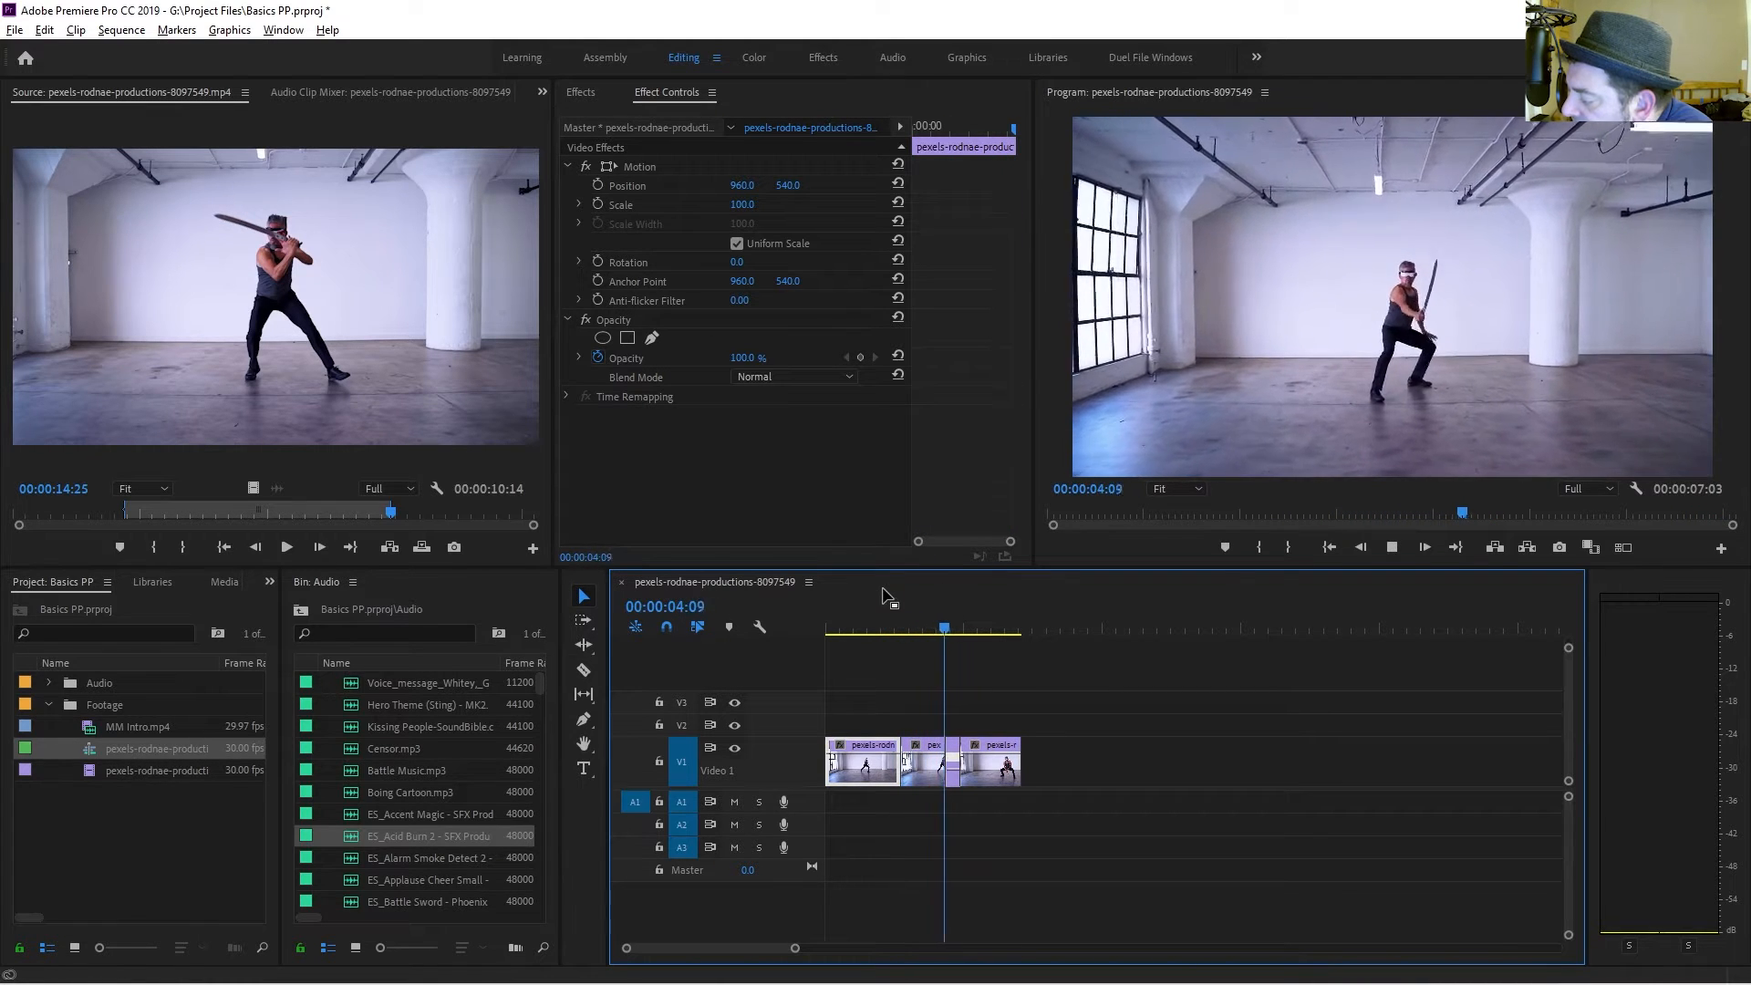
{"action": "key", "text": "space"}
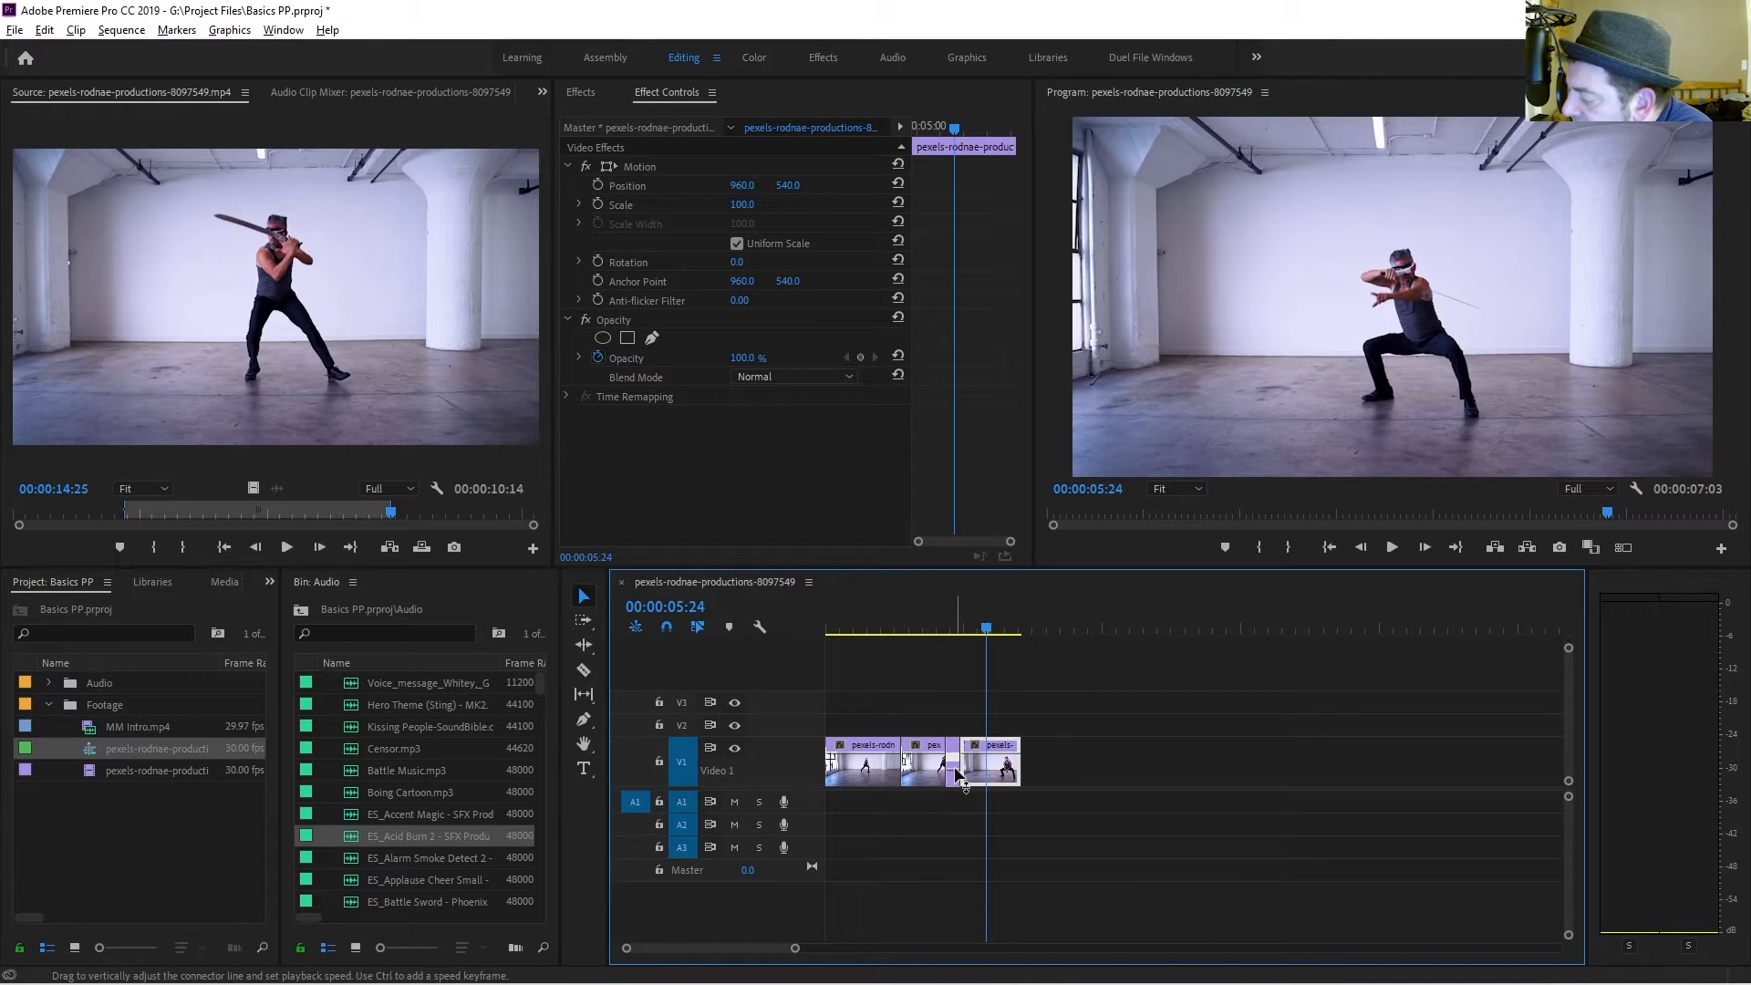
Lower the third segment's speed with its Time Remapping speed line and preview the result.
{"action": "left_click_drag", "start_coordinate": [954, 769], "coordinate": [955, 777]}
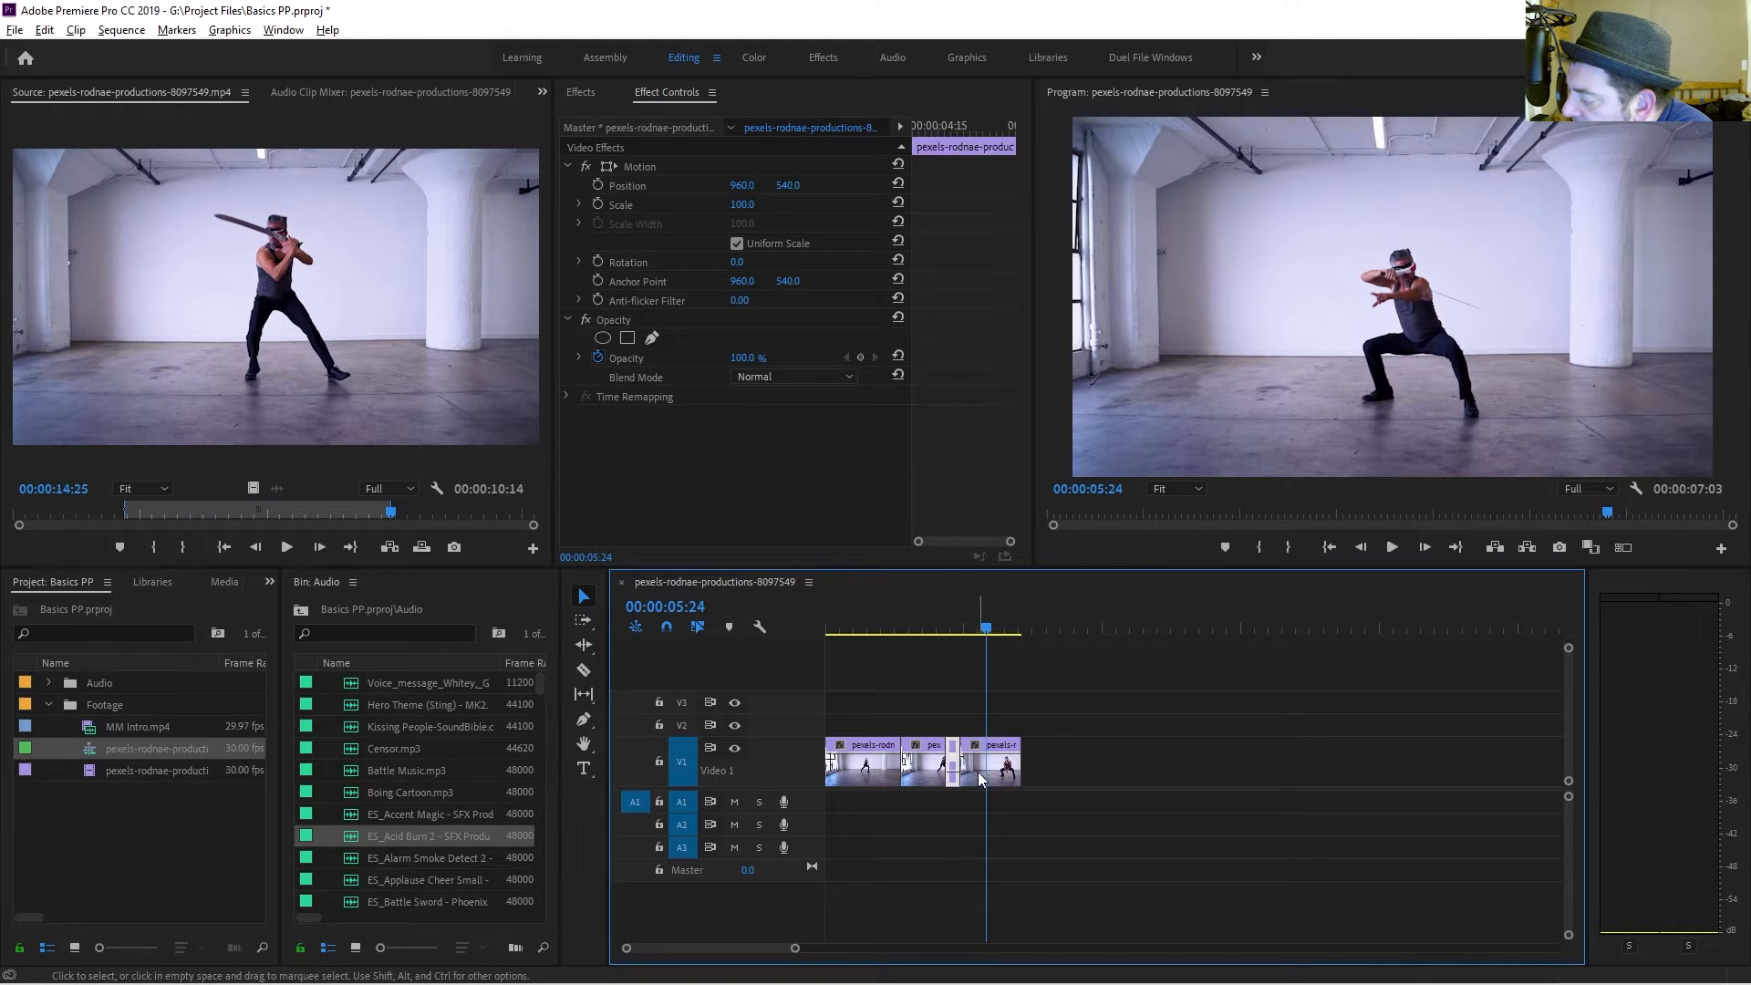
{"action": "left_click_drag", "start_coordinate": [976, 779], "coordinate": [1023, 773]}
{"action": "left_click", "coordinate": [1039, 766]}
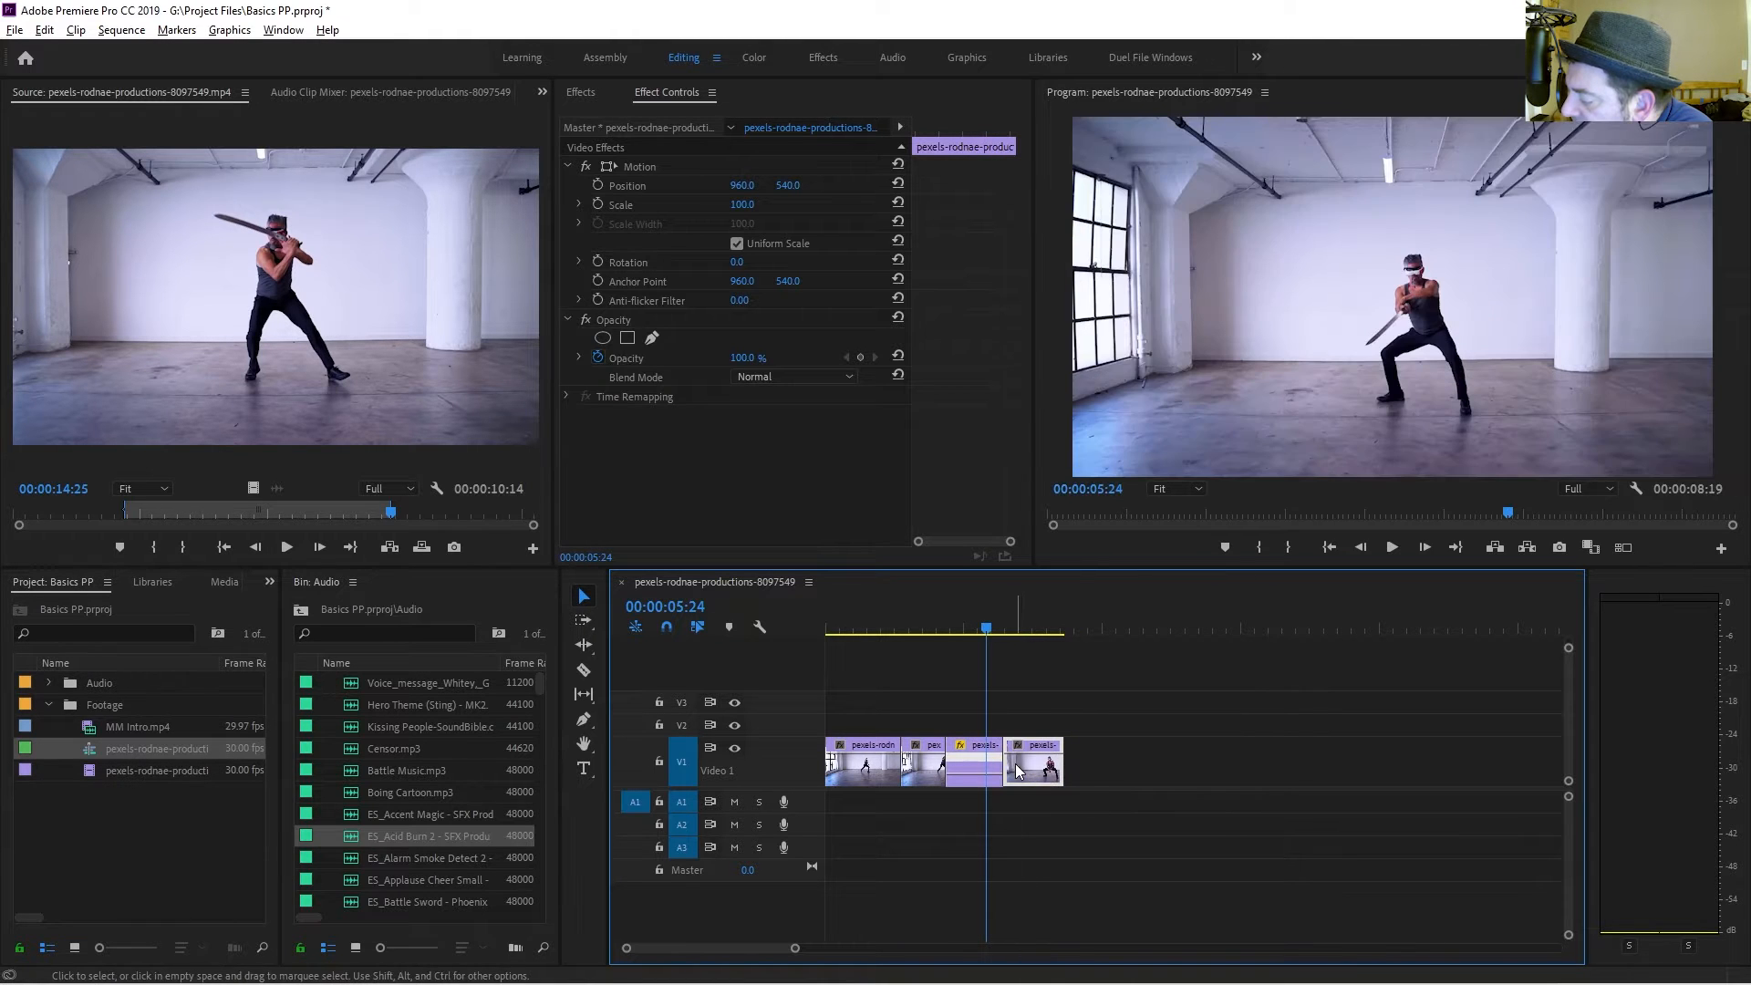
{"action": "left_click", "coordinate": [929, 630]}
{"action": "key", "text": "space"}
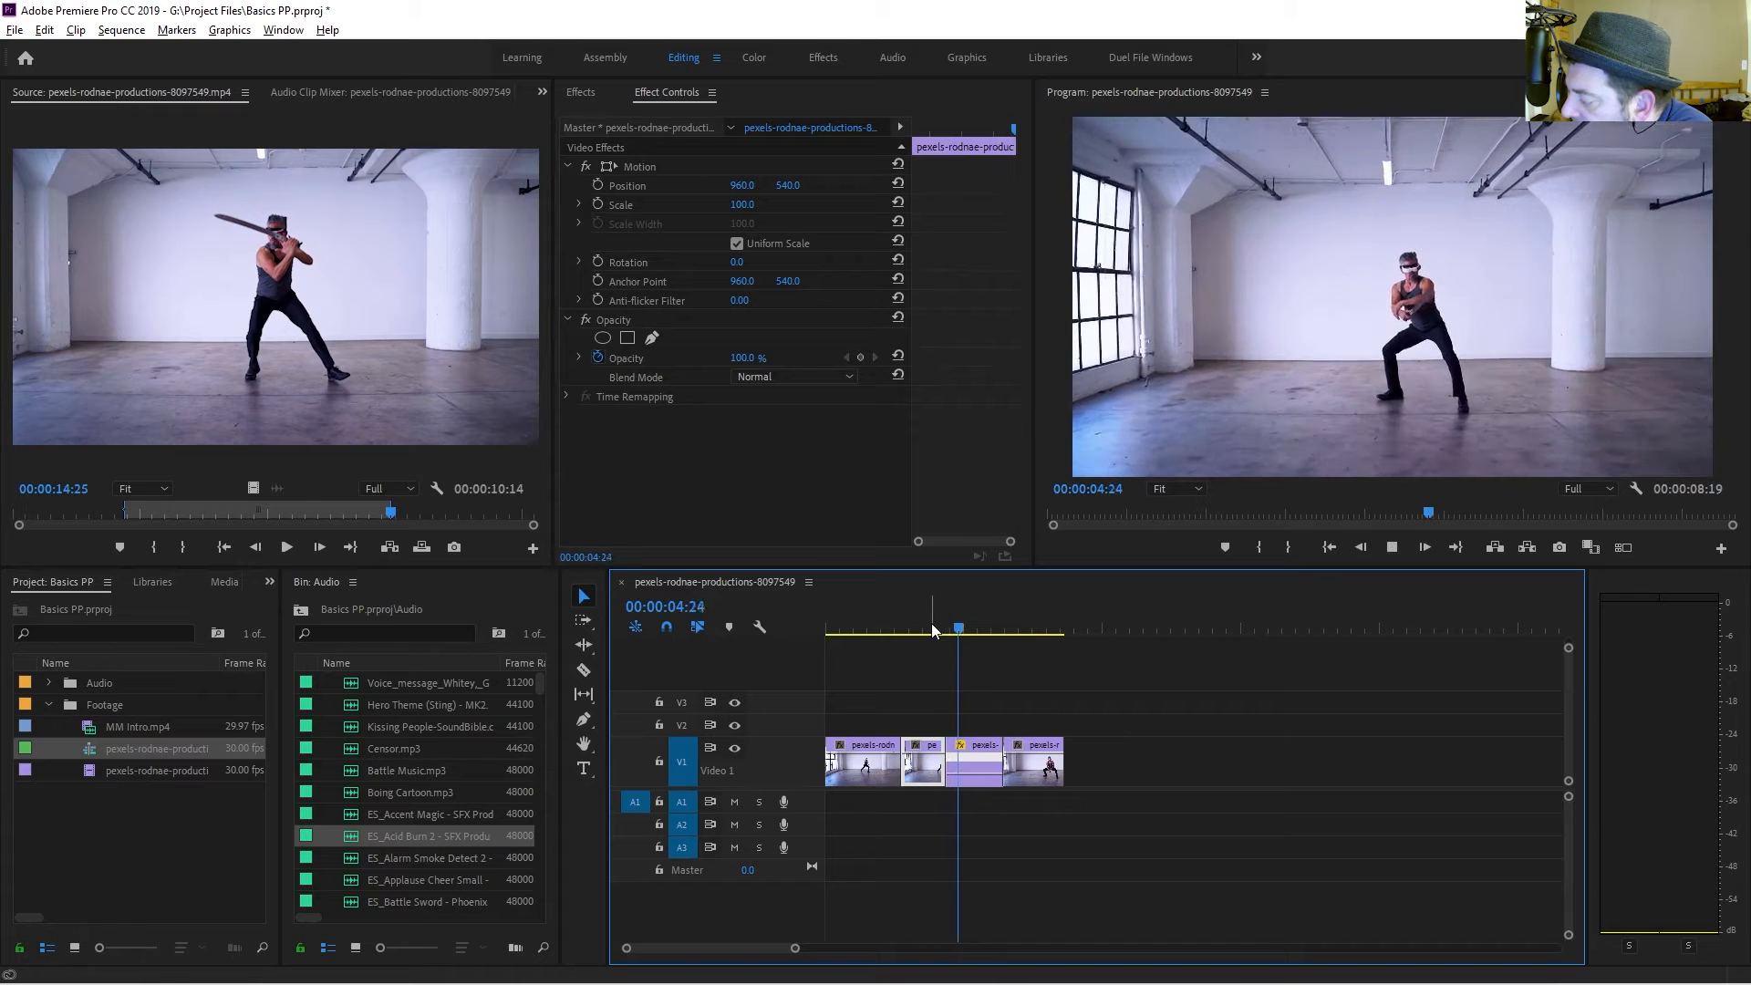
{"action": "key", "text": "space"}
{"action": "left_click", "coordinate": [1031, 629]}
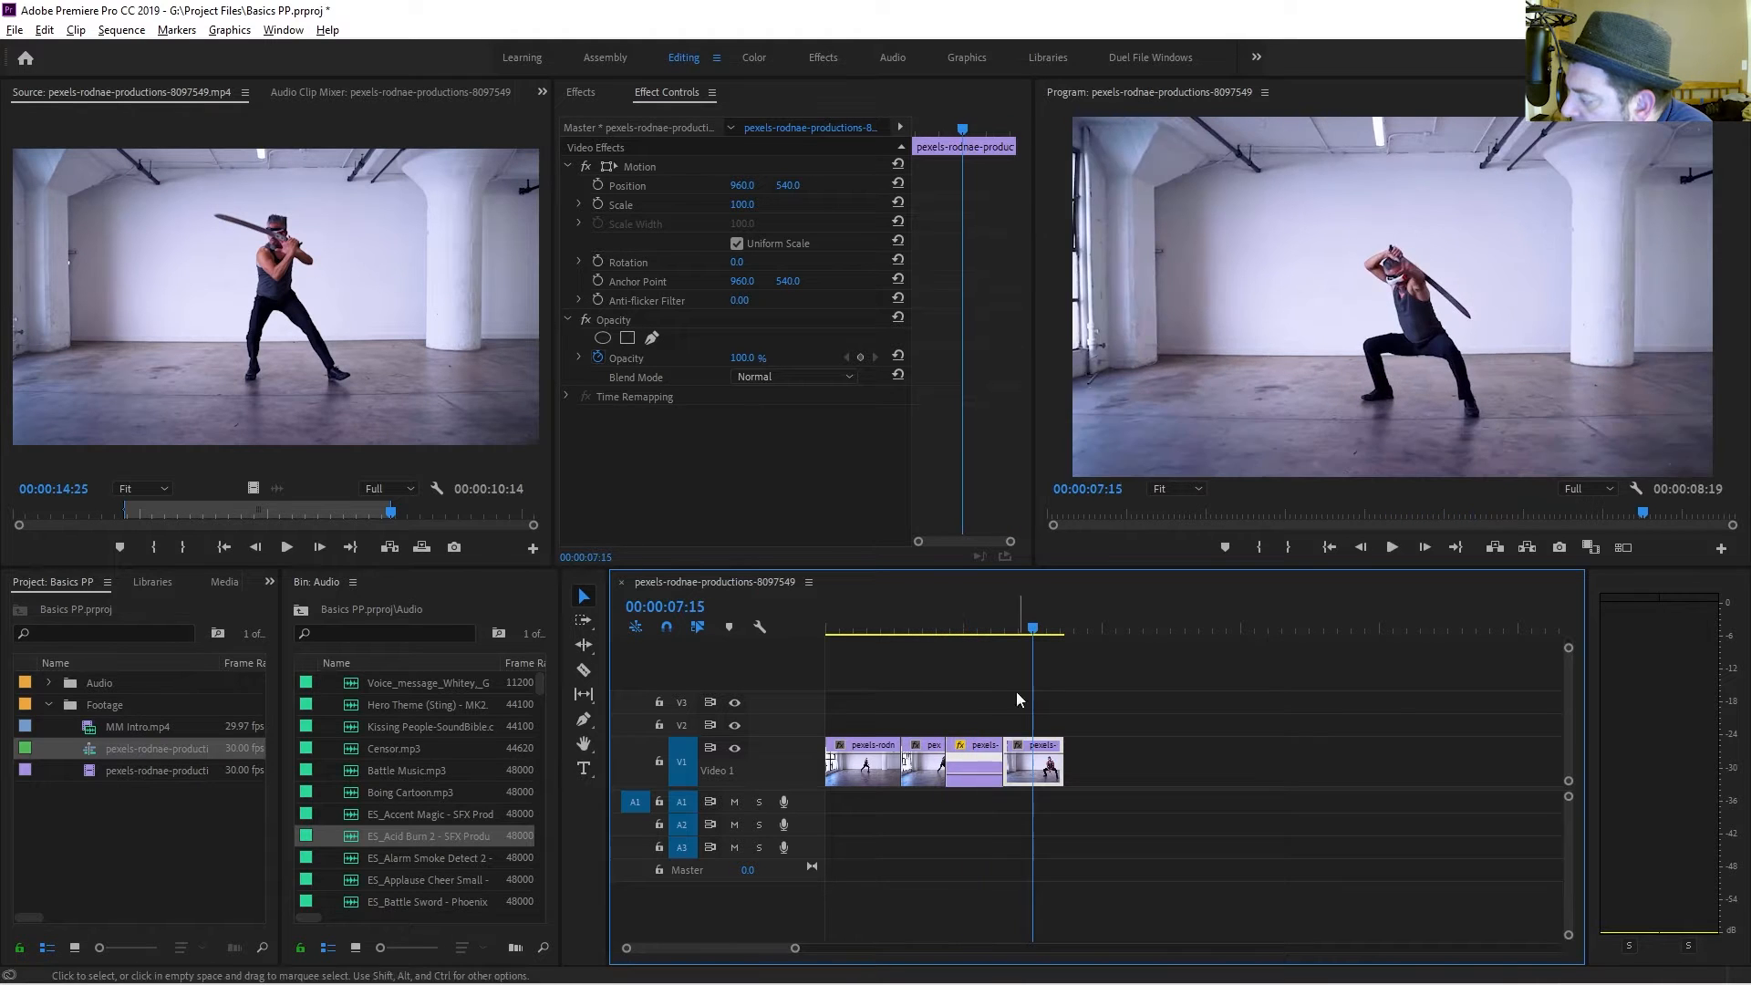
Try setting the final clip's speed to 500% through Speed/Duration, preview it, and undo the speed change.
{"action": "right_click", "coordinate": [1031, 774]}
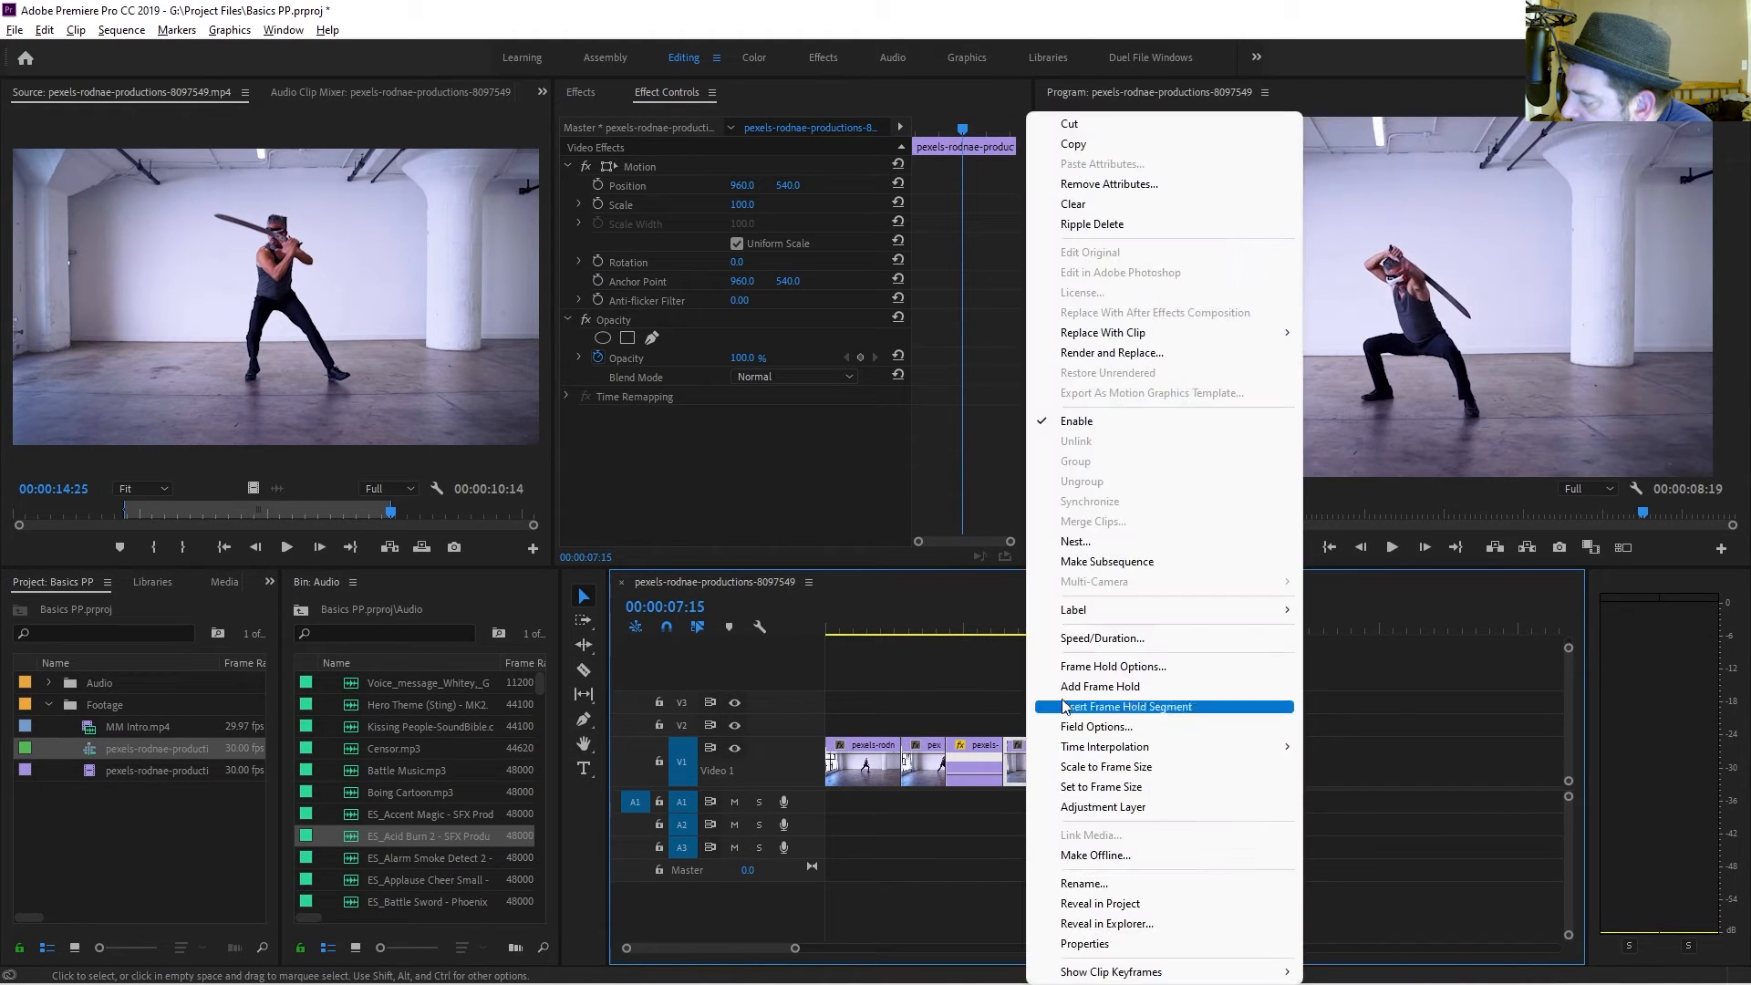
{"action": "left_click", "coordinate": [1075, 644]}
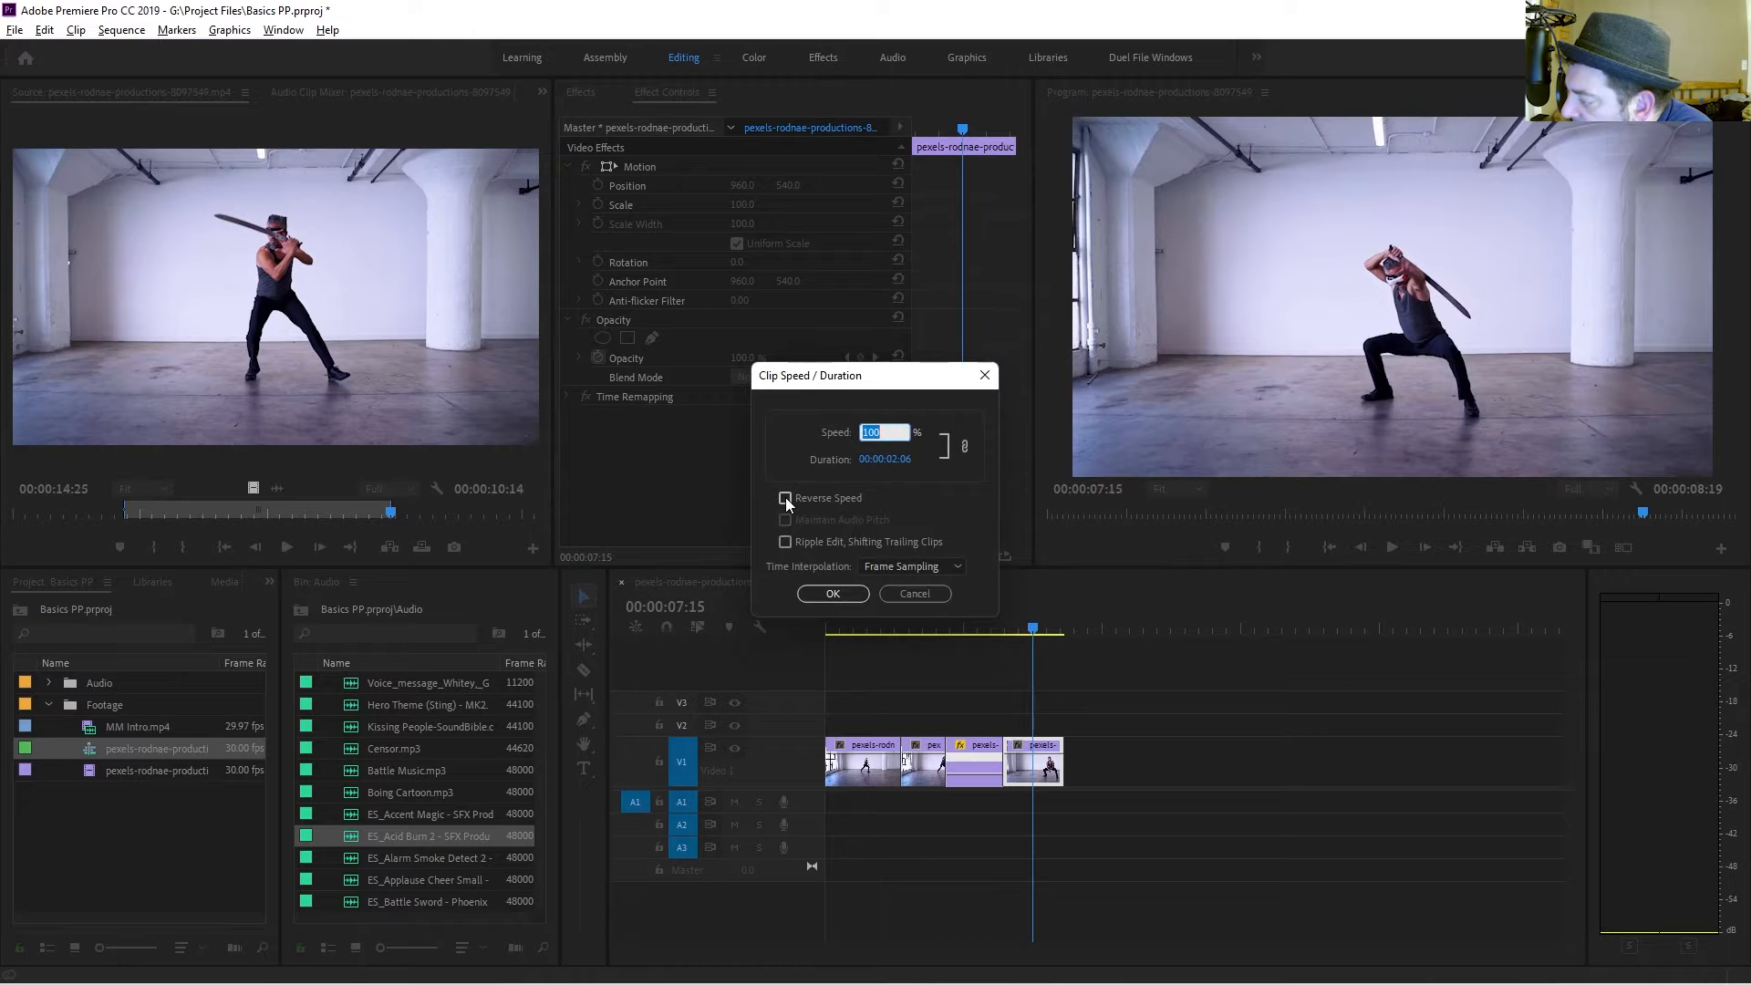
{"action": "type", "text": "500"}
{"action": "key", "text": "Return"}
{"action": "left_click", "coordinate": [1008, 617]}
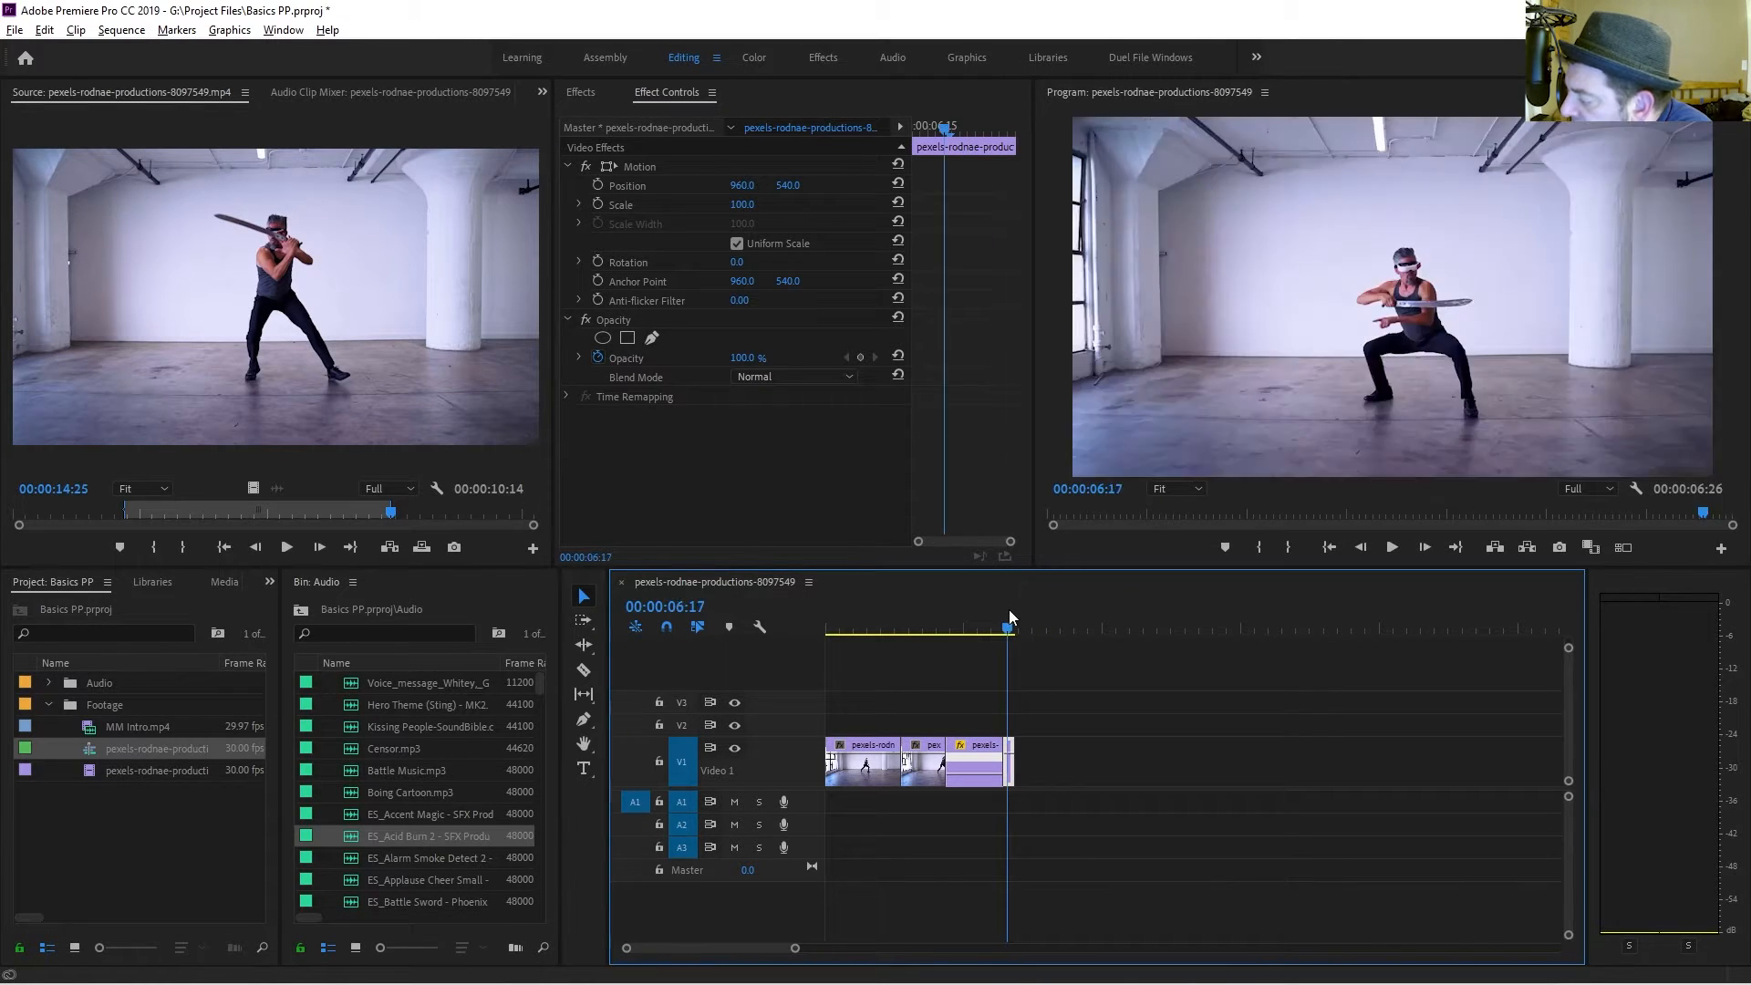
{"action": "key", "text": "space"}
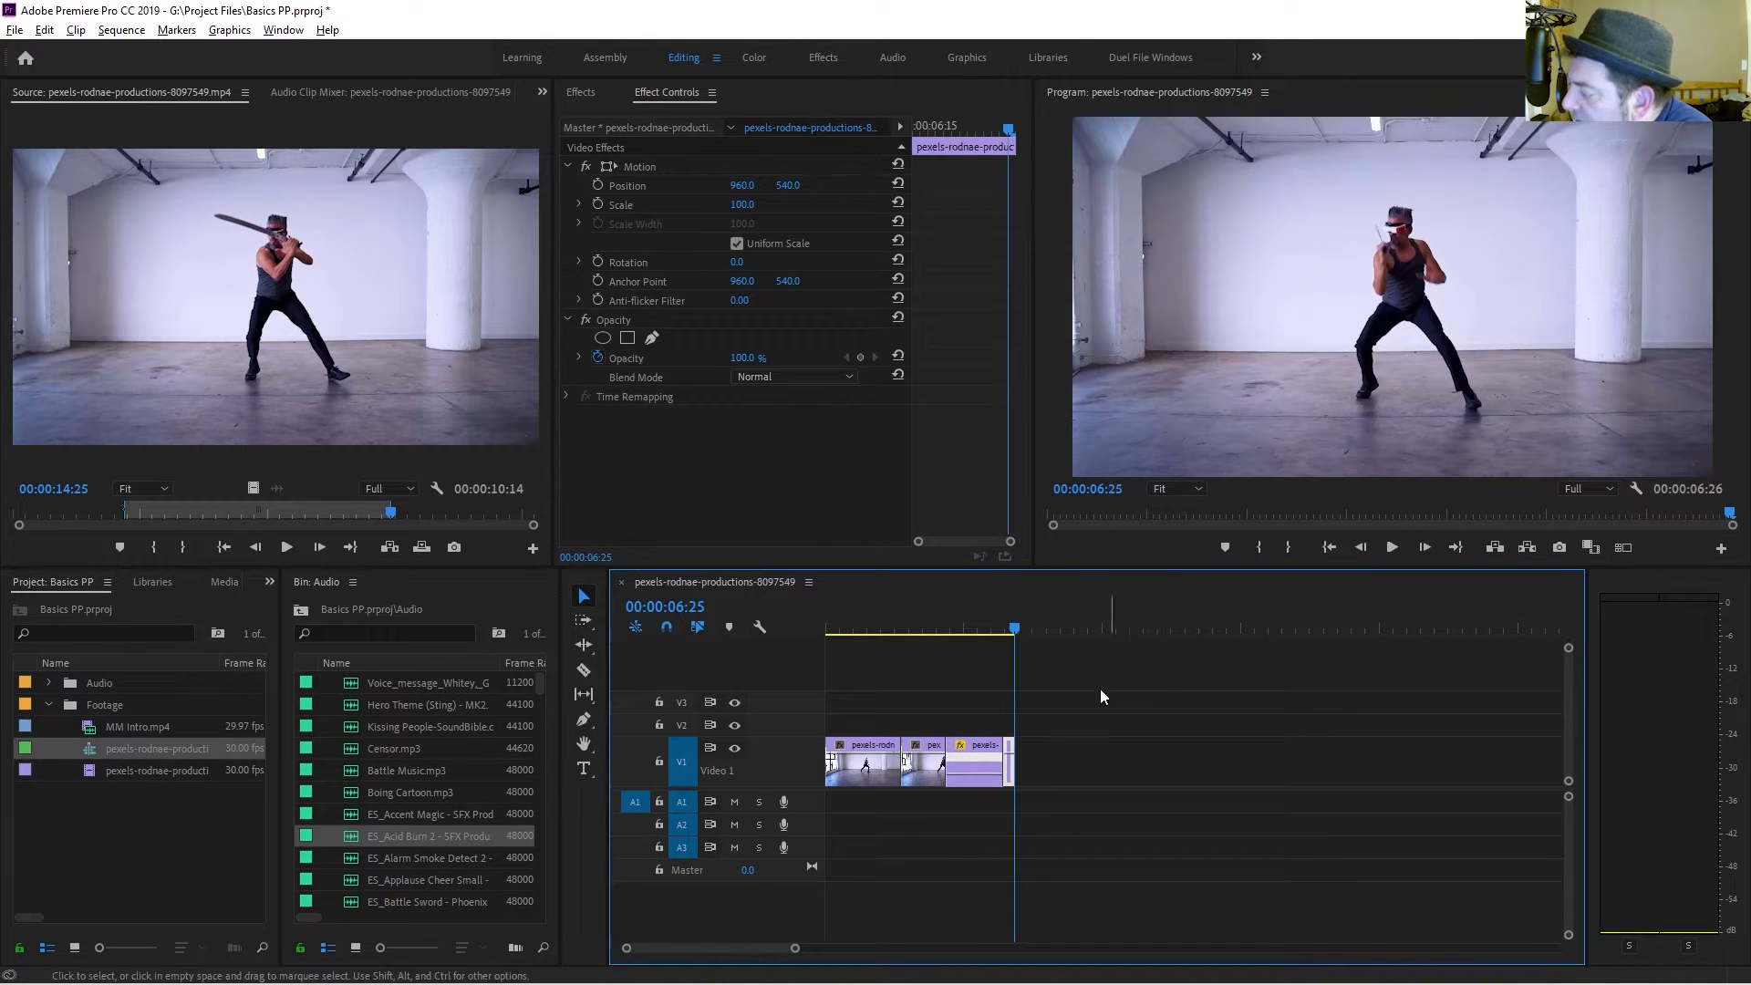
{"action": "key", "text": "ctrl+v"}
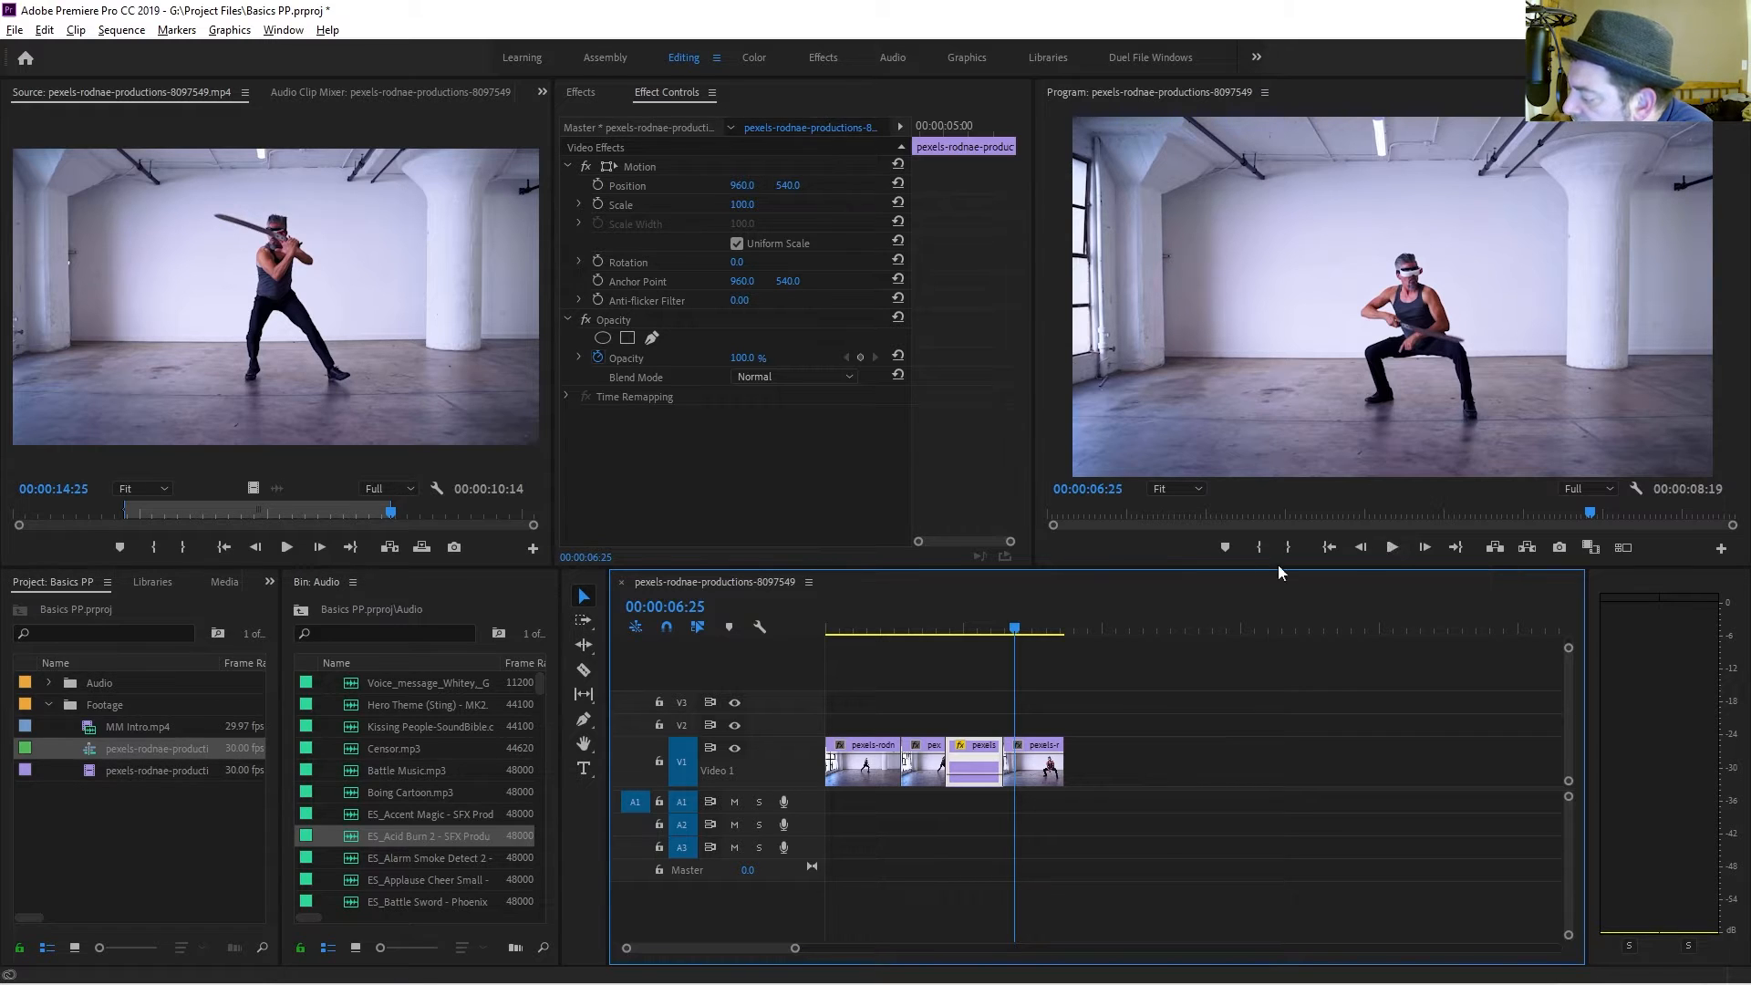
Try to apply the default transitions at the edit between the first and second clips.
{"action": "left_click", "coordinate": [881, 611]}
{"action": "left_click_drag", "start_coordinate": [883, 609], "coordinate": [909, 624]}
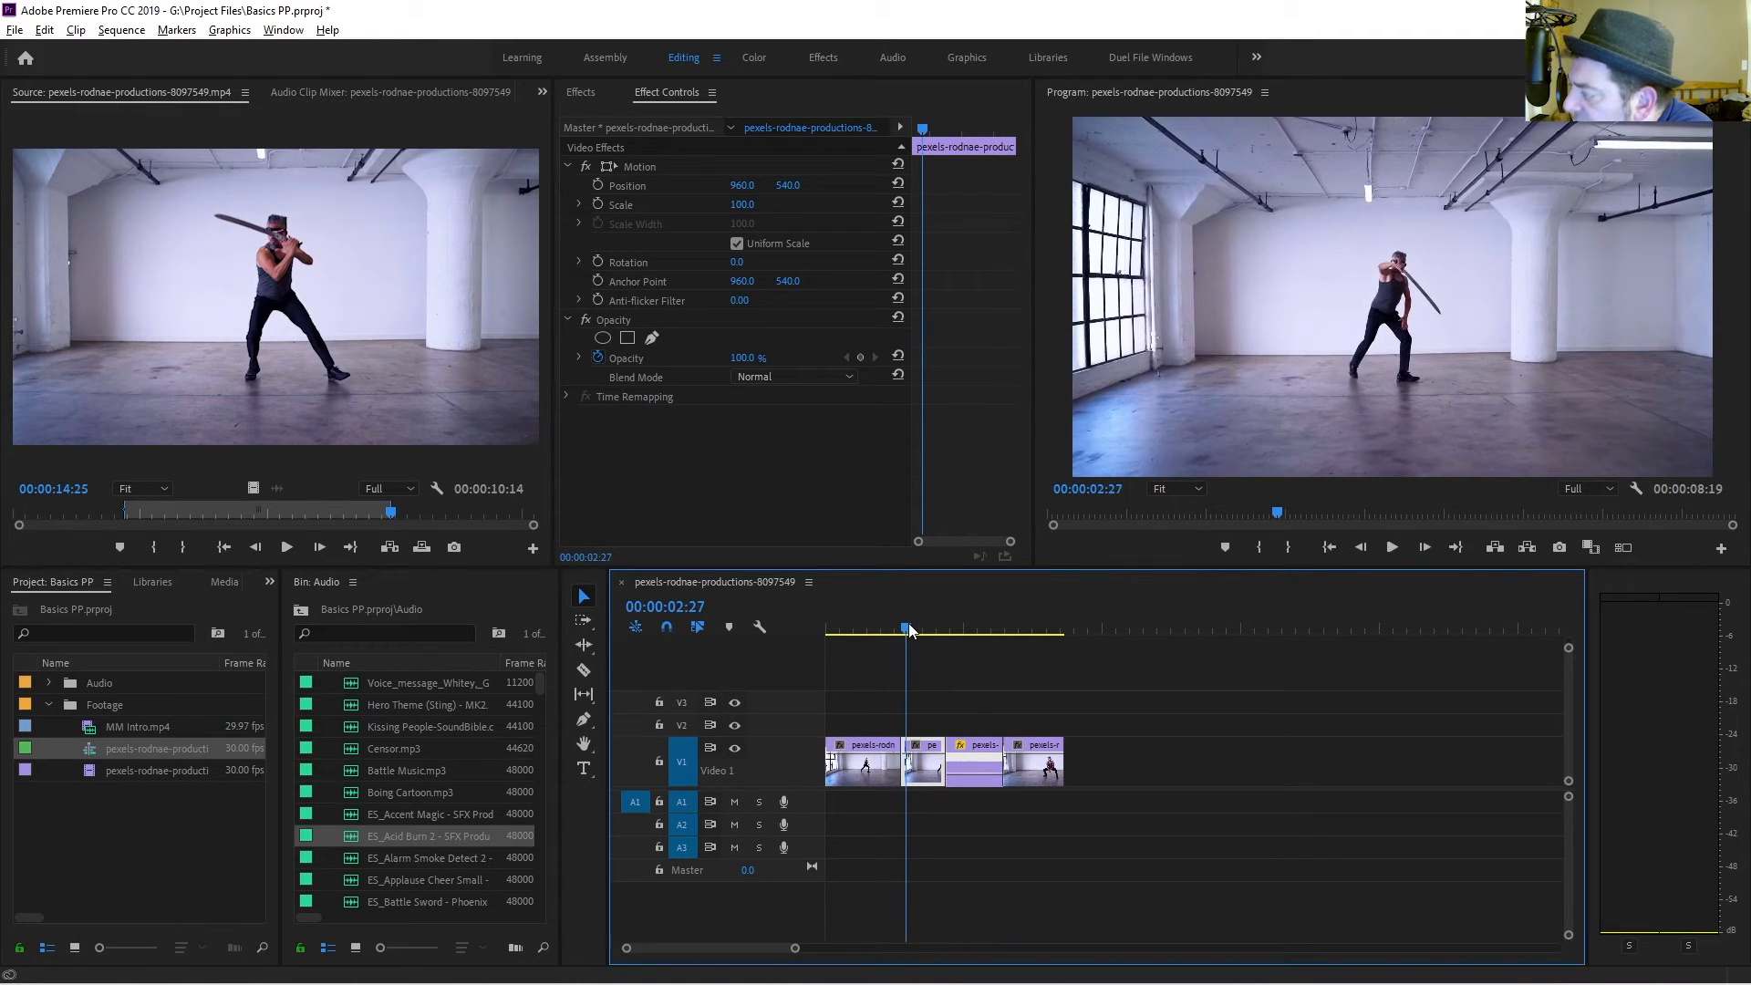
{"action": "left_click", "coordinate": [581, 92]}
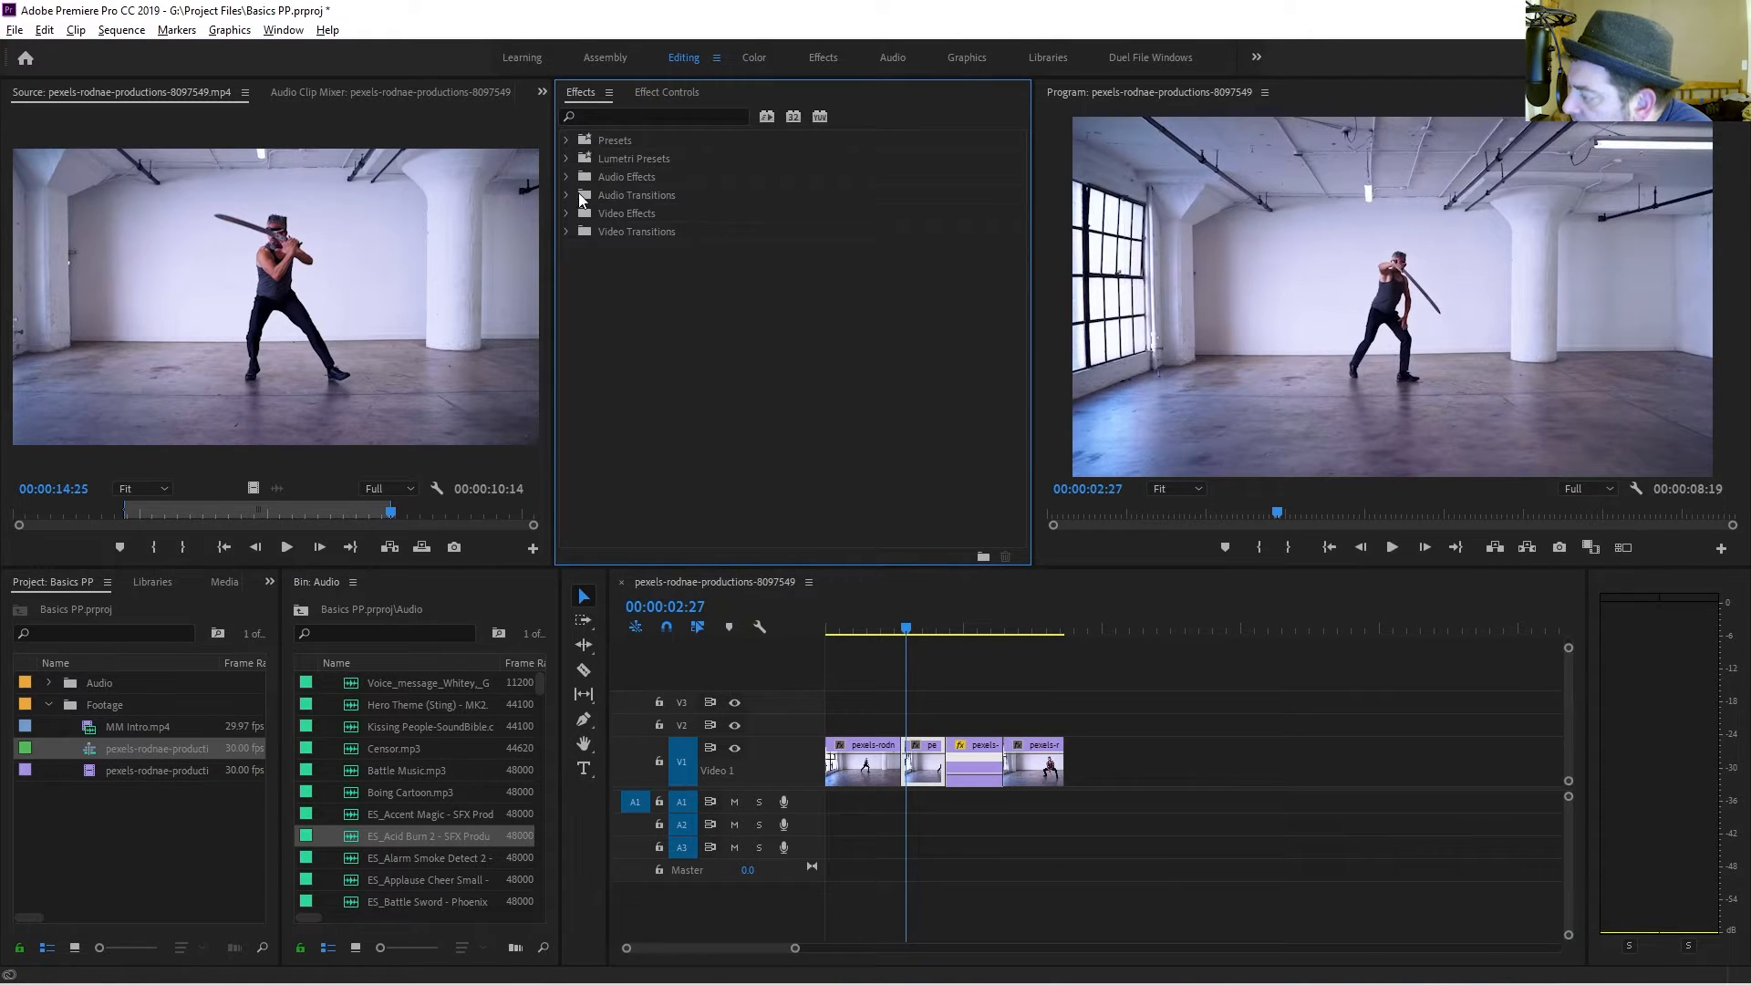
{"action": "right_click", "coordinate": [906, 769]}
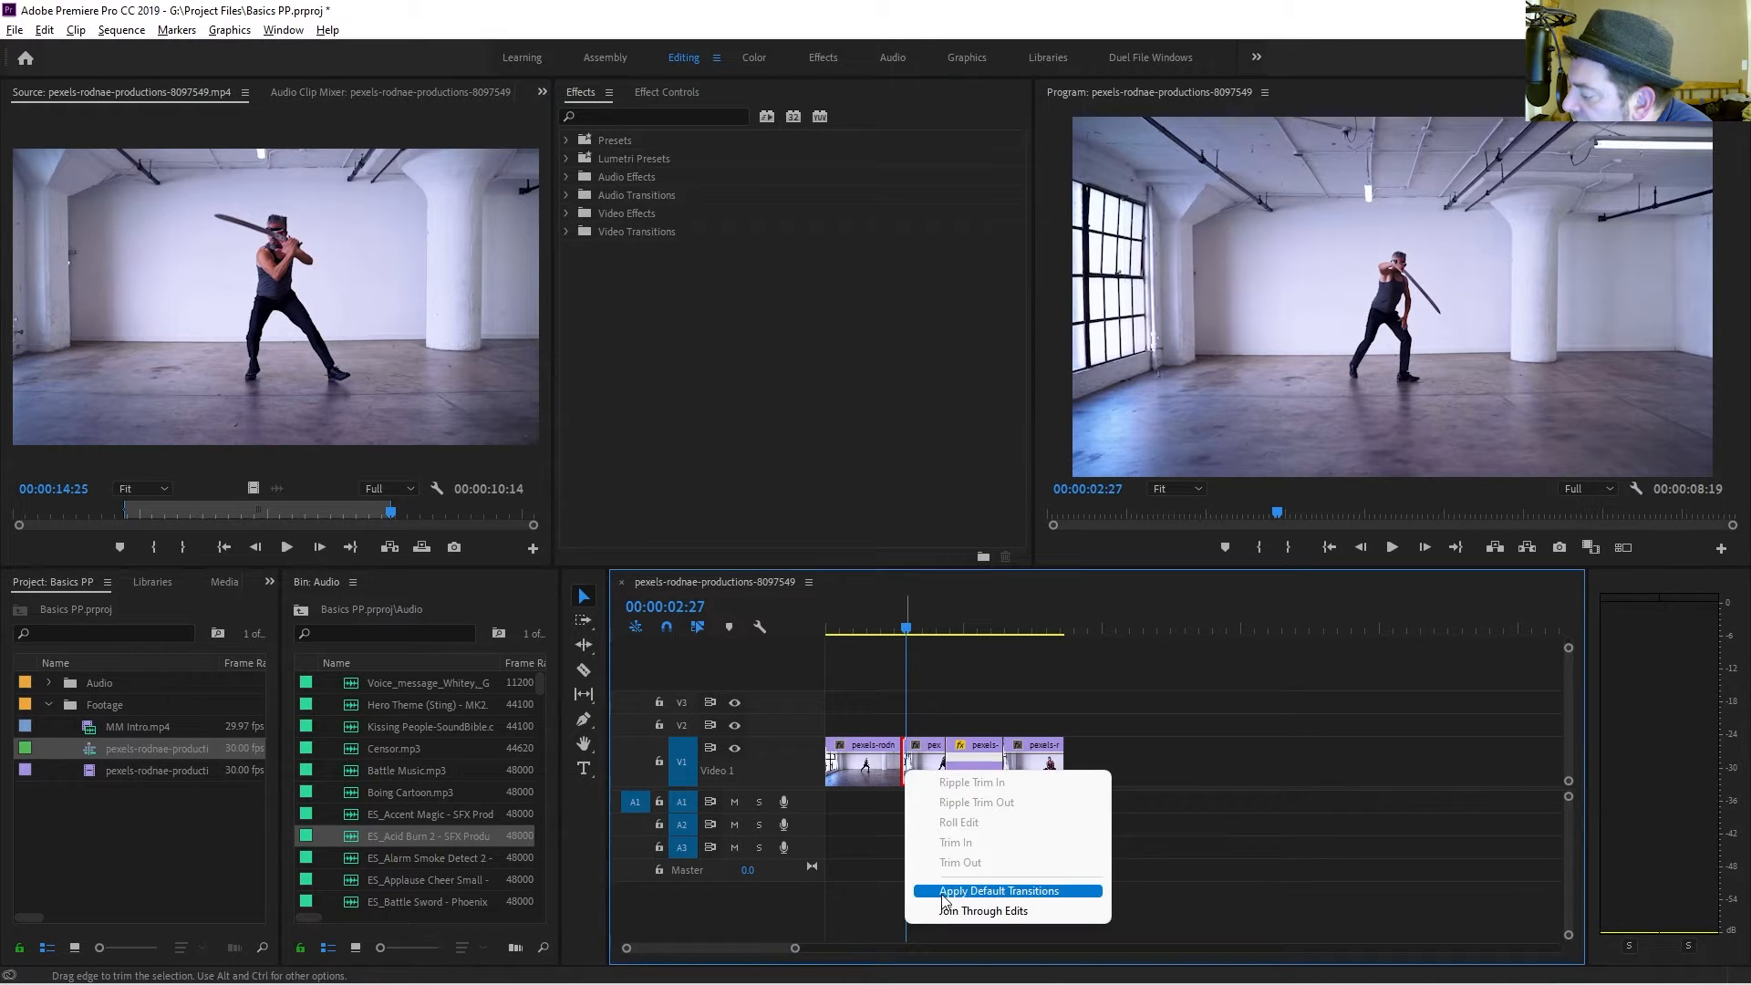
{"action": "left_click", "coordinate": [934, 660]}
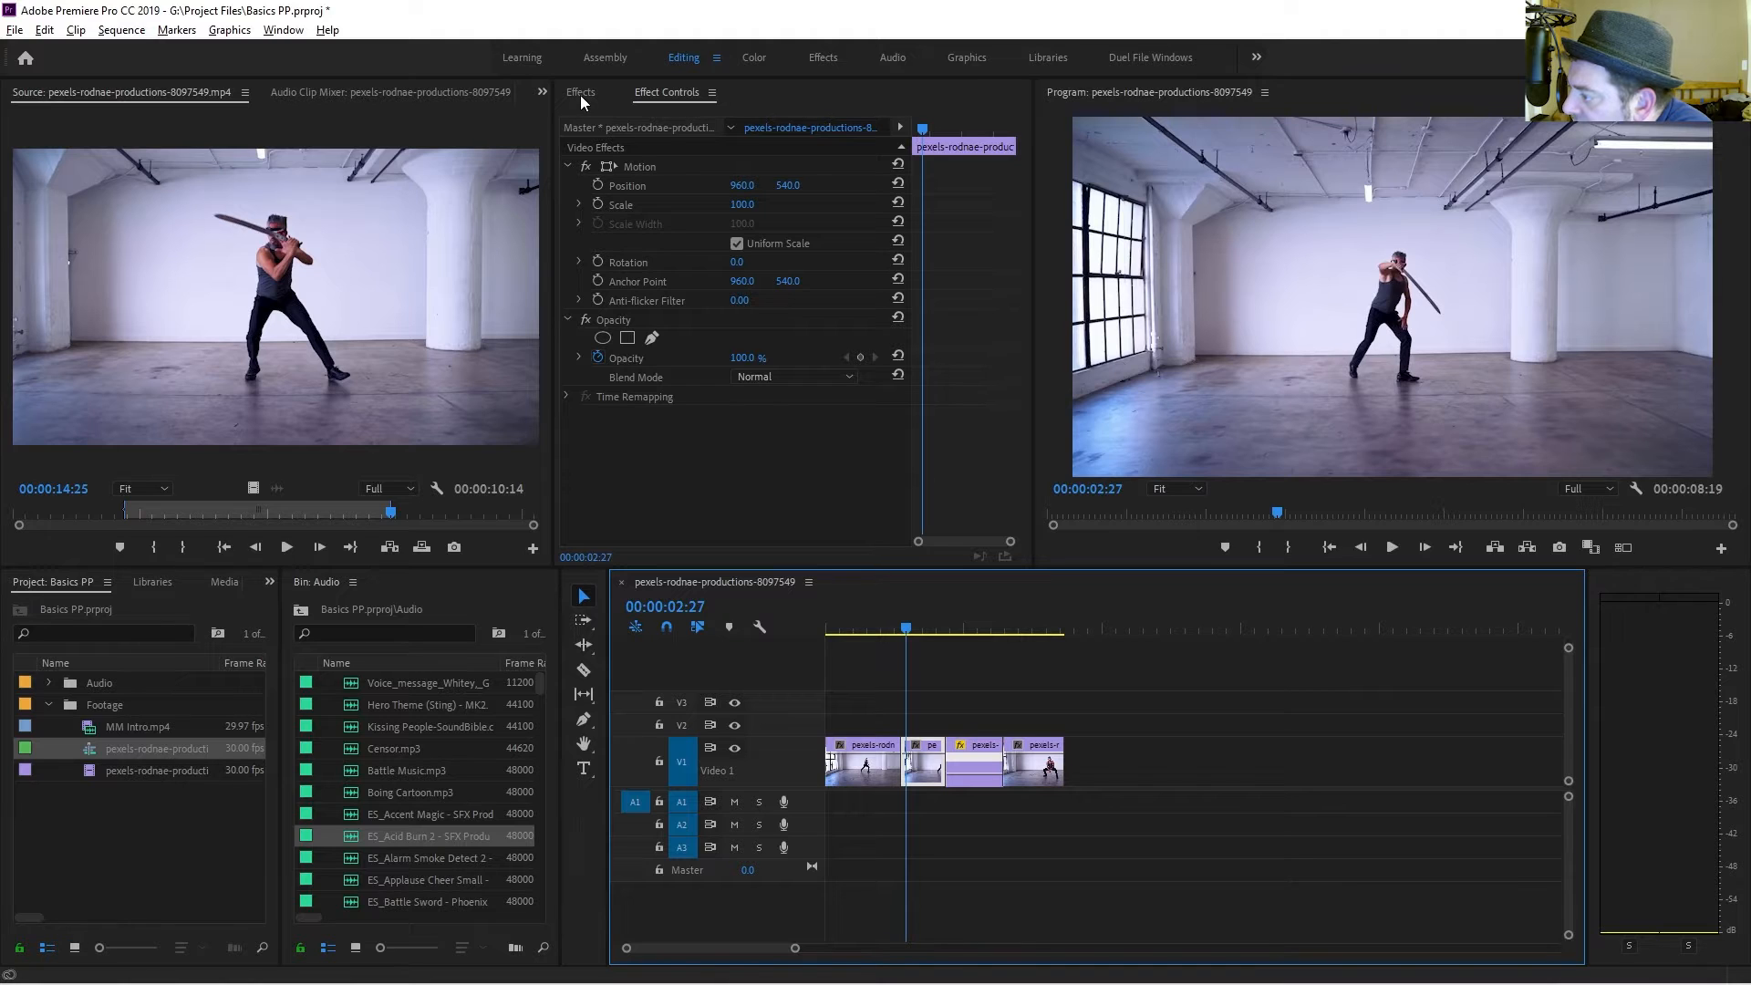
Add a Cross Dissolve transition at the edit between the first and second clips and preview it.
{"action": "left_click", "coordinate": [580, 93]}
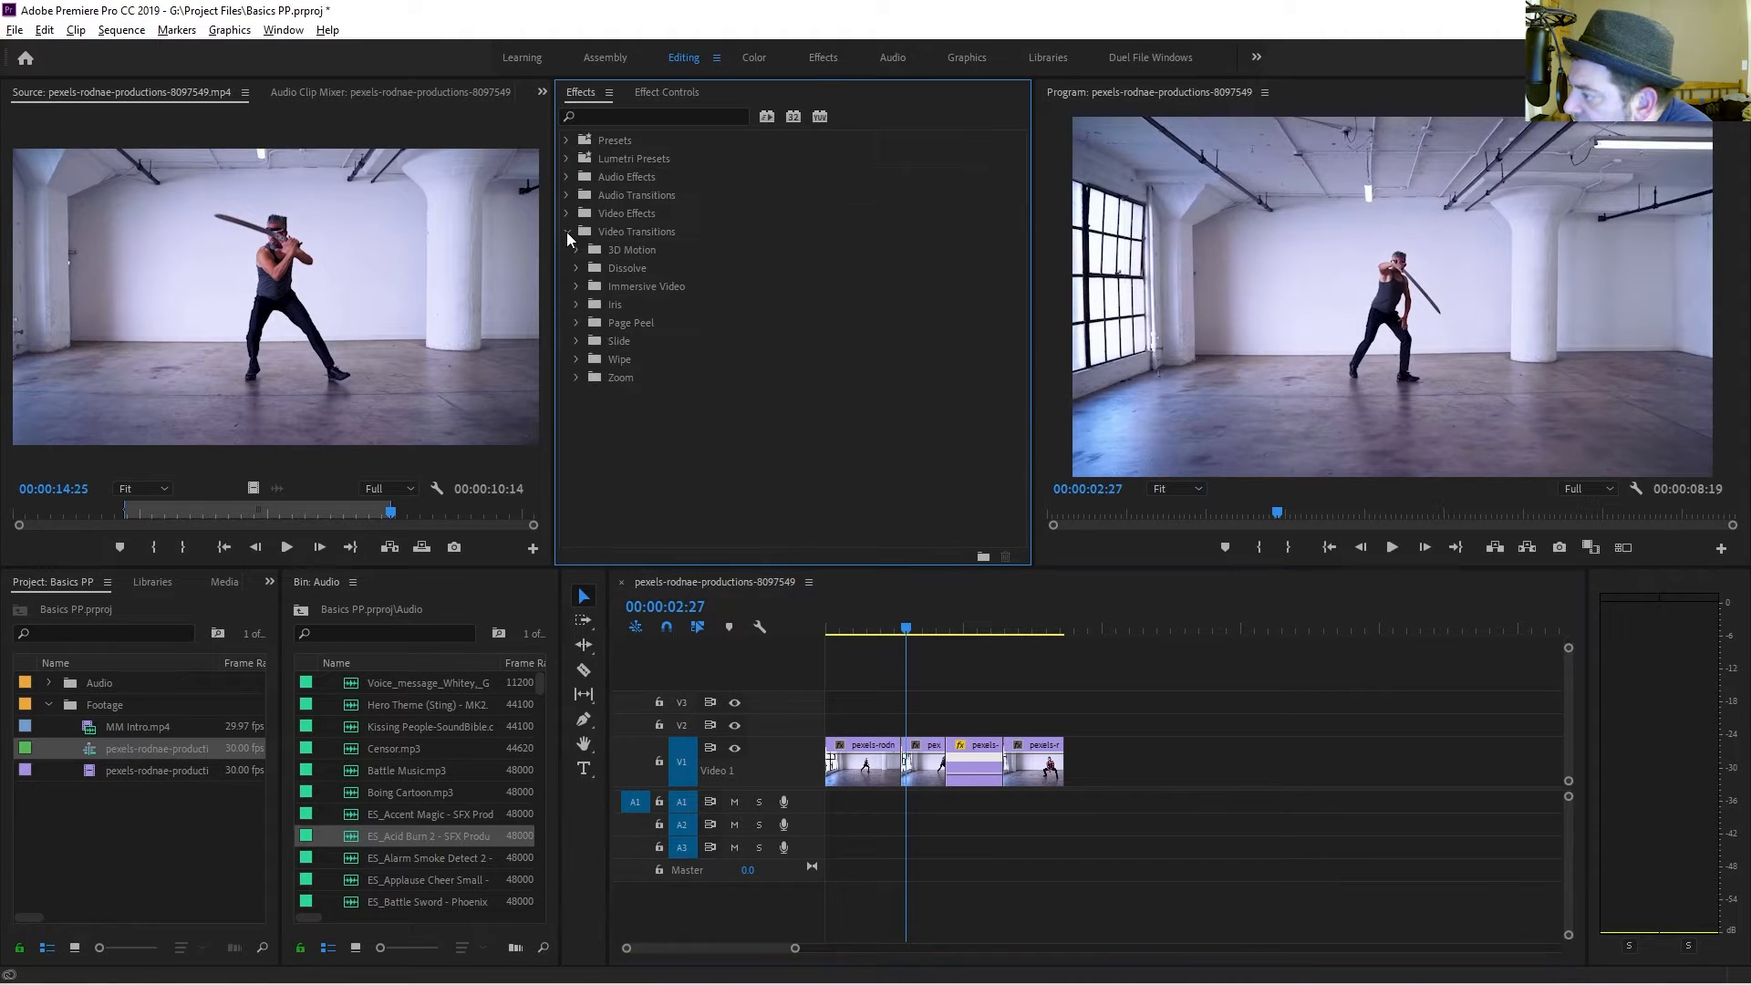
{"action": "left_click", "coordinate": [580, 268]}
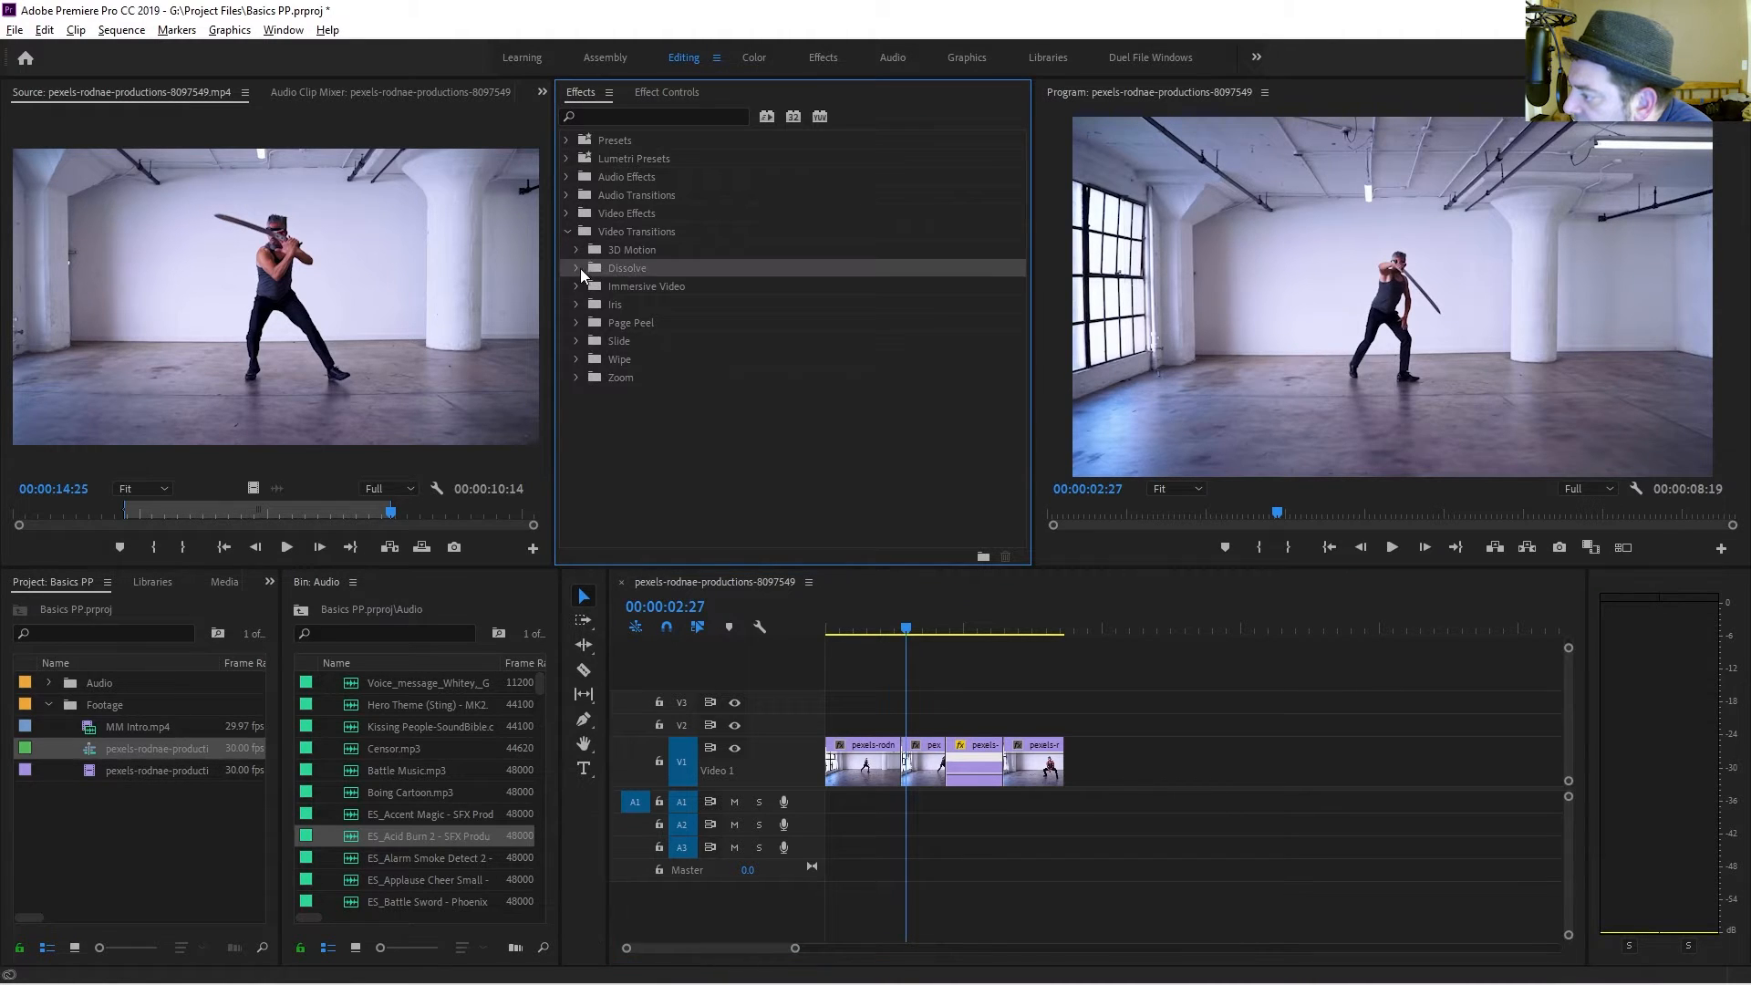
{"action": "left_click", "coordinate": [579, 269]}
{"action": "left_click", "coordinate": [638, 304]}
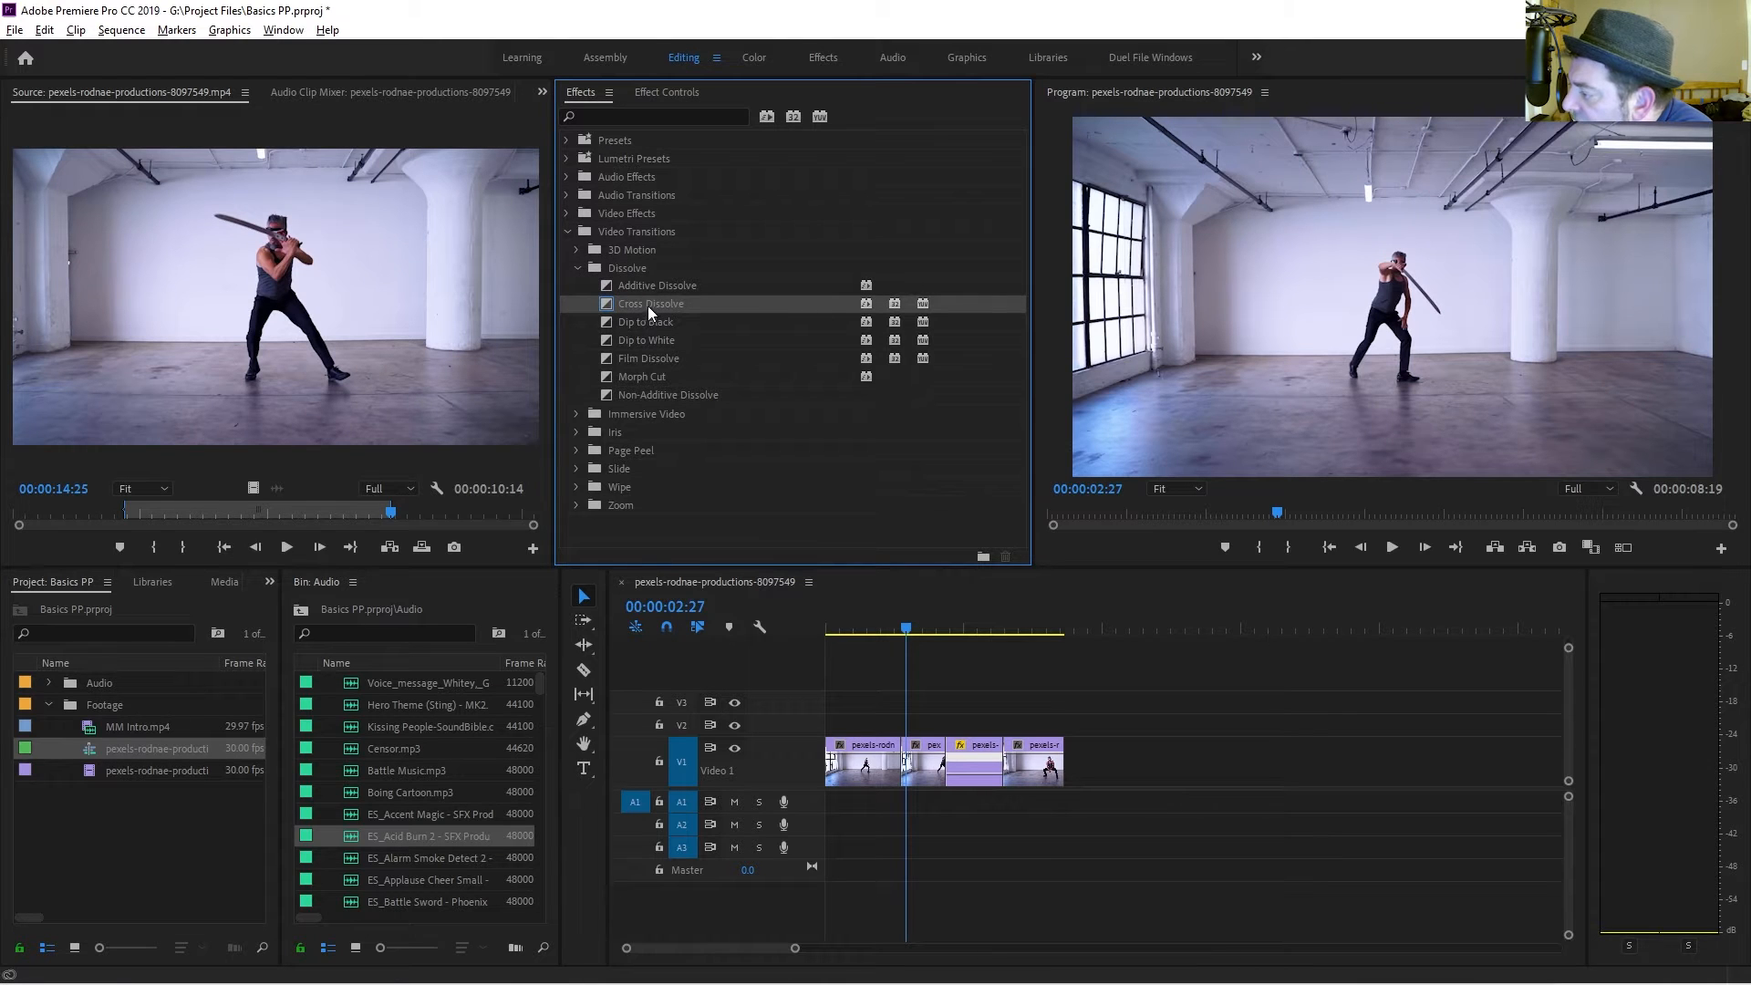
{"action": "left_click_drag", "start_coordinate": [654, 302], "coordinate": [837, 606]}
{"action": "left_click_drag", "start_coordinate": [889, 774], "coordinate": [902, 771]}
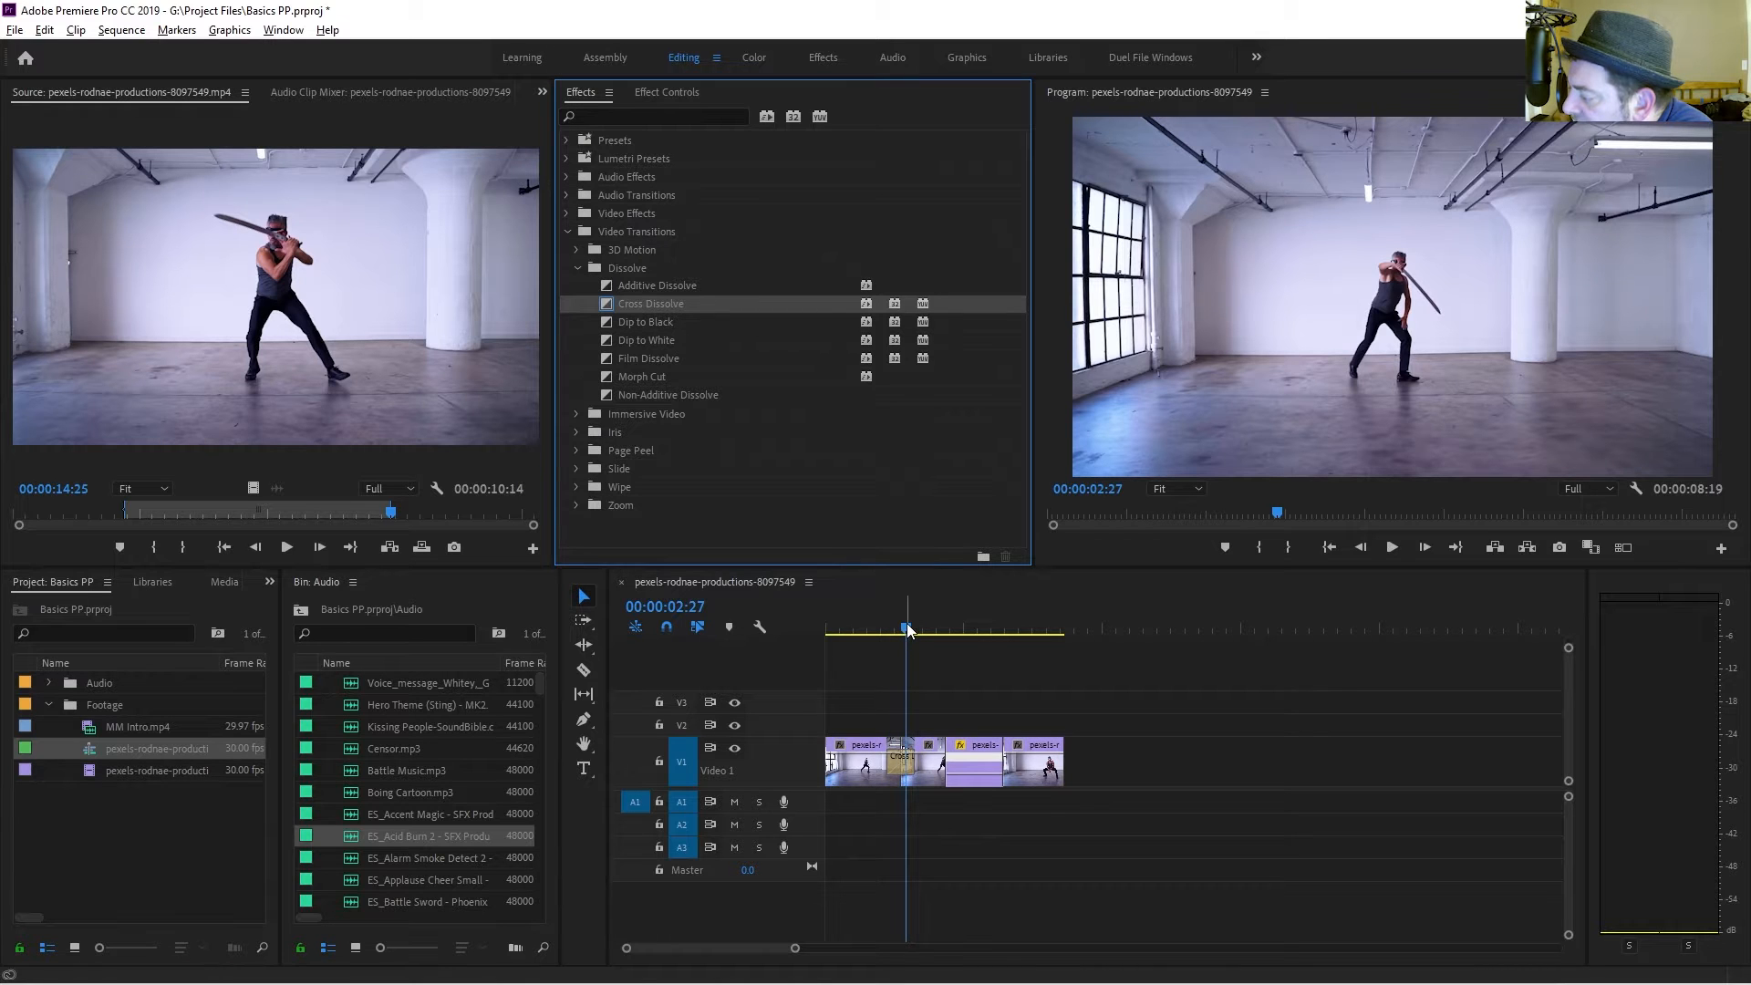
{"action": "left_click_drag", "start_coordinate": [908, 630], "coordinate": [884, 626]}
{"action": "key", "text": "space"}
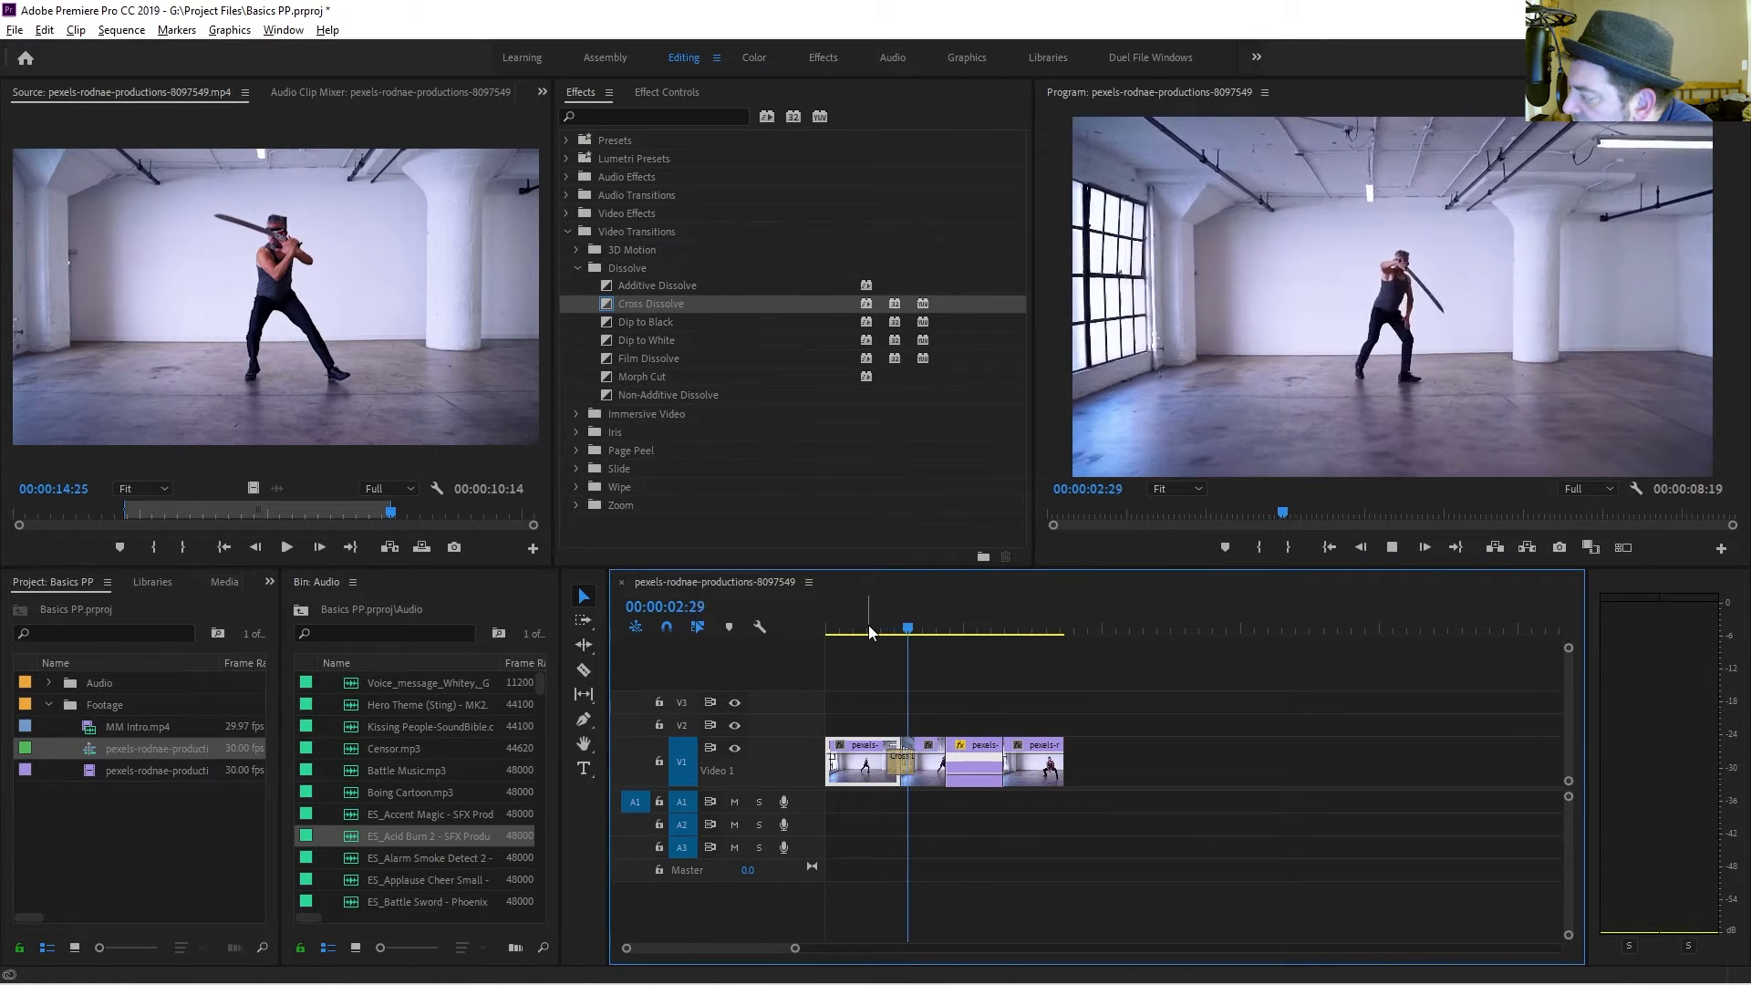
{"action": "key", "text": "space"}
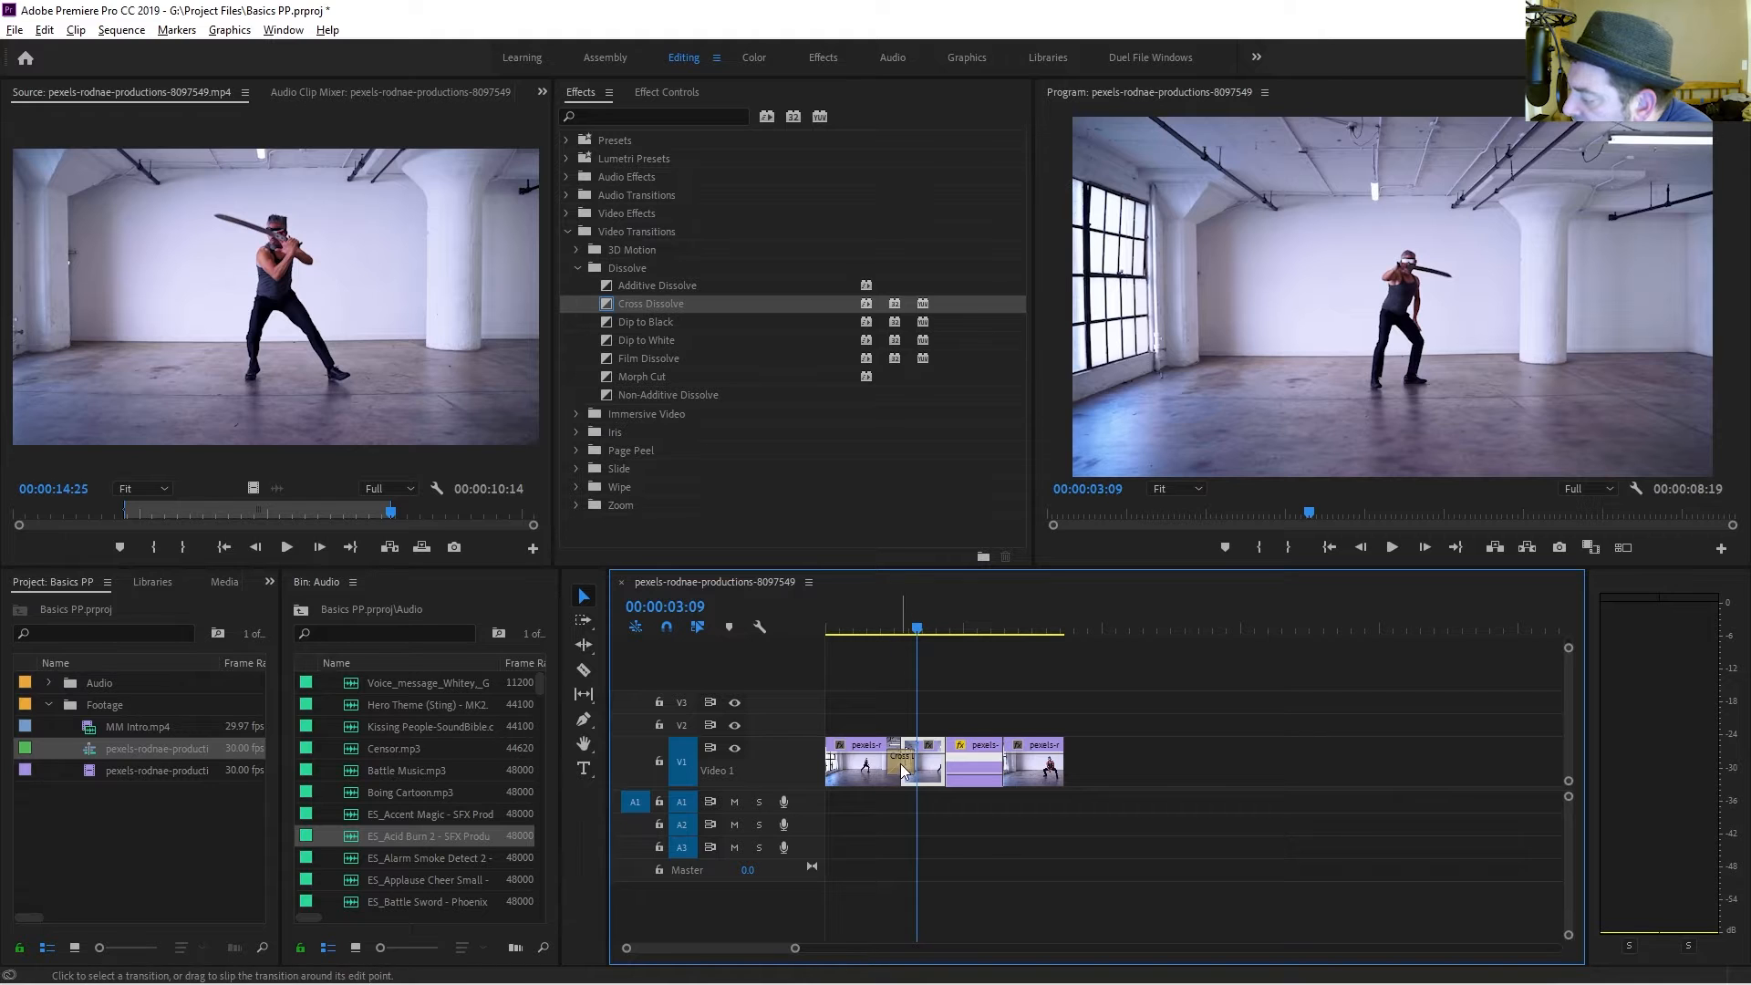
Add a Cross Dissolve transition at the edit between the second and third segments and preview it.
{"action": "left_click", "coordinate": [924, 630]}
{"action": "mouse_move", "coordinate": [926, 629]}
{"action": "left_mouse_down"}
{"action": "mouse_move", "coordinate": [951, 628]}
{"action": "mouse_move", "coordinate": [934, 630]}
{"action": "left_mouse_up"}
{"action": "left_click_drag", "start_coordinate": [650, 306], "coordinate": [947, 761]}
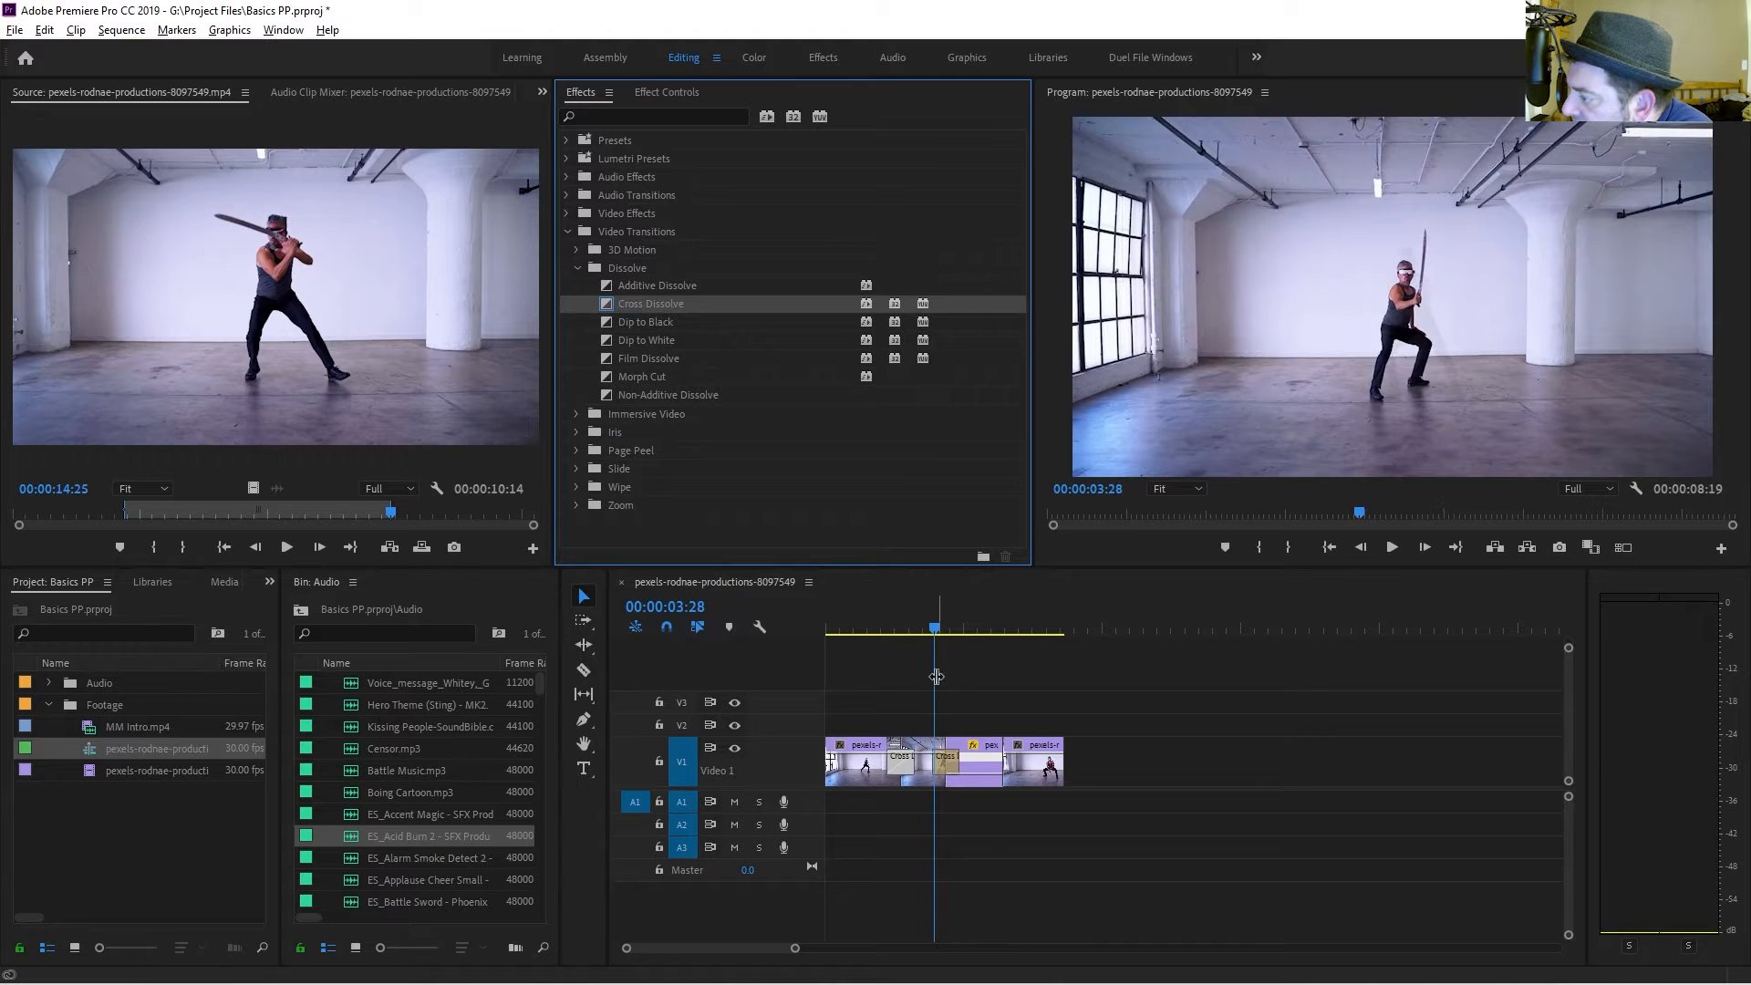
{"action": "key", "text": "space"}
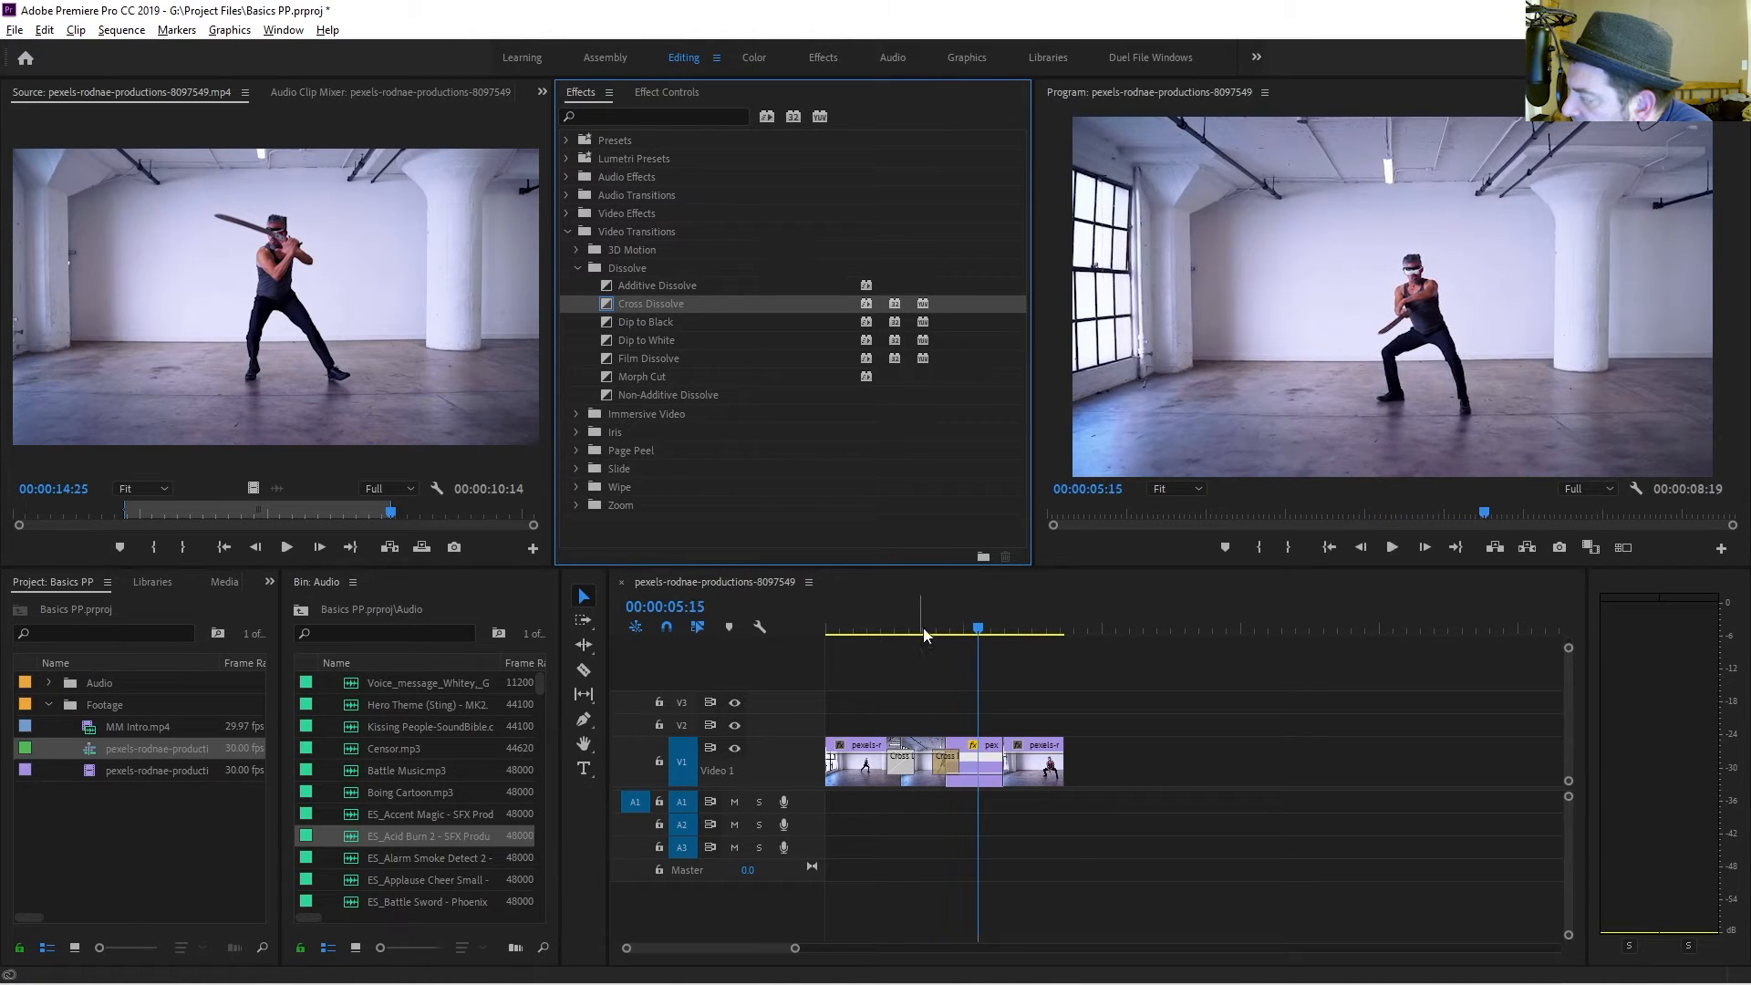
{"action": "left_click", "coordinate": [932, 628]}
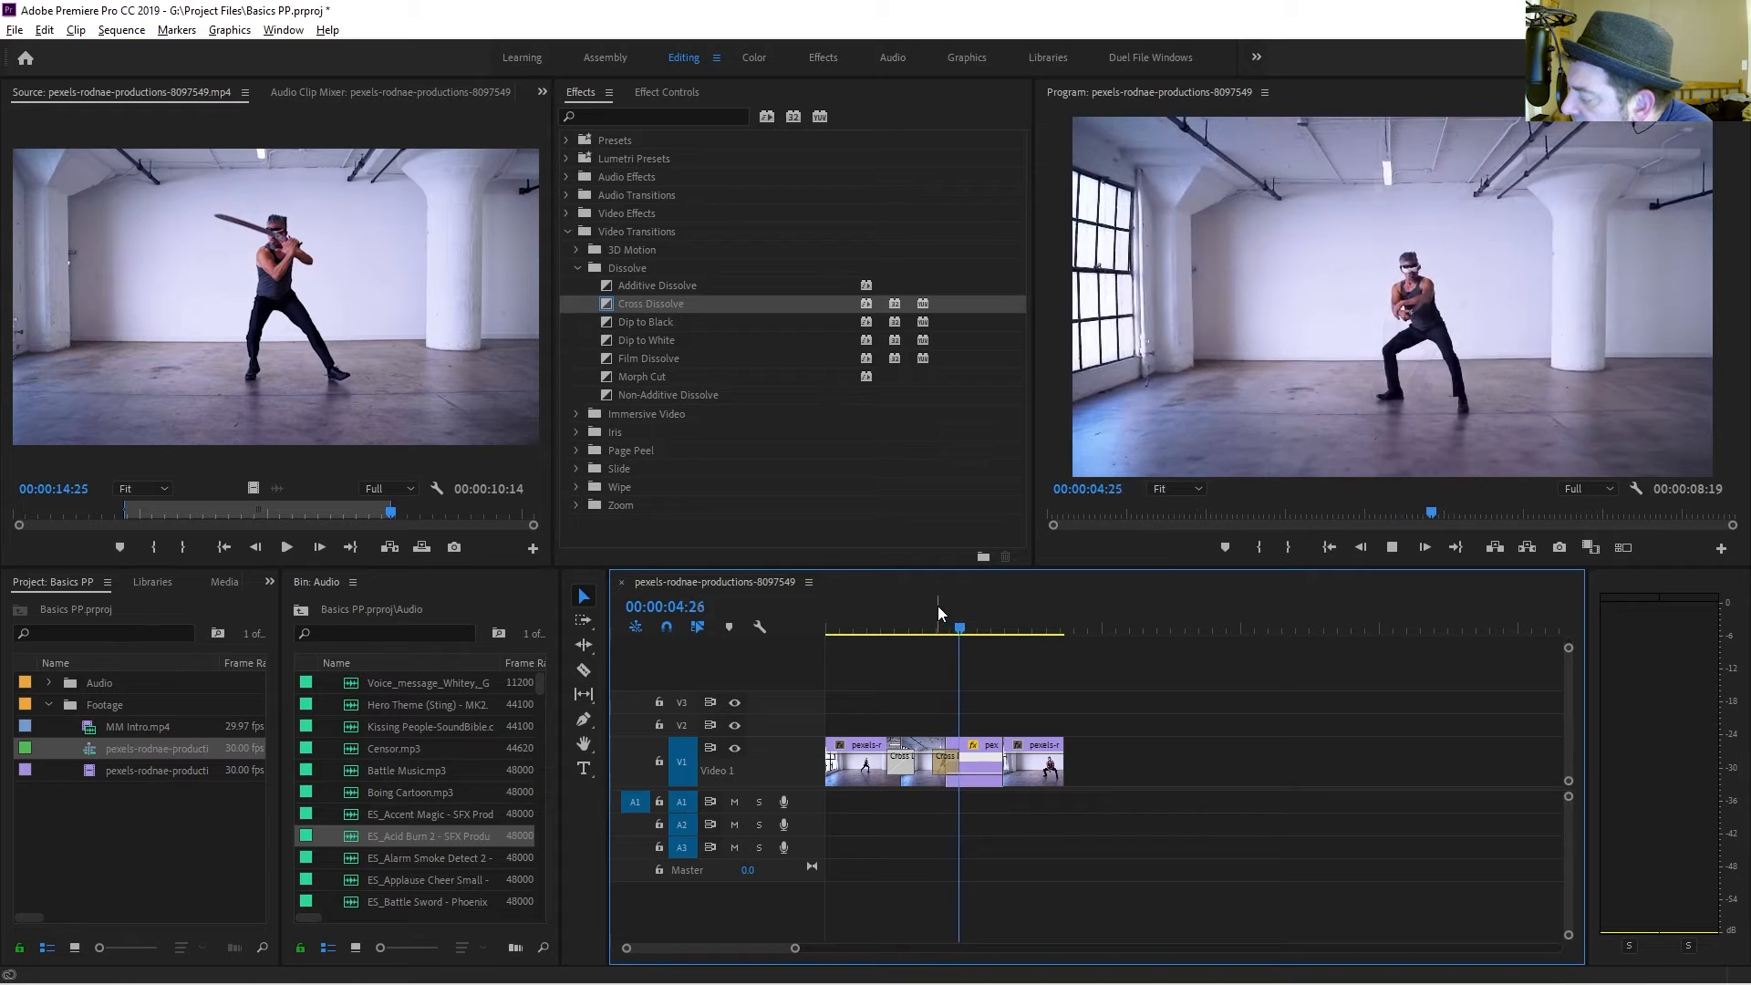
{"action": "key", "text": "space"}
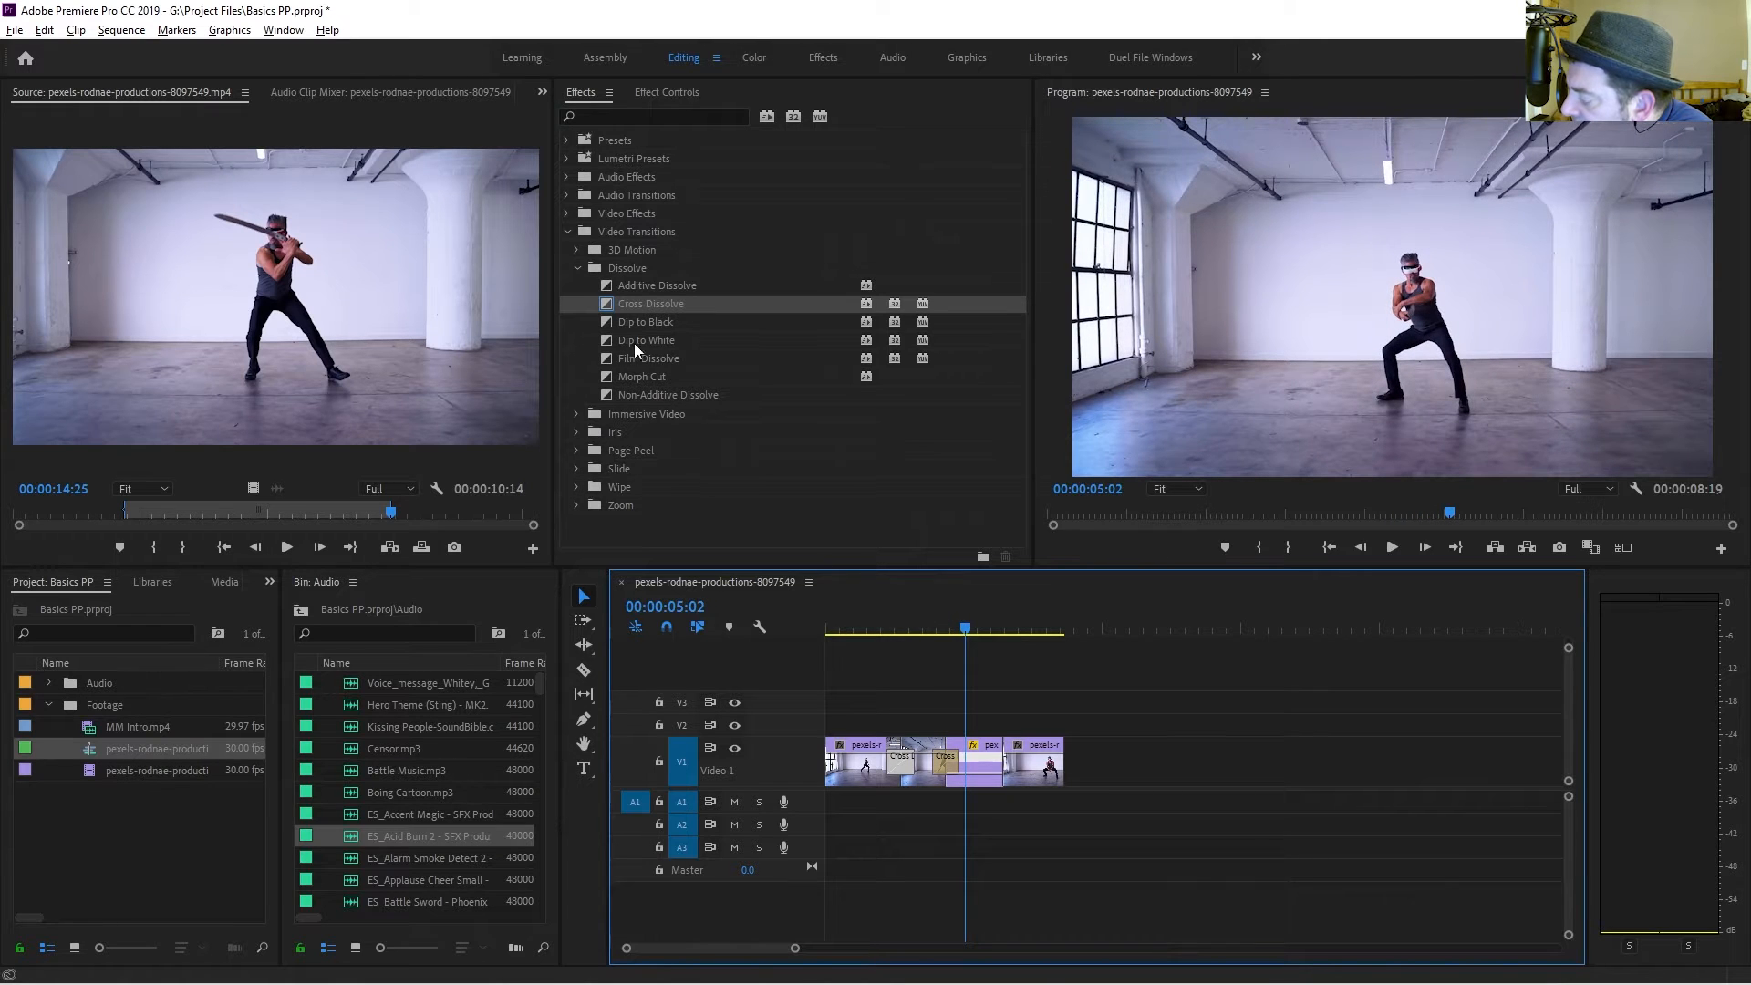
Apply a Morph Cut transition at the edit before the final clip and play it back.
{"action": "left_click_drag", "start_coordinate": [650, 378], "coordinate": [1013, 773]}
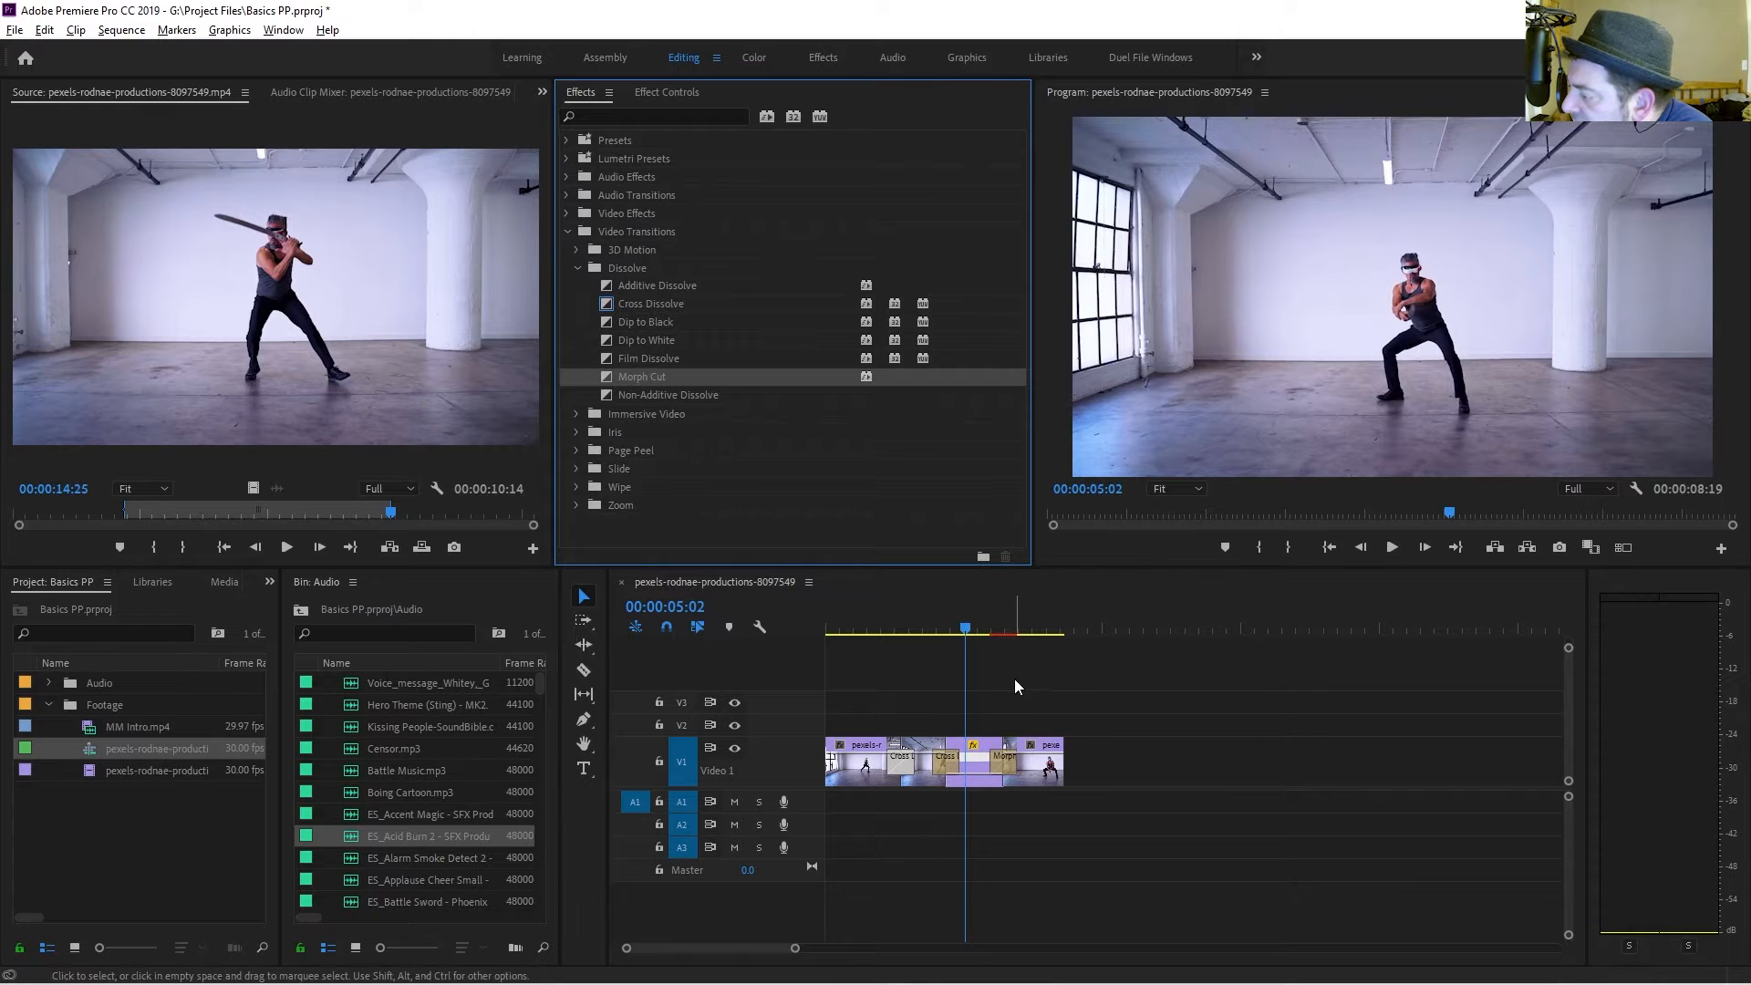
{"action": "key", "text": "space"}
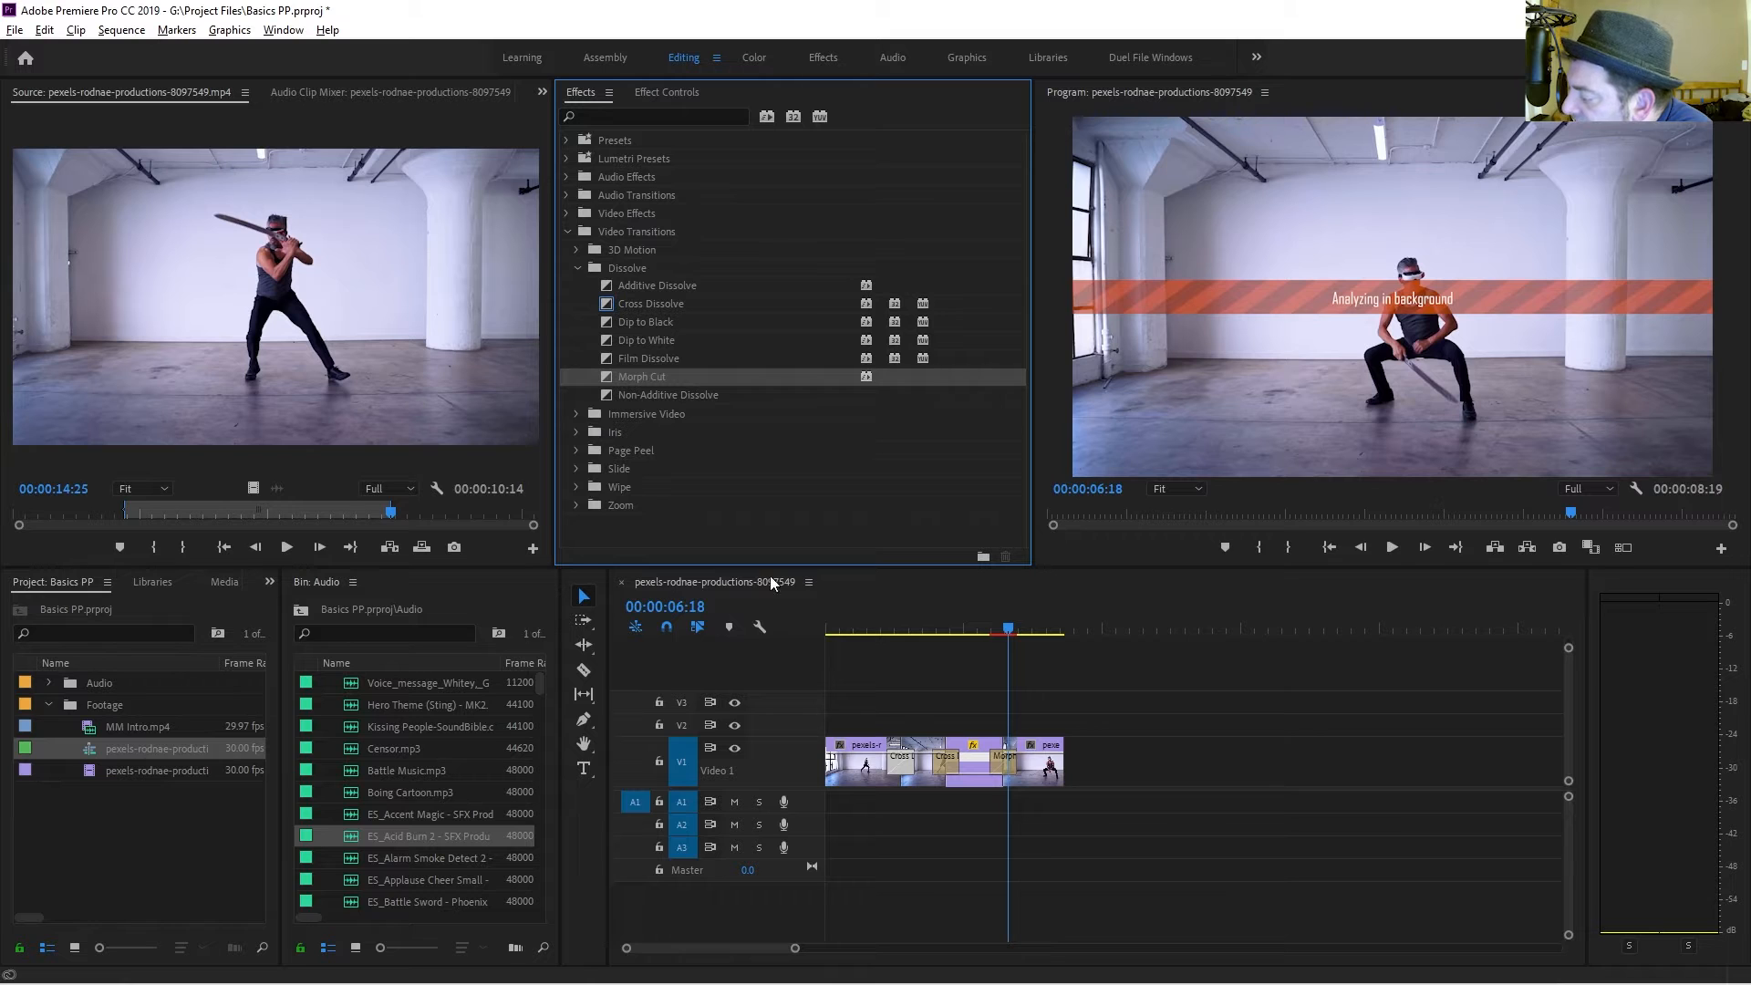
{"action": "mouse_move", "coordinate": [1014, 628]}
{"action": "left_mouse_down"}
{"action": "mouse_move", "coordinate": [895, 637]}
{"action": "mouse_move", "coordinate": [1011, 648]}
{"action": "left_mouse_up"}
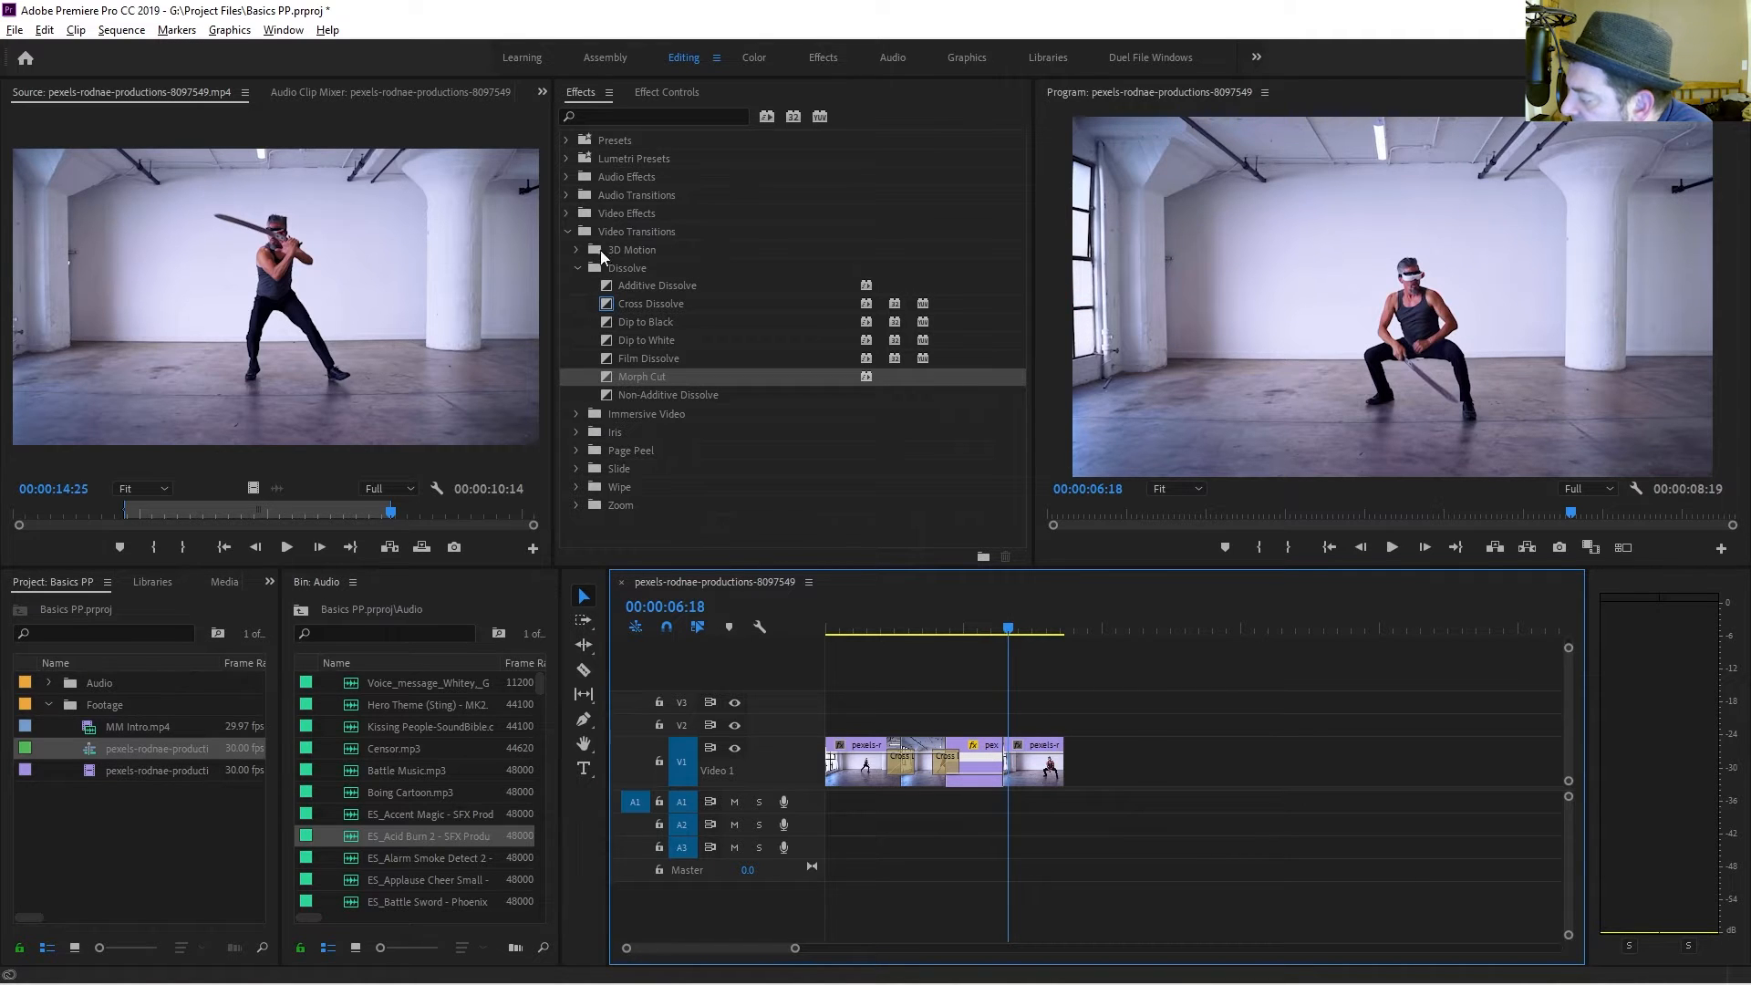
Apply the Lighting Effects video effect from Adjust to the final clip and open its effect settings.
{"action": "left_click", "coordinate": [577, 267]}
{"action": "left_click", "coordinate": [567, 231]}
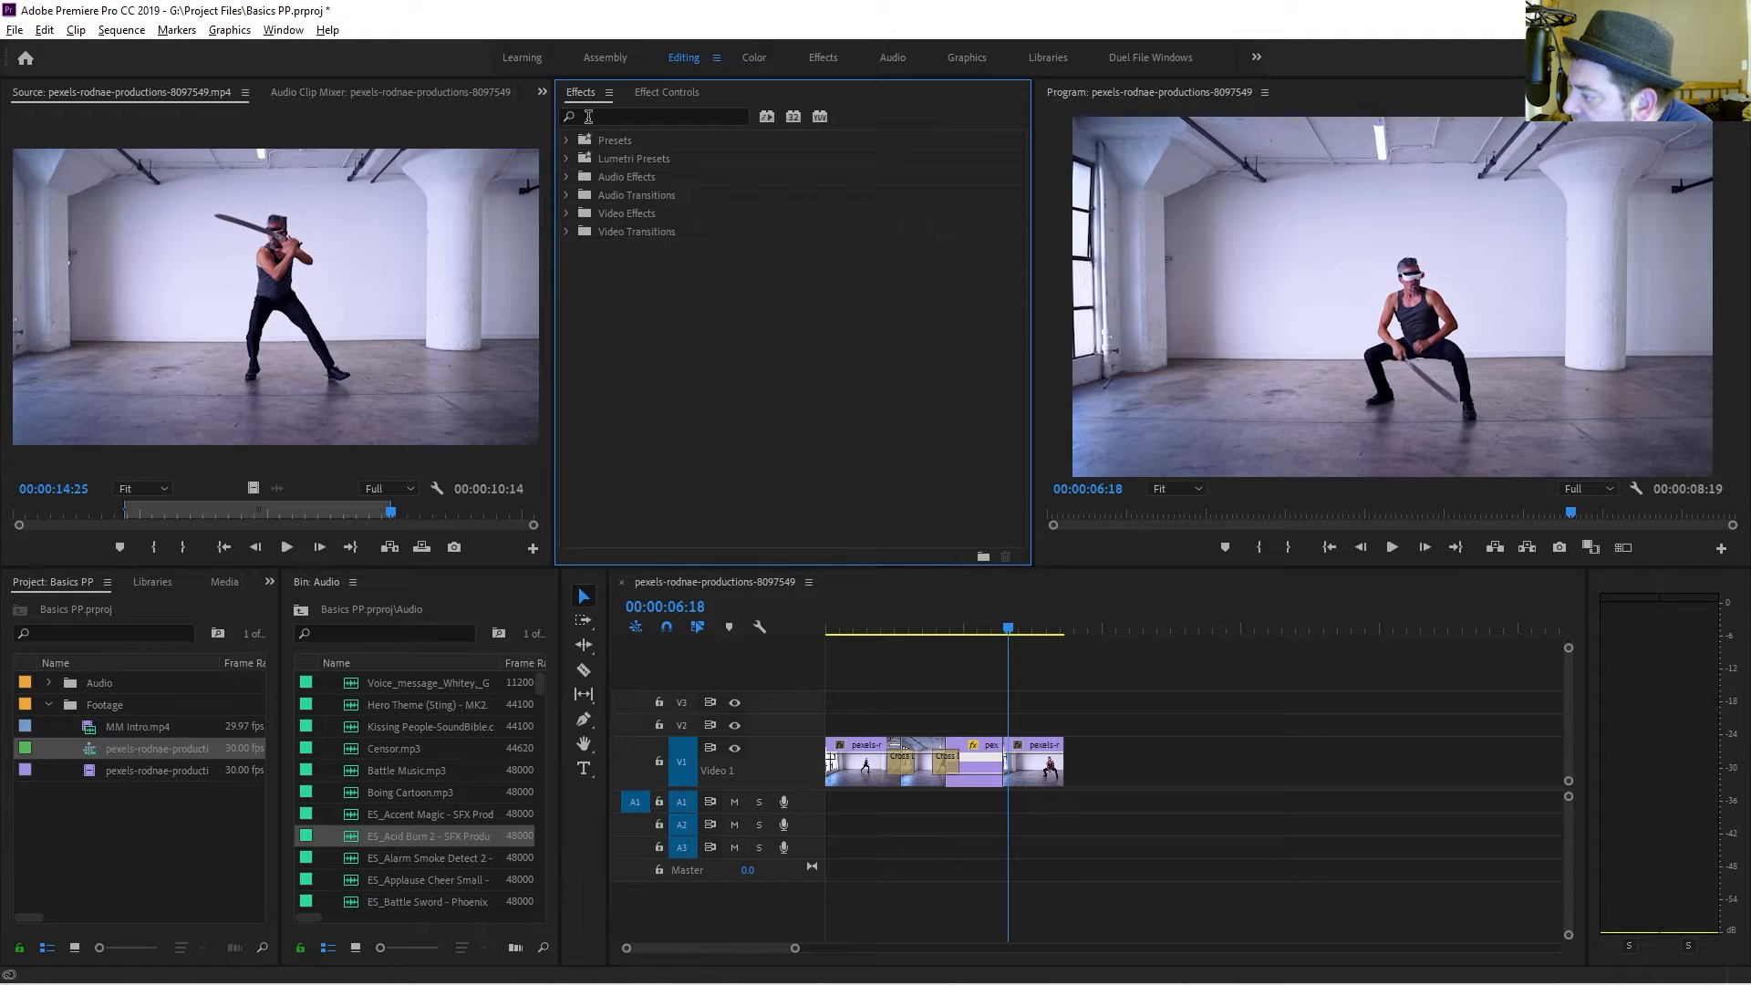
{"action": "left_click", "coordinate": [569, 214]}
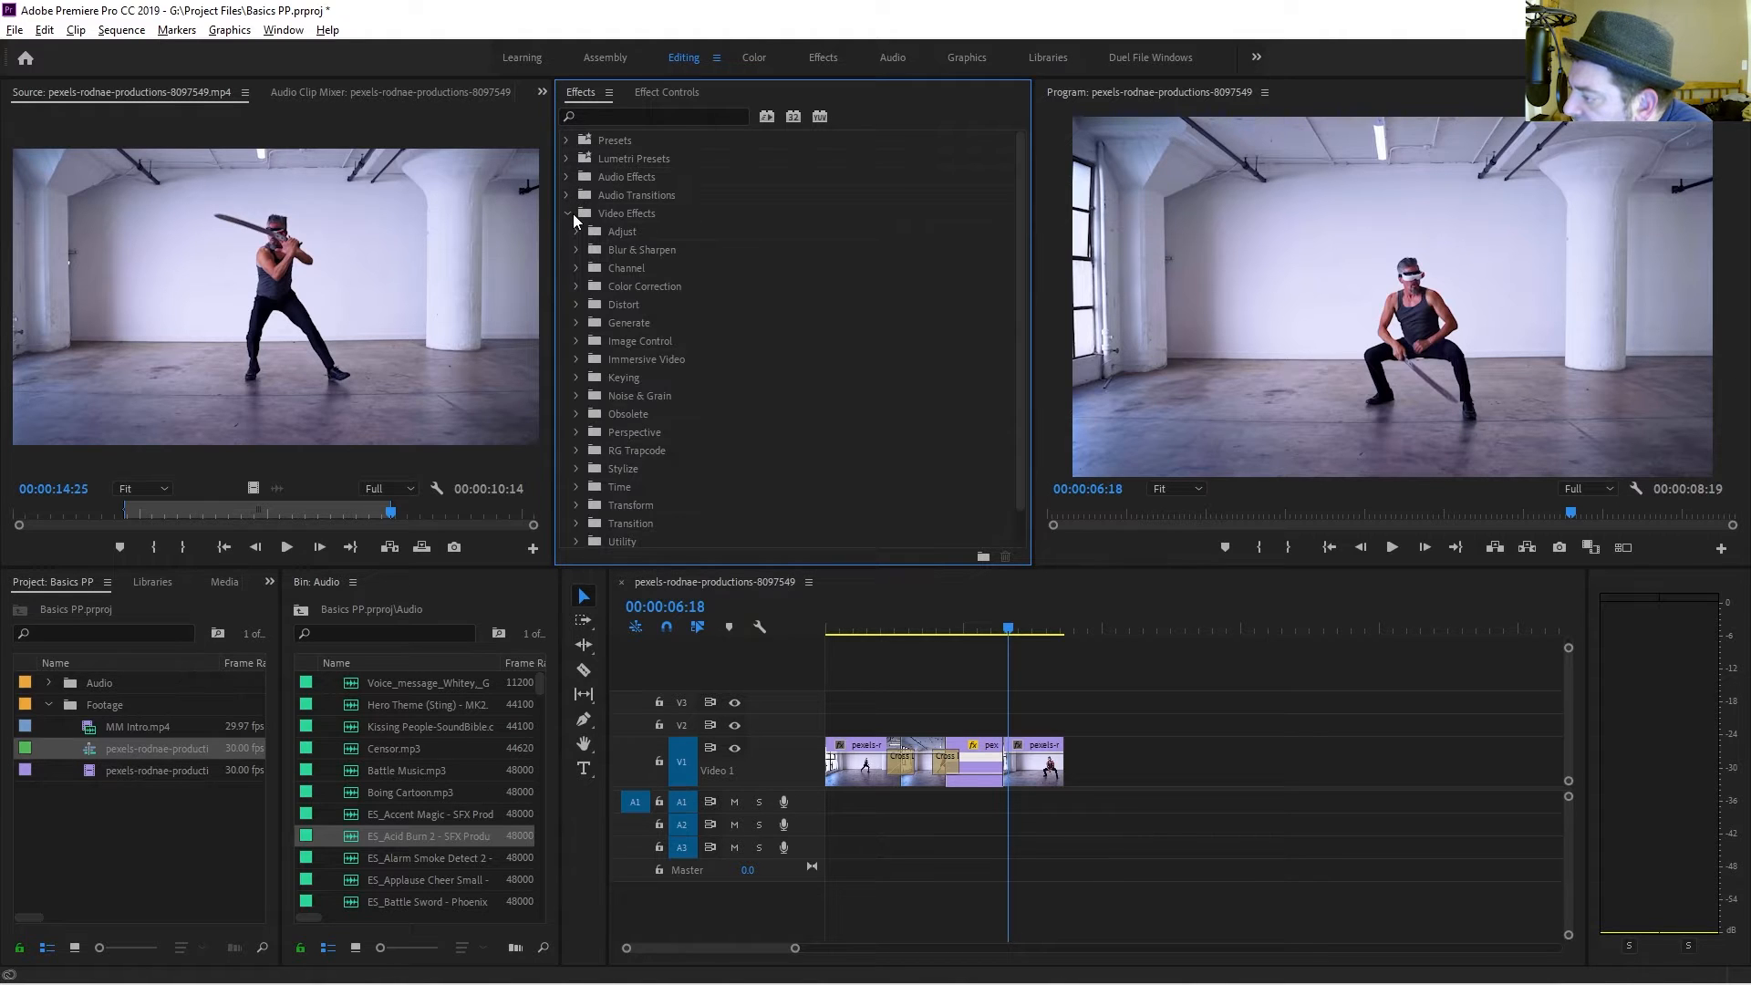
{"action": "left_click", "coordinate": [1021, 616]}
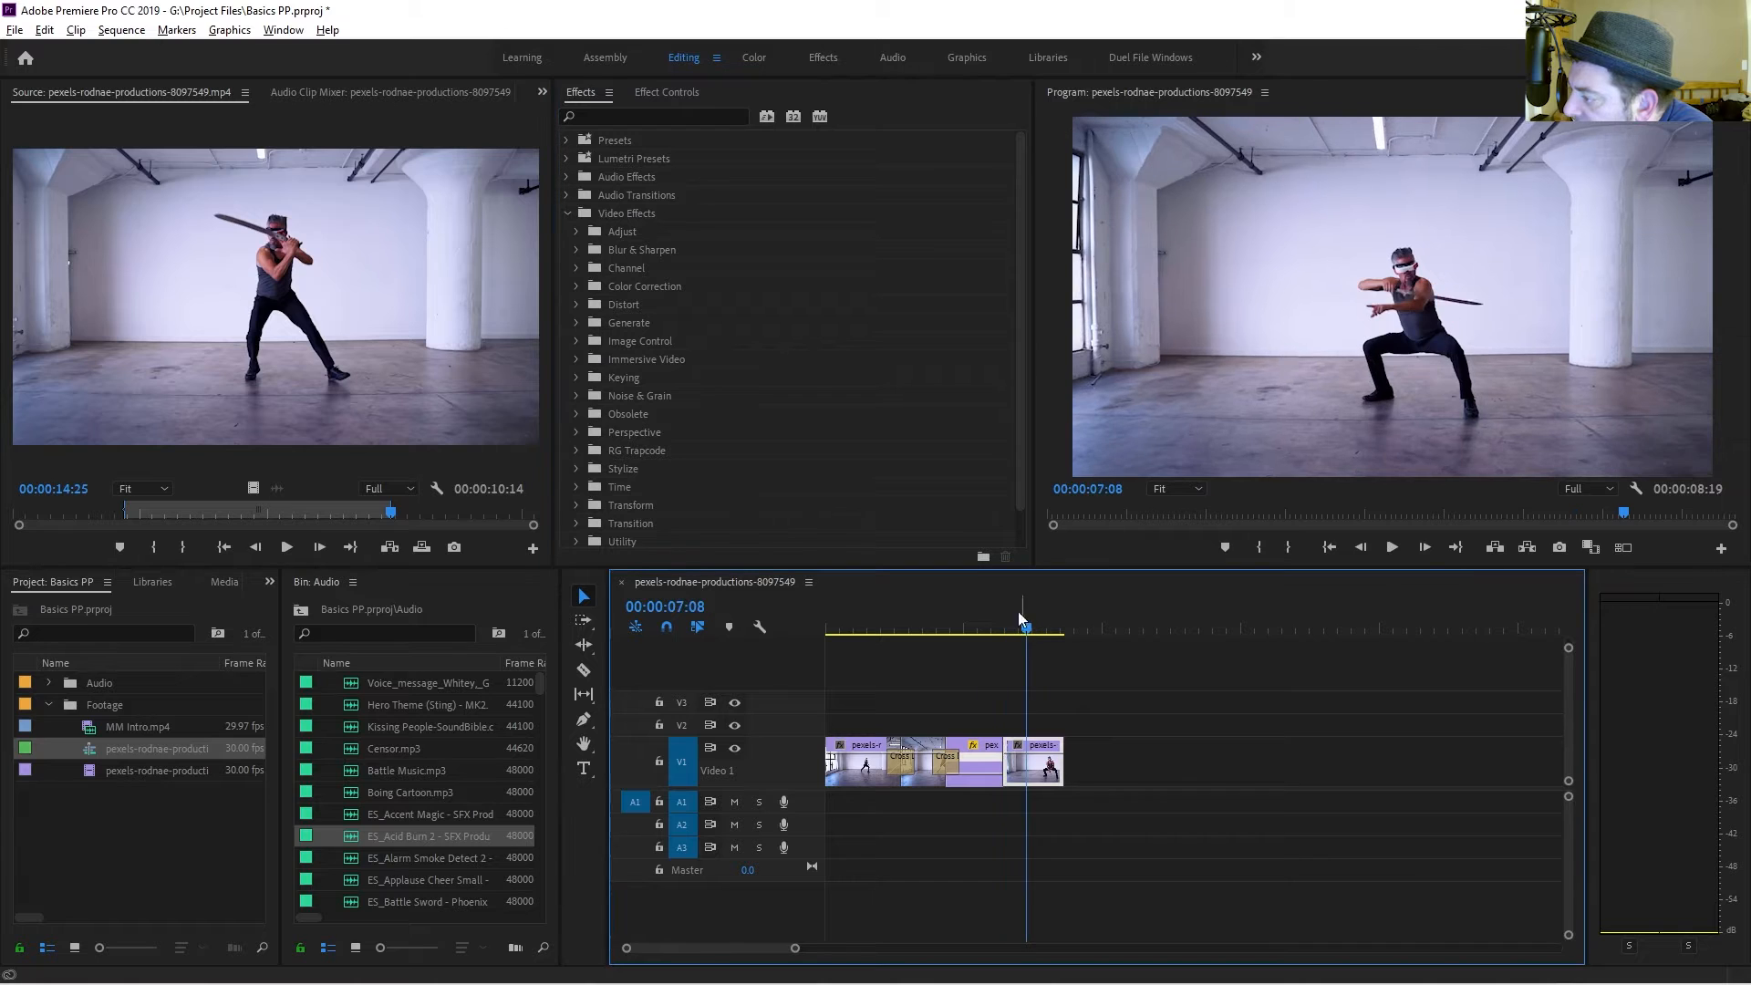
{"action": "left_click", "coordinate": [577, 231]}
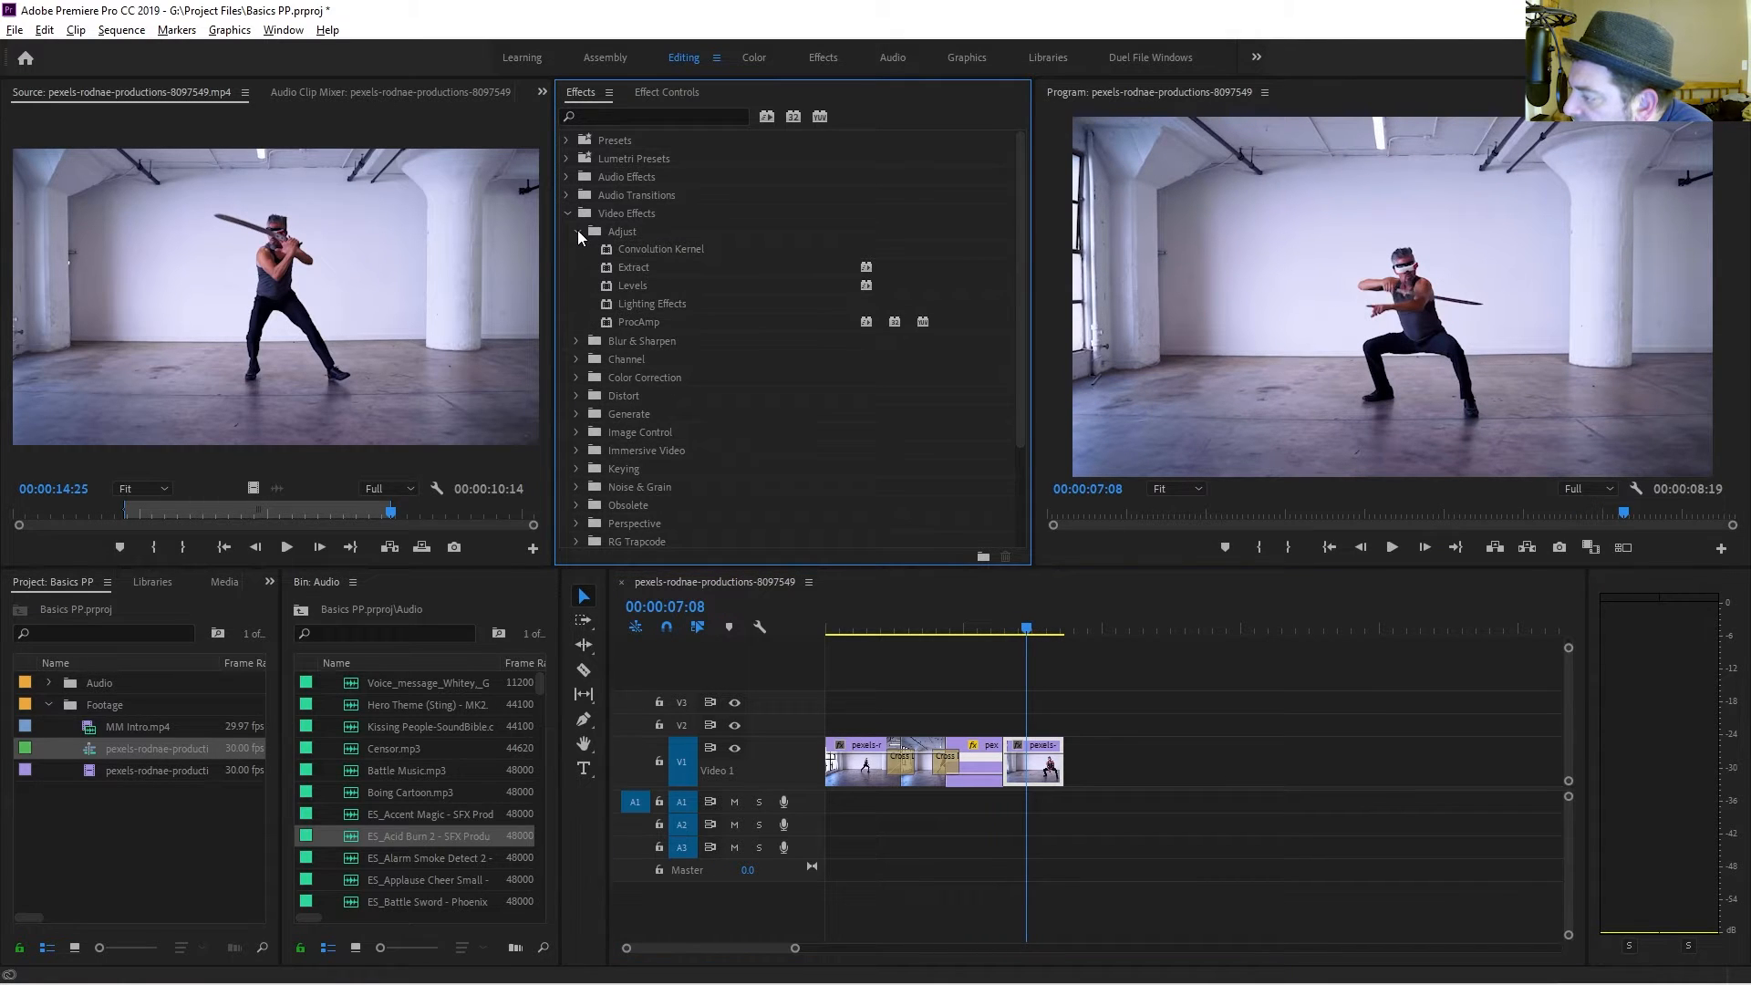
{"action": "left_click_drag", "start_coordinate": [638, 301], "coordinate": [1030, 760]}
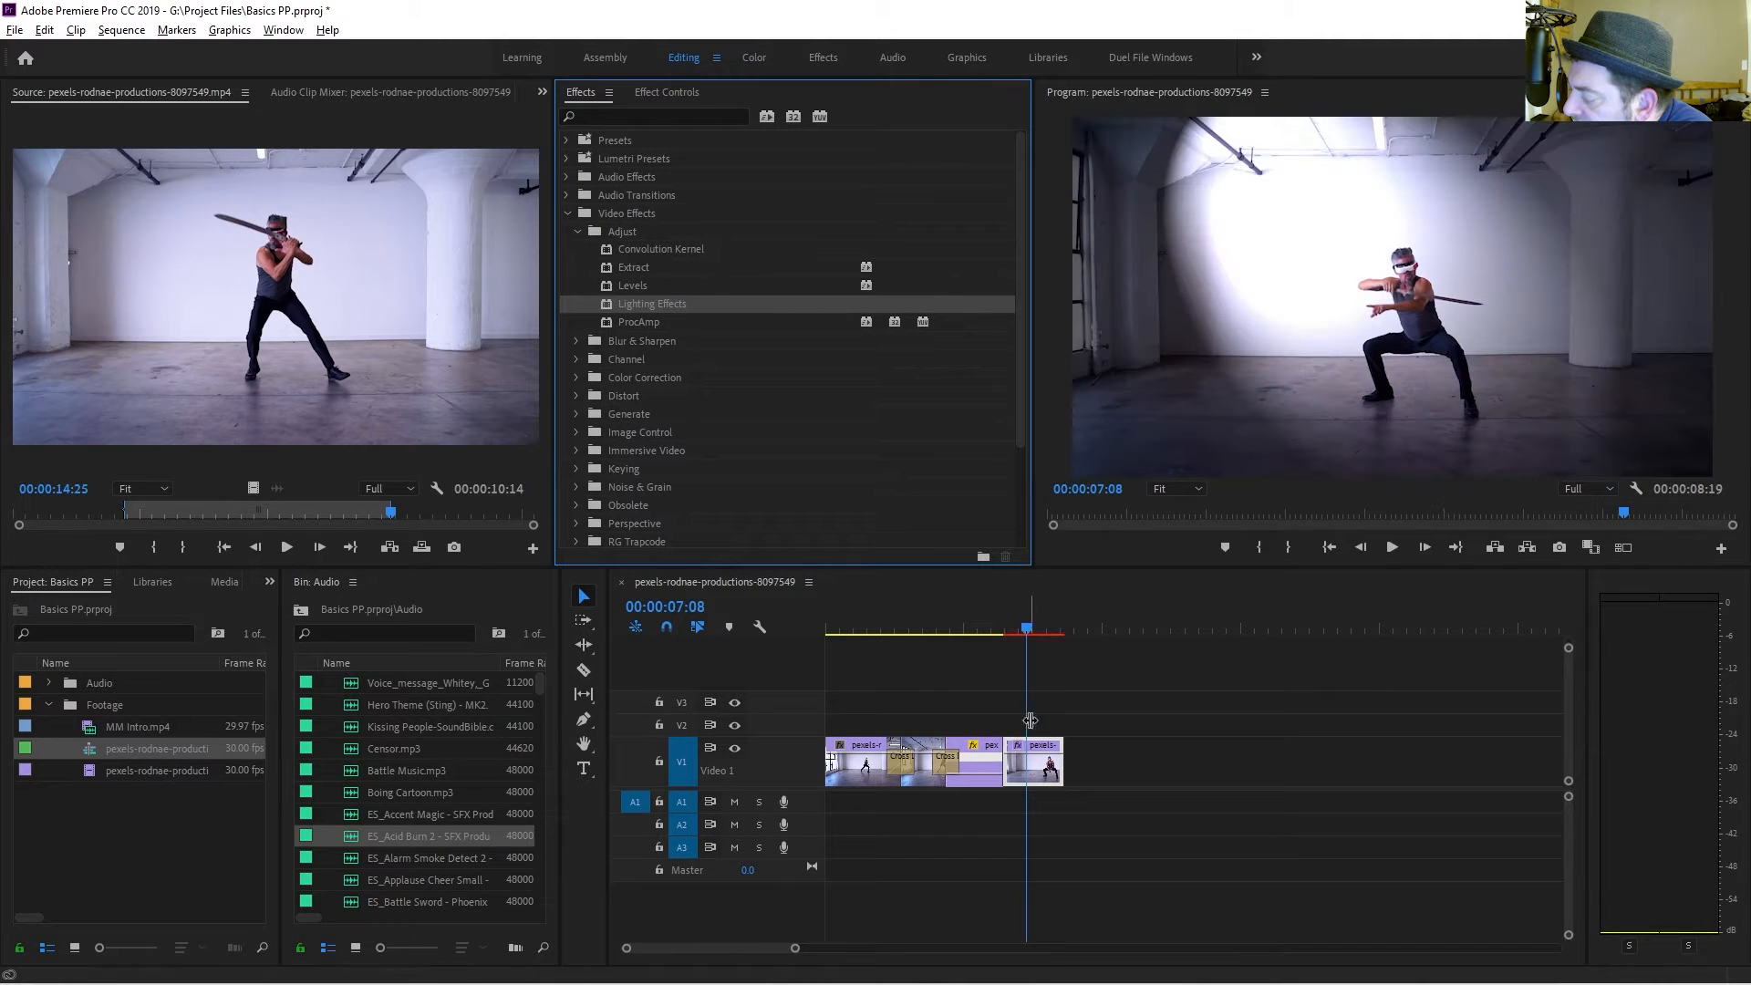
{"action": "left_click", "coordinate": [686, 93]}
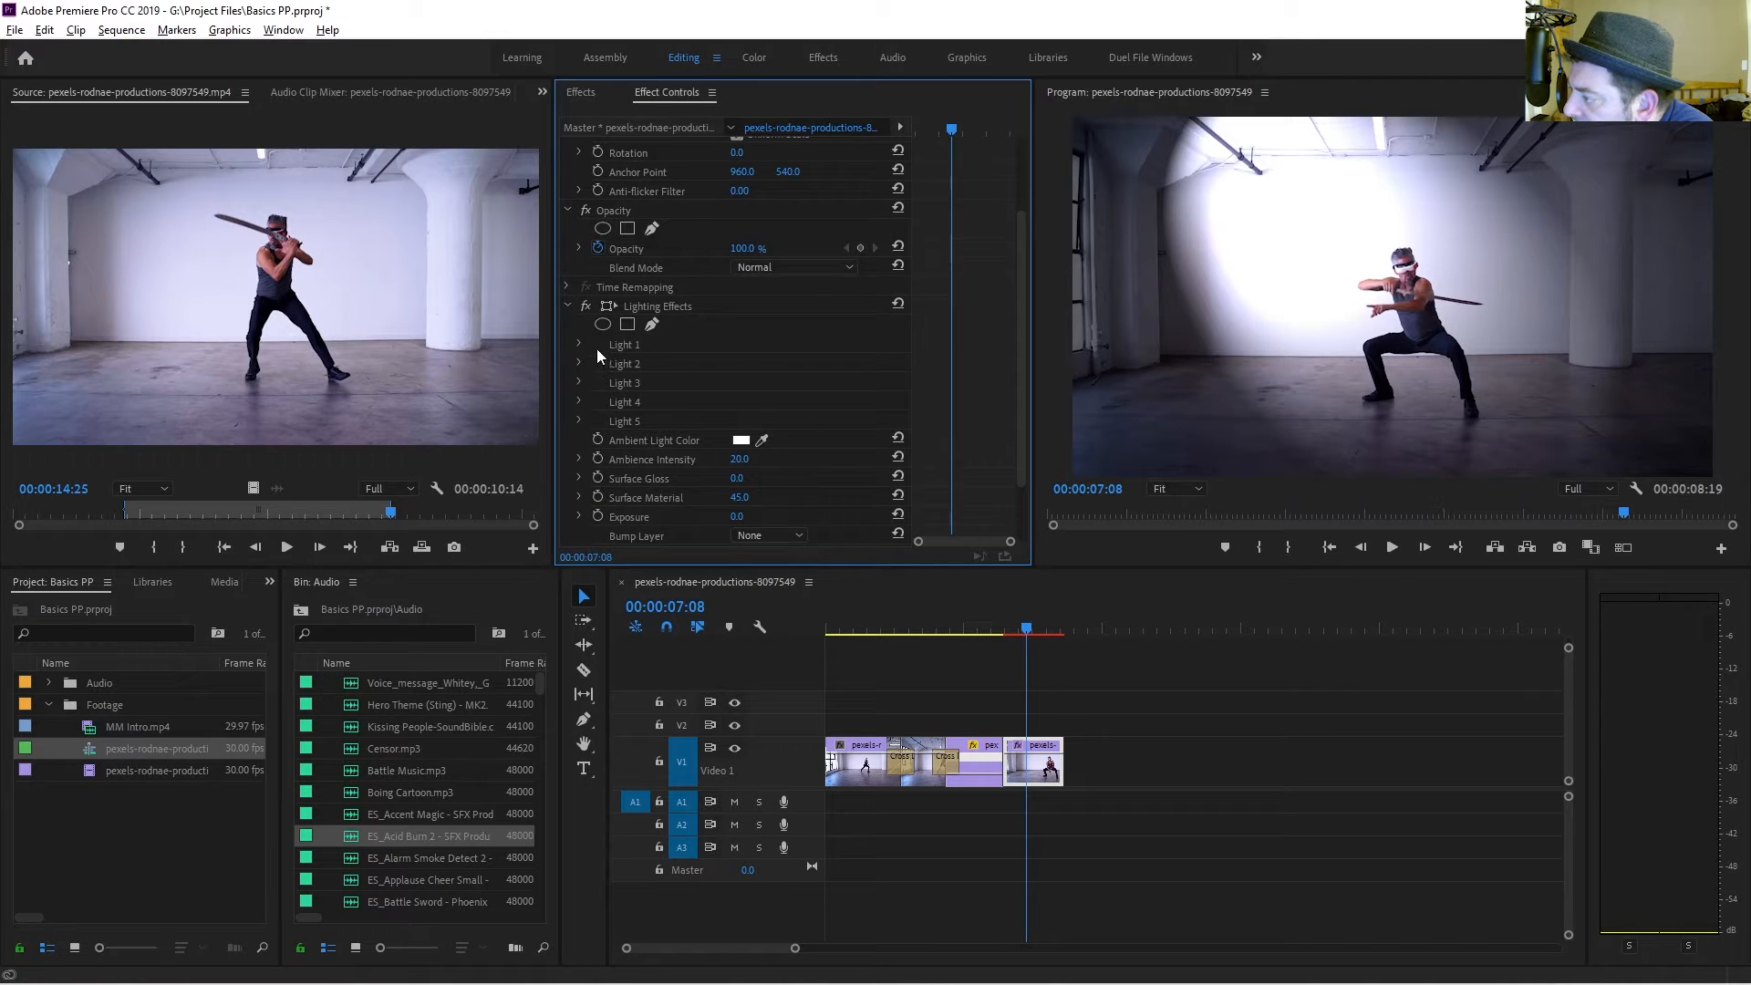
{"action": "scroll", "coordinate": [719, 414], "scroll_direction": "down", "scroll_amount": 2}
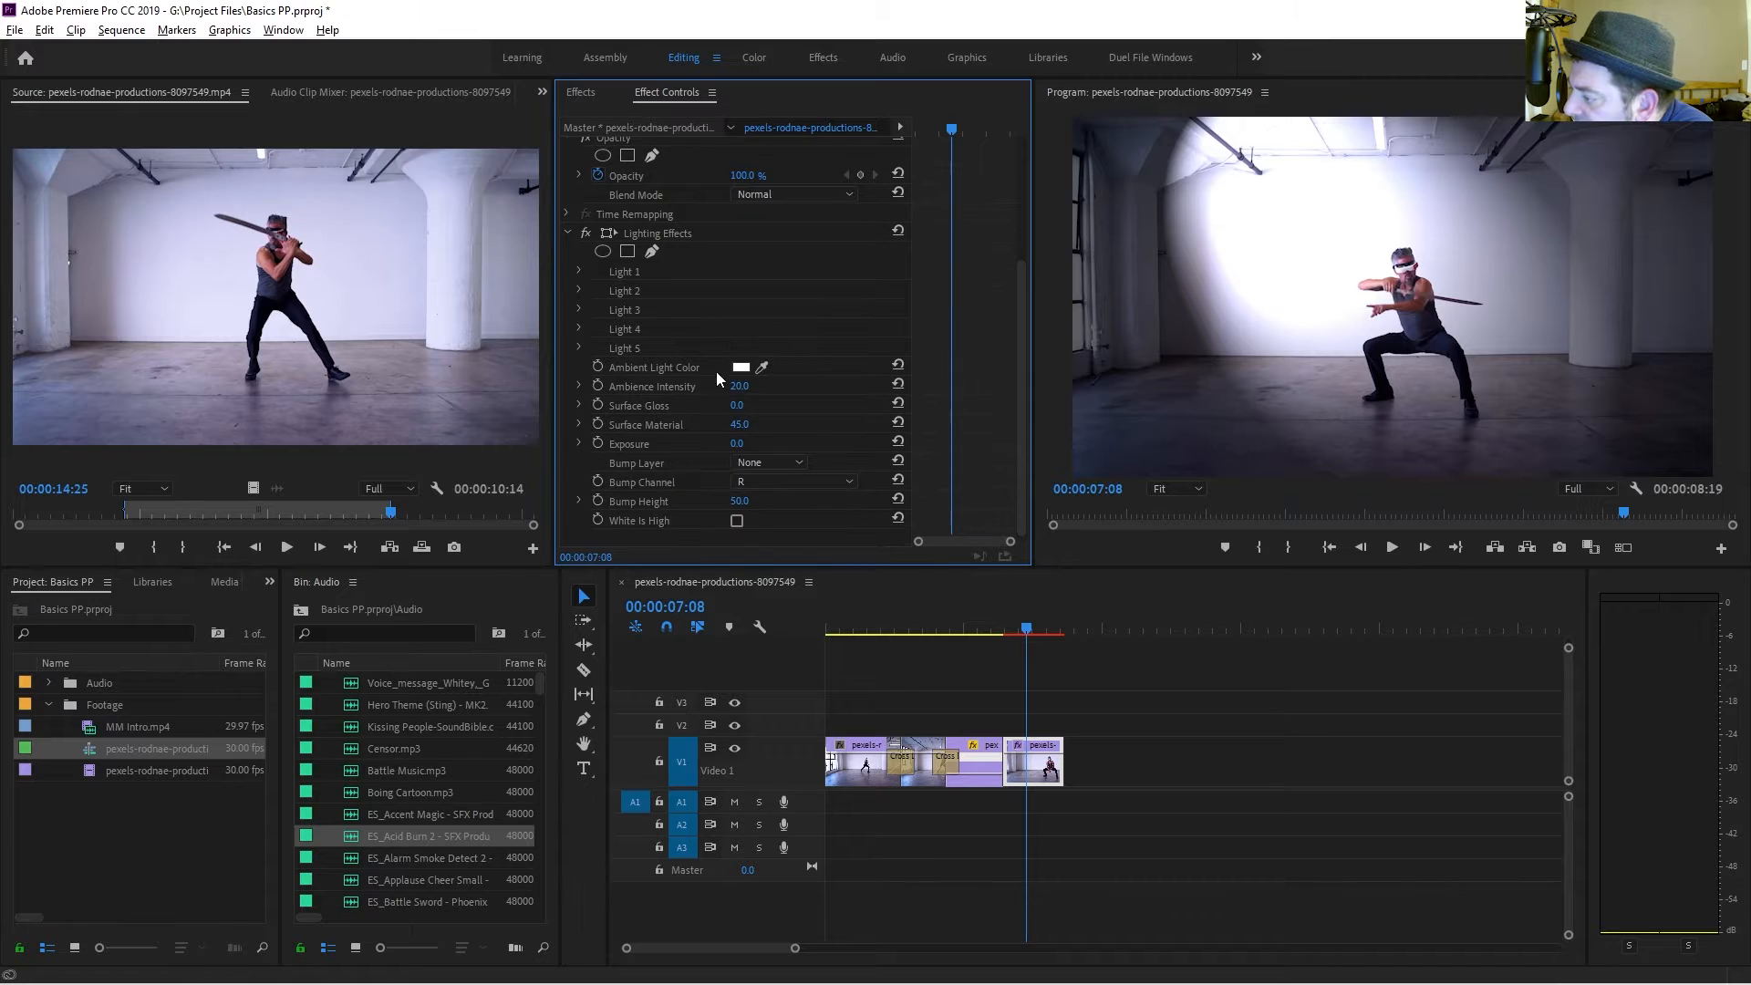
Set the Lighting Effects ambient light color to green 257111.
{"action": "left_click", "coordinate": [740, 367]}
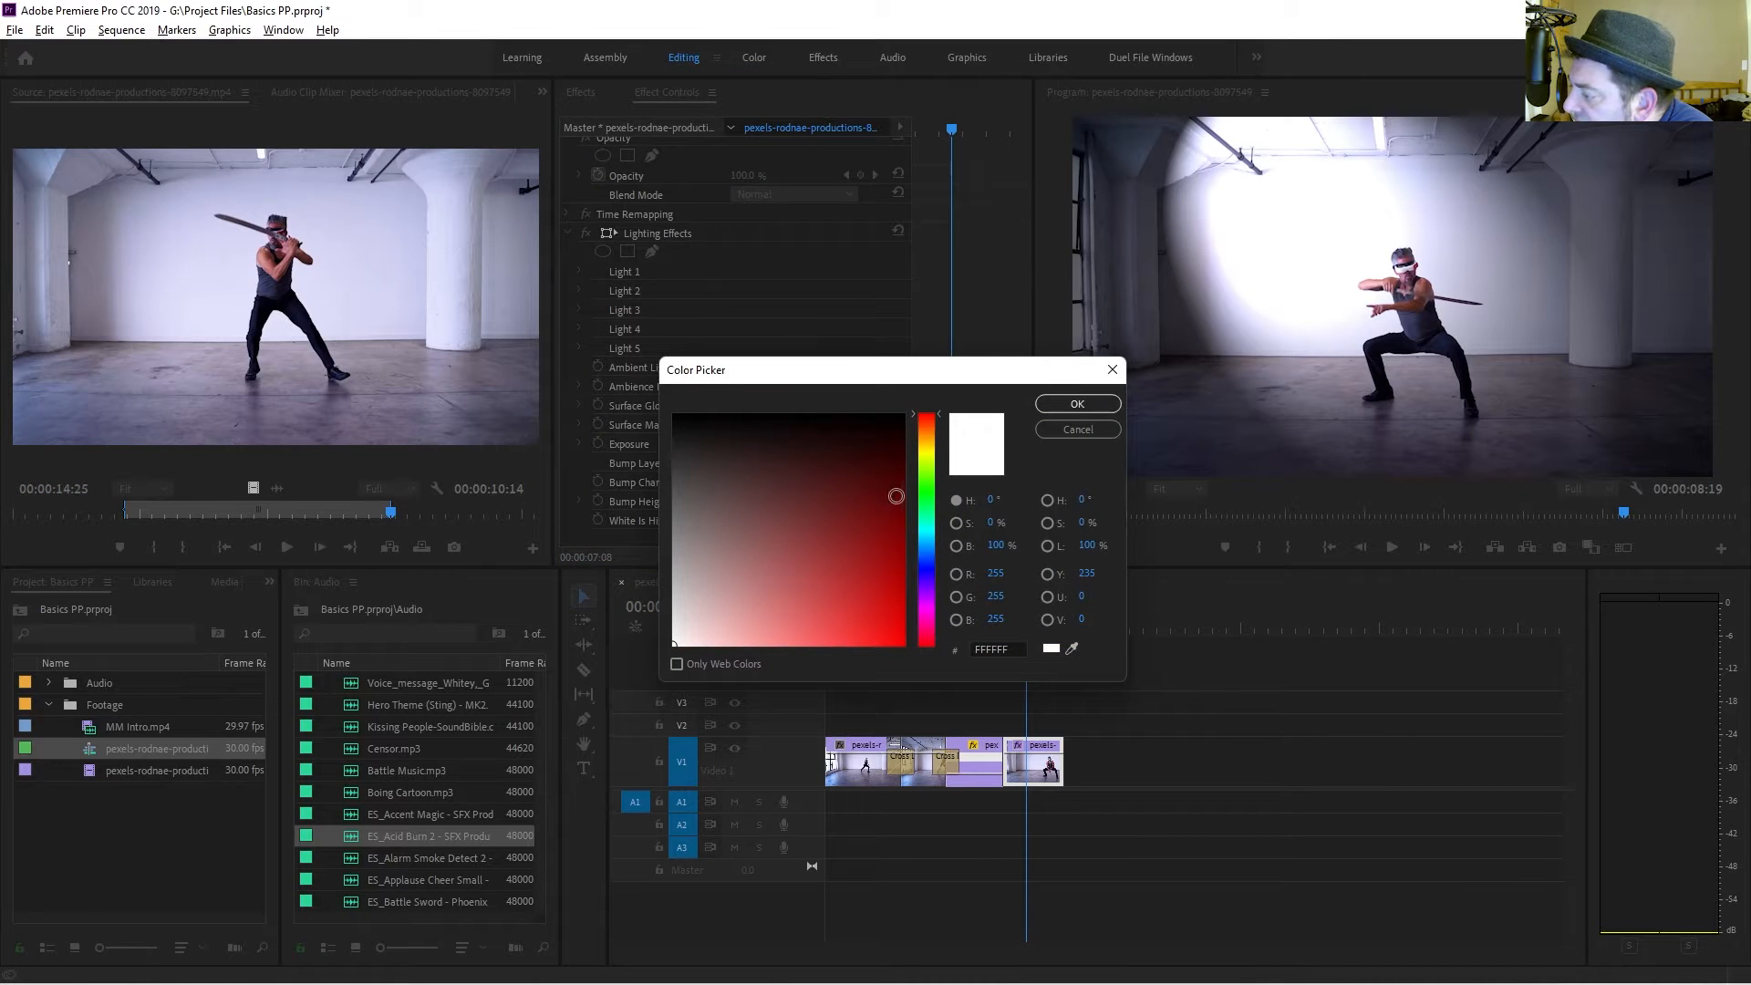
{"action": "left_click", "coordinate": [925, 482]}
{"action": "left_click", "coordinate": [870, 516]}
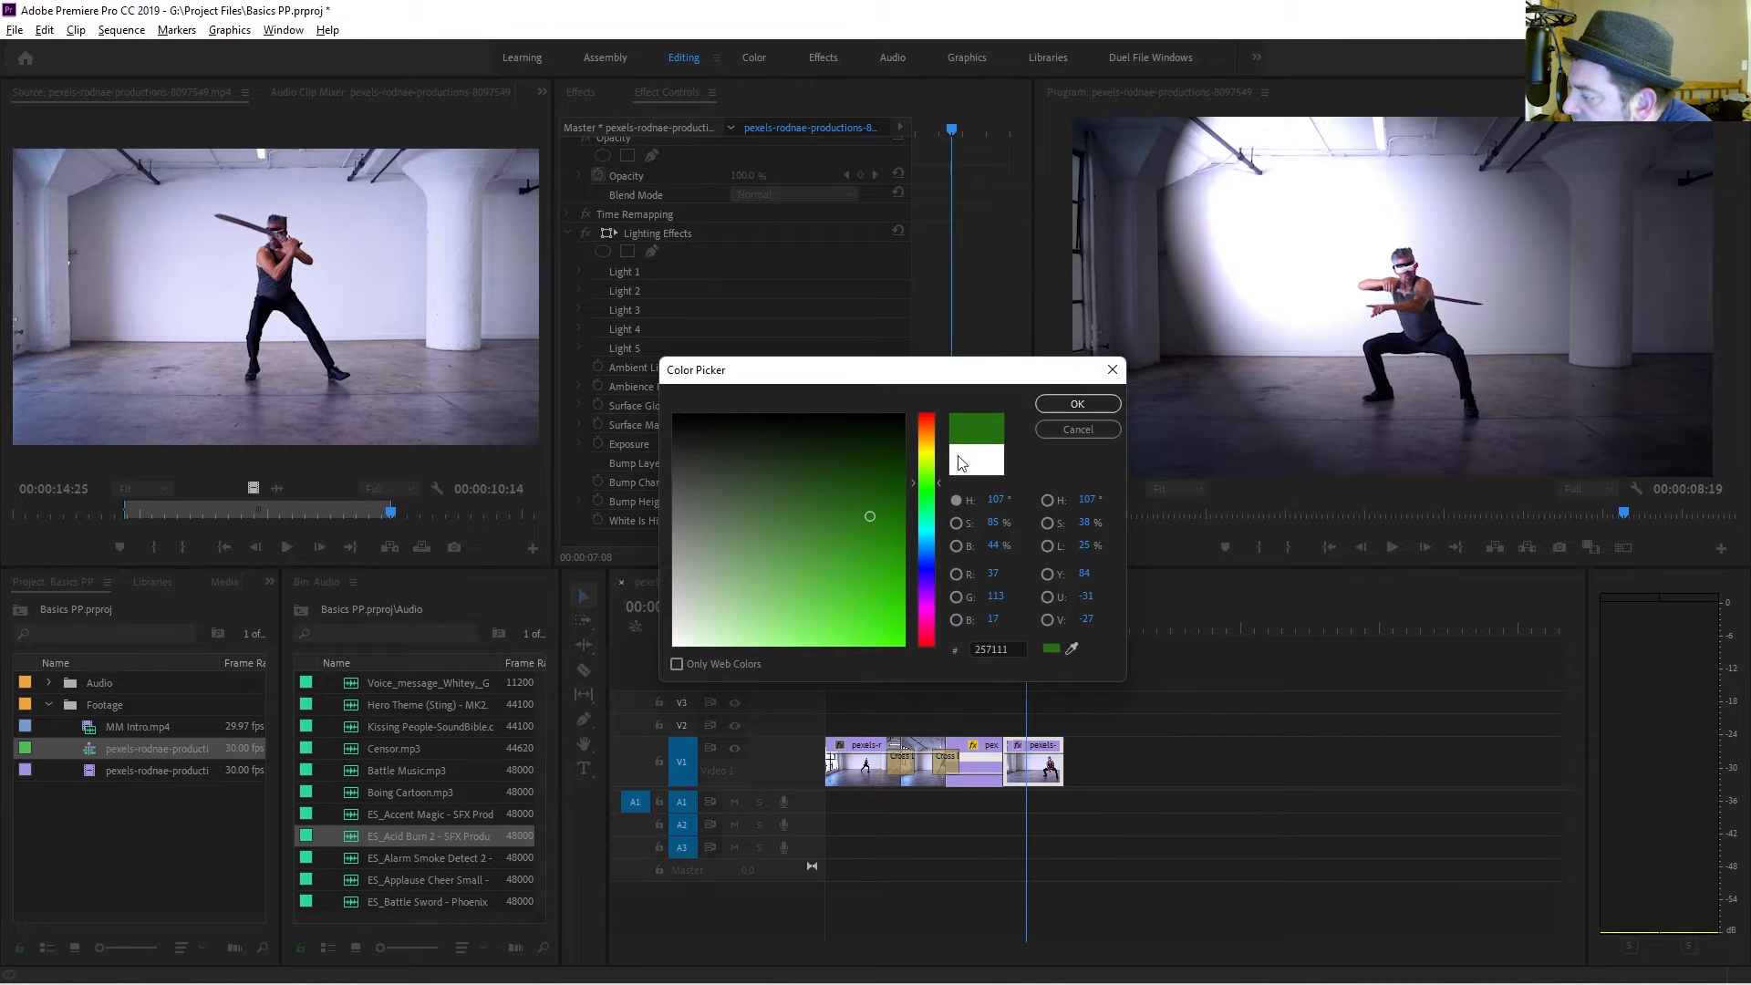
{"action": "left_click", "coordinate": [1076, 404]}
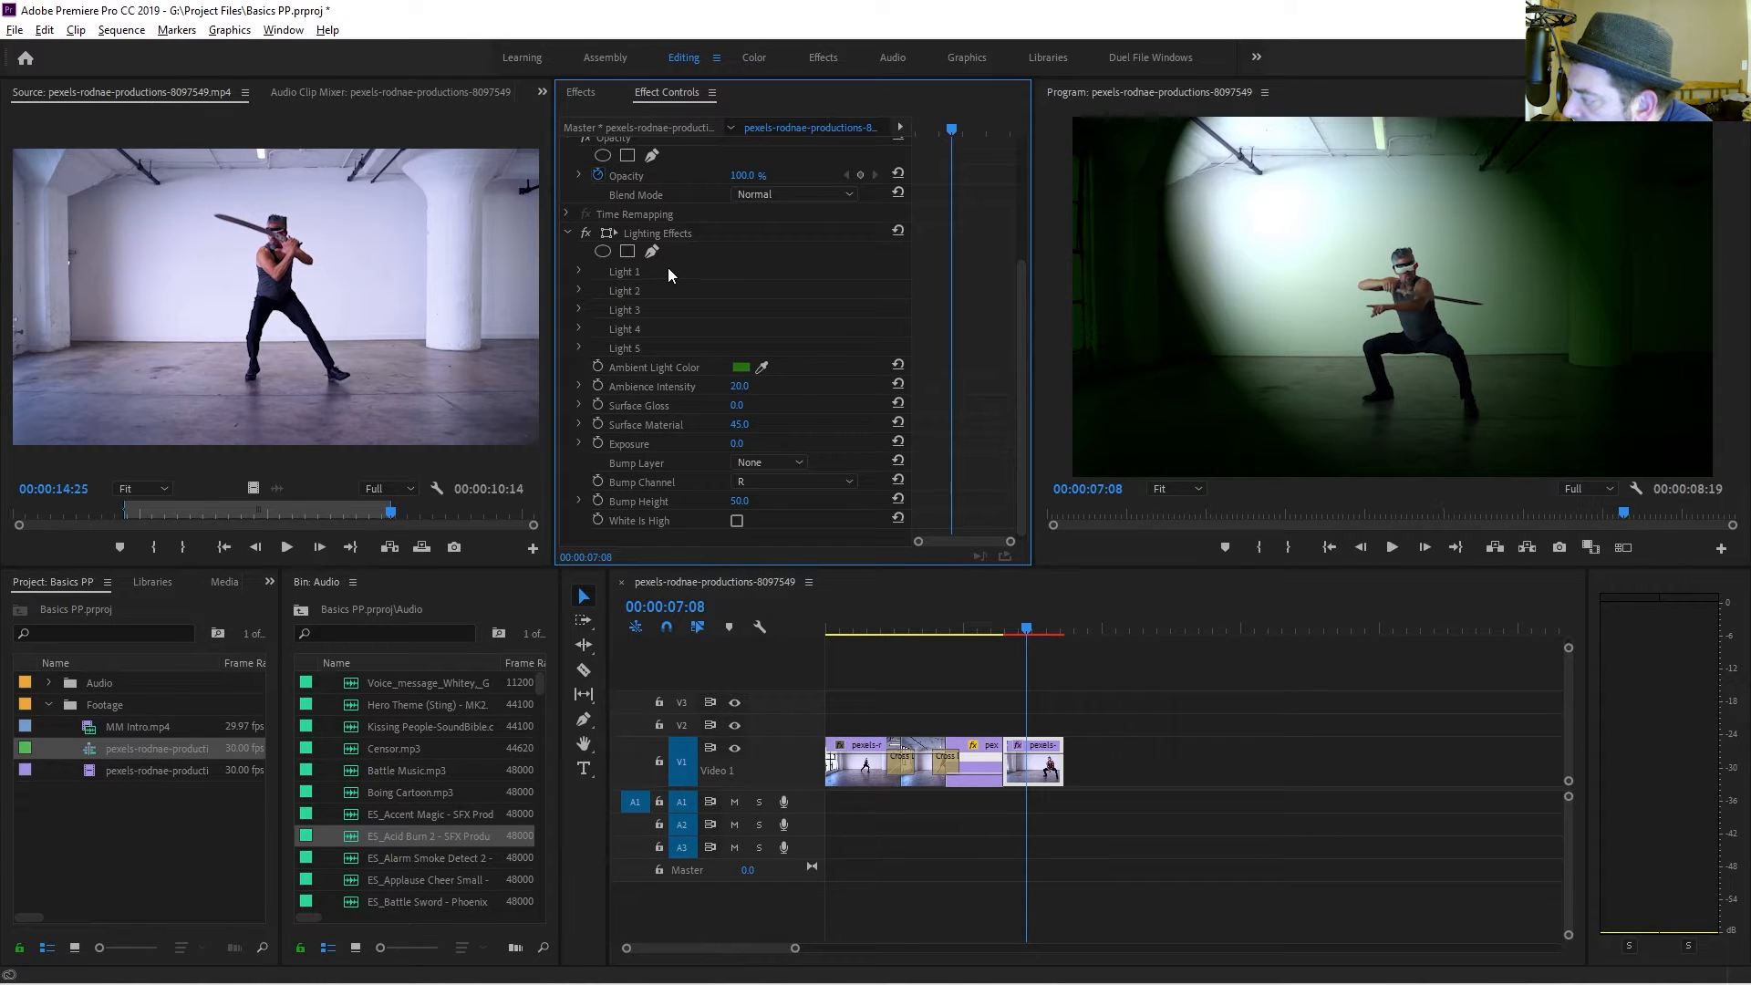
Adjust the Lighting Effects ambience intensity, surface material, exposure and bump height values.
{"action": "left_click_drag", "start_coordinate": [740, 386], "coordinate": [776, 443]}
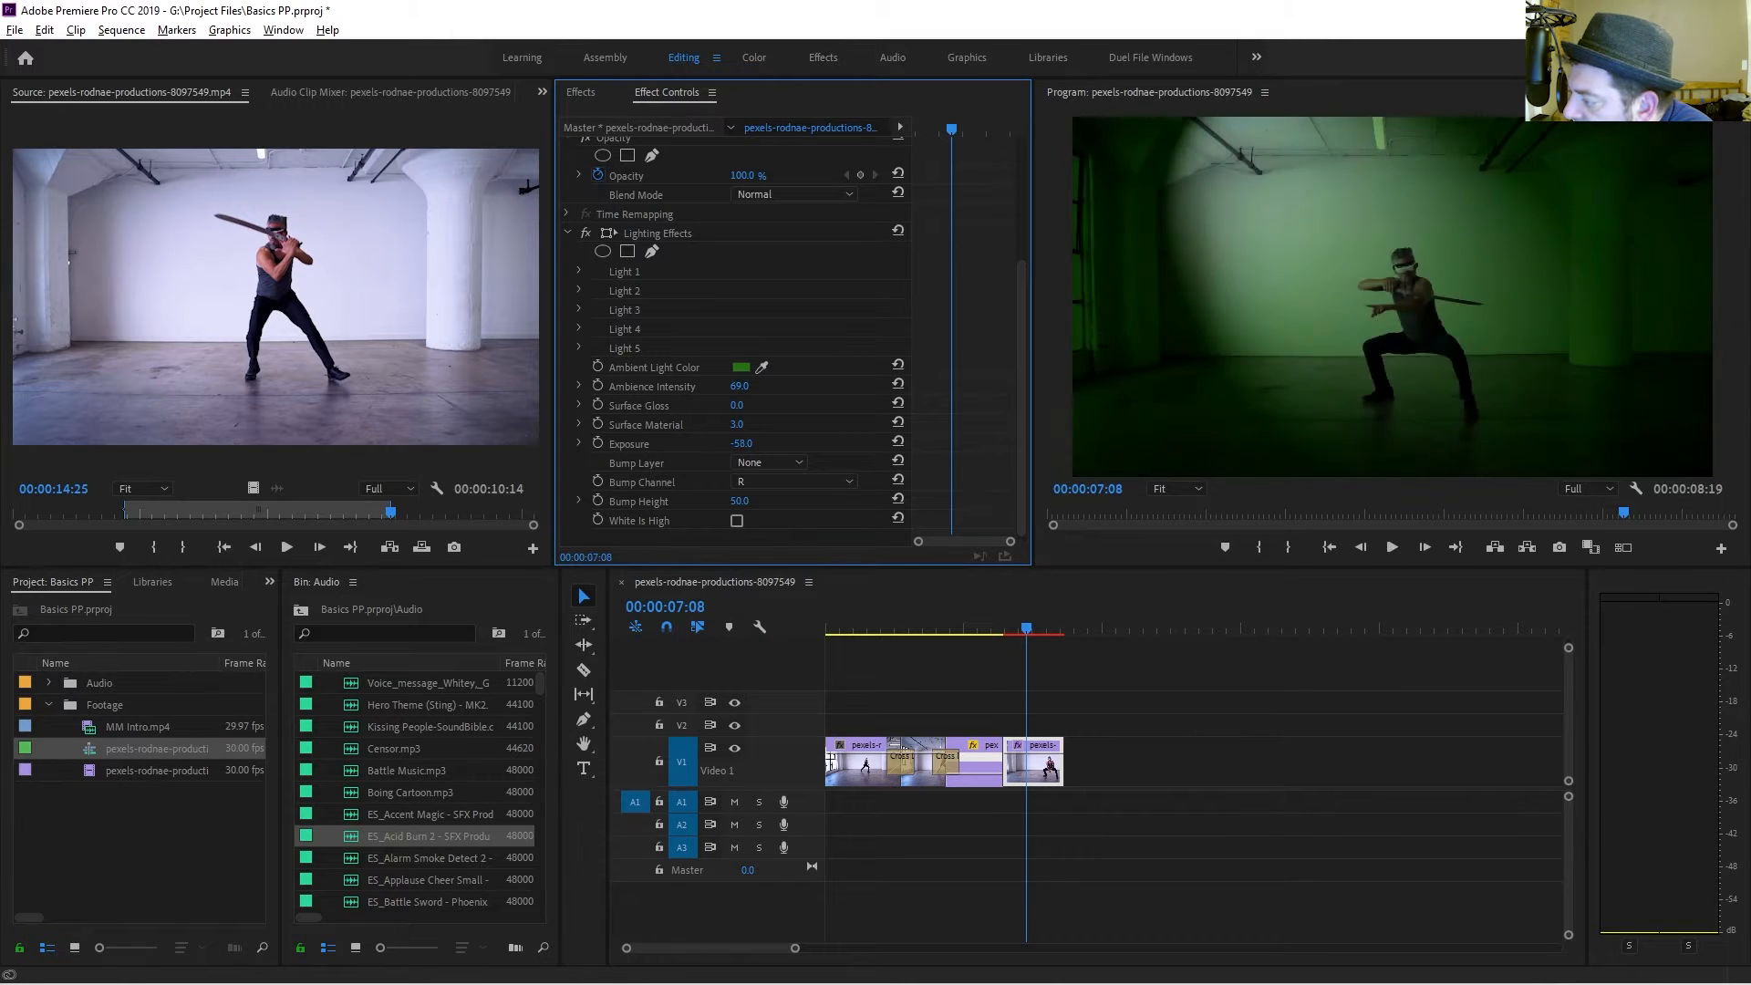
{"action": "scroll", "coordinate": [703, 428], "scroll_direction": "down", "scroll_amount": 1}
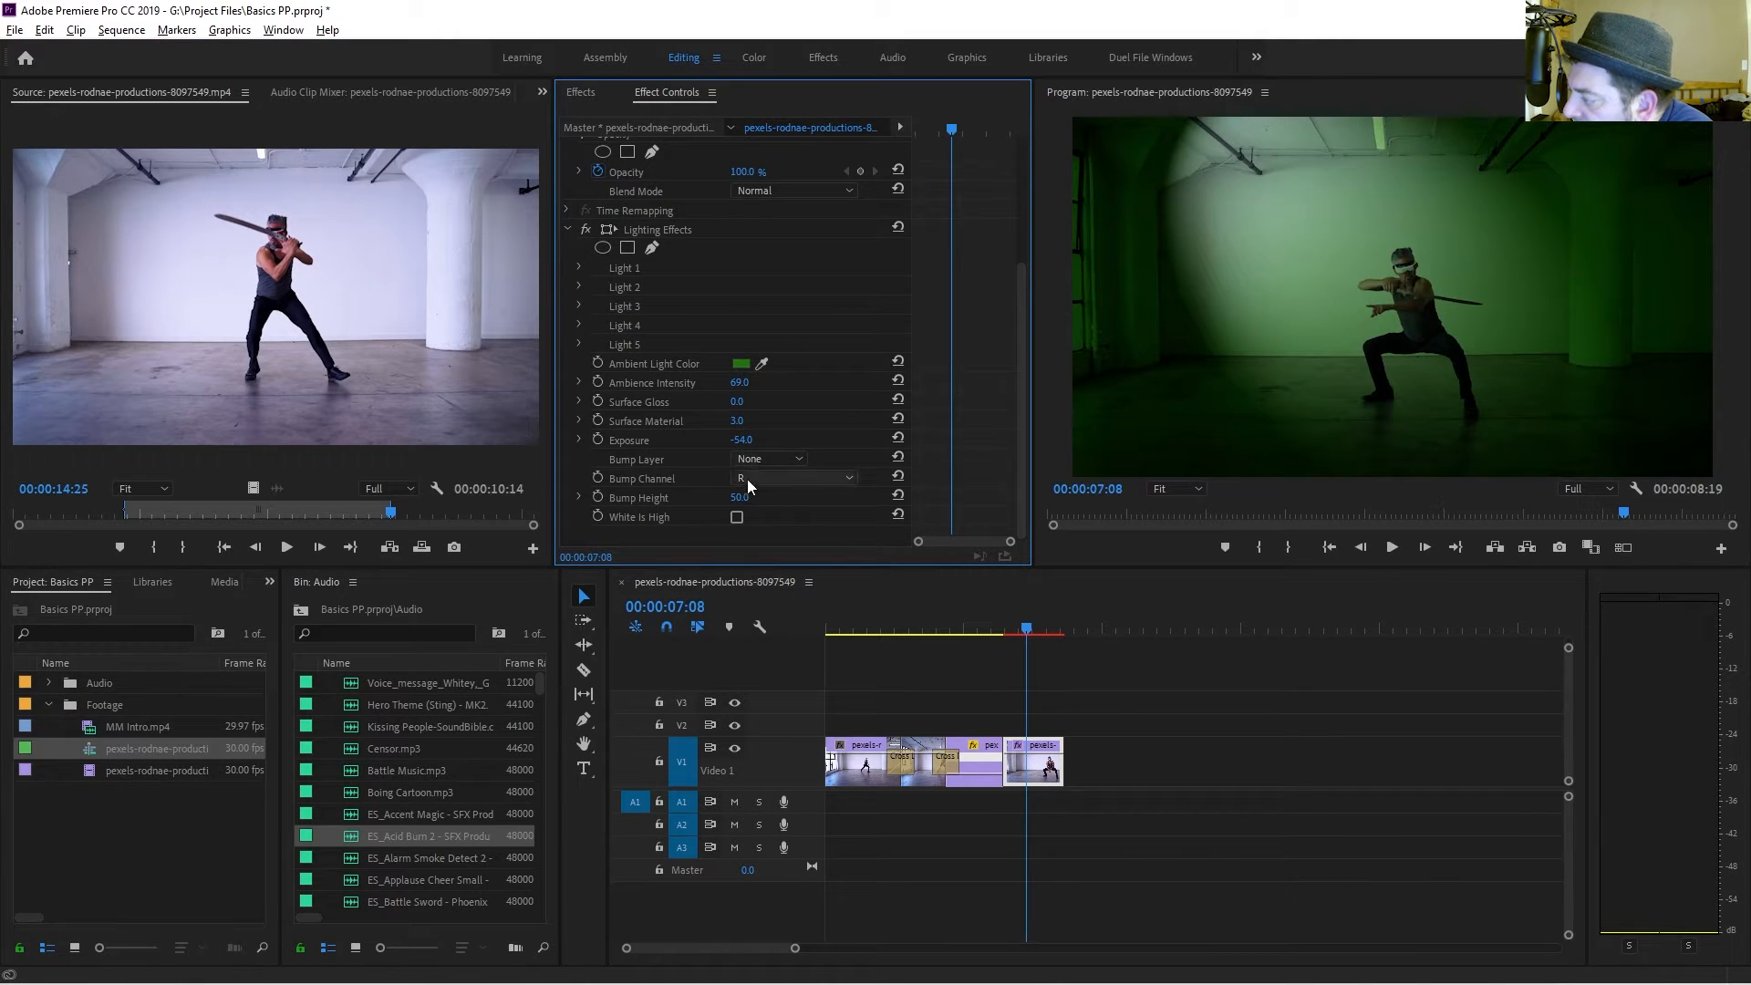
{"action": "left_click_drag", "start_coordinate": [740, 497], "coordinate": [745, 497]}
Remove the Lighting Effects effect from the final clip.
{"action": "left_click", "coordinate": [645, 232]}
{"action": "key", "text": "Delete"}
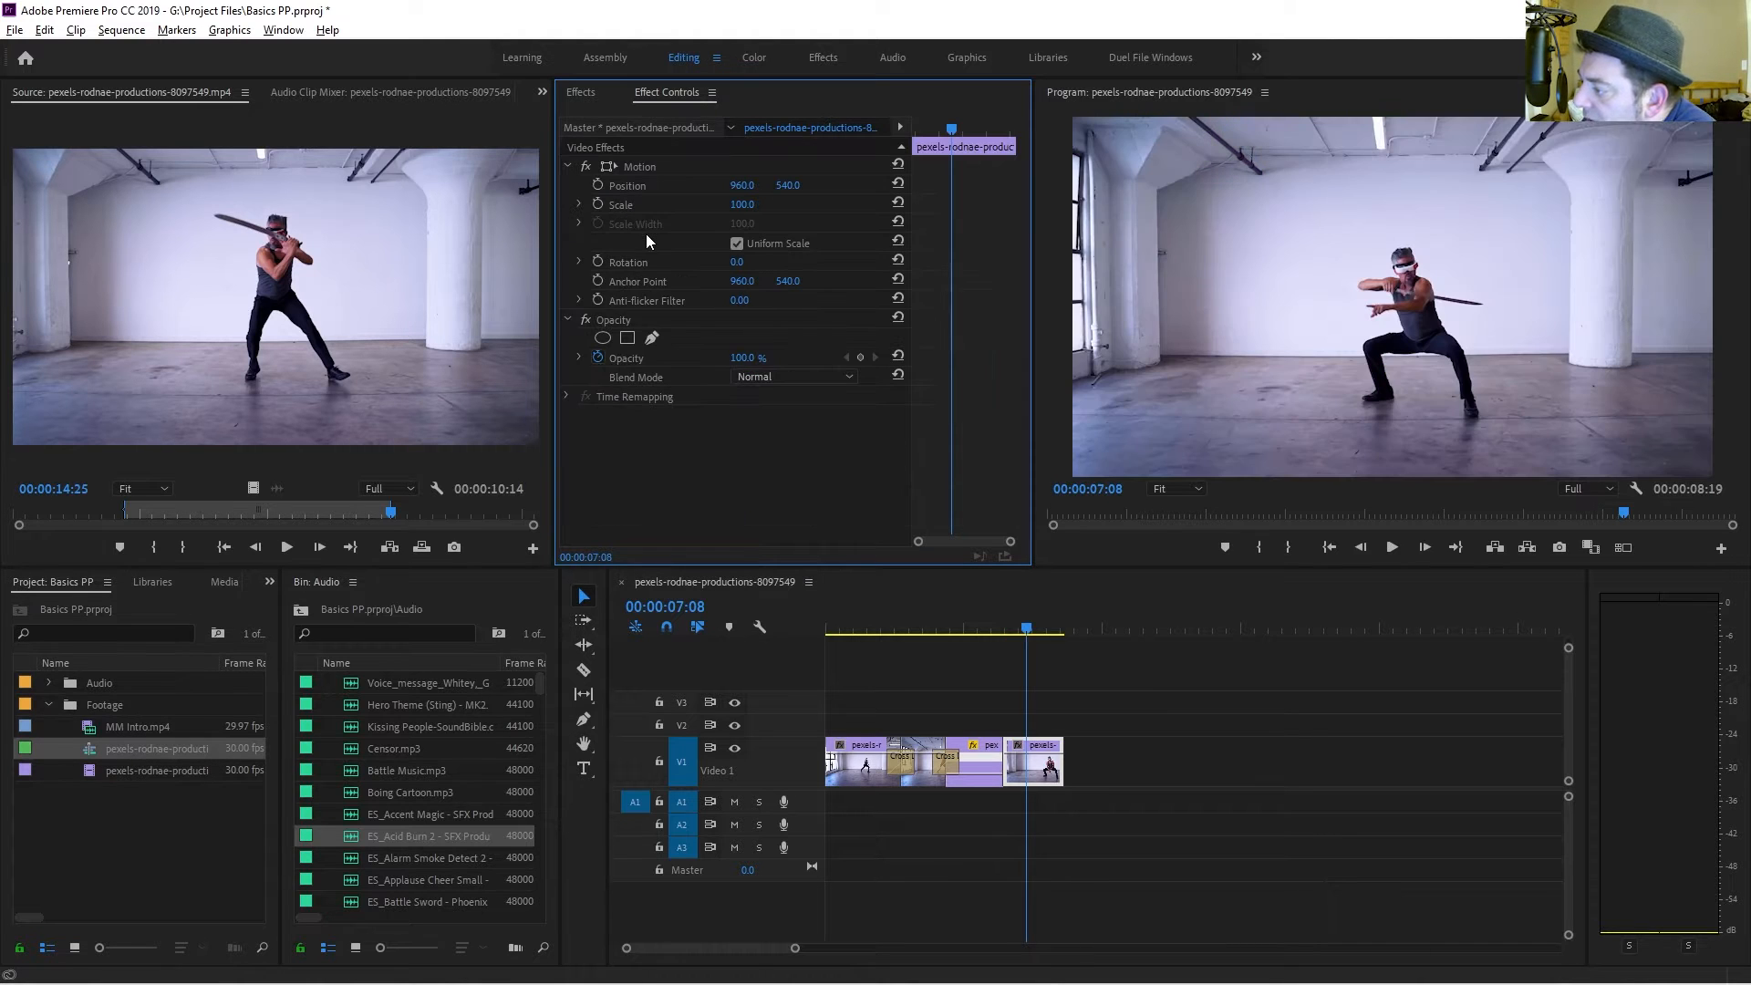
Apply the Lens Distortion effect from the Distort category to the final clip.
{"action": "left_click", "coordinate": [589, 93]}
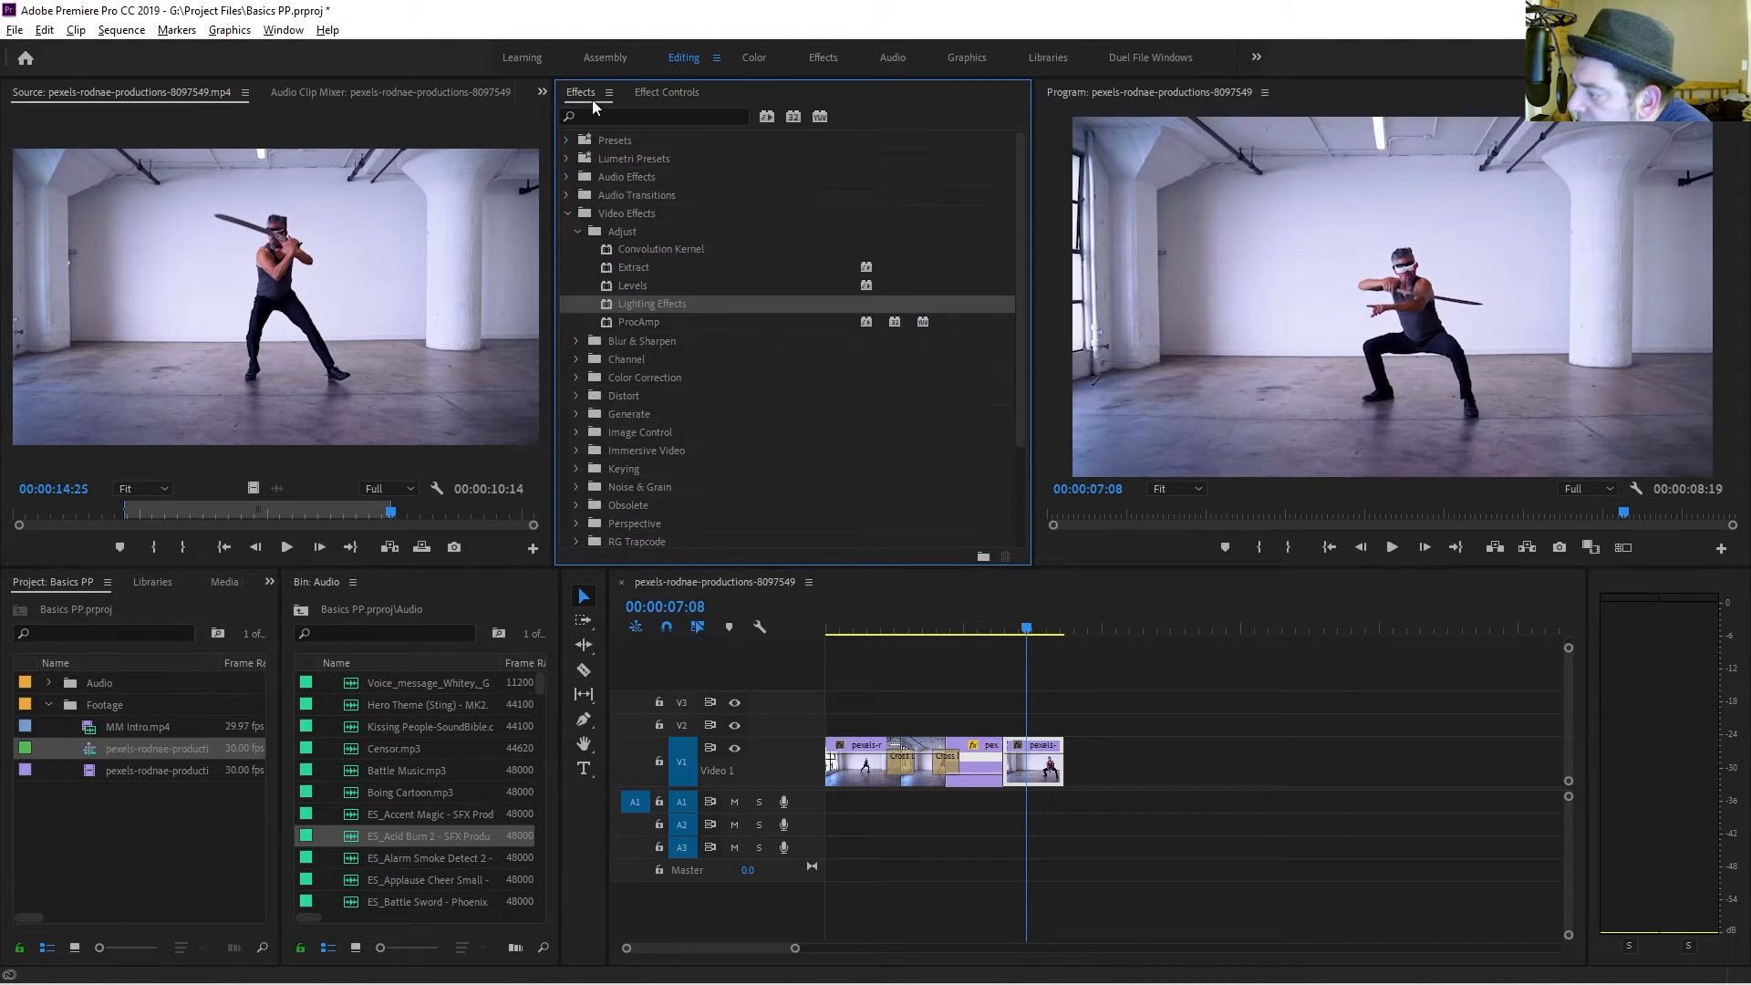
{"action": "left_click", "coordinate": [576, 340]}
{"action": "scroll", "coordinate": [622, 393], "scroll_direction": "down", "scroll_amount": 1}
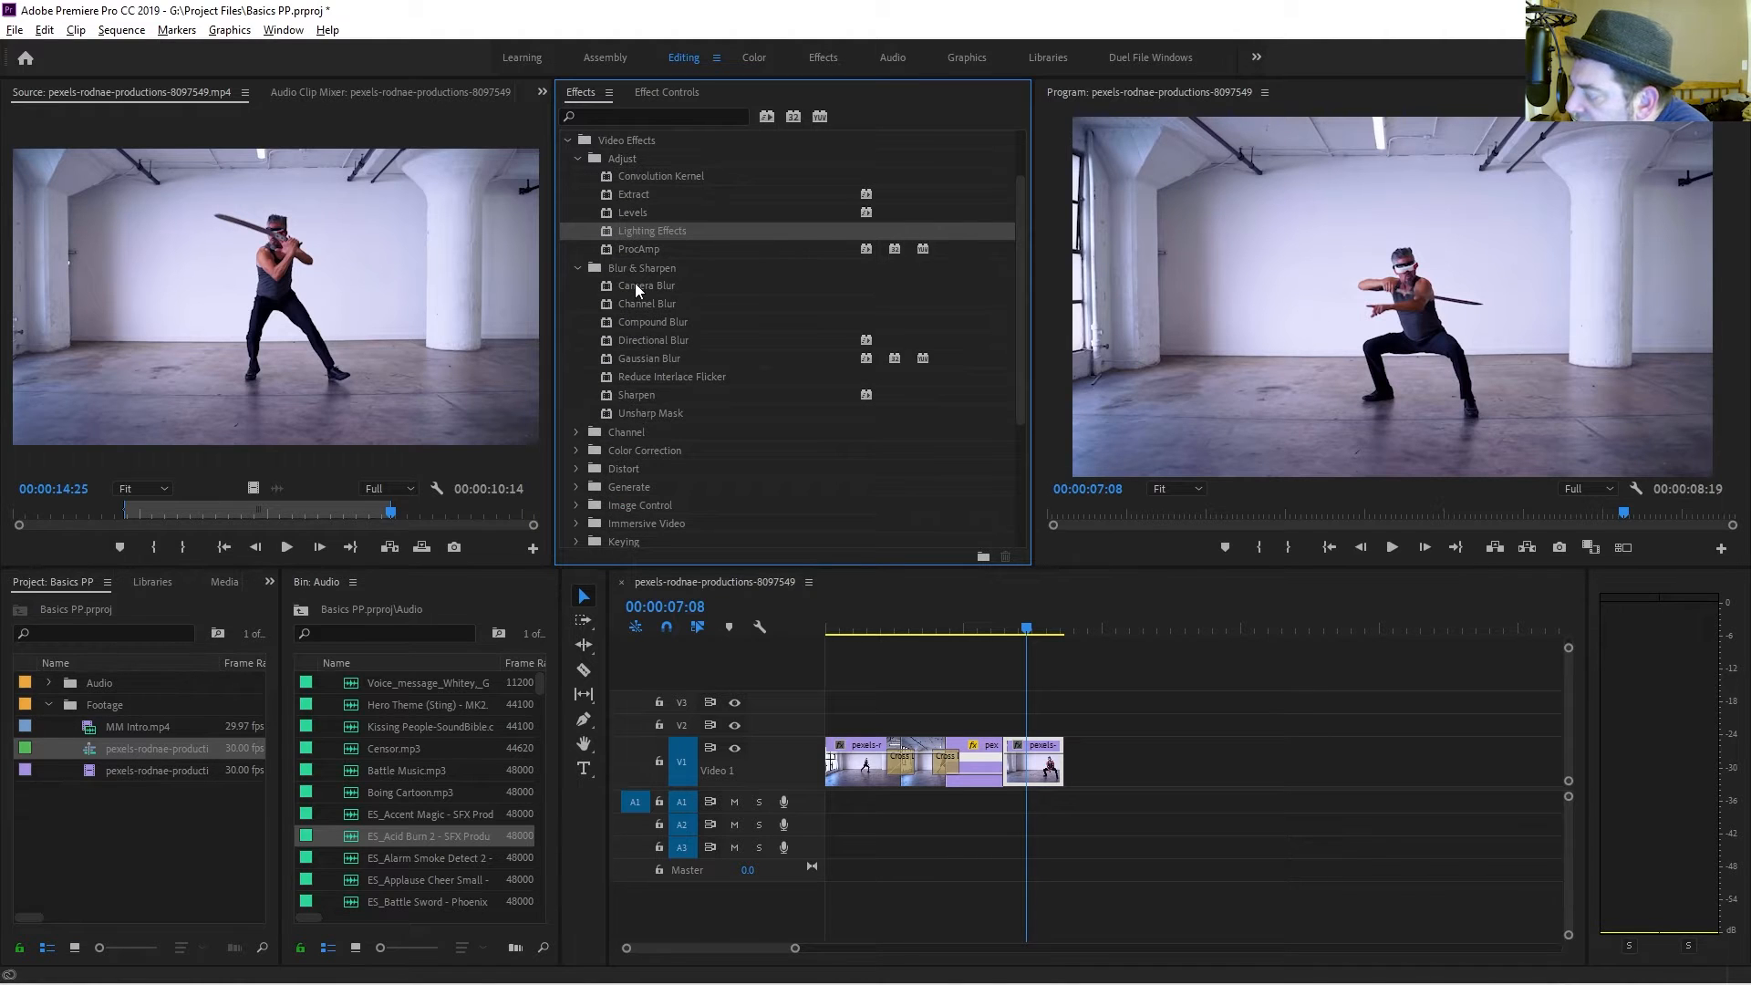
{"action": "left_click", "coordinate": [577, 451]}
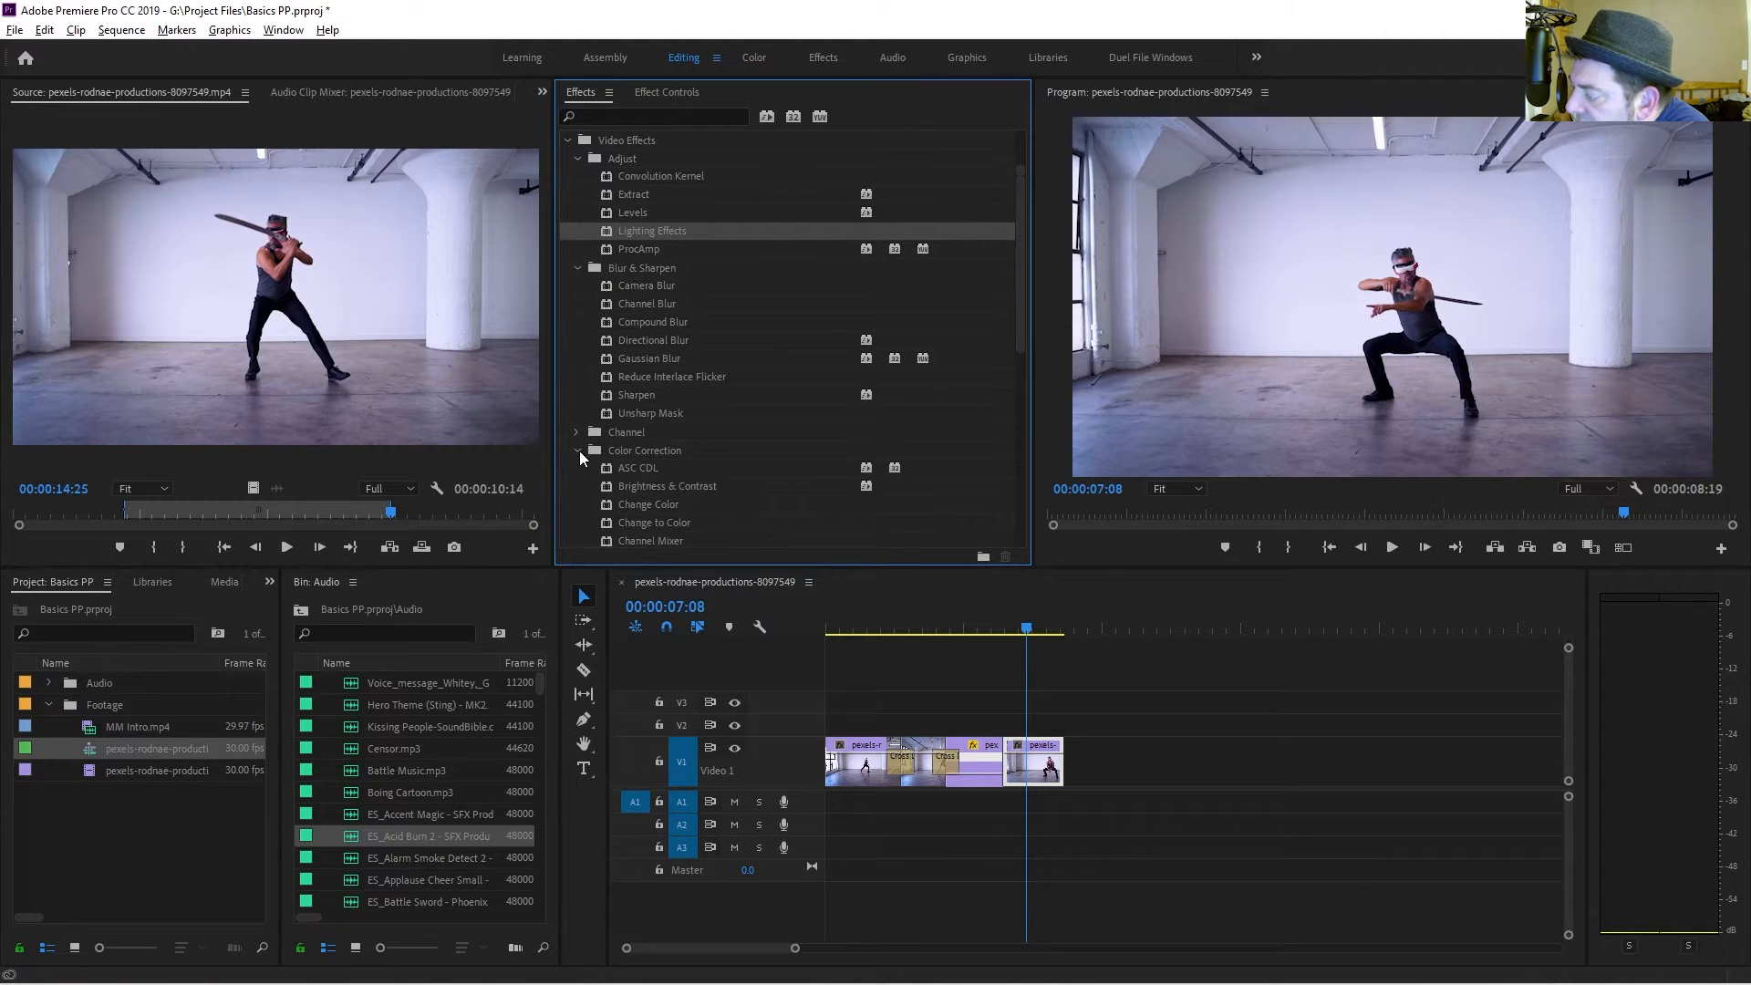
{"action": "scroll", "coordinate": [598, 478], "scroll_direction": "down", "scroll_amount": 5}
{"action": "scroll", "coordinate": [615, 474], "scroll_direction": "down", "scroll_amount": 1}
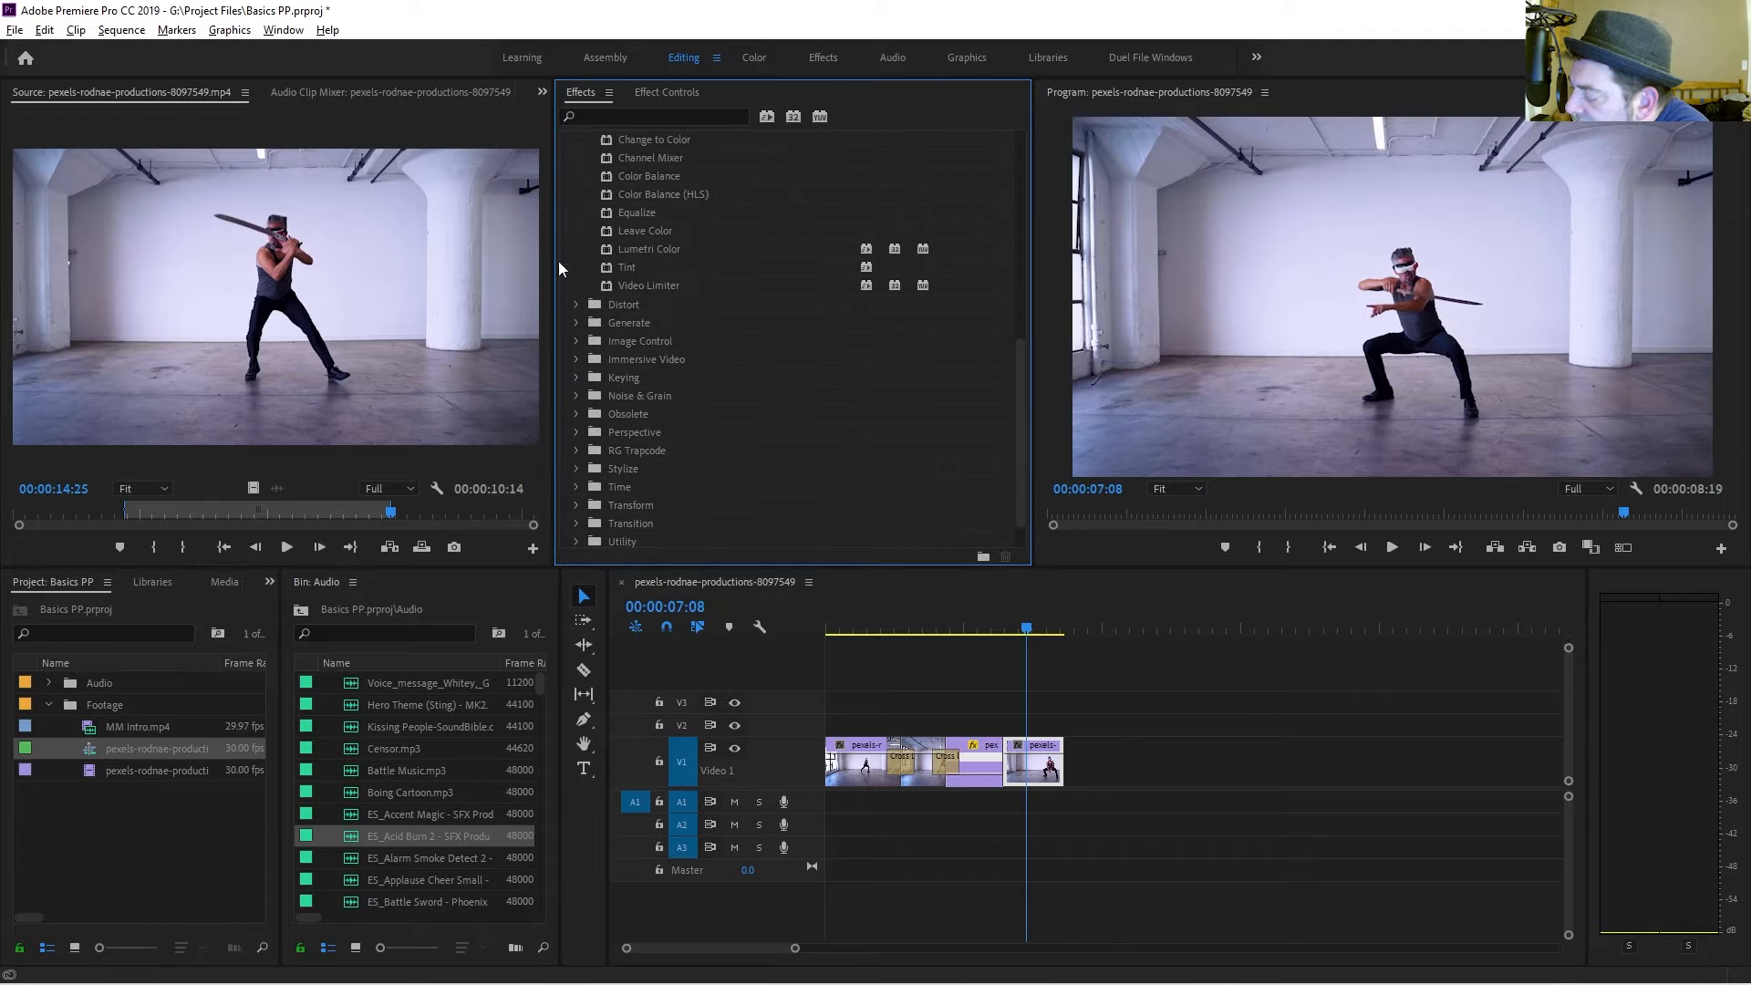
{"action": "left_click", "coordinate": [576, 304]}
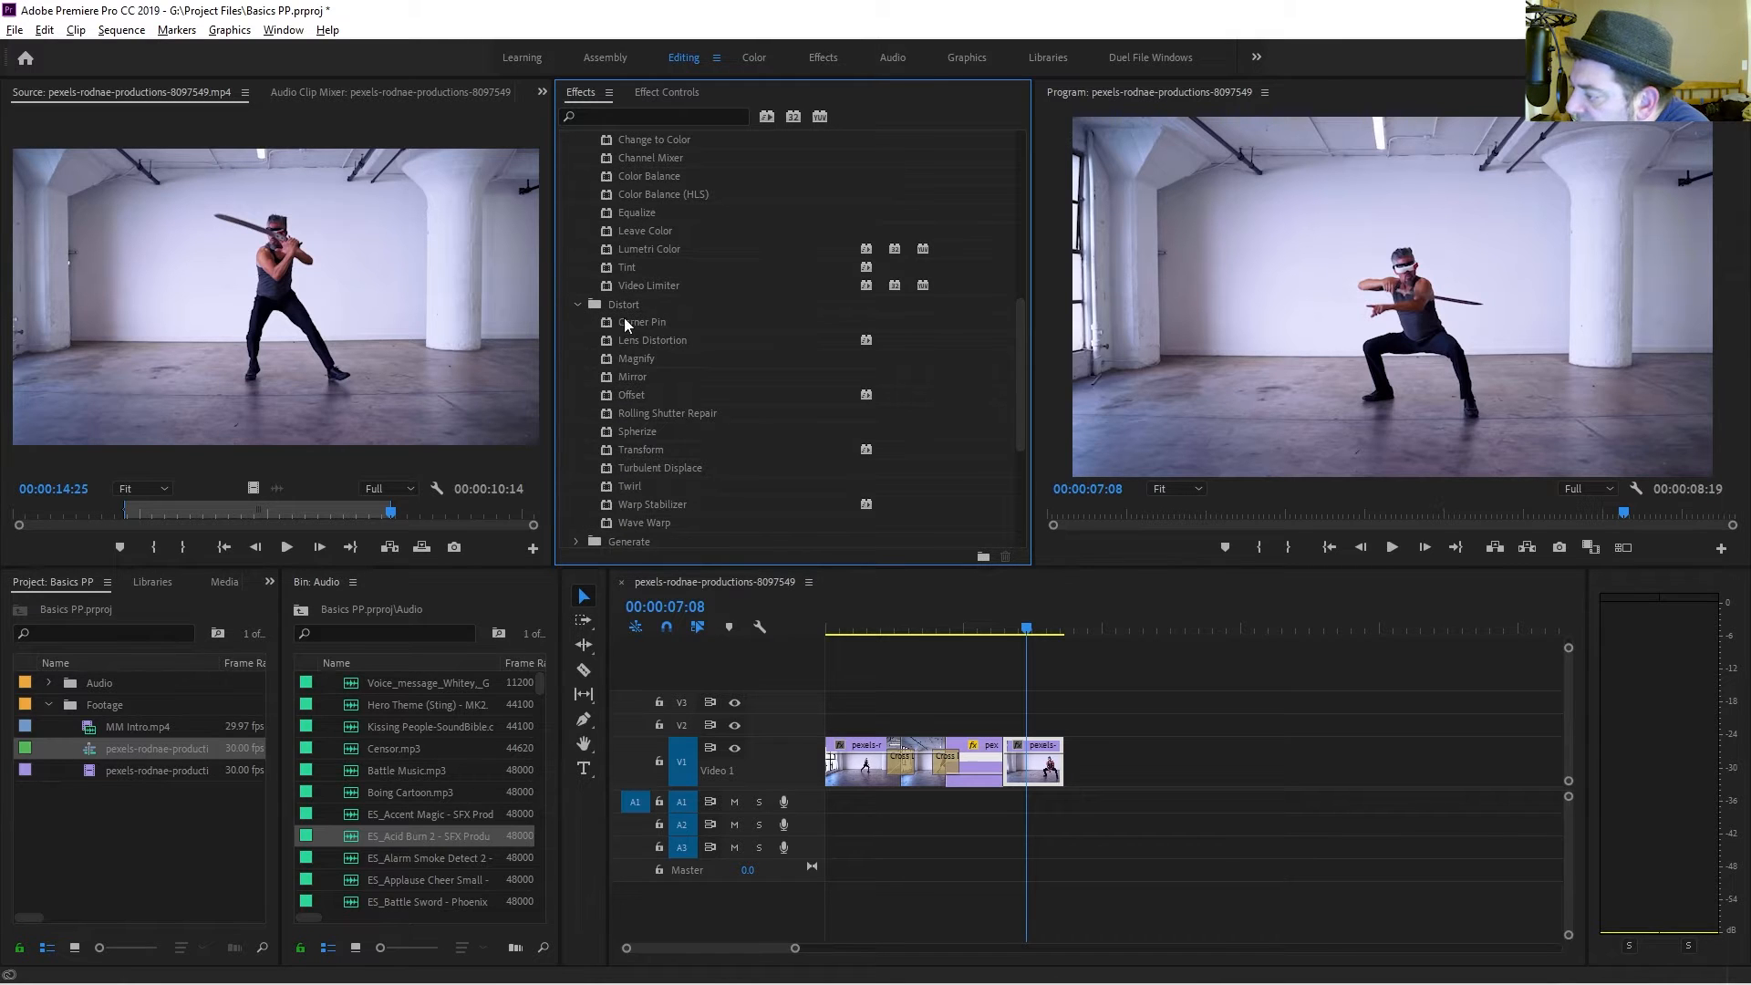
{"action": "left_click_drag", "start_coordinate": [657, 339], "coordinate": [1029, 767]}
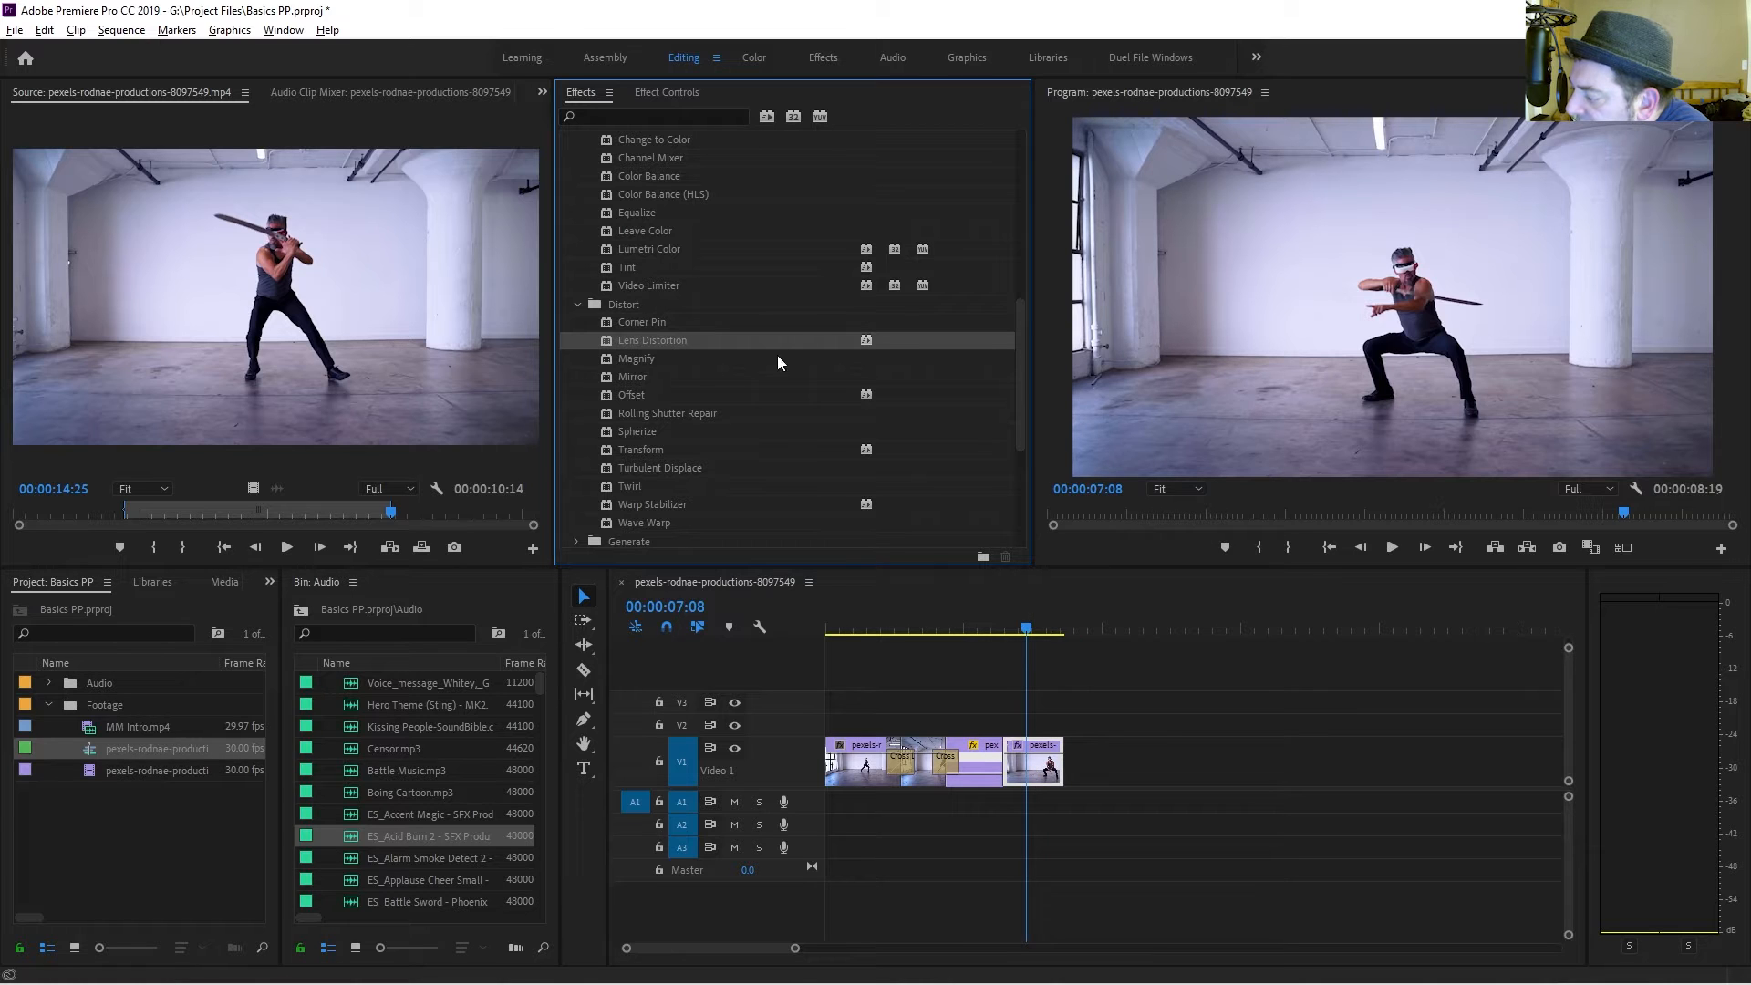
Set the Lens Distortion curvature to -11 and horizontal decentering to 100.
{"action": "left_click", "coordinate": [660, 90]}
{"action": "scroll", "coordinate": [631, 332], "scroll_direction": "down", "scroll_amount": 3}
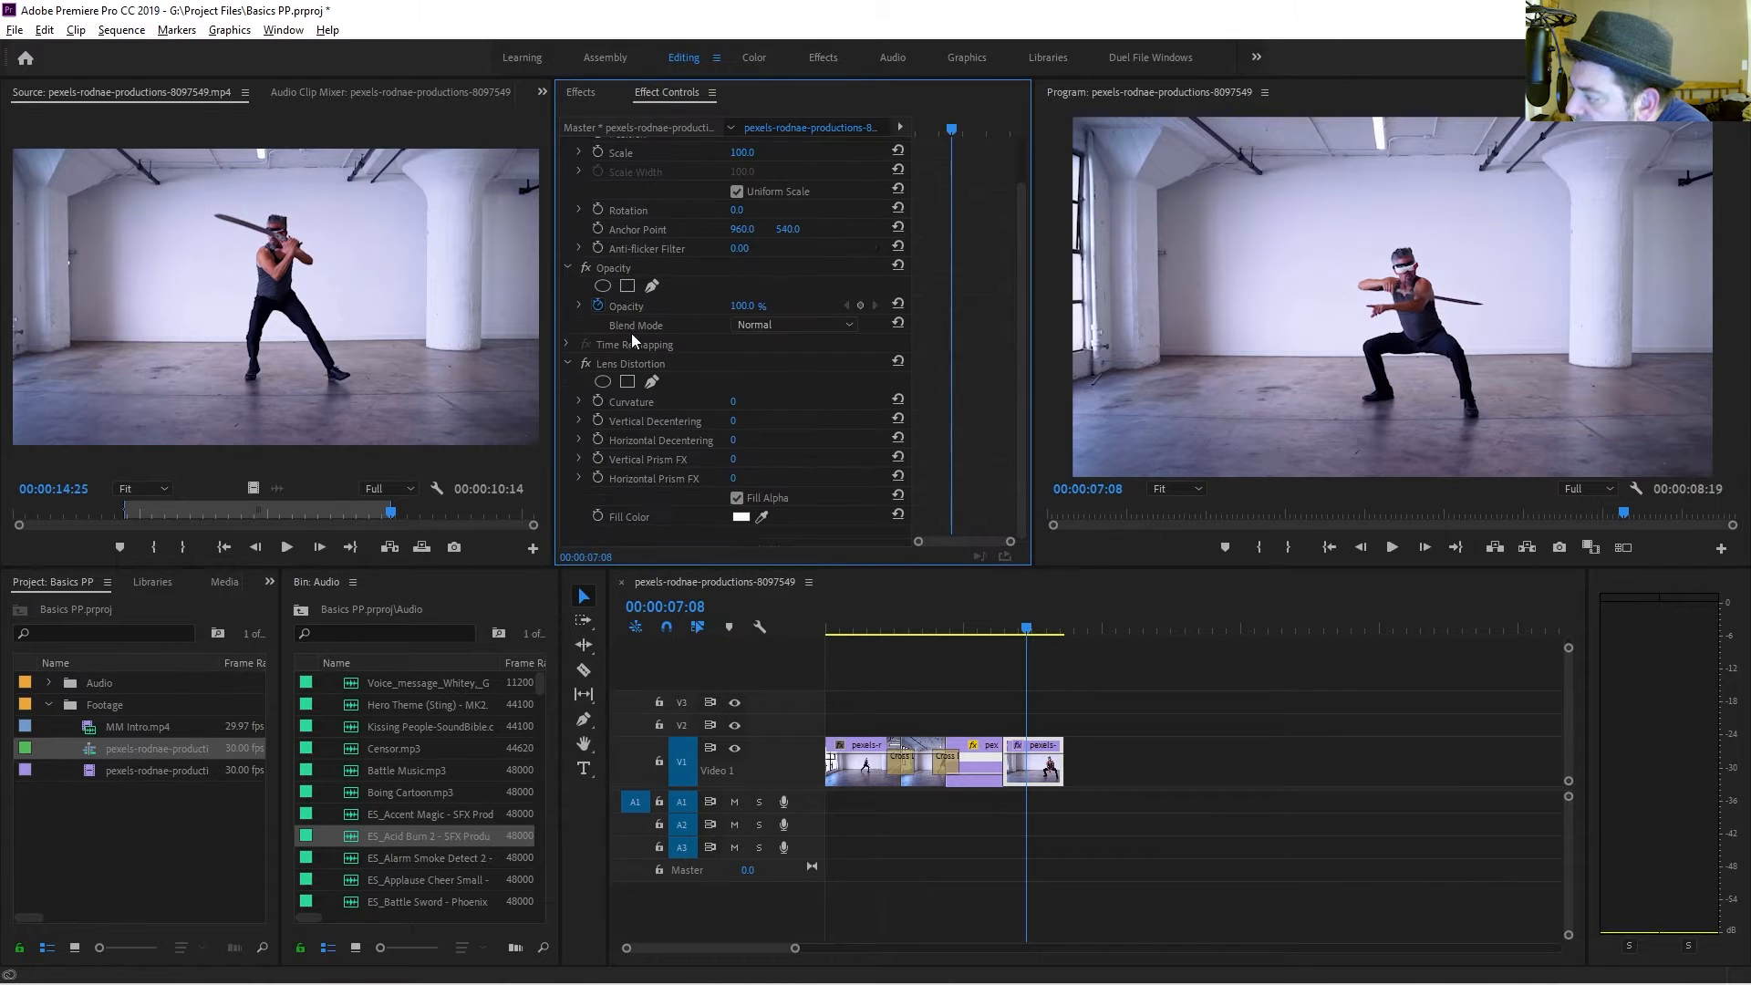
{"action": "left_click", "coordinate": [735, 402]}
{"action": "type", "text": "-73"}
{"action": "key", "text": "Return"}
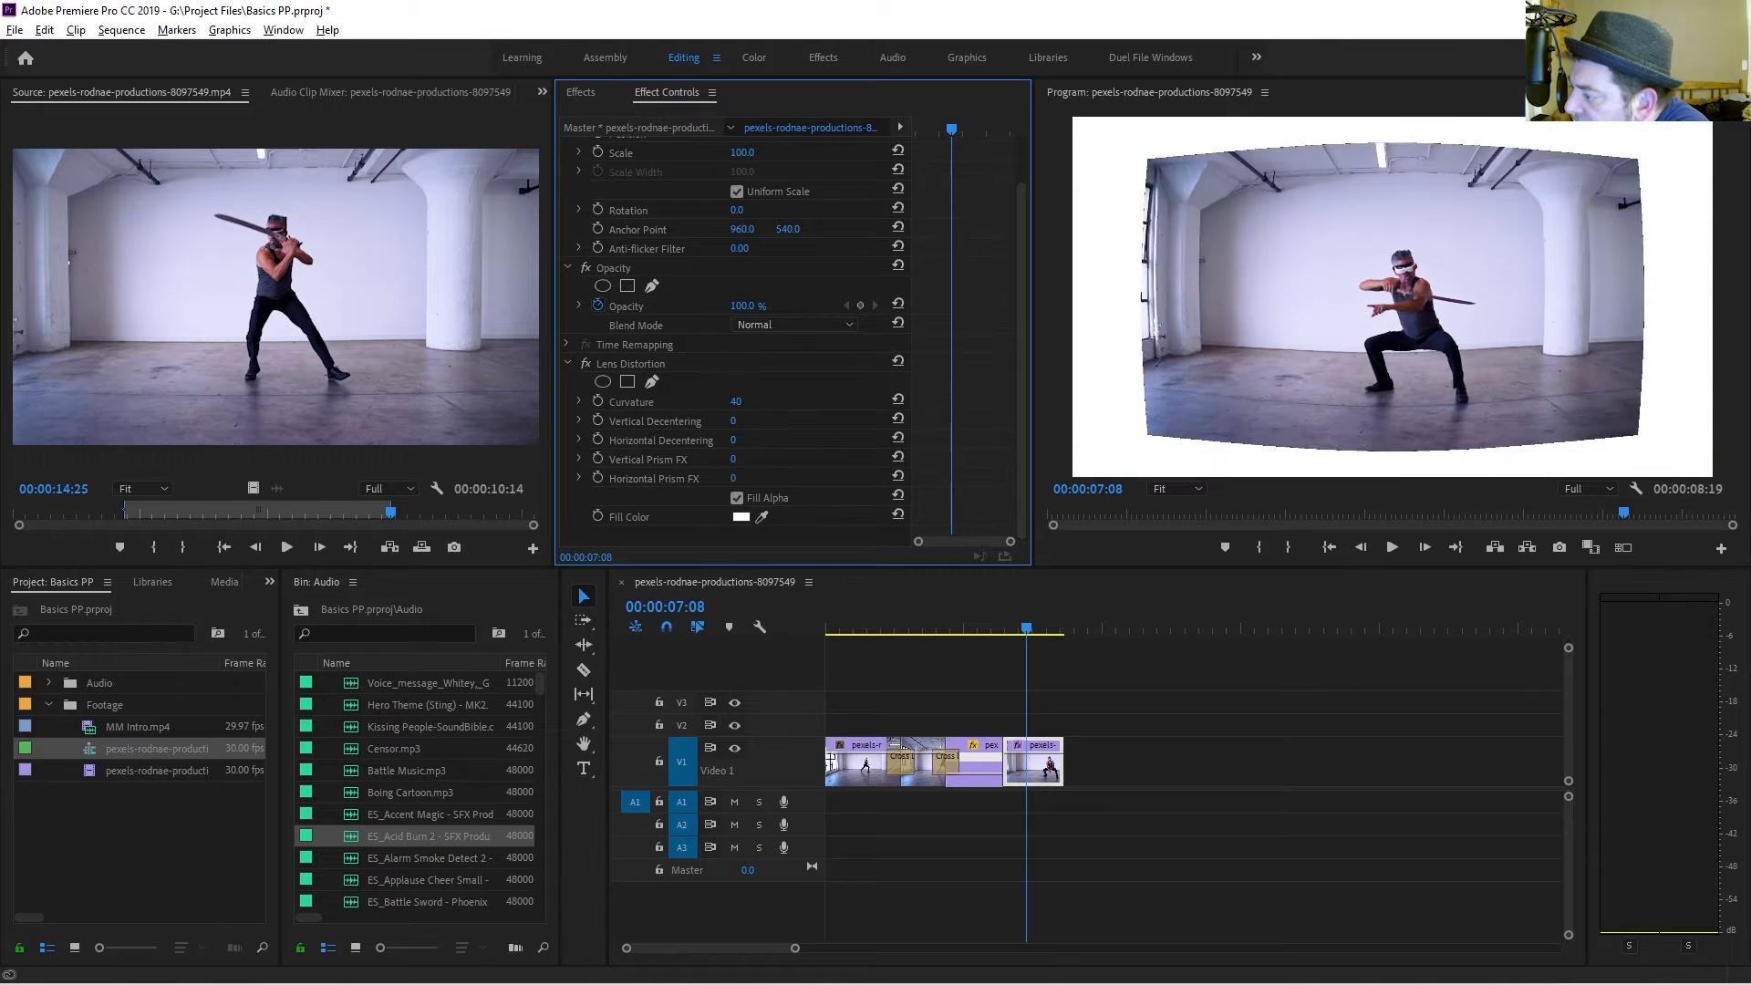
{"action": "left_click_drag", "start_coordinate": [737, 402], "coordinate": [834, 444]}
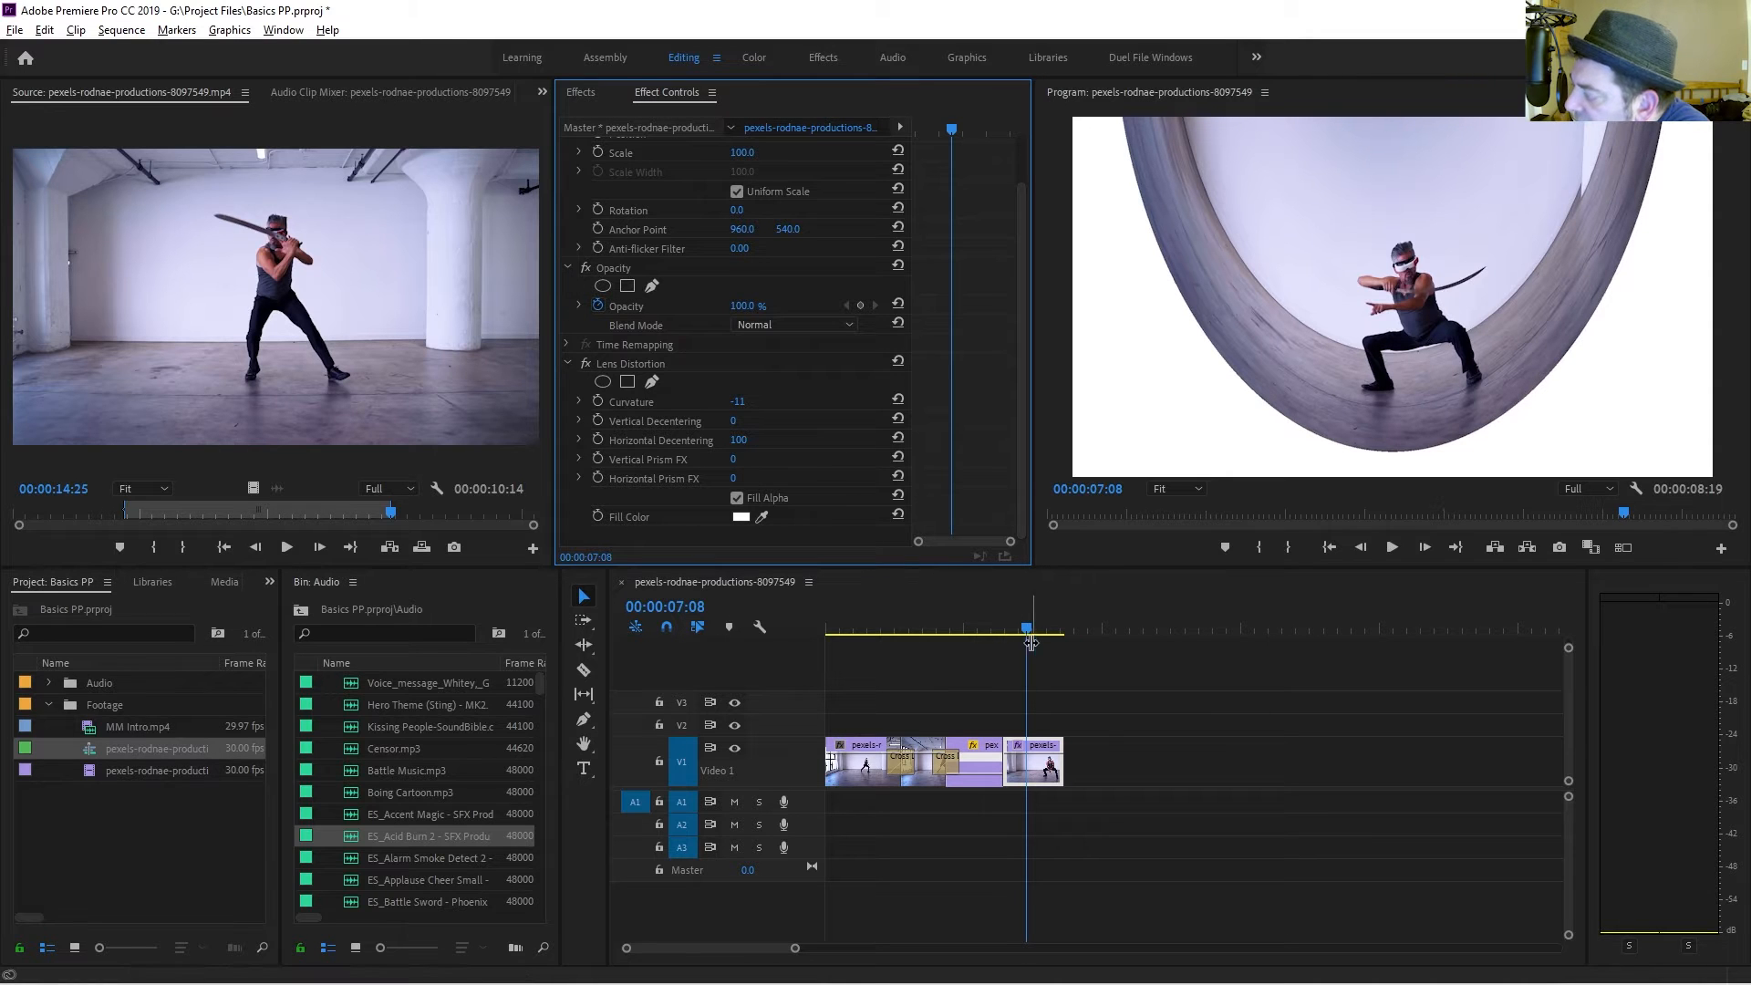
Remove the Lens Distortion effect from the final clip.
{"action": "mouse_move", "coordinate": [1032, 632]}
{"action": "left_mouse_down"}
{"action": "mouse_move", "coordinate": [1064, 643]}
{"action": "mouse_move", "coordinate": [1027, 642]}
{"action": "left_mouse_up"}
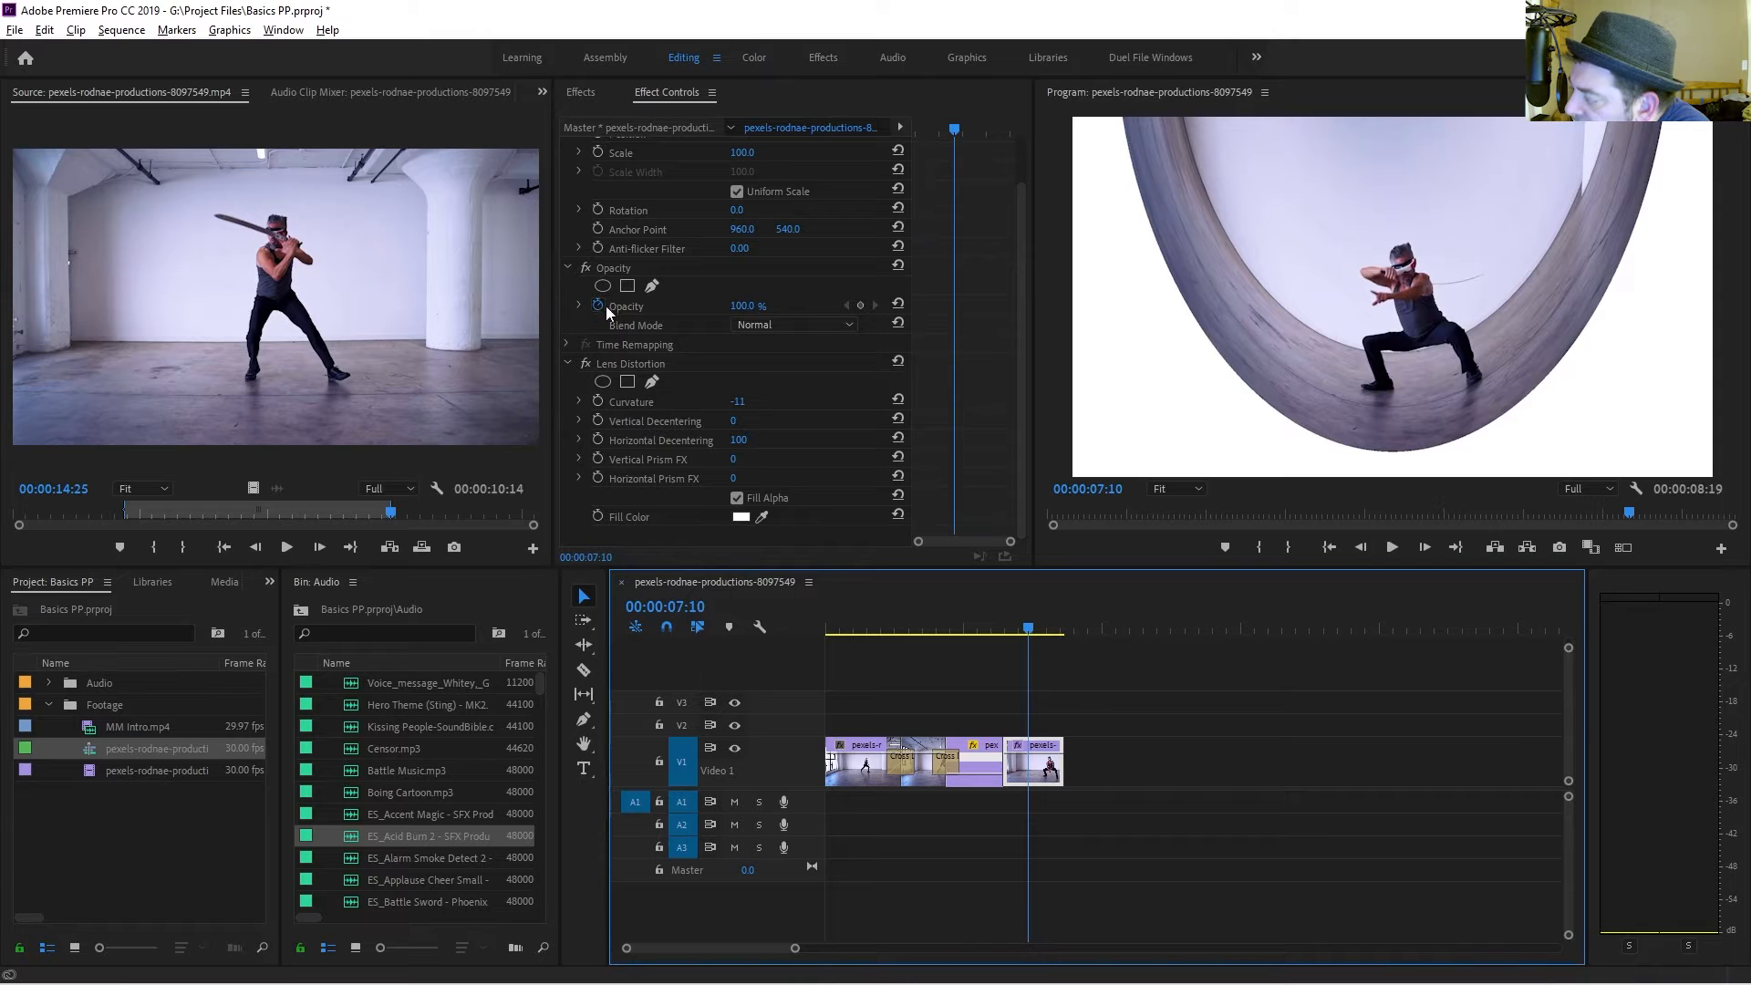
{"action": "left_click", "coordinate": [602, 363]}
{"action": "key", "text": "Delete"}
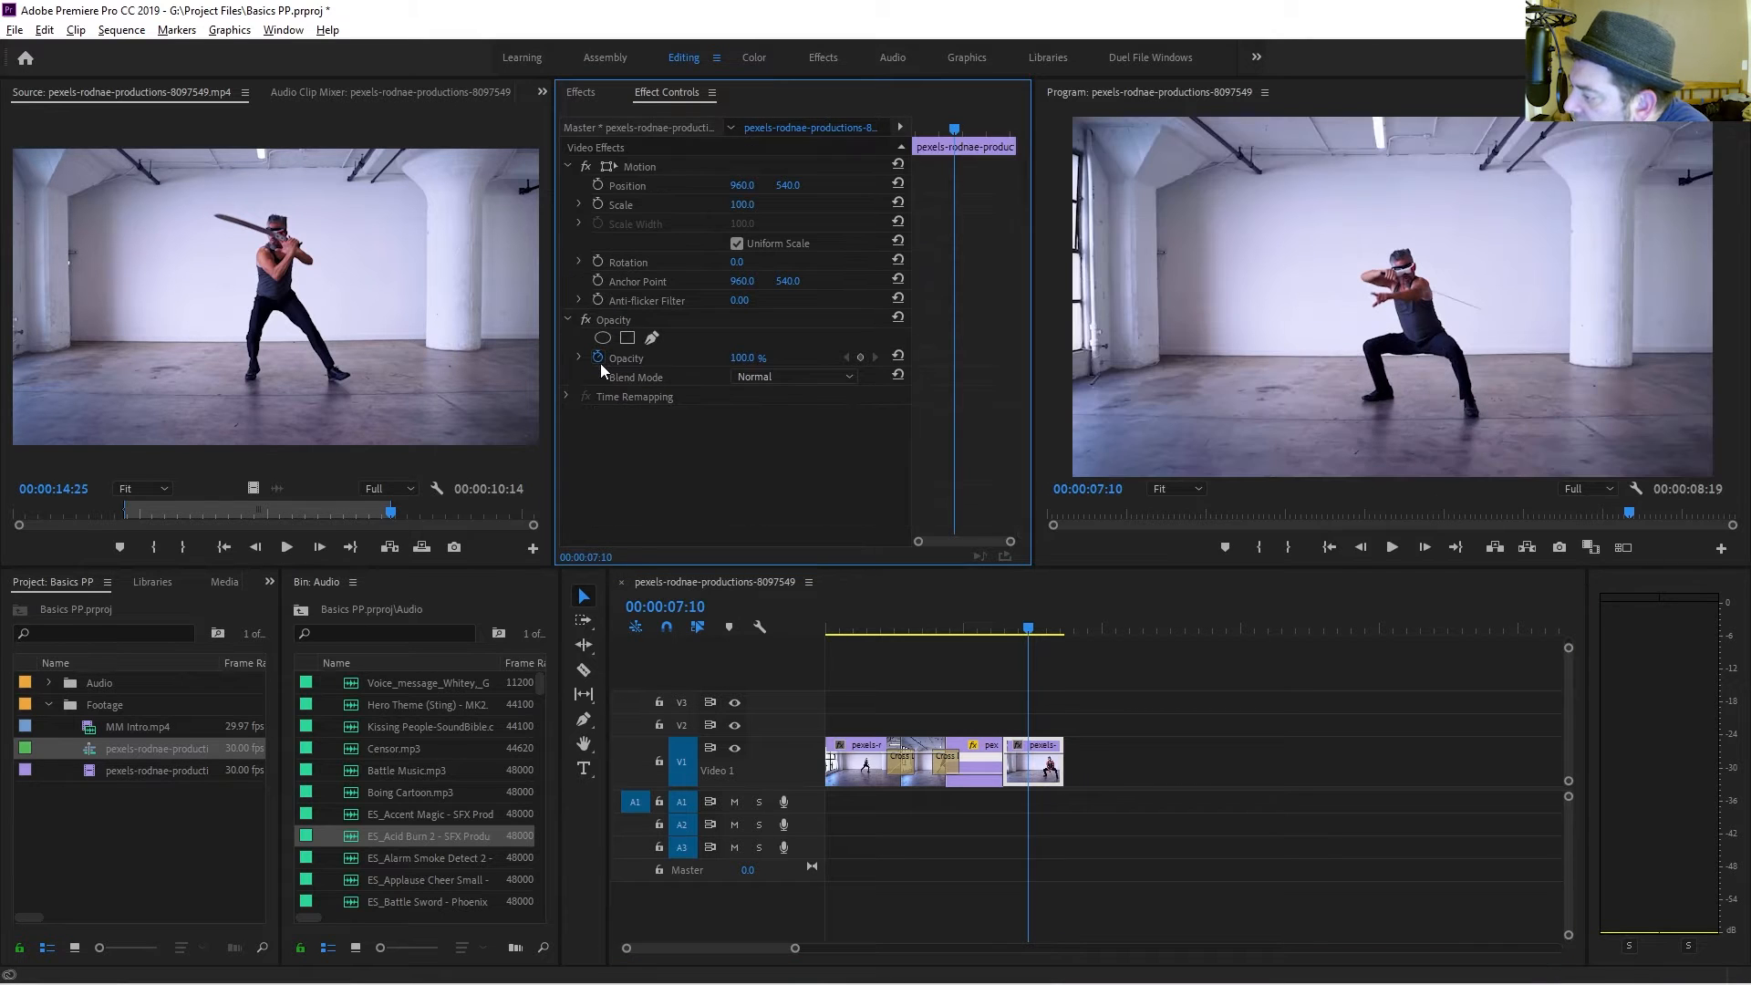
{"action": "left_click", "coordinate": [580, 92]}
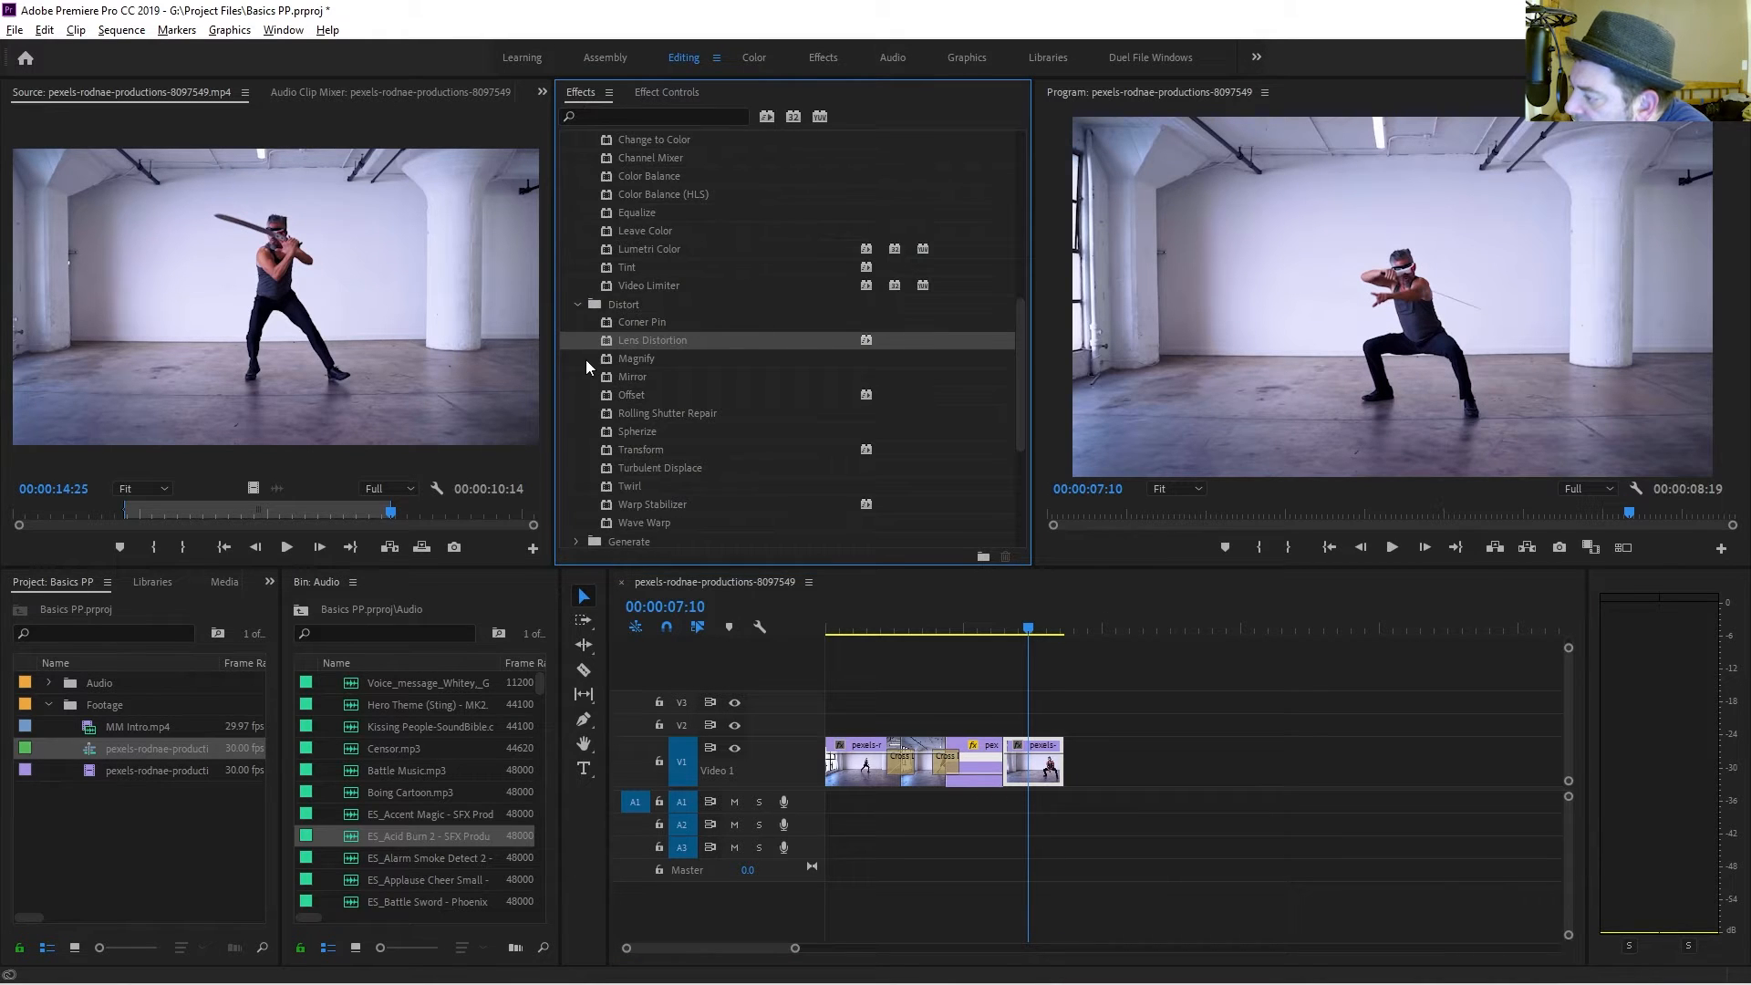
{"action": "scroll", "coordinate": [590, 362], "scroll_direction": "down", "scroll_amount": 2}
{"action": "left_click", "coordinate": [575, 216]}
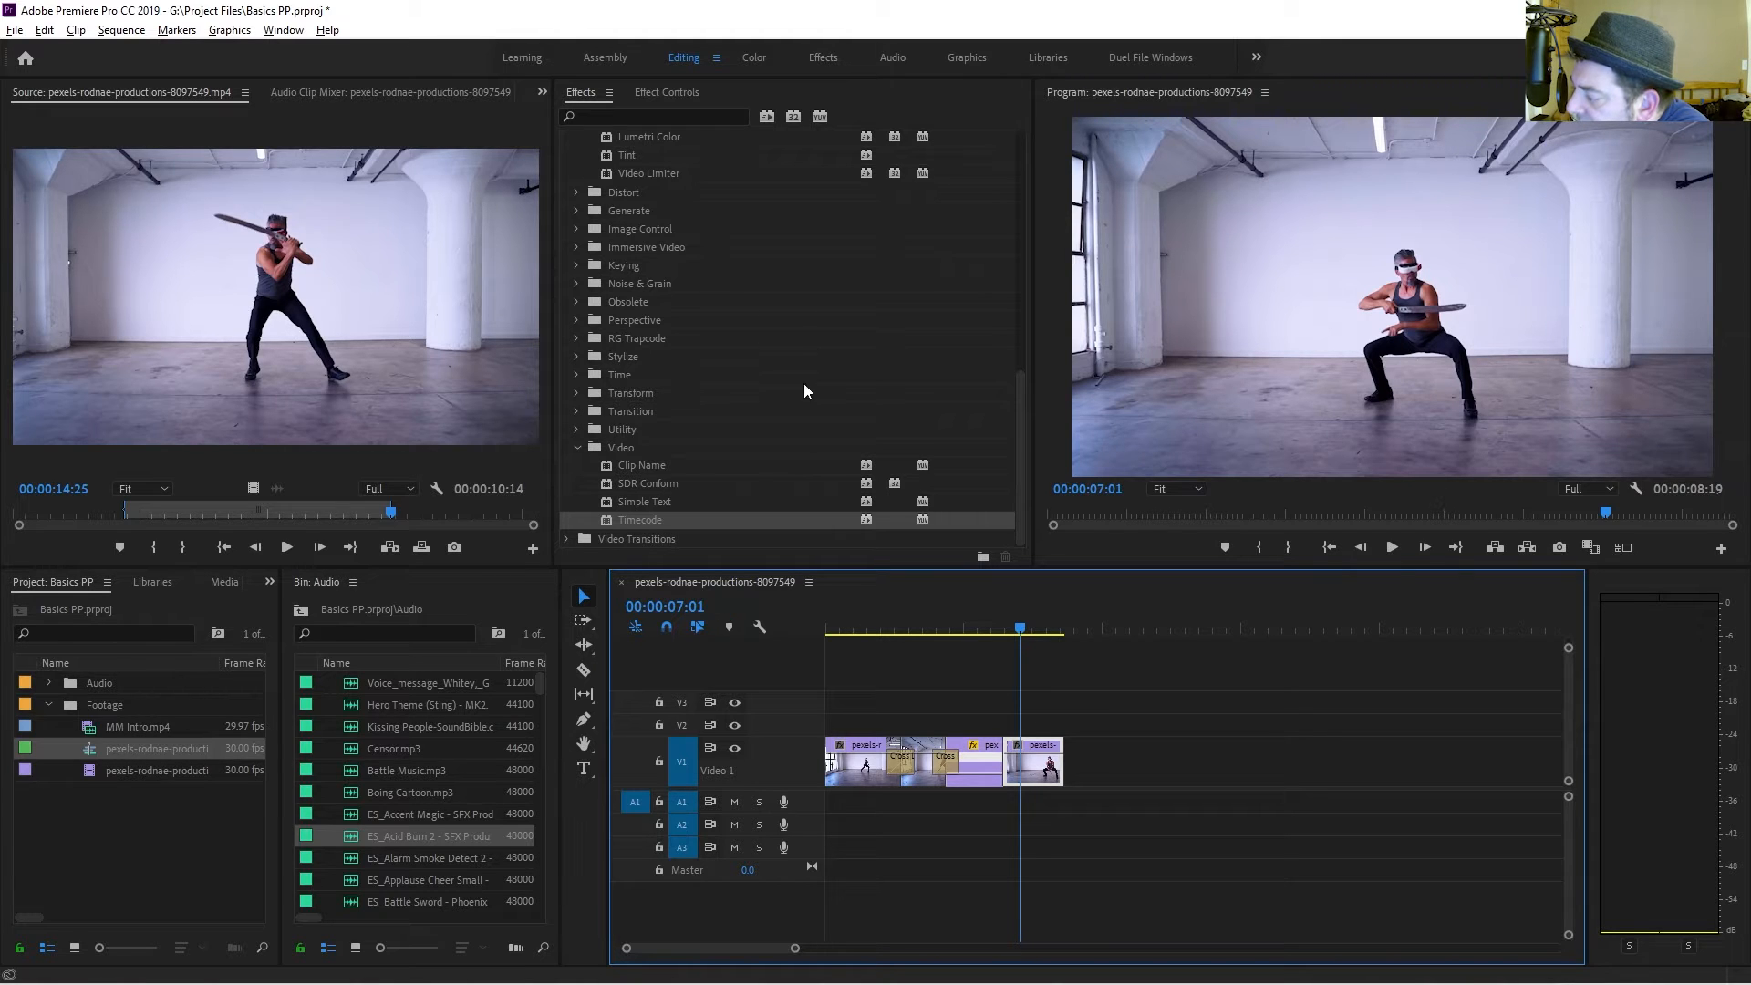
{"action": "left_click", "coordinate": [661, 93]}
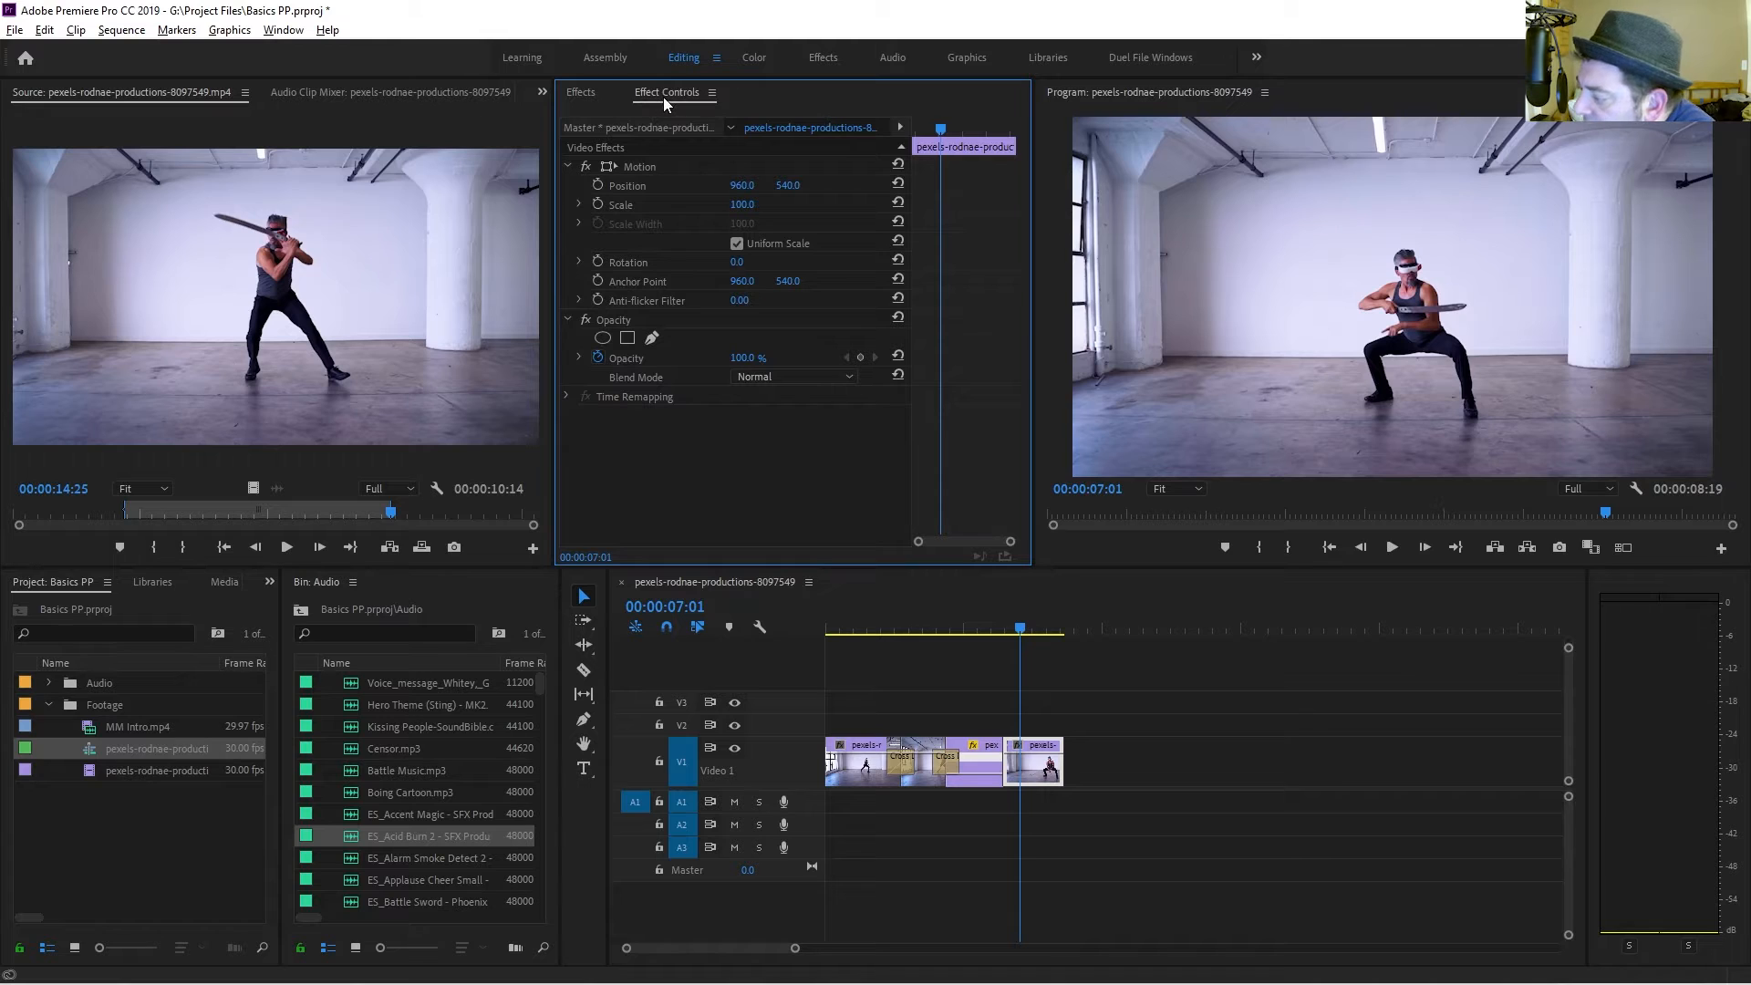
Create a text box above the swordsman in the program view and enter the title SWORD PLAY.
{"action": "left_click", "coordinate": [584, 769]}
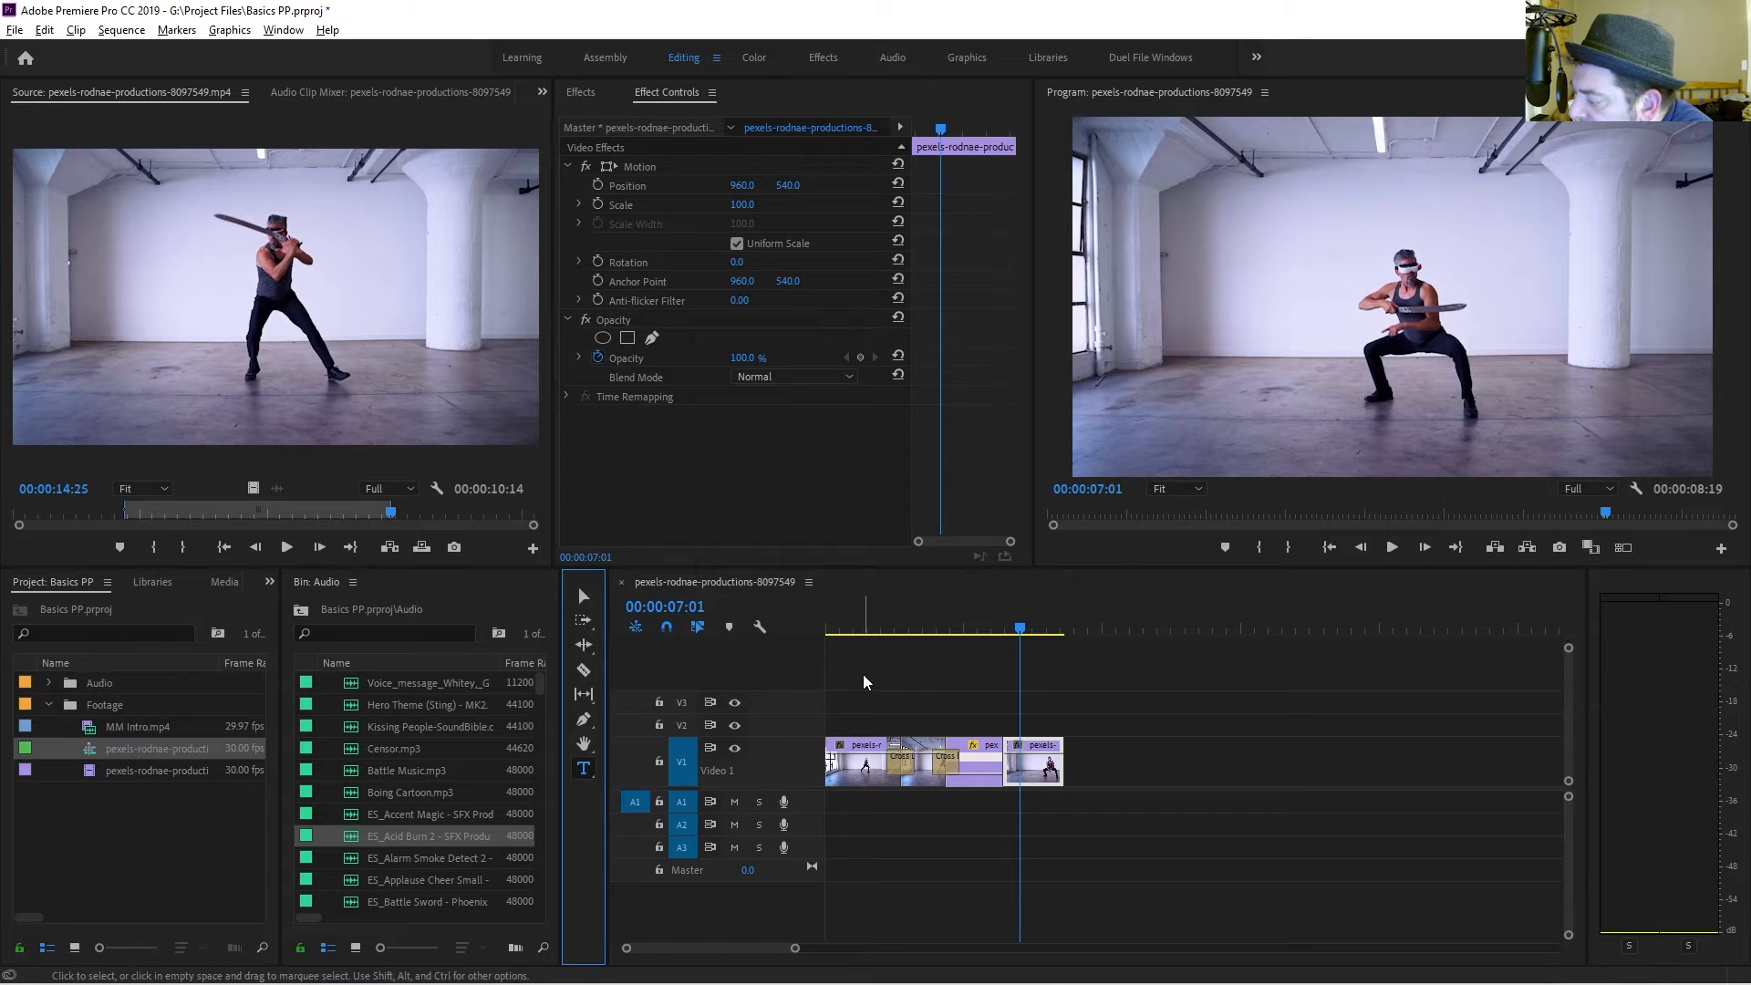
{"action": "left_click_drag", "start_coordinate": [1238, 192], "coordinate": [1610, 260]}
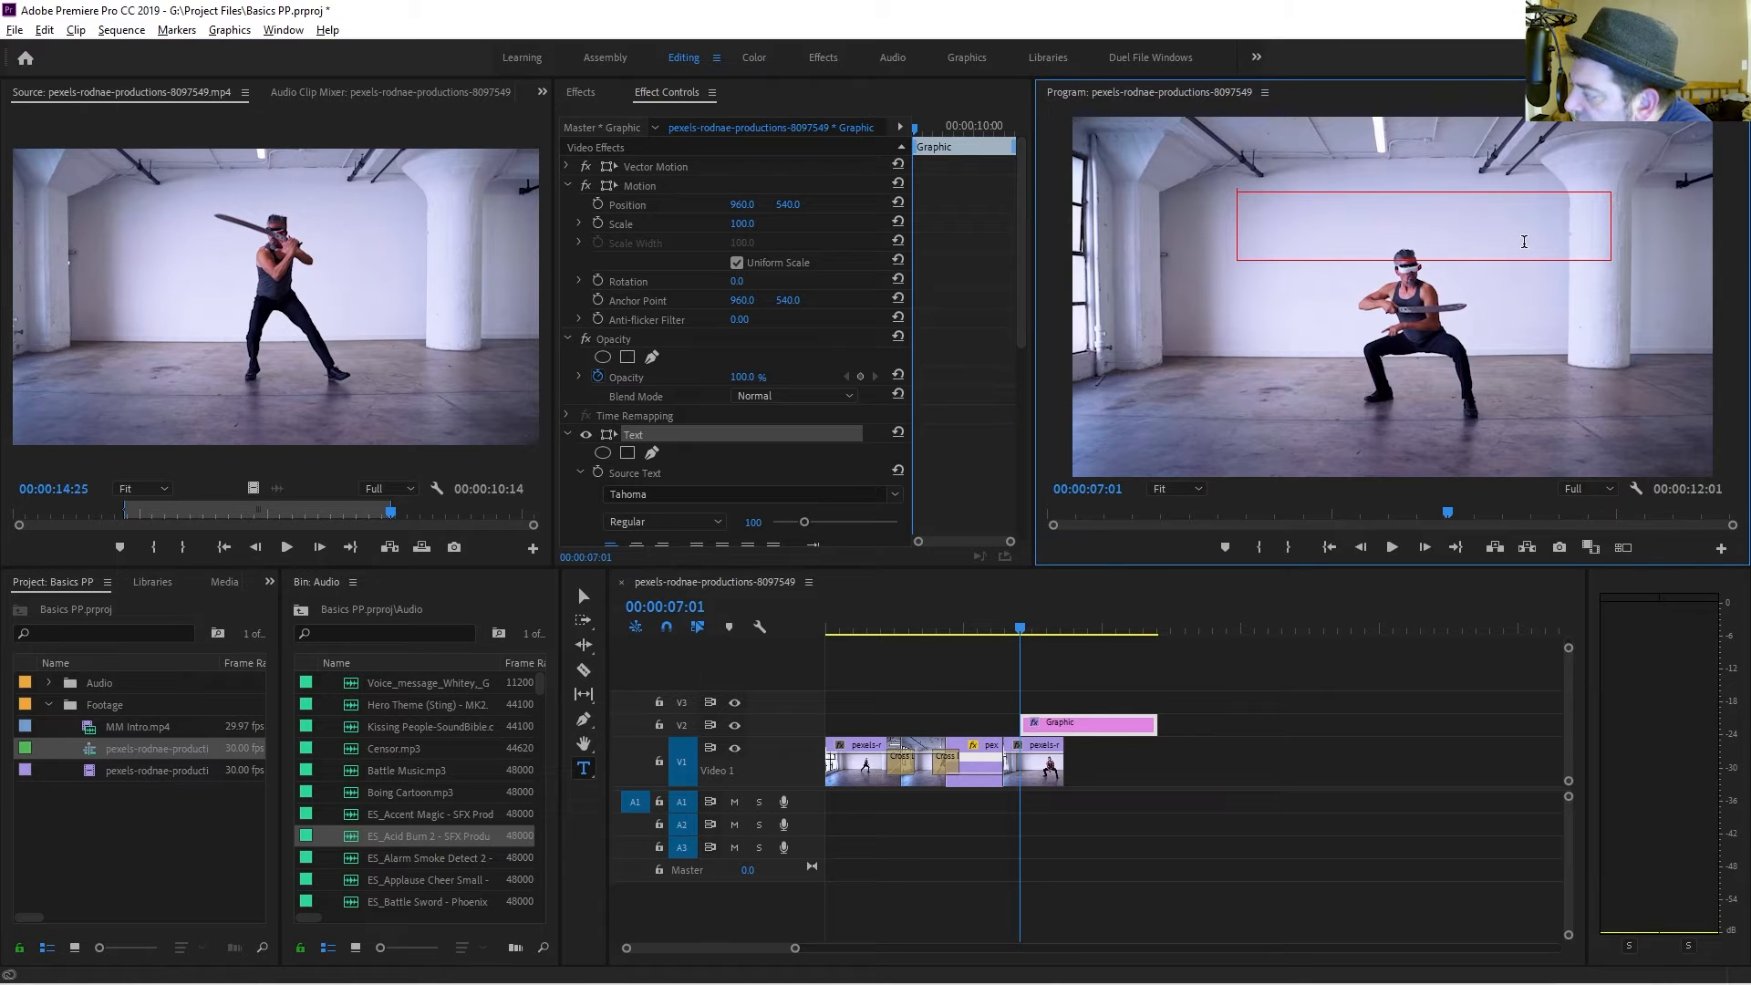
{"action": "type", "text": "SWORD"}
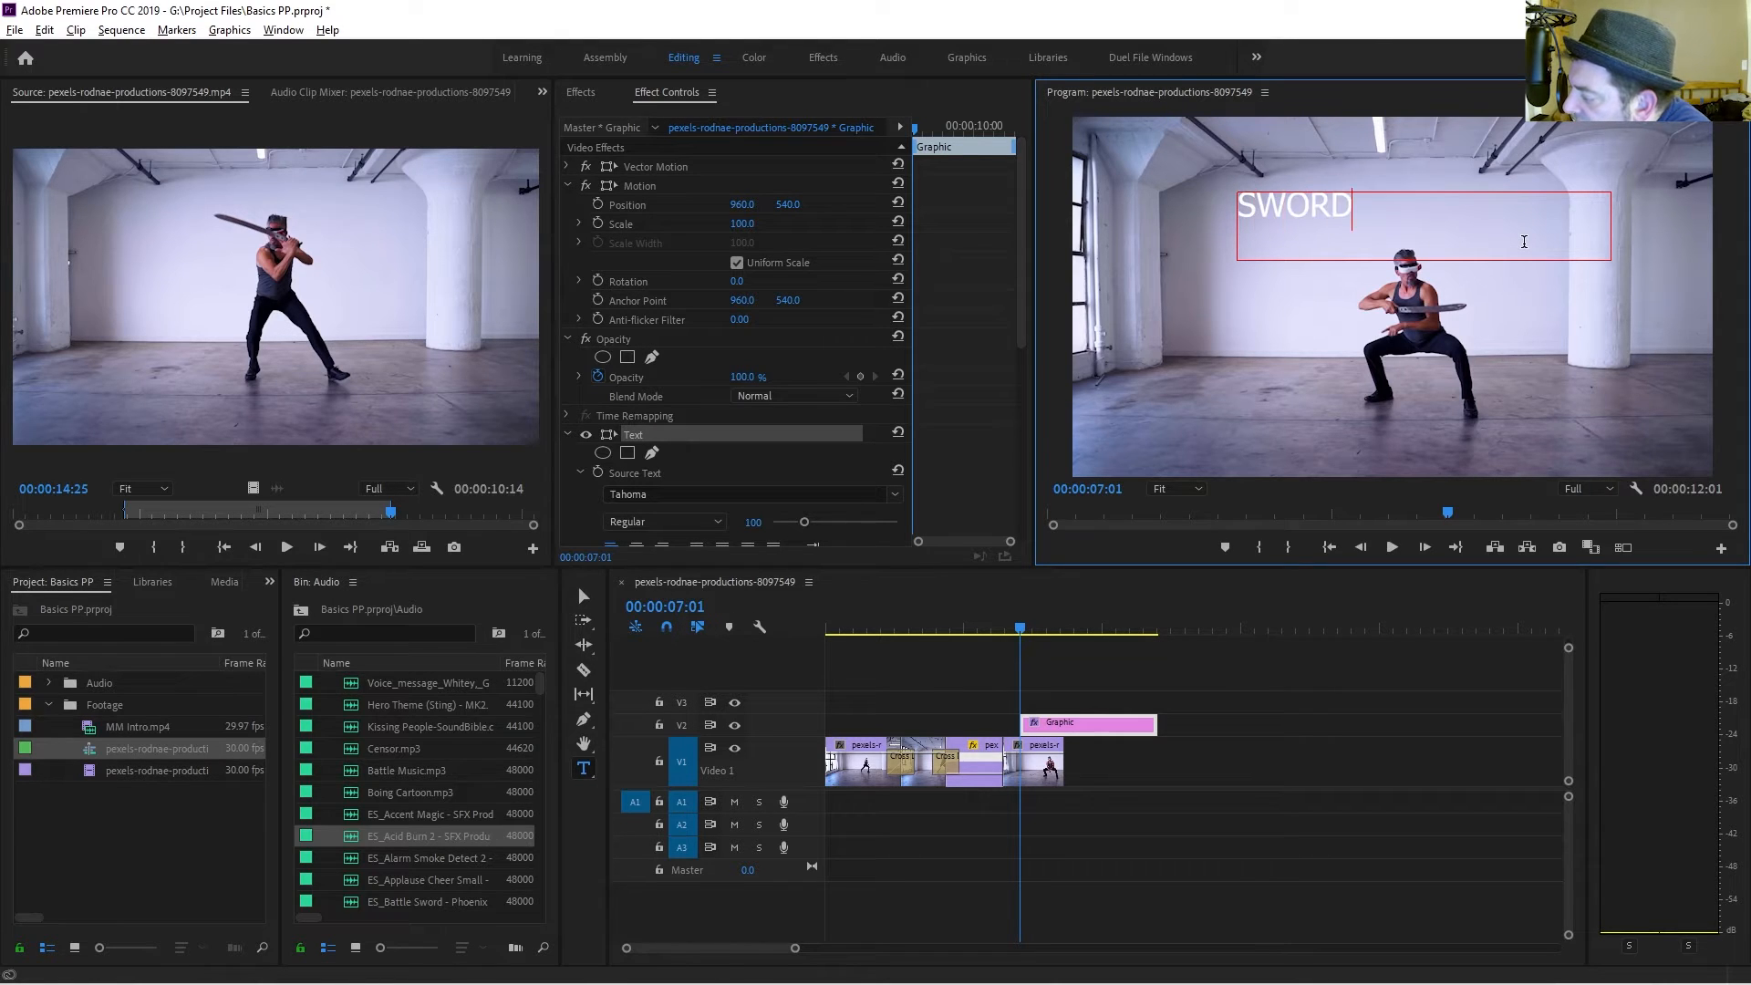
{"action": "type", "text": " PLAY"}
Trim the title graphic clip so it ends with the final video clip.
{"action": "left_click", "coordinate": [1073, 732]}
{"action": "left_click_drag", "start_coordinate": [1074, 733], "coordinate": [1062, 723]}
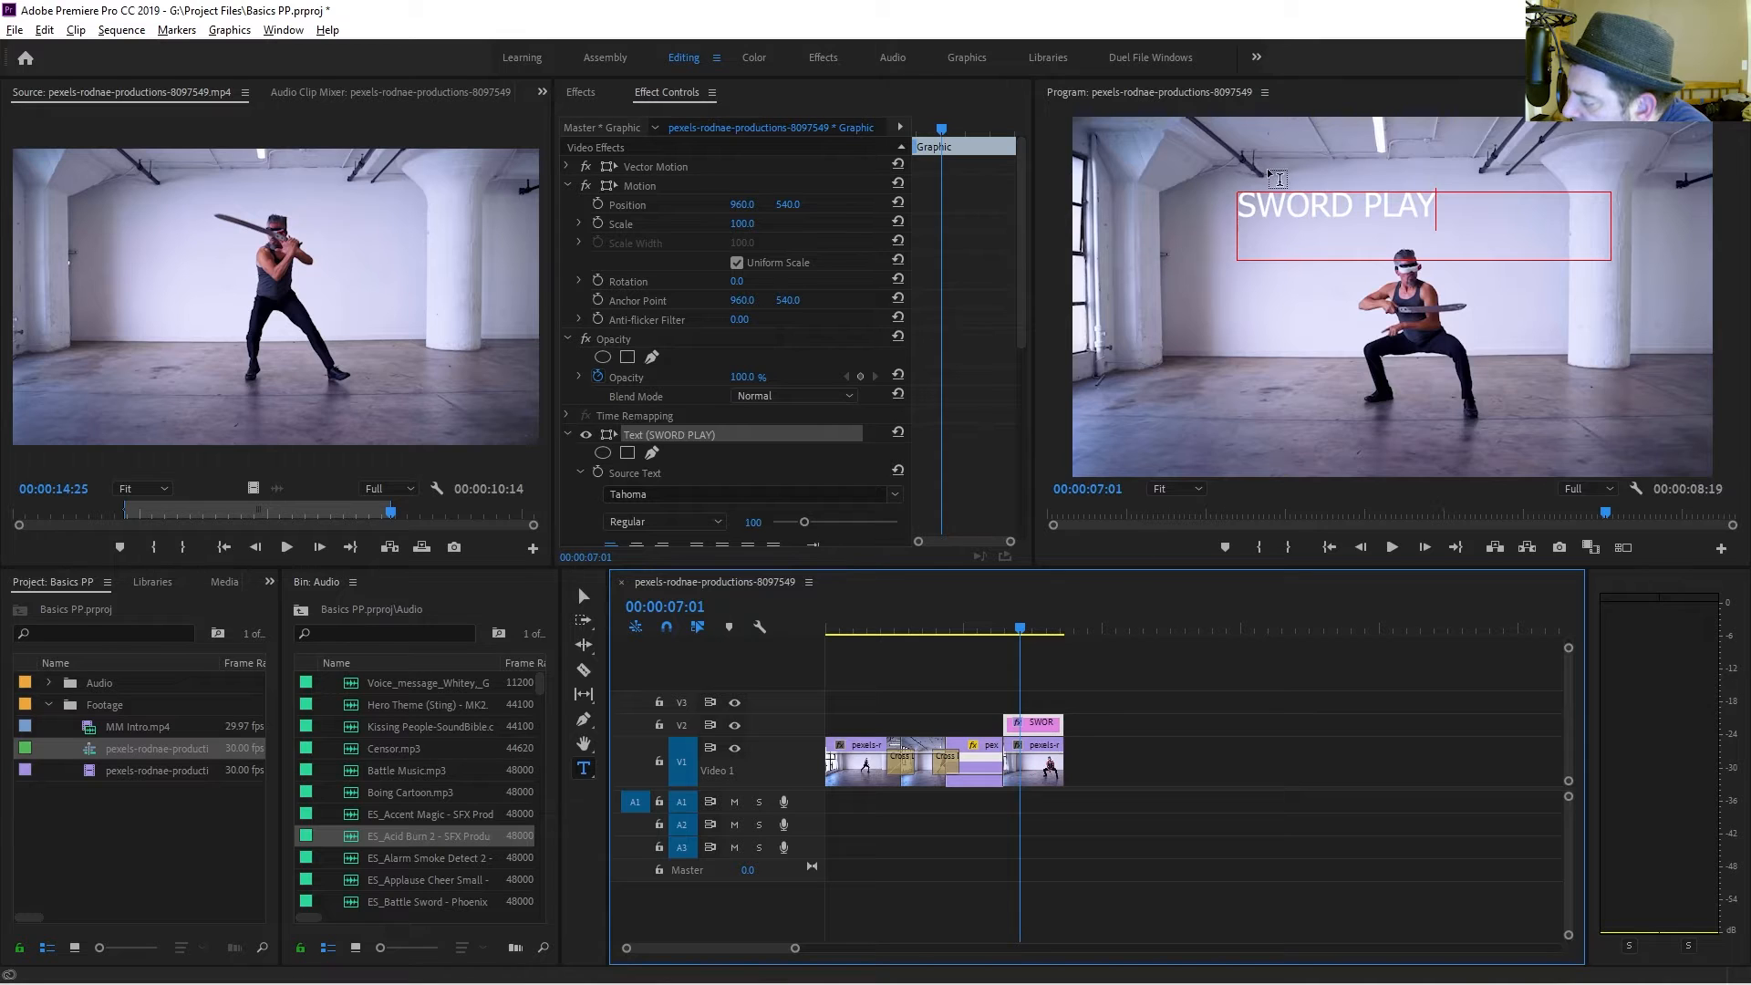
Change the title's font to Tw Cen MT Condensed Extra Bold.
{"action": "left_click_drag", "start_coordinate": [1239, 206], "coordinate": [1446, 228]}
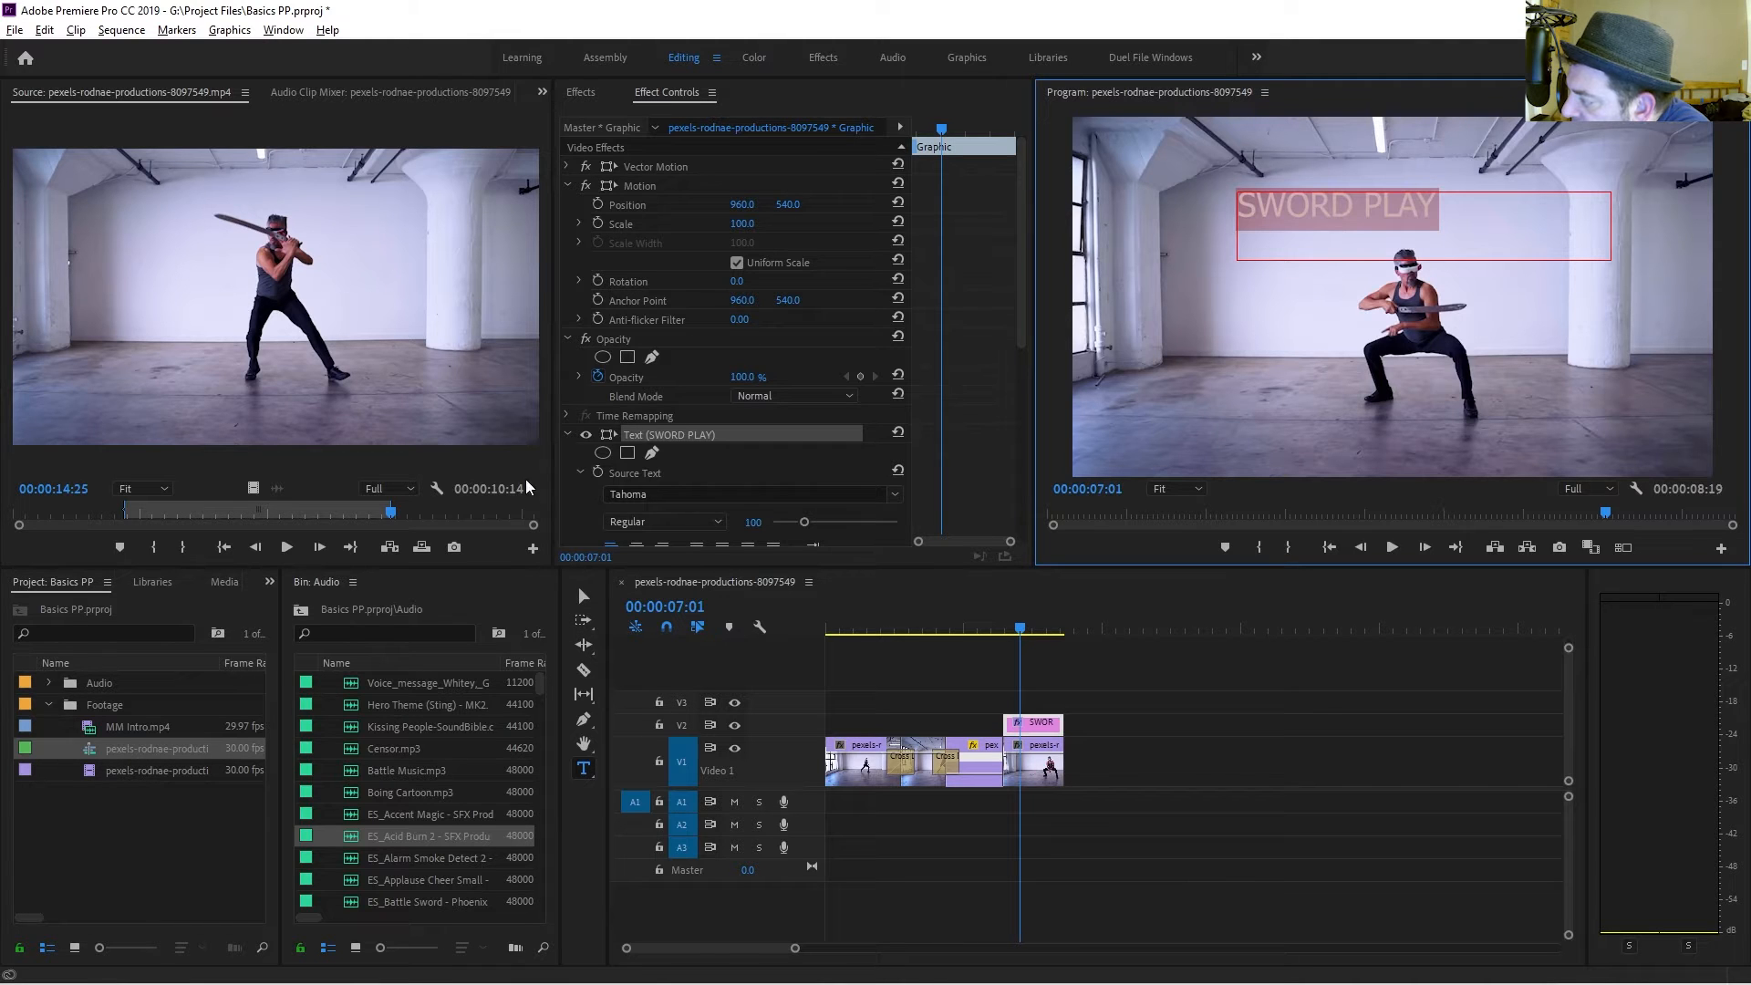
{"action": "scroll", "coordinate": [585, 506], "scroll_direction": "down", "scroll_amount": 2}
{"action": "scroll", "coordinate": [585, 506], "scroll_direction": "down", "scroll_amount": 1}
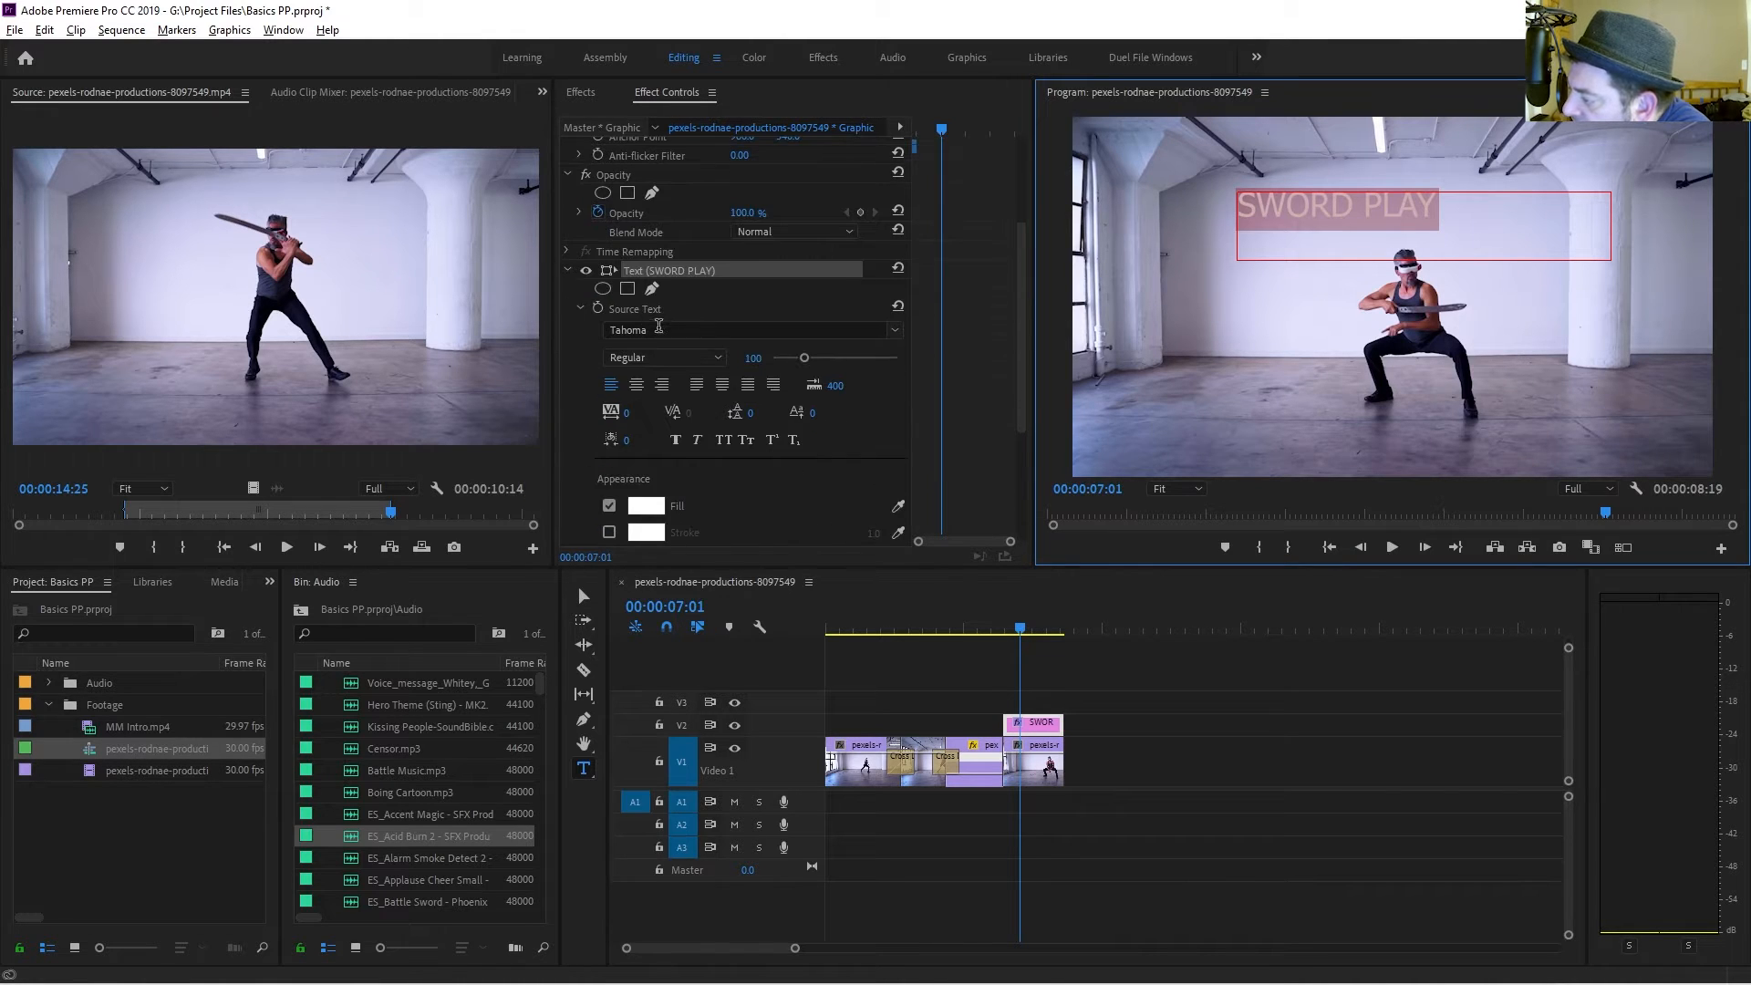
{"action": "left_click", "coordinate": [797, 332]}
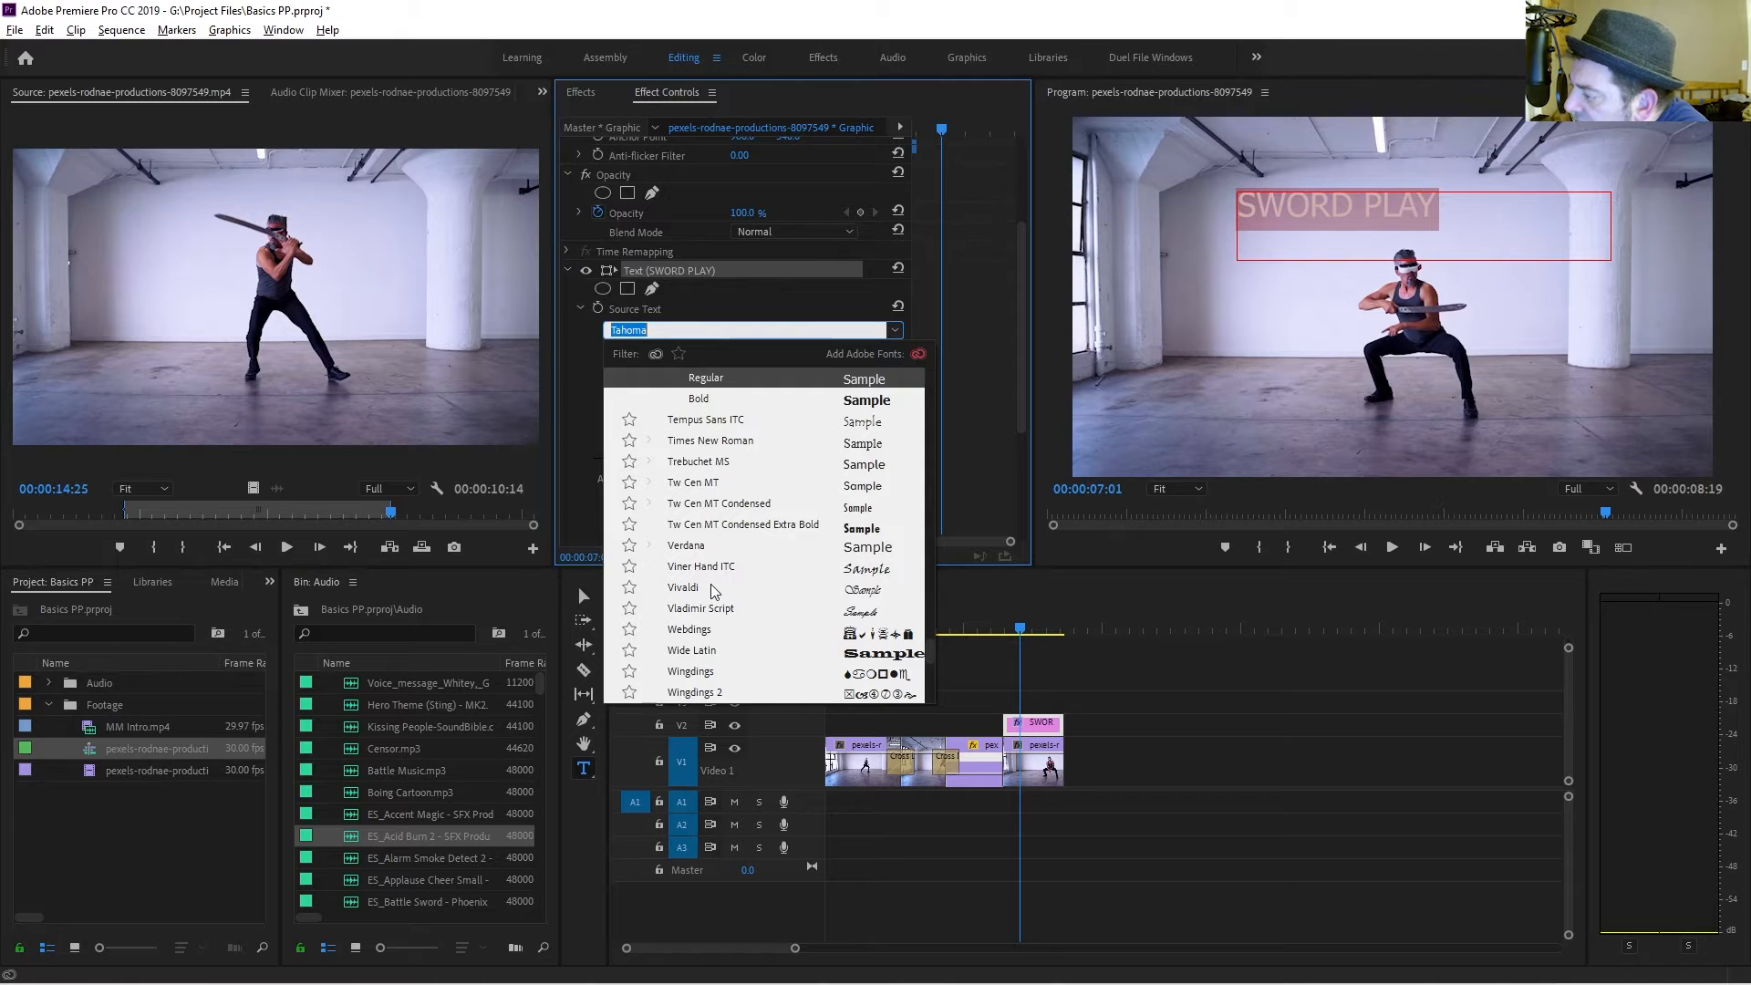
{"action": "left_click", "coordinate": [711, 527]}
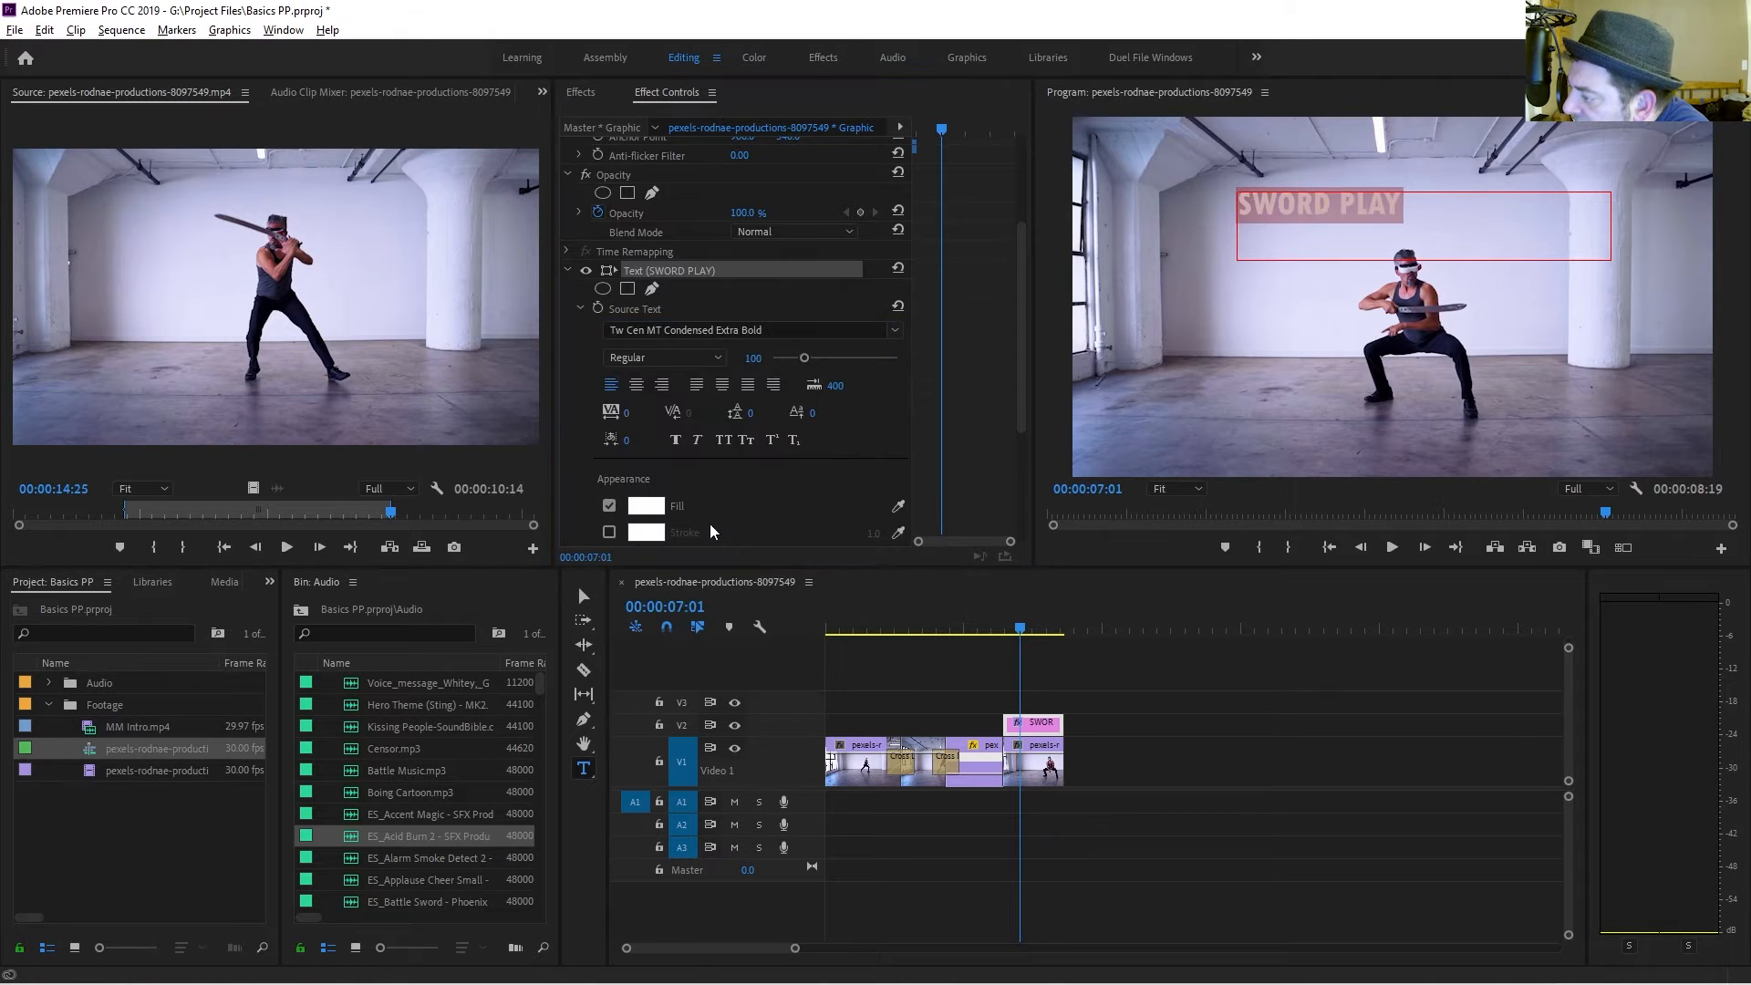
Keep the Regular style and enlarge the title's font size to 221.
{"action": "left_click", "coordinate": [676, 361]}
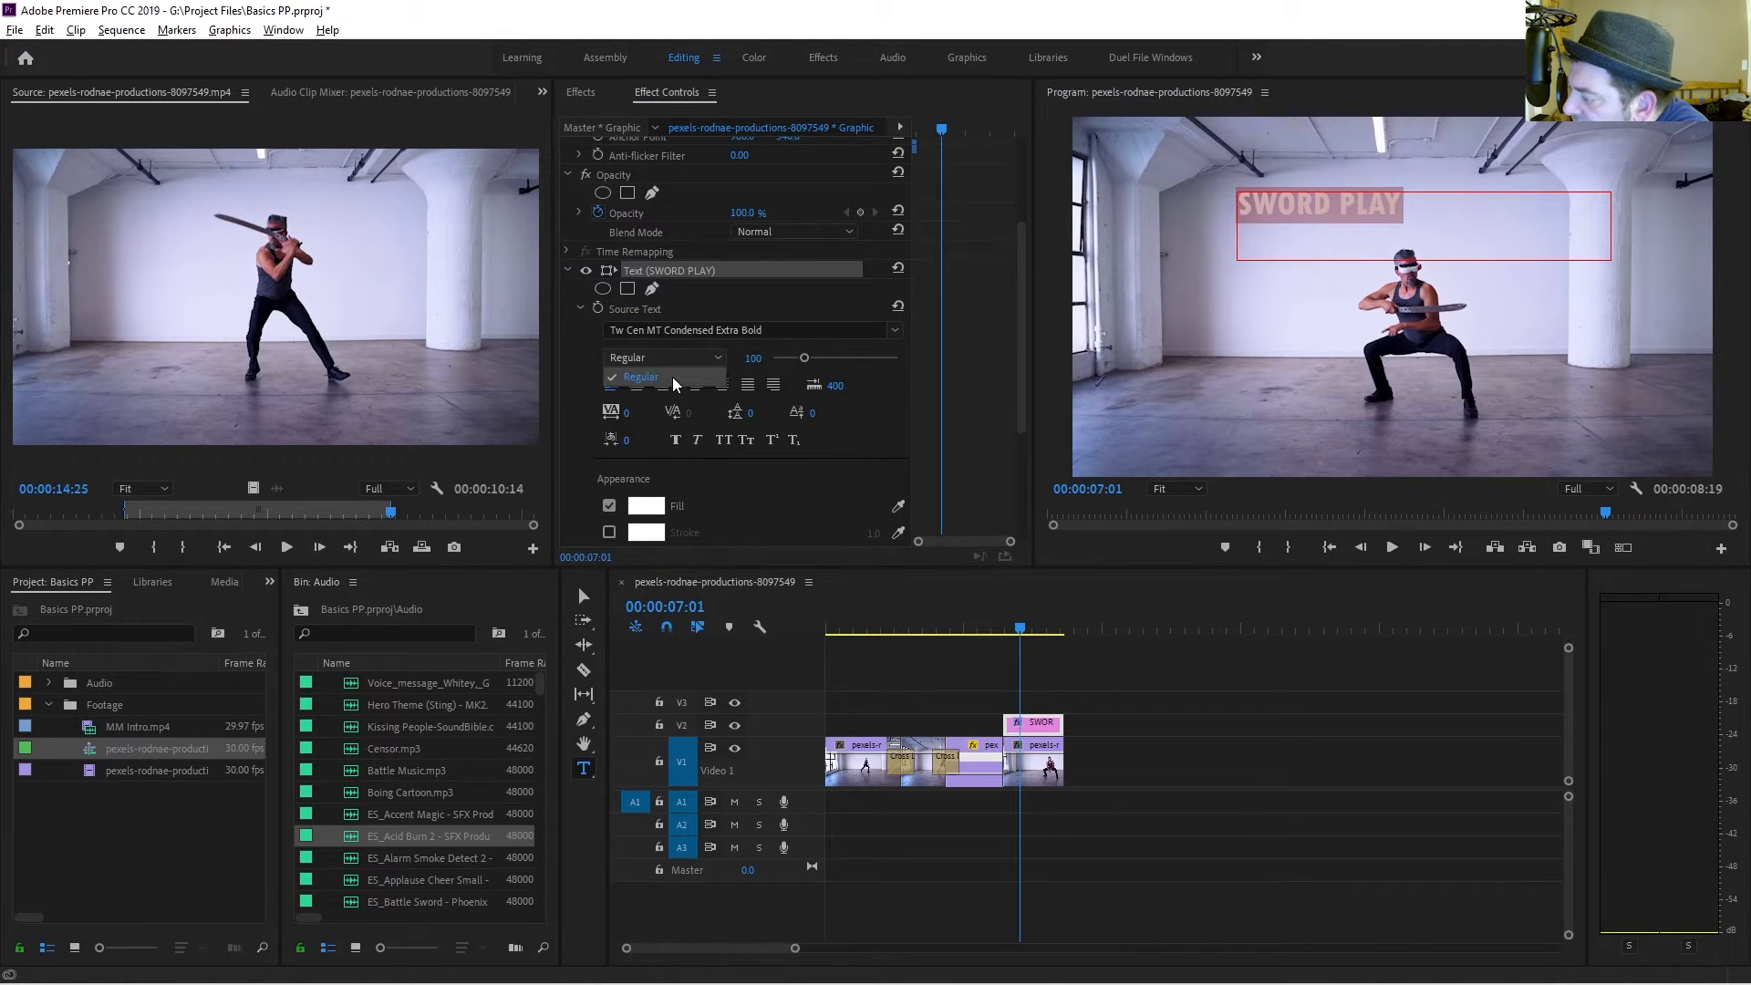
{"action": "left_click", "coordinate": [675, 382]}
{"action": "left_click_drag", "start_coordinate": [803, 367], "coordinate": [843, 370]}
{"action": "scroll", "coordinate": [632, 424], "scroll_direction": "down", "scroll_amount": 3}
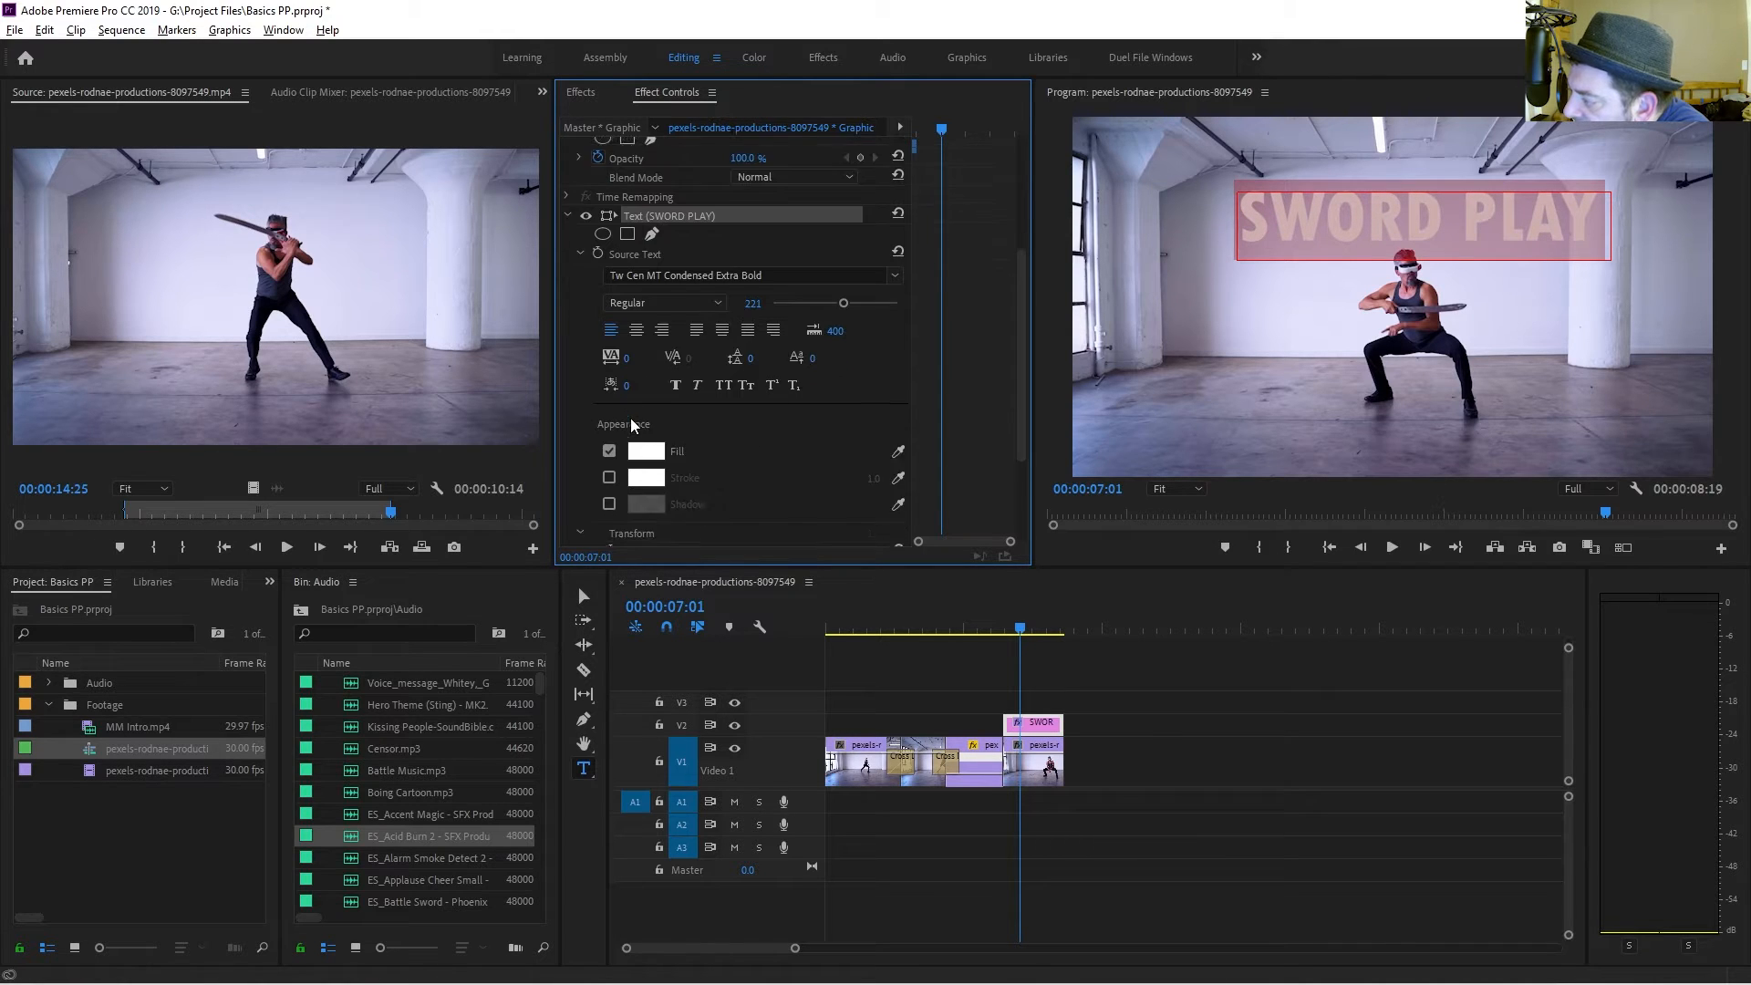
Tighten the title's kerning, tracking and character spacing values.
{"action": "mouse_move", "coordinate": [627, 285]}
{"action": "left_mouse_down"}
{"action": "mouse_move", "coordinate": [655, 285]}
{"action": "mouse_move", "coordinate": [625, 284]}
{"action": "left_mouse_up"}
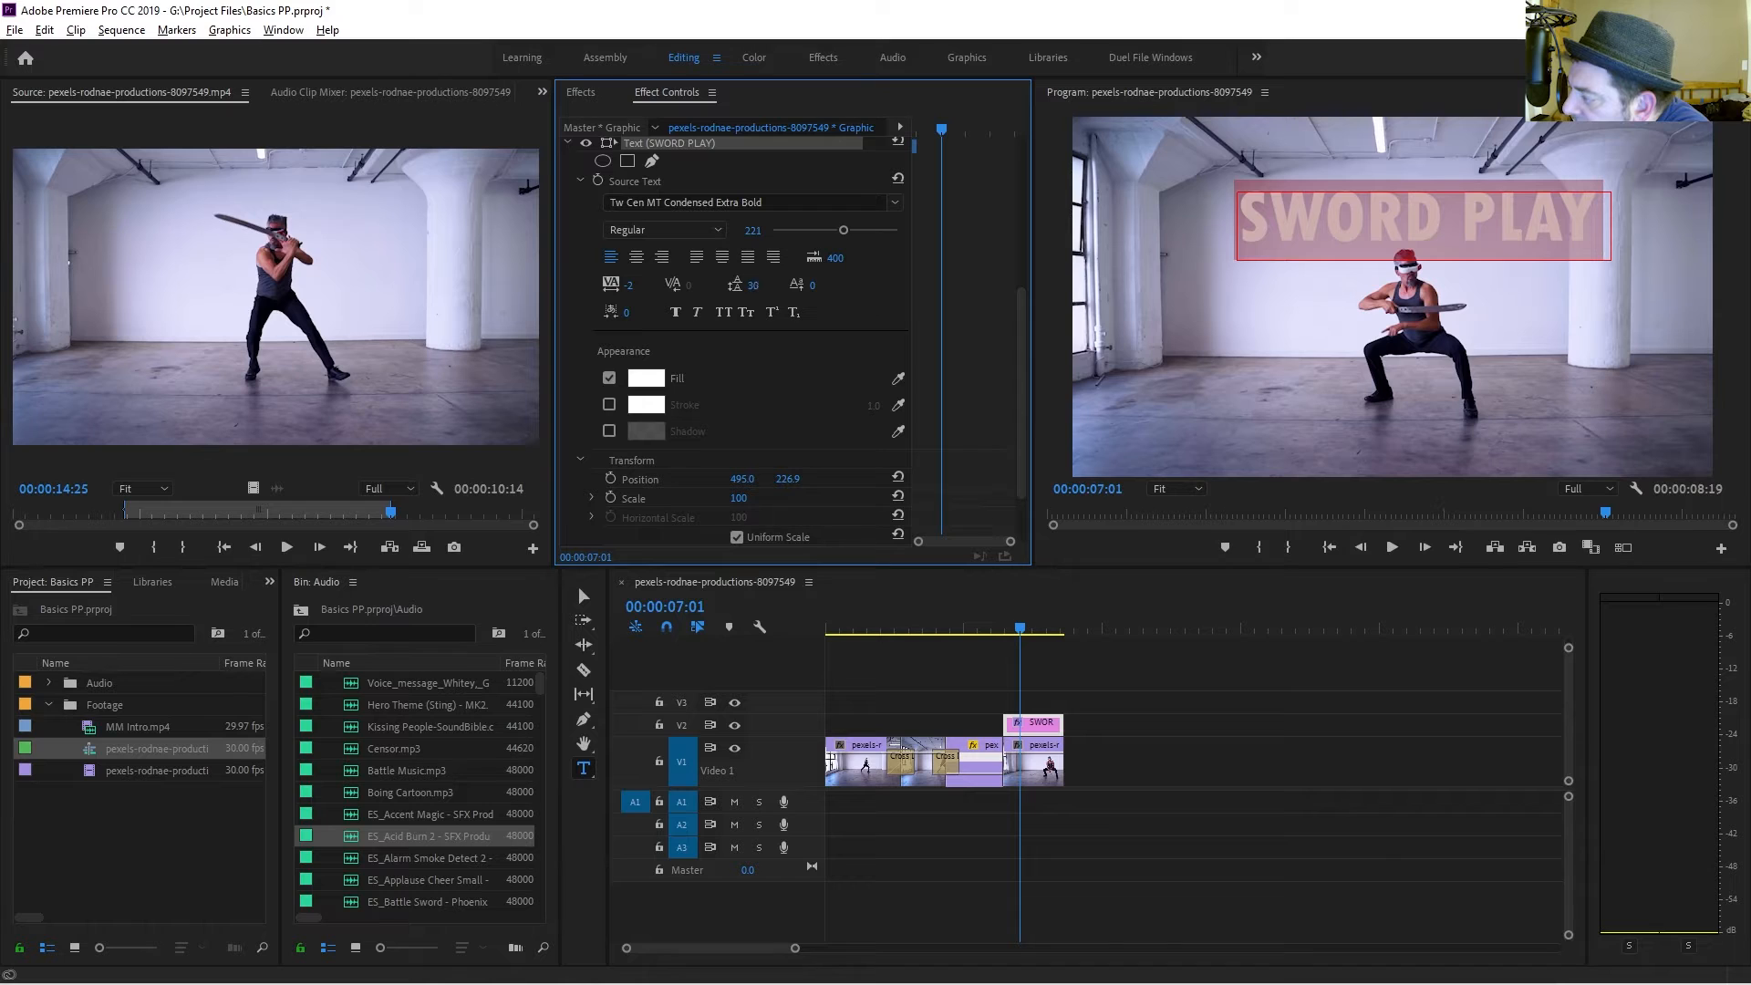
{"action": "left_click_drag", "start_coordinate": [755, 285], "coordinate": [811, 286]}
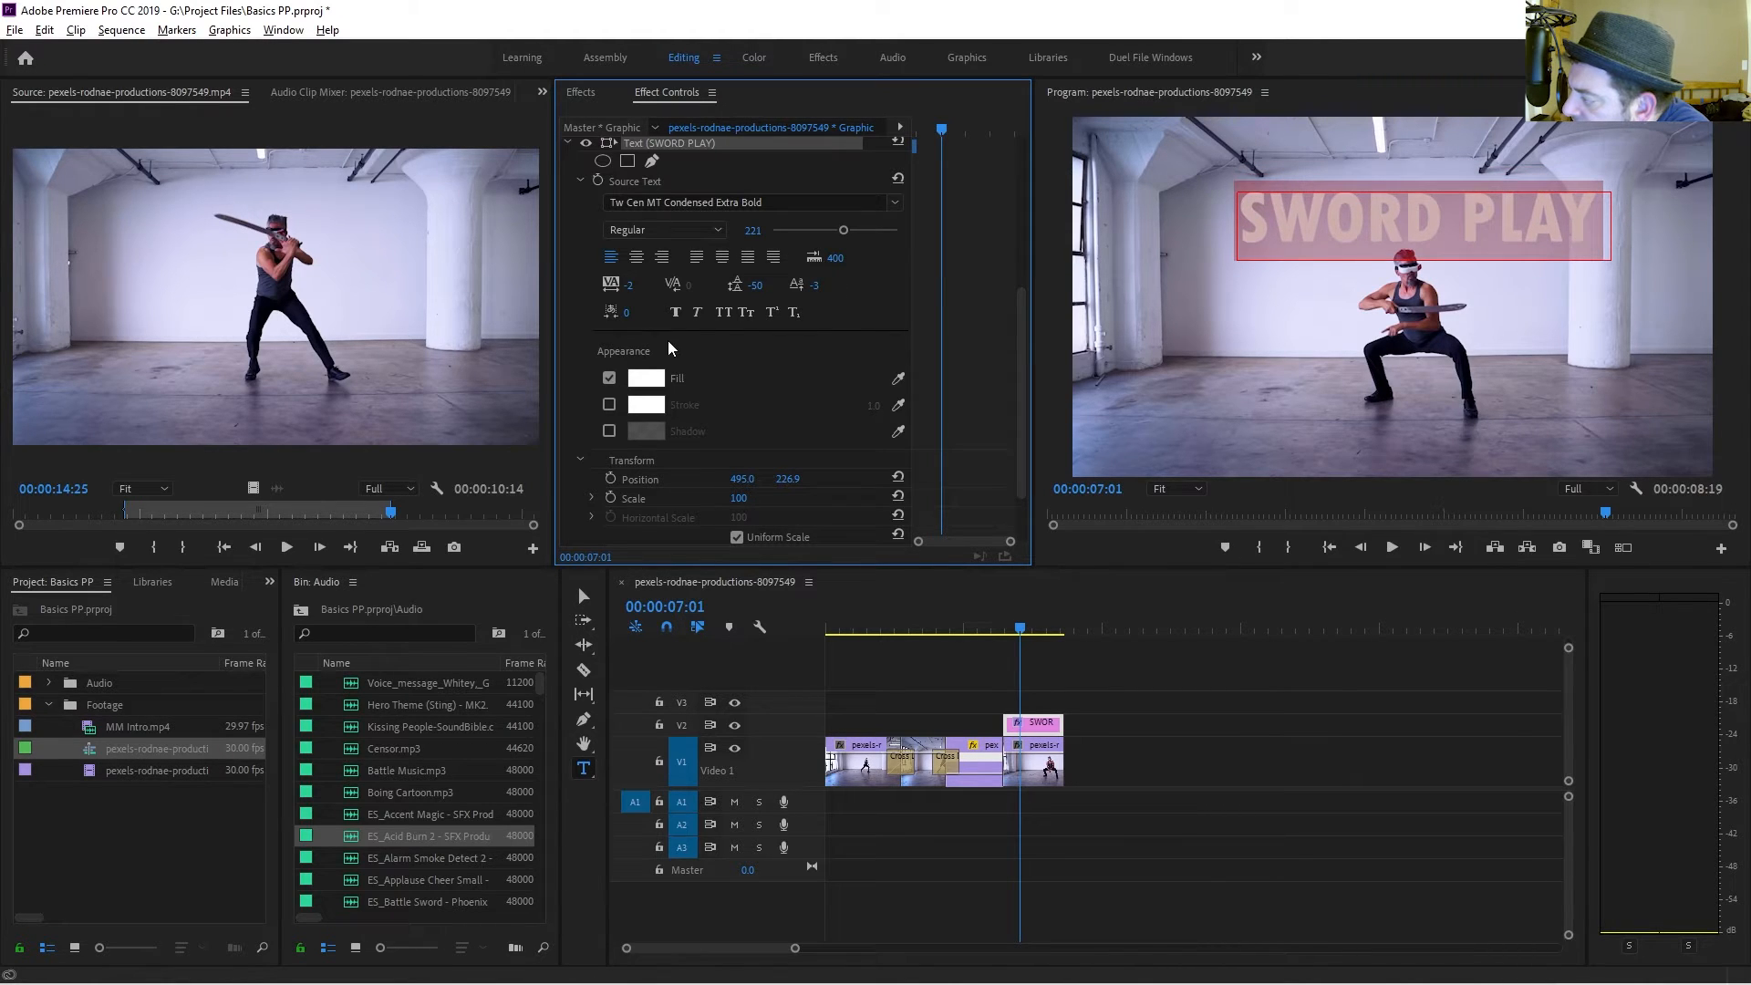
{"action": "left_click_drag", "start_coordinate": [628, 313], "coordinate": [720, 313]}
{"action": "left_click_drag", "start_coordinate": [626, 313], "coordinate": [653, 369]}
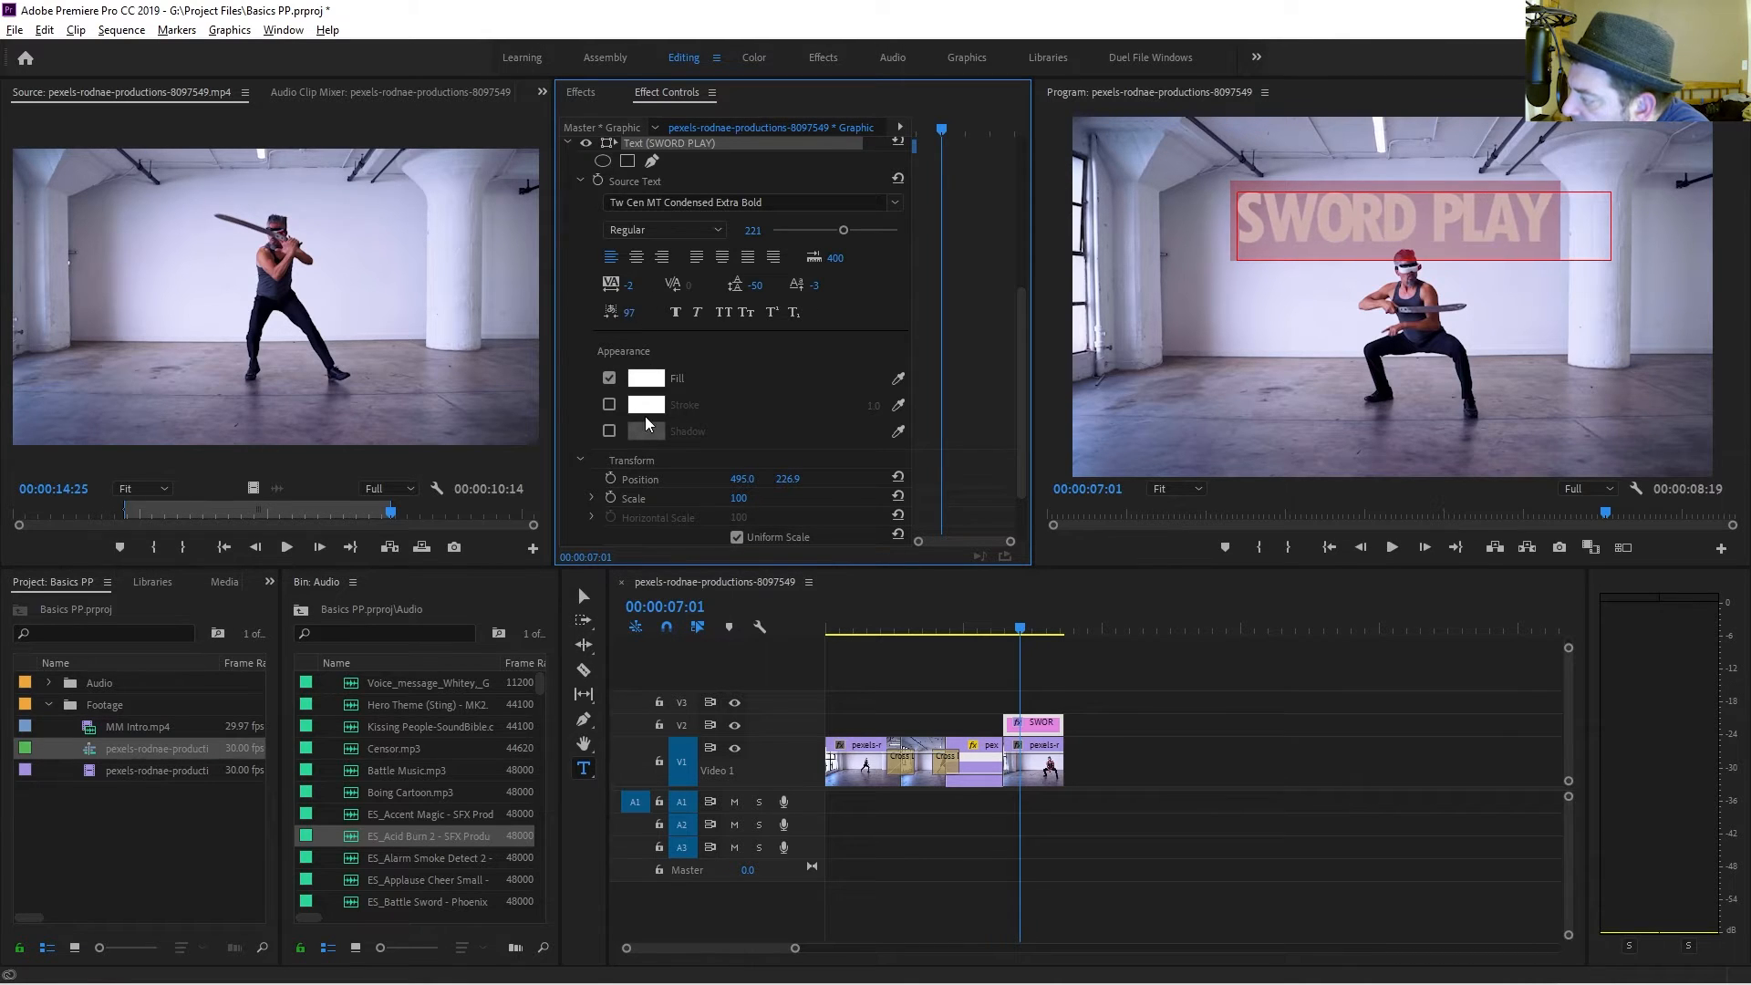
Set the SWORD PLAY title's fill colour to a dark blue.
{"action": "scroll", "coordinate": [648, 423], "scroll_direction": "down", "scroll_amount": 1}
{"action": "left_click", "coordinate": [646, 323]}
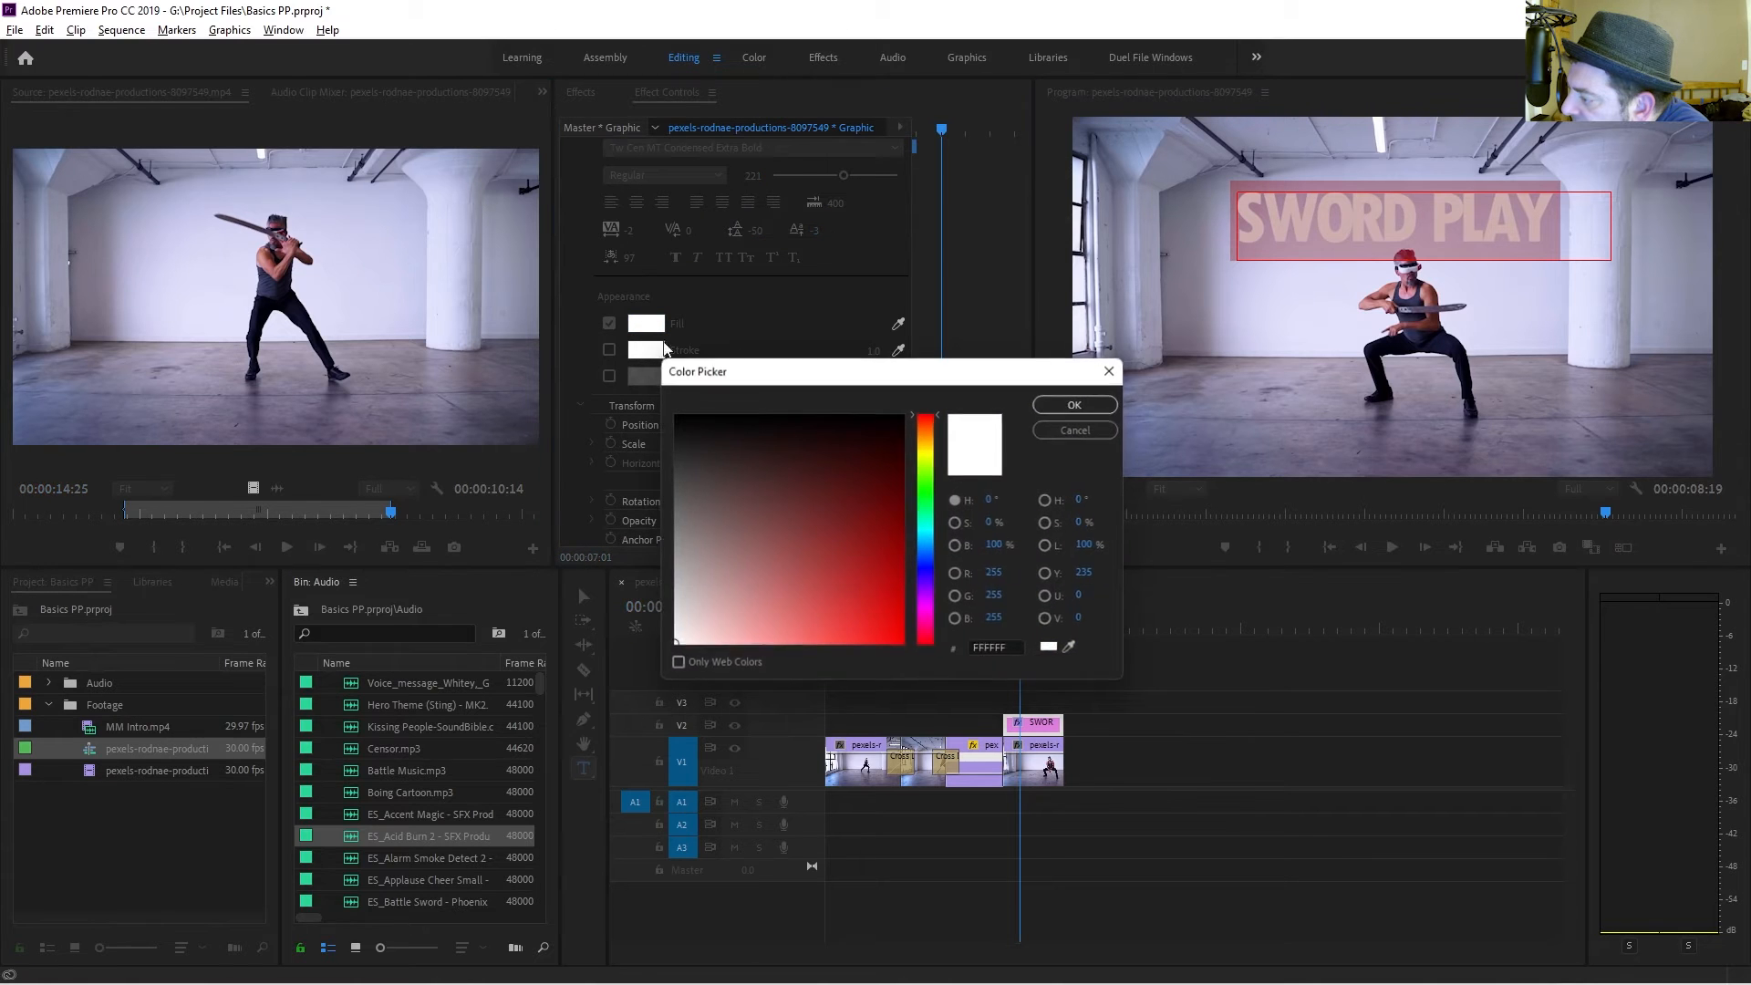
{"action": "left_click_drag", "start_coordinate": [930, 516], "coordinate": [930, 567]}
{"action": "left_click", "coordinate": [902, 495]}
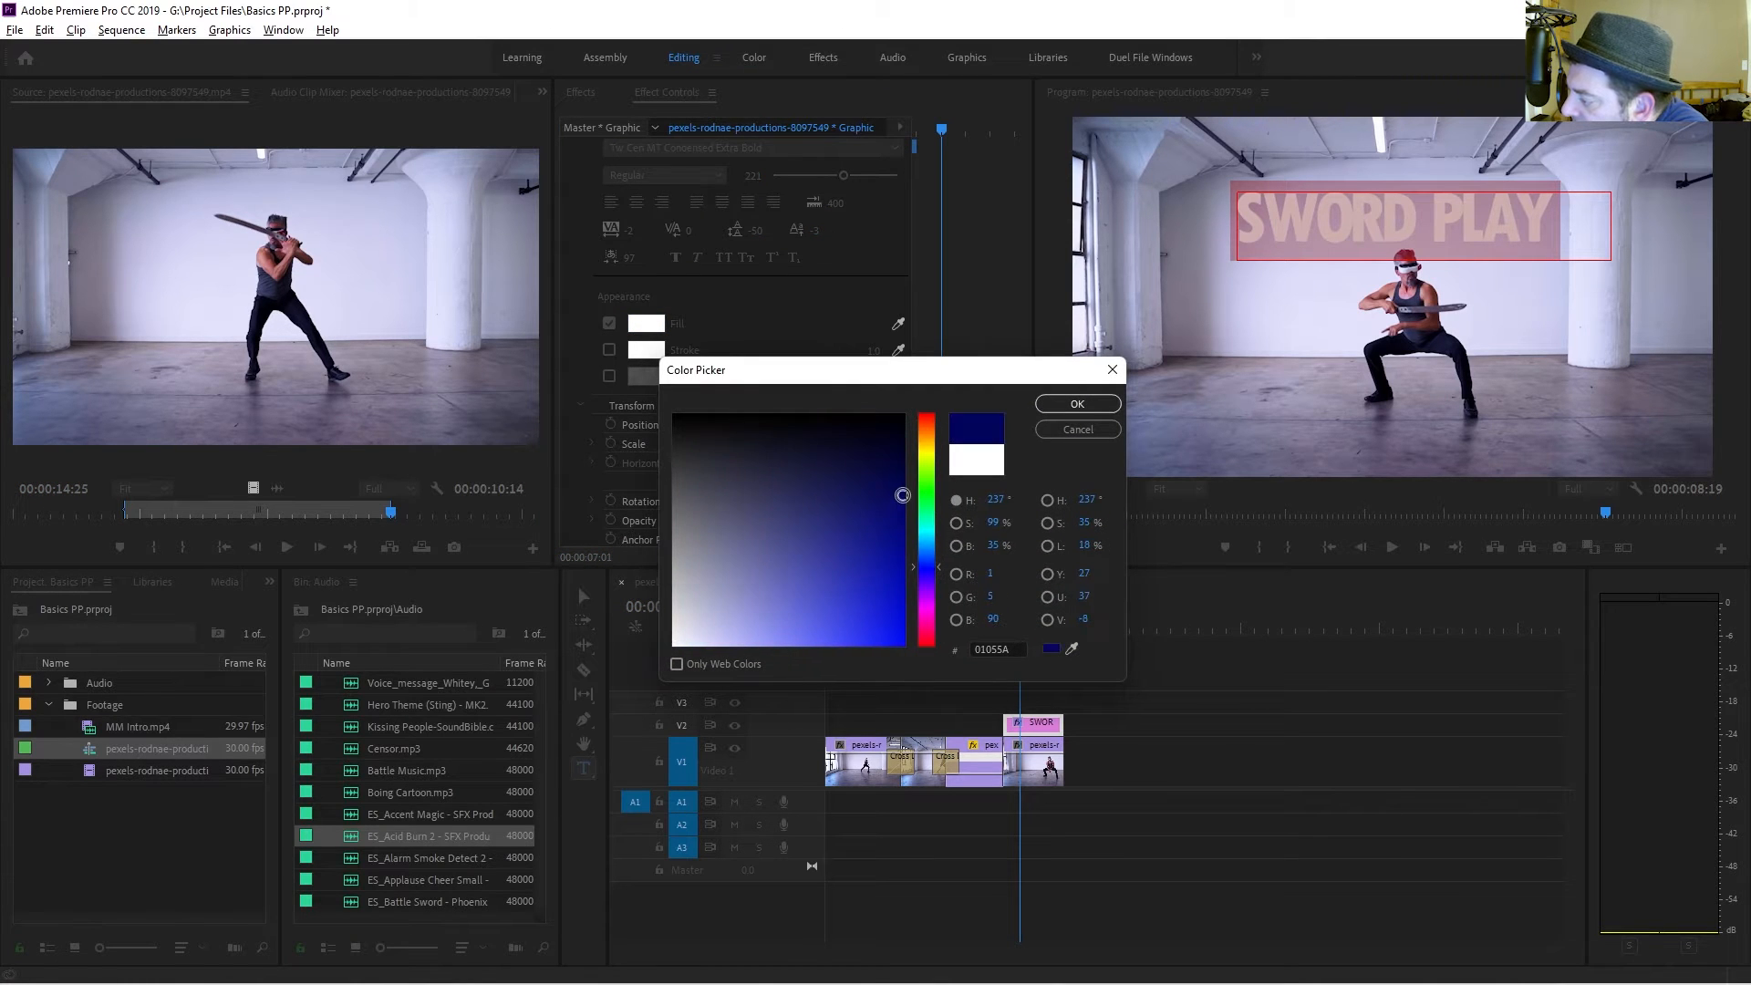
{"action": "left_click", "coordinate": [874, 545]}
{"action": "left_click", "coordinate": [1077, 403]}
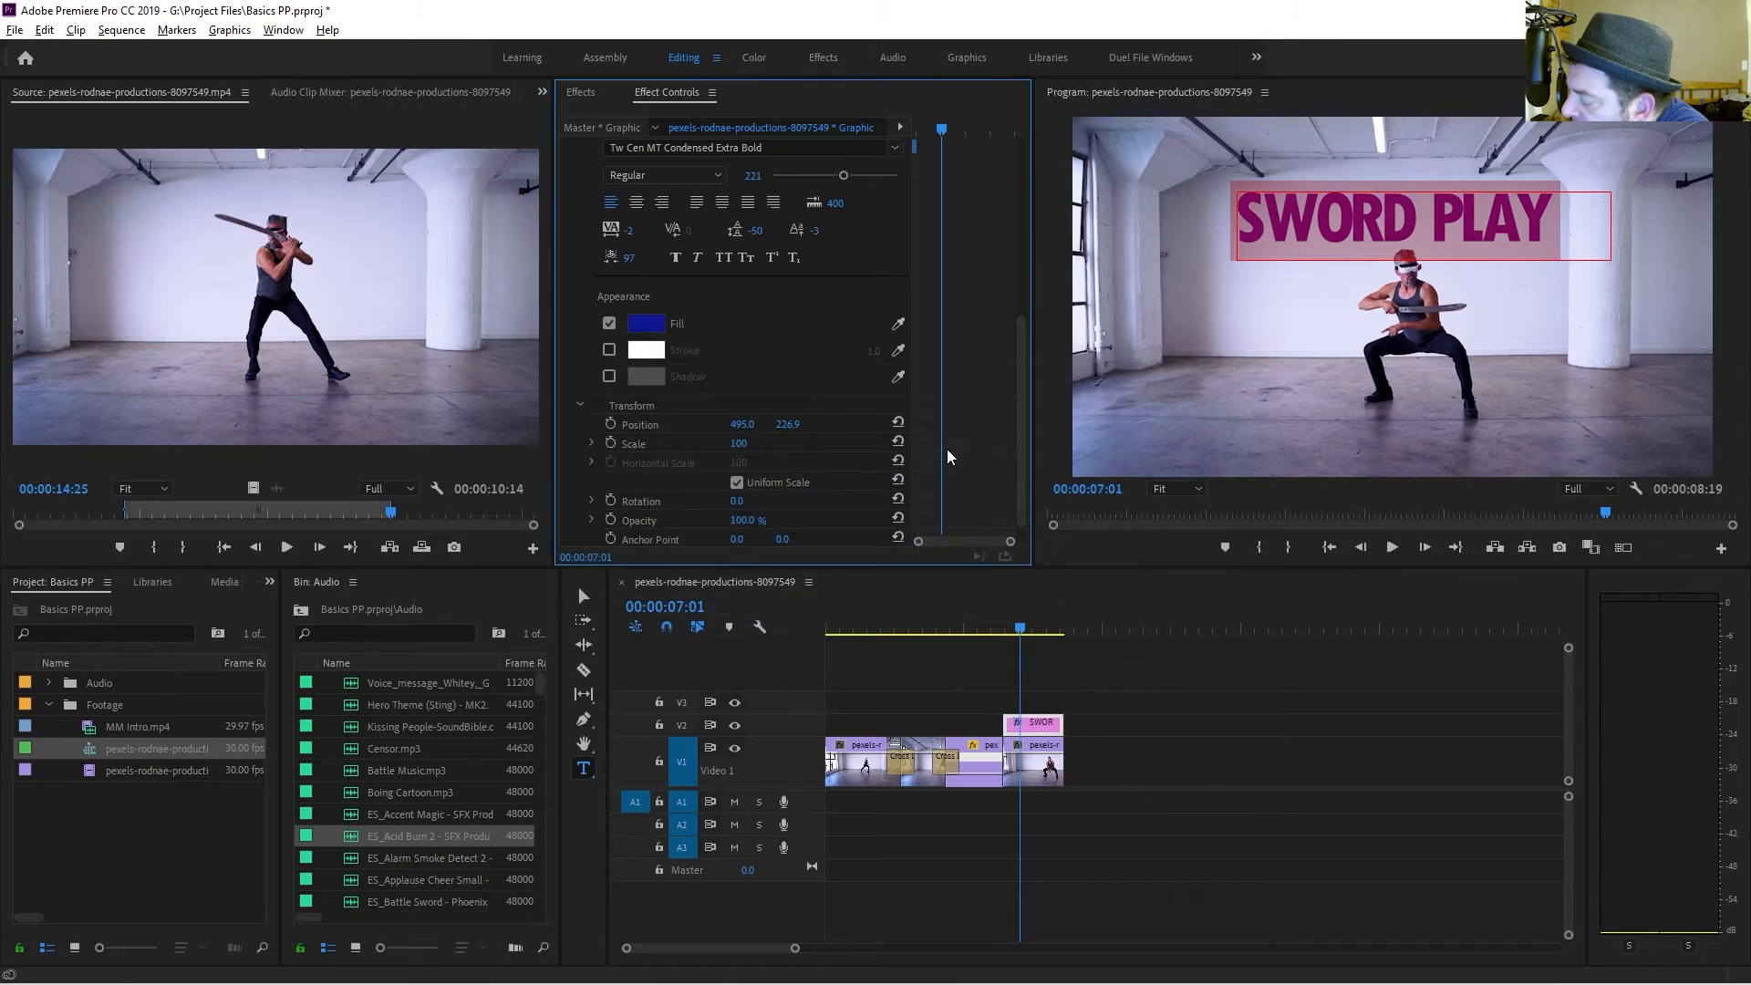
Enable a black stroke on the title and set its width to 19.
{"action": "left_click", "coordinate": [609, 350]}
{"action": "left_click", "coordinate": [646, 352]}
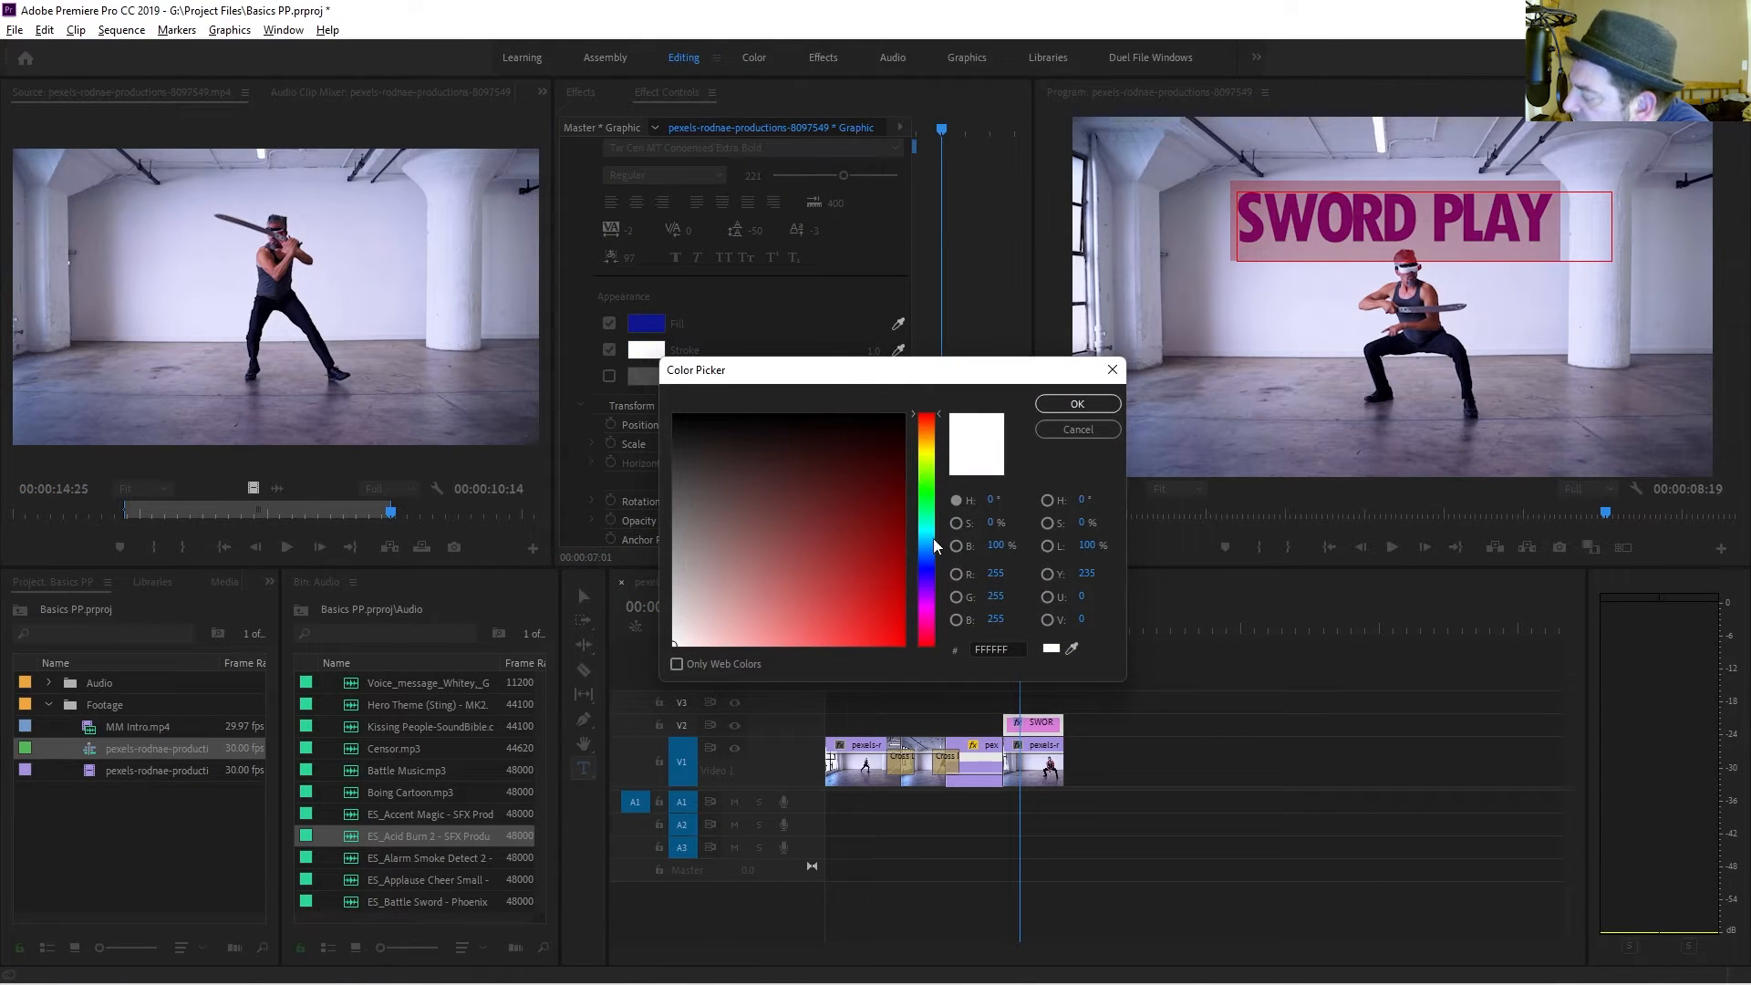
{"action": "left_click_drag", "start_coordinate": [896, 513], "coordinate": [665, 399]}
{"action": "left_click", "coordinate": [1069, 408]}
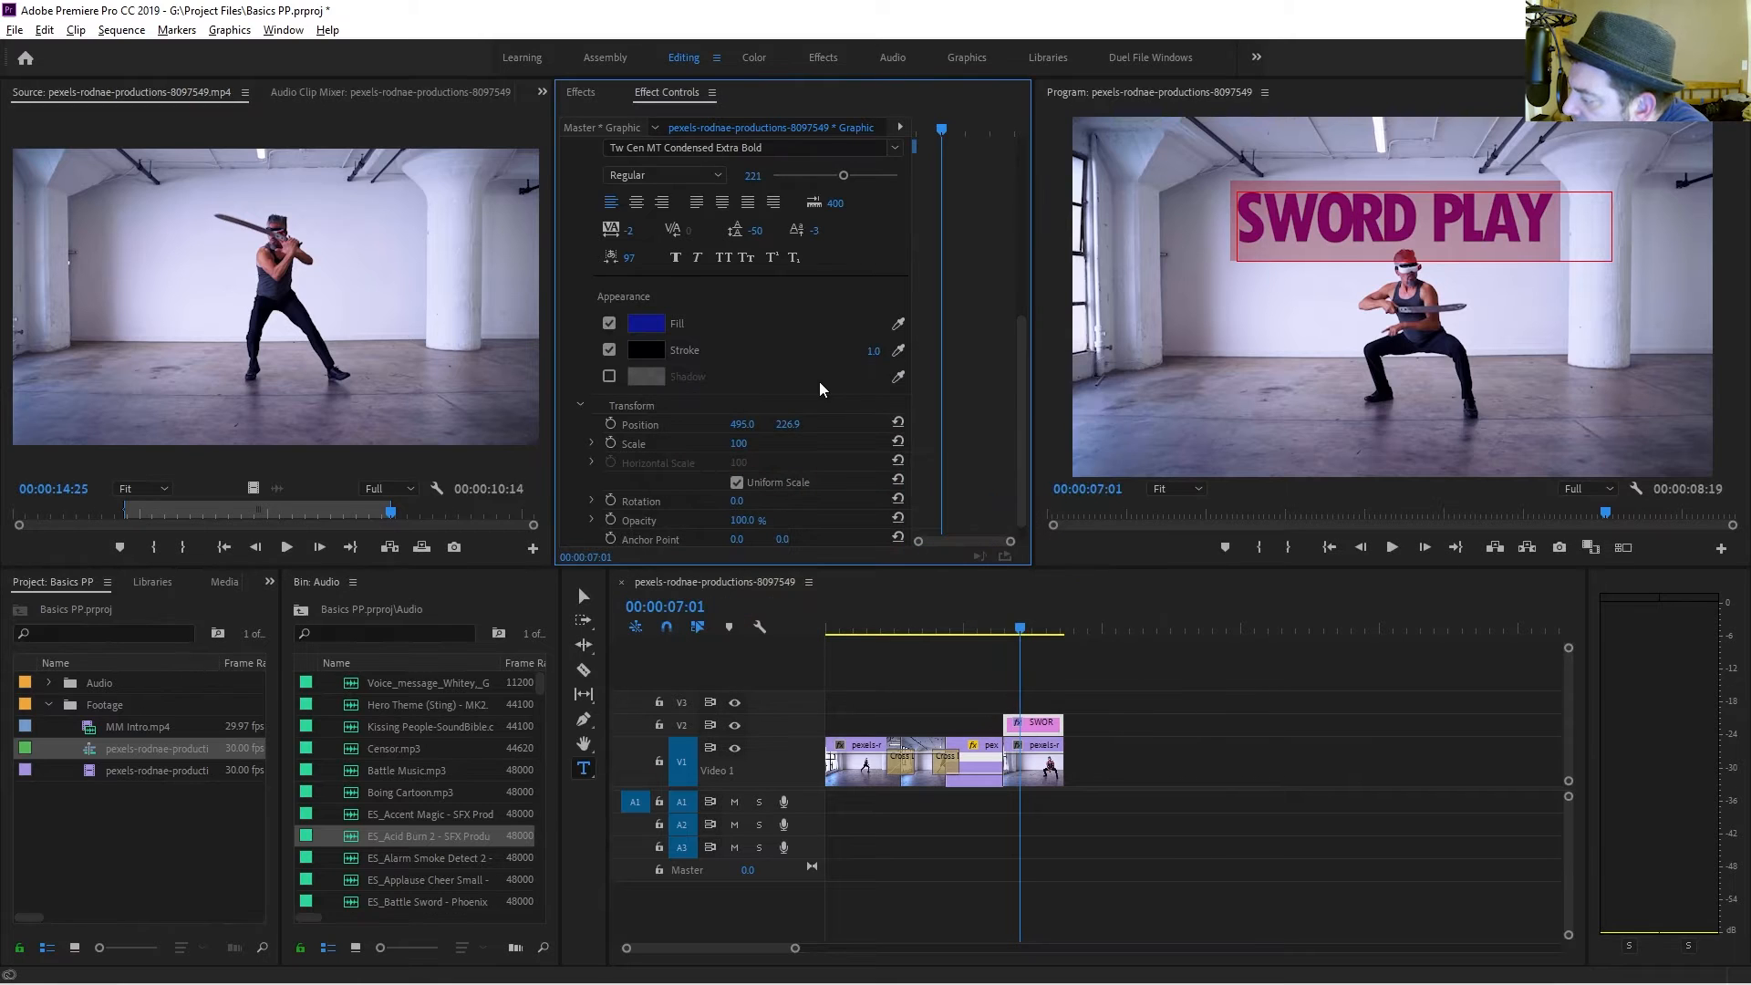
{"action": "left_click_drag", "start_coordinate": [873, 356], "coordinate": [855, 350]}
Enable a drop shadow on the title with a near-black shadow colour.
{"action": "left_click", "coordinate": [609, 376]}
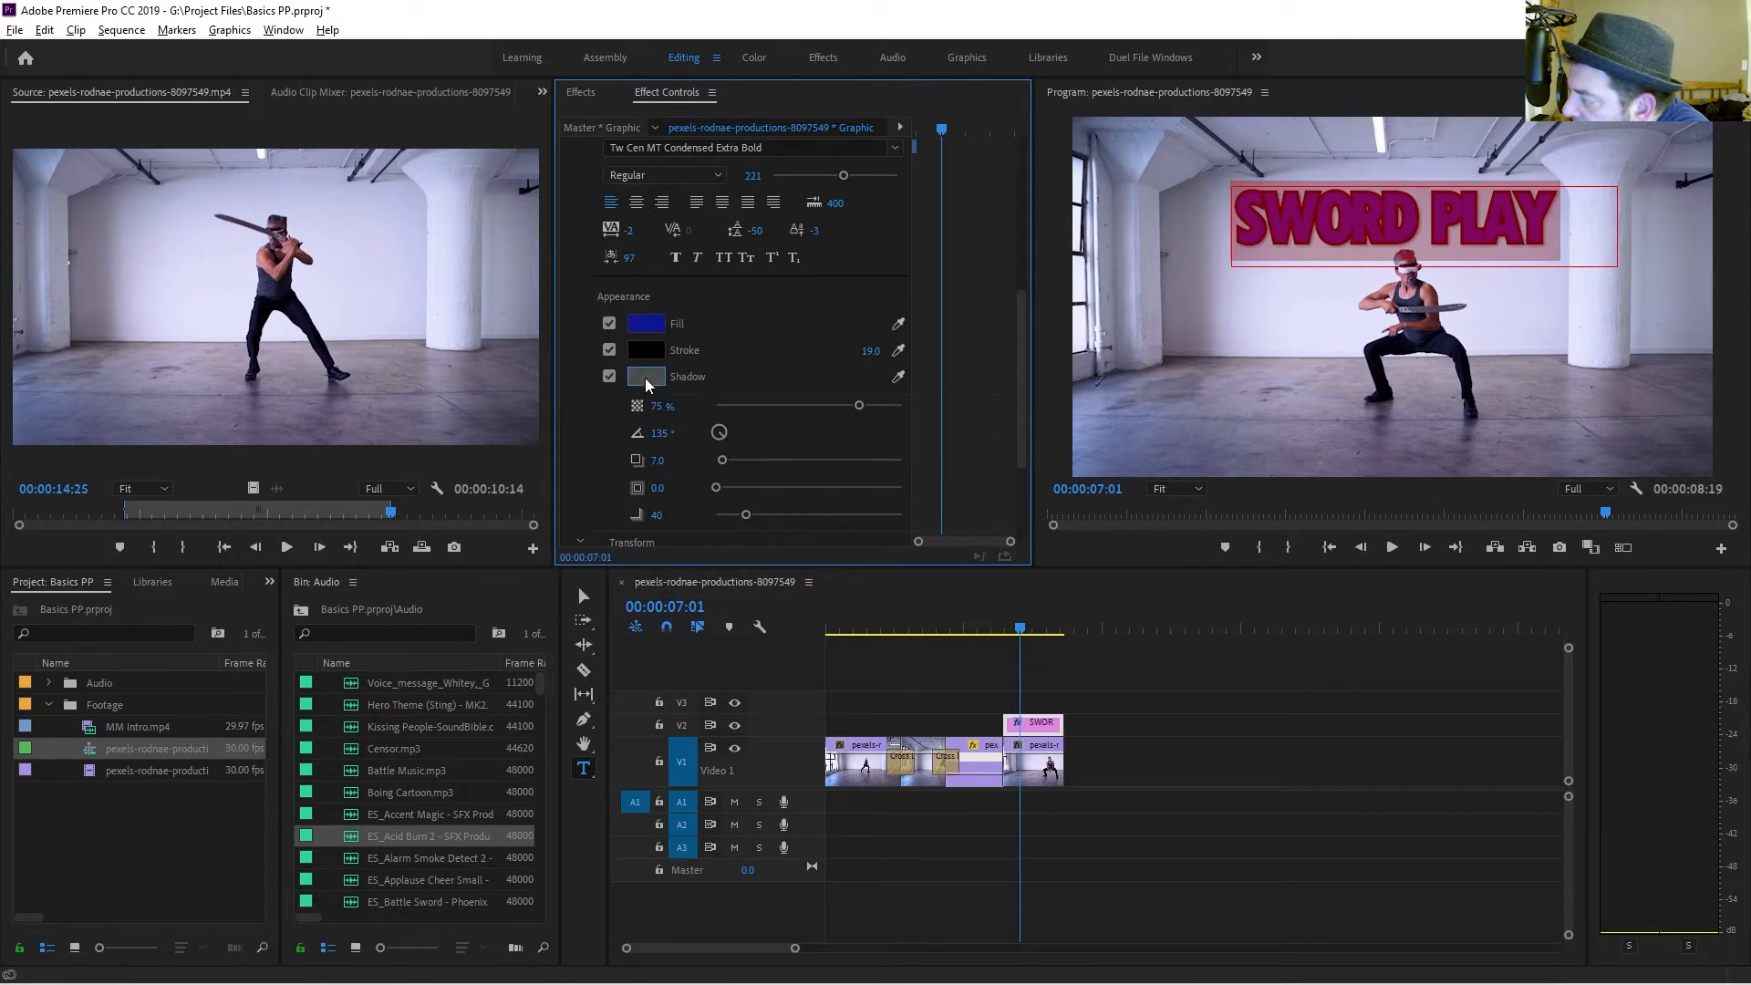
{"action": "left_click", "coordinate": [644, 380]}
{"action": "left_click", "coordinate": [686, 421]}
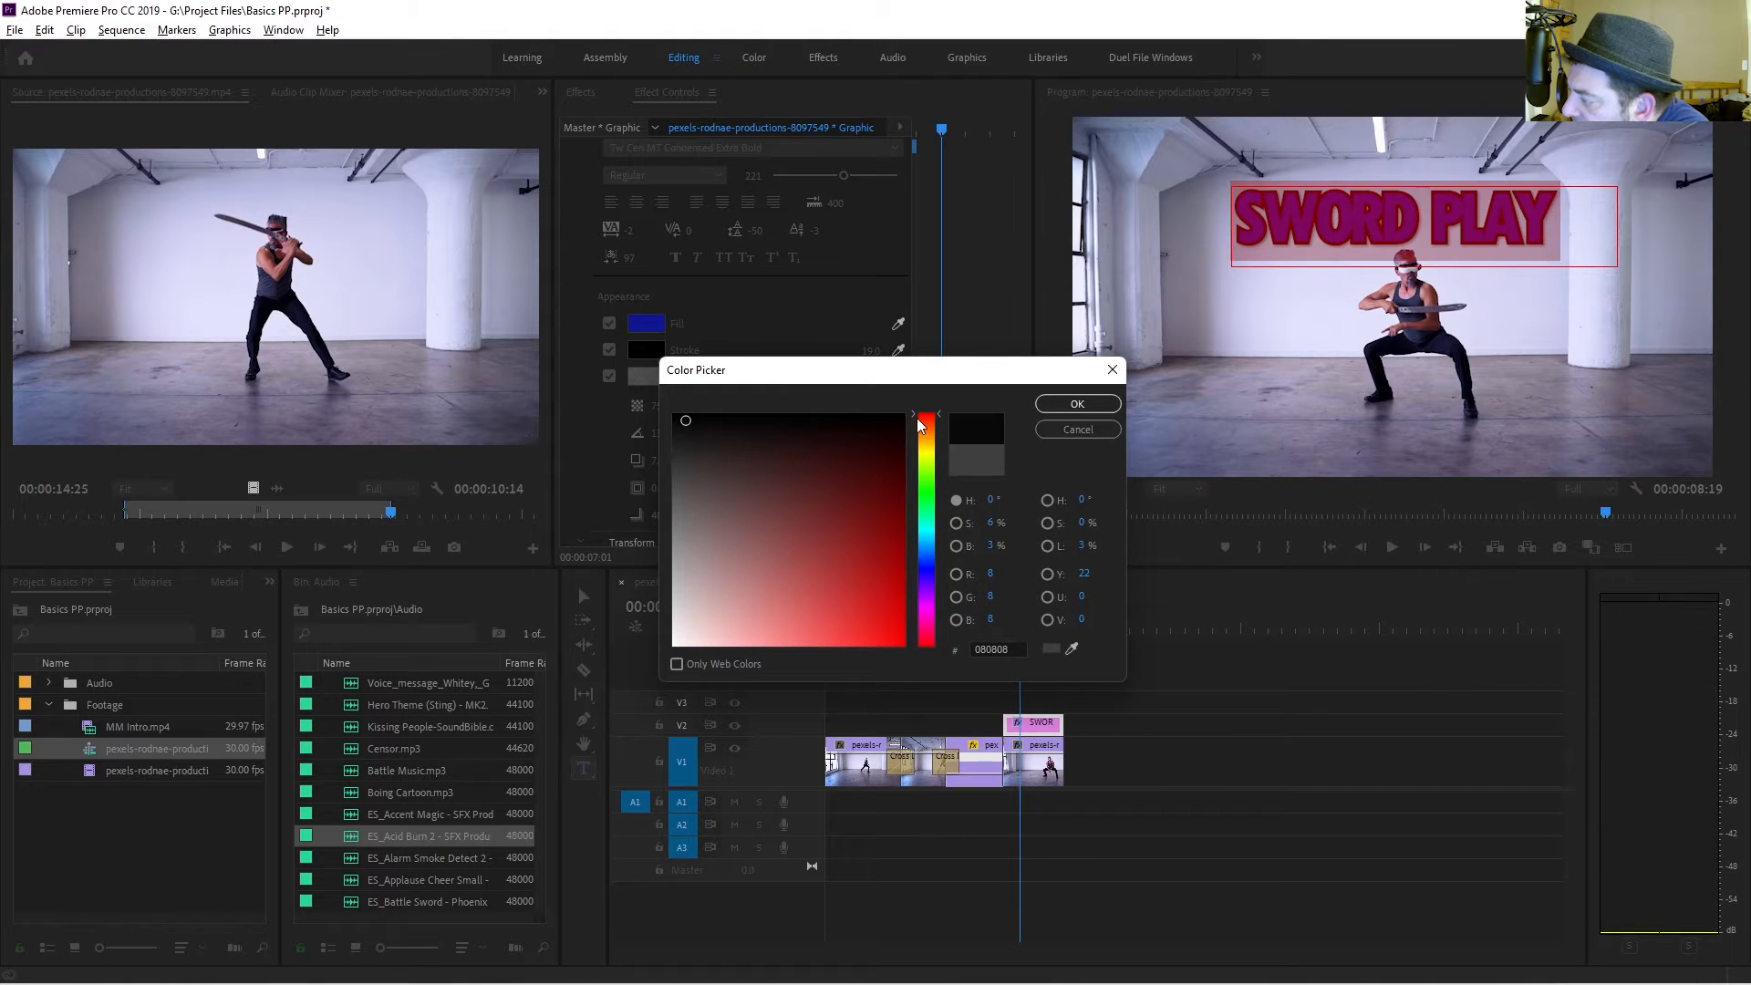
{"action": "left_click", "coordinate": [1108, 409]}
Set the title's shadow distance to about 36, size to 22 and blur to 72.
{"action": "scroll", "coordinate": [775, 430], "scroll_direction": "down", "scroll_amount": 1}
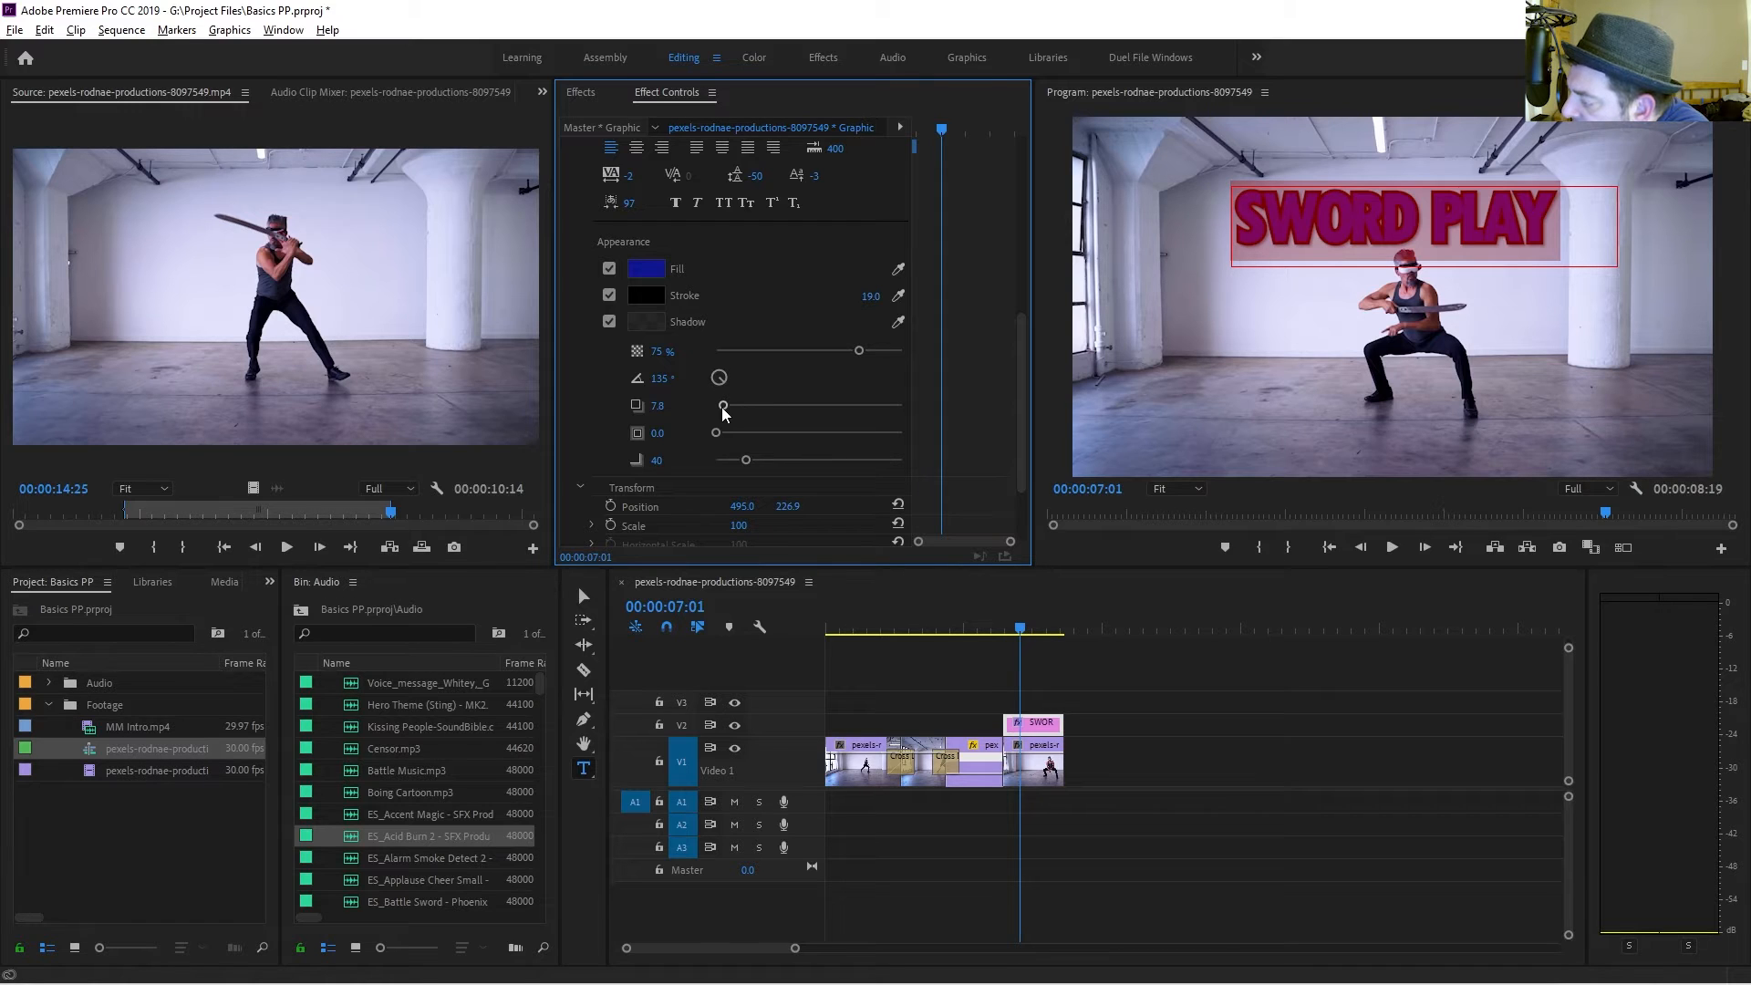
{"action": "left_click_drag", "start_coordinate": [723, 409], "coordinate": [754, 420]}
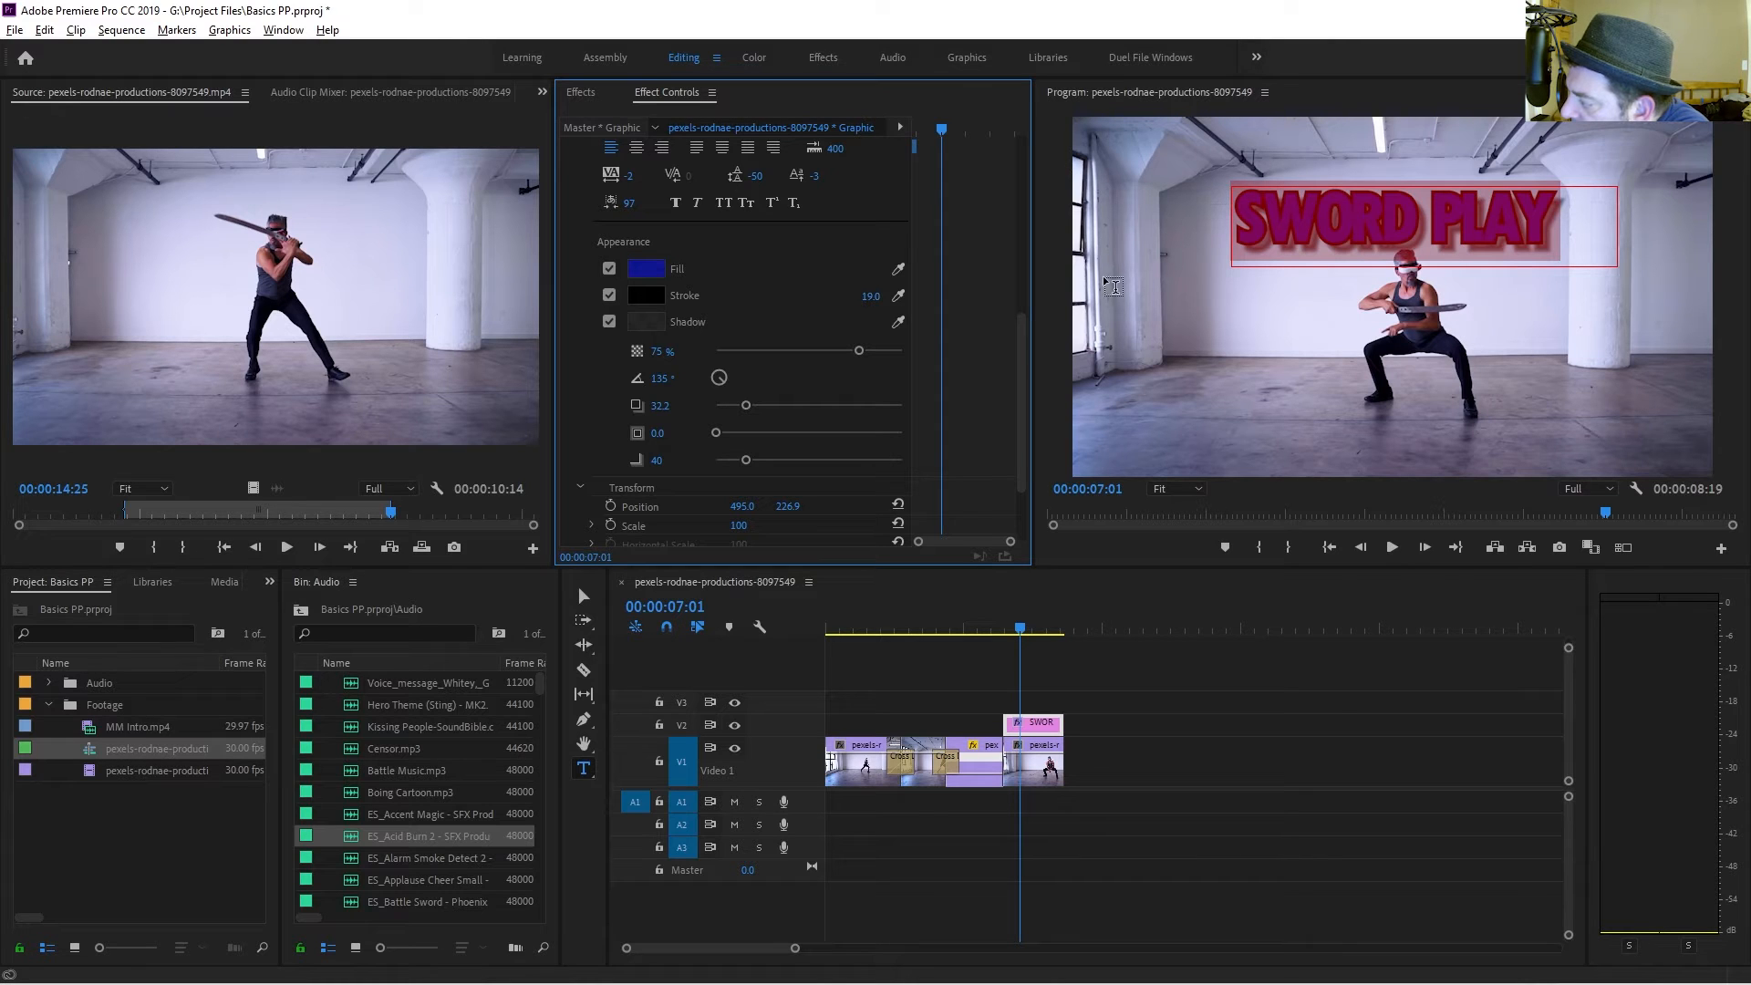
{"action": "left_click_drag", "start_coordinate": [748, 413], "coordinate": [1317, 398]}
{"action": "left_click_drag", "start_coordinate": [1186, 412], "coordinate": [769, 467]}
{"action": "scroll", "coordinate": [758, 493], "scroll_direction": "down", "scroll_amount": 1}
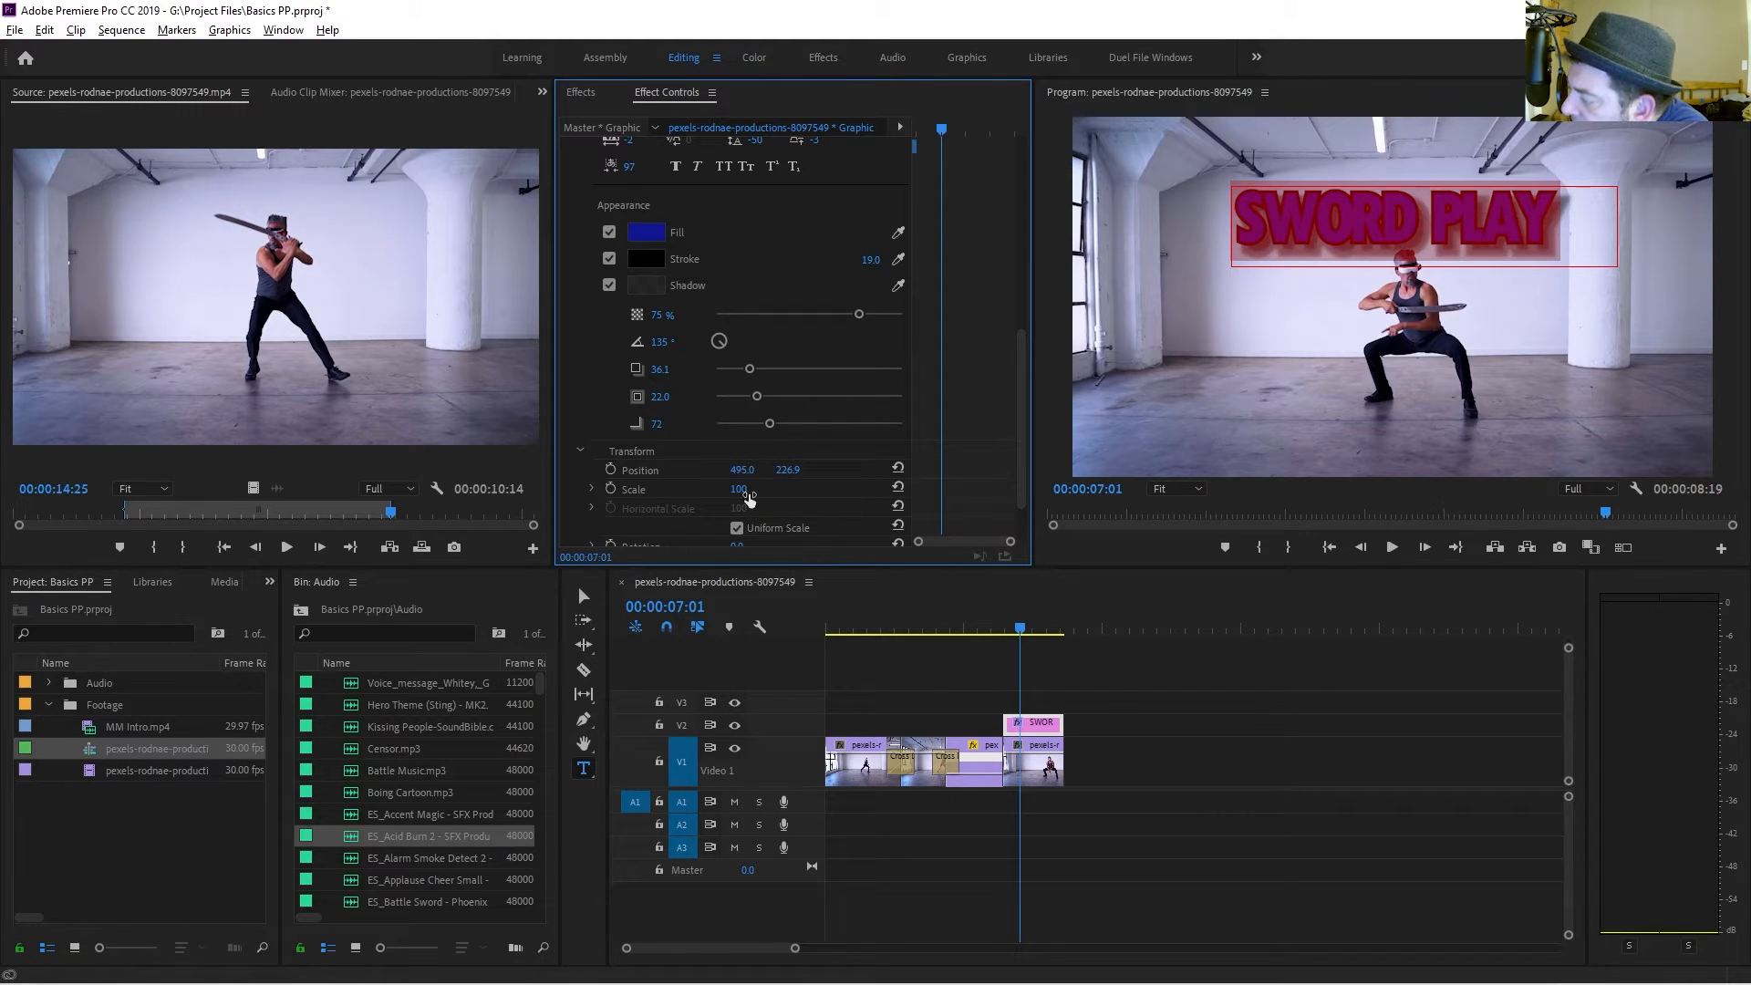
{"action": "scroll", "coordinate": [676, 451], "scroll_direction": "up", "scroll_amount": 1}
{"action": "scroll", "coordinate": [676, 452], "scroll_direction": "up", "scroll_amount": 1}
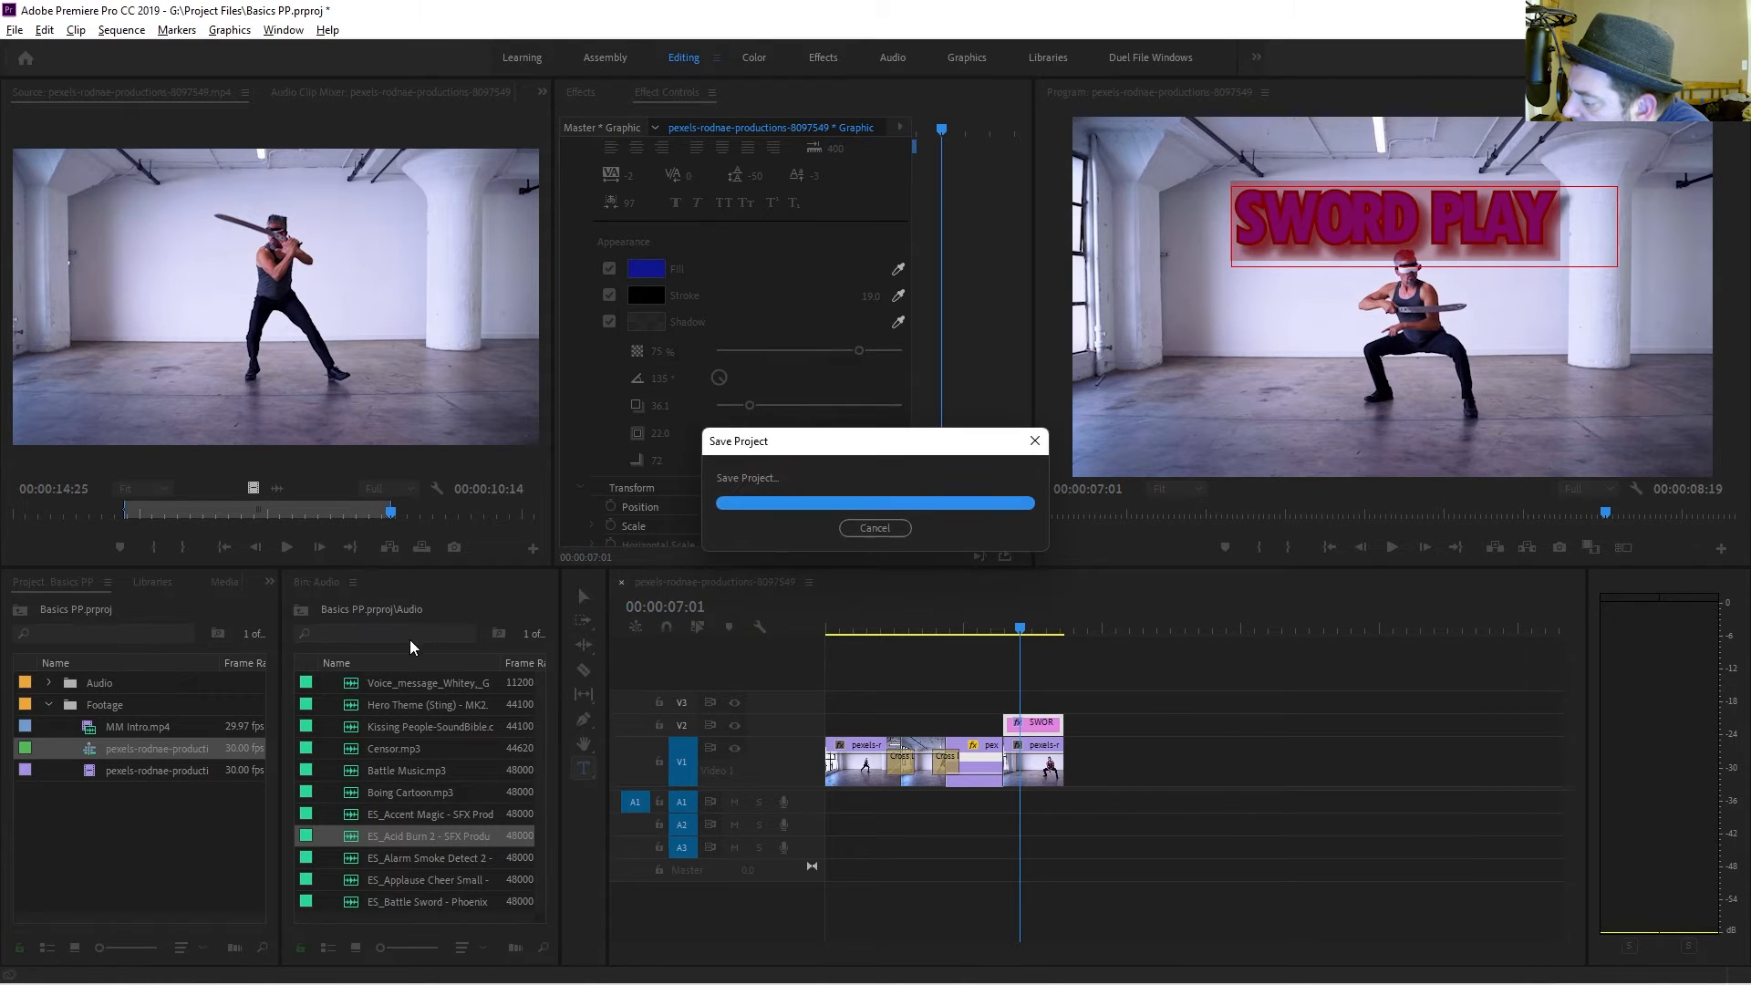
Search the audio bin for "sting" and place ES_Make the Call (Sting) on A1, starting just before the final video clip.
{"action": "left_click", "coordinate": [435, 632]}
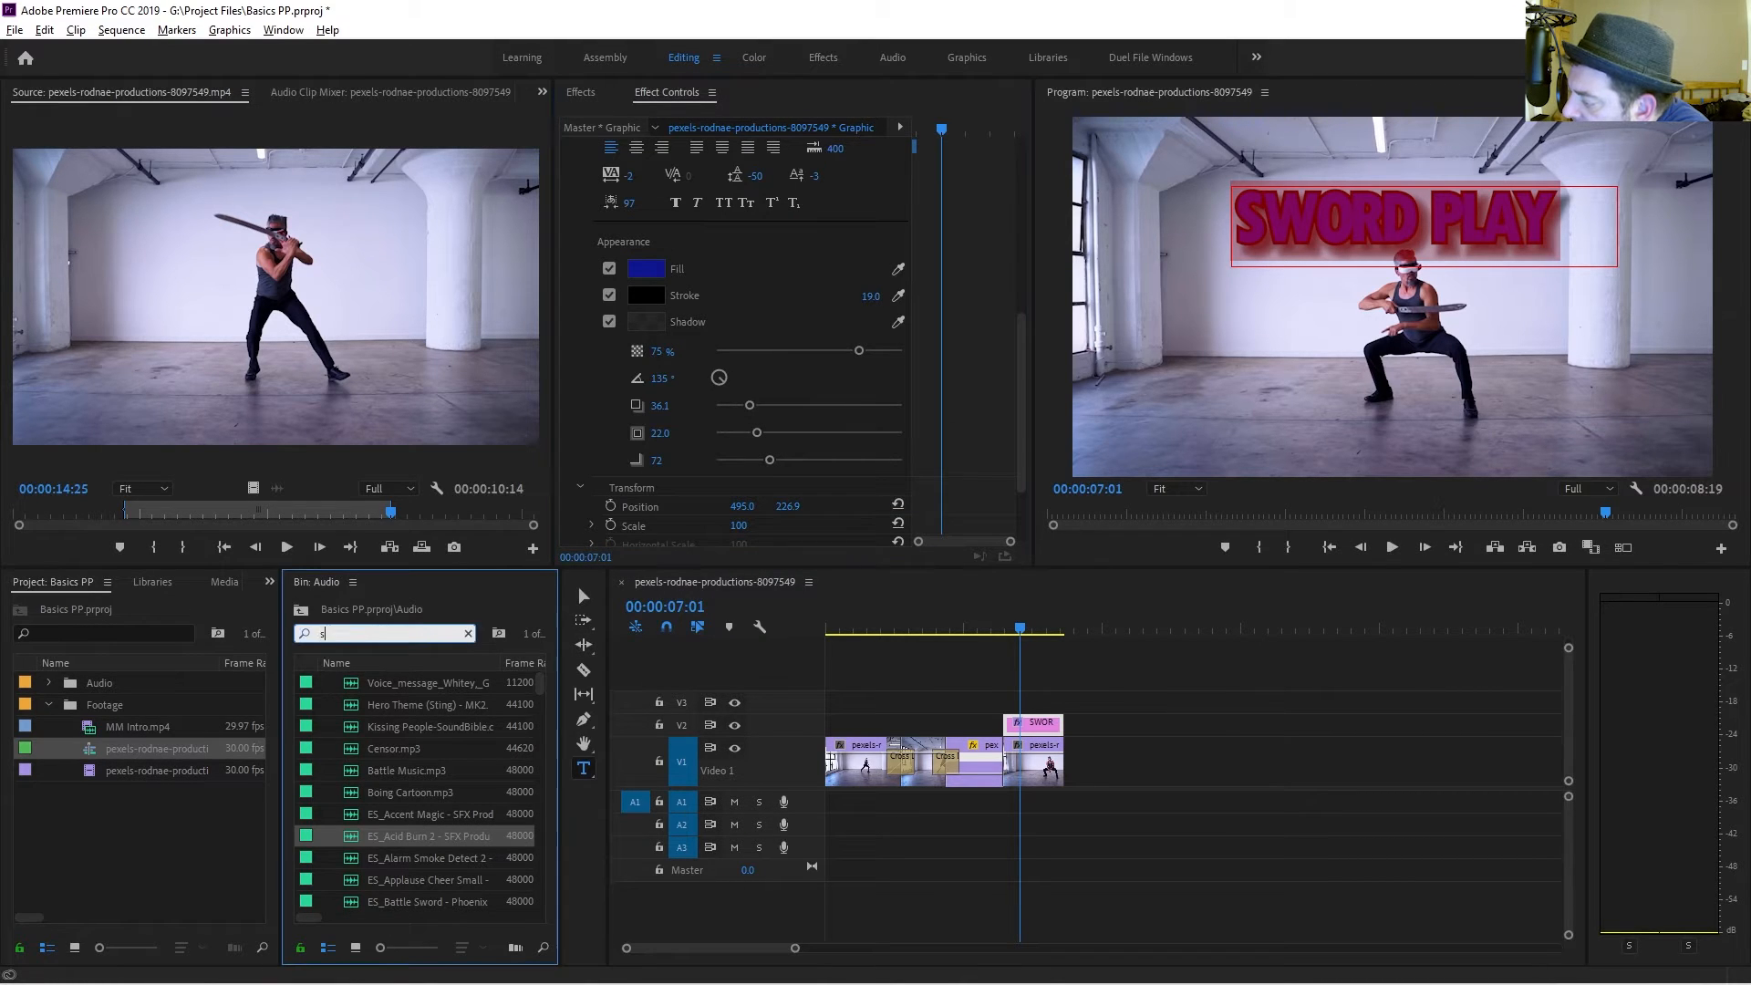
{"action": "type", "text": "sting"}
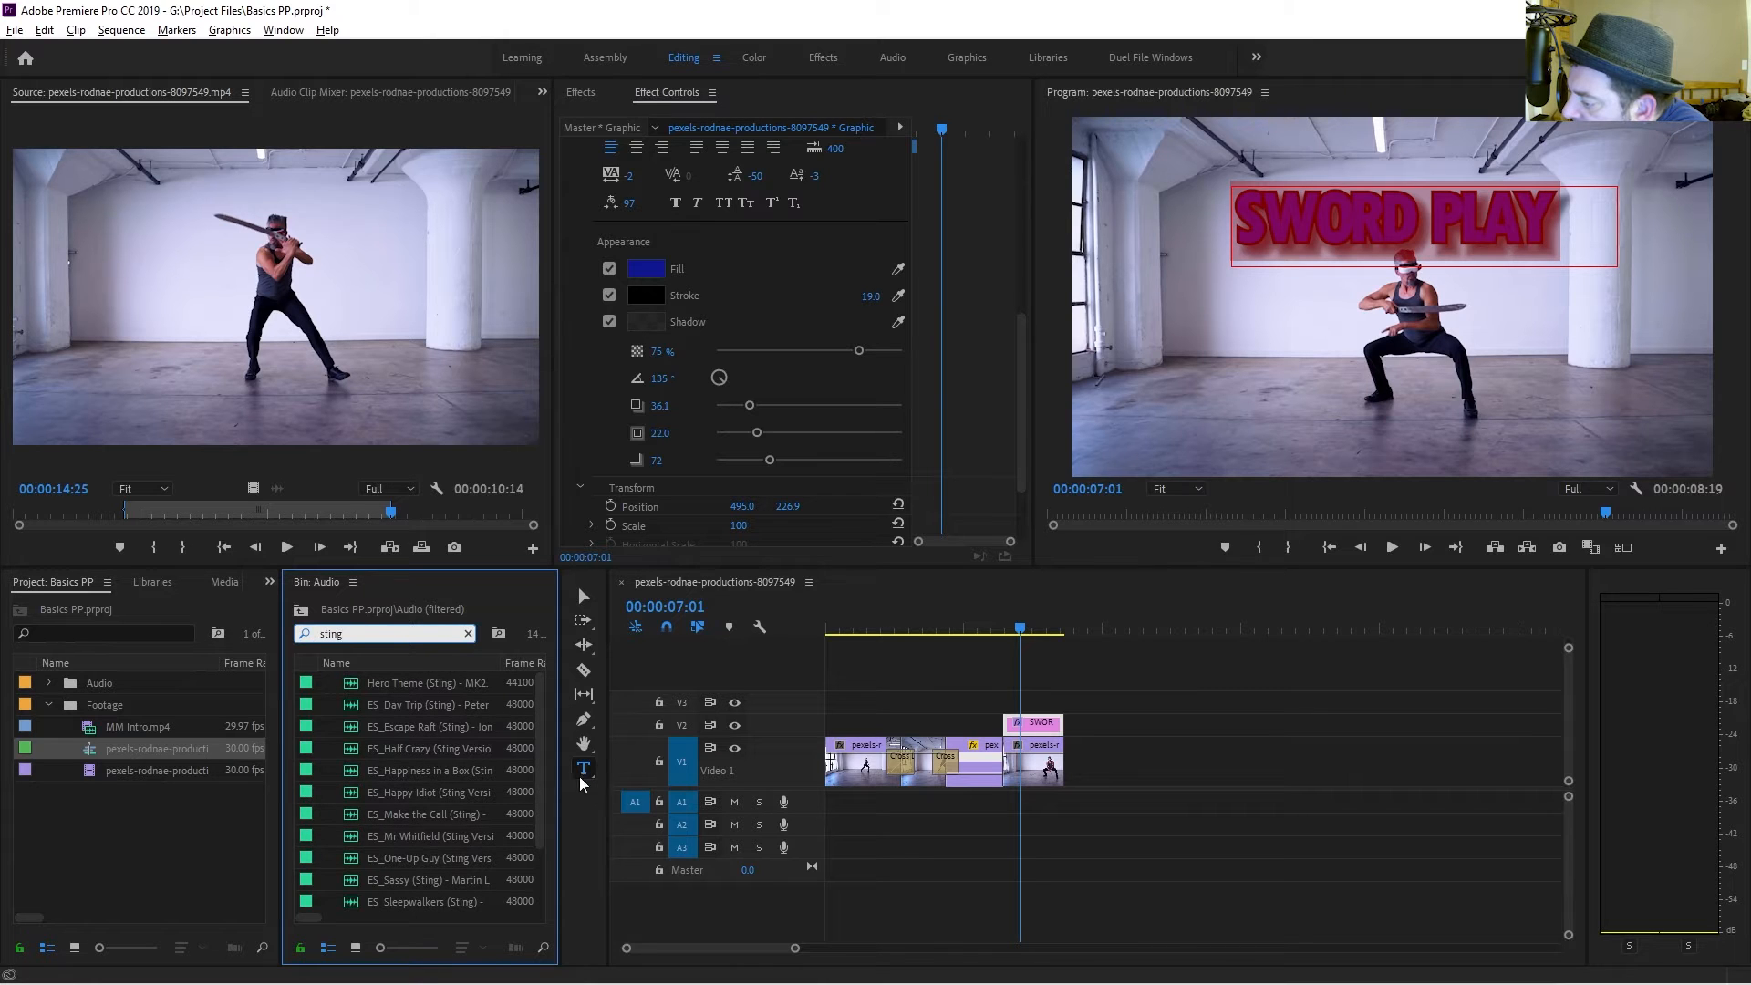
{"action": "double_click", "coordinate": [414, 814]}
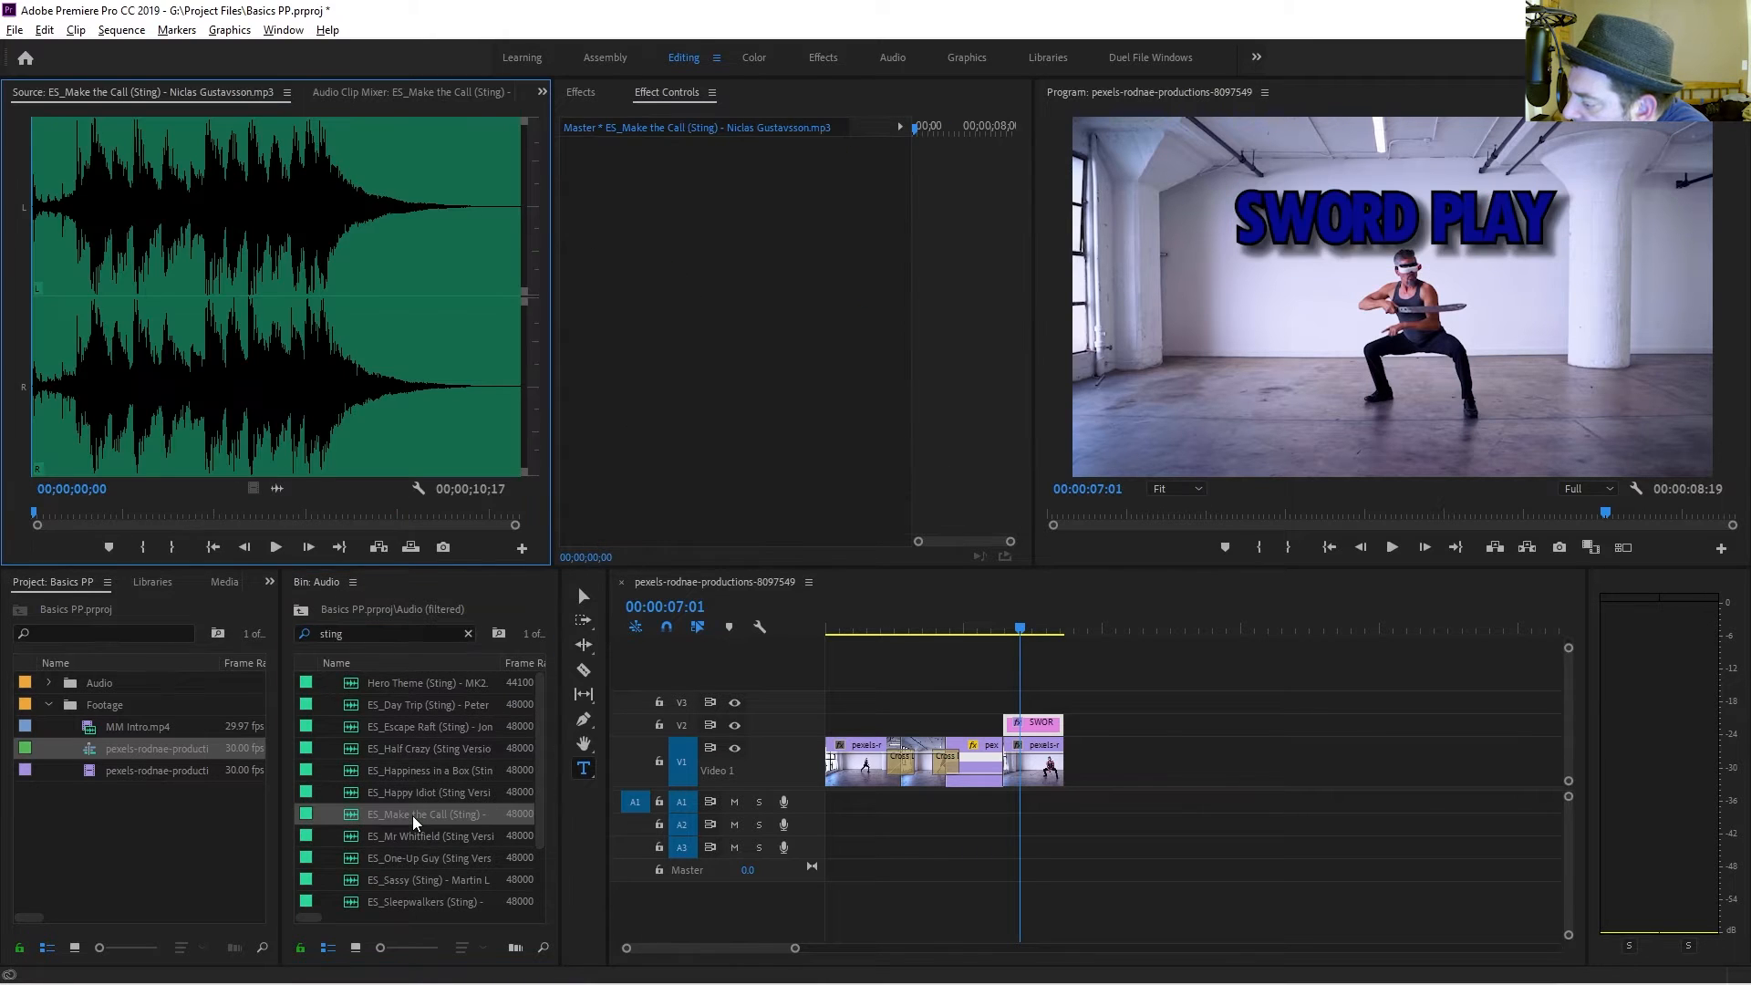
{"action": "key", "text": "space"}
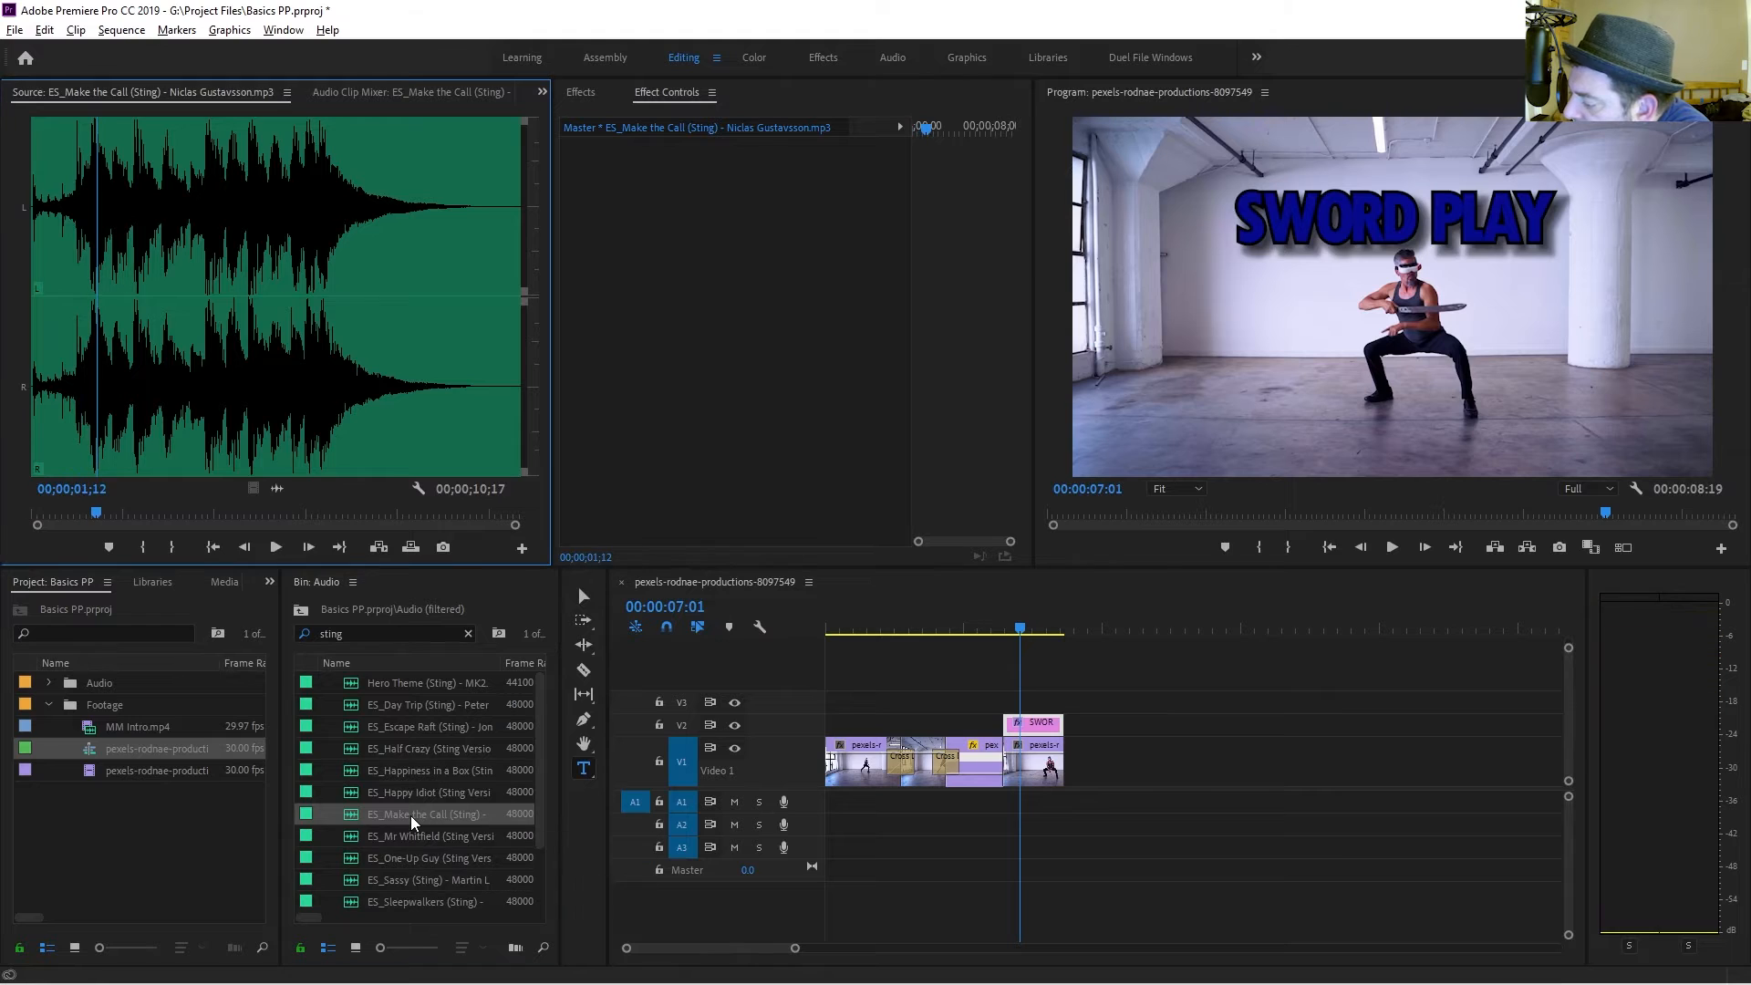
{"action": "left_click_drag", "start_coordinate": [412, 823], "coordinate": [1021, 802]}
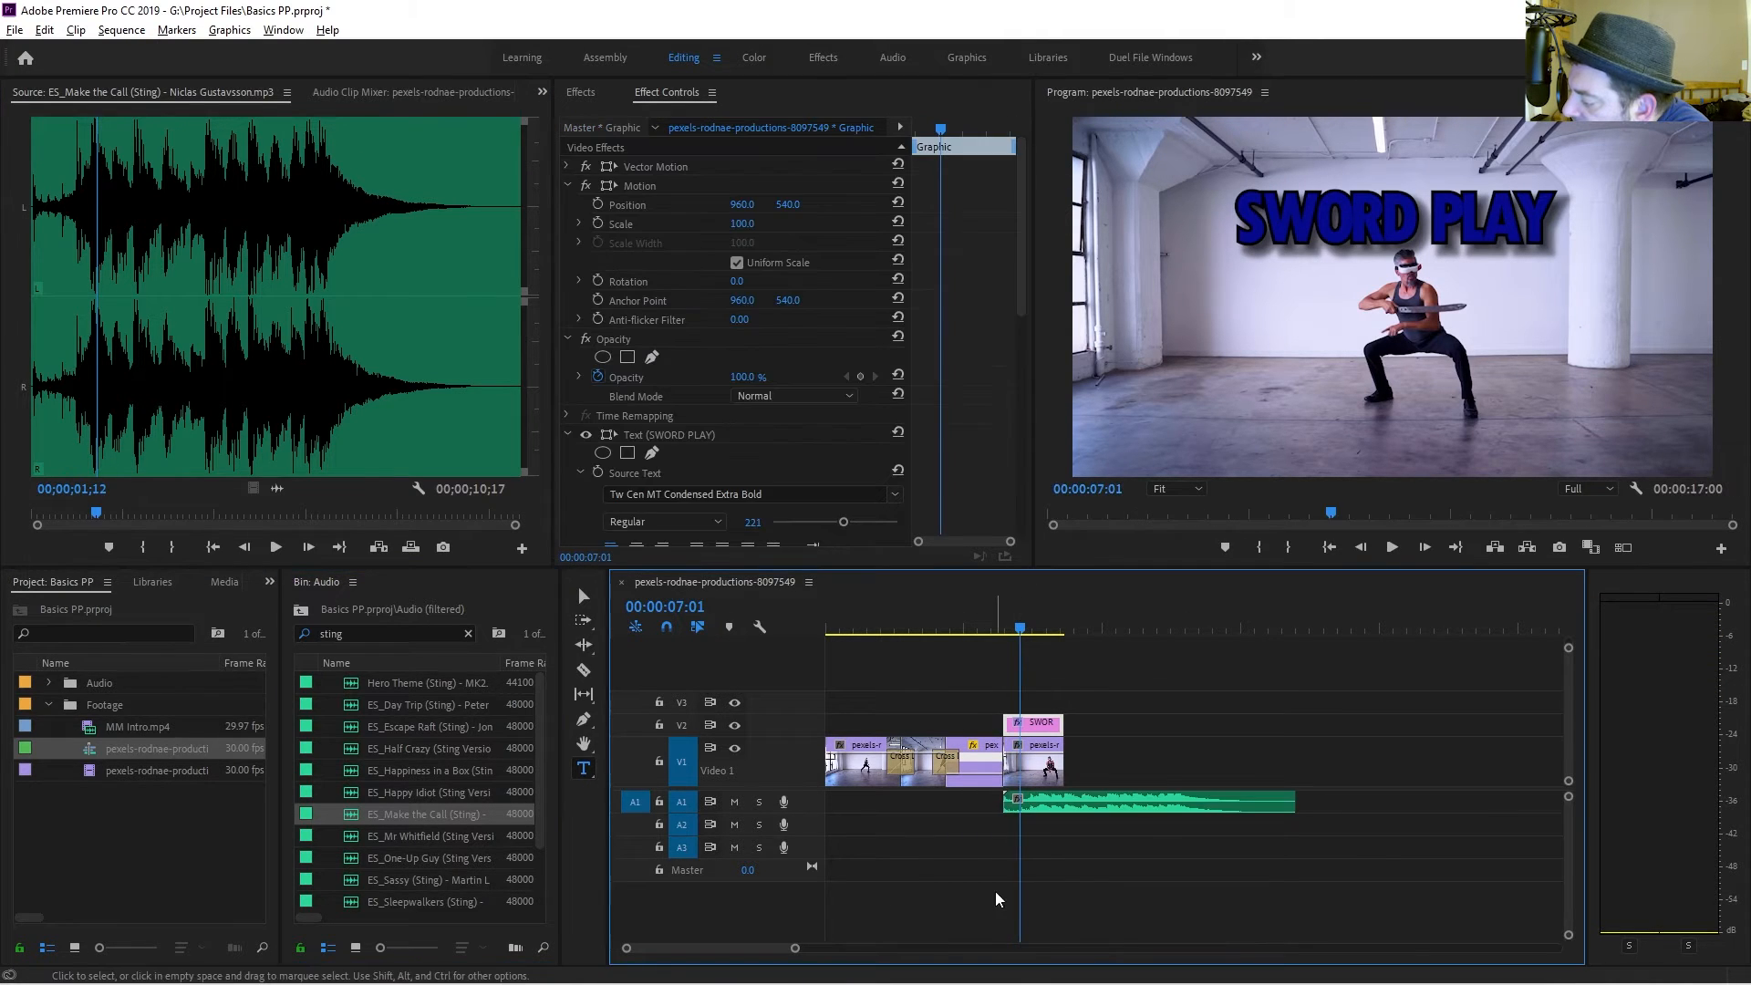
{"action": "left_click_drag", "start_coordinate": [1128, 810], "coordinate": [997, 808]}
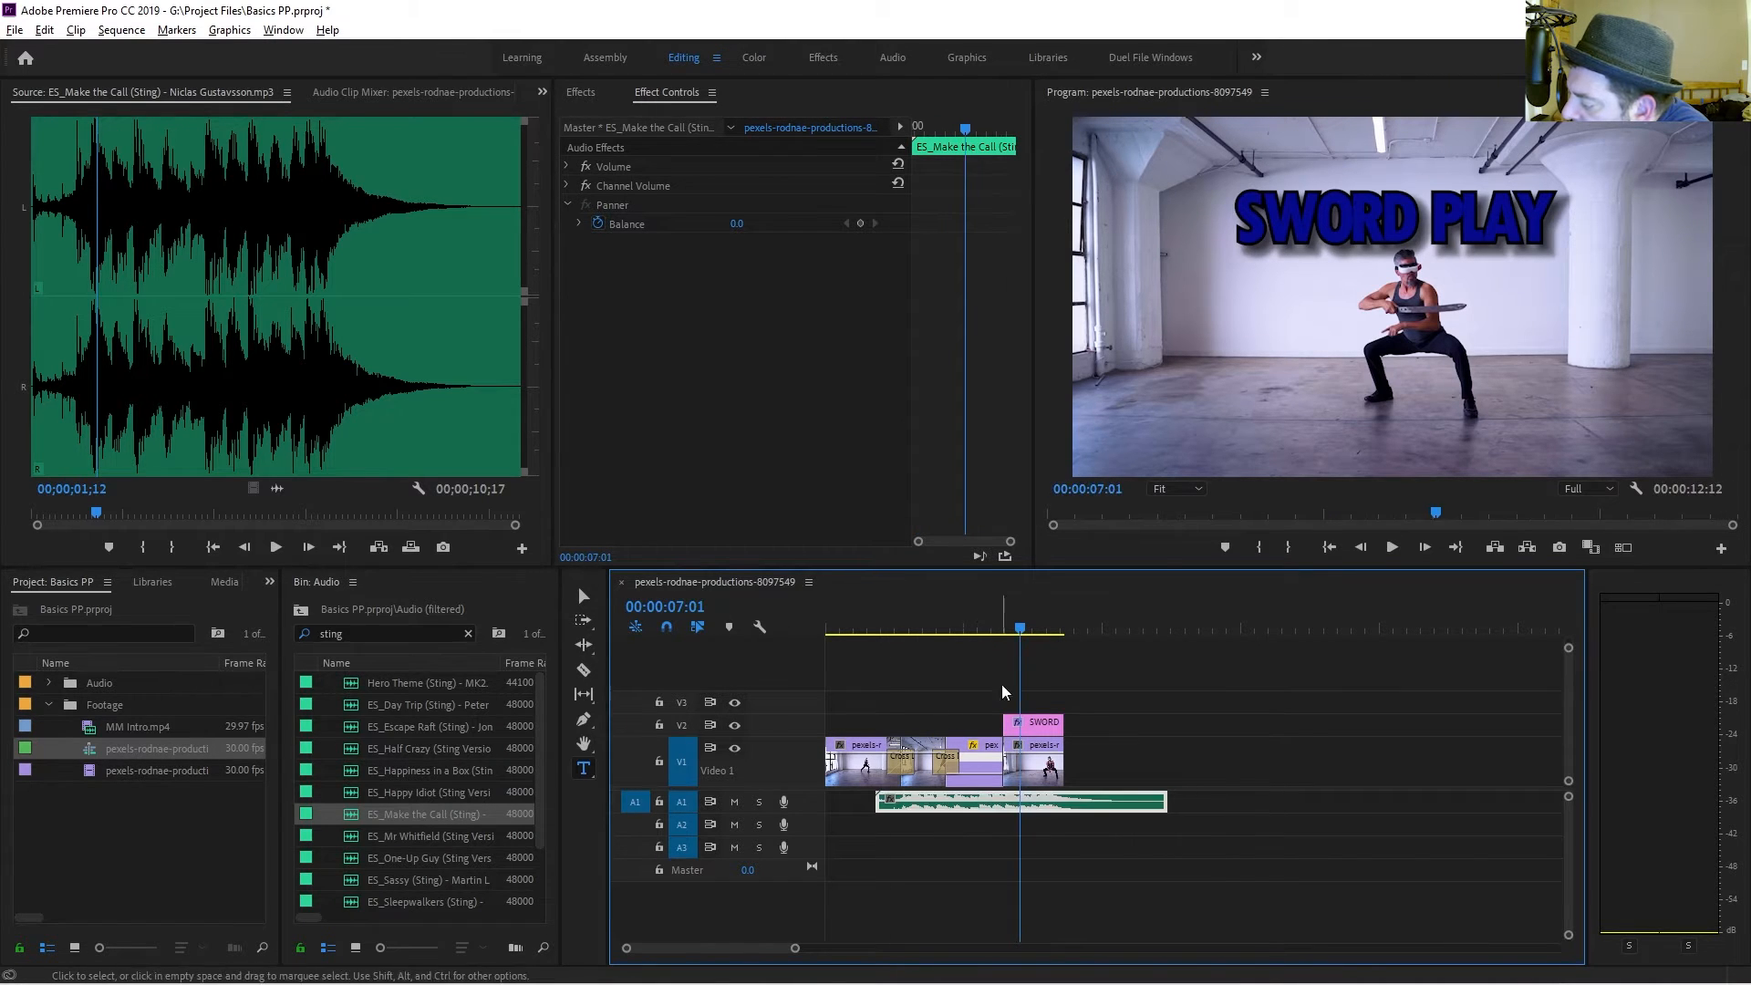
Play back the end of the sequence to review the sting's timing against the title.
{"action": "left_click", "coordinate": [1003, 630]}
{"action": "key", "text": "space"}
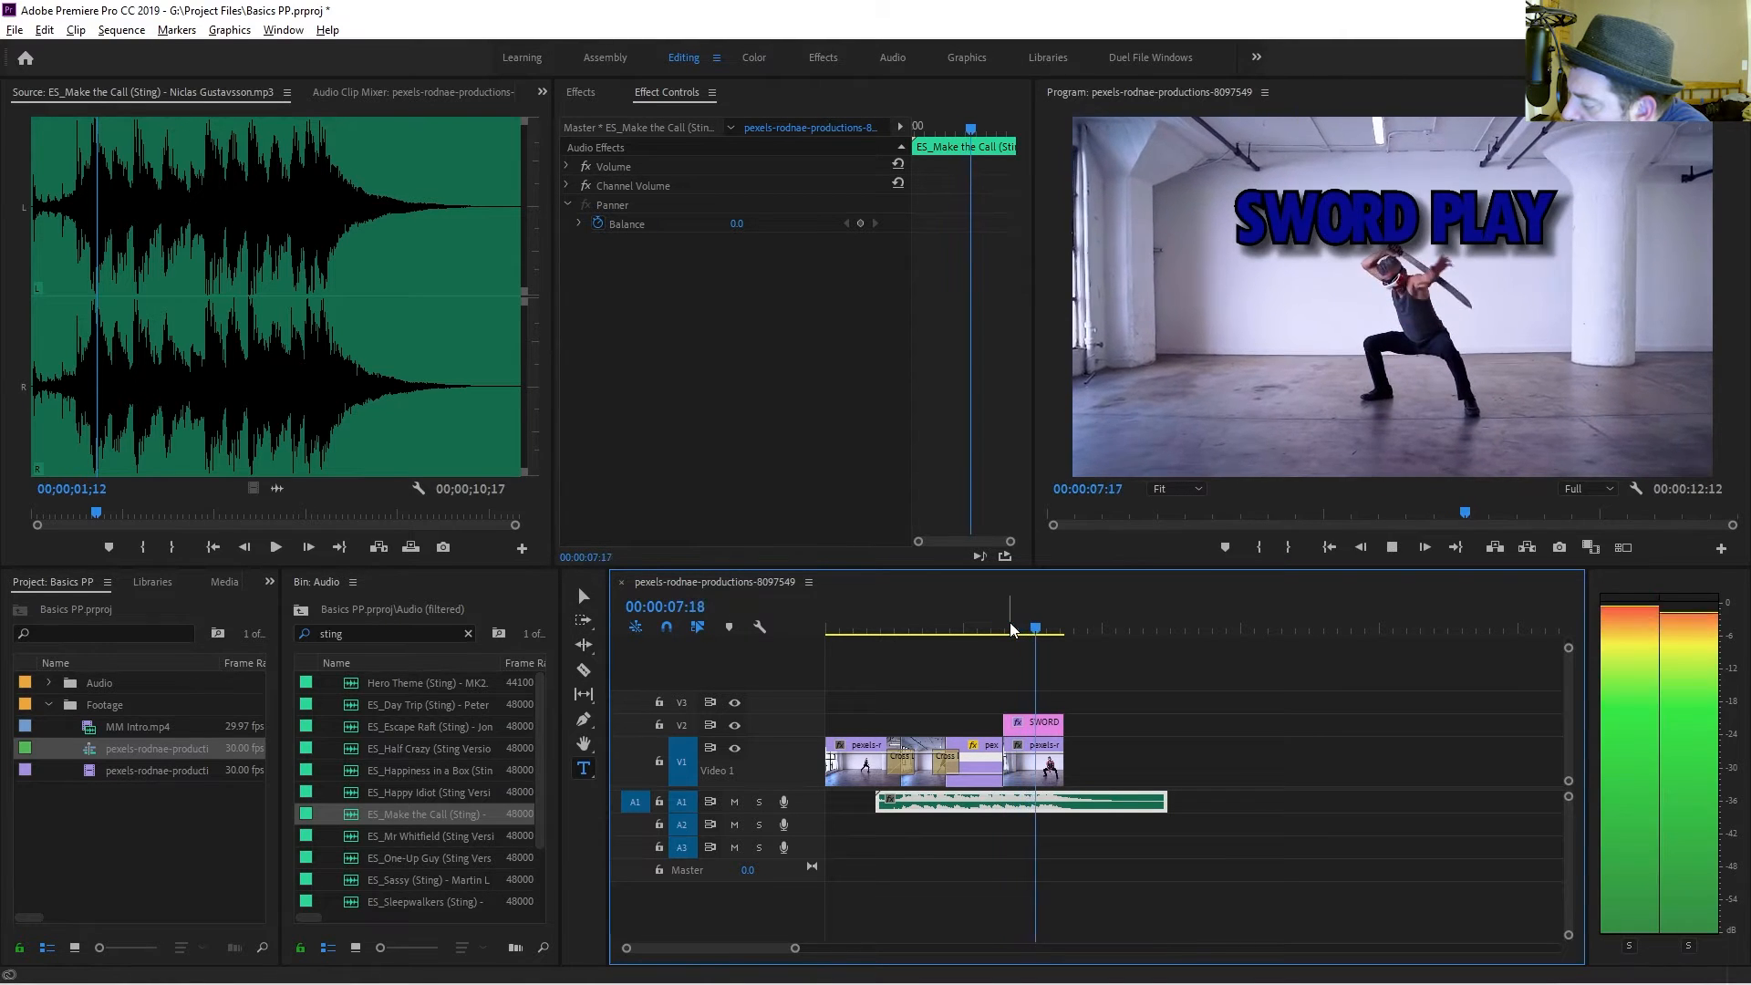
{"action": "left_click", "coordinate": [1005, 627]}
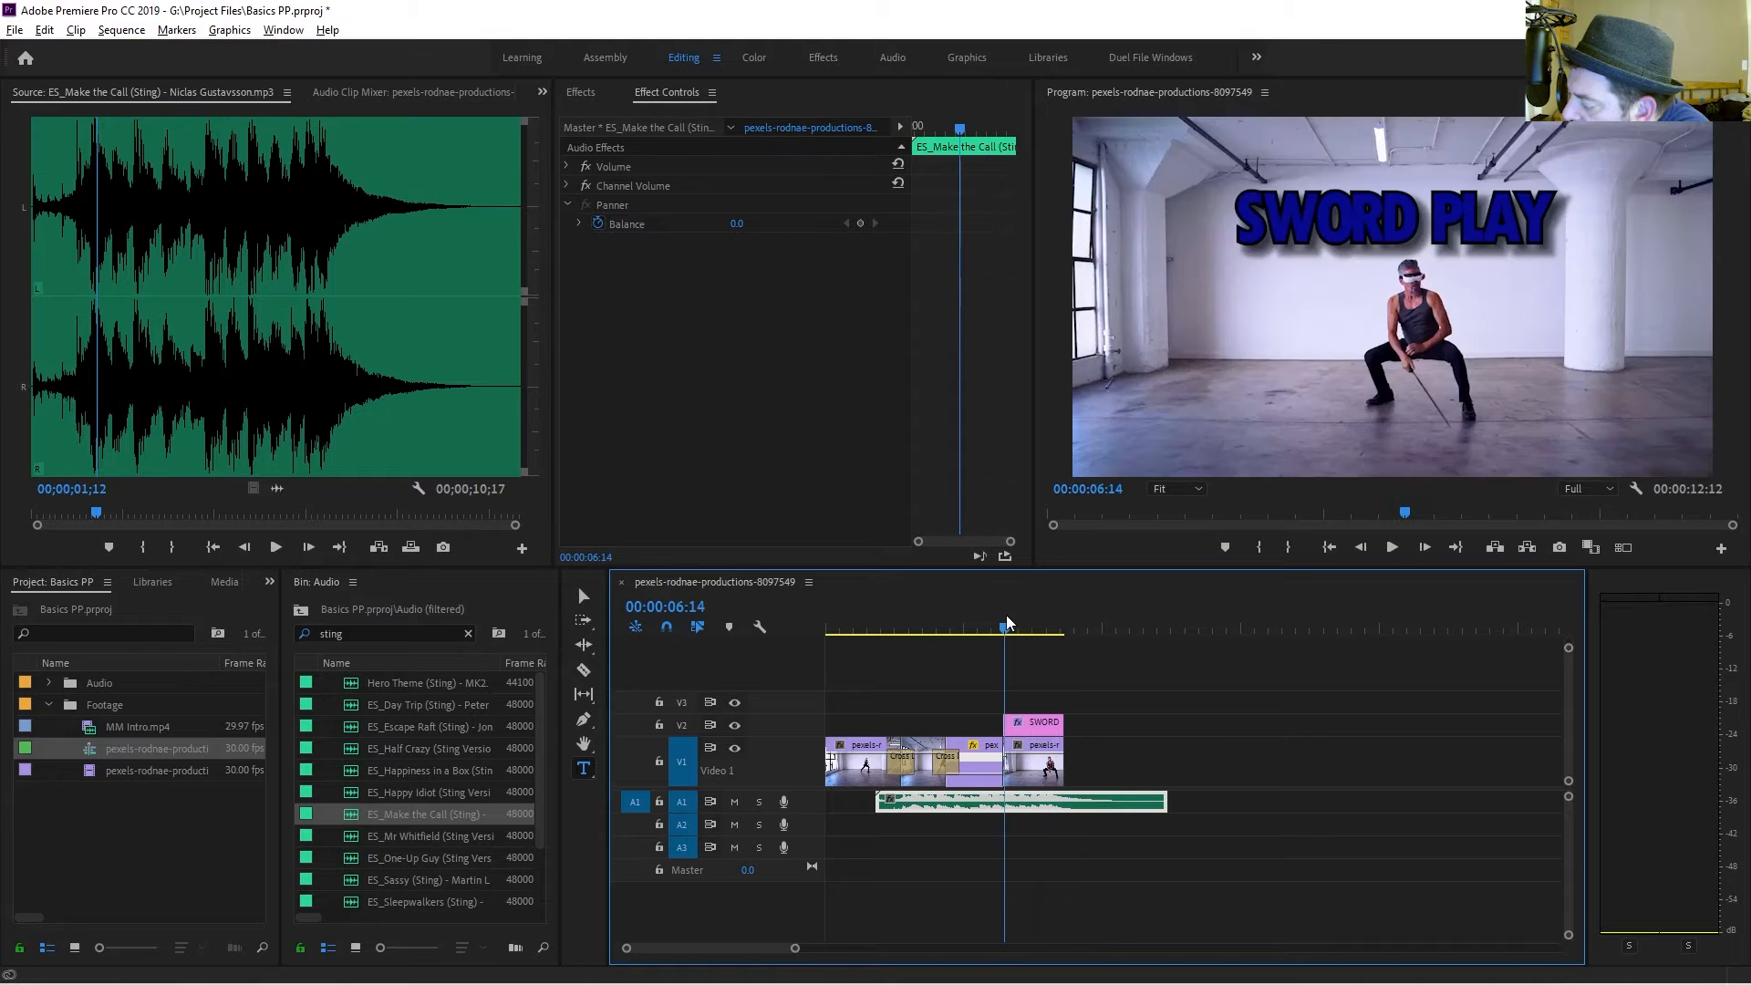
{"action": "key", "text": "space"}
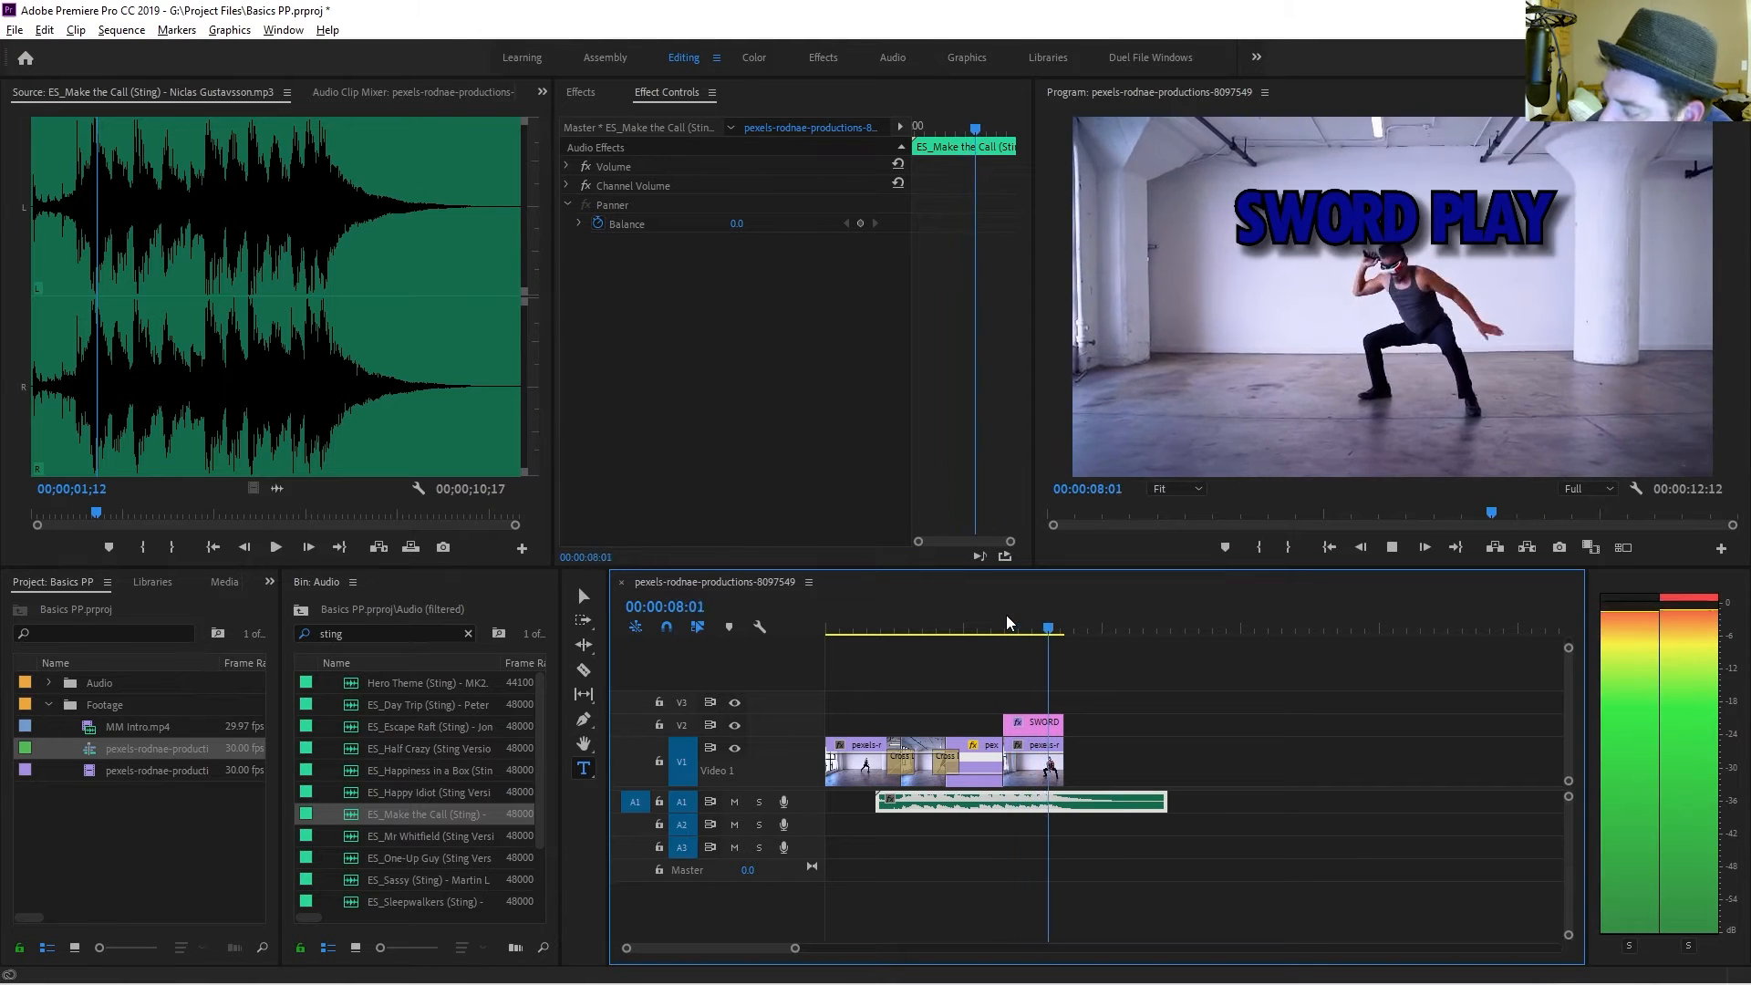
{"action": "left_click", "coordinate": [1008, 619]}
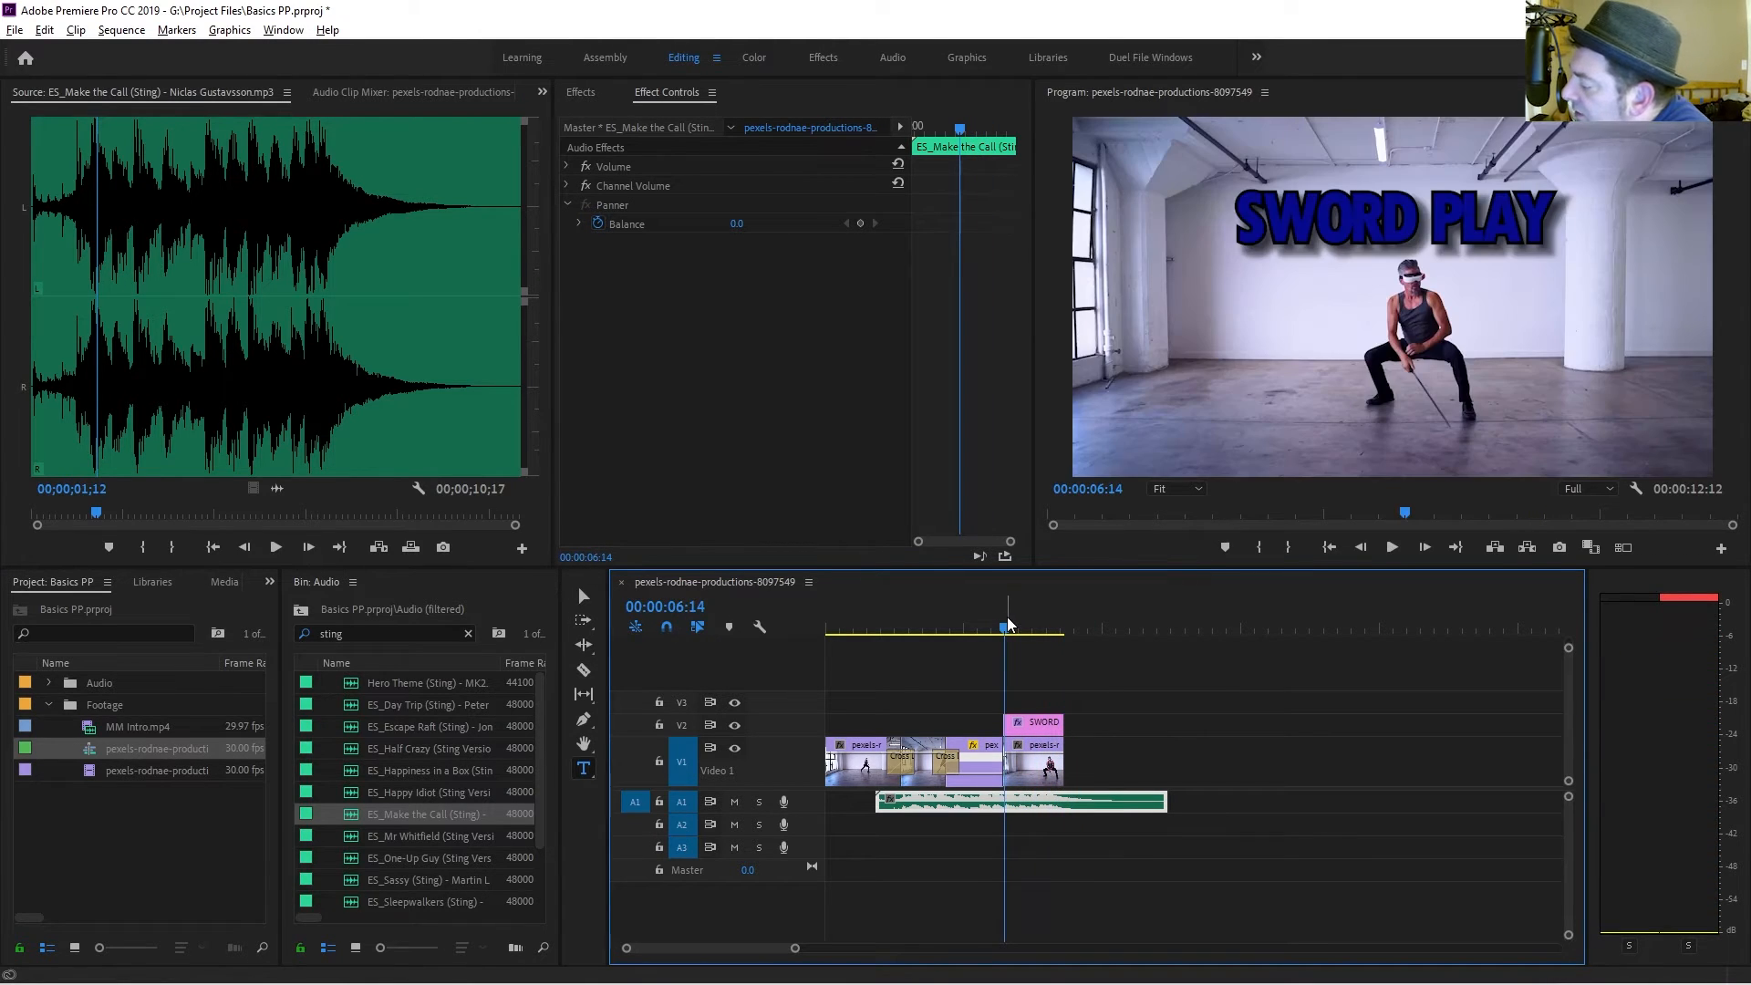
{"action": "right_click", "coordinate": [1007, 626]}
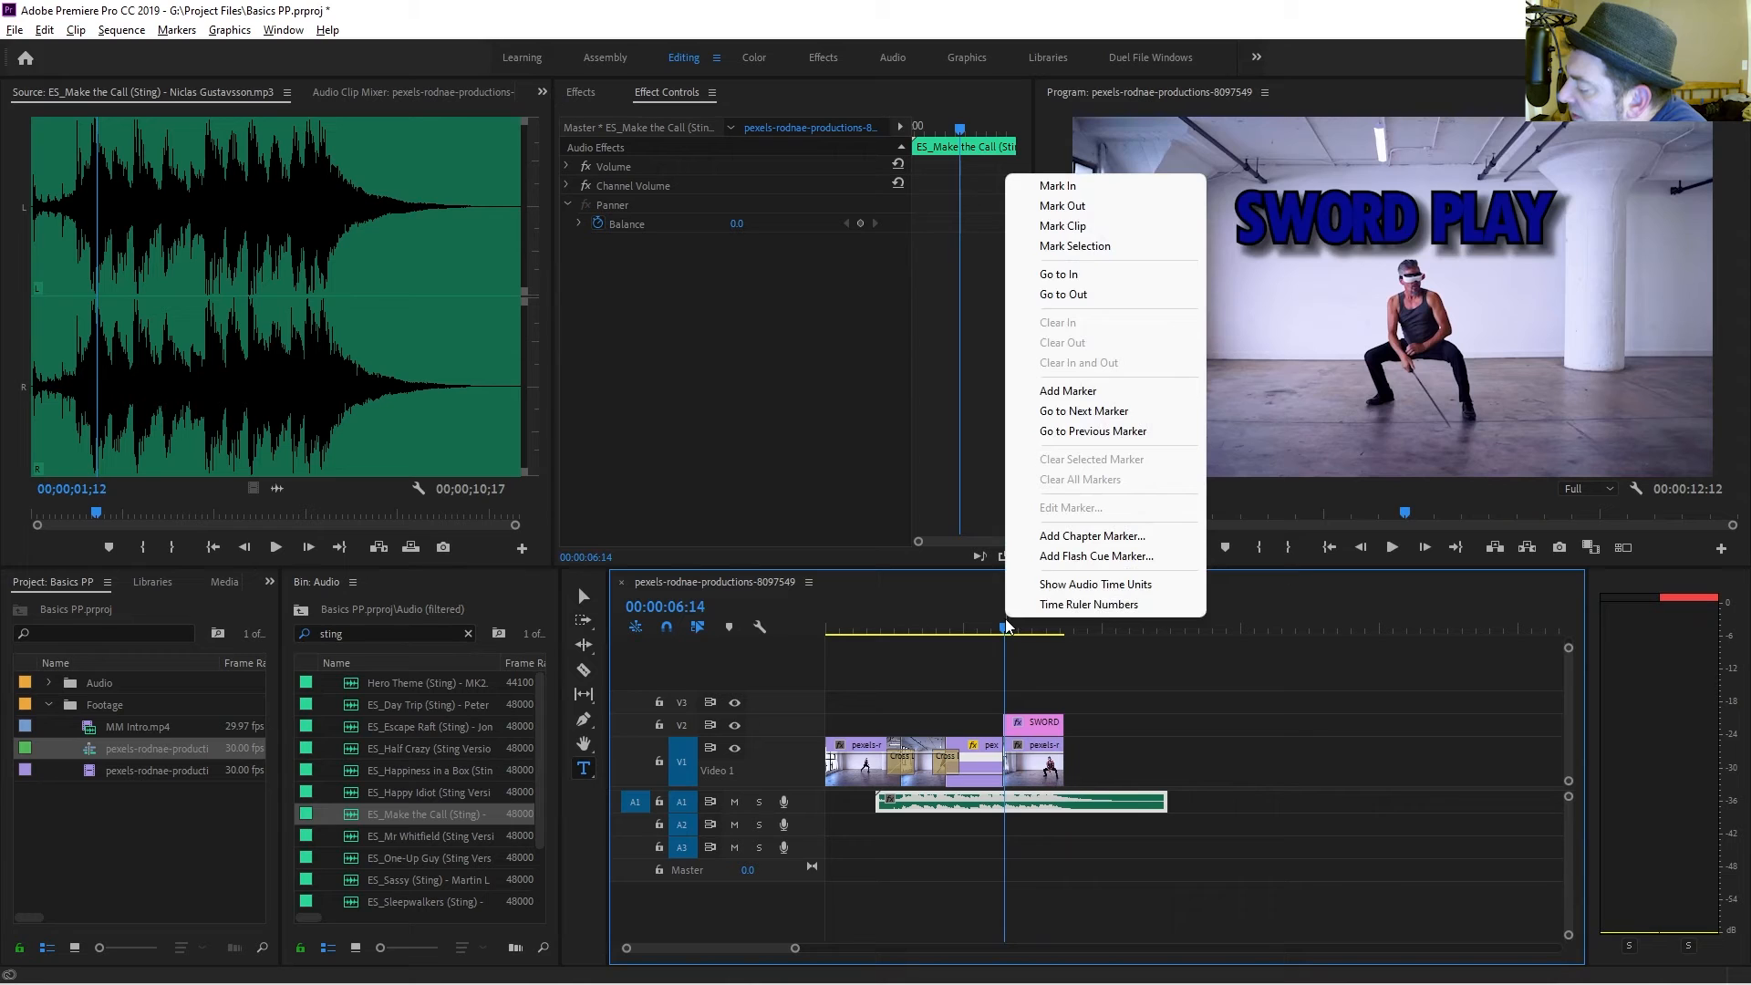
{"action": "left_click", "coordinate": [994, 830]}
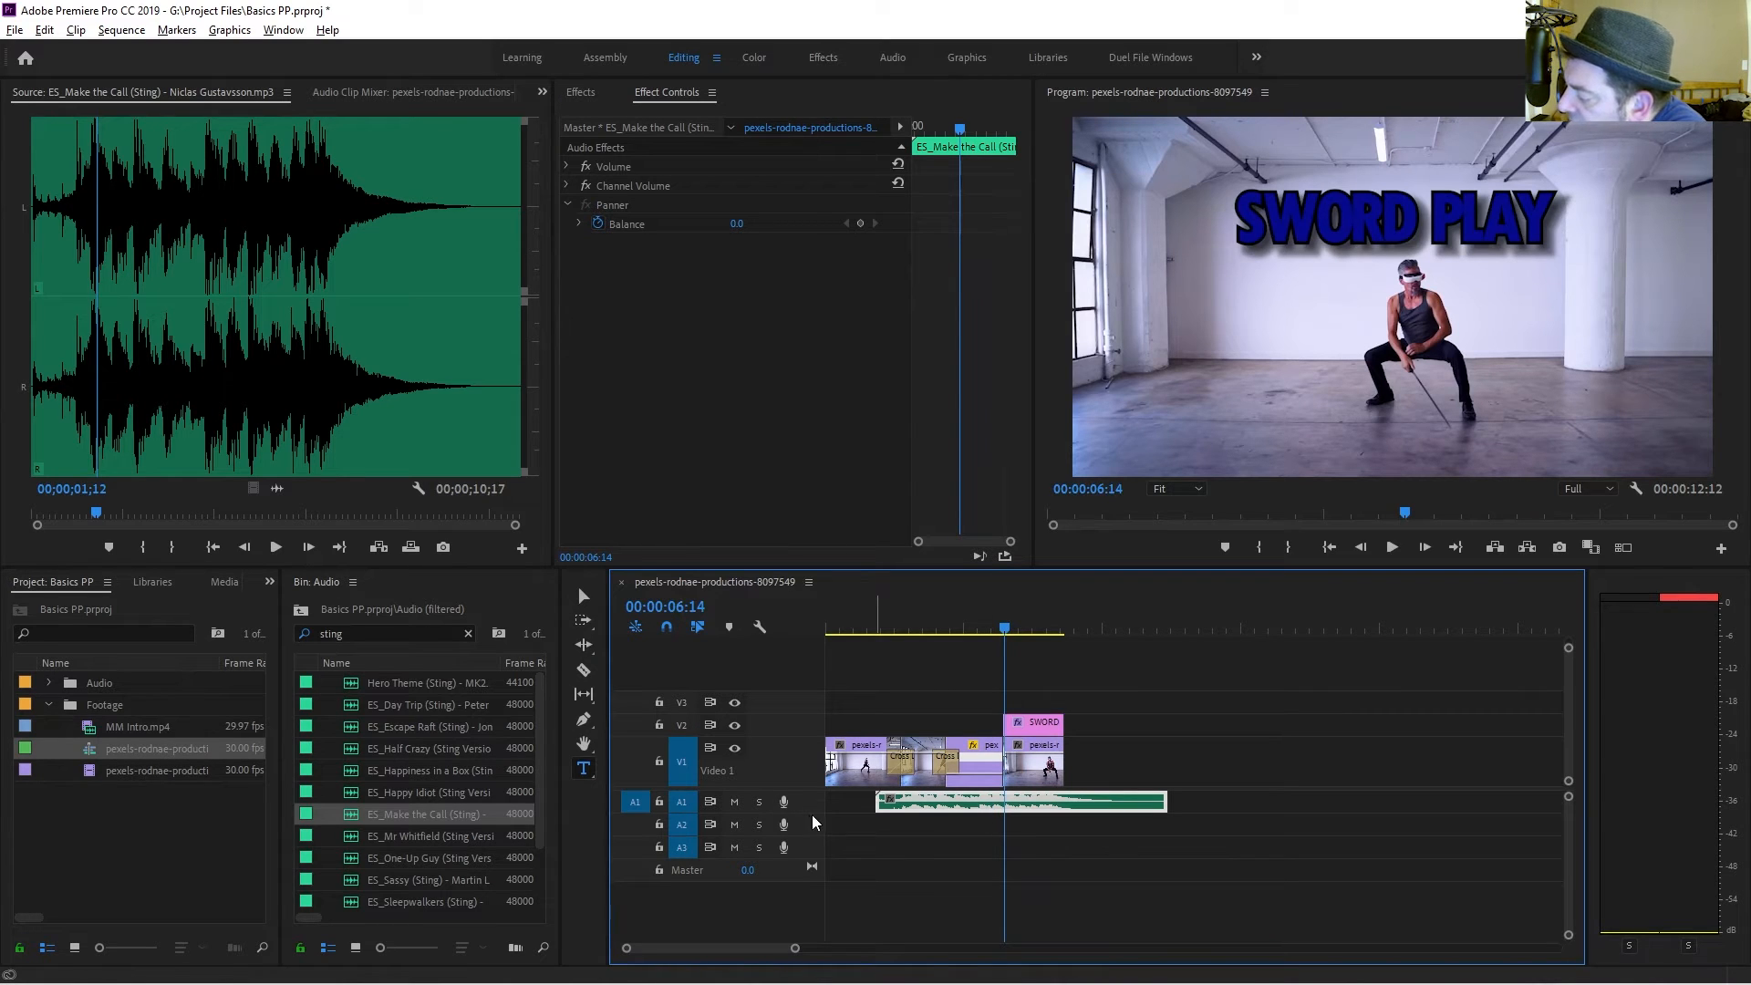
Adjust the sting clip's audio gain by -12 dB and play it back.
{"action": "left_click_drag", "start_coordinate": [814, 815], "coordinate": [814, 841]}
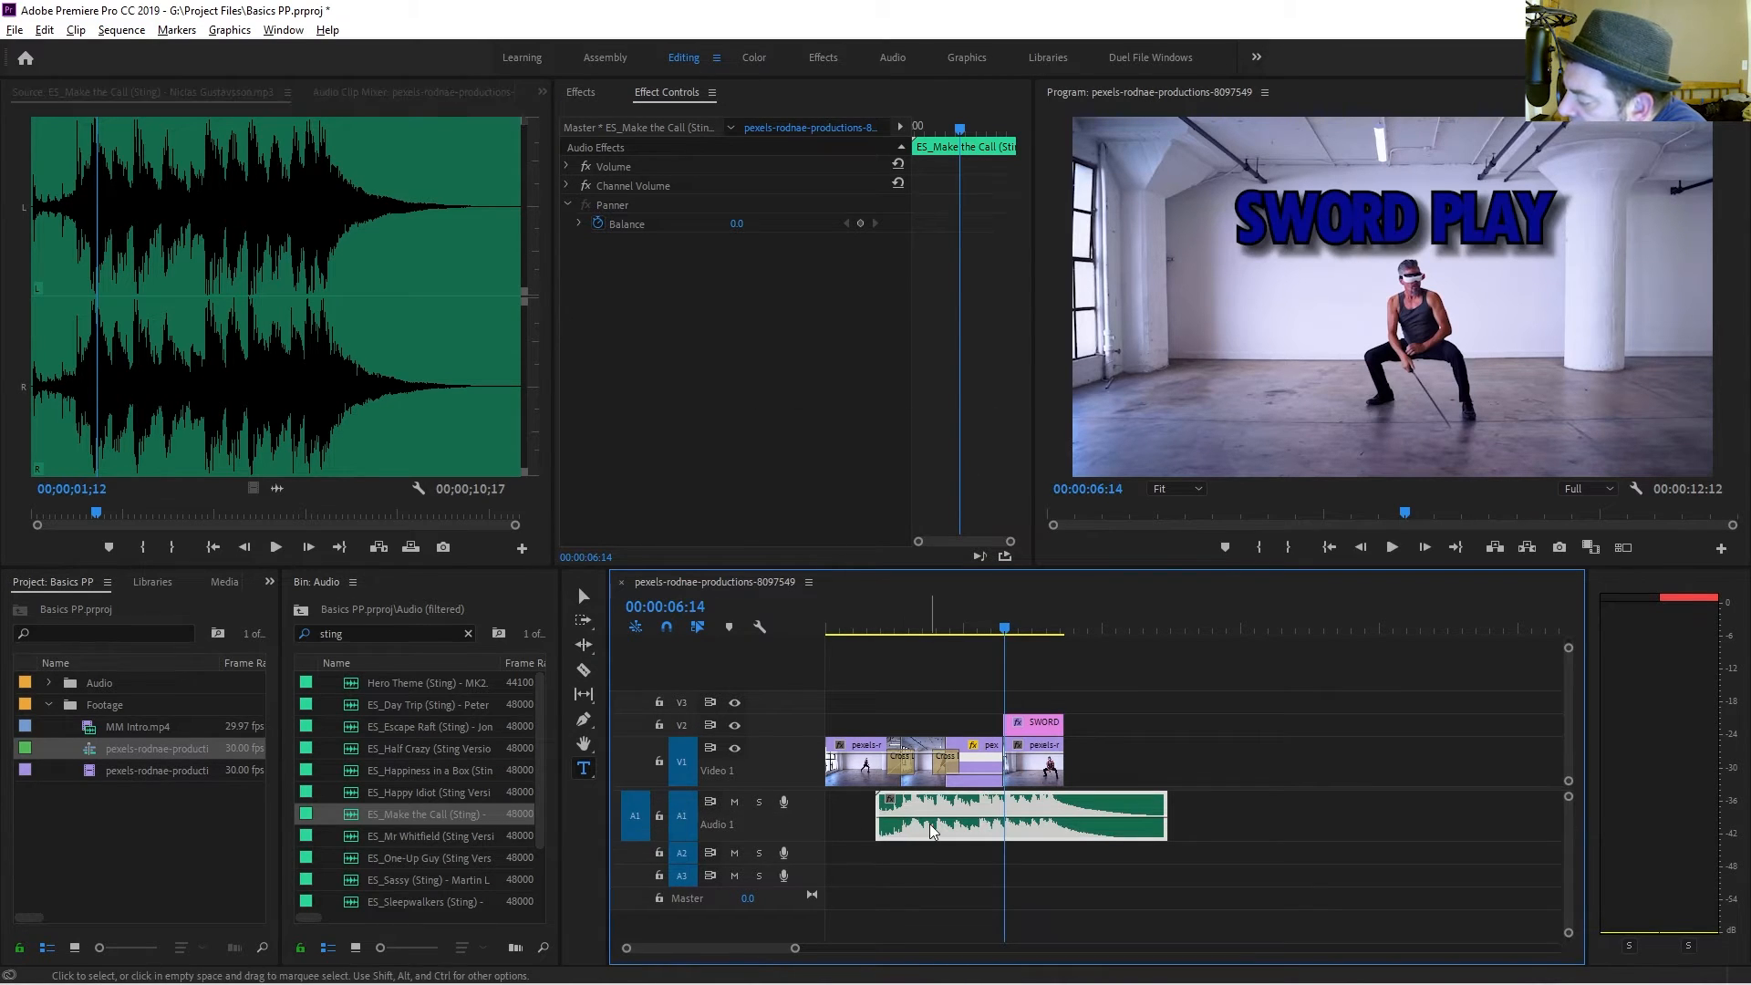
{"action": "type", "text": "g"}
{"action": "type", "text": "-"}
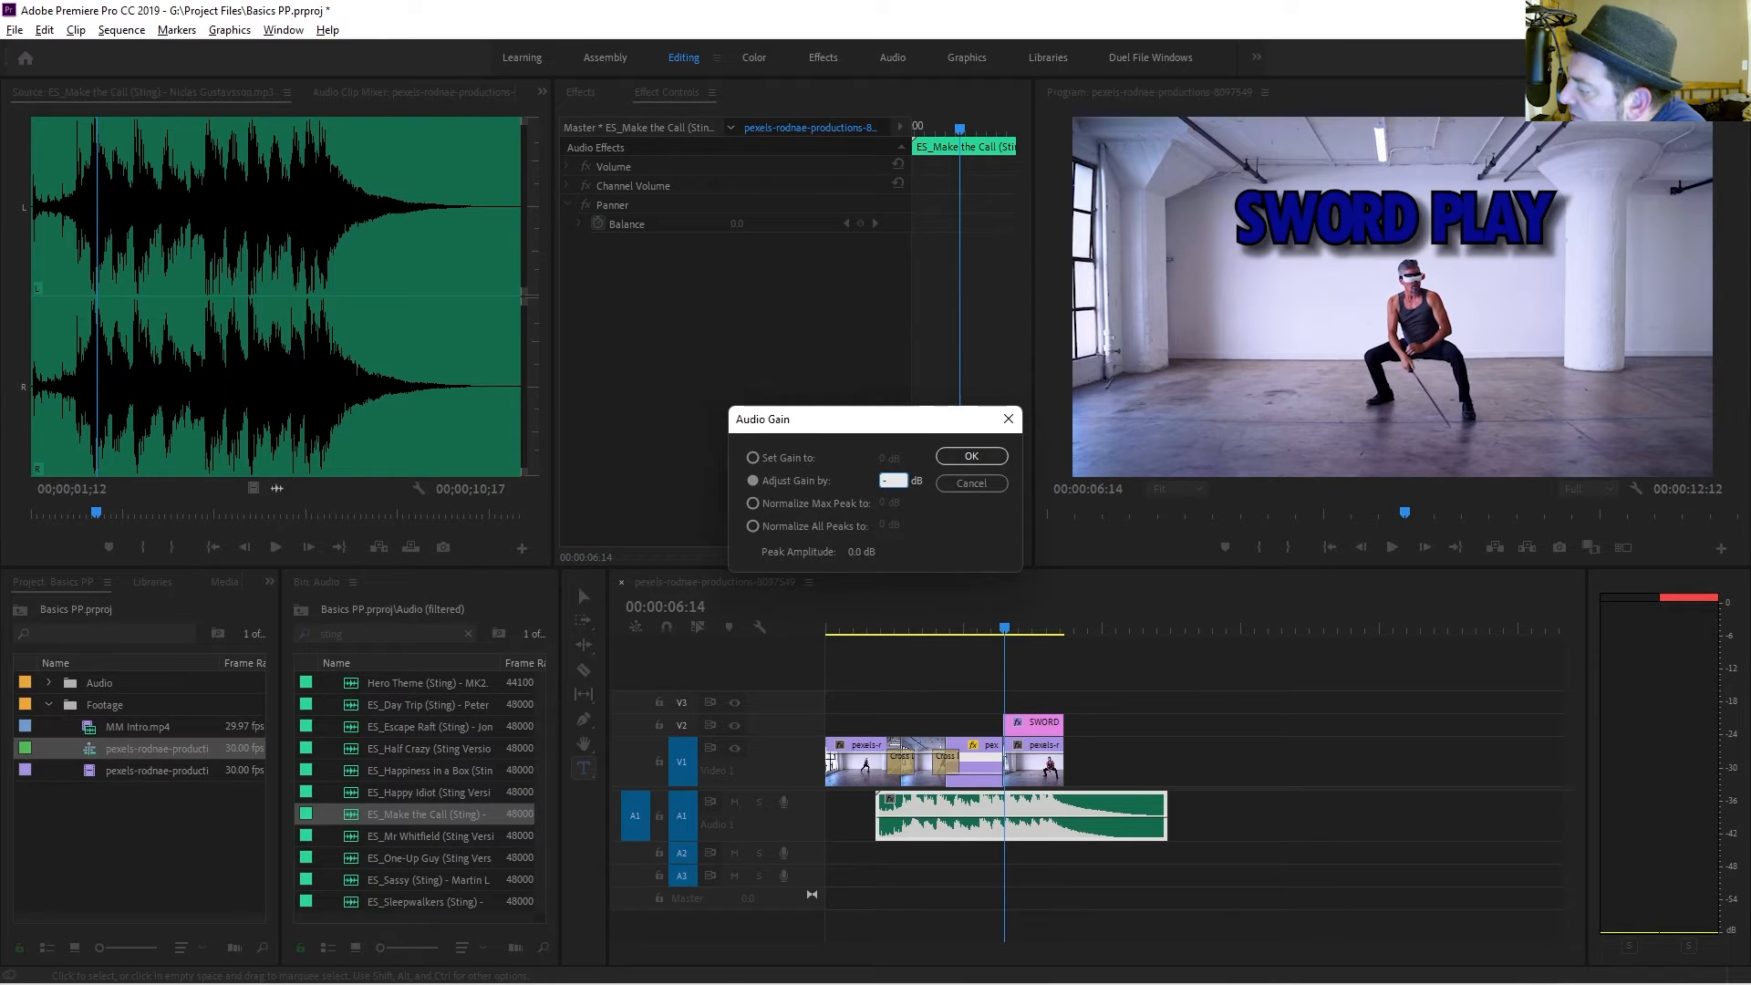
{"action": "type", "text": "12"}
{"action": "key", "text": "Return"}
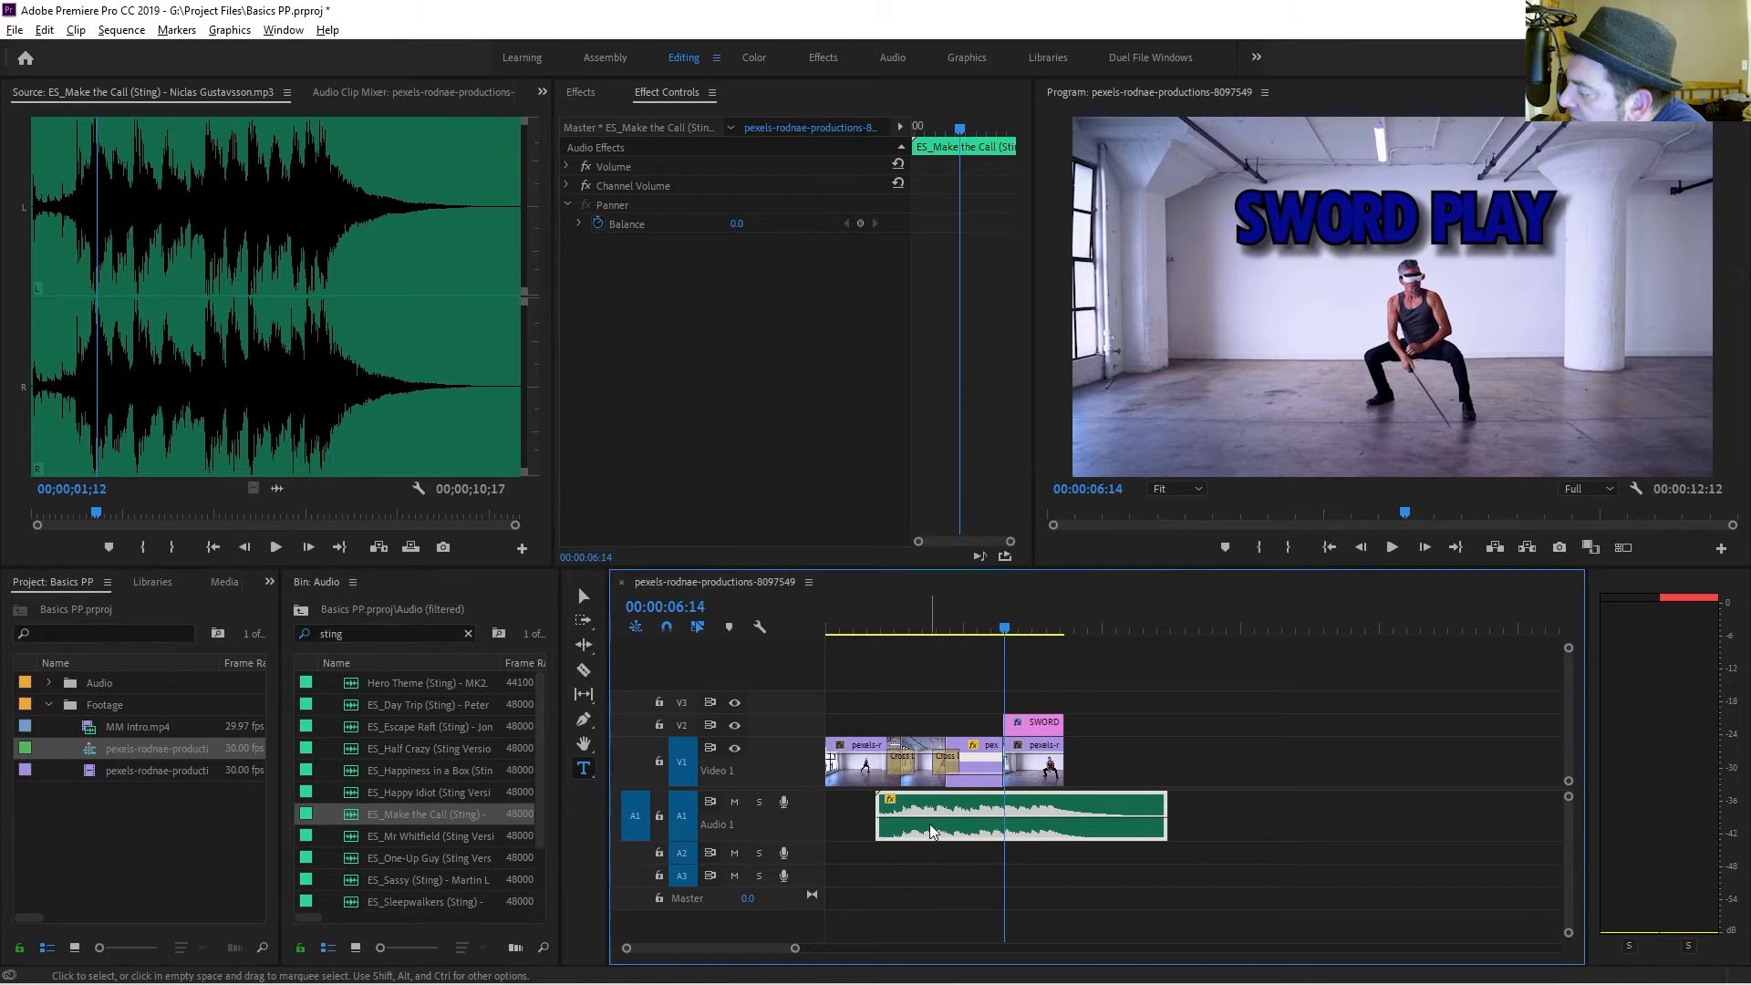
{"action": "key", "text": "space"}
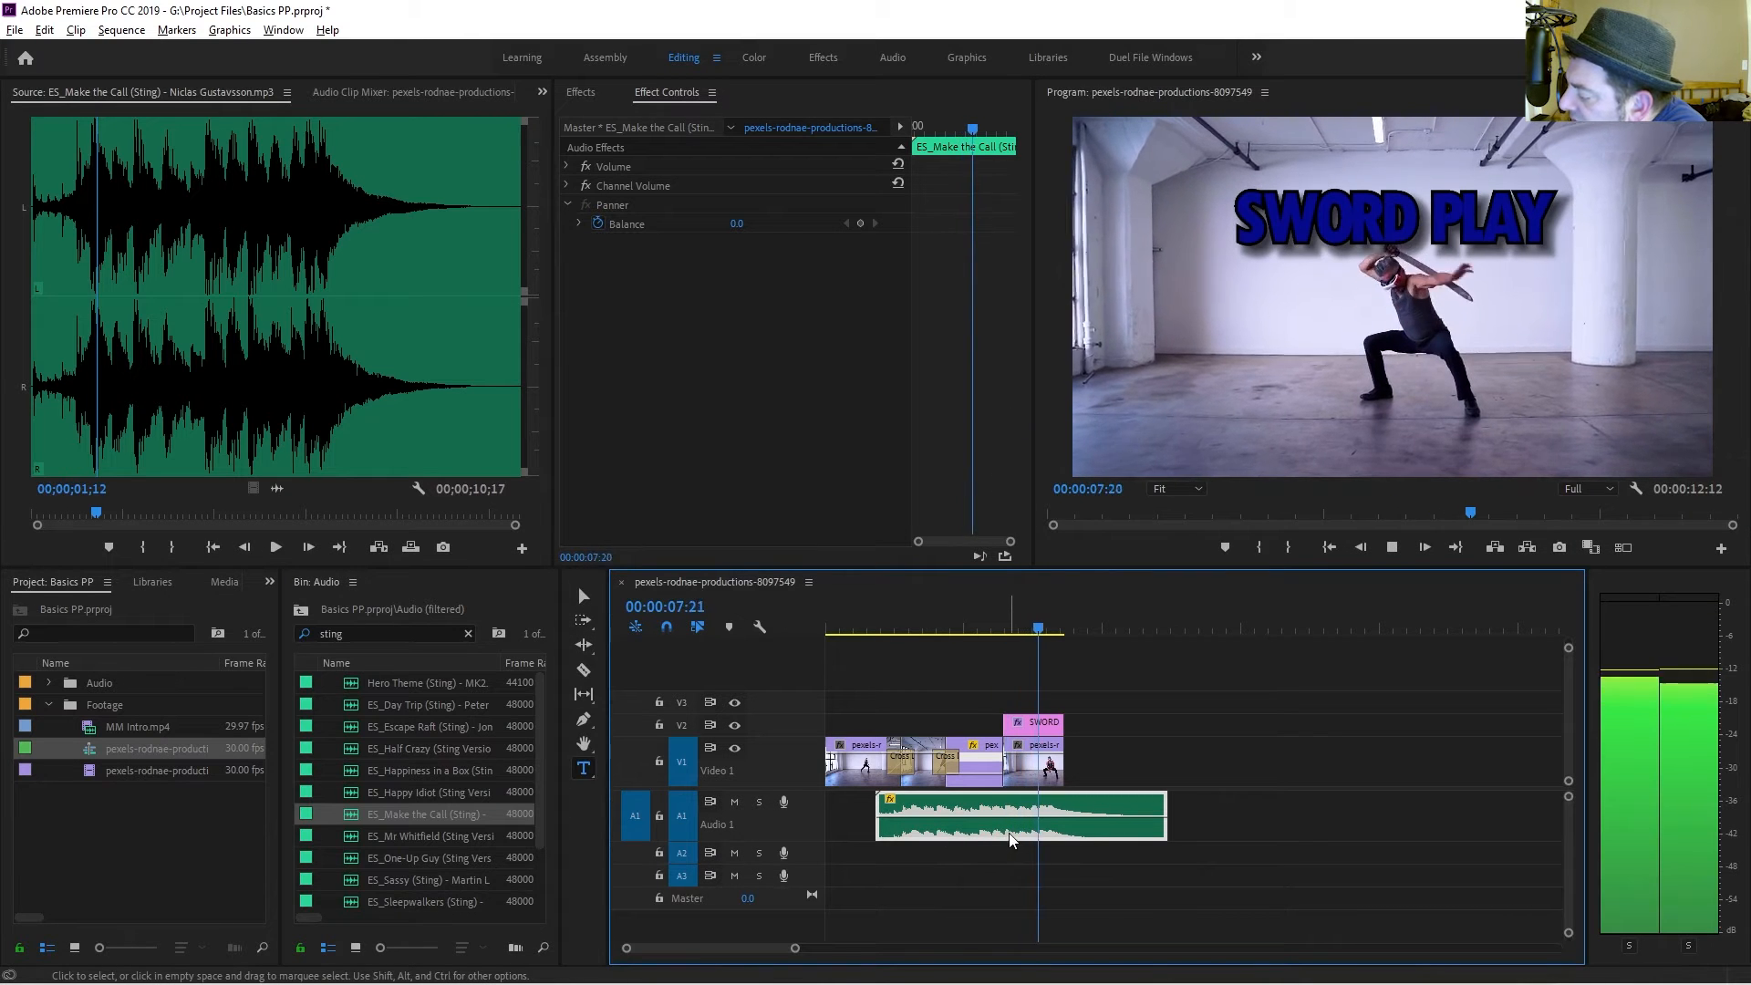
{"action": "key", "text": "space"}
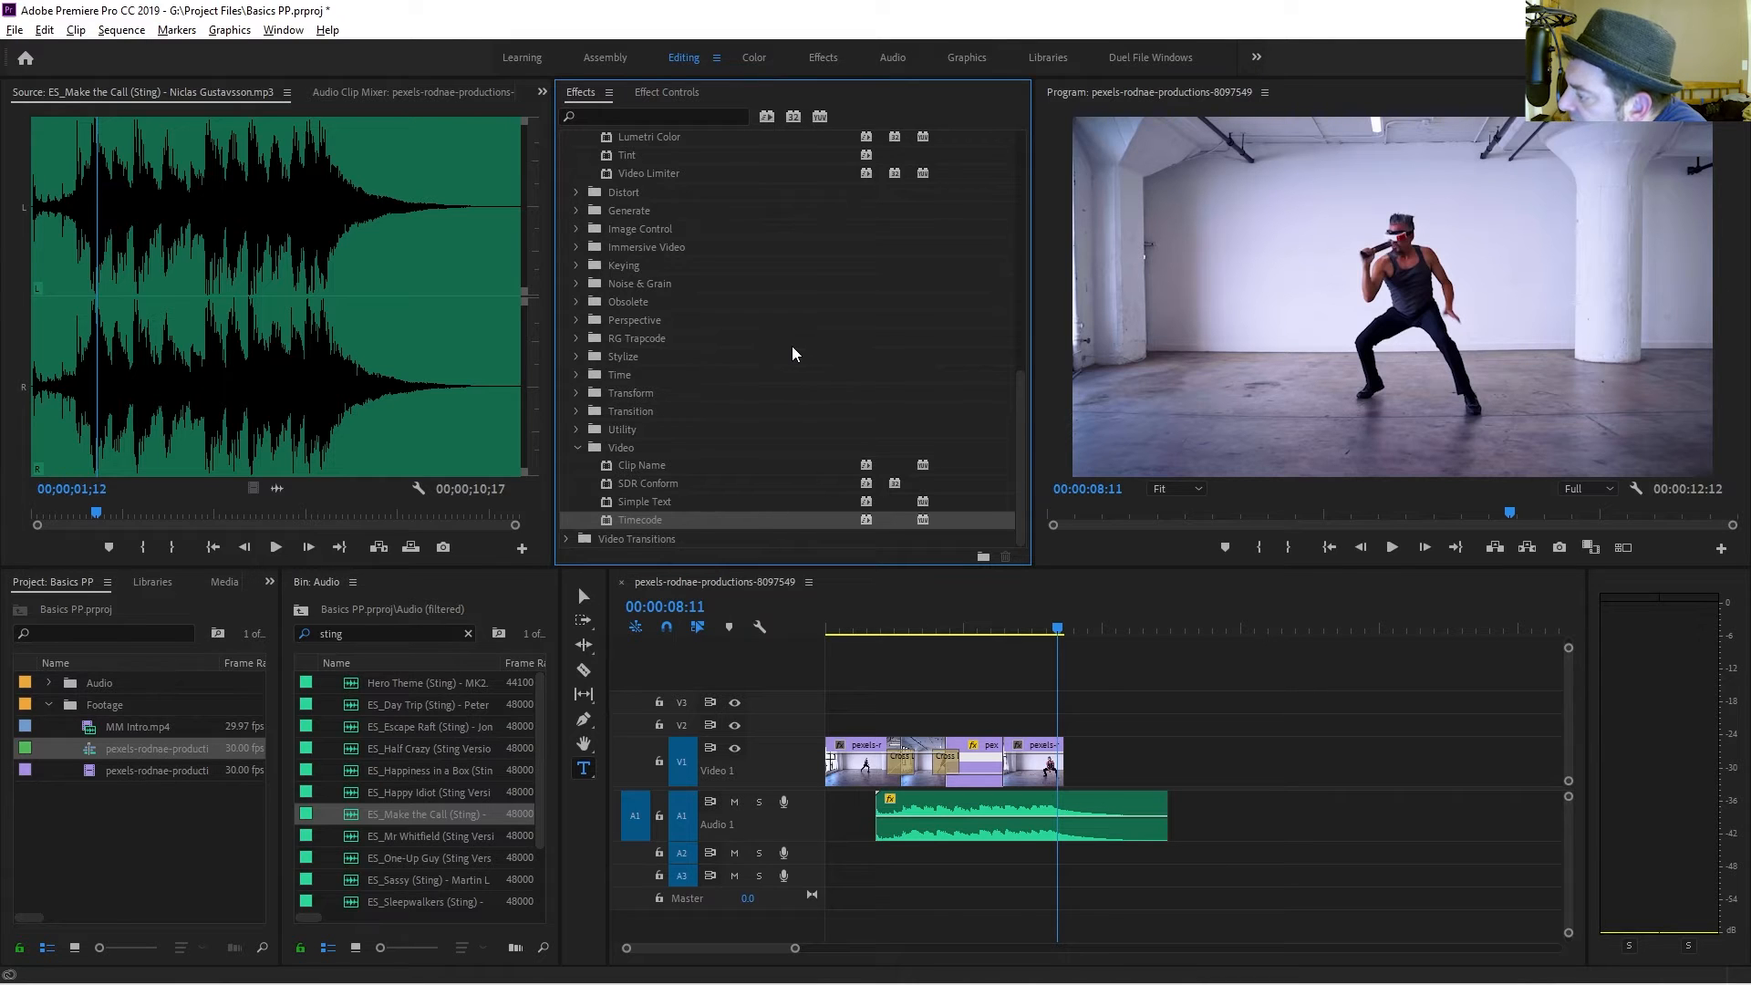
Apply the Lumetri Color effect to the final video clip.
{"action": "scroll", "coordinate": [789, 349], "scroll_direction": "up", "scroll_amount": 1}
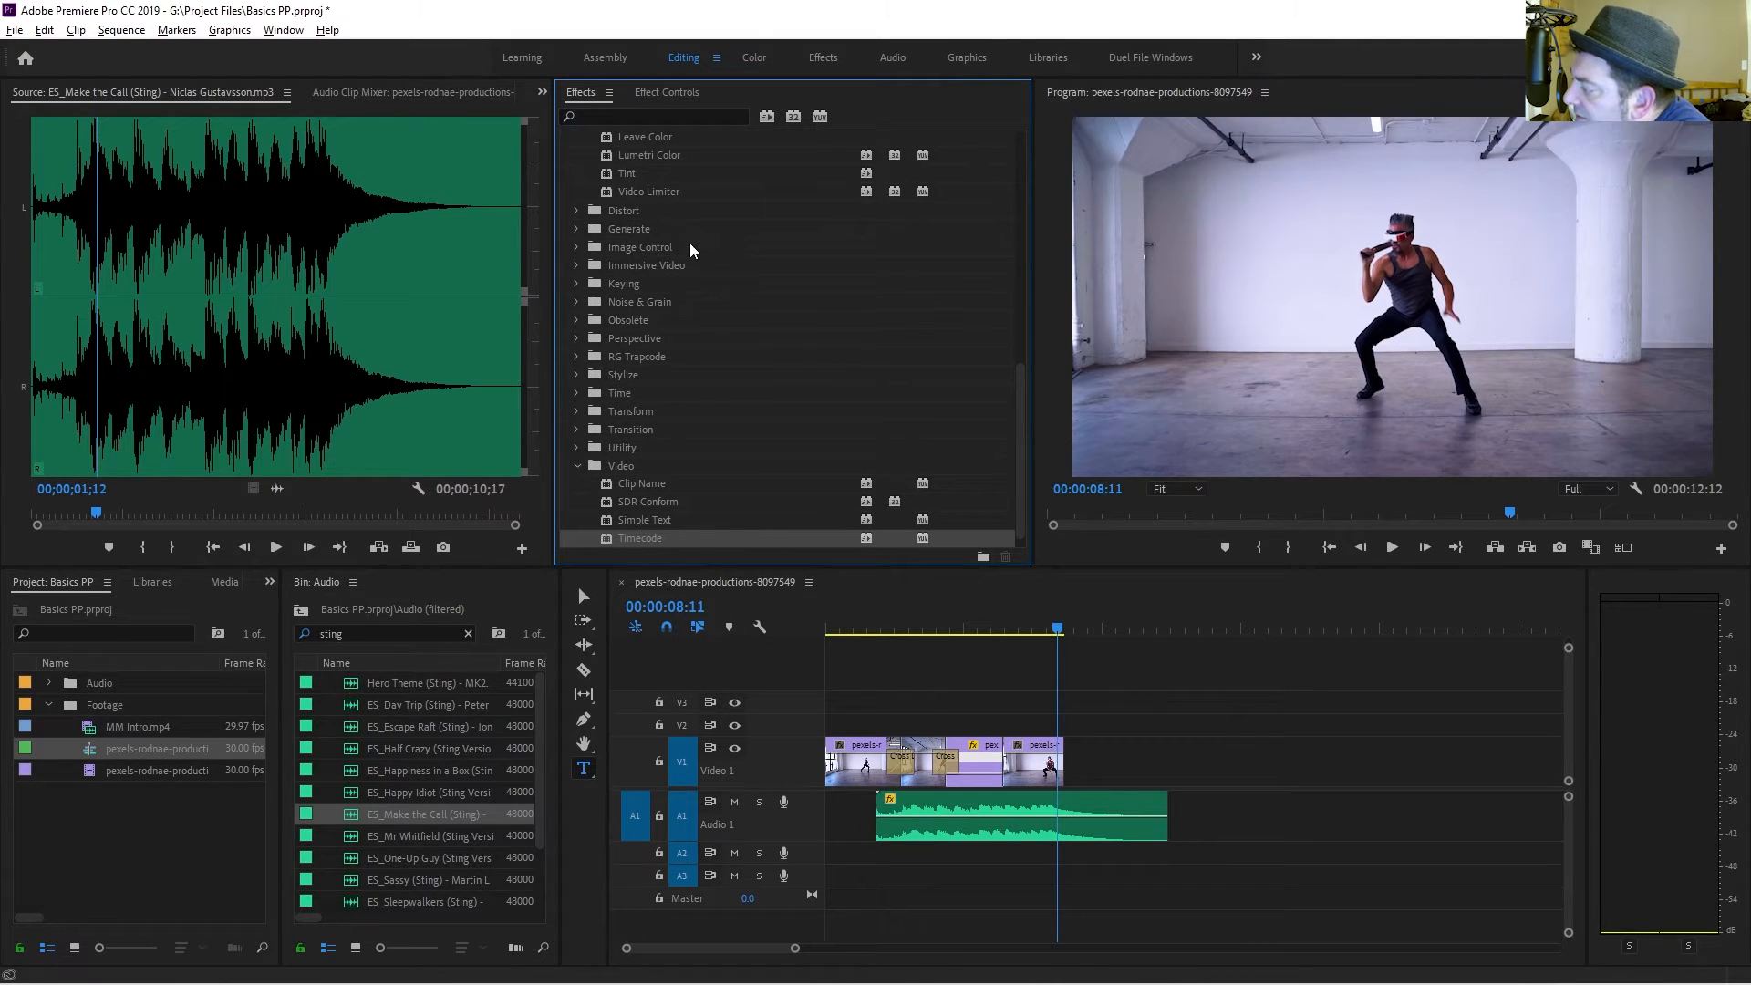
{"action": "scroll", "coordinate": [652, 263], "scroll_direction": "up", "scroll_amount": 4}
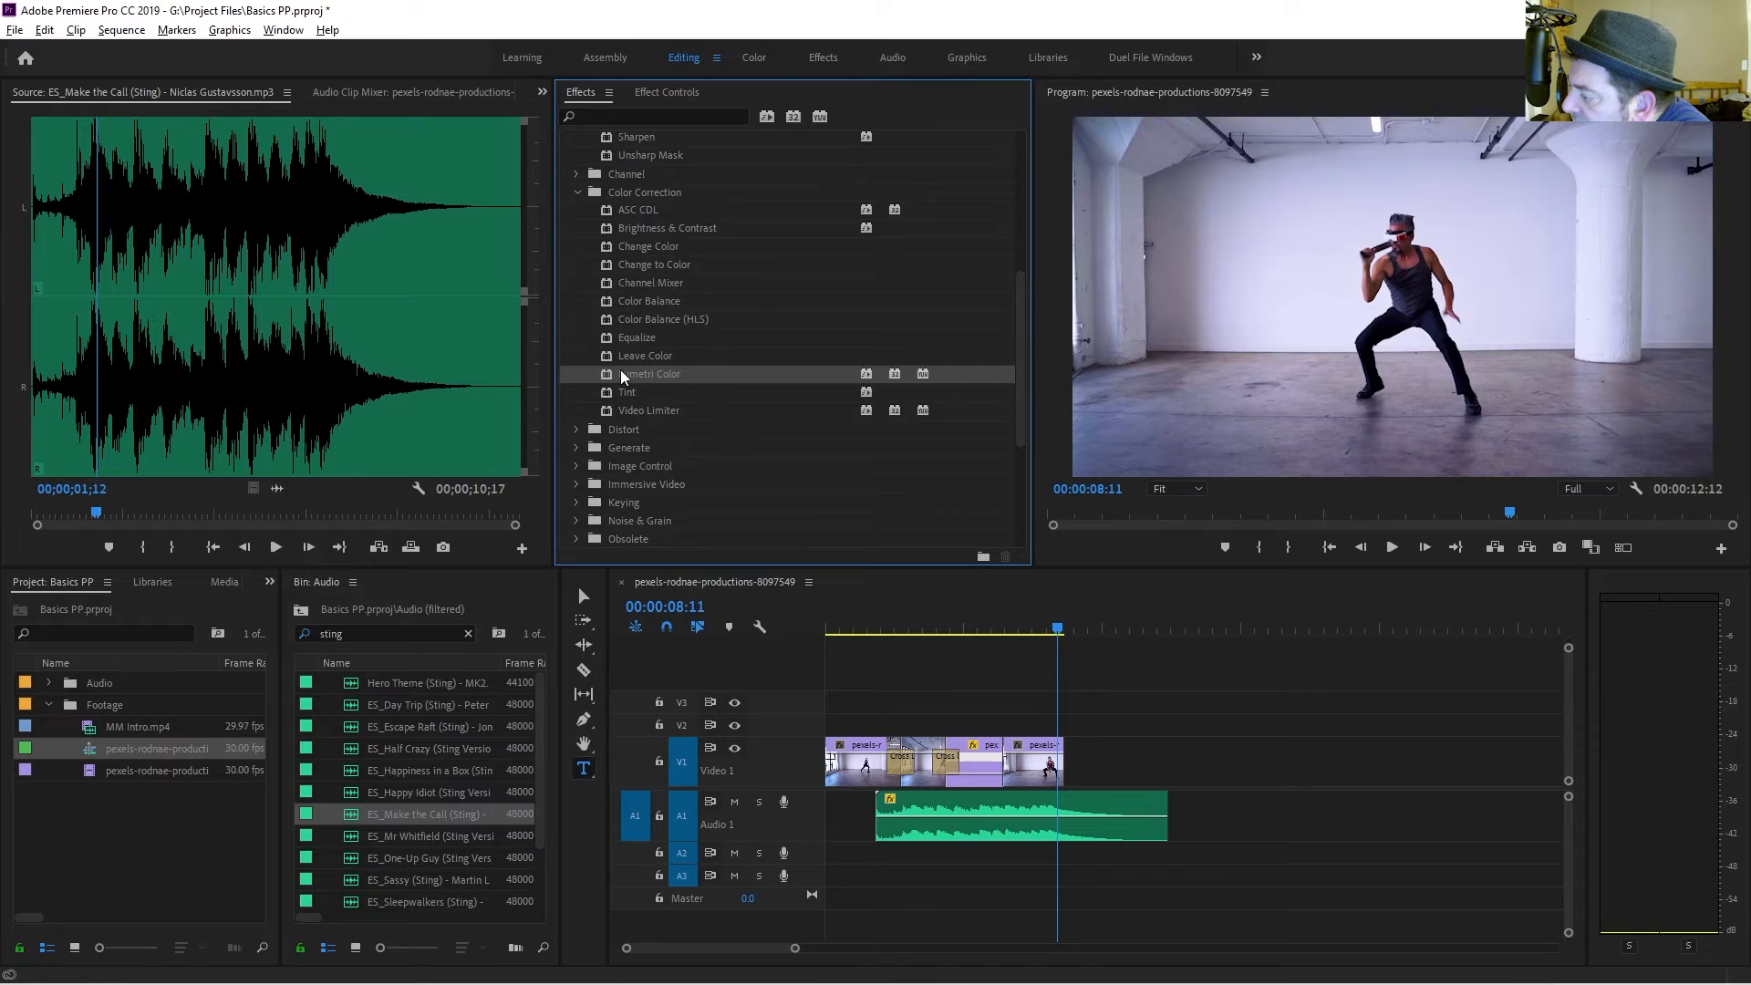
{"action": "left_click_drag", "start_coordinate": [621, 376], "coordinate": [1054, 771]}
{"action": "left_click", "coordinate": [684, 94]}
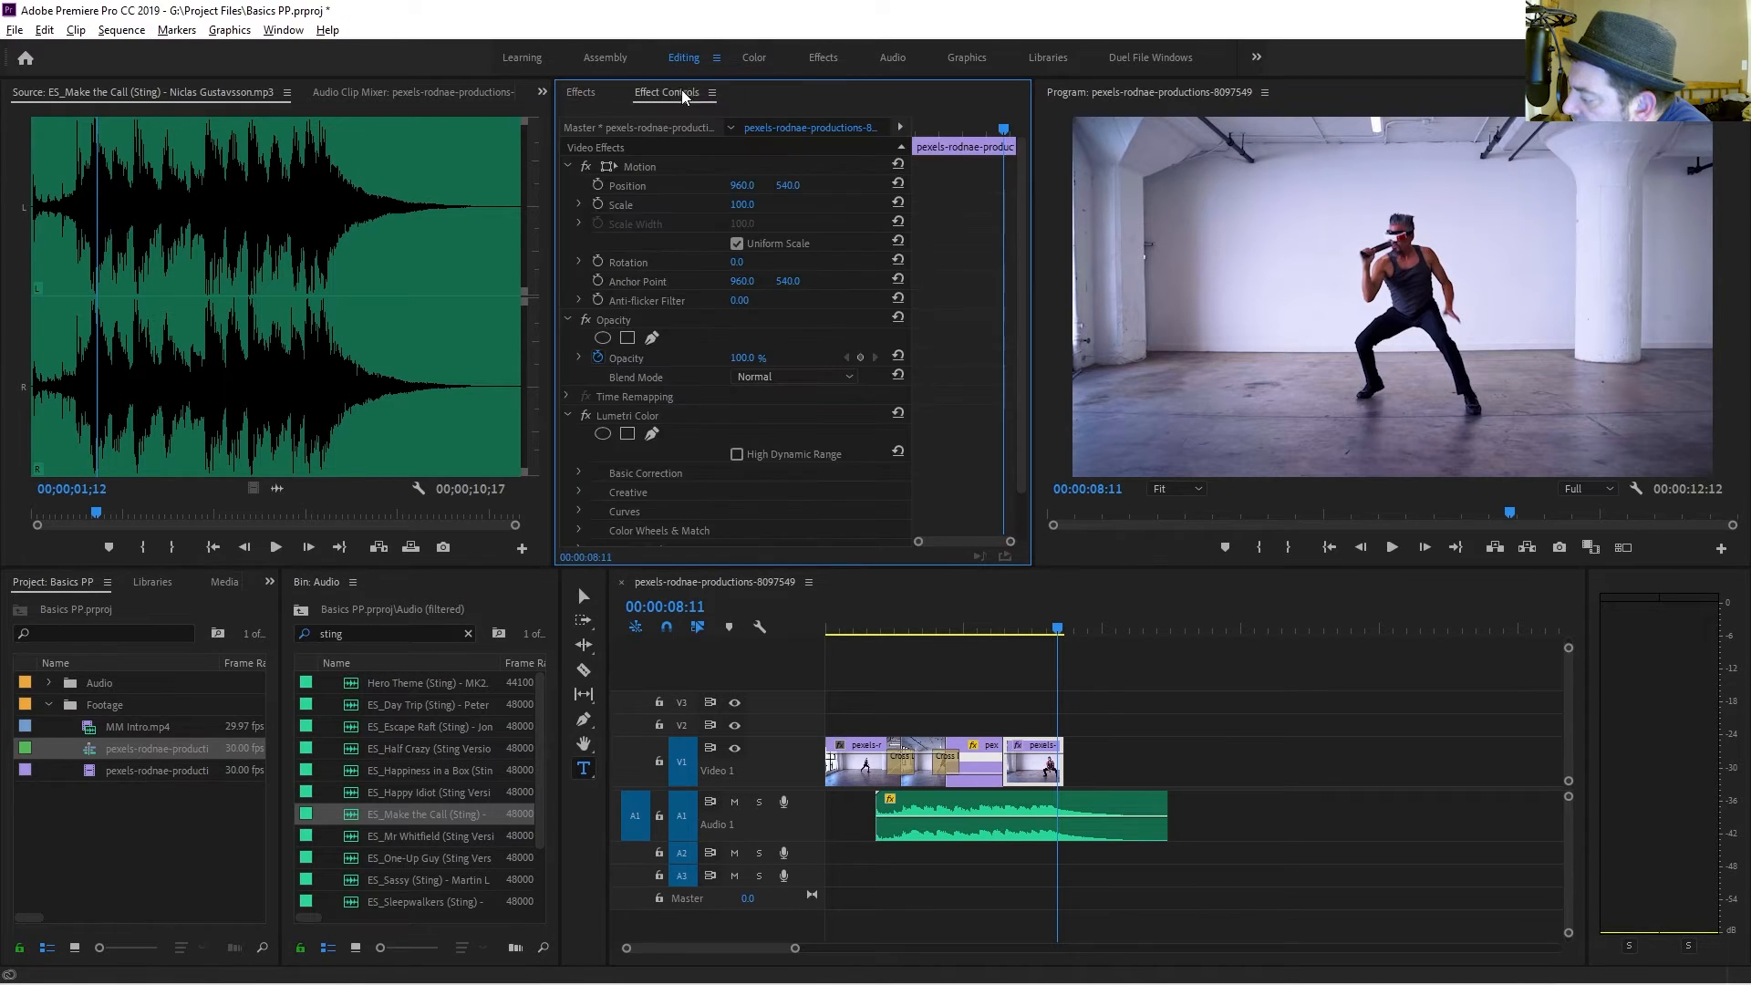
Remove the Lumetri Color effect from the final video clip.
{"action": "scroll", "coordinate": [734, 442], "scroll_direction": "down", "scroll_amount": 1}
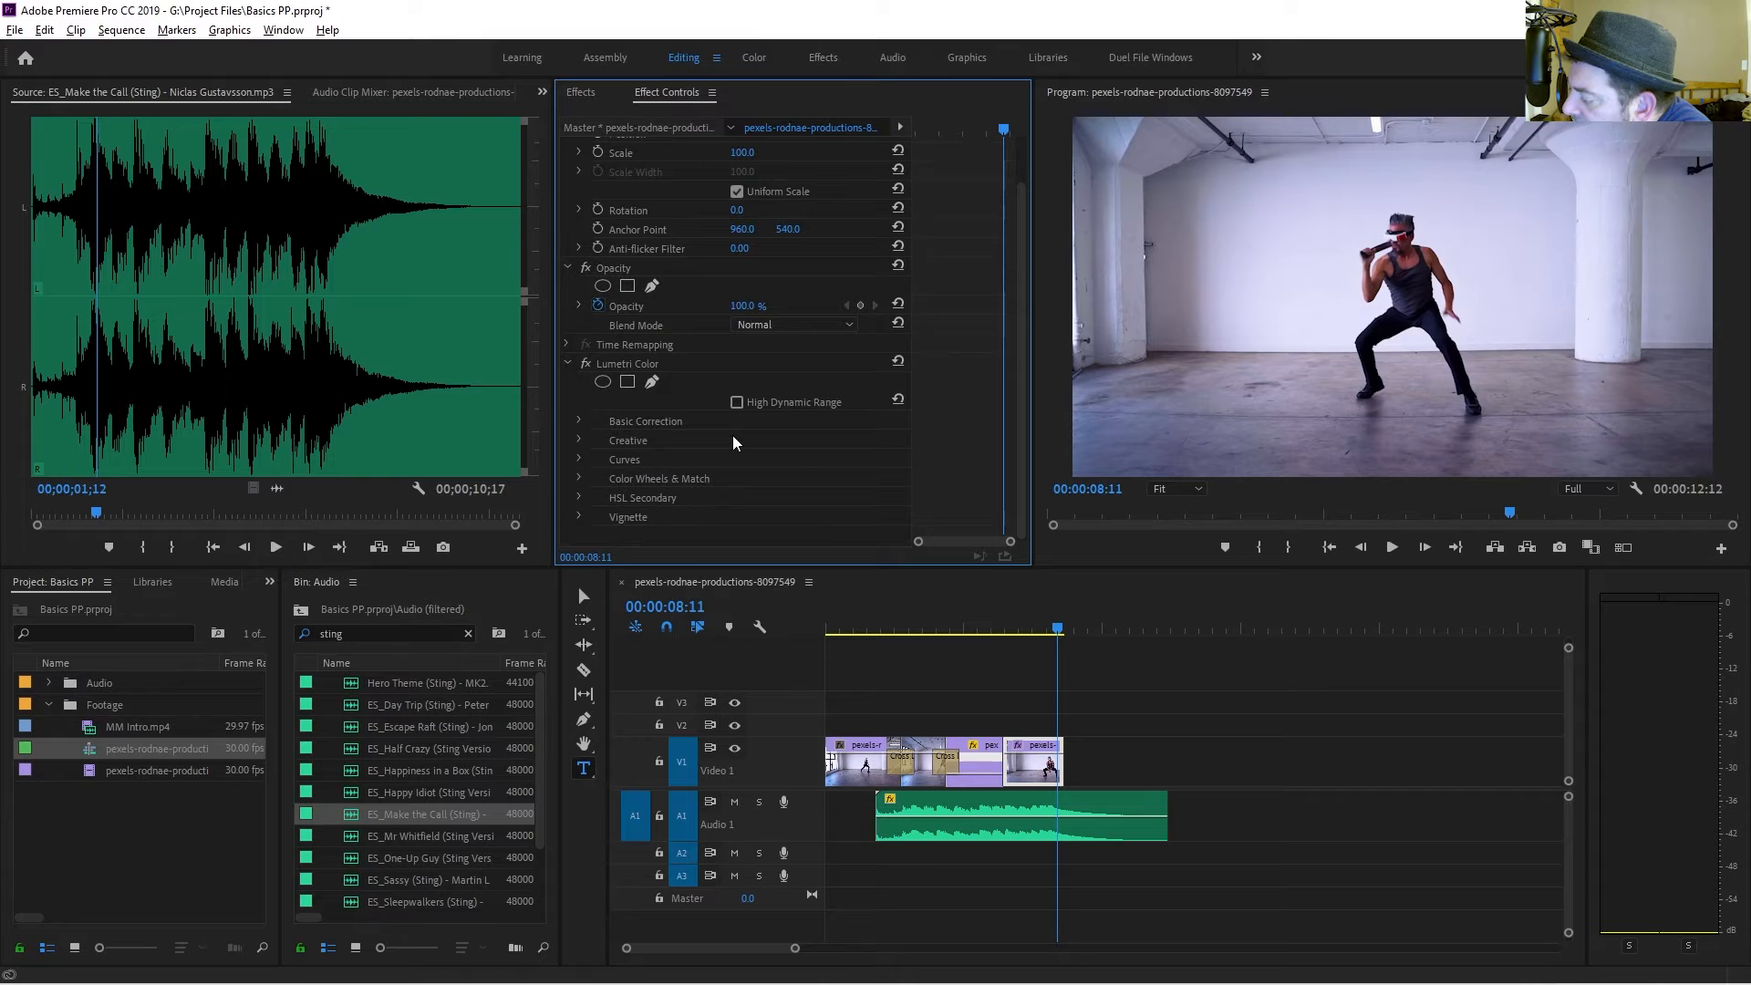
{"action": "left_click", "coordinate": [578, 422]}
{"action": "scroll", "coordinate": [670, 461], "scroll_direction": "down", "scroll_amount": 3}
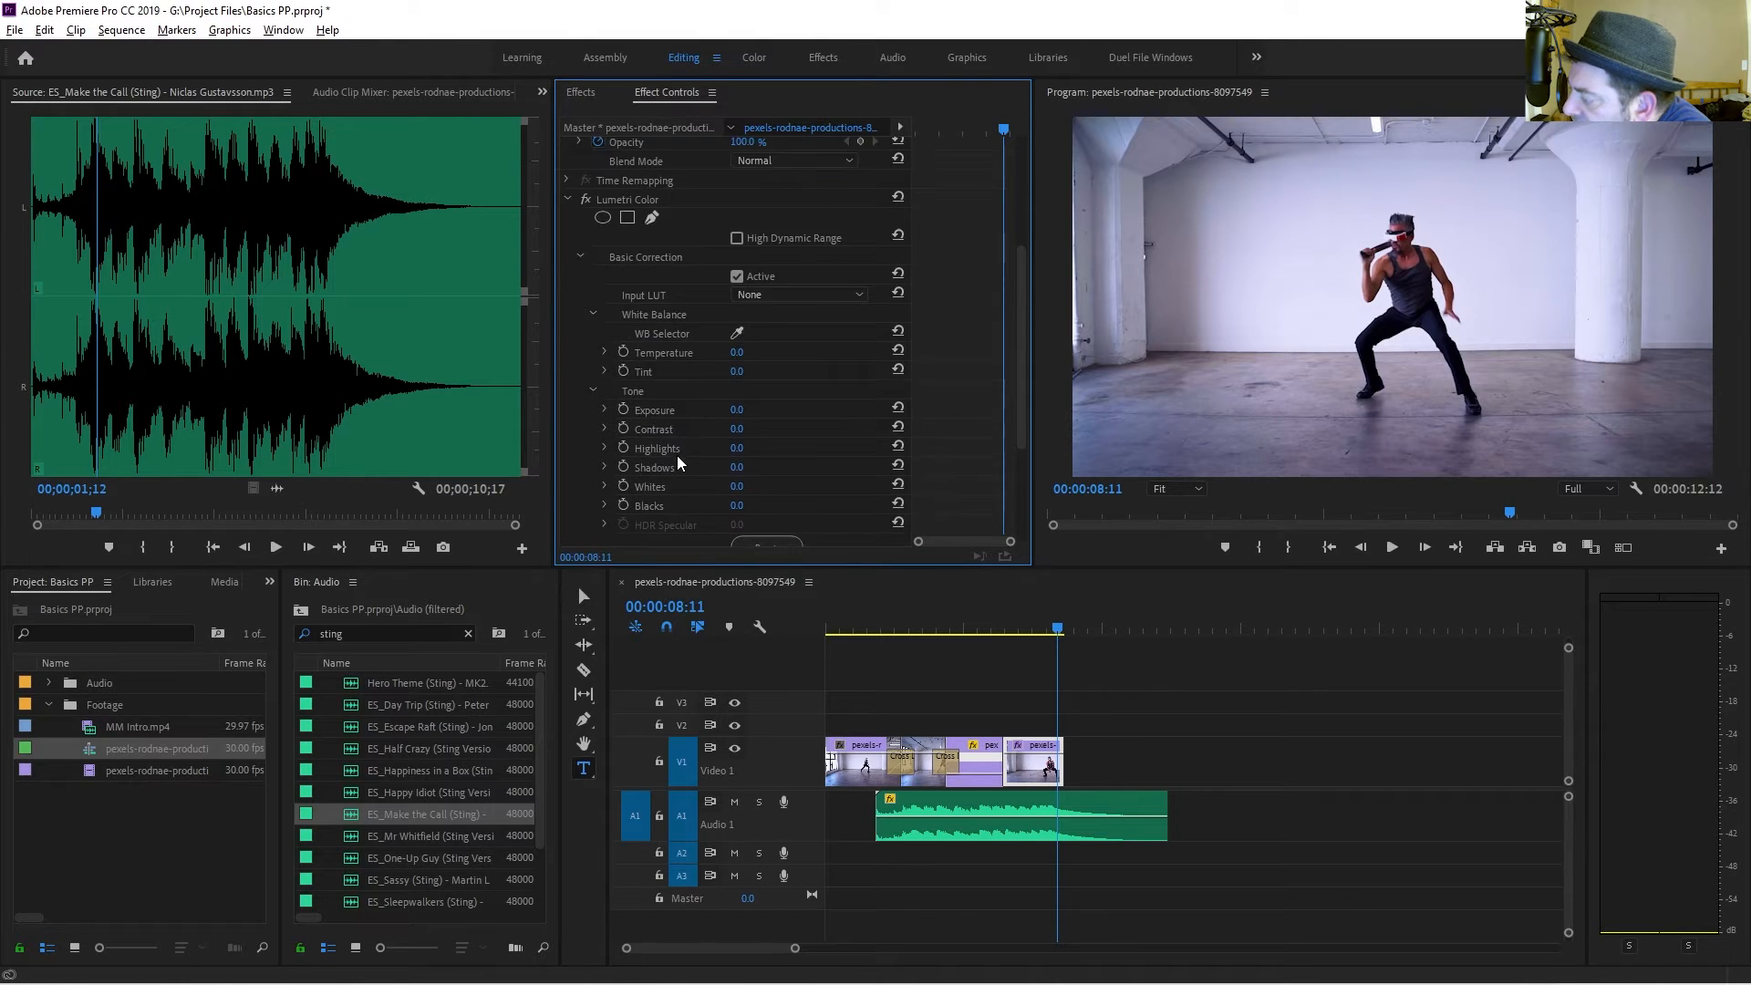
{"action": "scroll", "coordinate": [678, 463], "scroll_direction": "down", "scroll_amount": 1}
{"action": "left_click", "coordinate": [698, 477]}
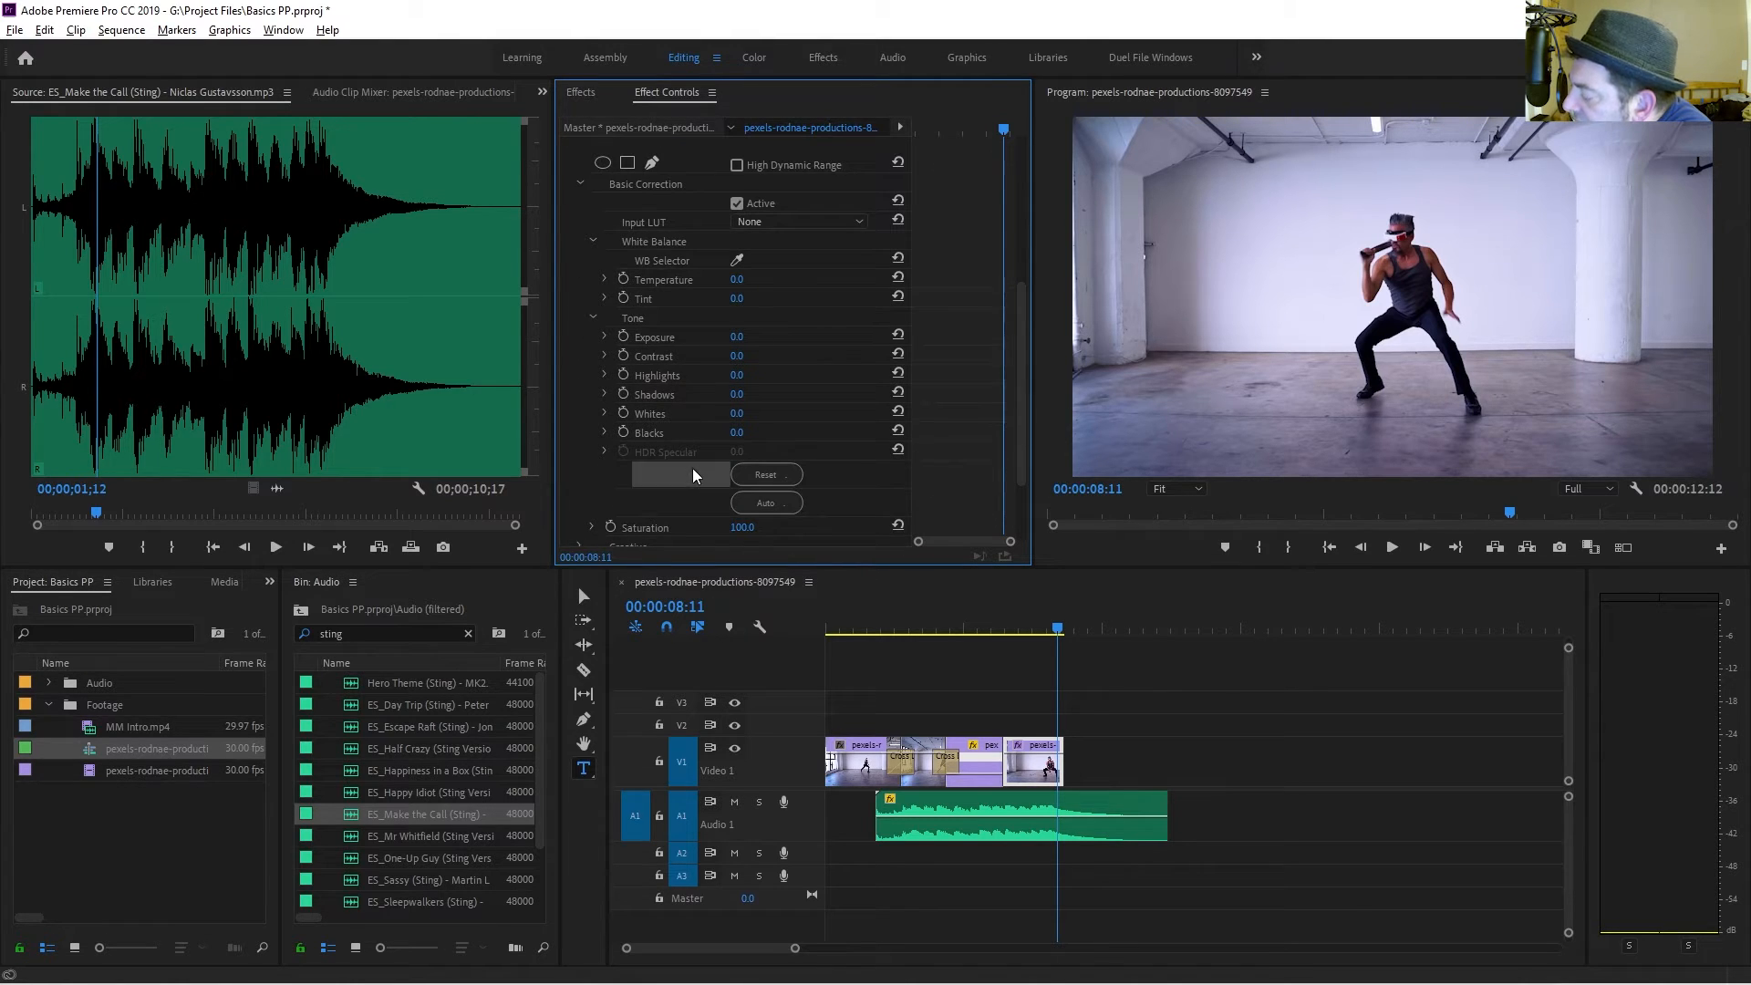
{"action": "key", "text": "Delete"}
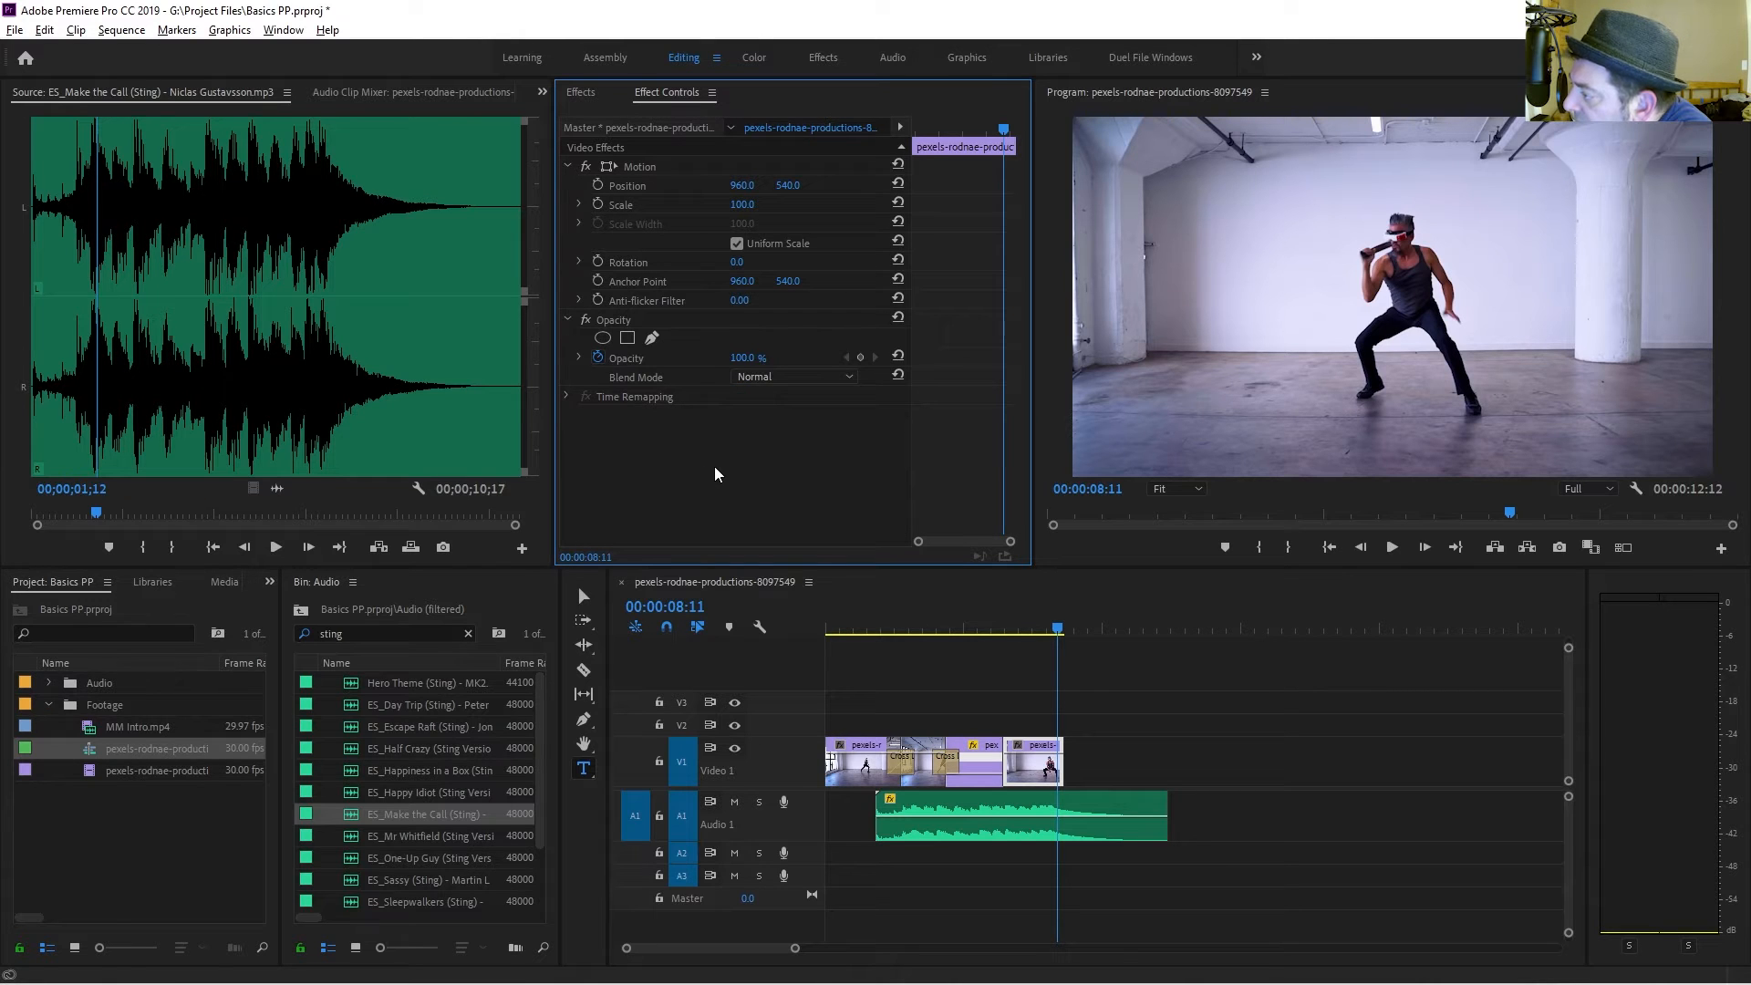
In the Color workspace, set the final clip's white balance by sampling the white wall with the WB selector.
{"action": "left_click", "coordinate": [761, 62]}
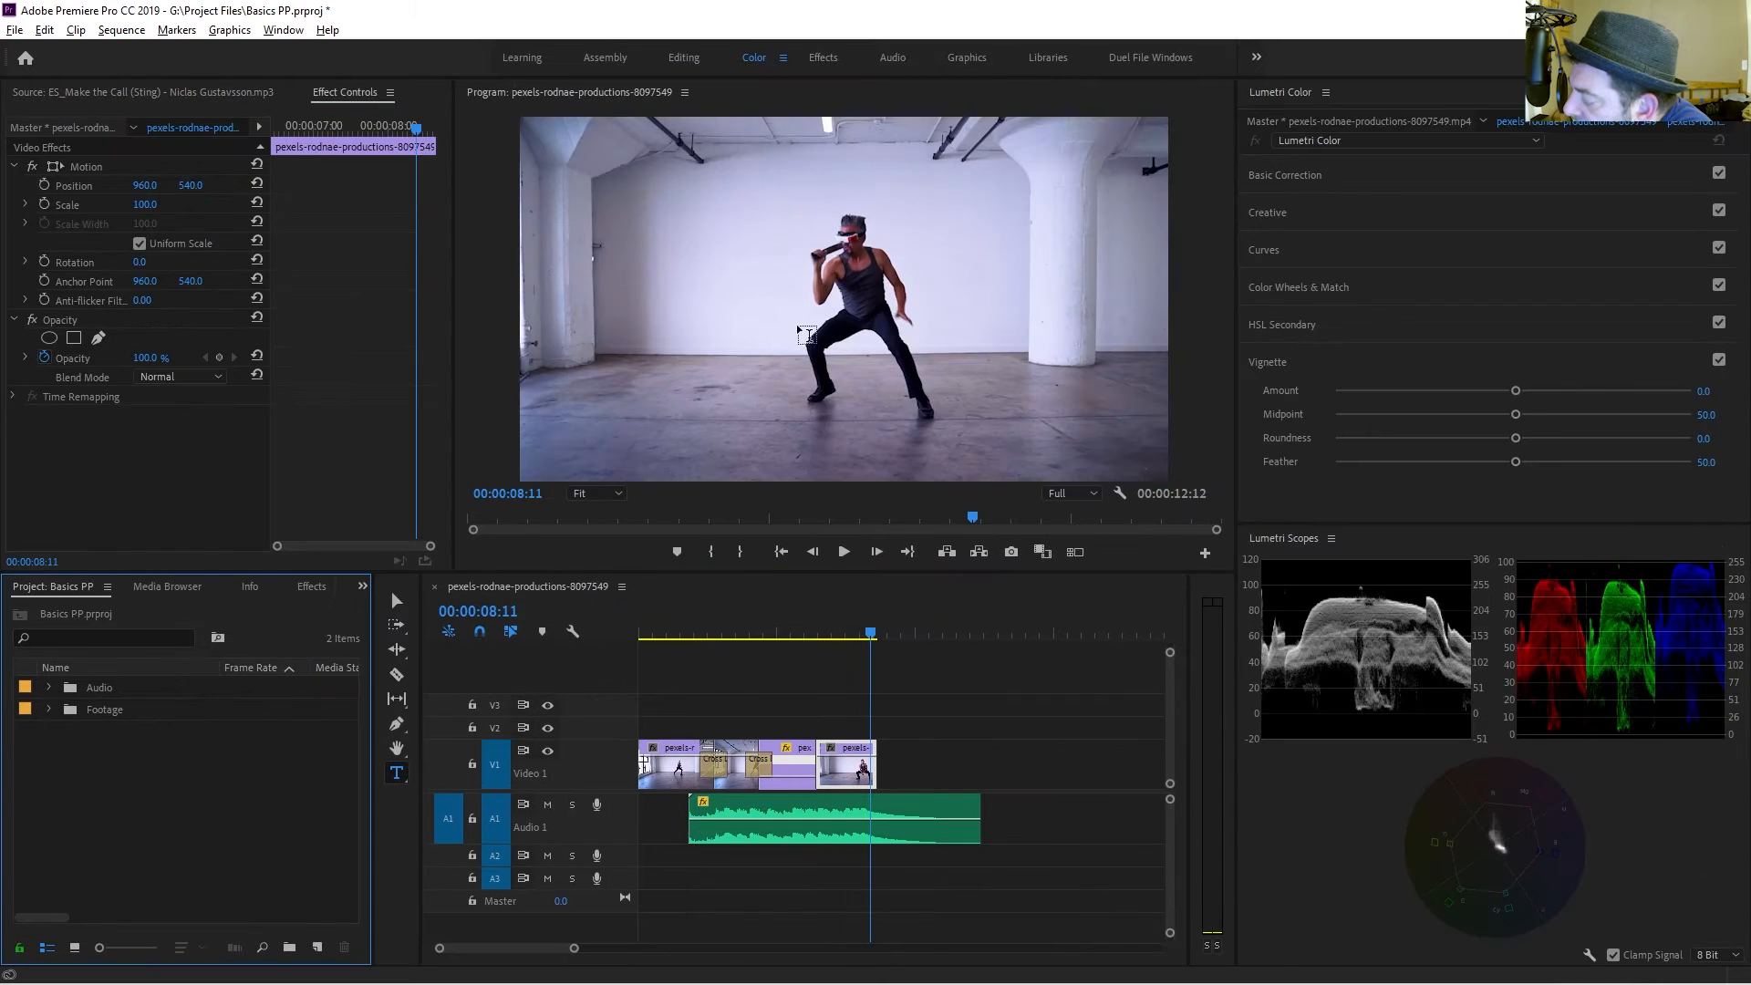
{"action": "left_click_drag", "start_coordinate": [862, 636], "coordinate": [843, 640]}
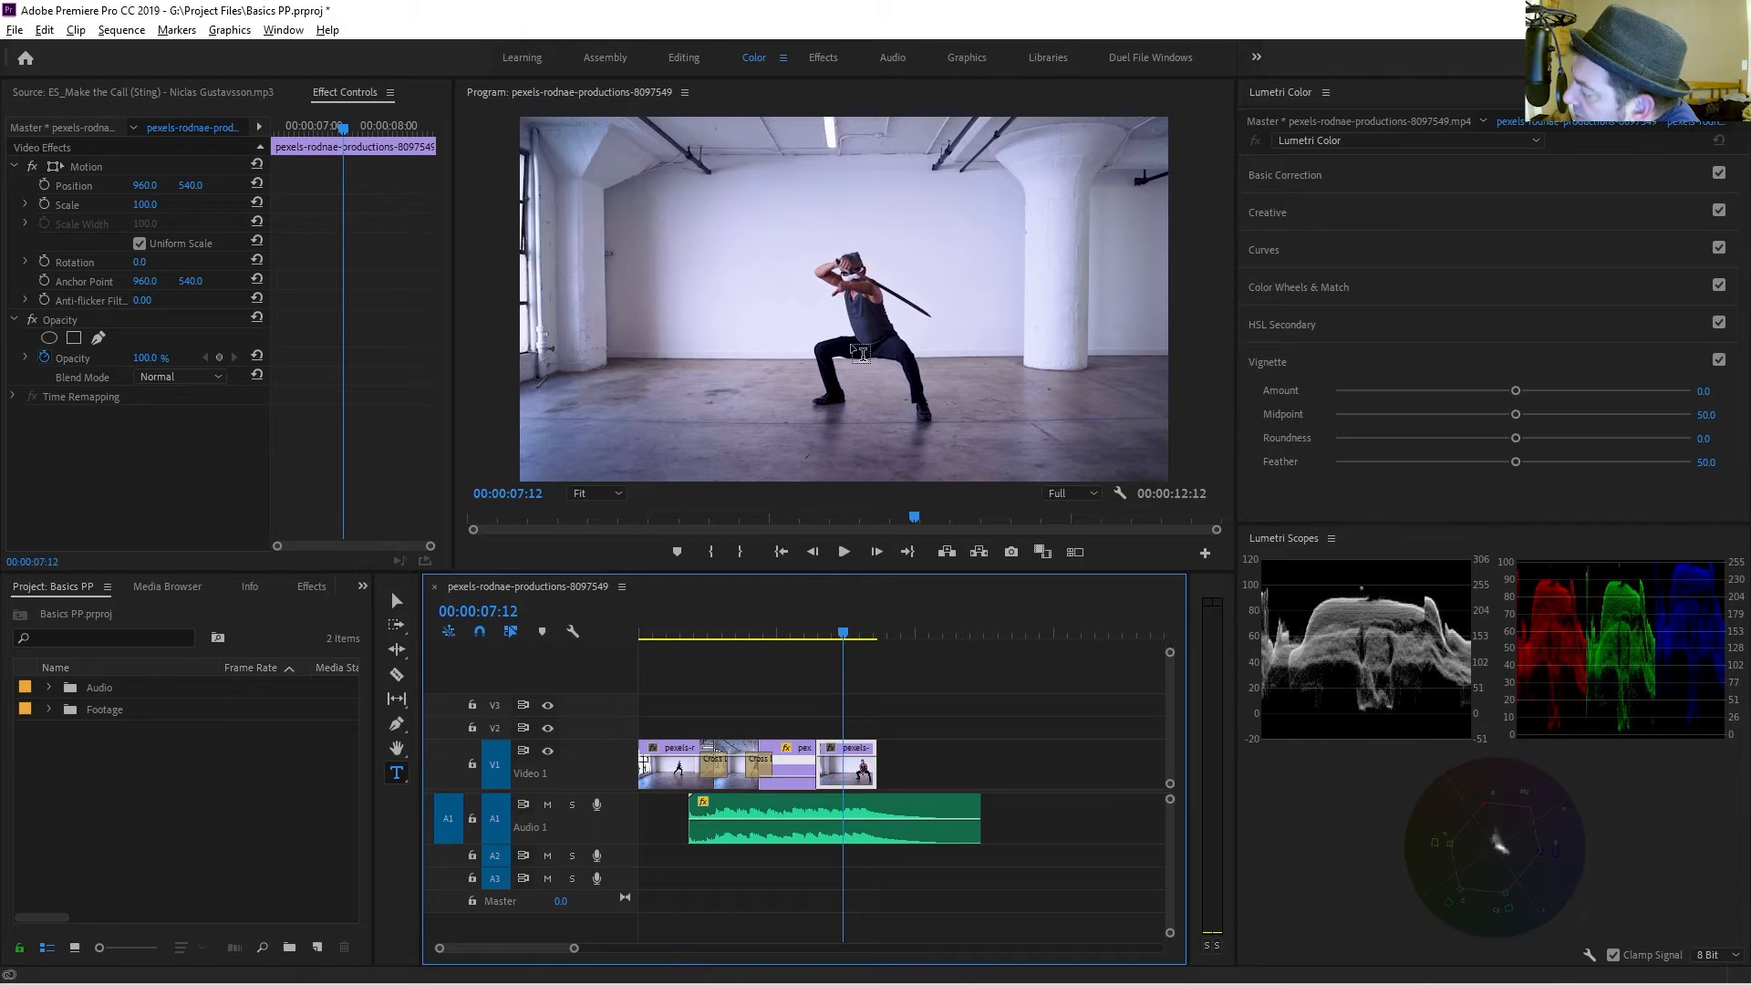
{"action": "left_click", "coordinate": [1428, 174]}
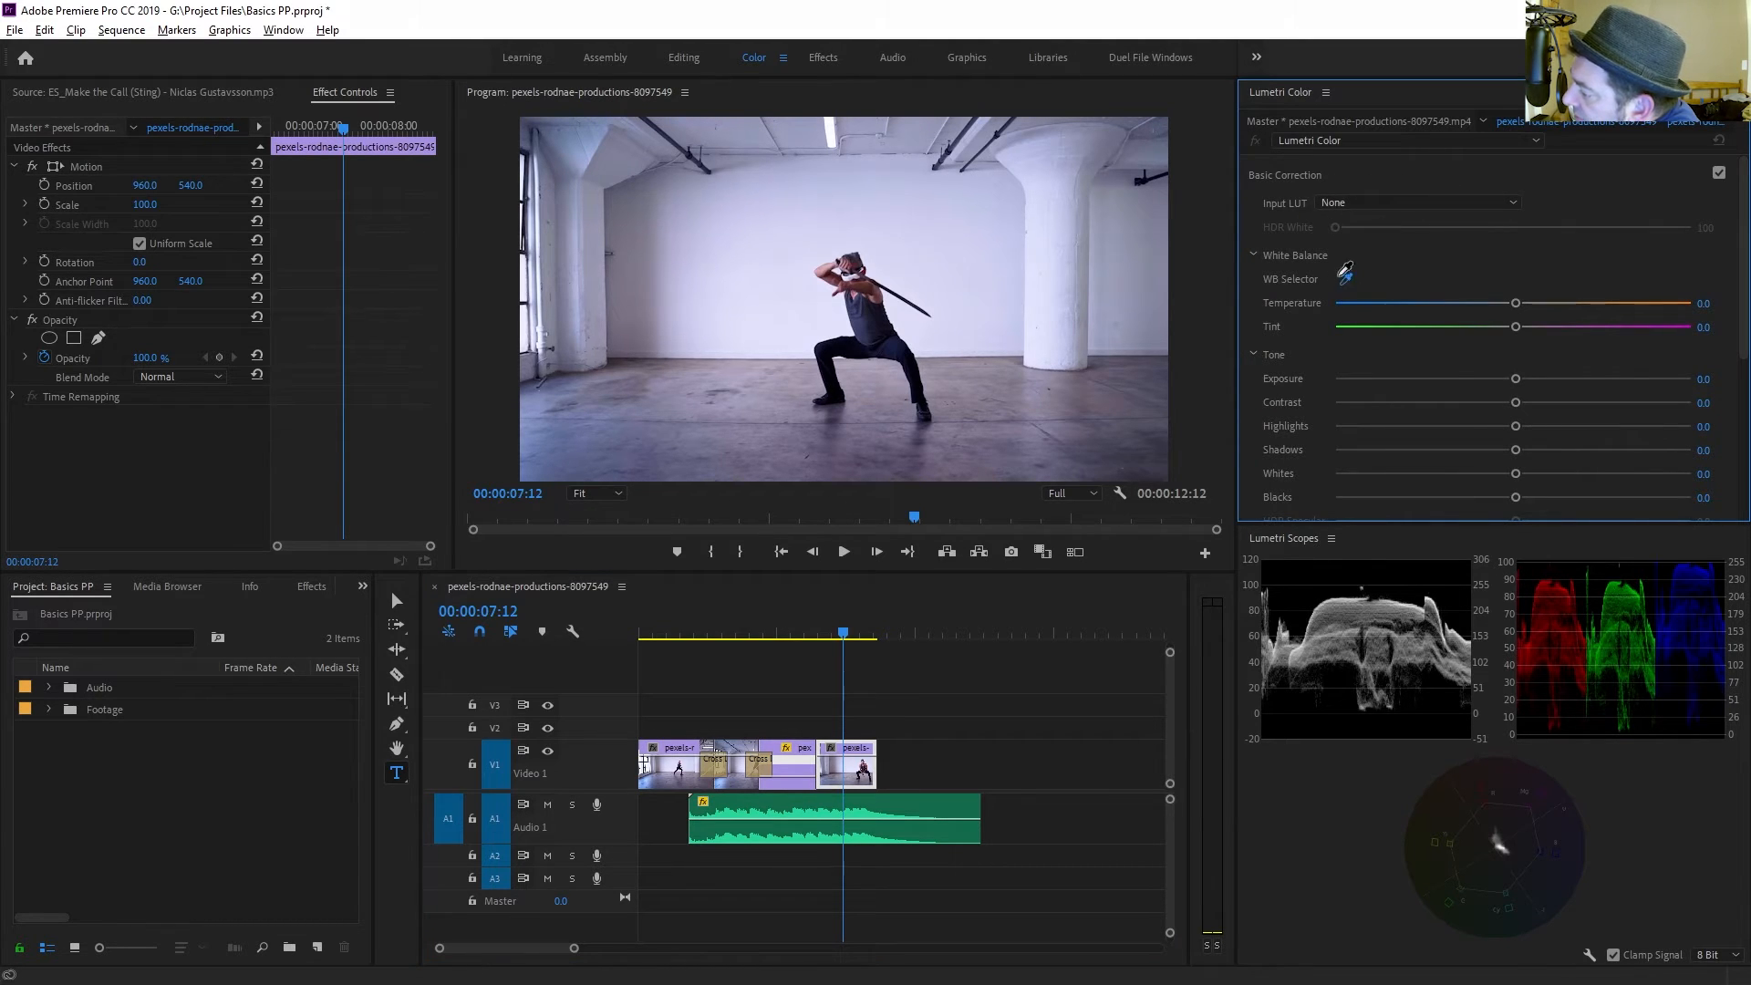
{"action": "left_click", "coordinate": [1344, 271]}
{"action": "left_click", "coordinate": [528, 317]}
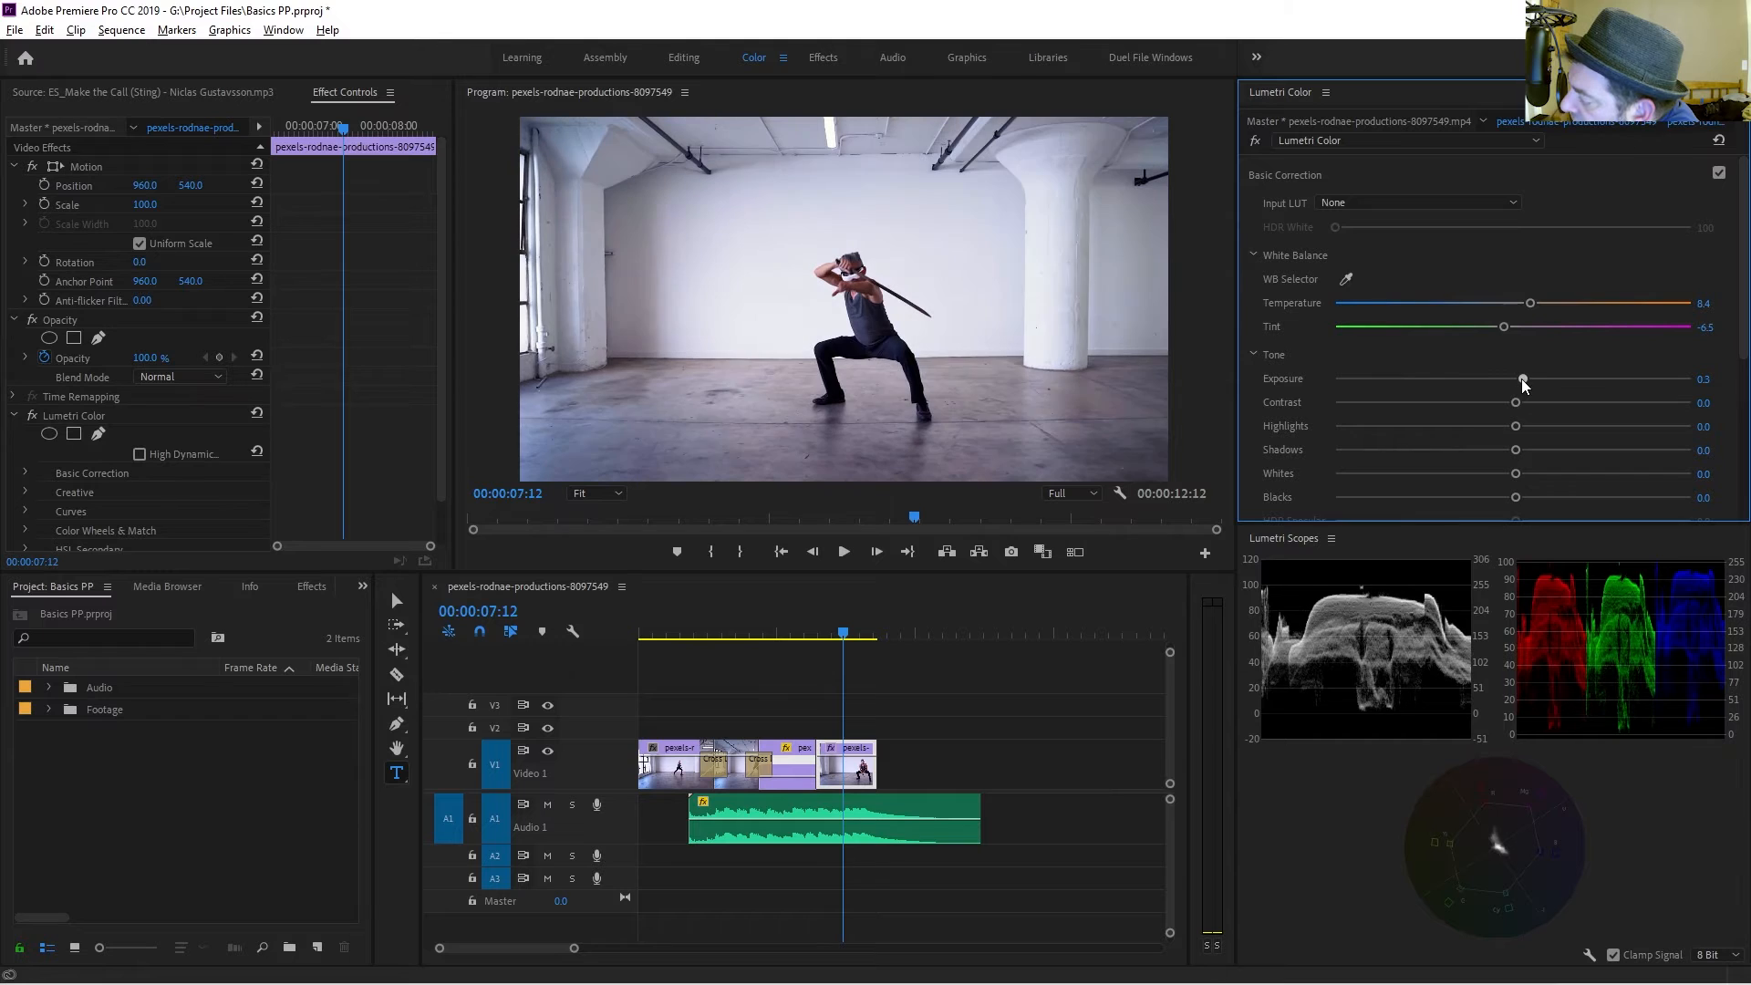
Set the tone to exposure -0.3, contrast 14.1, highlights -34.5, shadows -25.8, whites 45.3 and blacks -2.8.
{"action": "left_click_drag", "start_coordinate": [1521, 379], "coordinate": [1505, 392]}
{"action": "scroll", "coordinate": [1509, 429], "scroll_direction": "down", "scroll_amount": 2}
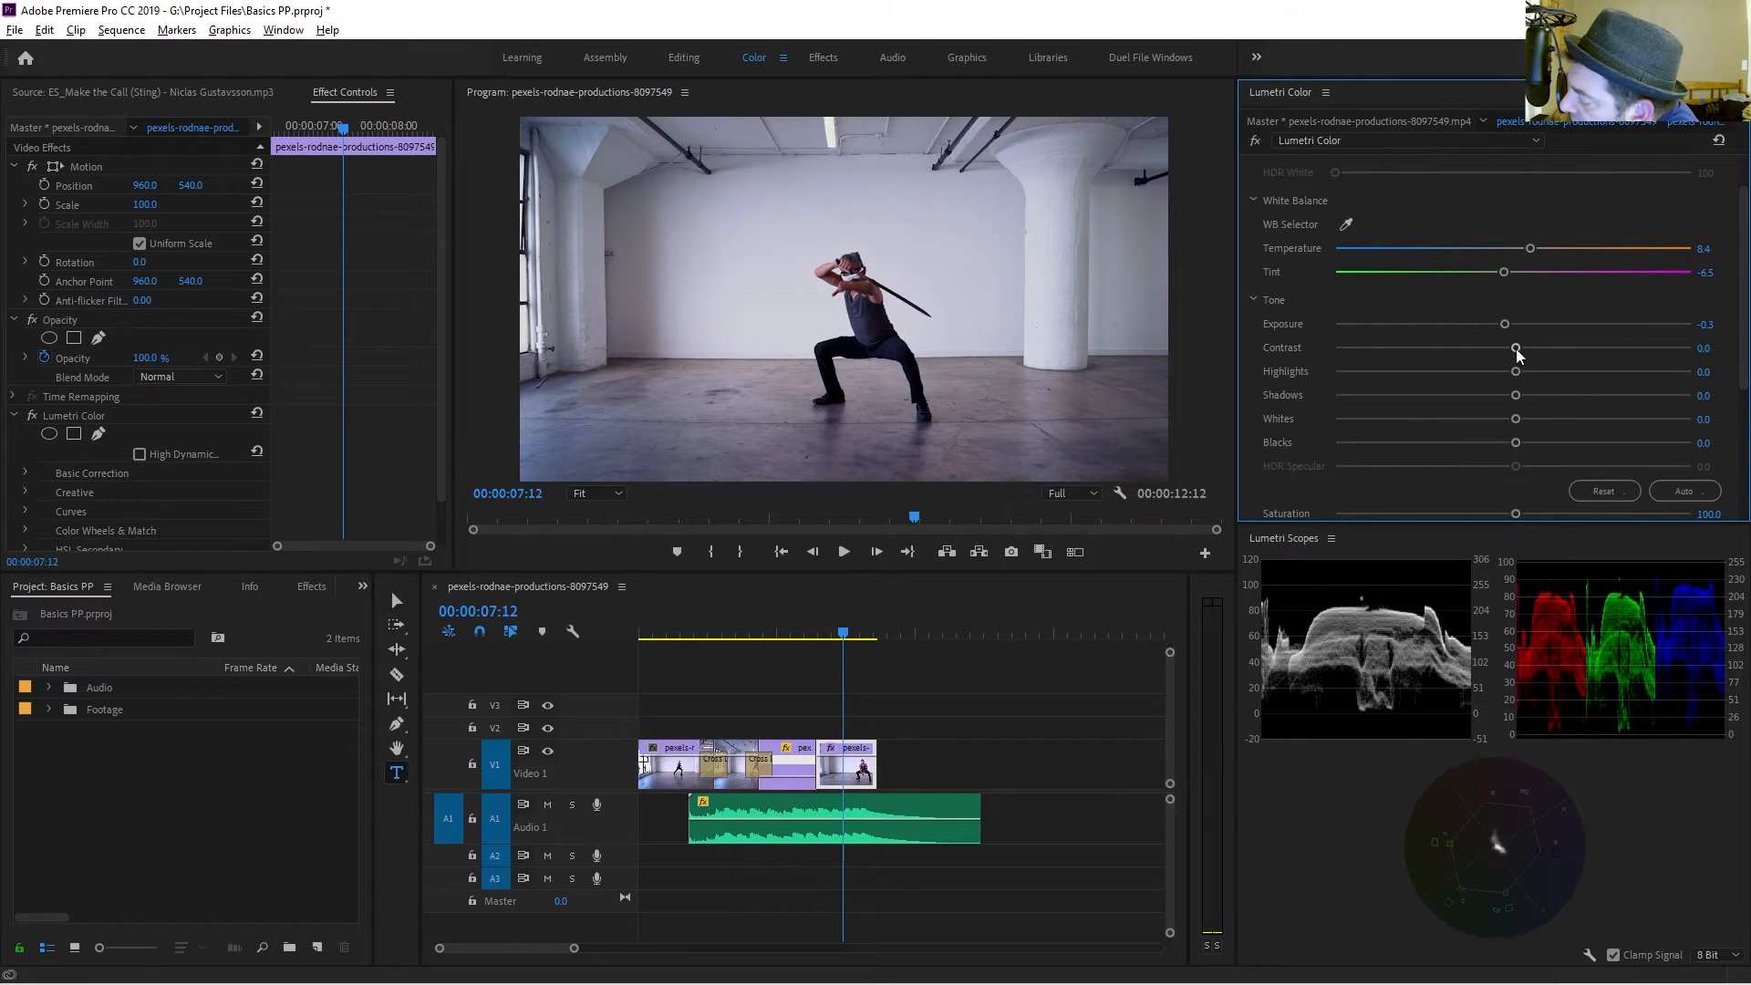
{"action": "mouse_move", "coordinate": [1516, 349]}
{"action": "left_mouse_down"}
{"action": "mouse_move", "coordinate": [1541, 357]}
{"action": "mouse_move", "coordinate": [1513, 359]}
{"action": "left_mouse_up"}
{"action": "left_click_drag", "start_coordinate": [1517, 418], "coordinate": [1503, 453]}
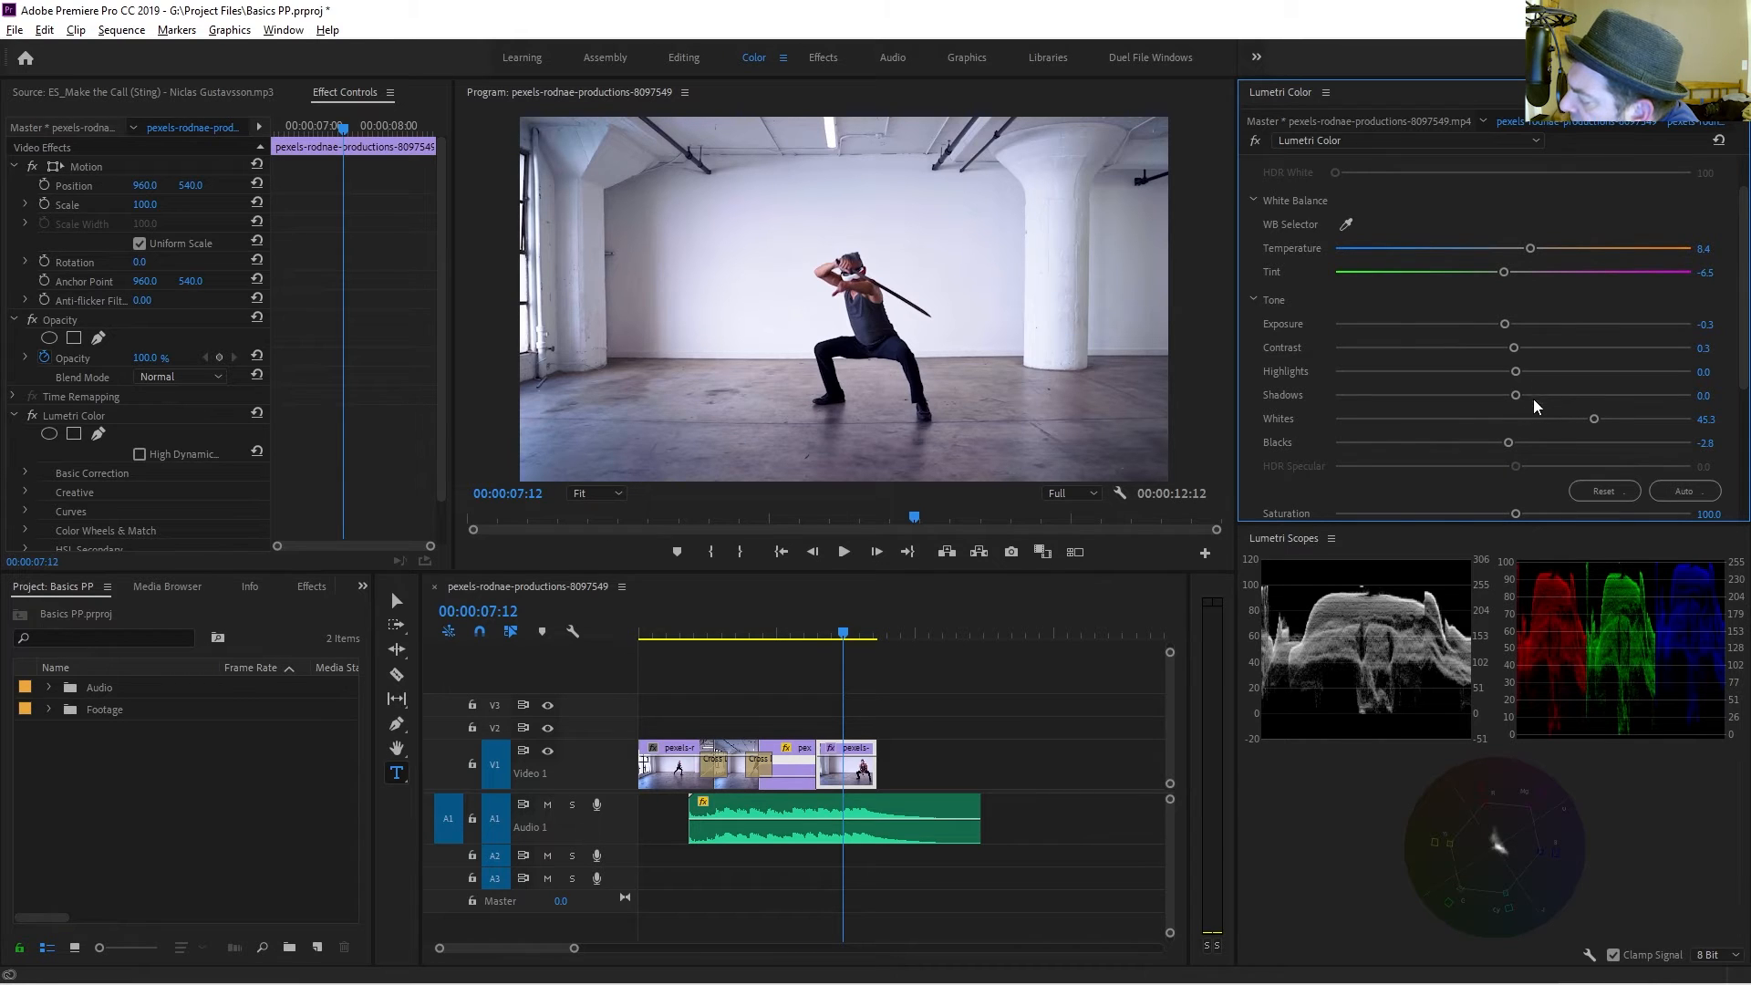
{"action": "left_click_drag", "start_coordinate": [1519, 395], "coordinate": [1537, 354]}
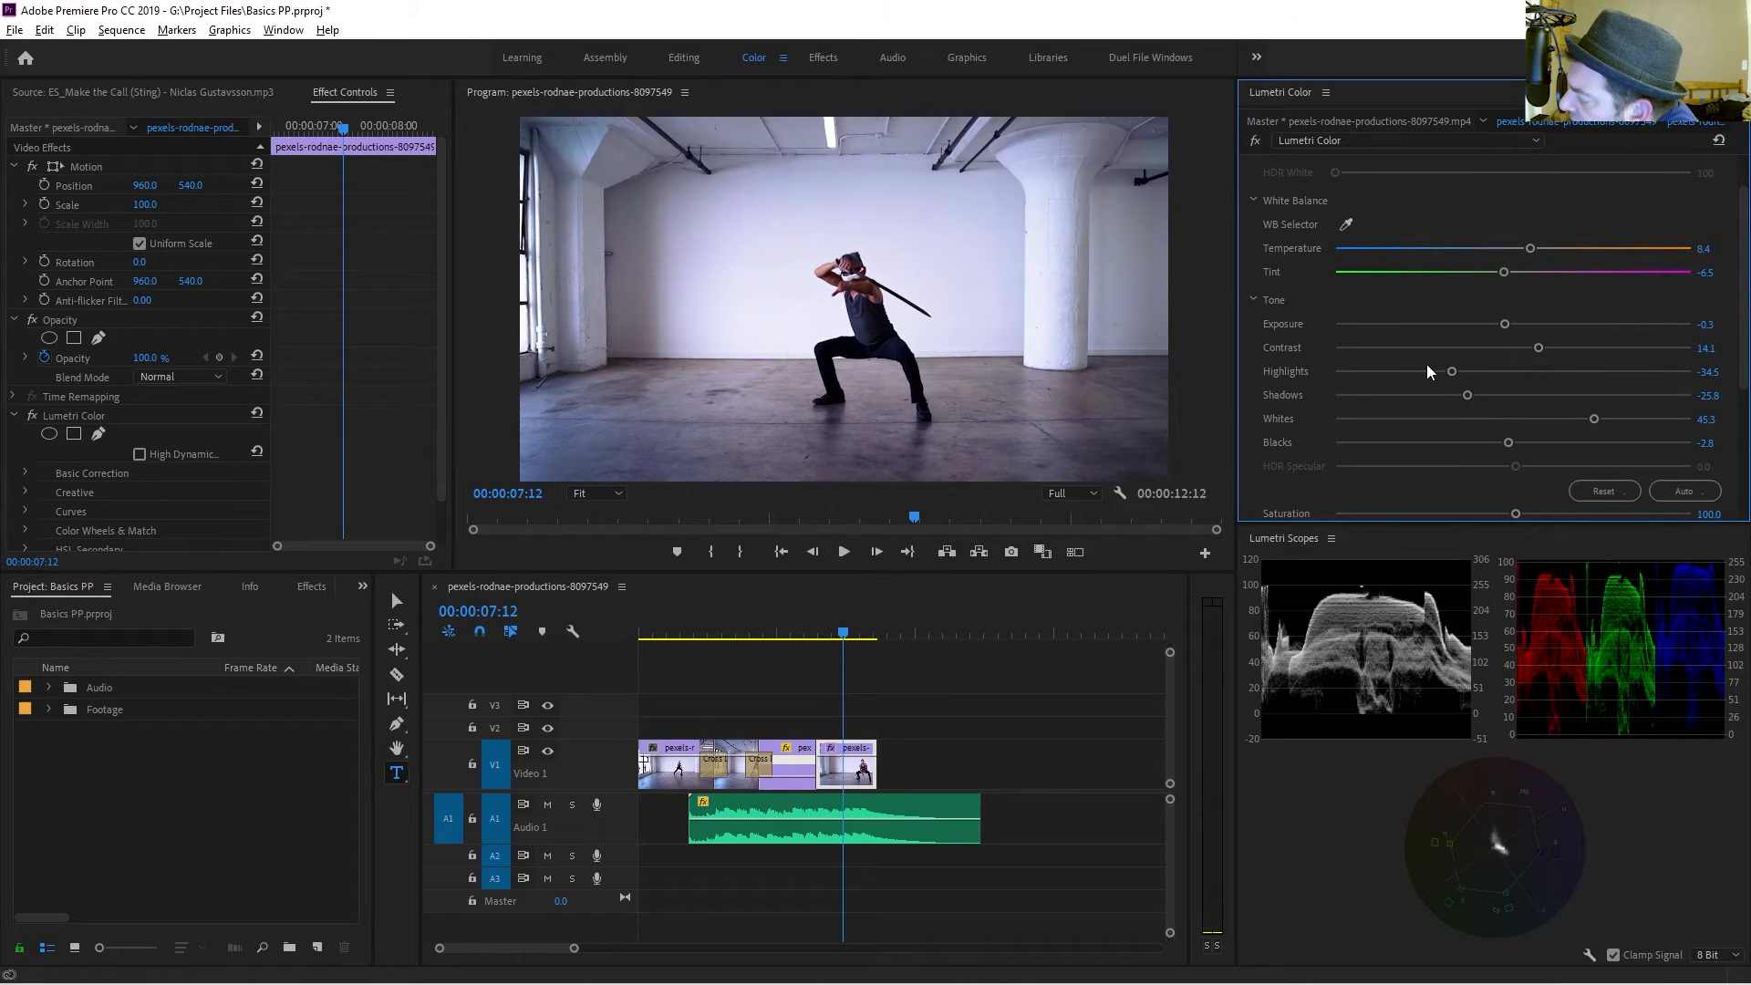
Toggle the Lumetri Color effect off and on to compare the graded image with the original.
{"action": "left_click", "coordinate": [1256, 140]}
{"action": "left_click", "coordinate": [1256, 141]}
{"action": "left_click", "coordinate": [1257, 141]}
{"action": "left_click", "coordinate": [1257, 141]}
{"action": "left_click", "coordinate": [1257, 141]}
{"action": "left_click", "coordinate": [1257, 141]}
{"action": "left_click", "coordinate": [1257, 140]}
{"action": "left_click", "coordinate": [1257, 141]}
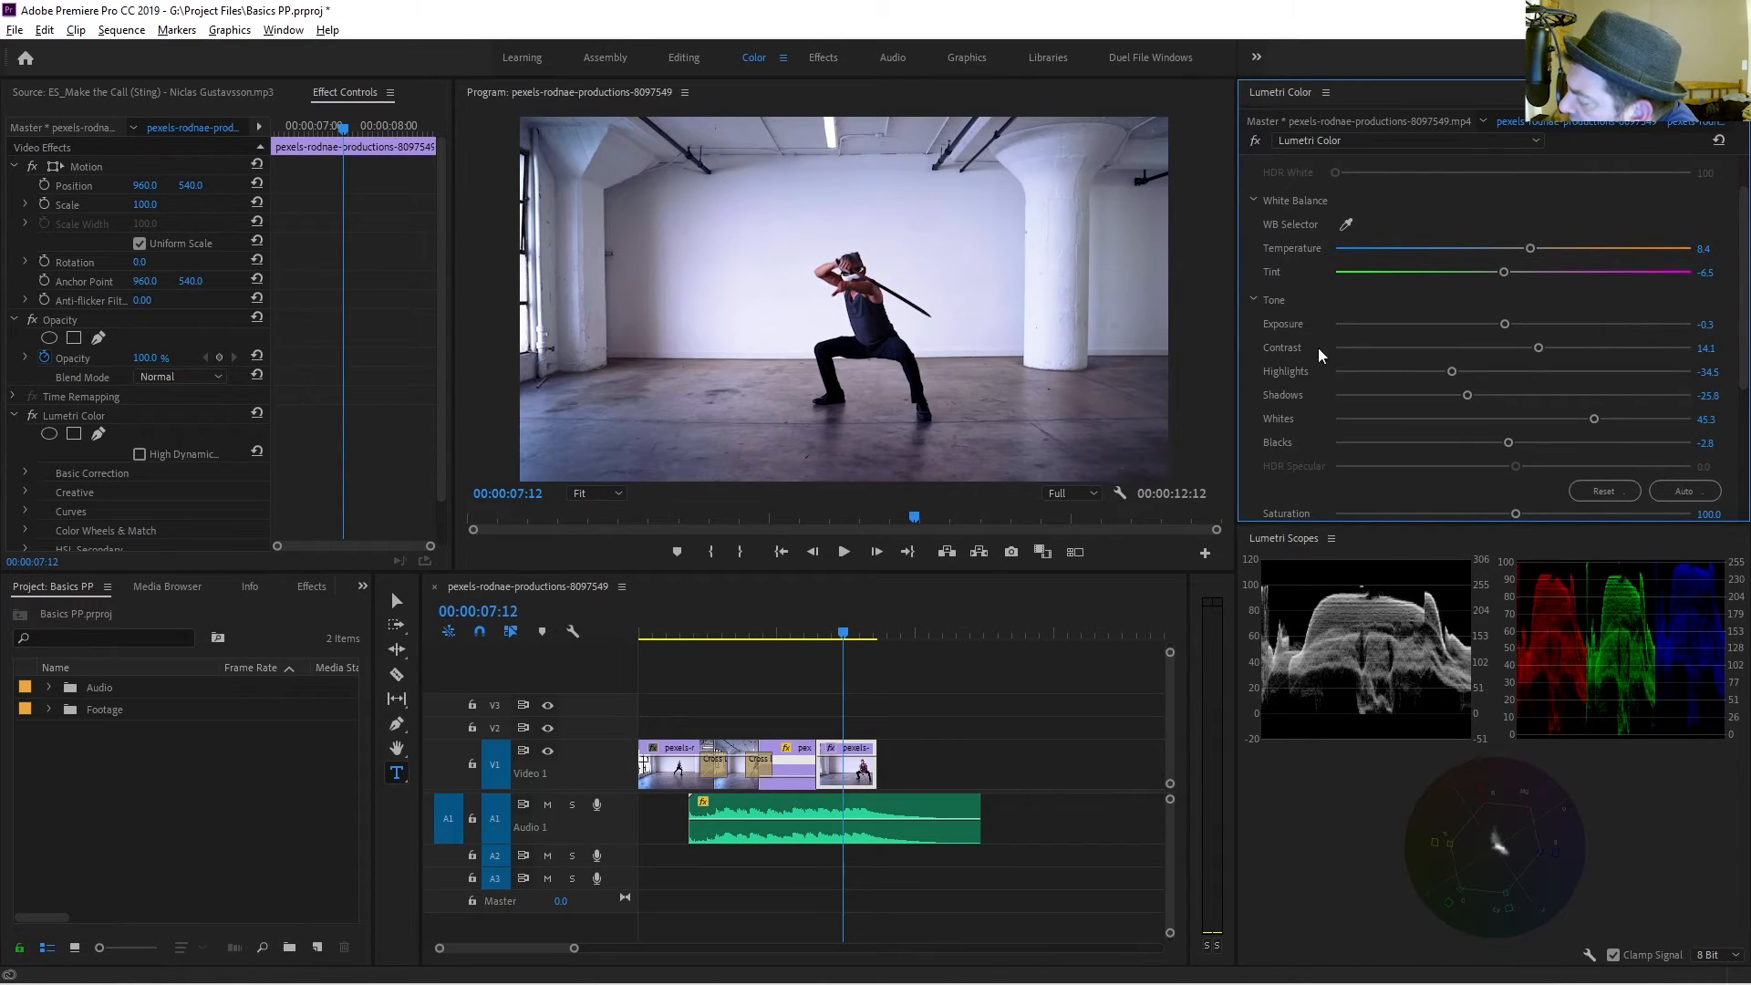
Raise the saturation to 112.5 and nudge the white balance temperature slightly warmer.
{"action": "scroll", "coordinate": [1341, 372], "scroll_direction": "down", "scroll_amount": 3}
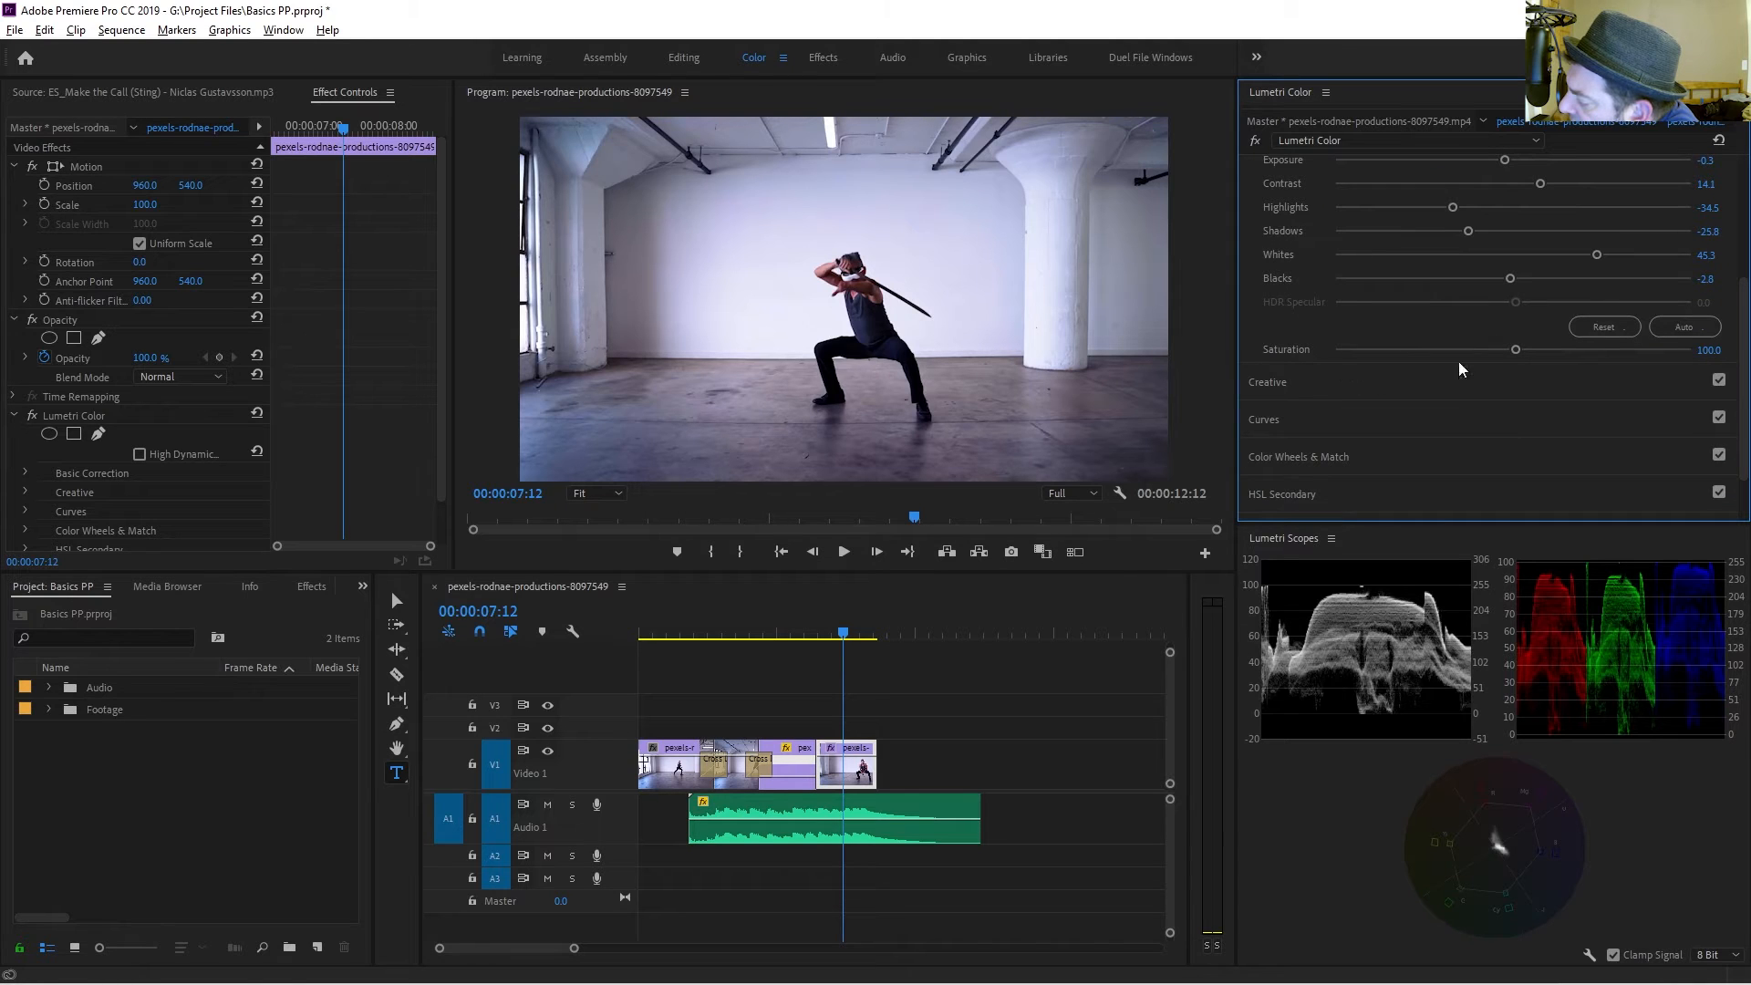
{"action": "left_click_drag", "start_coordinate": [1515, 350], "coordinate": [1534, 350]}
{"action": "scroll", "coordinate": [1337, 406], "scroll_direction": "up", "scroll_amount": 3}
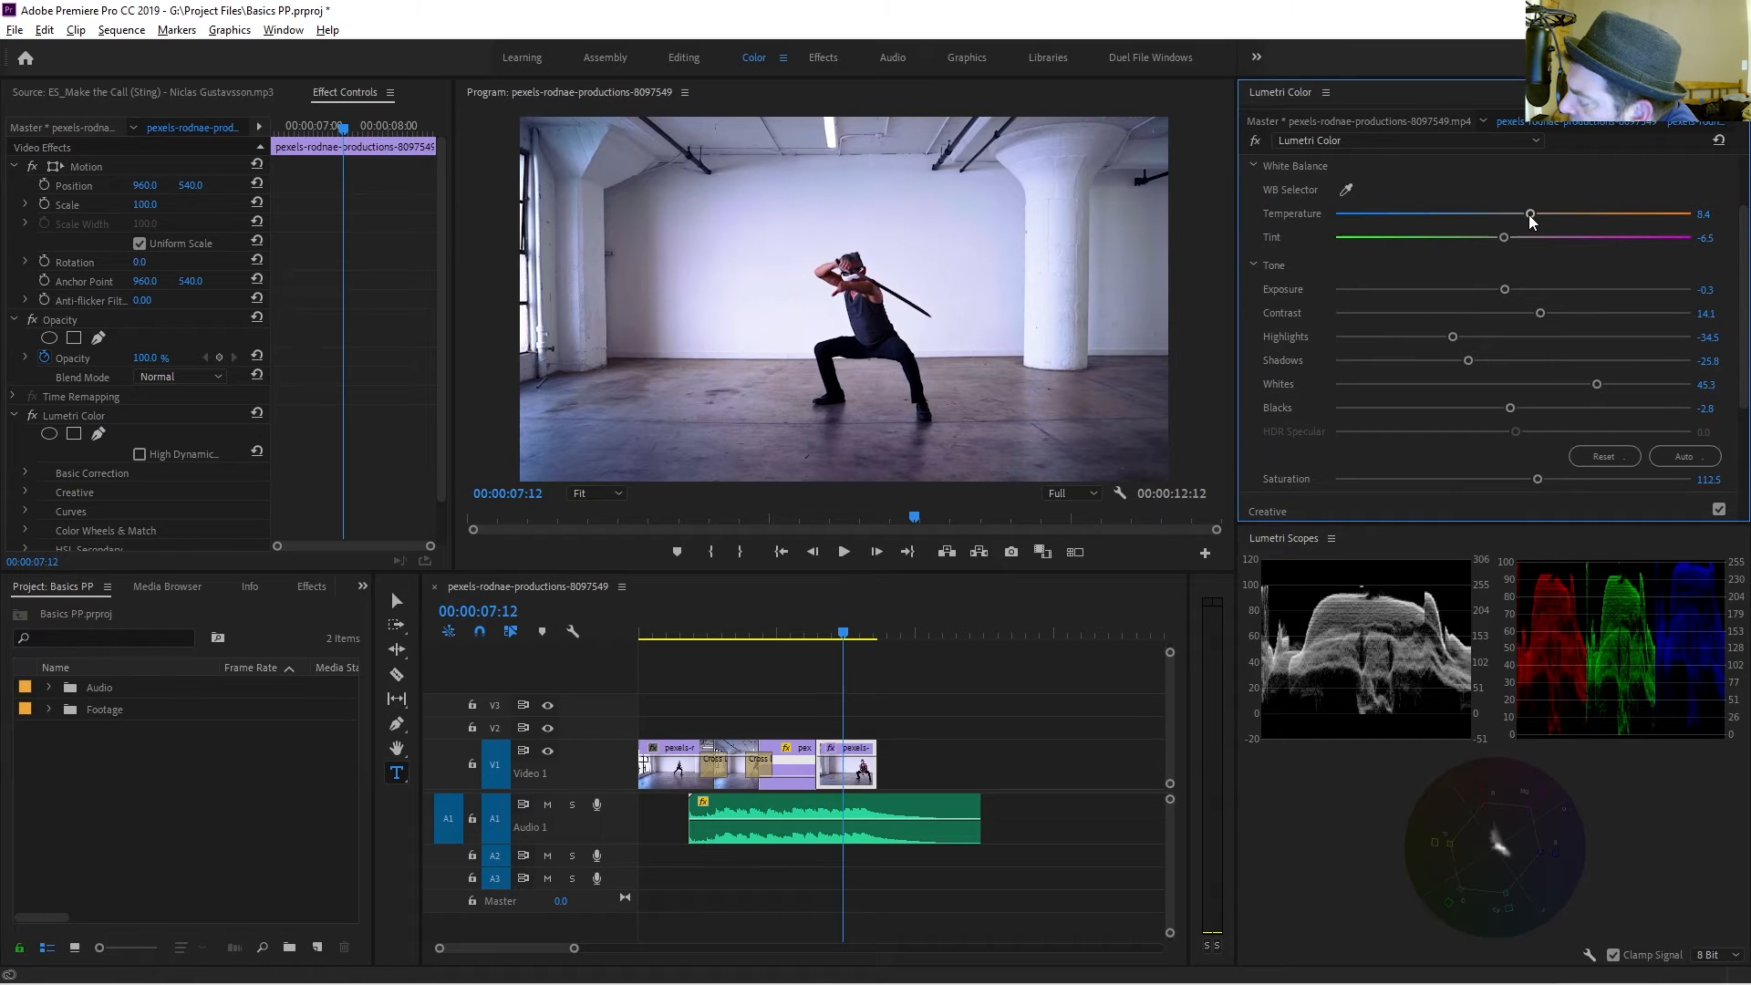
{"action": "left_click_drag", "start_coordinate": [1538, 215], "coordinate": [1547, 216]}
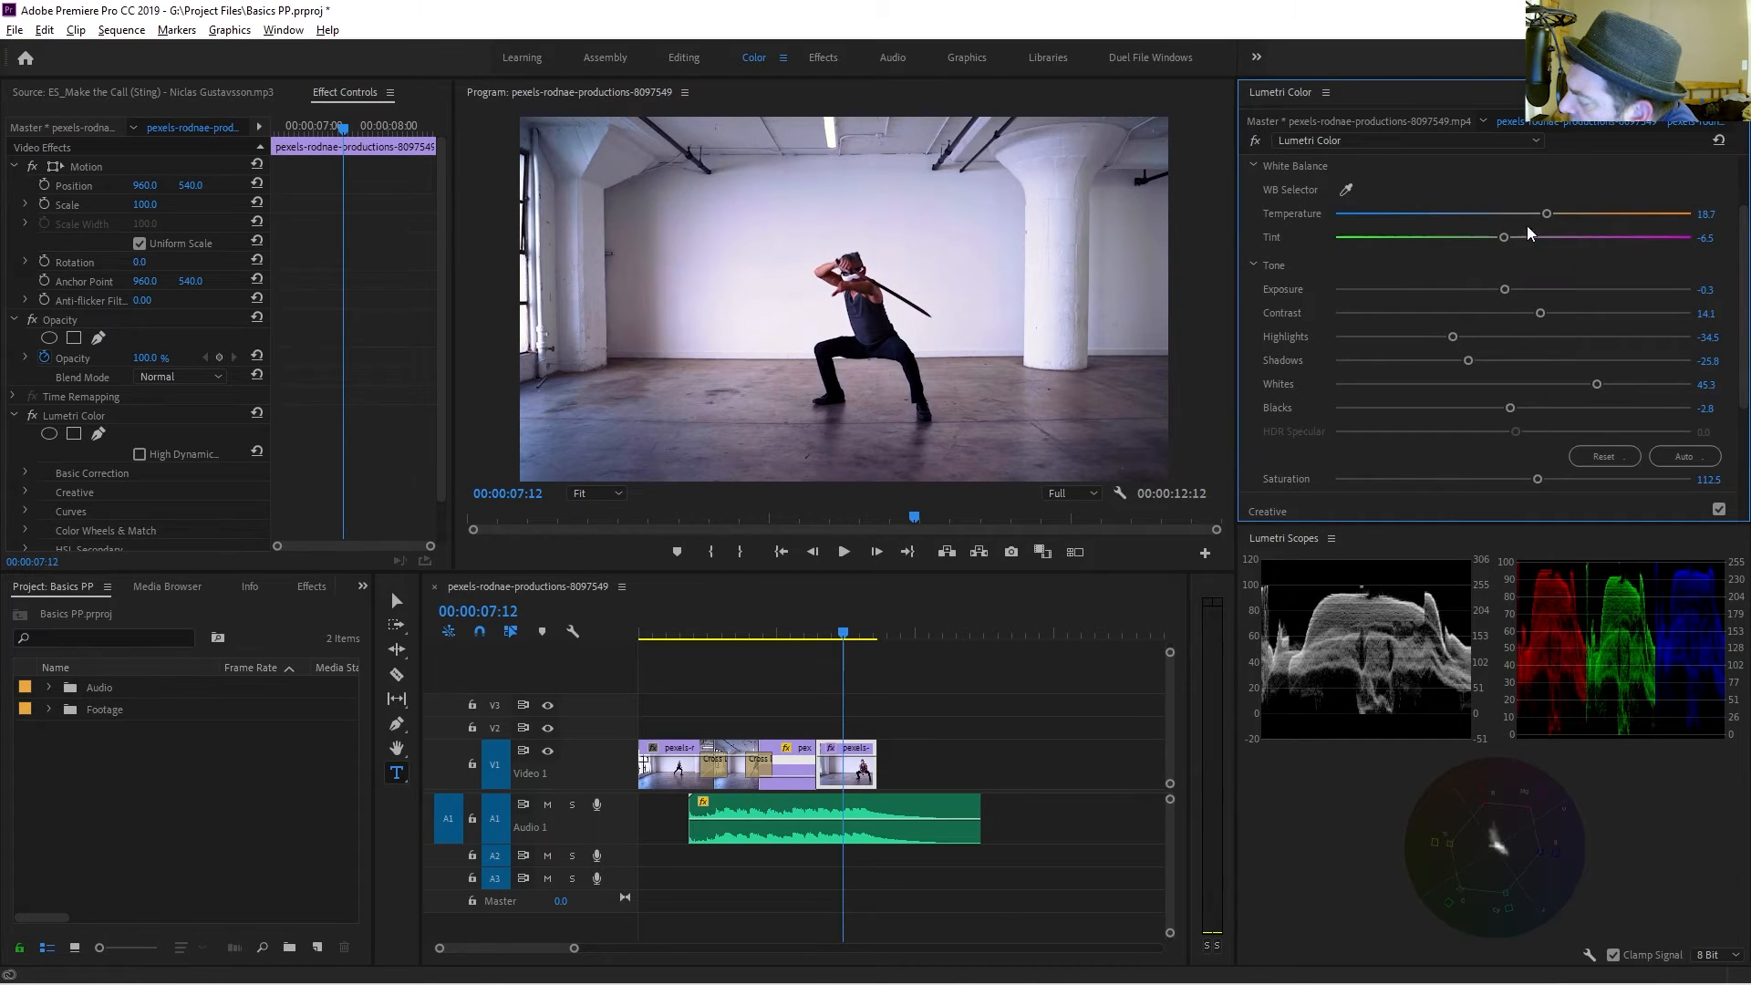
Open the Curves section and shape an S-curve on the master RGB curve with two added points.
{"action": "scroll", "coordinate": [1497, 264], "scroll_direction": "down", "scroll_amount": 4}
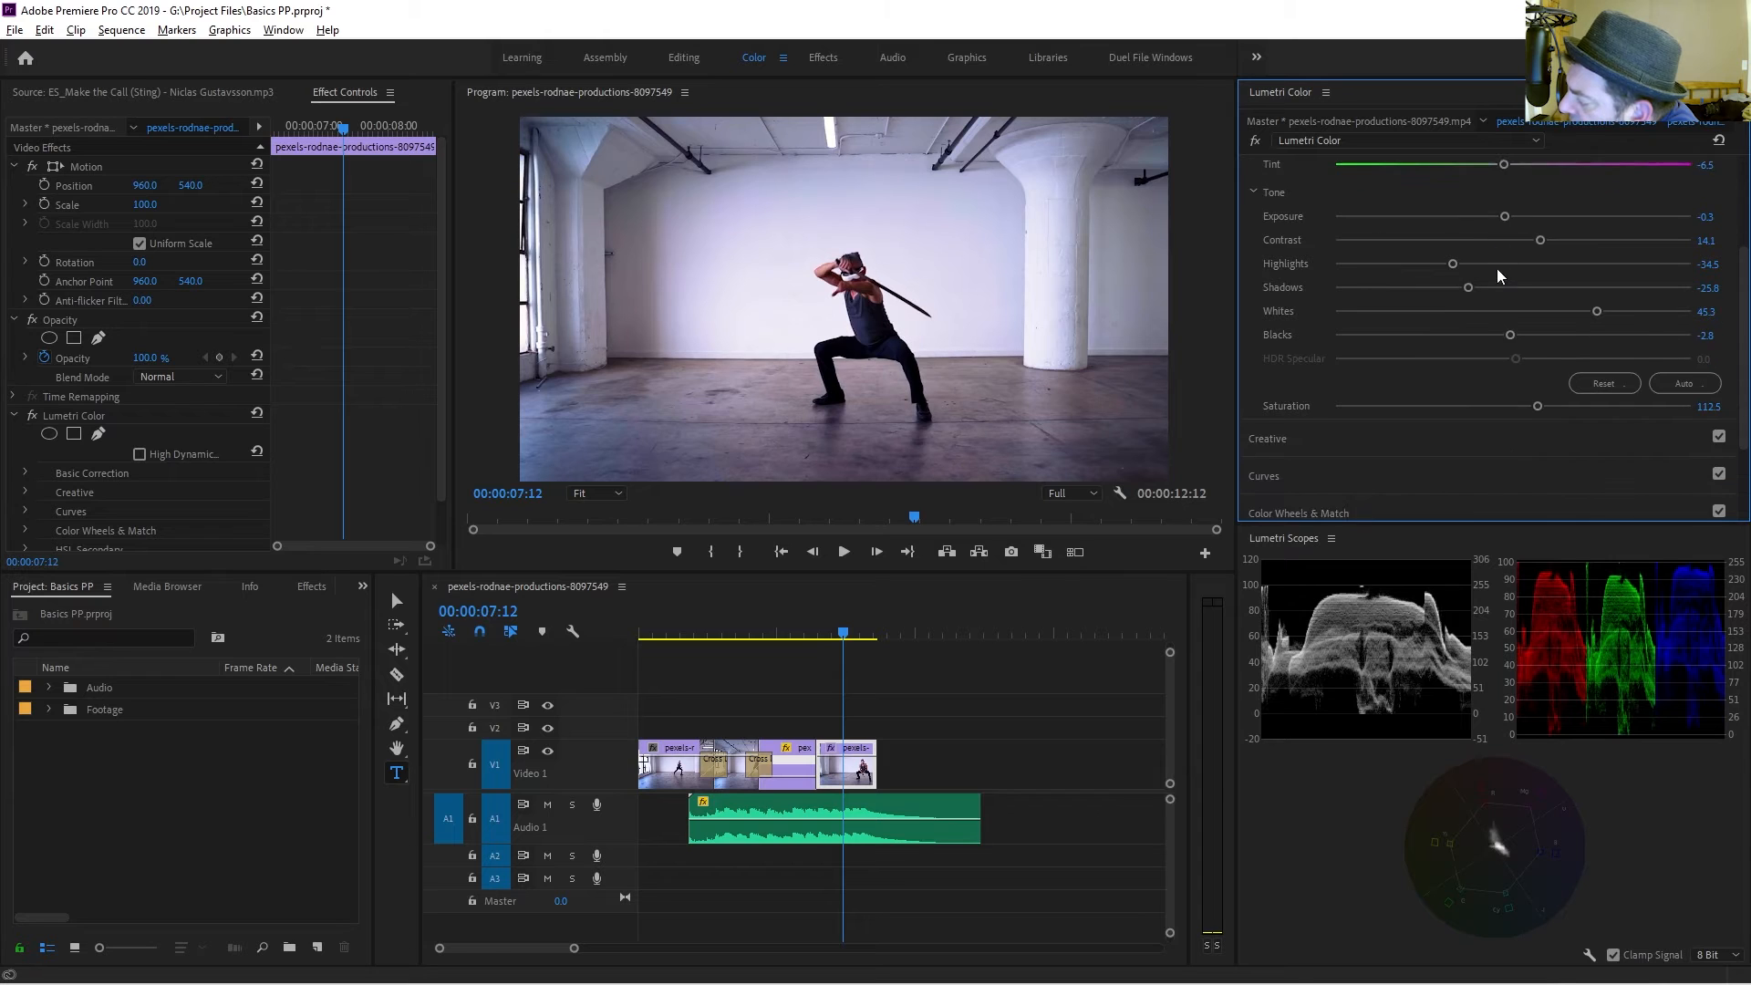
{"action": "scroll", "coordinate": [1299, 356], "scroll_direction": "down", "scroll_amount": 1}
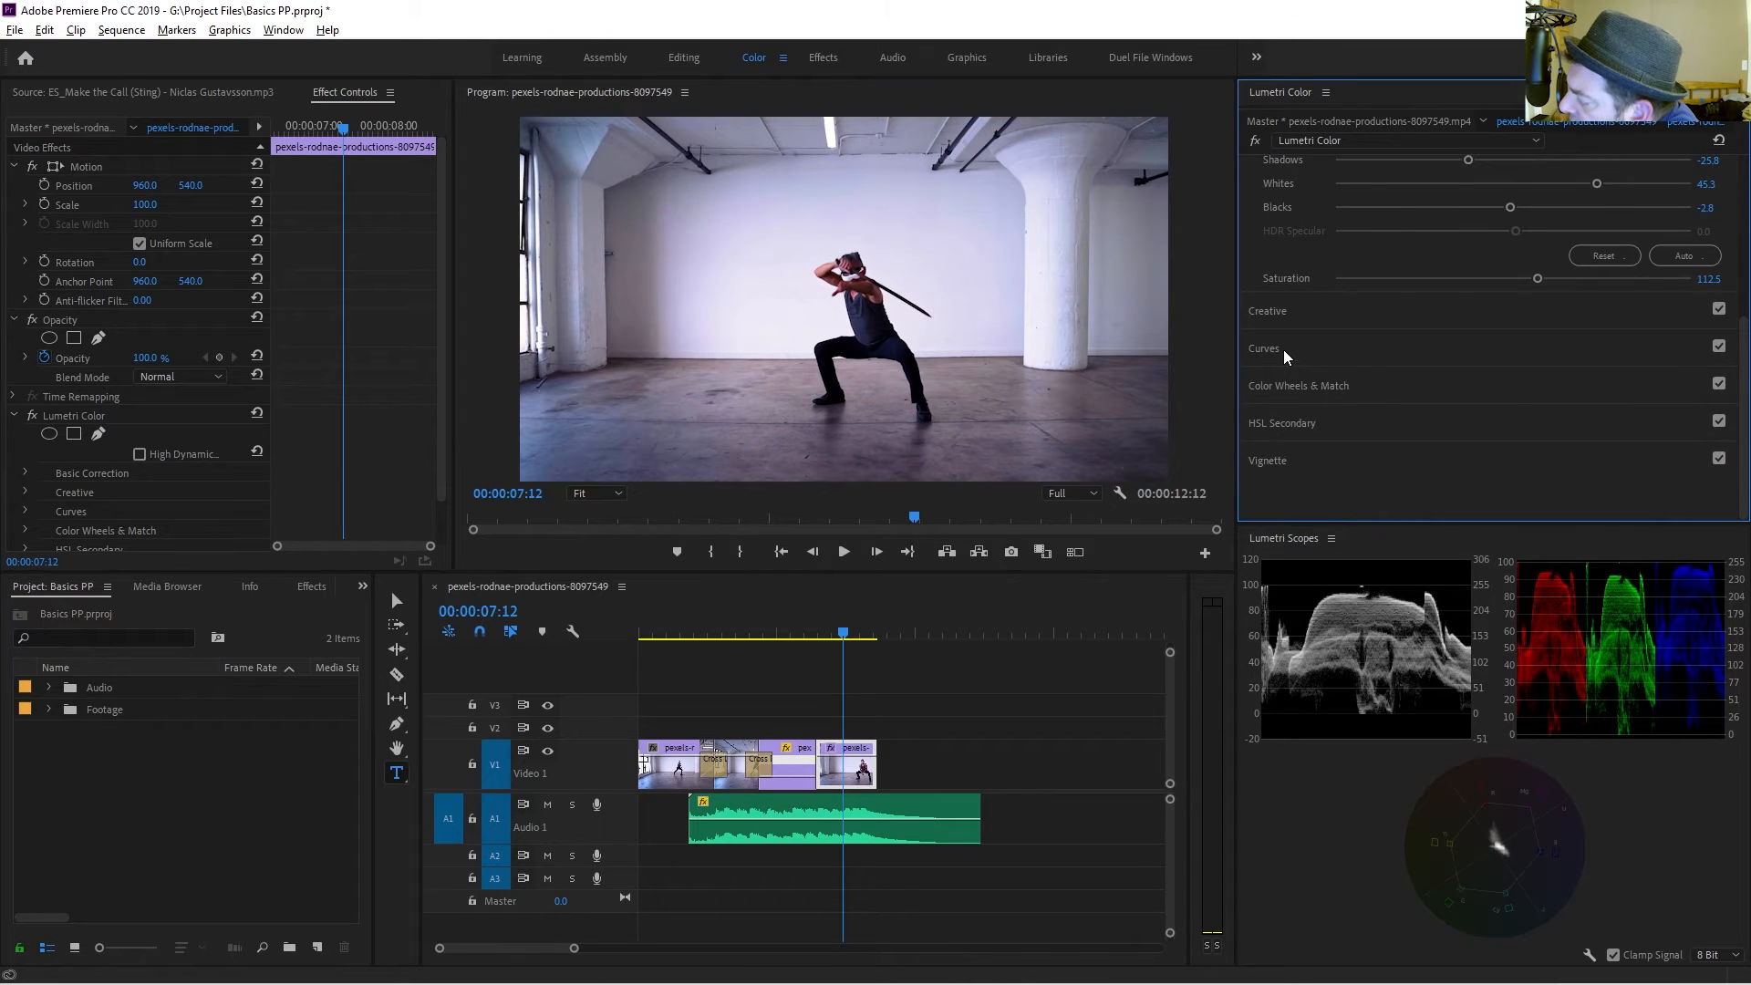
{"action": "left_click", "coordinate": [1283, 349]}
{"action": "scroll", "coordinate": [1496, 226], "scroll_direction": "up", "scroll_amount": 1}
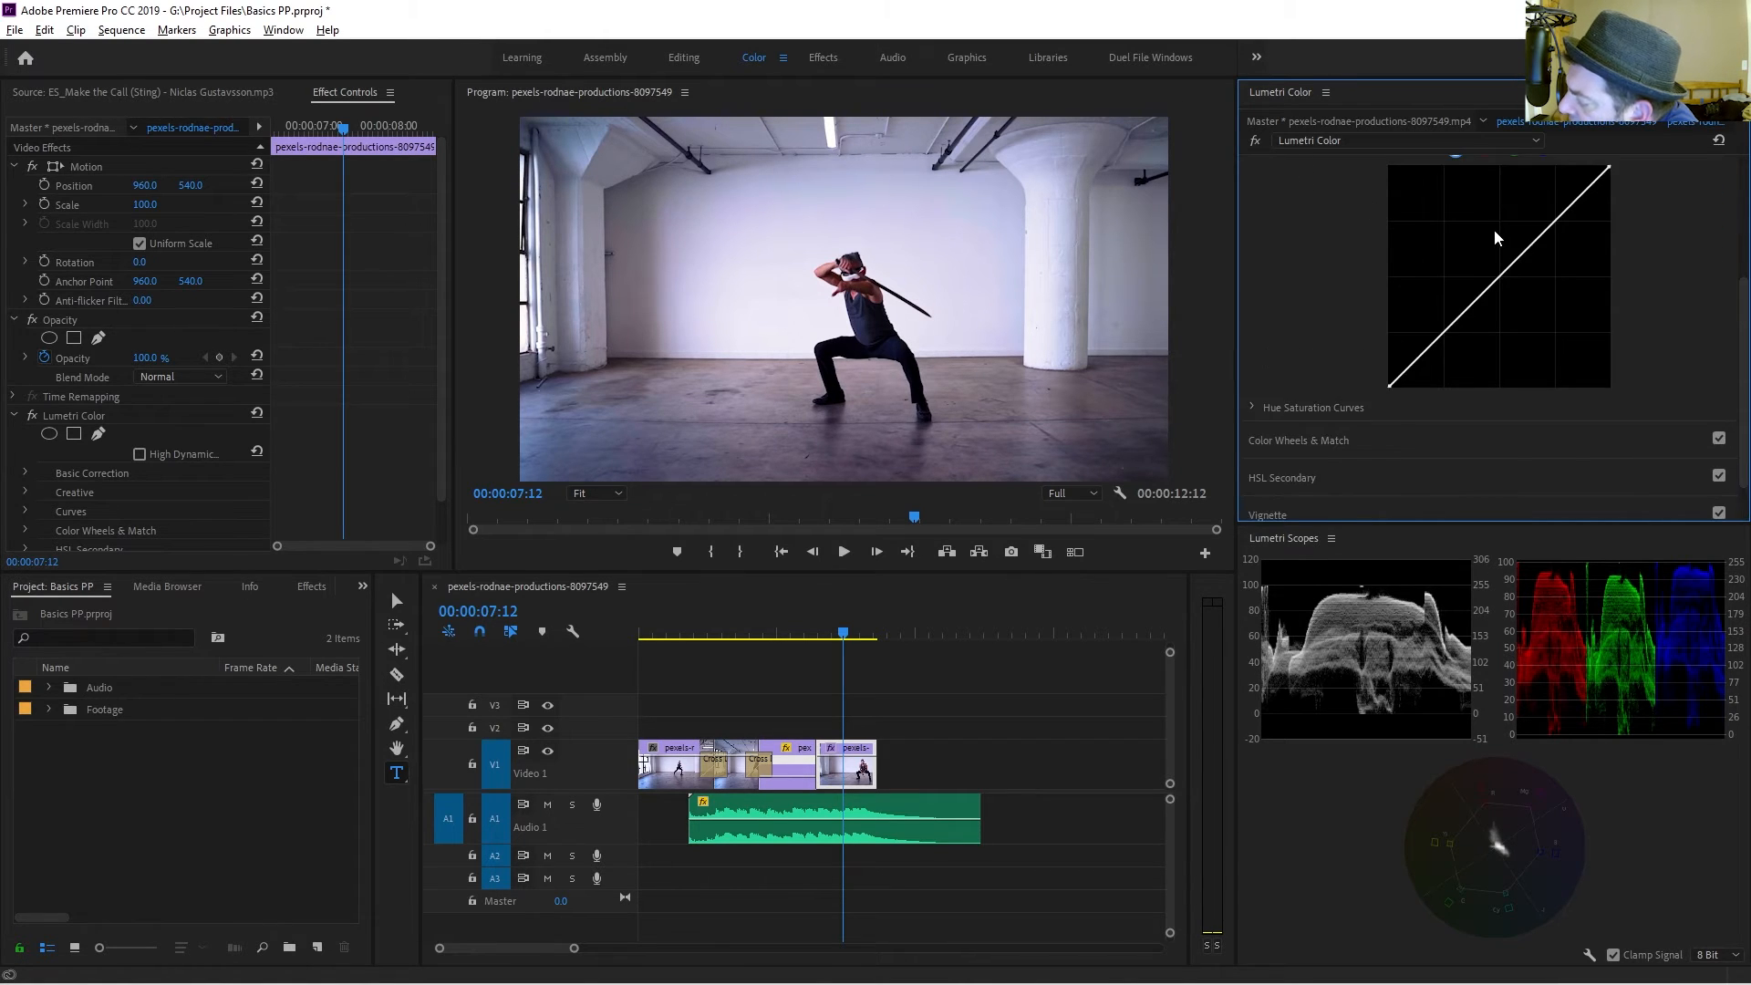
{"action": "scroll", "coordinate": [1496, 242], "scroll_direction": "up", "scroll_amount": 1}
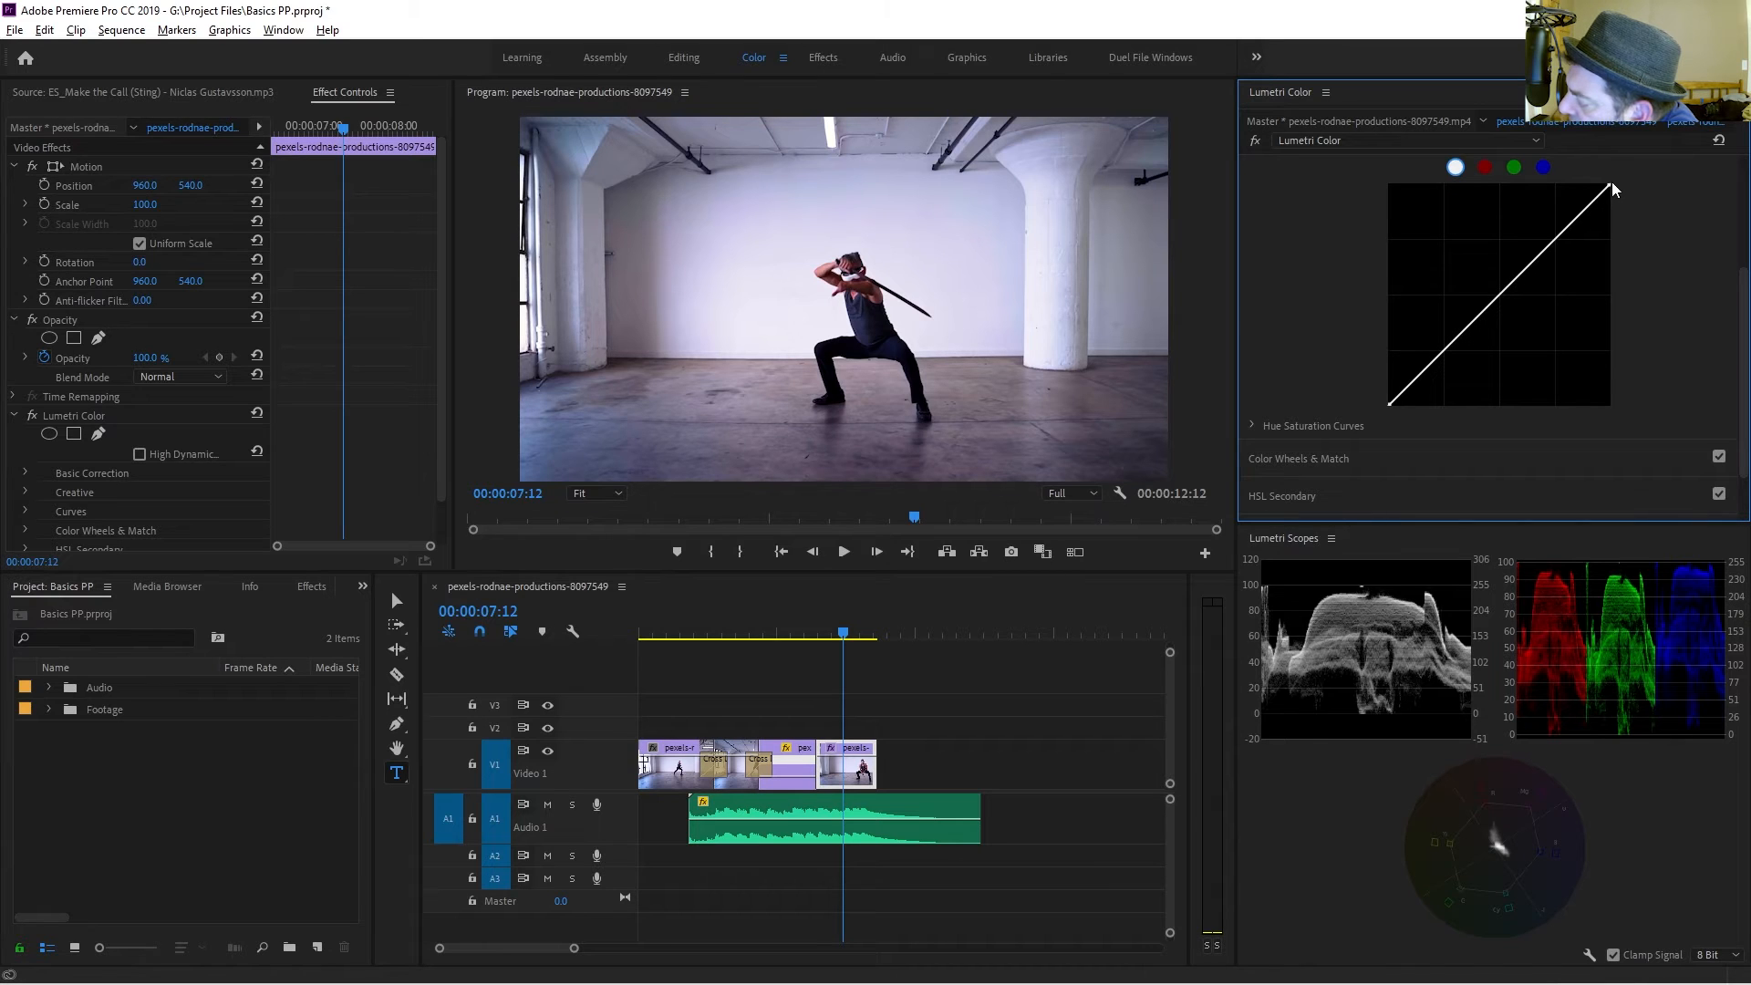
{"action": "scroll", "coordinate": [1508, 233], "scroll_direction": "up", "scroll_amount": 3}
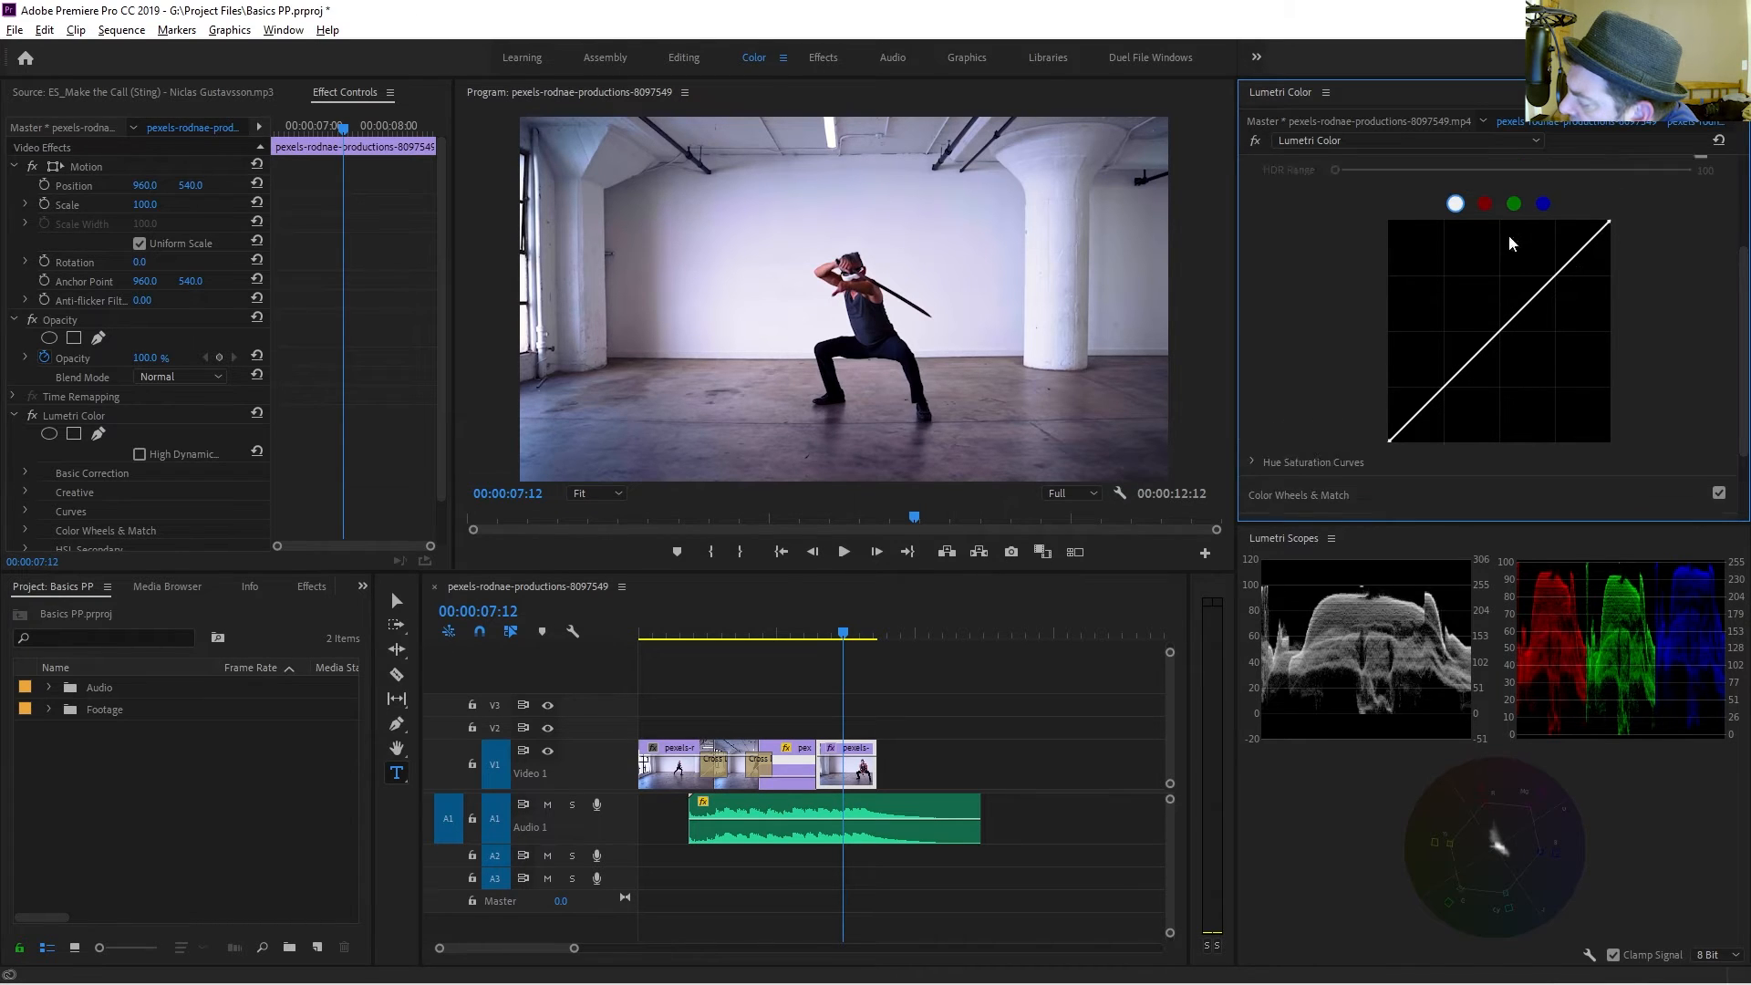
{"action": "left_click", "coordinate": [1485, 222]}
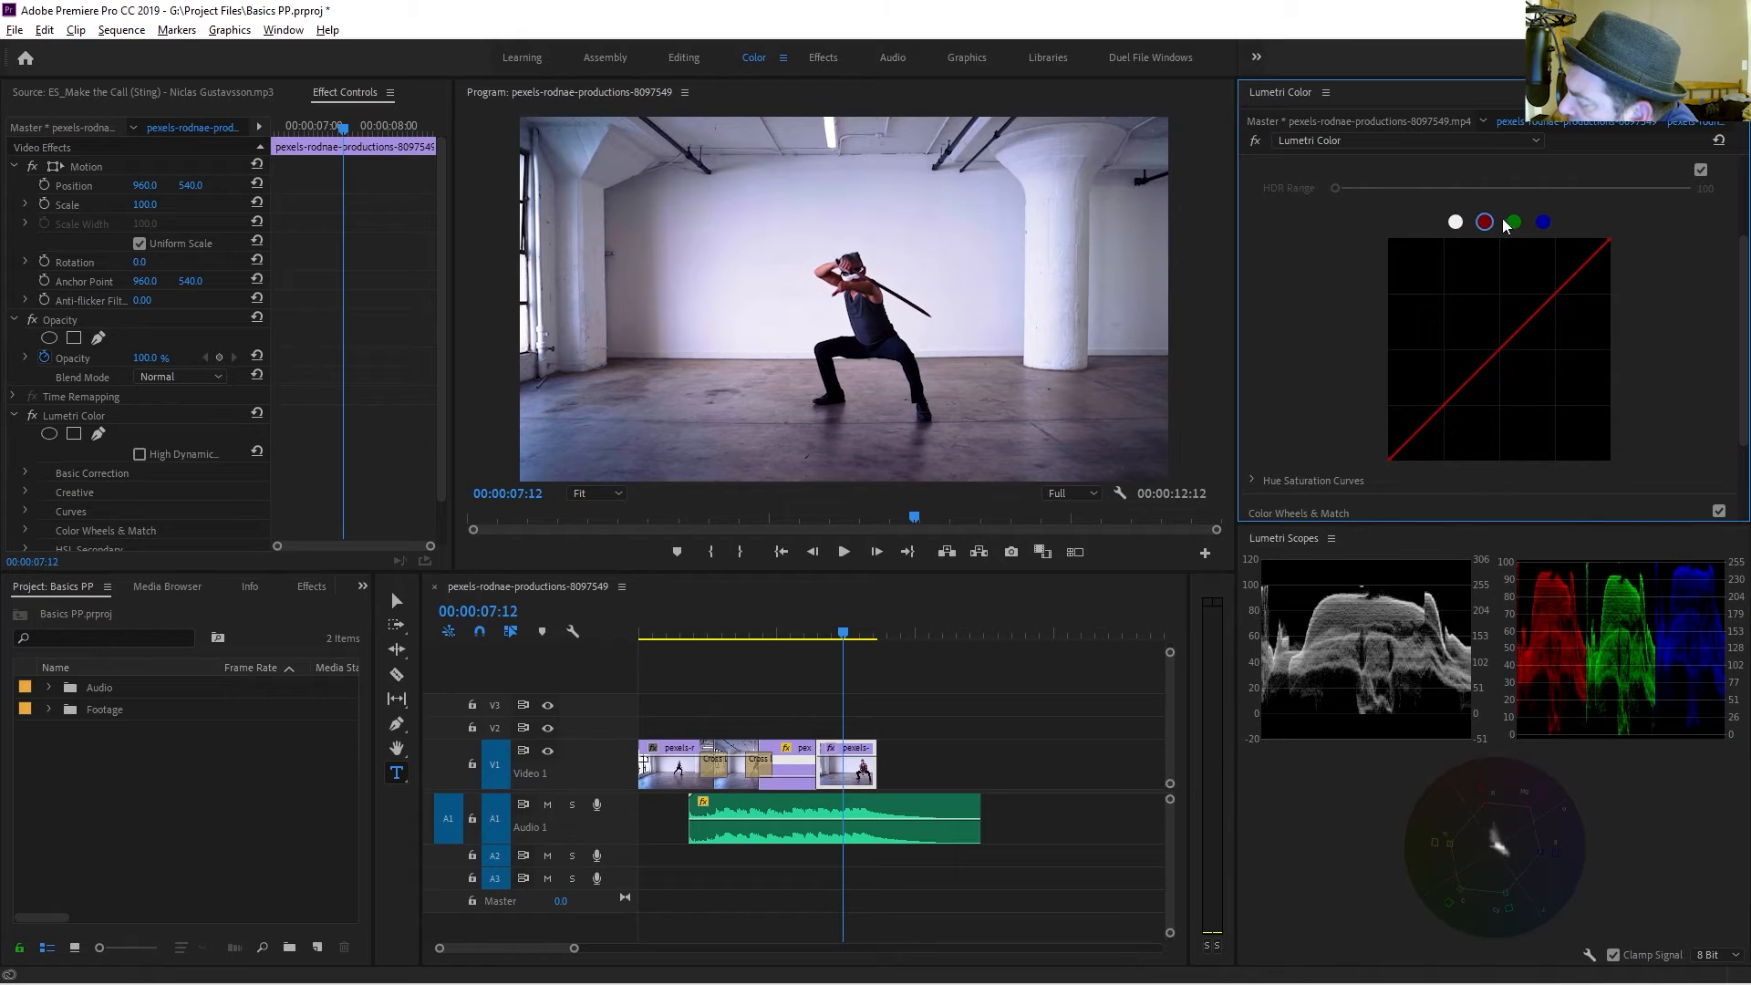
{"action": "left_click", "coordinate": [1459, 223]}
{"action": "left_click", "coordinate": [1498, 352]}
{"action": "left_click_drag", "start_coordinate": [1558, 303], "coordinate": [1540, 295]}
{"action": "left_click_drag", "start_coordinate": [1453, 412], "coordinate": [1460, 404]}
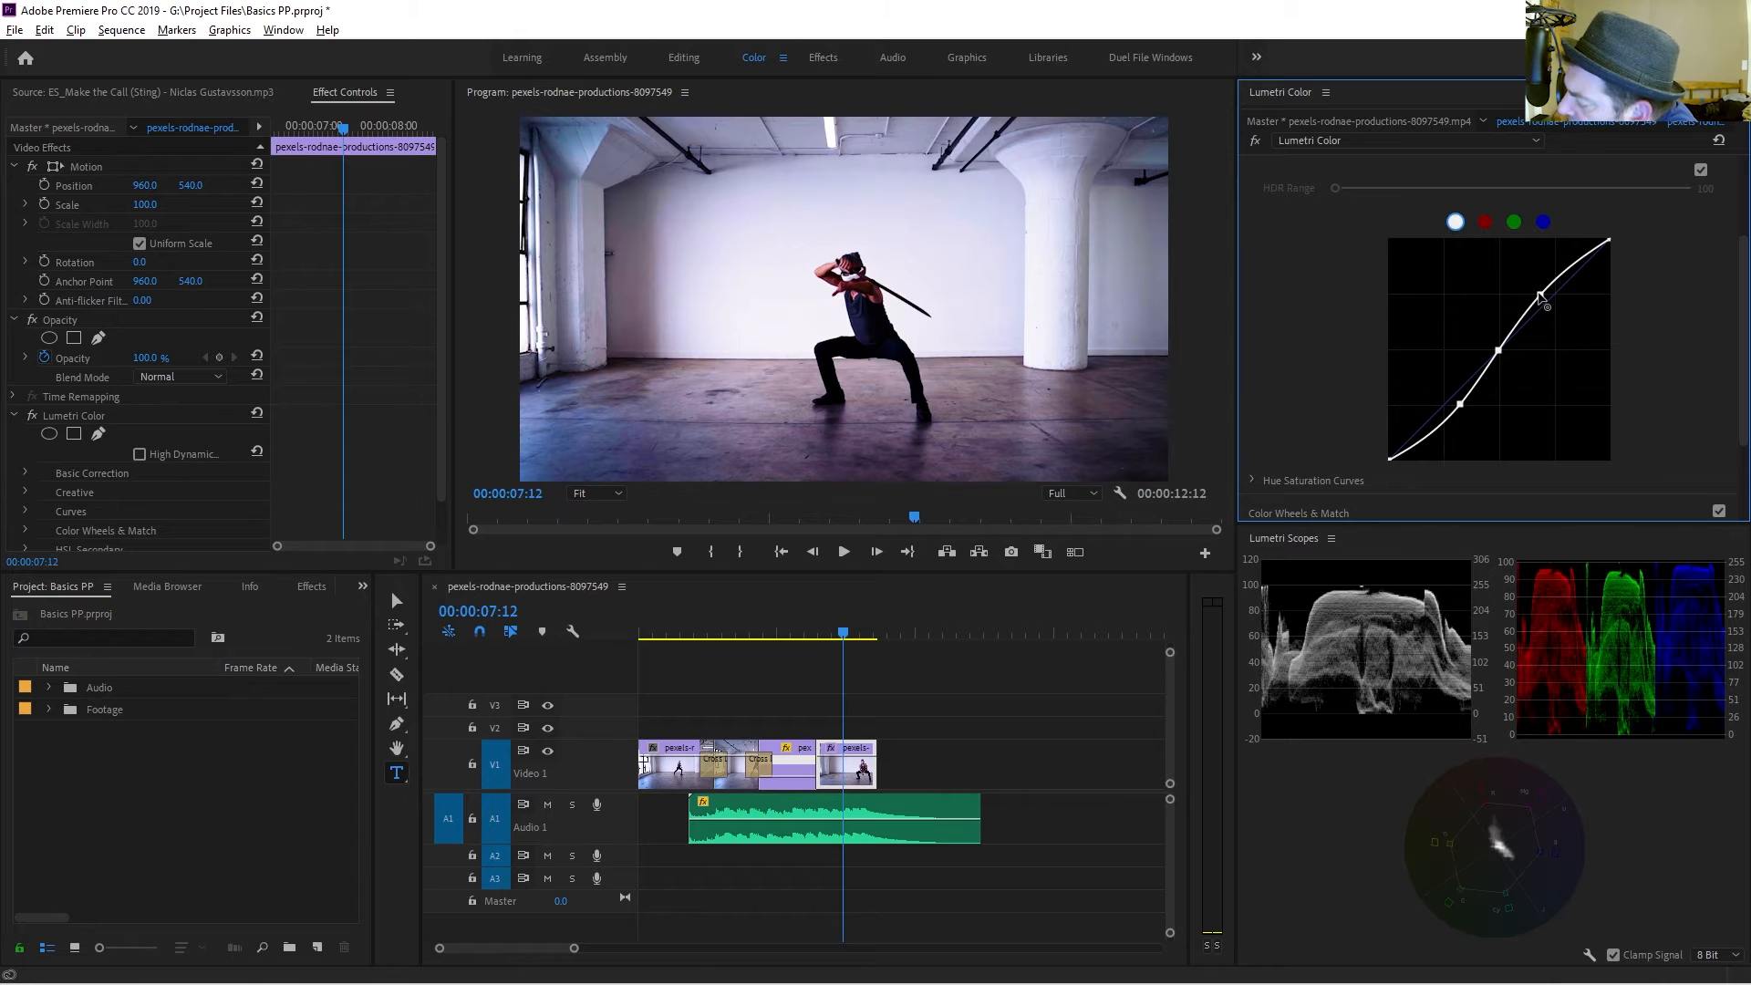
{"action": "left_click_drag", "start_coordinate": [1541, 295], "coordinate": [1544, 299]}
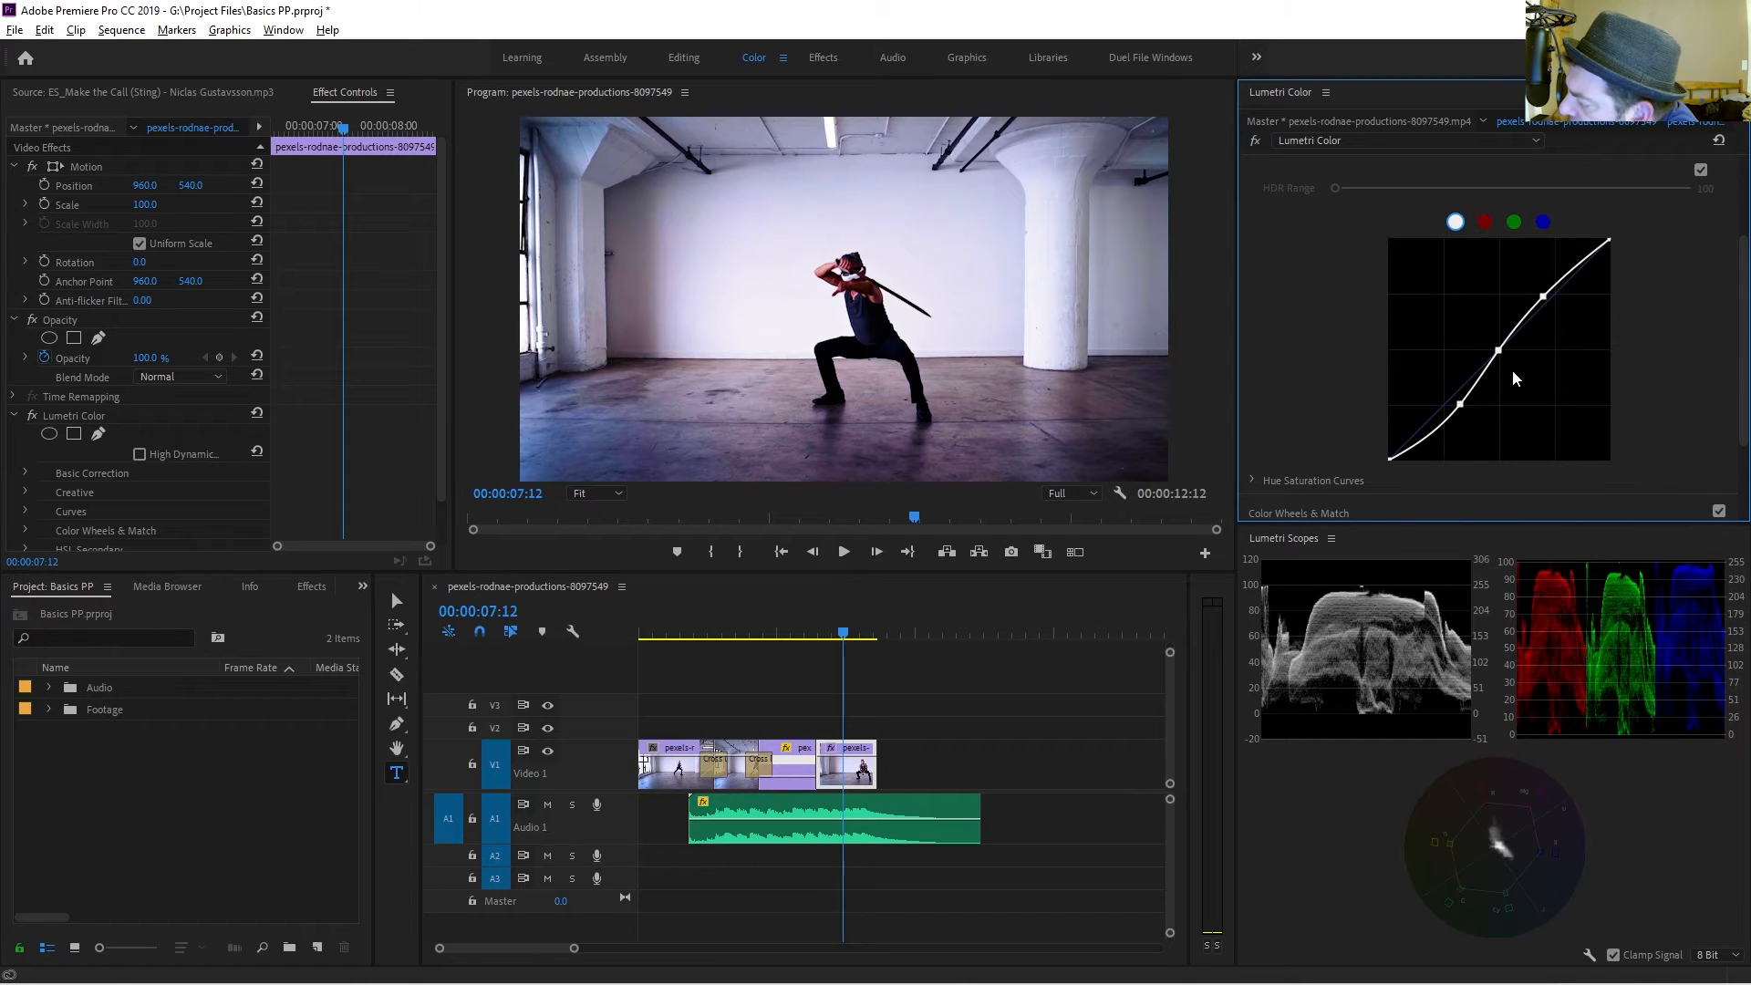
{"action": "left_click_drag", "start_coordinate": [1499, 351], "coordinate": [1461, 398]}
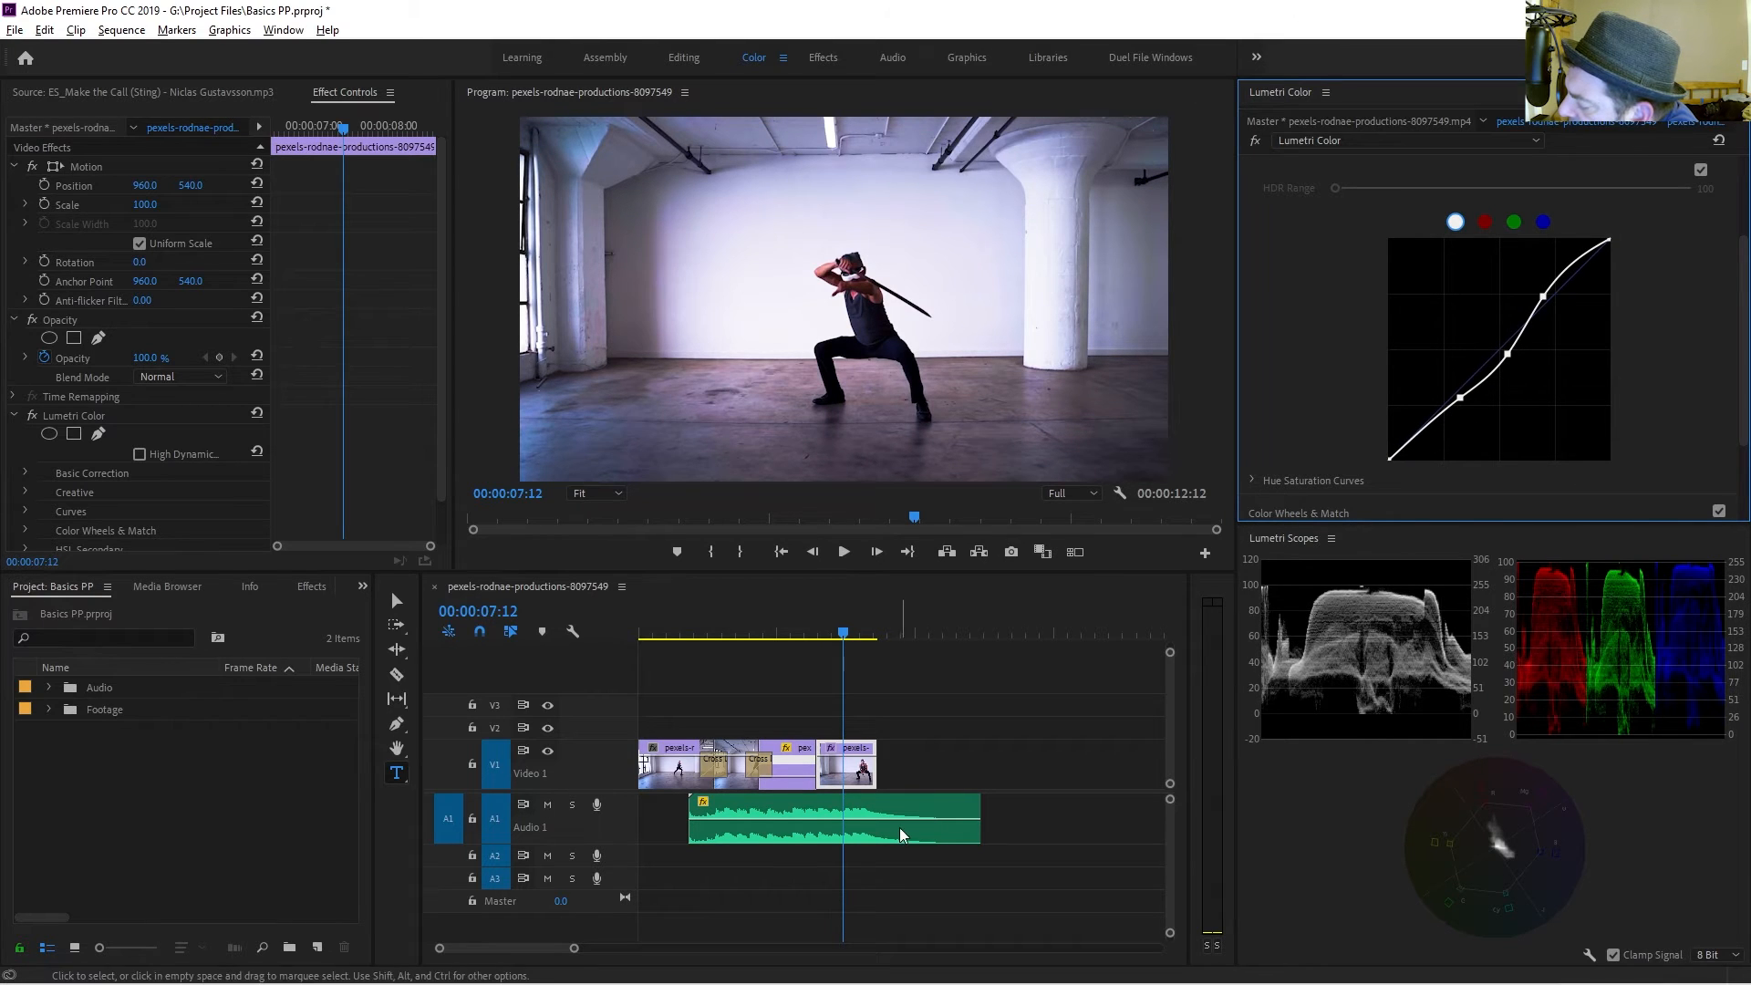
Lower the top points of the blue and green channel curves and raise the red curve's midtones.
{"action": "scroll", "coordinate": [841, 847], "scroll_direction": "down", "scroll_amount": 1}
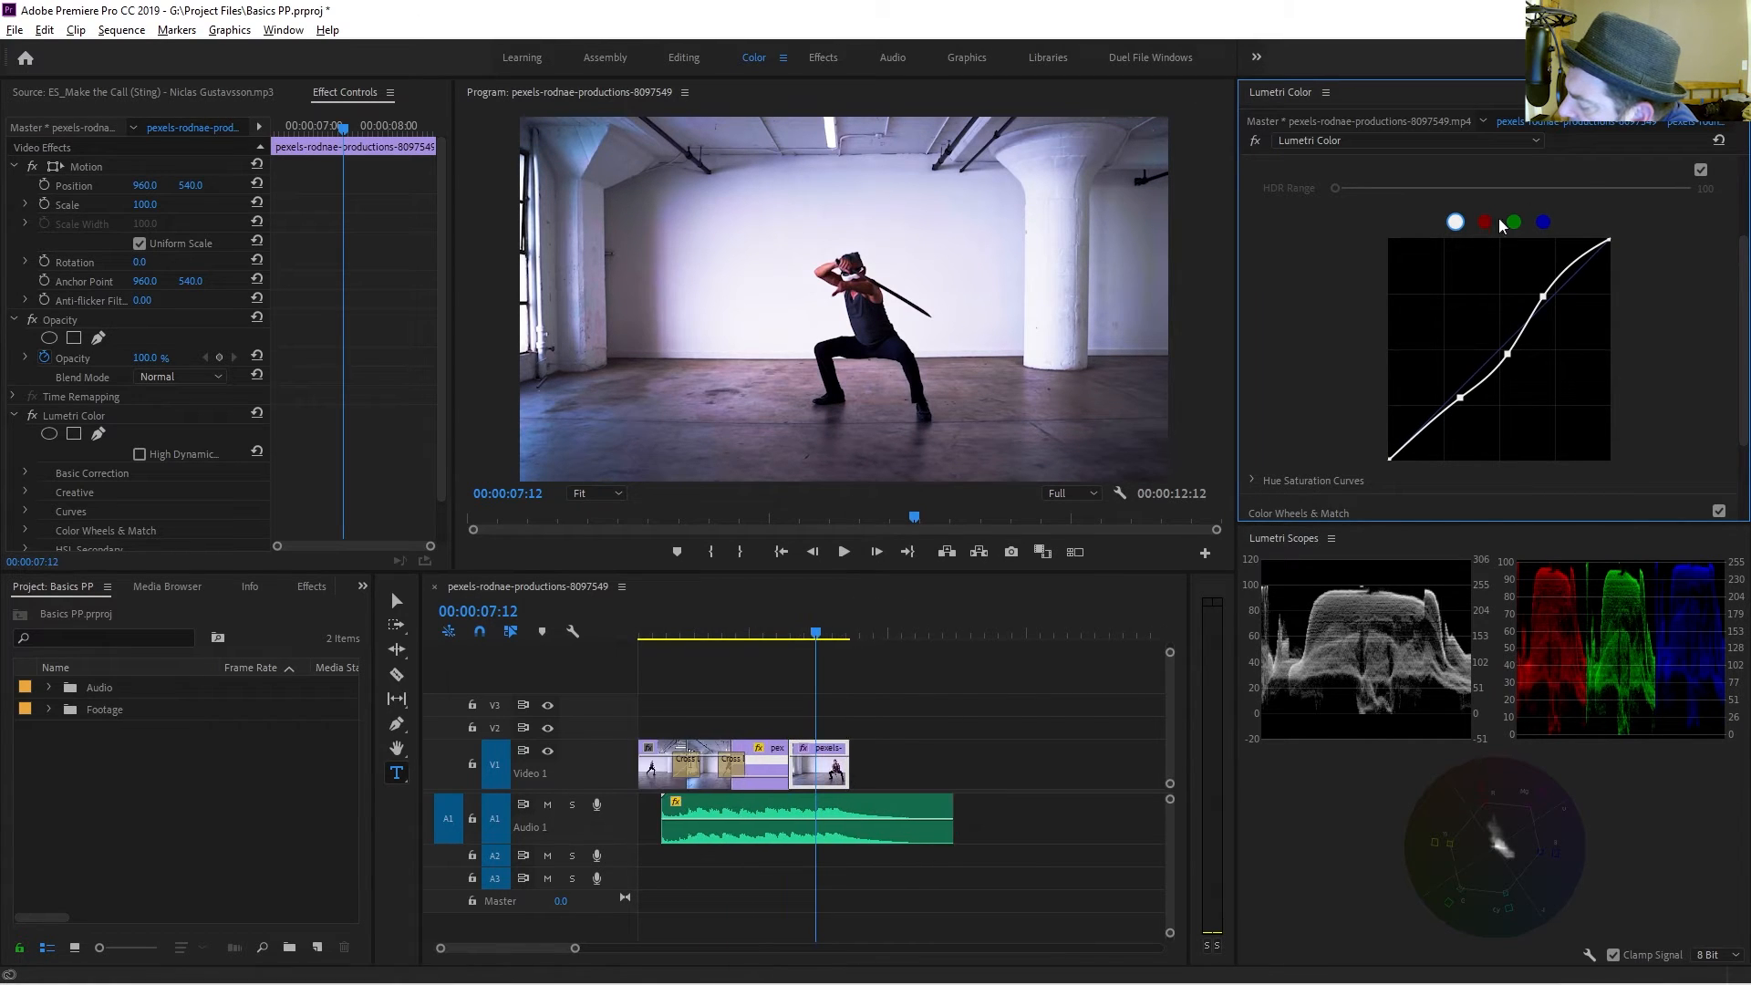
{"action": "left_click", "coordinate": [1543, 223]}
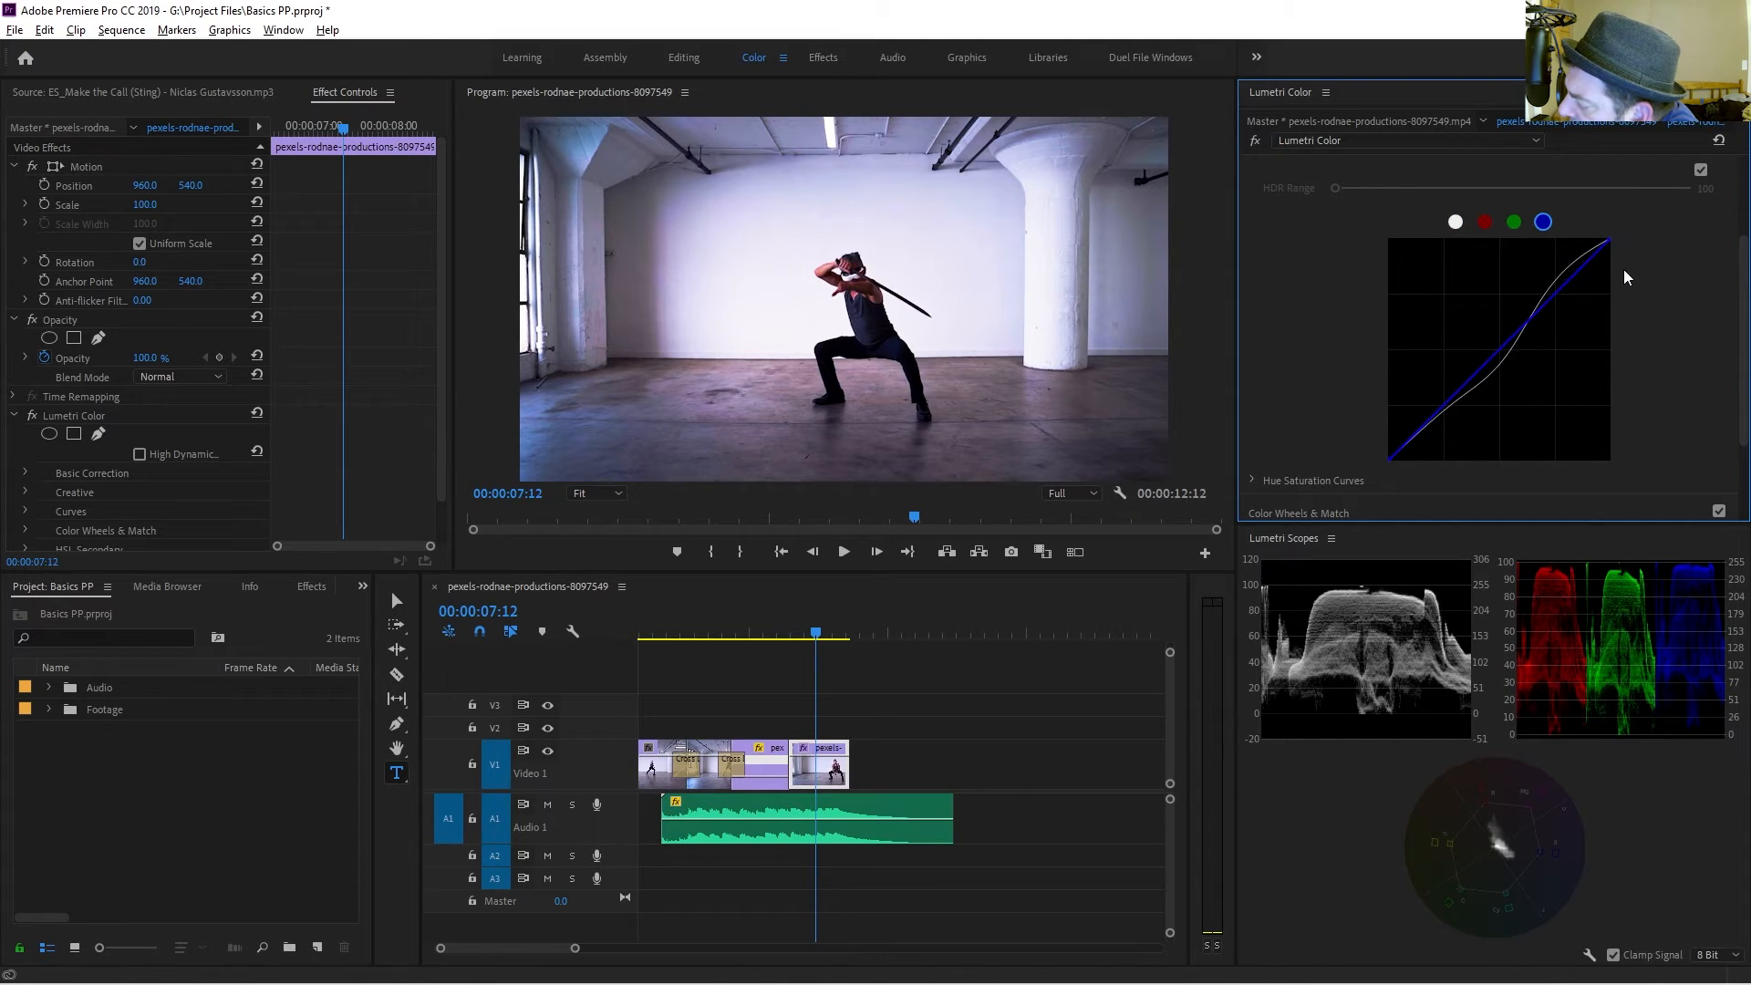
{"action": "left_click_drag", "start_coordinate": [1611, 246], "coordinate": [1622, 251]}
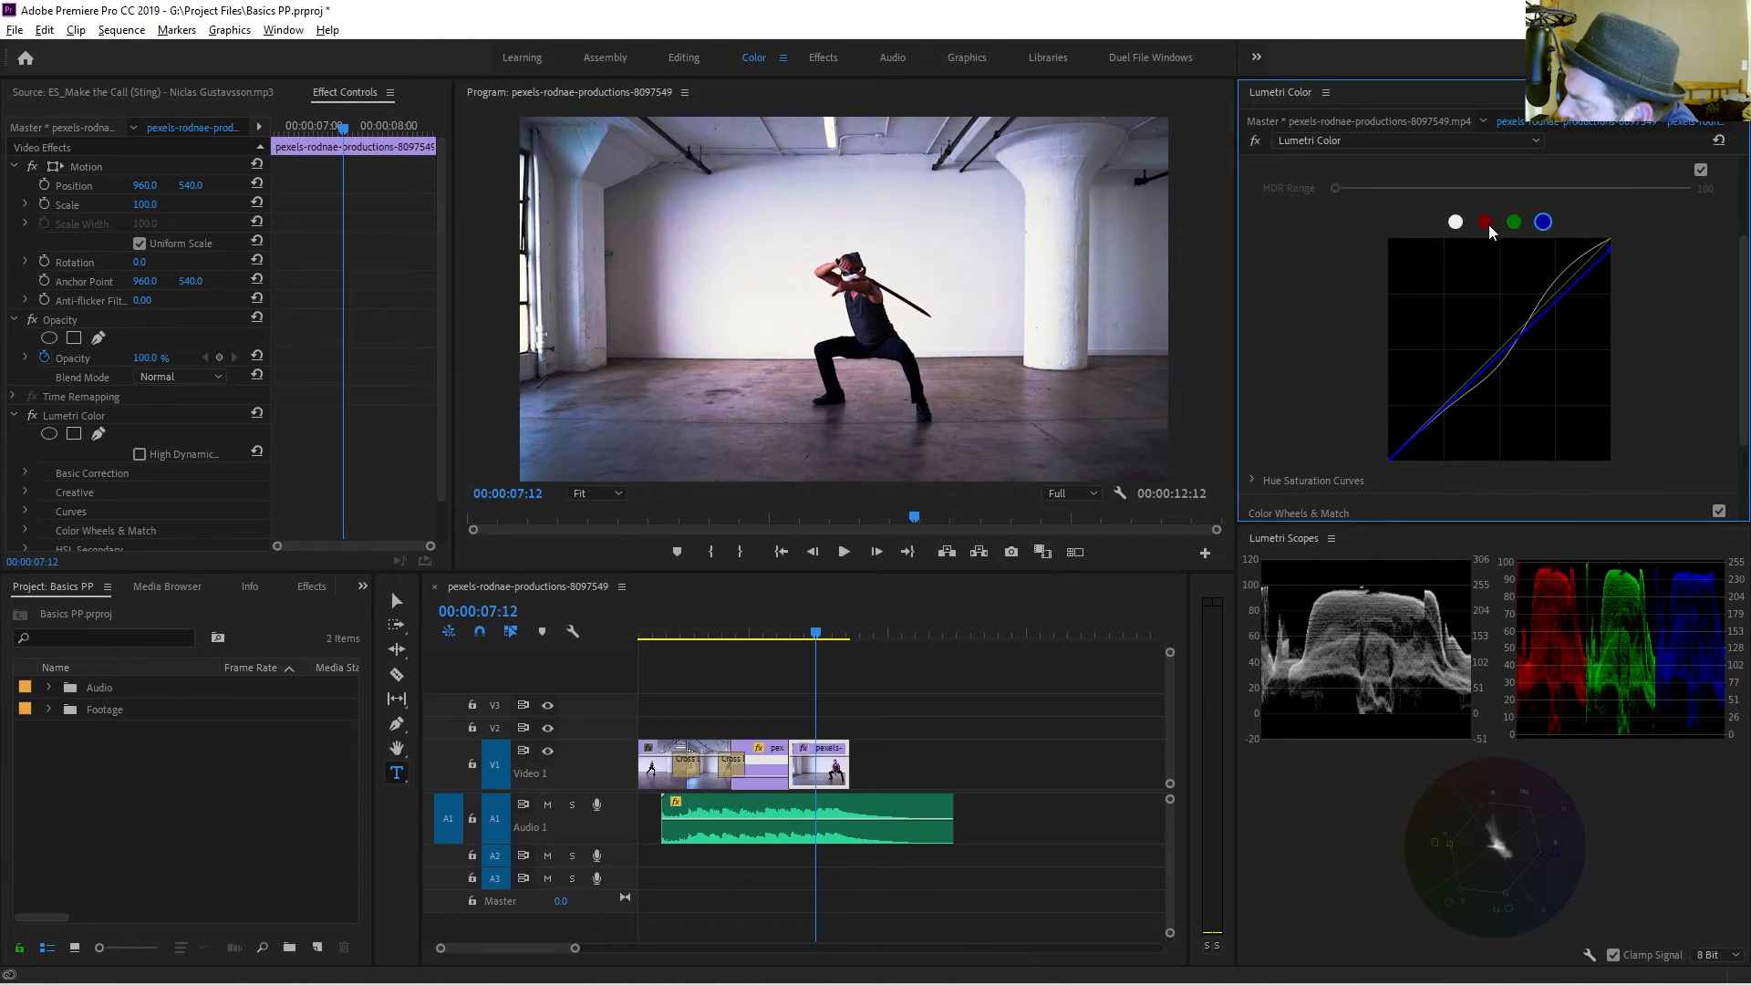
{"action": "left_click", "coordinate": [1514, 222]}
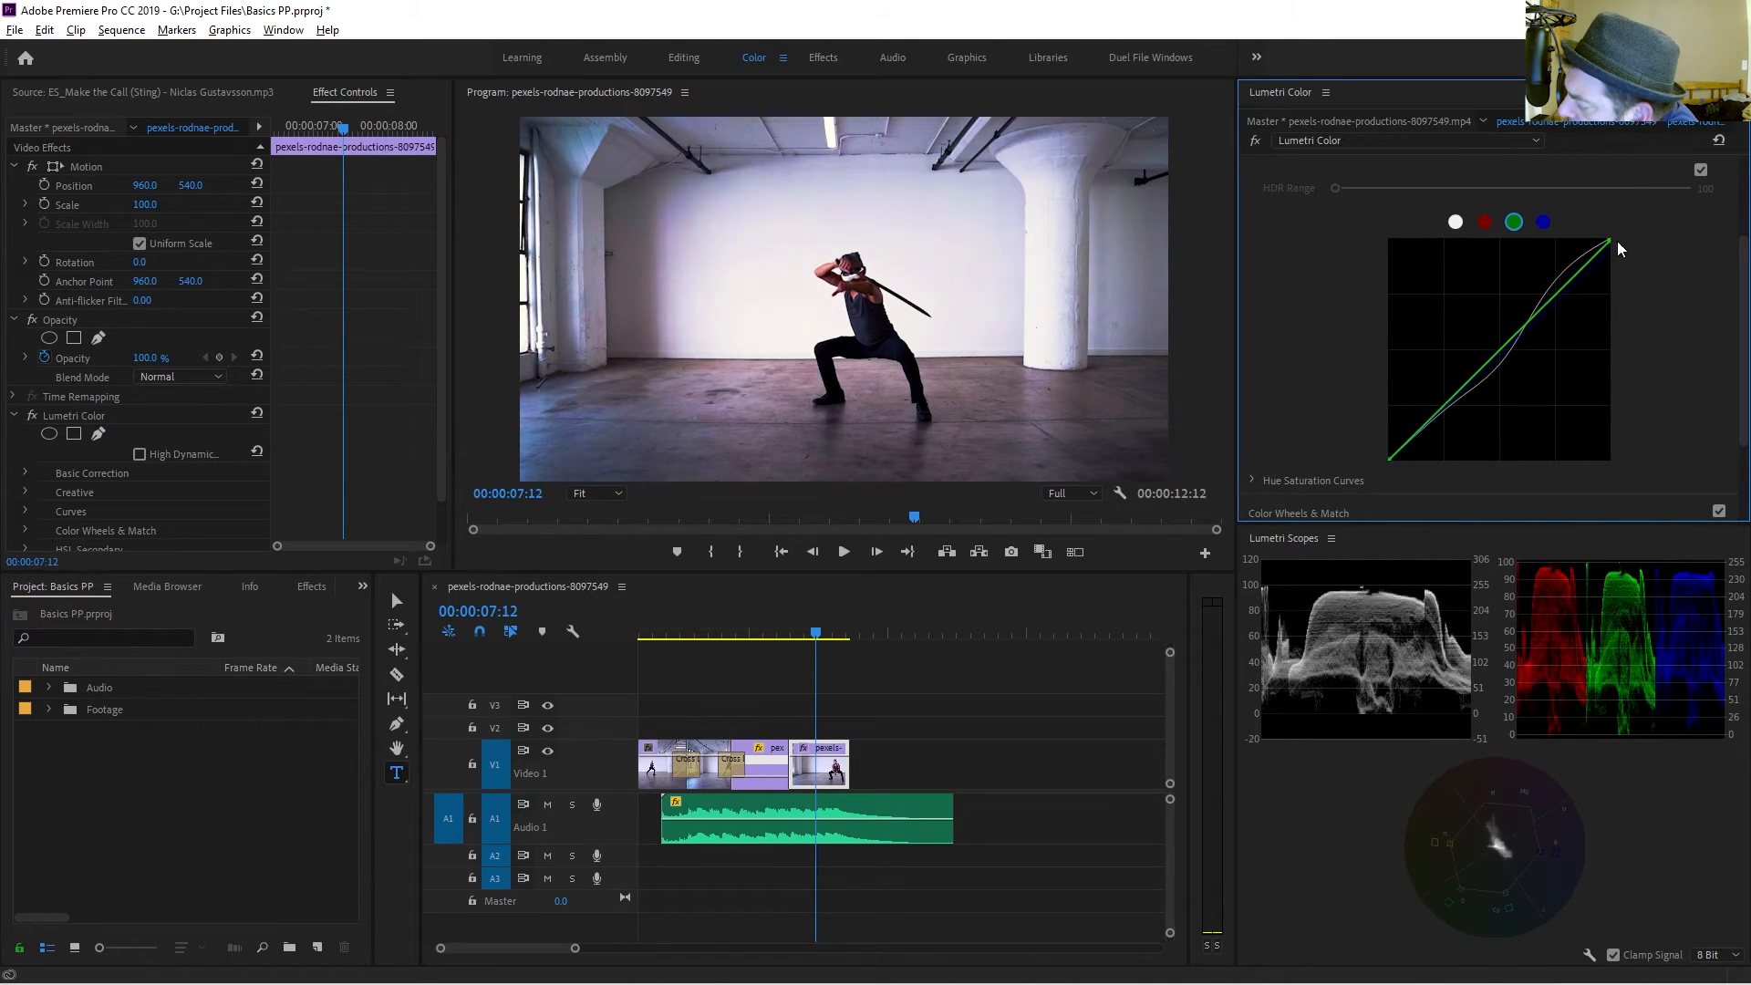
{"action": "left_click_drag", "start_coordinate": [1617, 241], "coordinate": [1621, 246]}
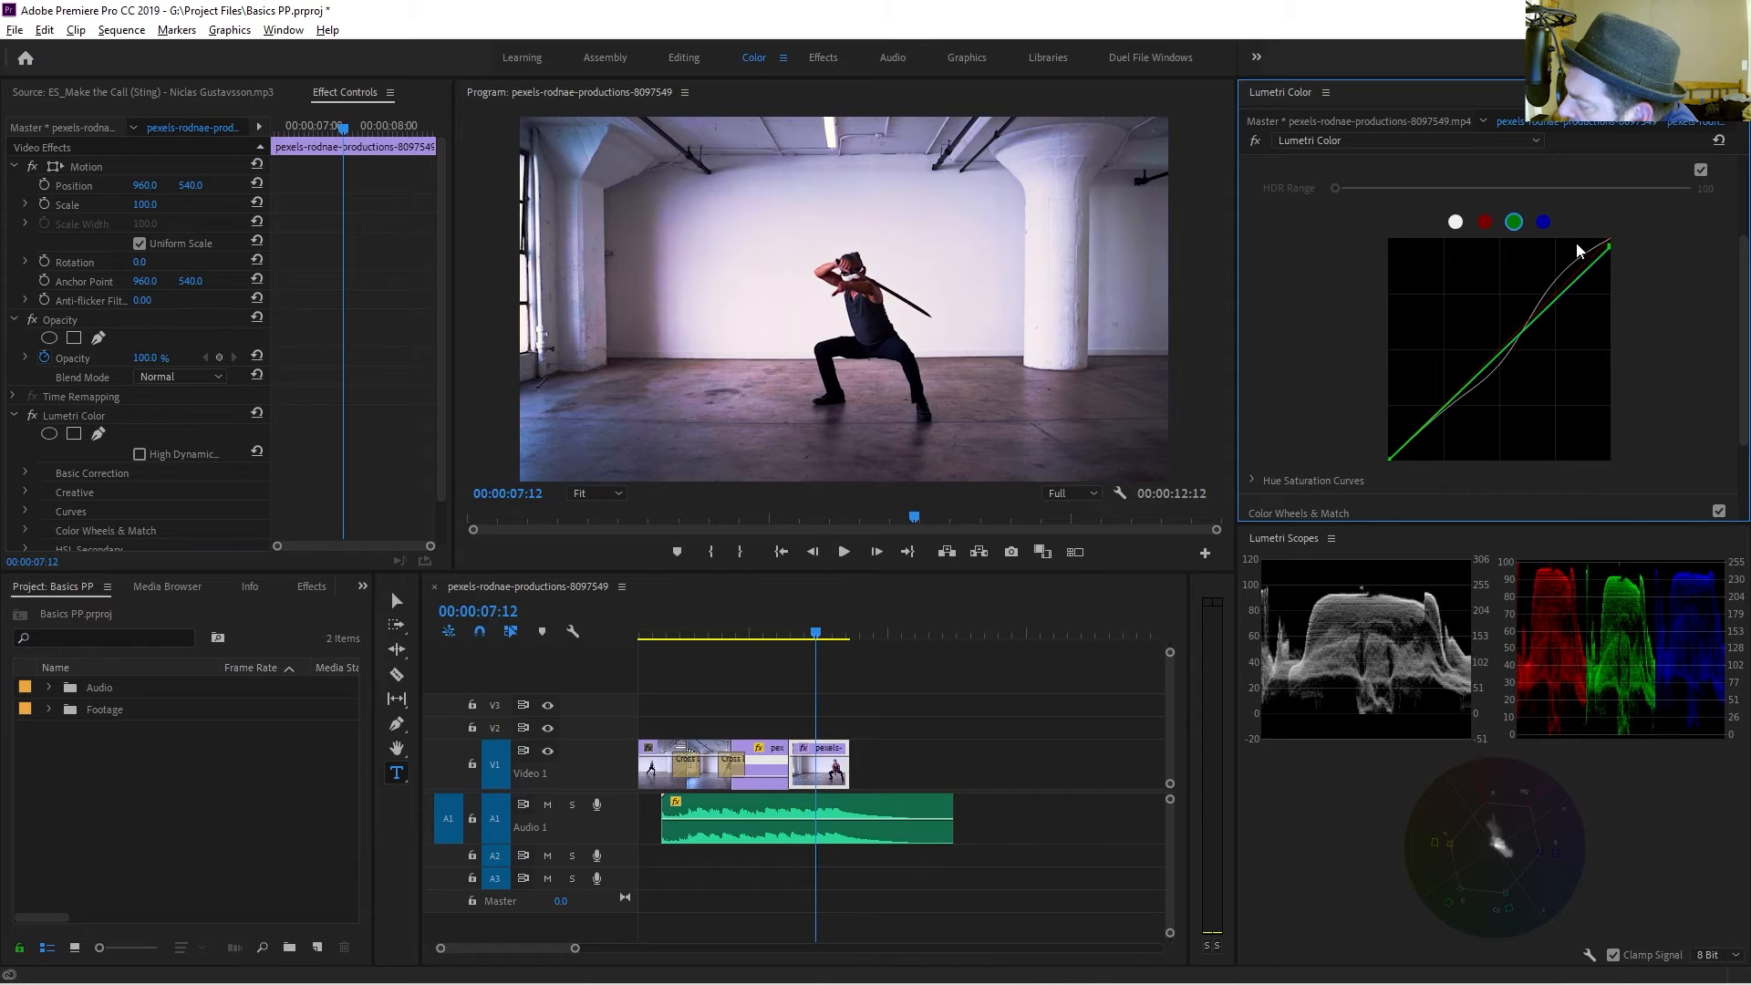
{"action": "left_click", "coordinate": [1485, 223]}
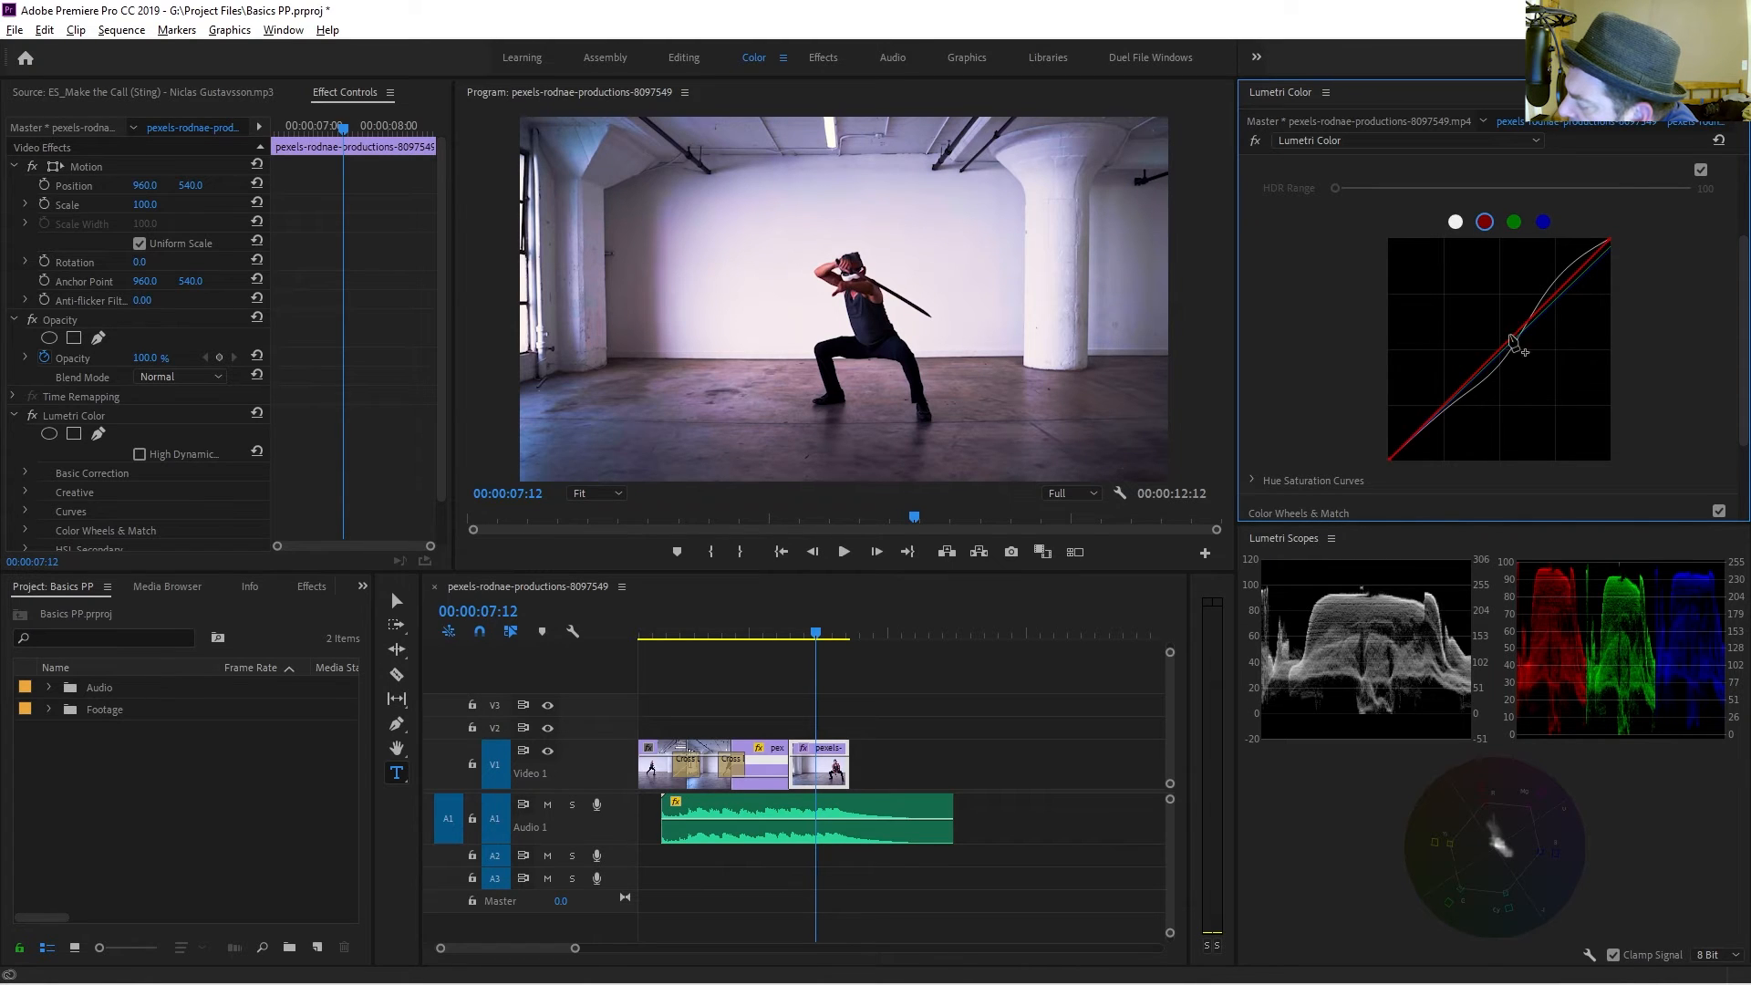
{"action": "left_click_drag", "start_coordinate": [1520, 338], "coordinate": [1506, 333]}
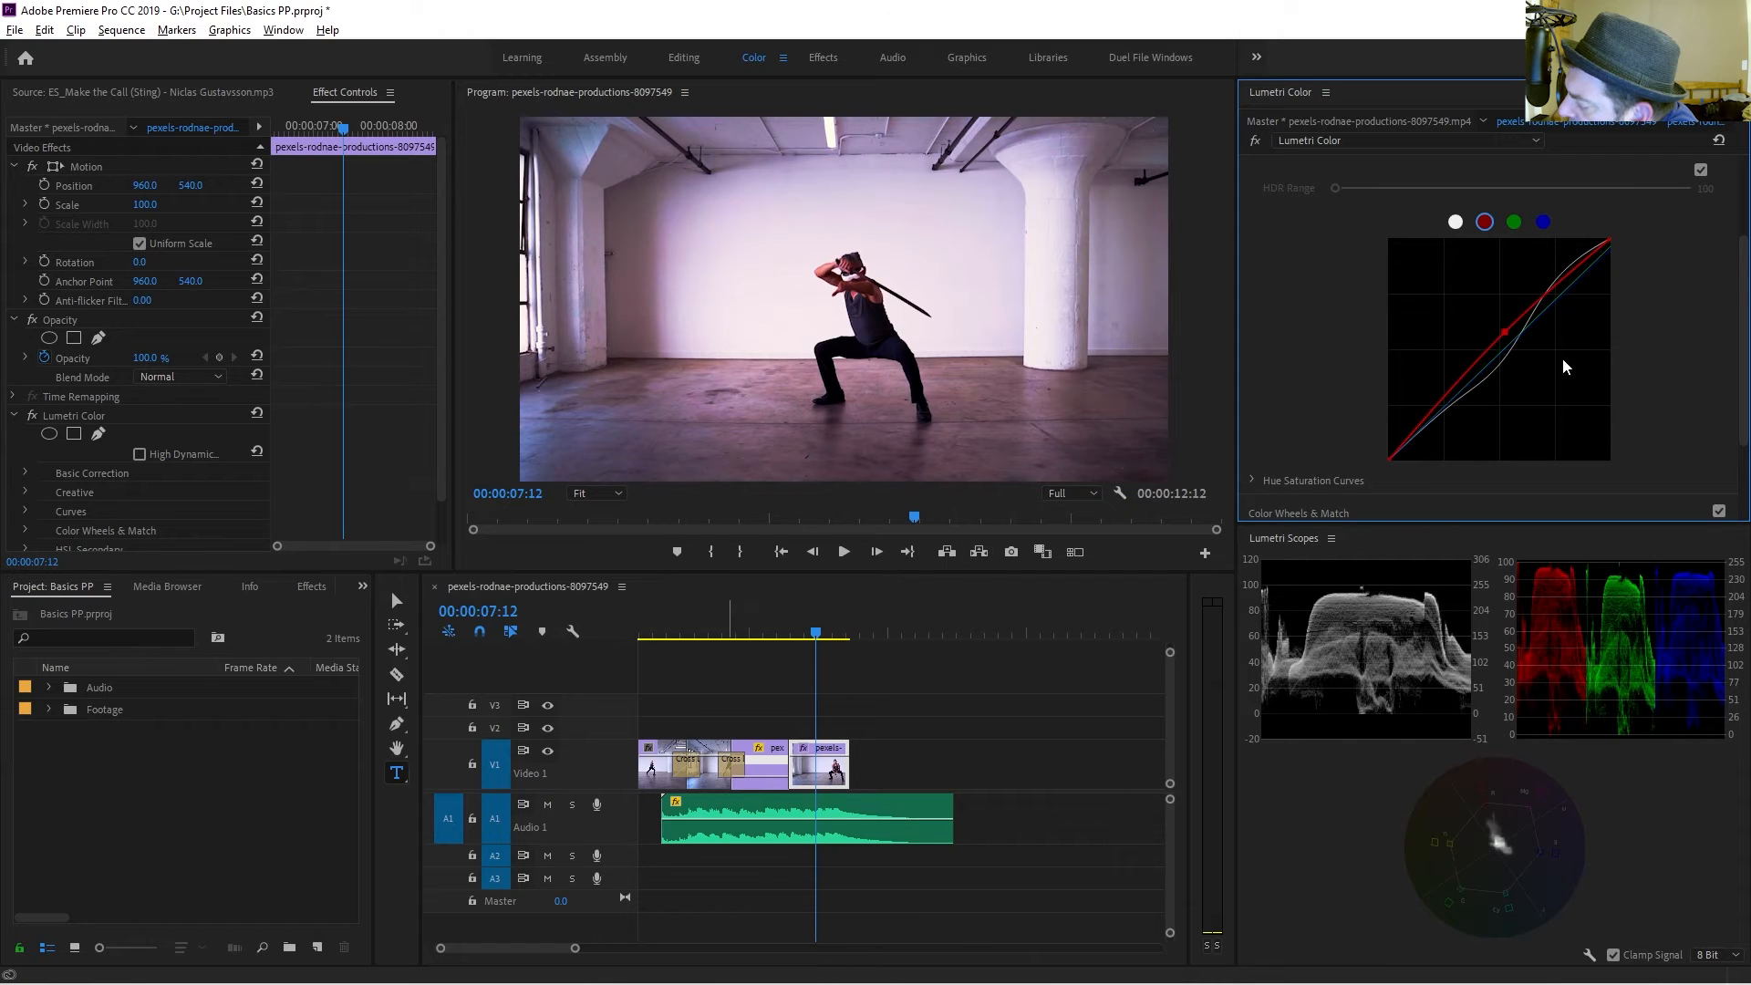
Add a vignette with amount -3.0 and feather 78.3.
{"action": "scroll", "coordinate": [1328, 372], "scroll_direction": "down", "scroll_amount": 3}
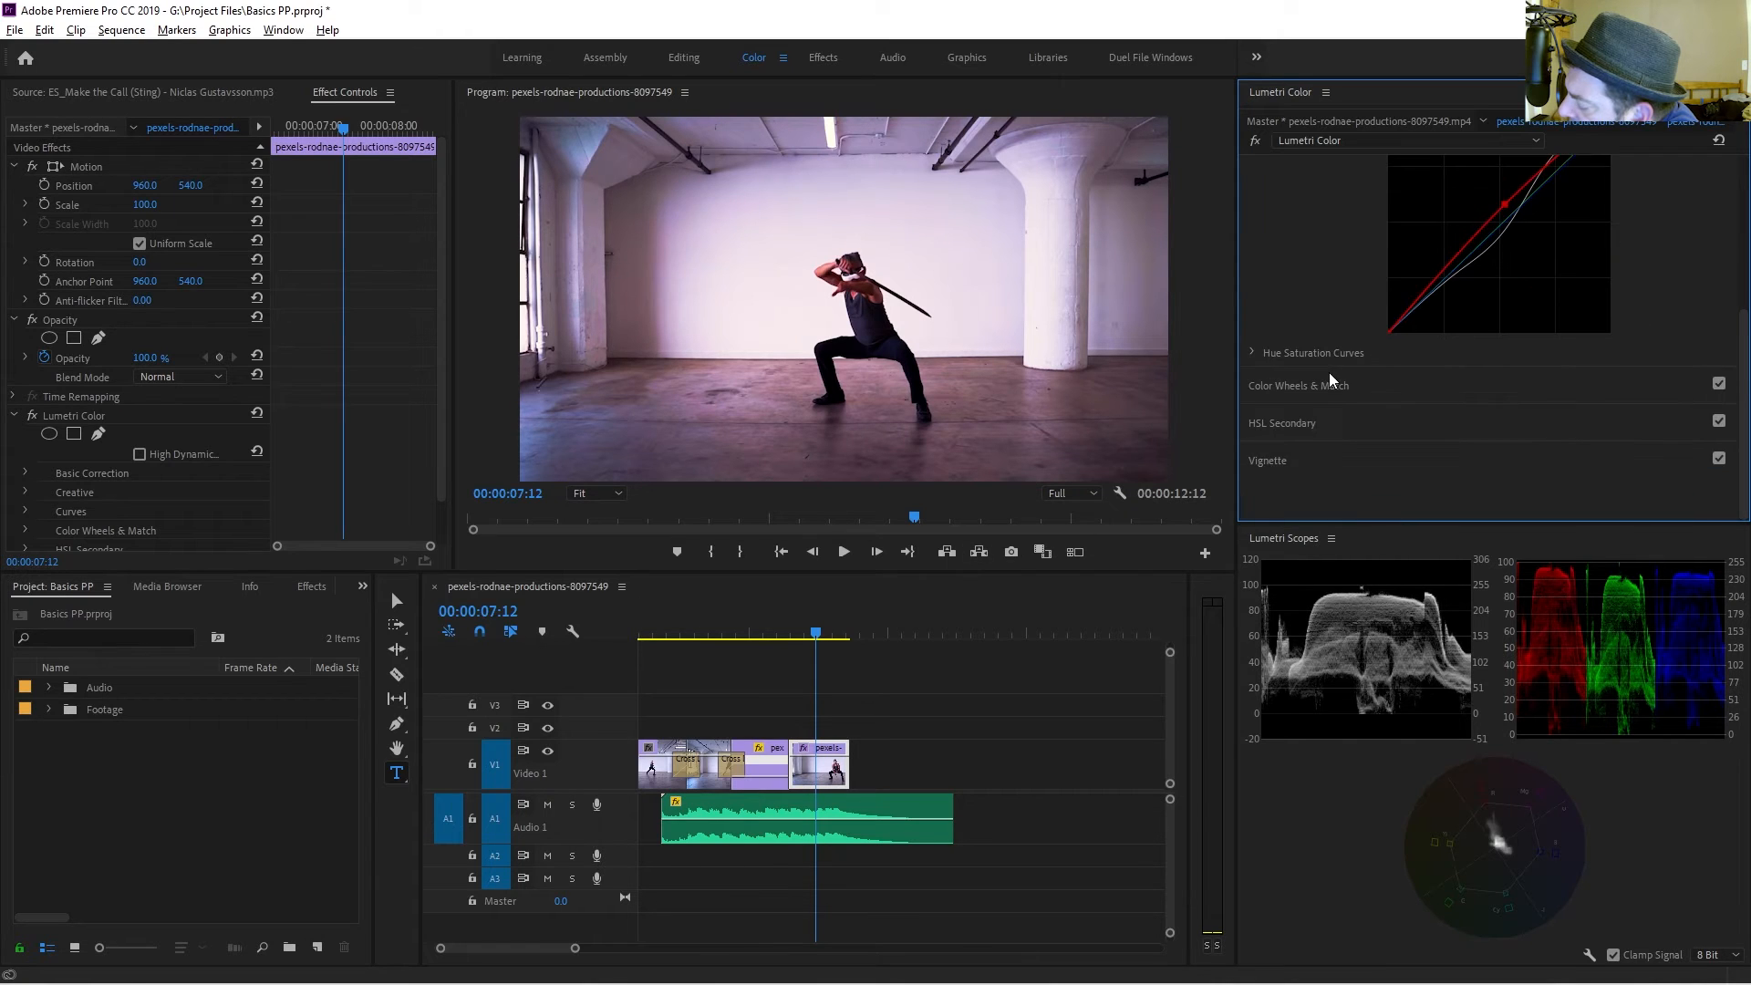
{"action": "left_click", "coordinate": [1256, 464]}
{"action": "left_click_drag", "start_coordinate": [1515, 391], "coordinate": [1227, 463]}
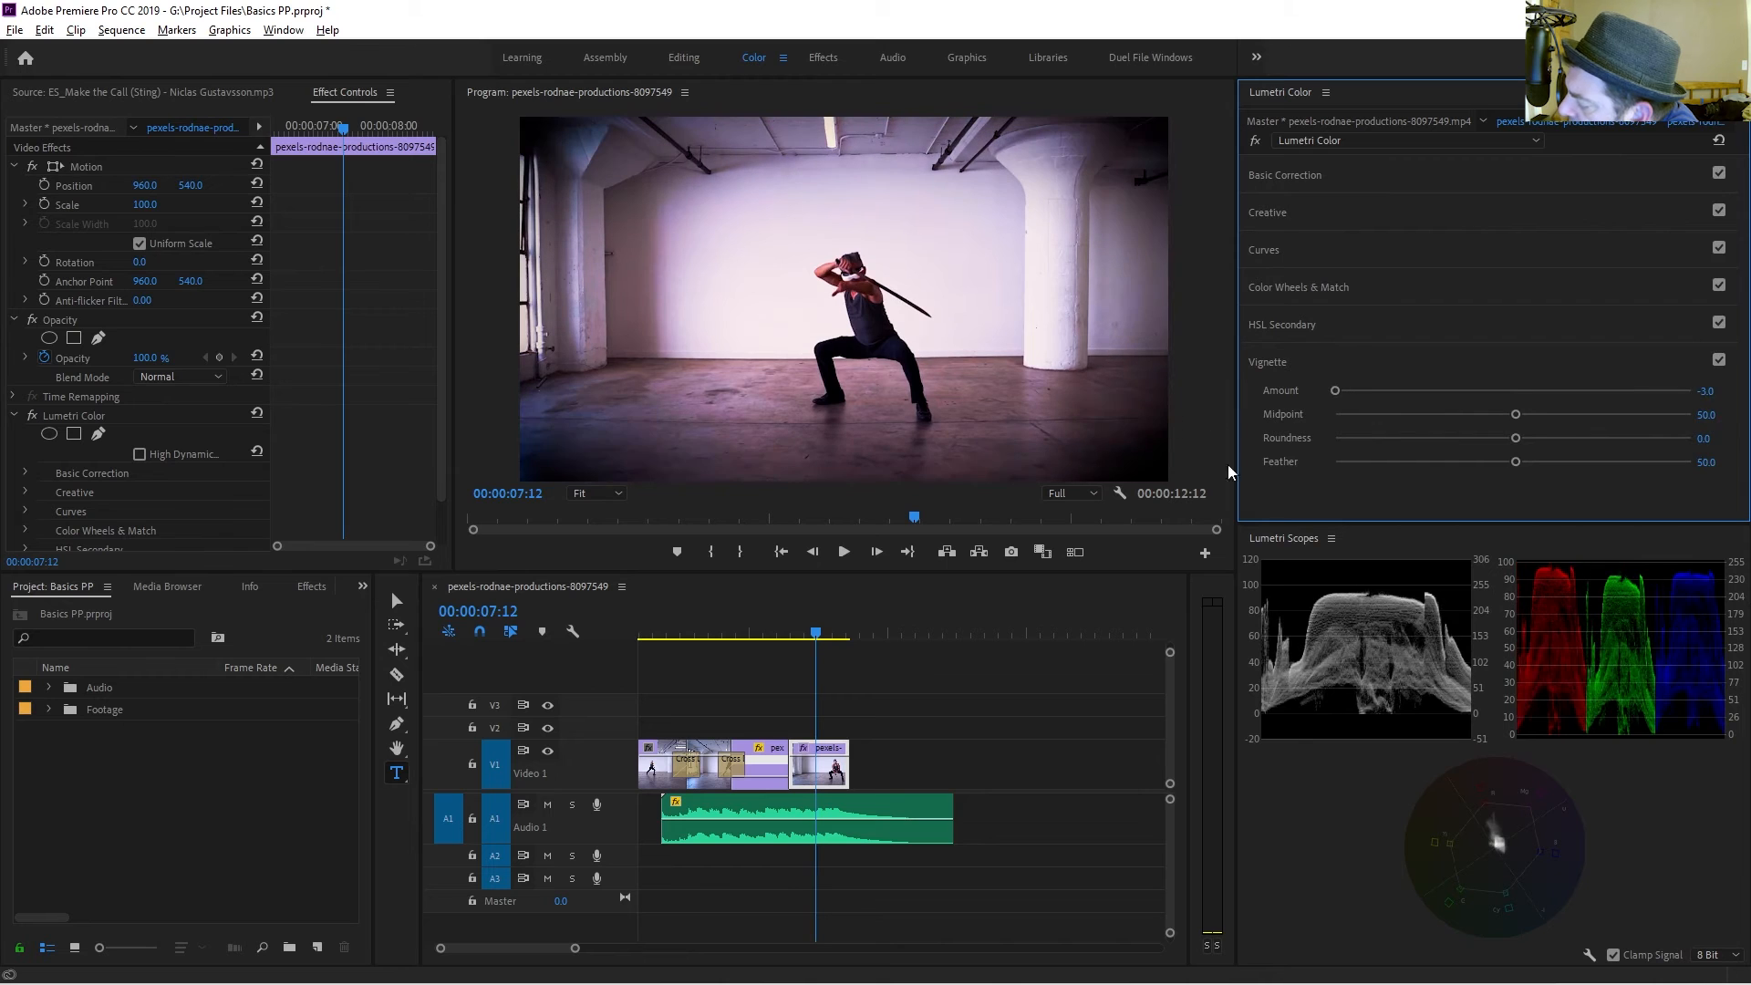
{"action": "left_click_drag", "start_coordinate": [1345, 390], "coordinate": [1135, 299]}
{"action": "left_click_drag", "start_coordinate": [1516, 460], "coordinate": [1611, 472]}
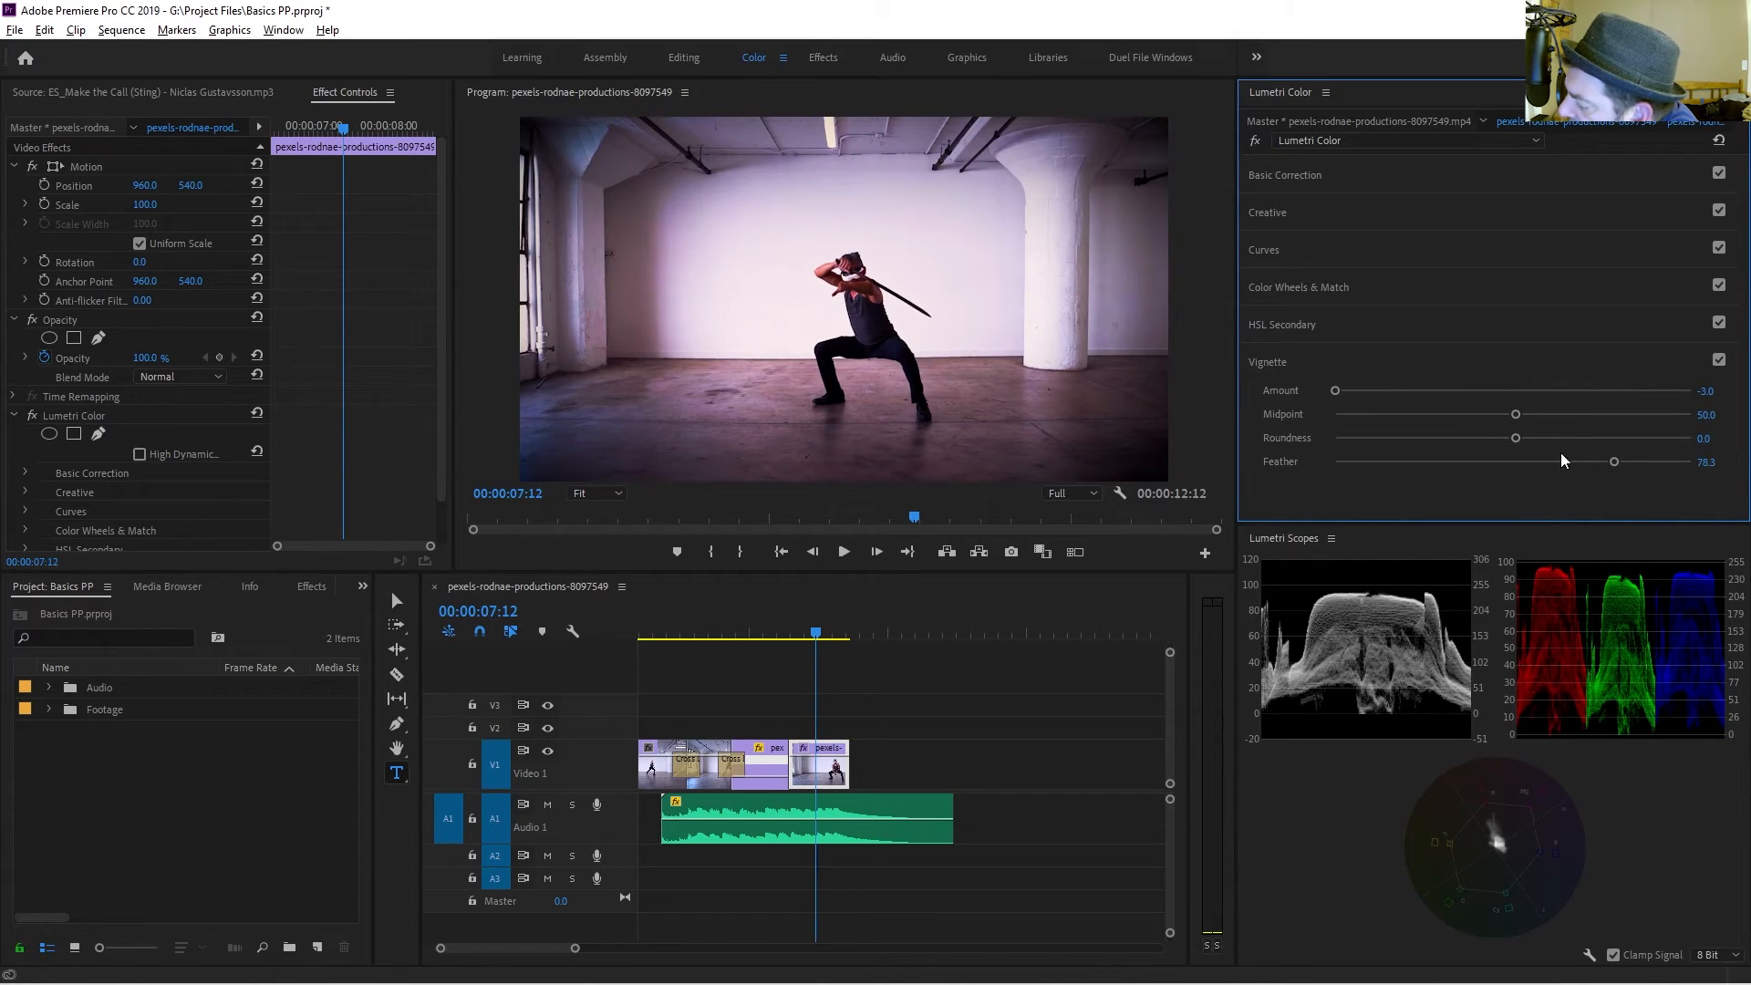
Bypass and re-enable the Lumetri Color grade repeatedly to judge the before and after look.
{"action": "left_click", "coordinate": [1251, 143]}
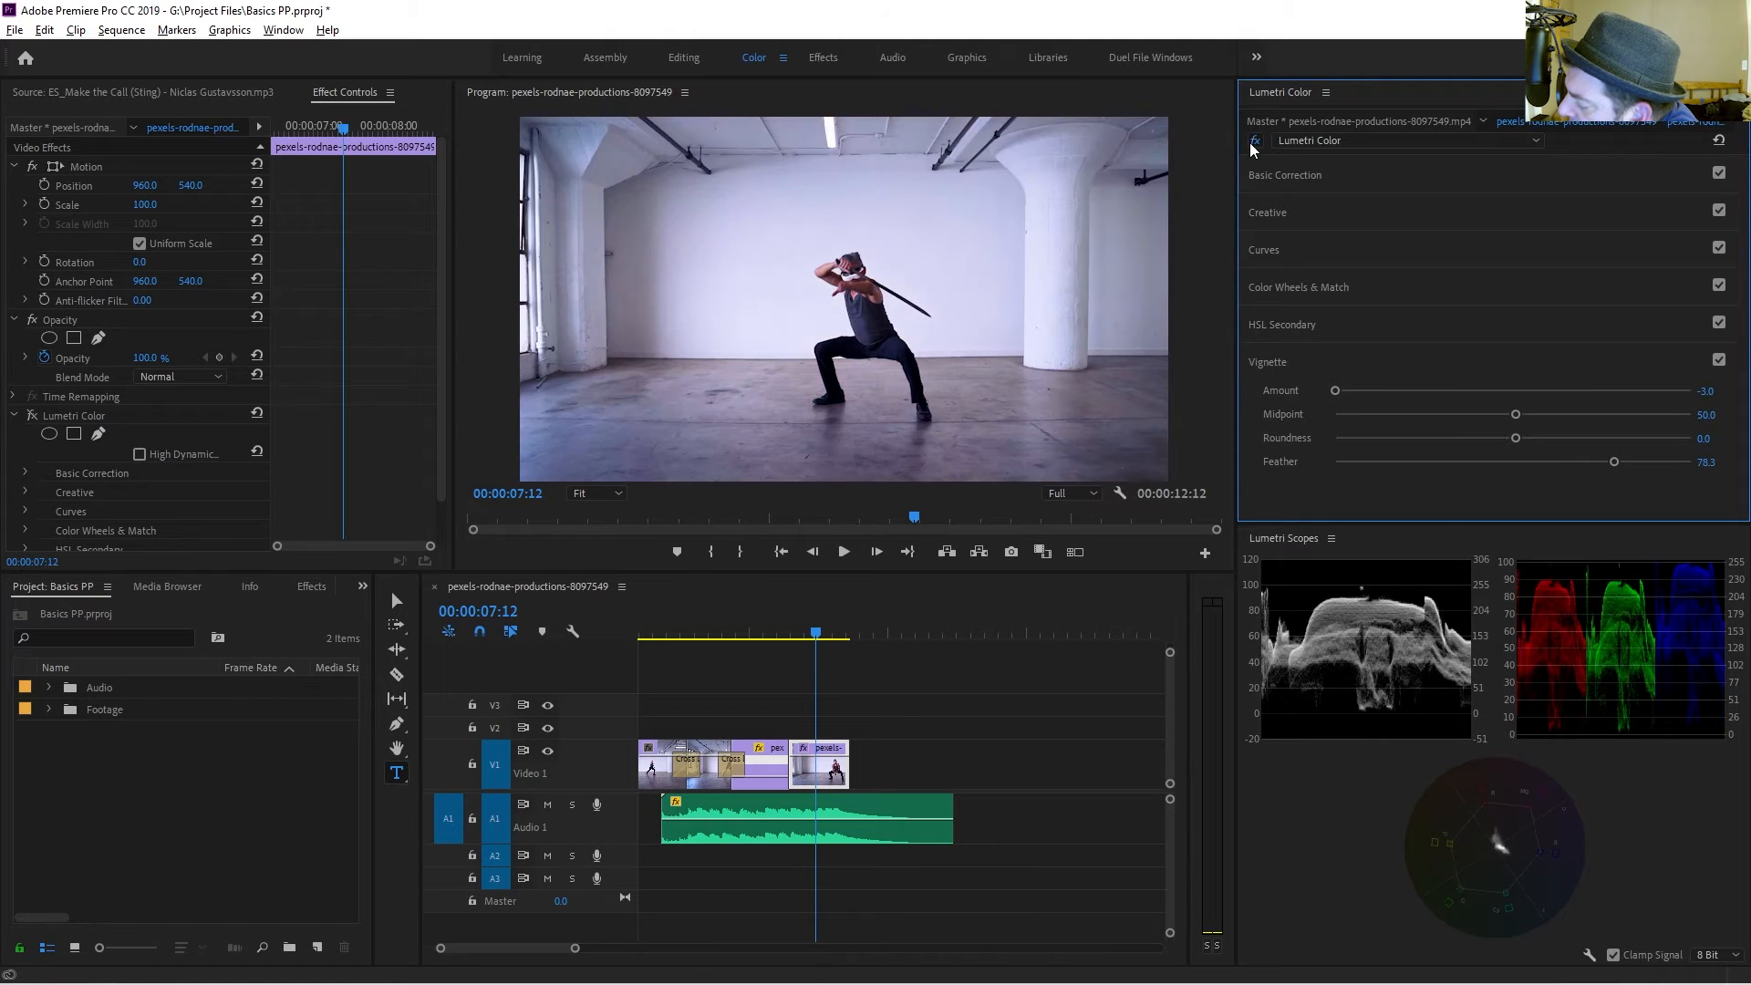
{"action": "left_click", "coordinate": [1255, 144]}
{"action": "left_click", "coordinate": [1256, 144]}
{"action": "left_click", "coordinate": [1257, 144]}
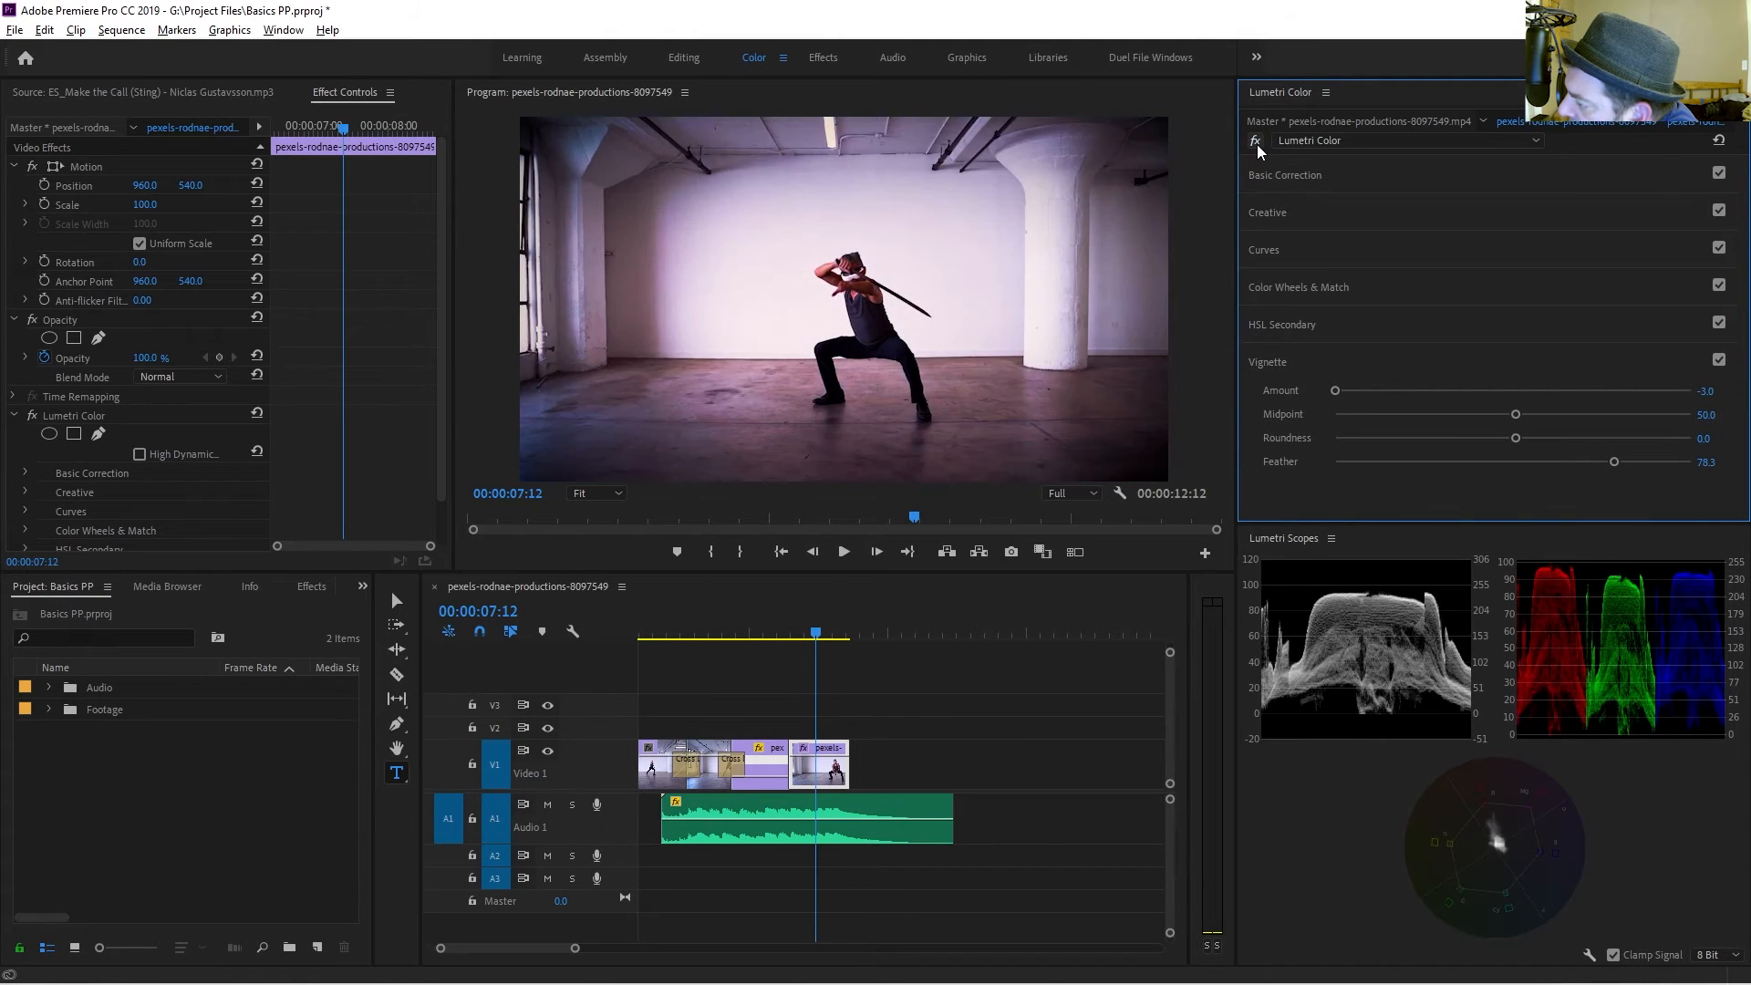
{"action": "left_click", "coordinate": [1257, 145]}
{"action": "left_click", "coordinate": [1259, 144]}
{"action": "left_click", "coordinate": [1262, 144]}
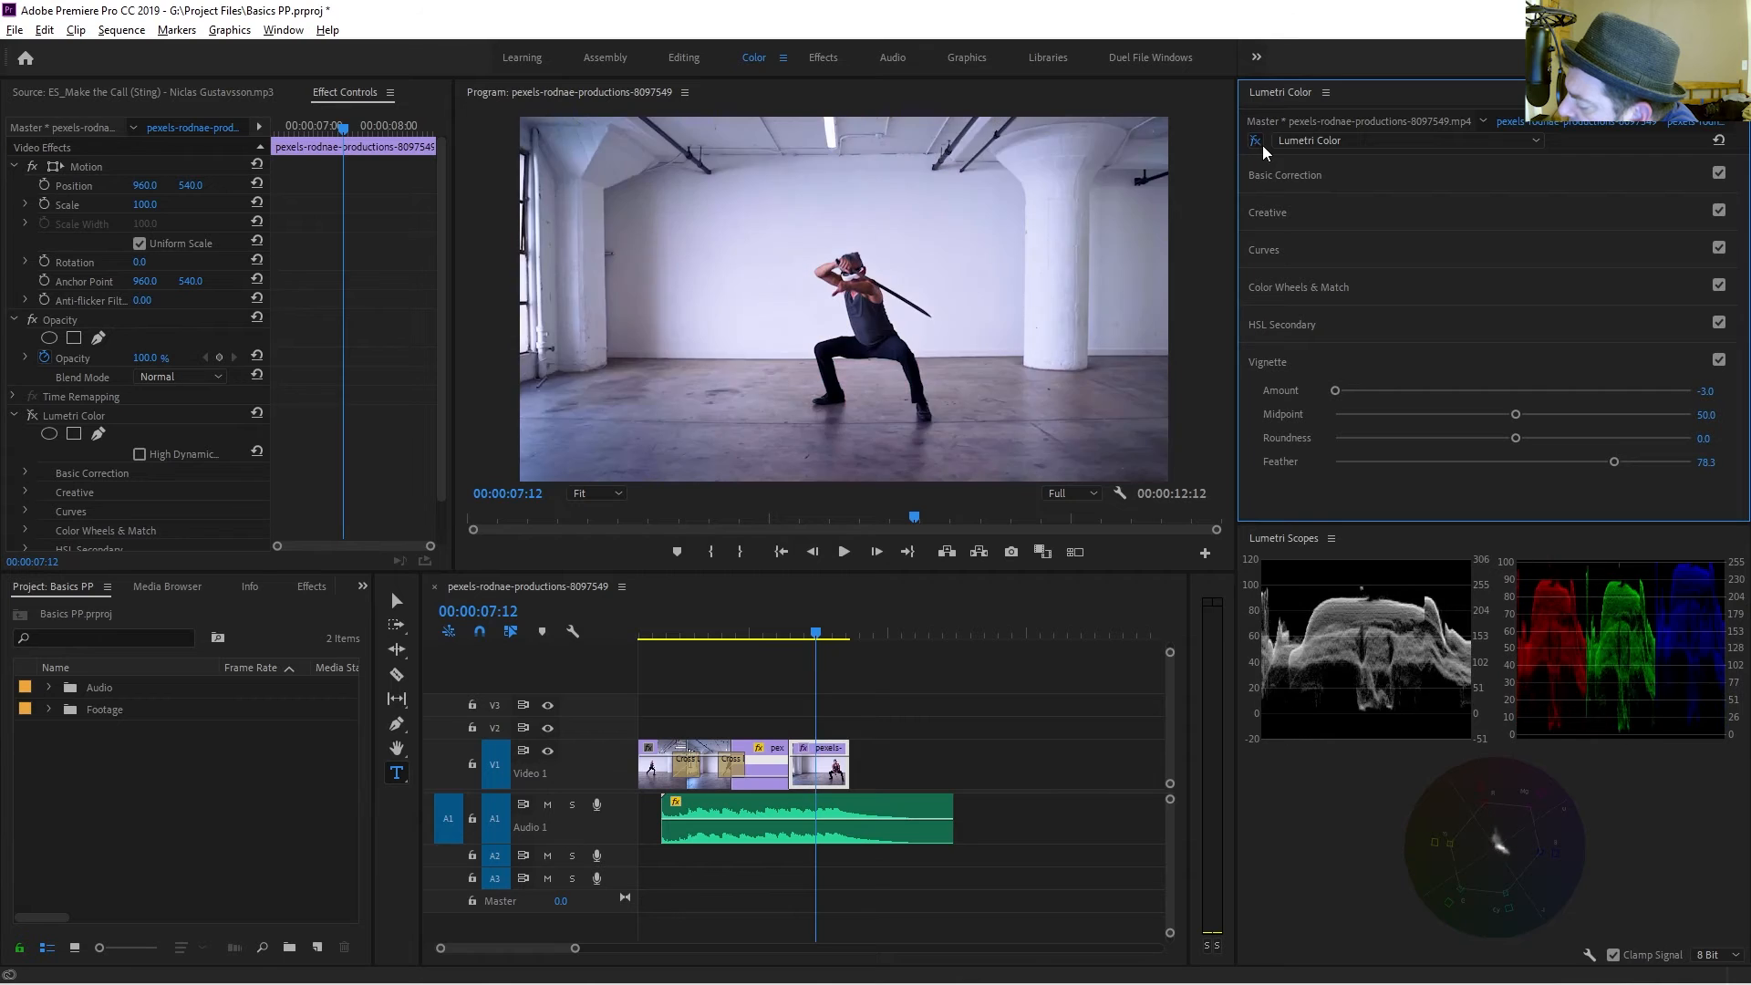
{"action": "left_click", "coordinate": [1262, 144]}
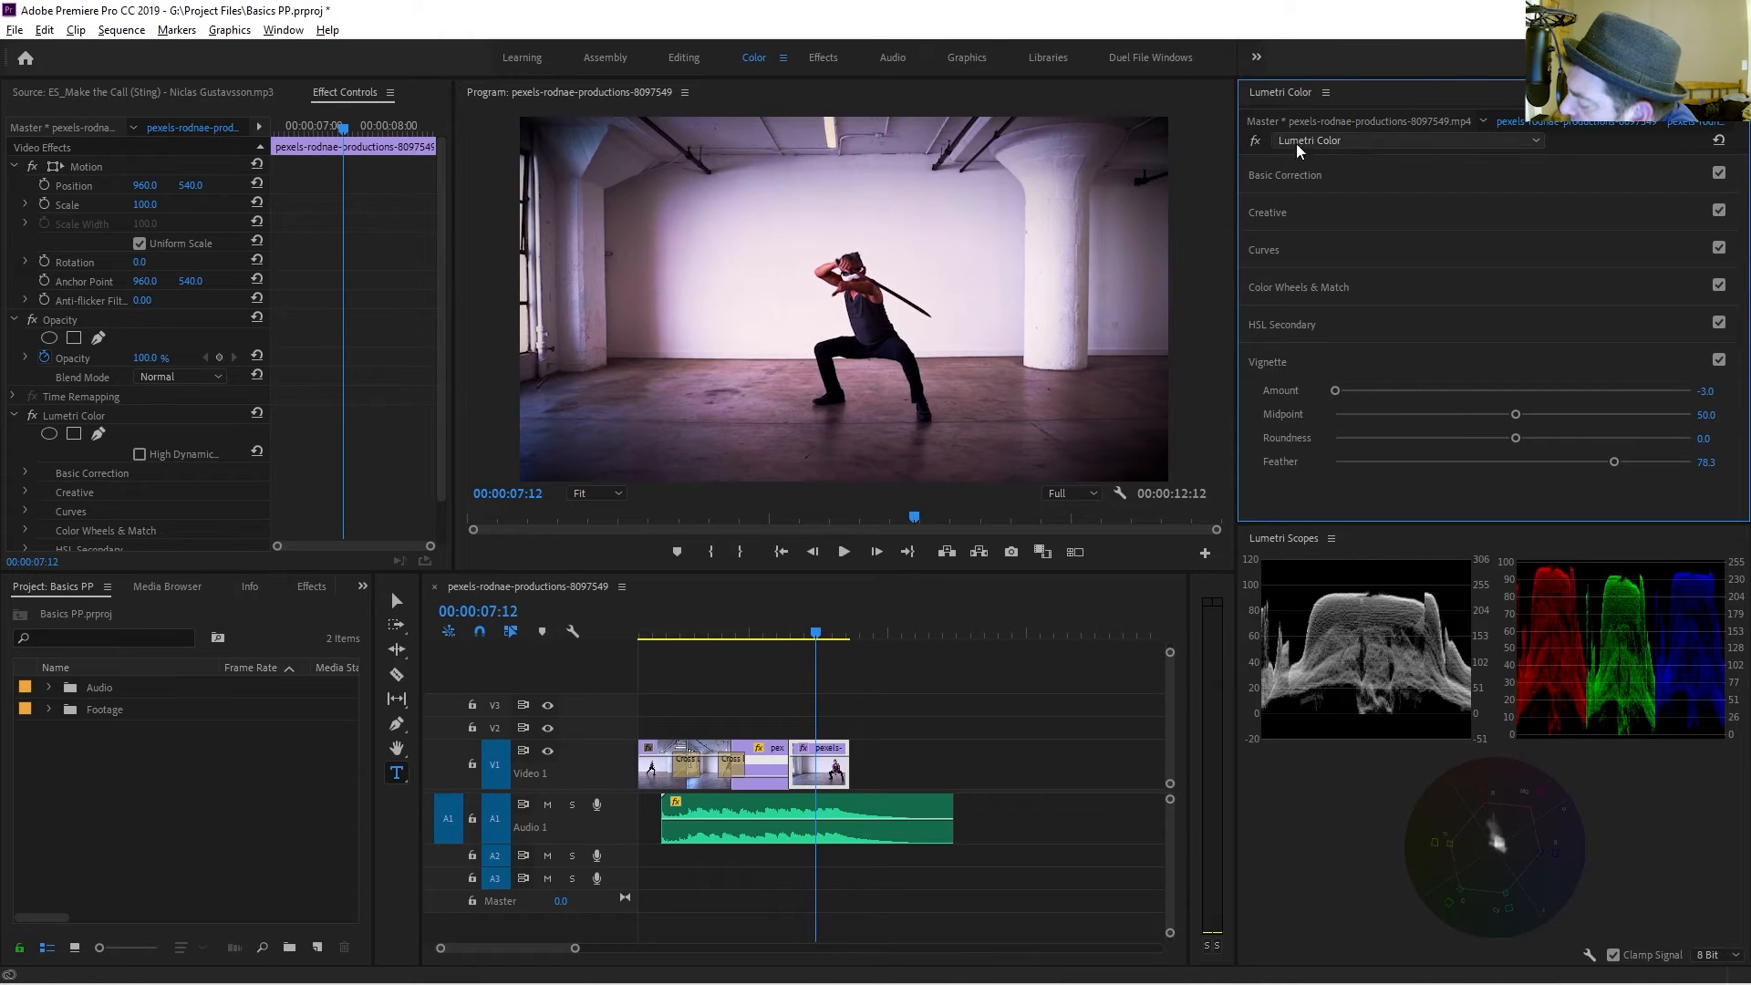
{"action": "left_click", "coordinate": [1255, 140]}
{"action": "left_click", "coordinate": [1256, 141]}
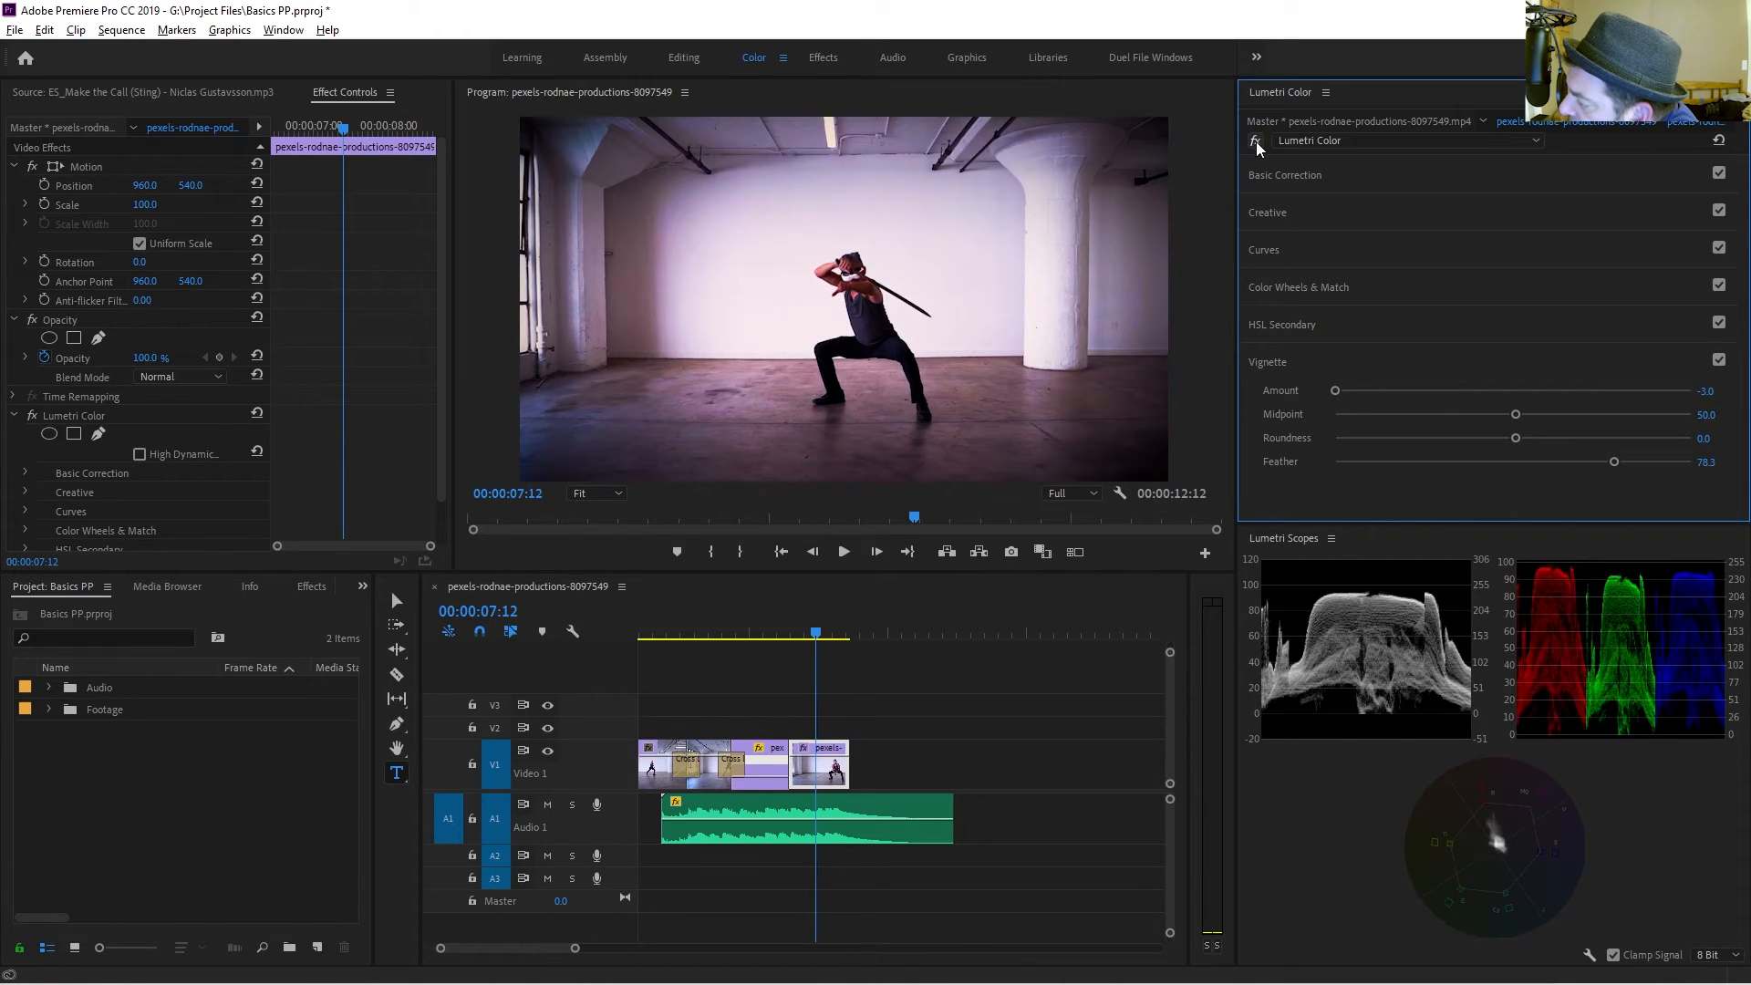
Select all clips on the Video 1 track and delete them.
{"action": "left_click_drag", "start_coordinate": [818, 637], "coordinate": [782, 650]}
{"action": "left_click_drag", "start_coordinate": [900, 757], "coordinate": [651, 775]}
{"action": "key", "text": "Delete"}
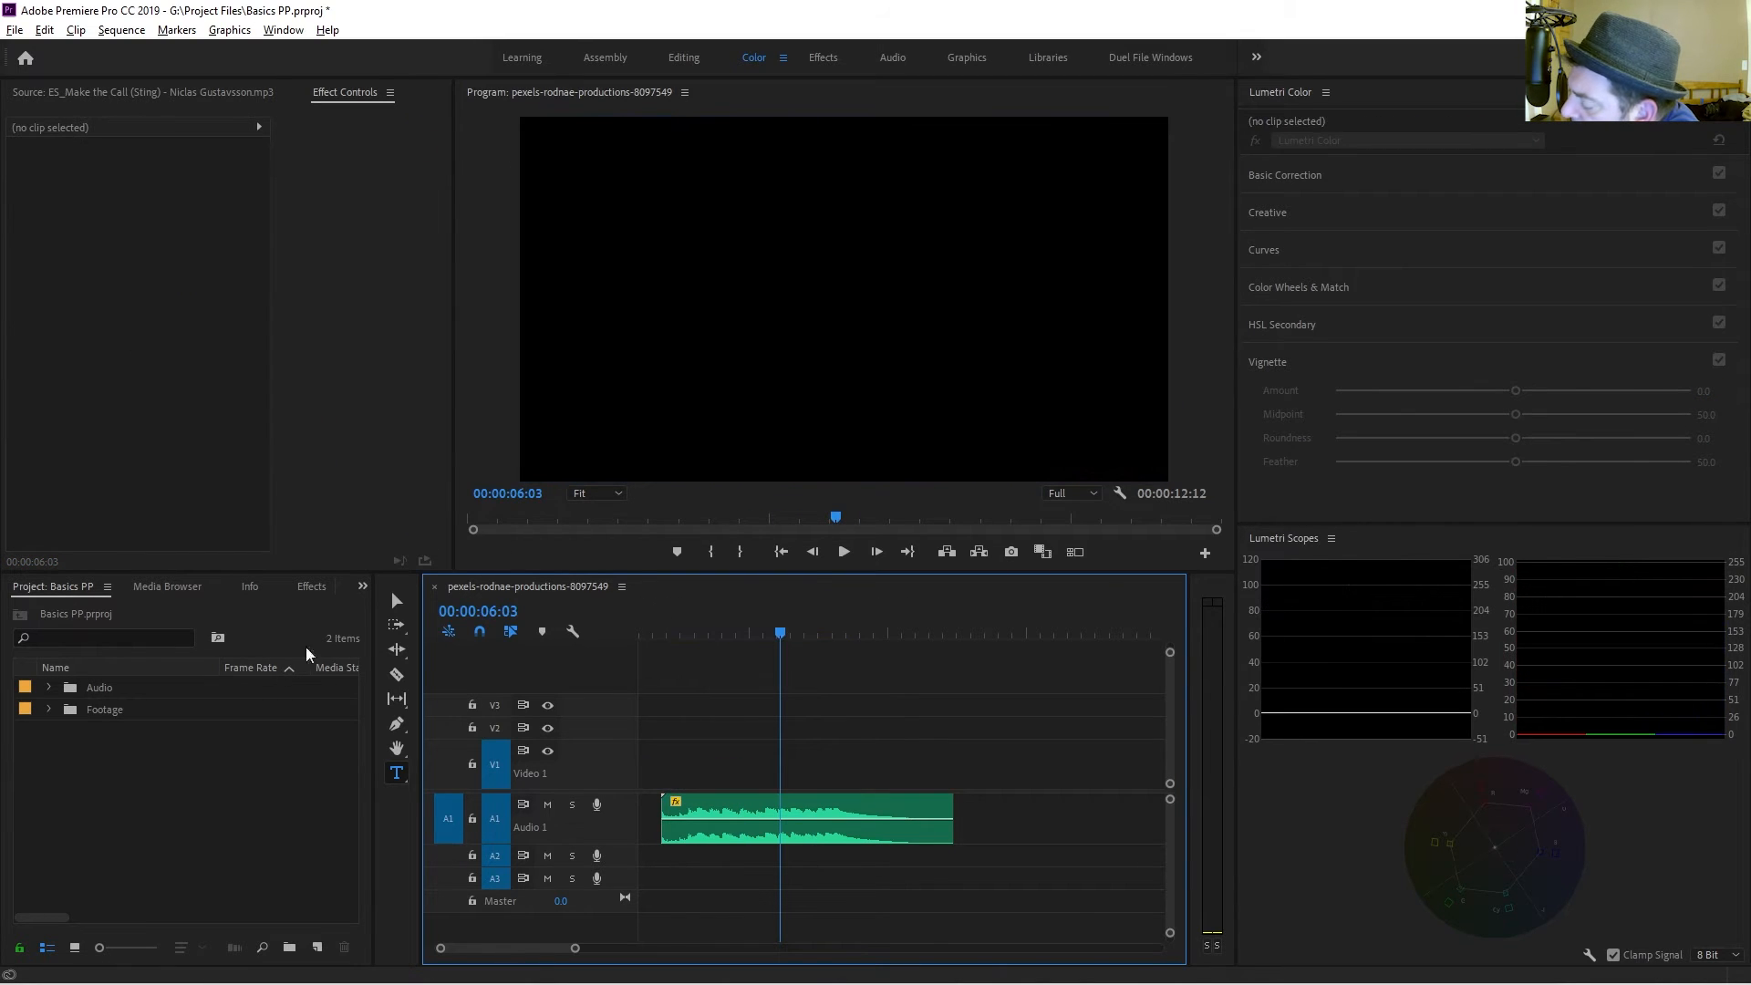
Open the last pexels-rodnae clip from the Footage folder in the Source monitor and place it on the Video 1 track.
{"action": "left_click", "coordinate": [92, 709]}
{"action": "left_click", "coordinate": [91, 708]}
{"action": "left_click", "coordinate": [48, 710]}
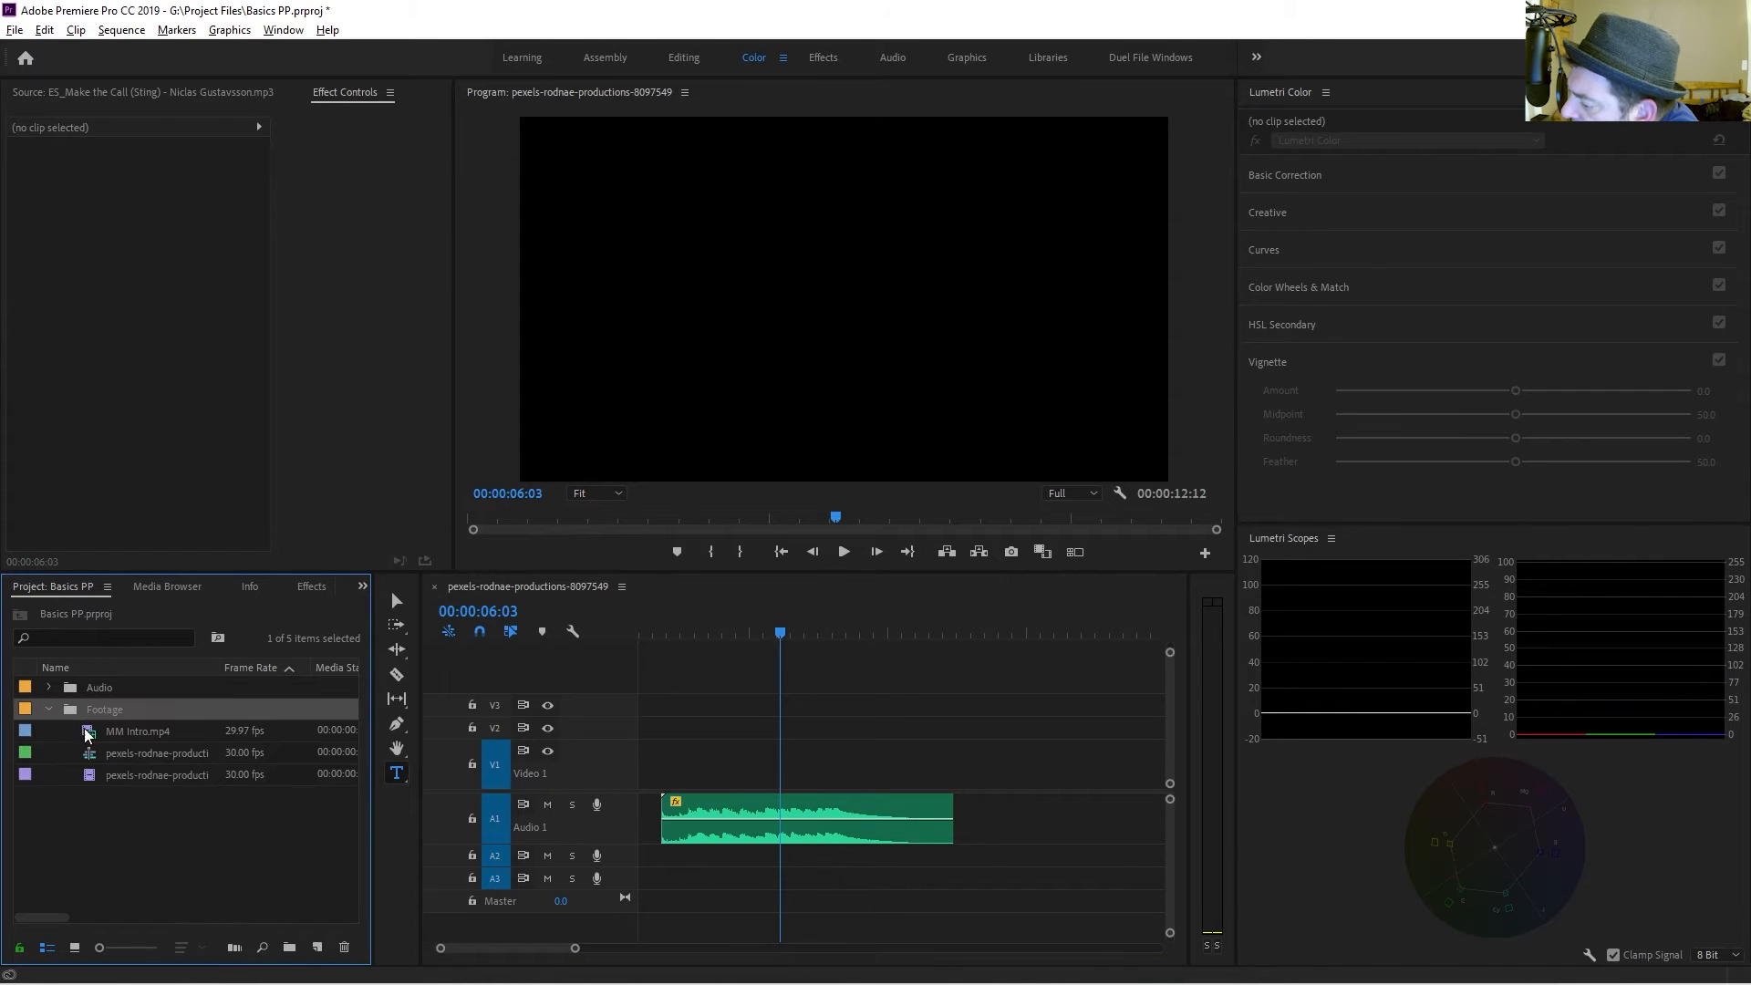
{"action": "left_click", "coordinate": [134, 744]}
{"action": "double_click", "coordinate": [128, 768]}
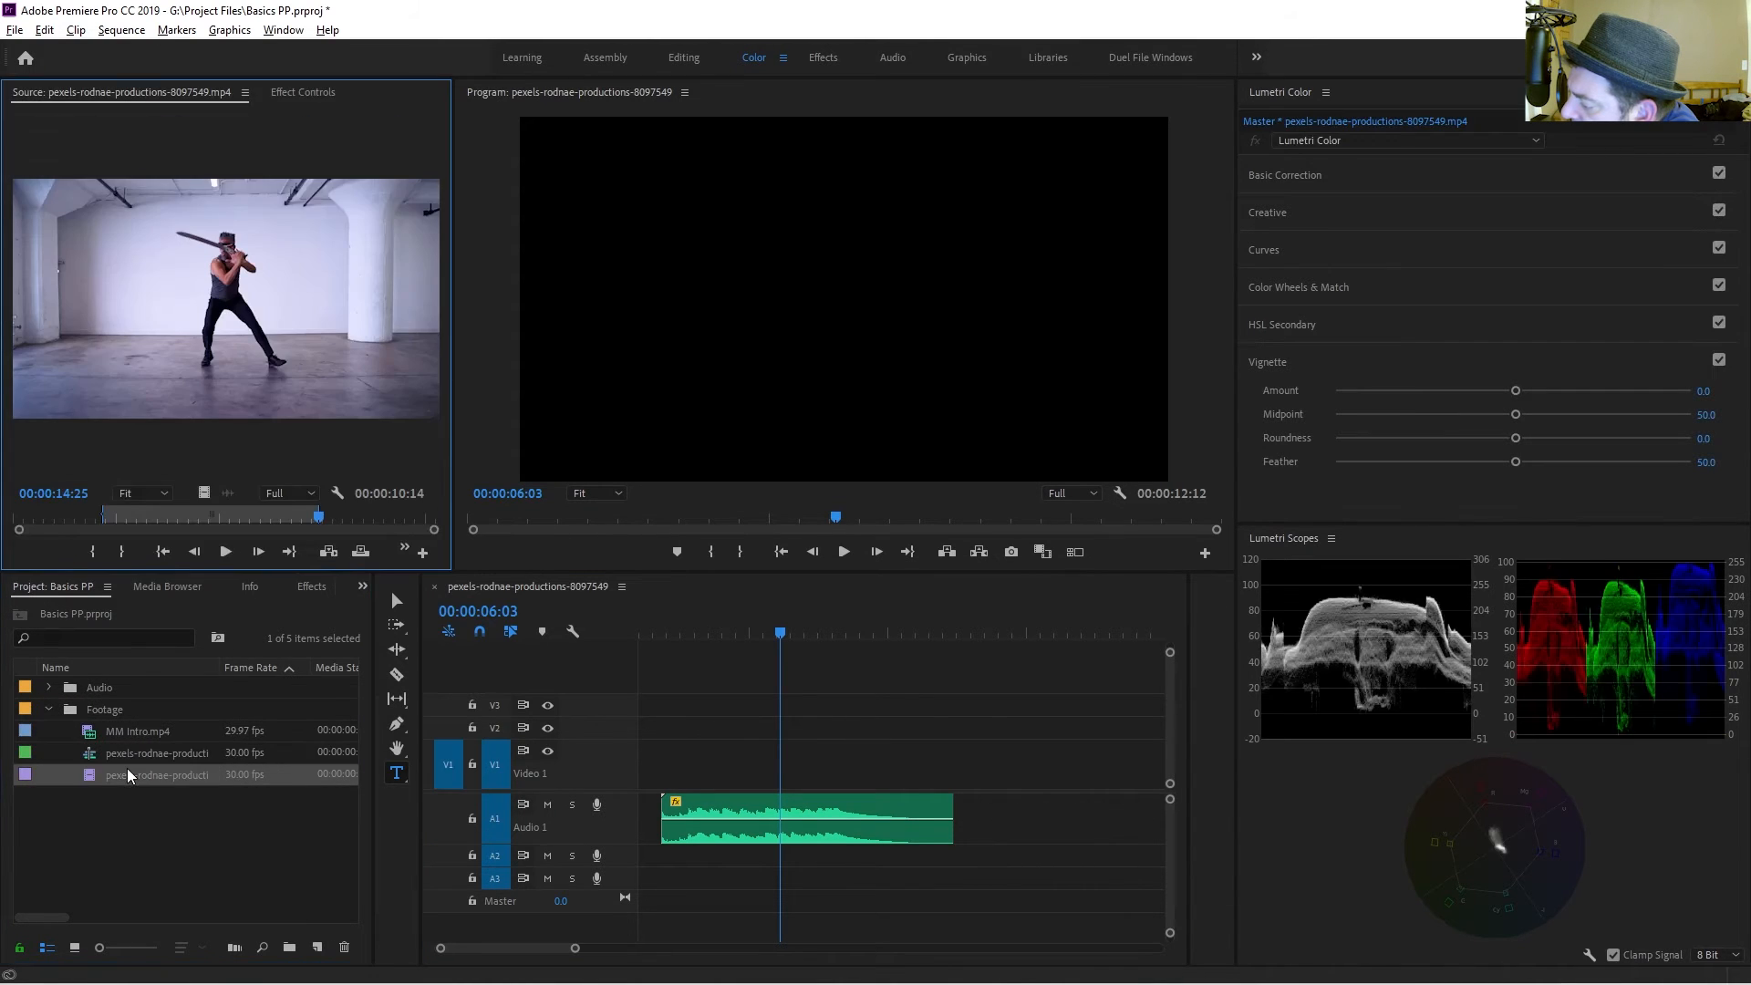
{"action": "left_click_drag", "start_coordinate": [206, 493], "coordinate": [670, 764]}
Cut the new clip at two points with the Razor tool, splitting it into three segments.
{"action": "left_click", "coordinate": [669, 630]}
{"action": "left_click_drag", "start_coordinate": [671, 630], "coordinate": [731, 634]}
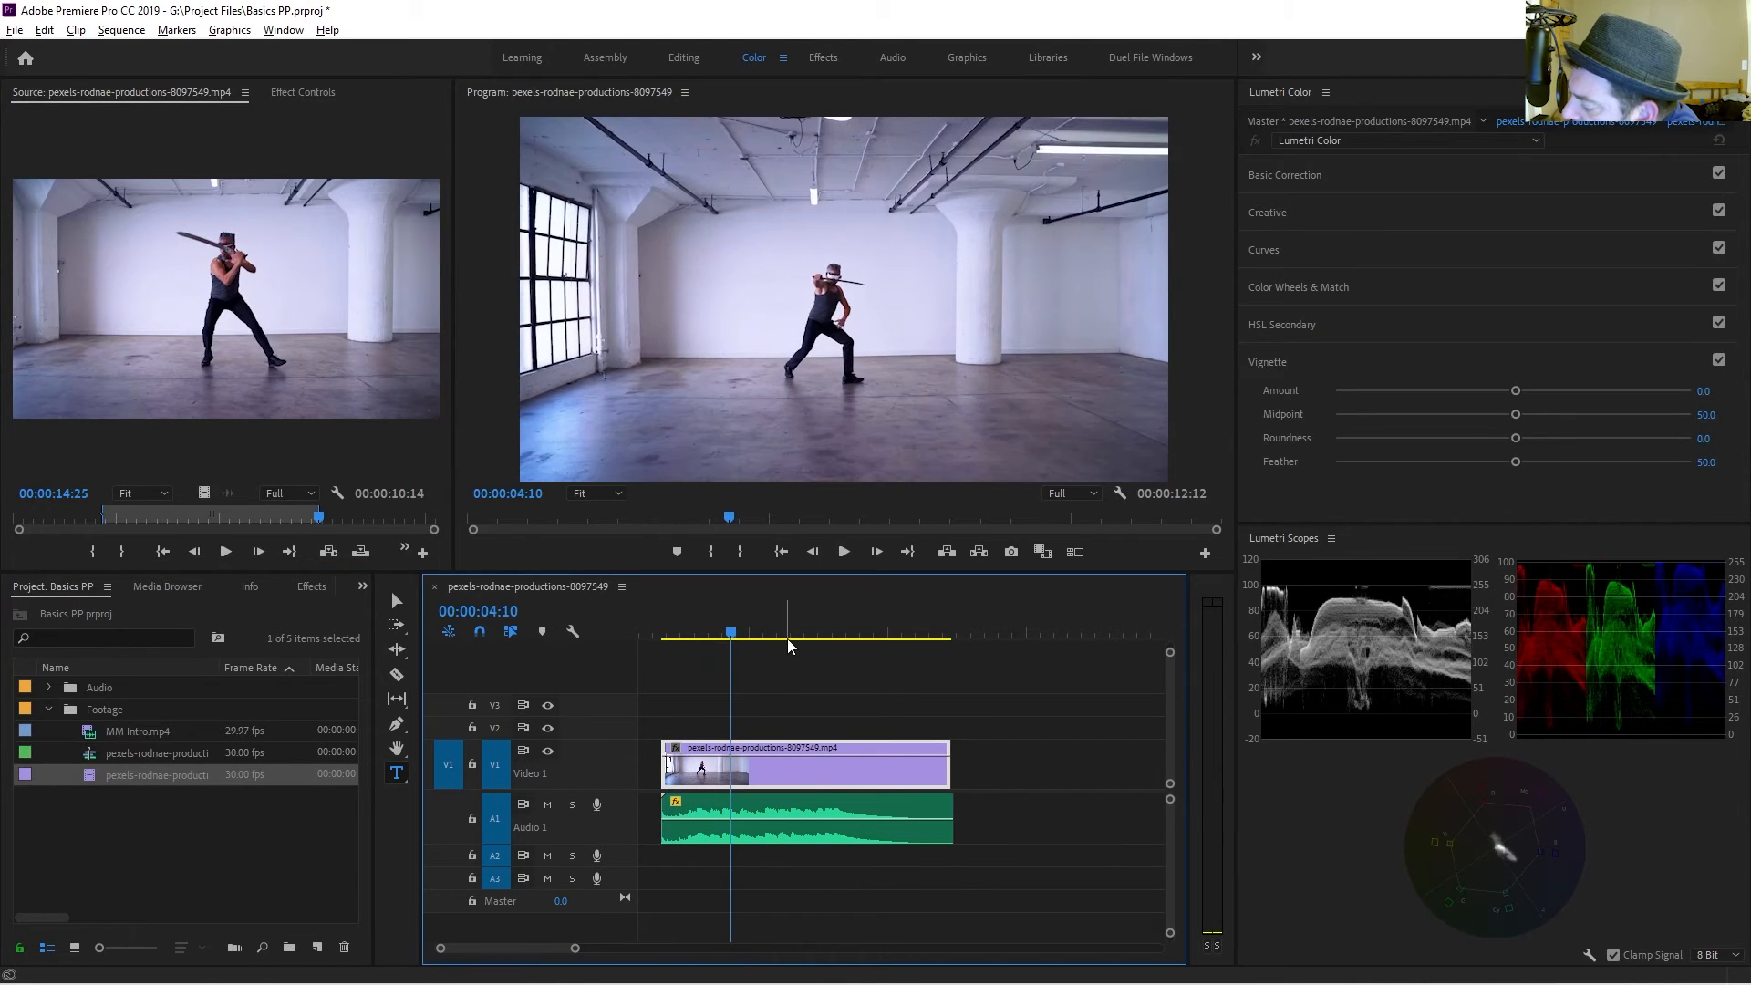
{"action": "key", "text": "c"}
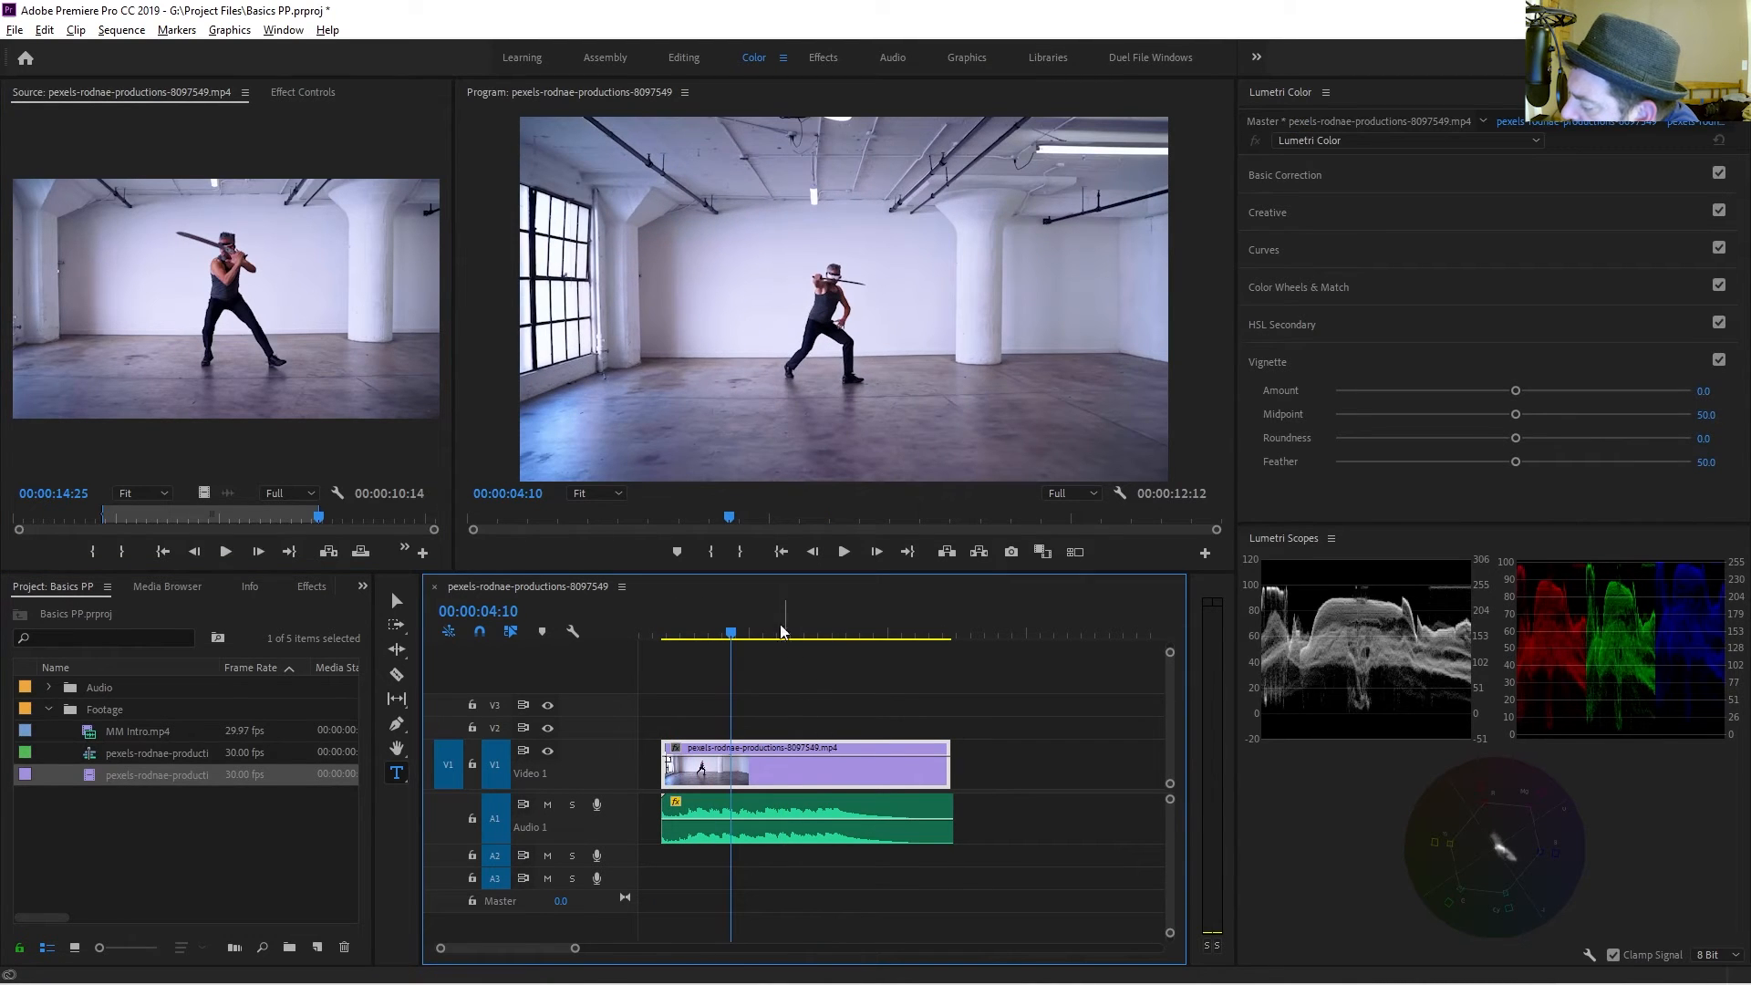
{"action": "left_click", "coordinate": [731, 764]}
{"action": "left_click", "coordinate": [788, 764]}
{"action": "key", "text": "v"}
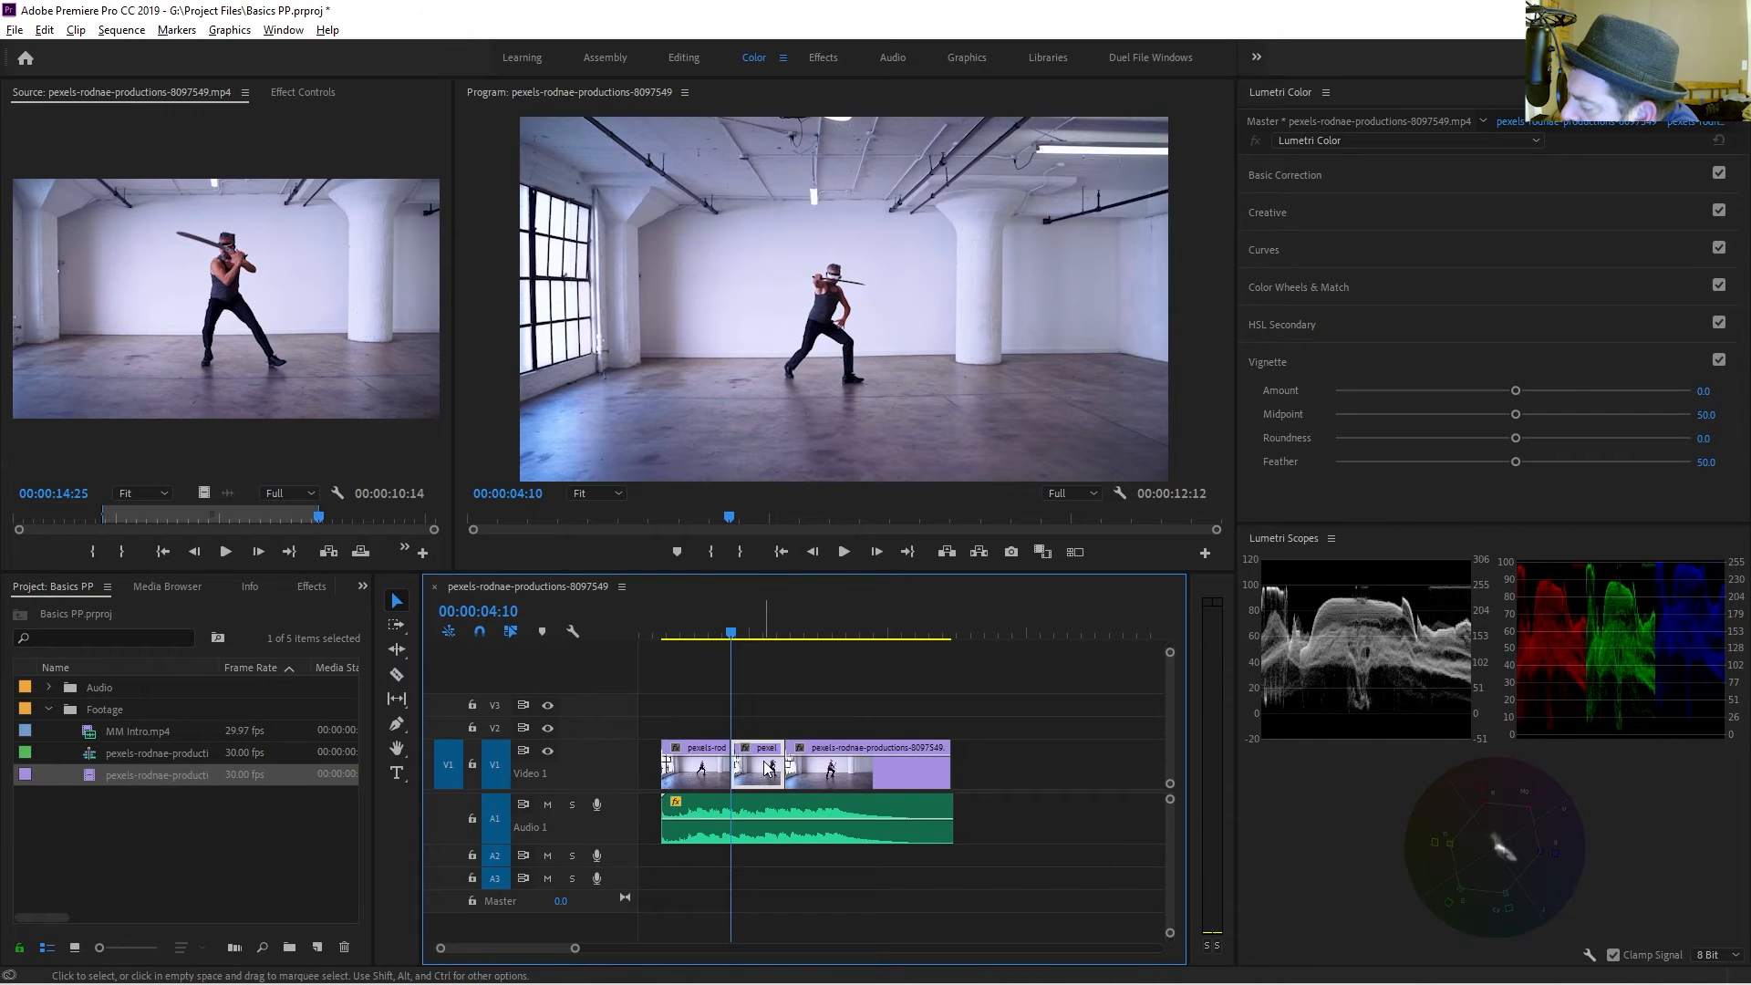
Move the last clip segment further along the track to make room.
{"action": "right_click", "coordinate": [766, 766]}
{"action": "left_click", "coordinate": [708, 717]}
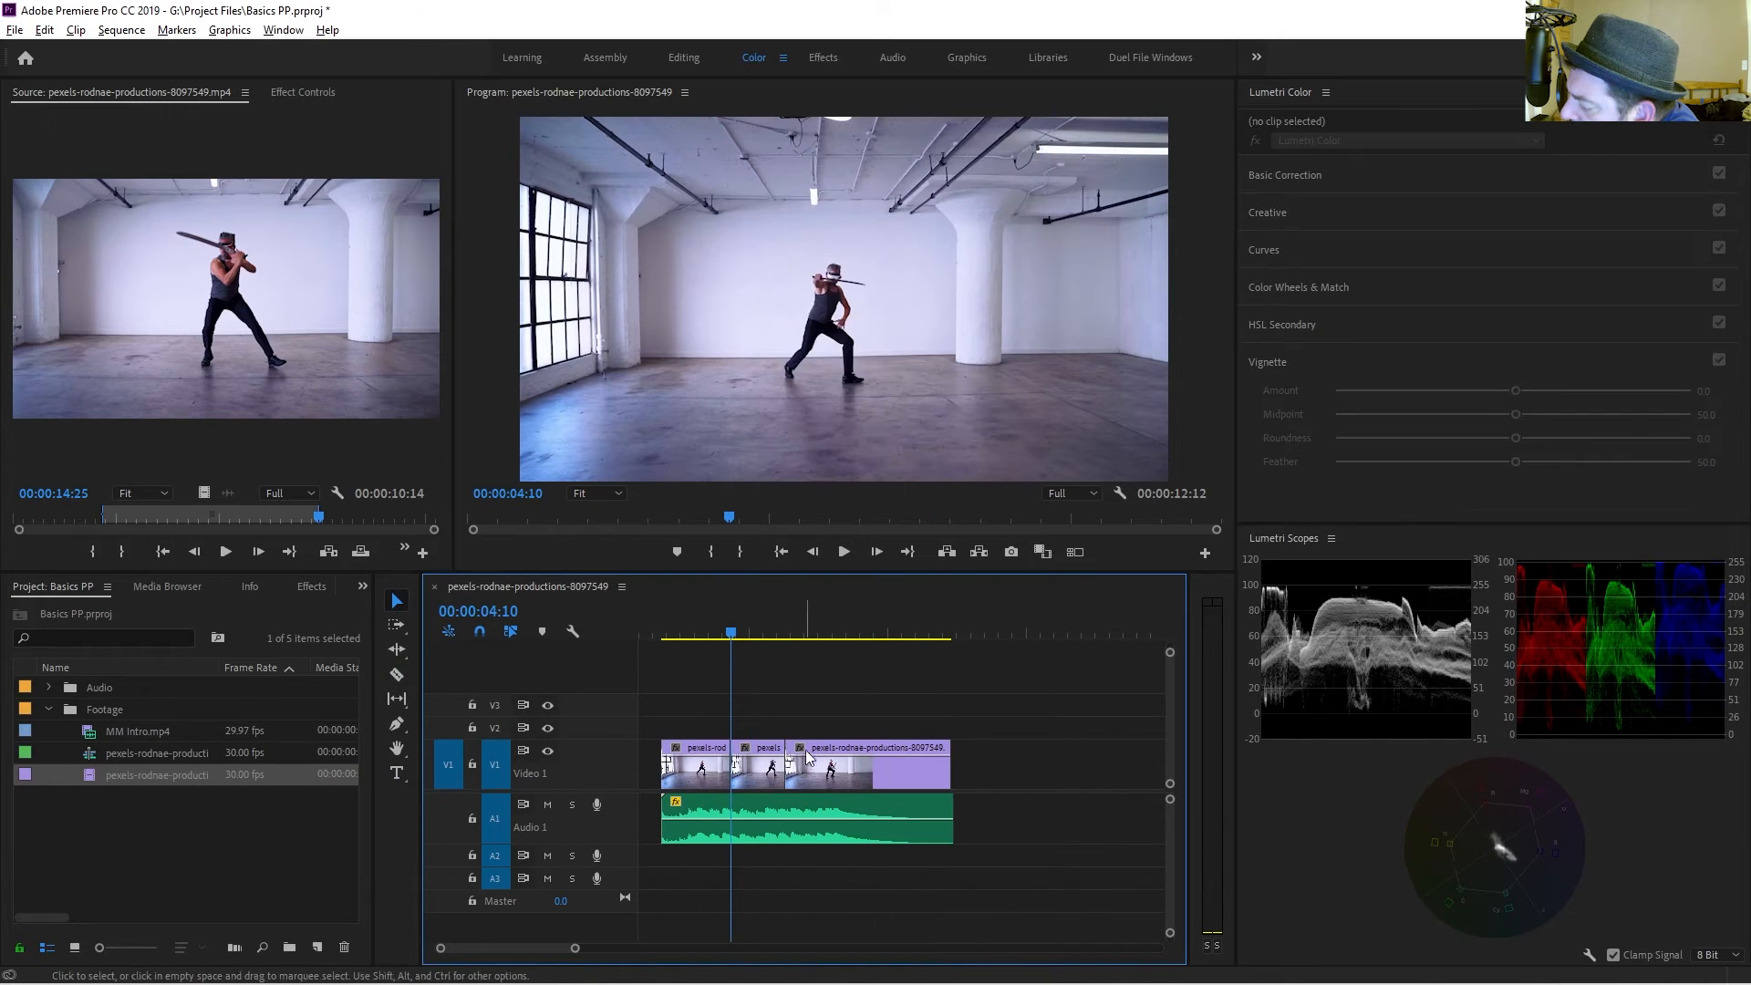
{"action": "left_click_drag", "start_coordinate": [808, 764], "coordinate": [954, 768]}
Set the middle segment's speed to 70% and move the last segment back against it.
{"action": "right_click", "coordinate": [767, 766]}
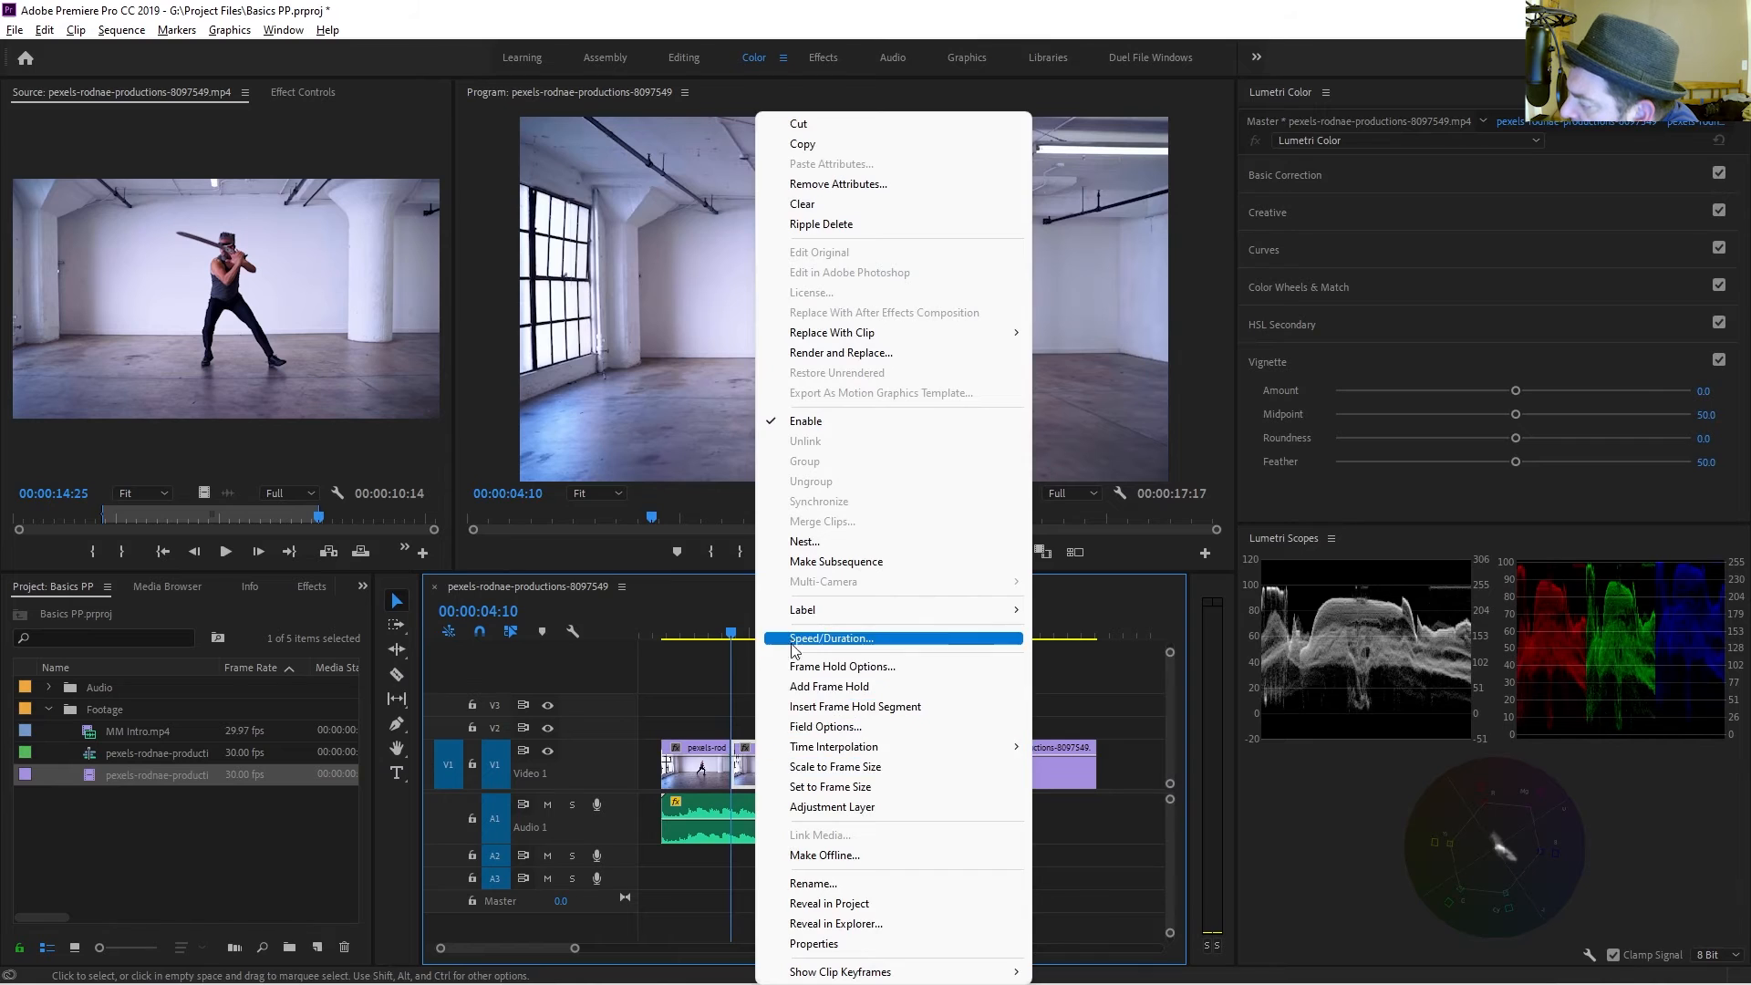
{"action": "left_click", "coordinate": [821, 637]}
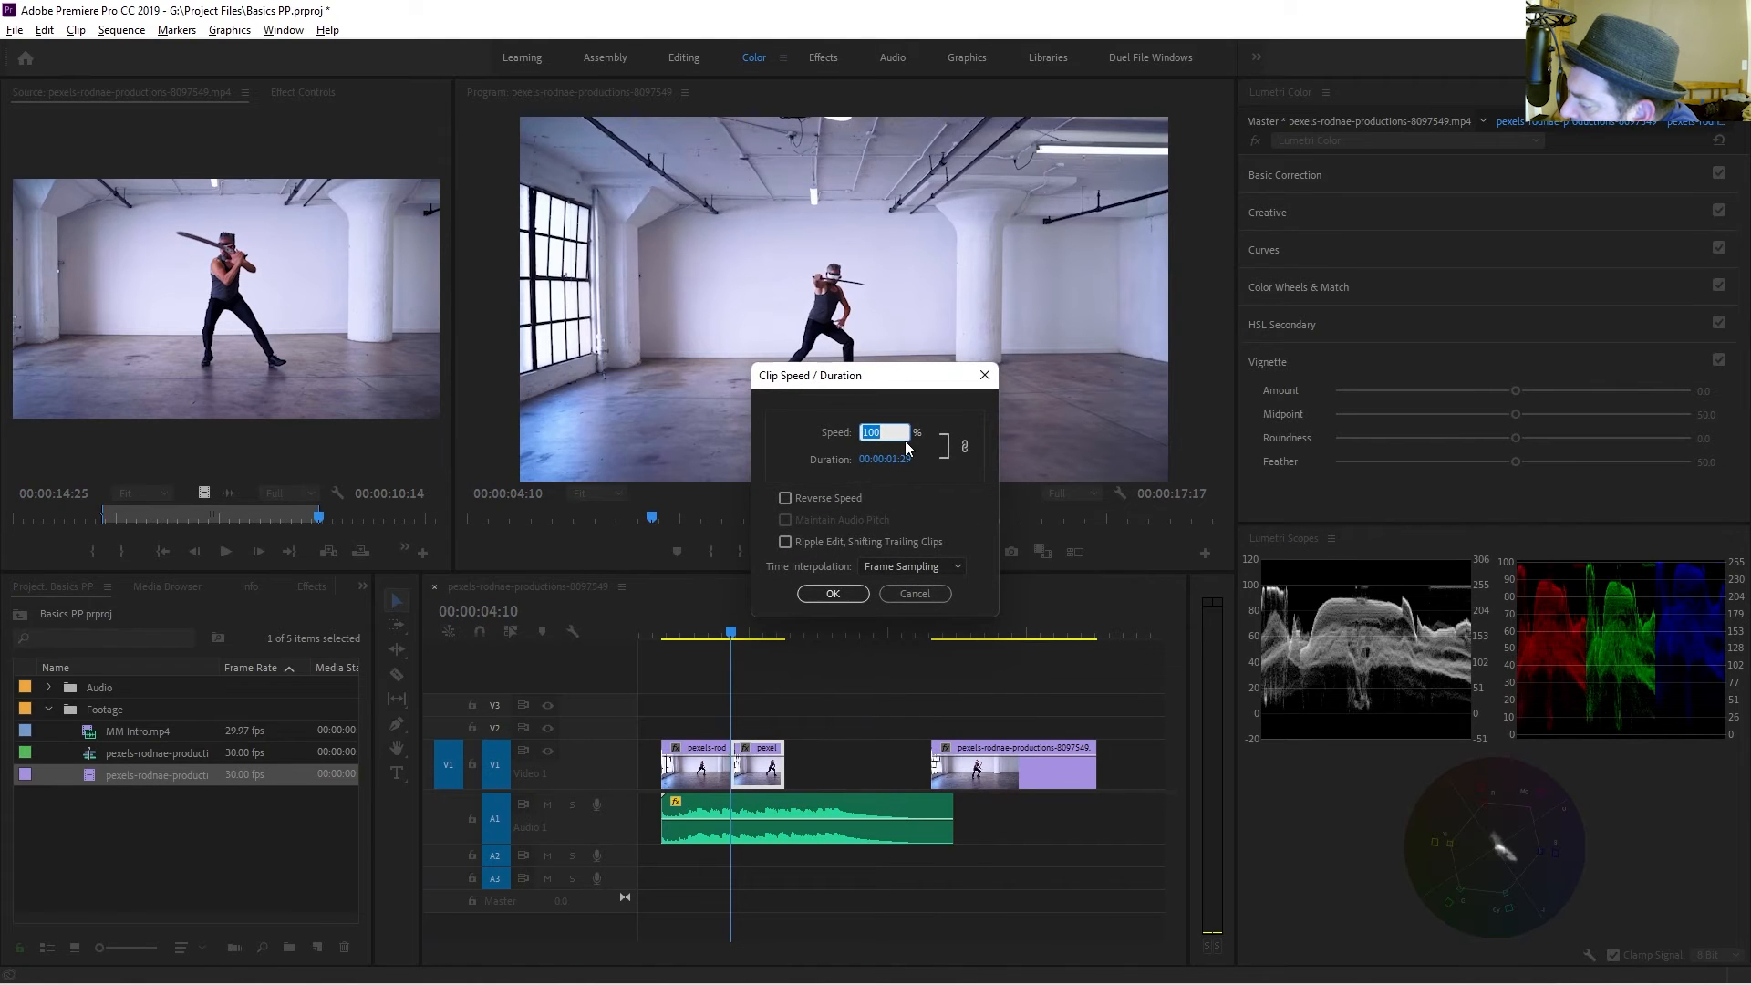
{"action": "type", "text": "70"}
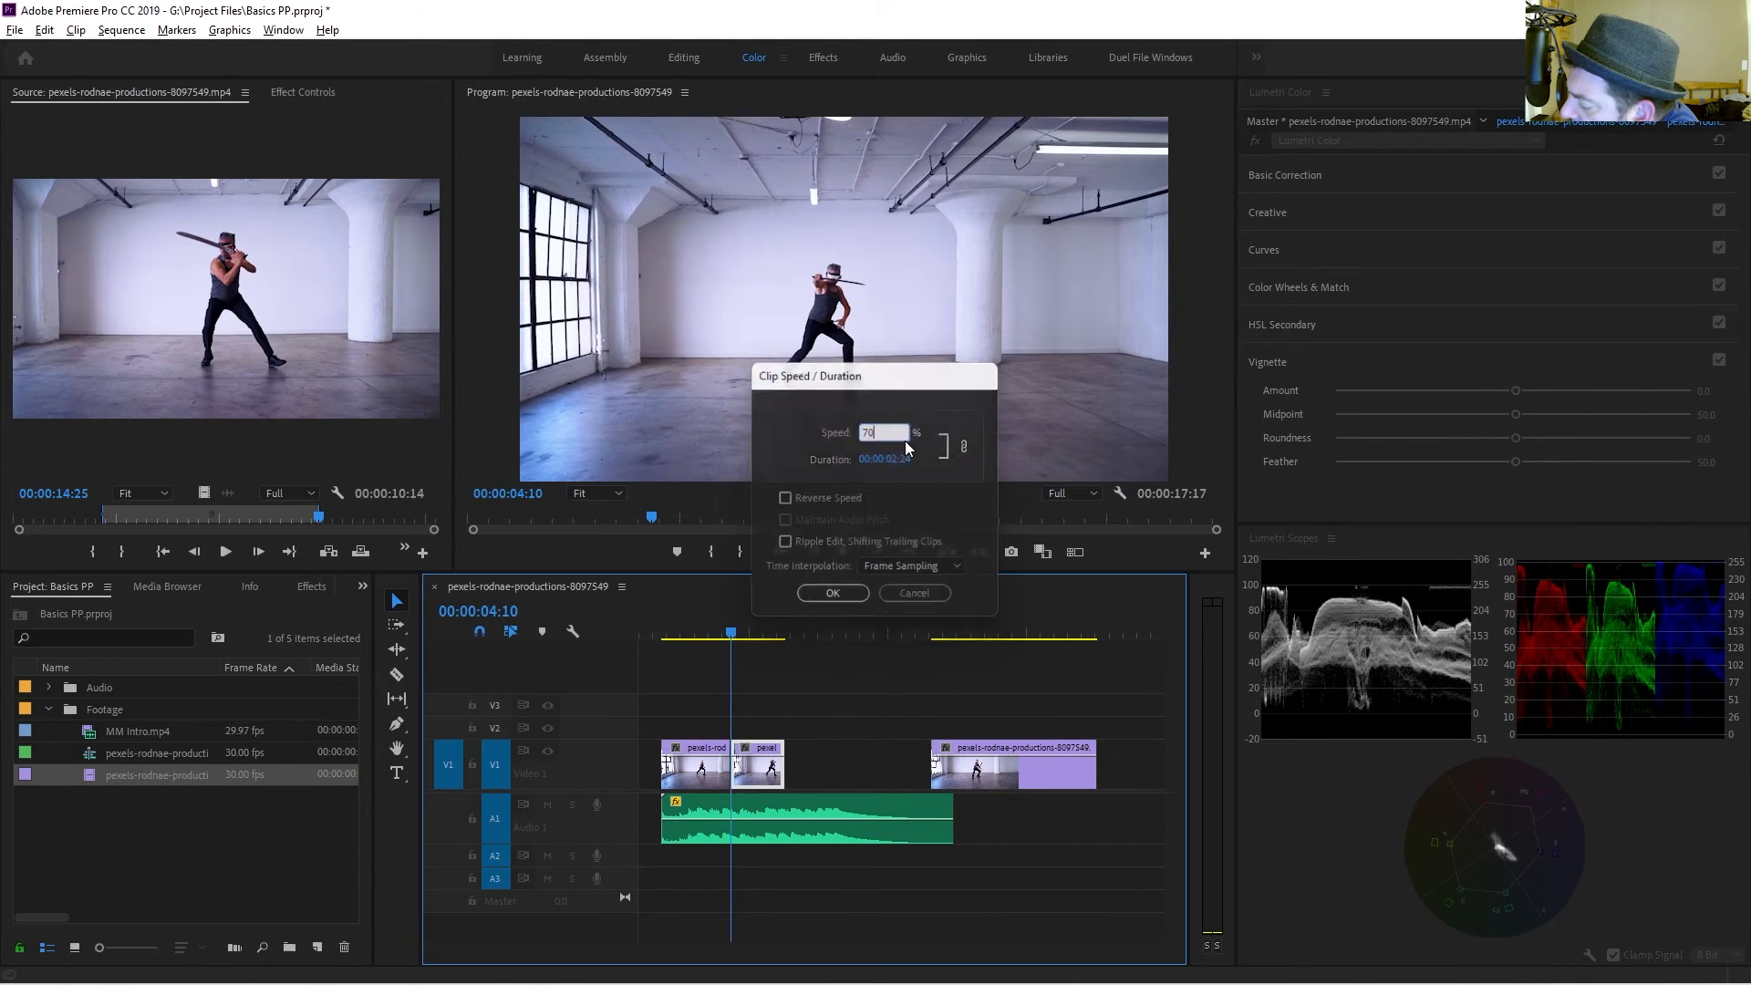
{"action": "key", "text": "Return"}
{"action": "left_click_drag", "start_coordinate": [969, 775], "coordinate": [844, 776]}
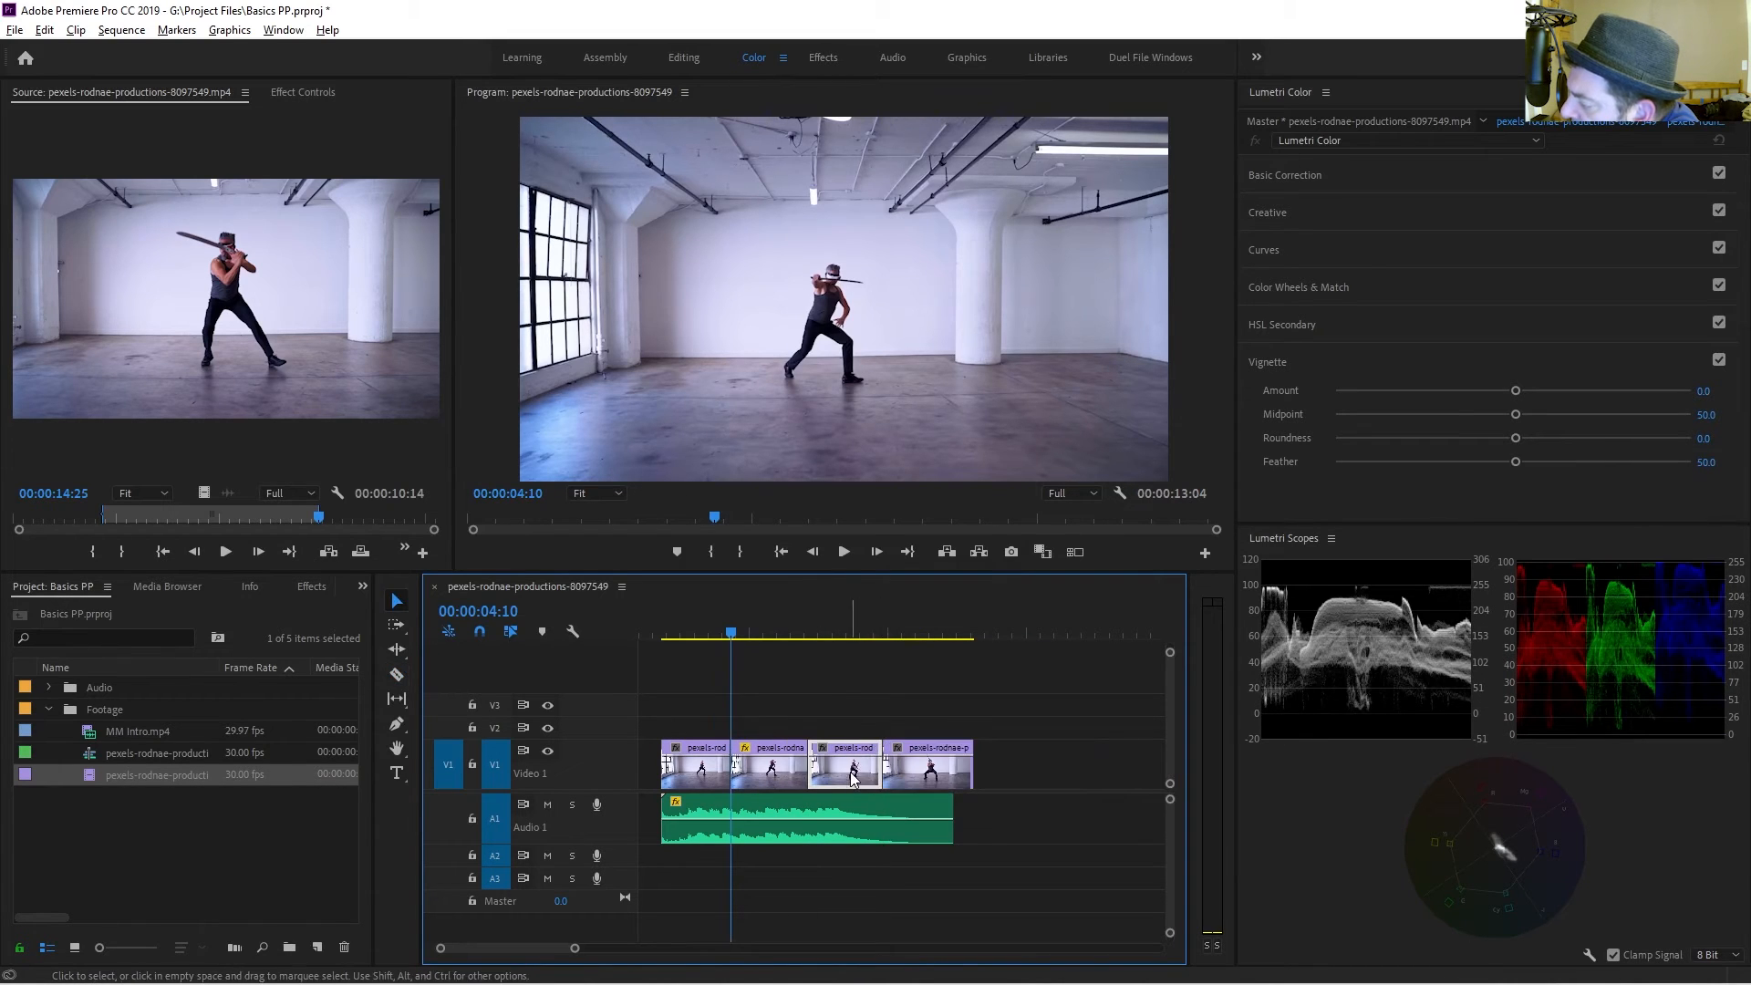
Set the third segment's speed to 250% and close the gap before the final segment.
{"action": "right_click", "coordinate": [858, 772]}
{"action": "left_click", "coordinate": [890, 638]}
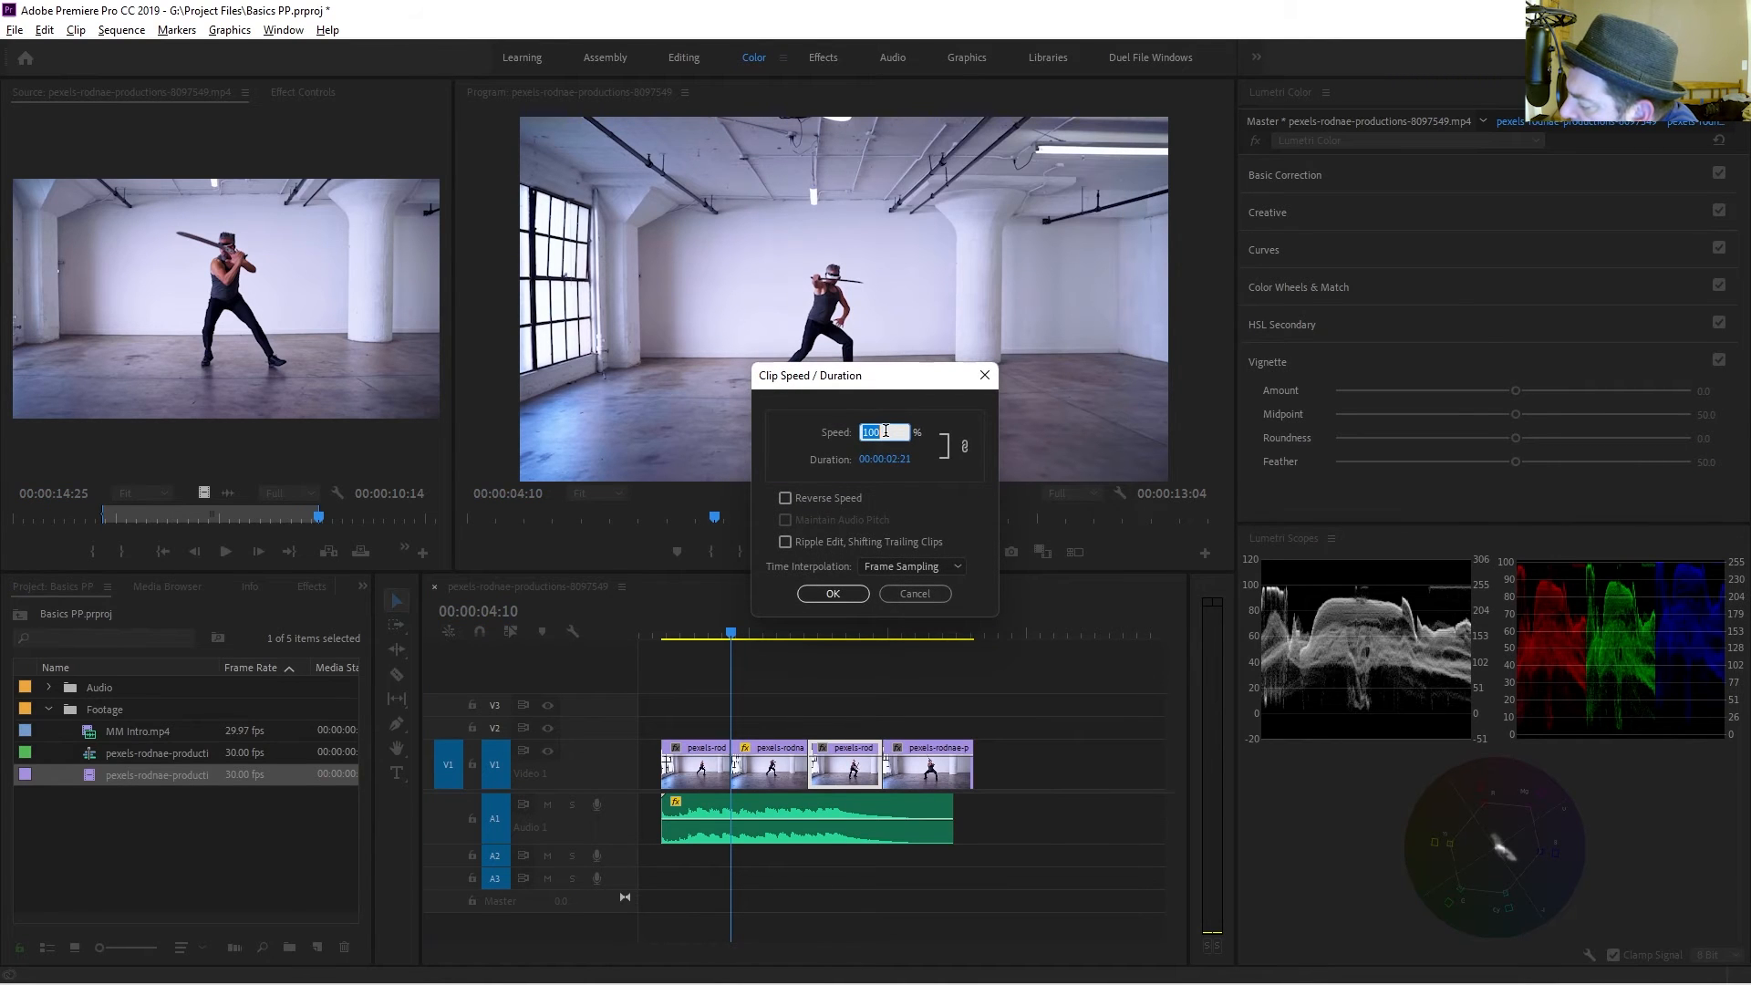
{"action": "type", "text": "250"}
{"action": "key", "text": "Return"}
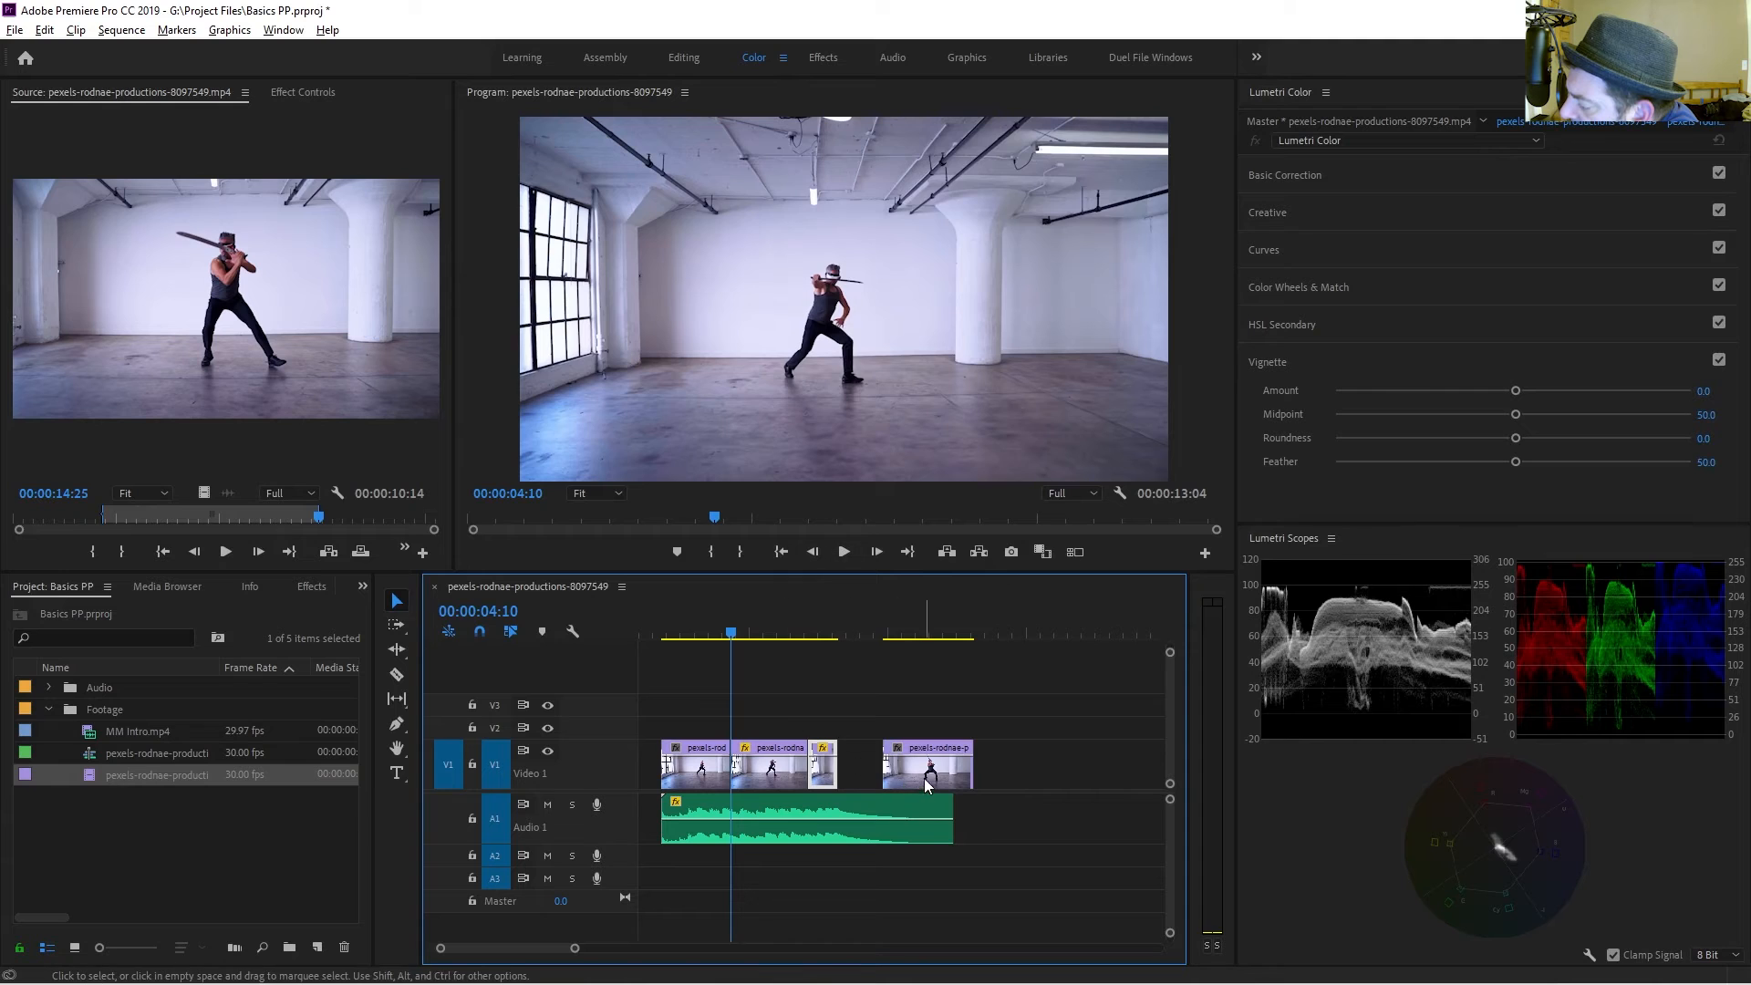
{"action": "left_click_drag", "start_coordinate": [927, 777], "coordinate": [883, 781]}
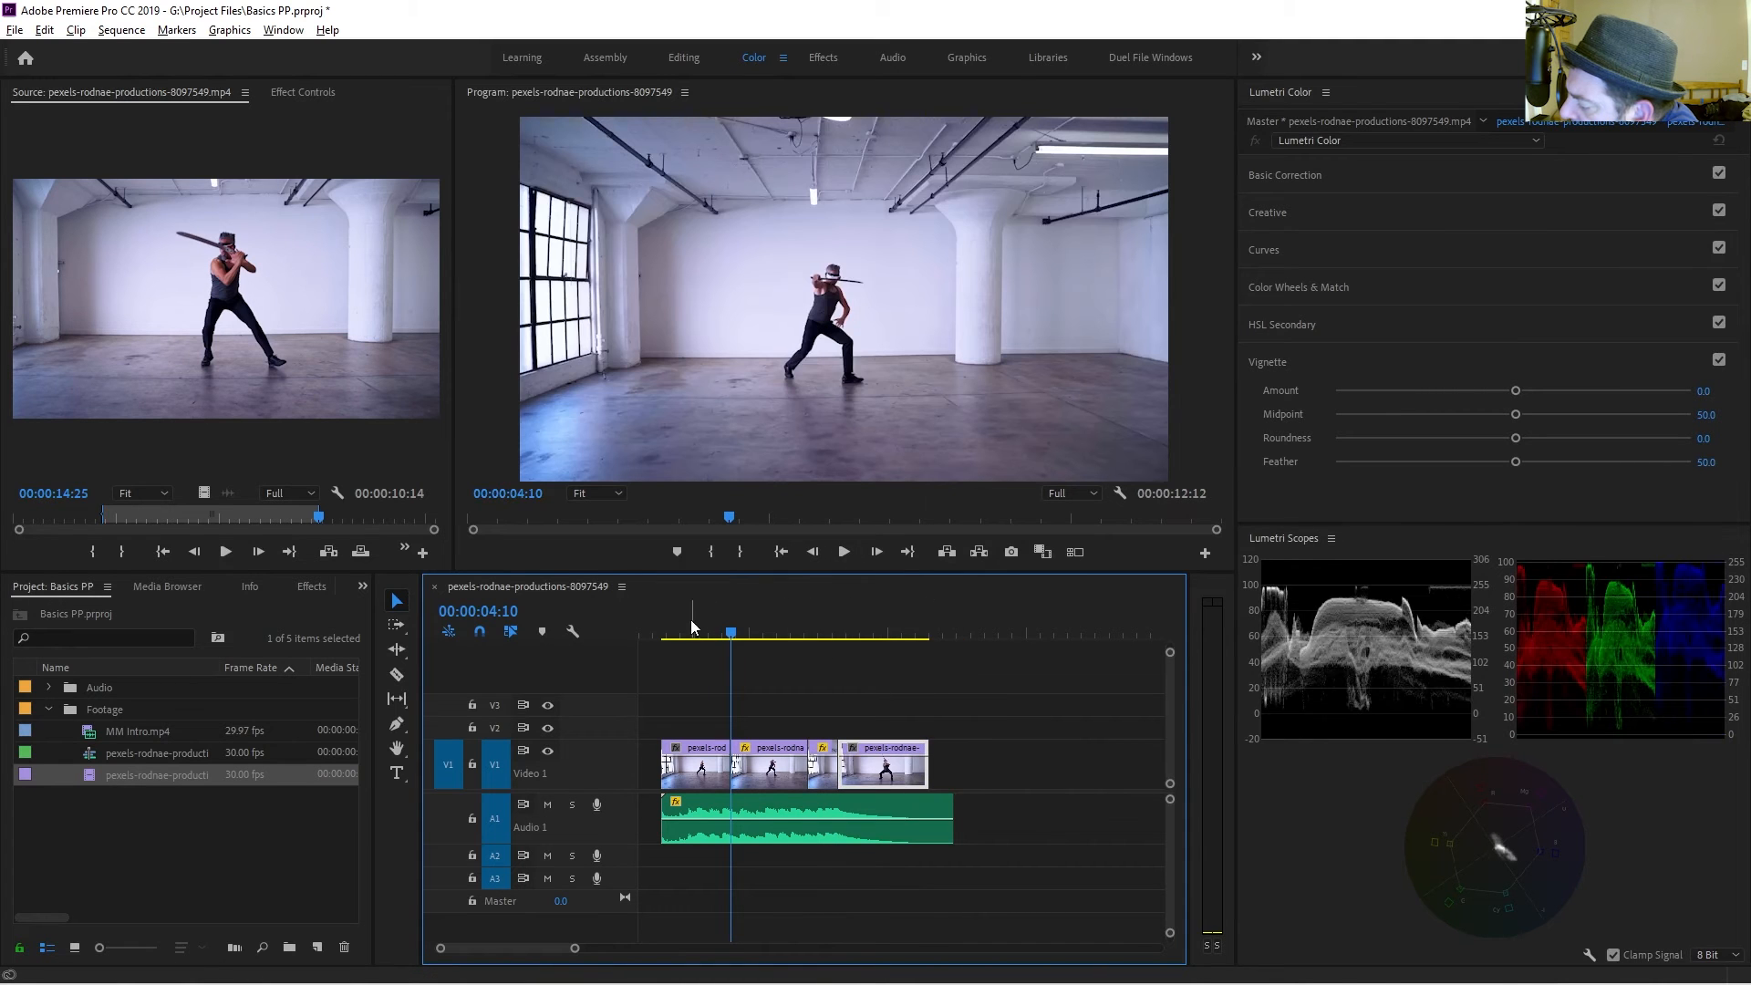
At the sequence start, add a new text layer reading "Sword Master Man" over the video.
{"action": "left_click_drag", "start_coordinate": [696, 630], "coordinate": [665, 629]}
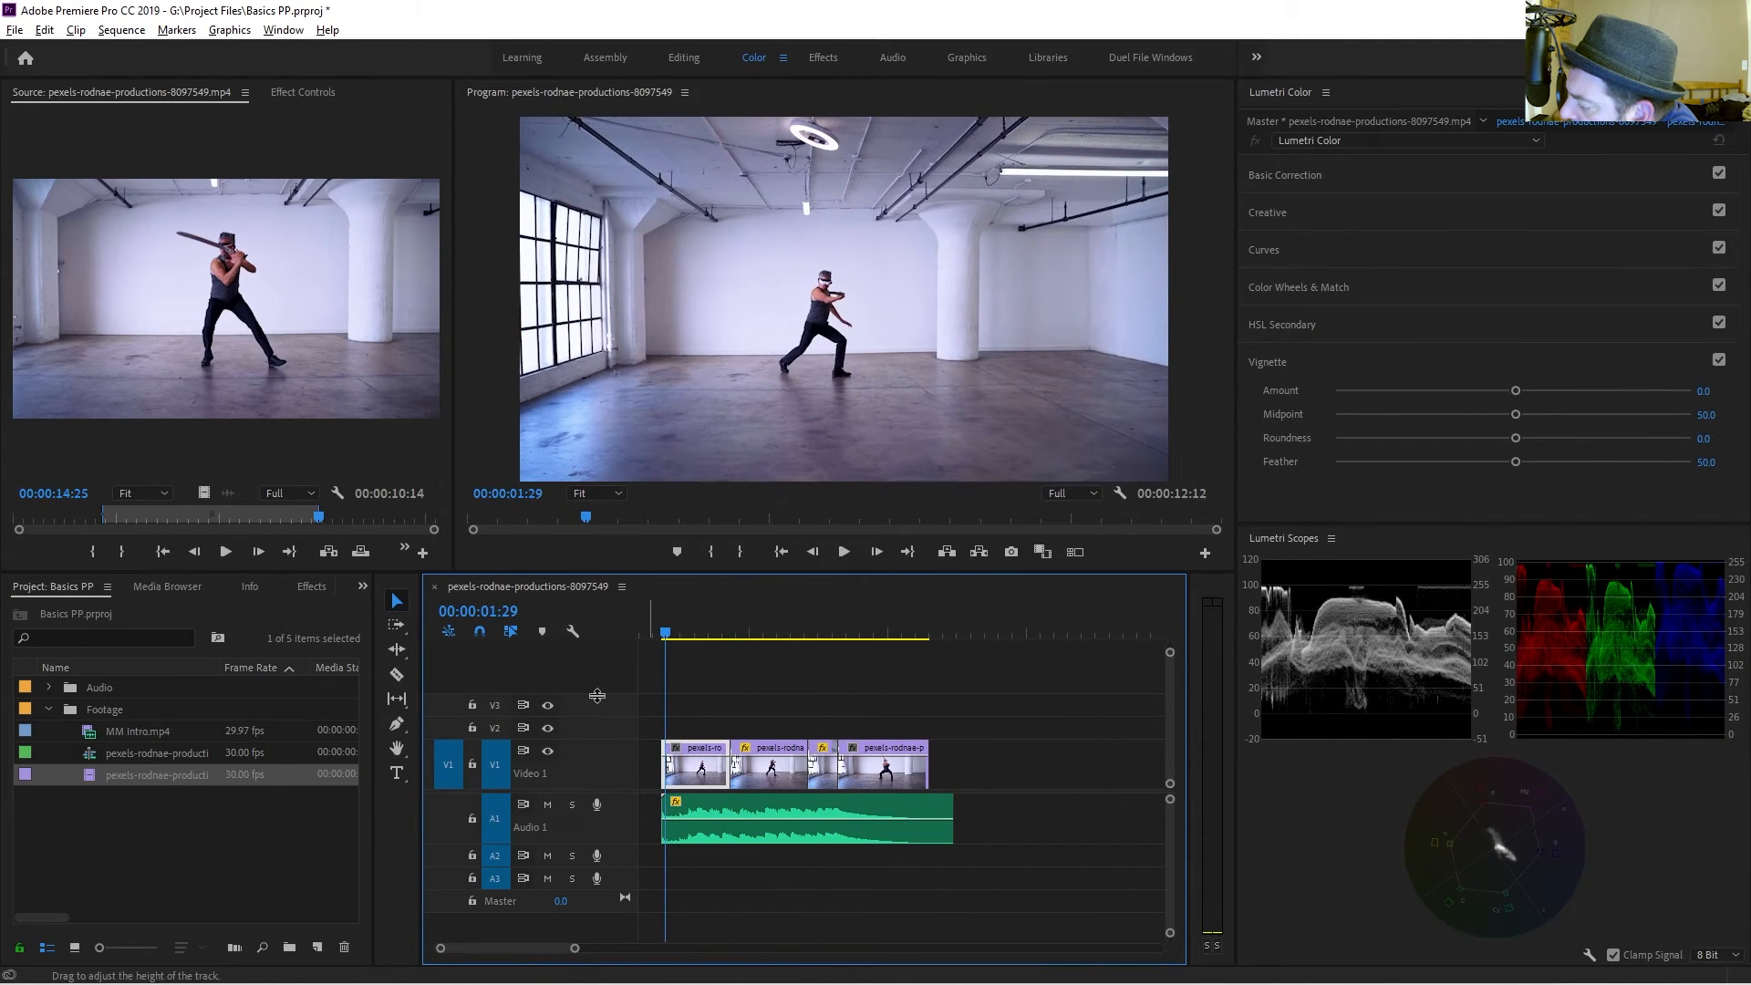
{"action": "left_click", "coordinate": [662, 631]}
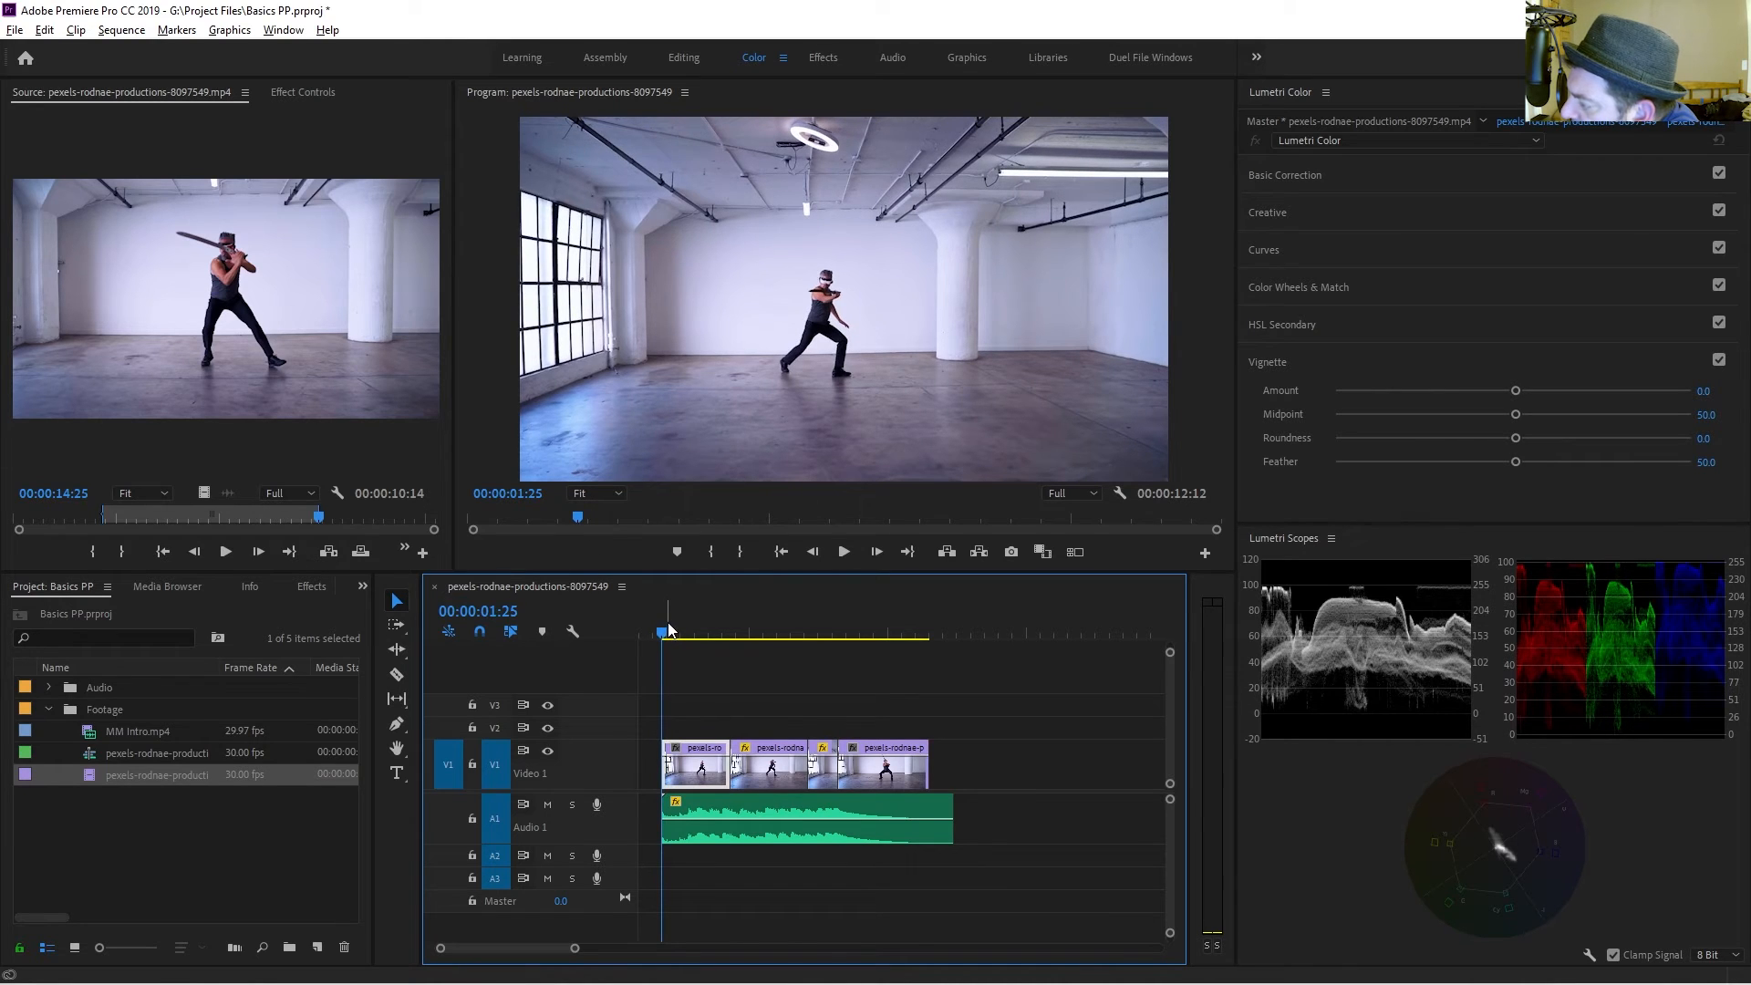
{"action": "key", "text": "ctrl+t"}
{"action": "left_click_drag", "start_coordinate": [1093, 297], "coordinate": [924, 238]}
{"action": "double_click", "coordinate": [922, 239]}
{"action": "type", "text": "Sowr"}
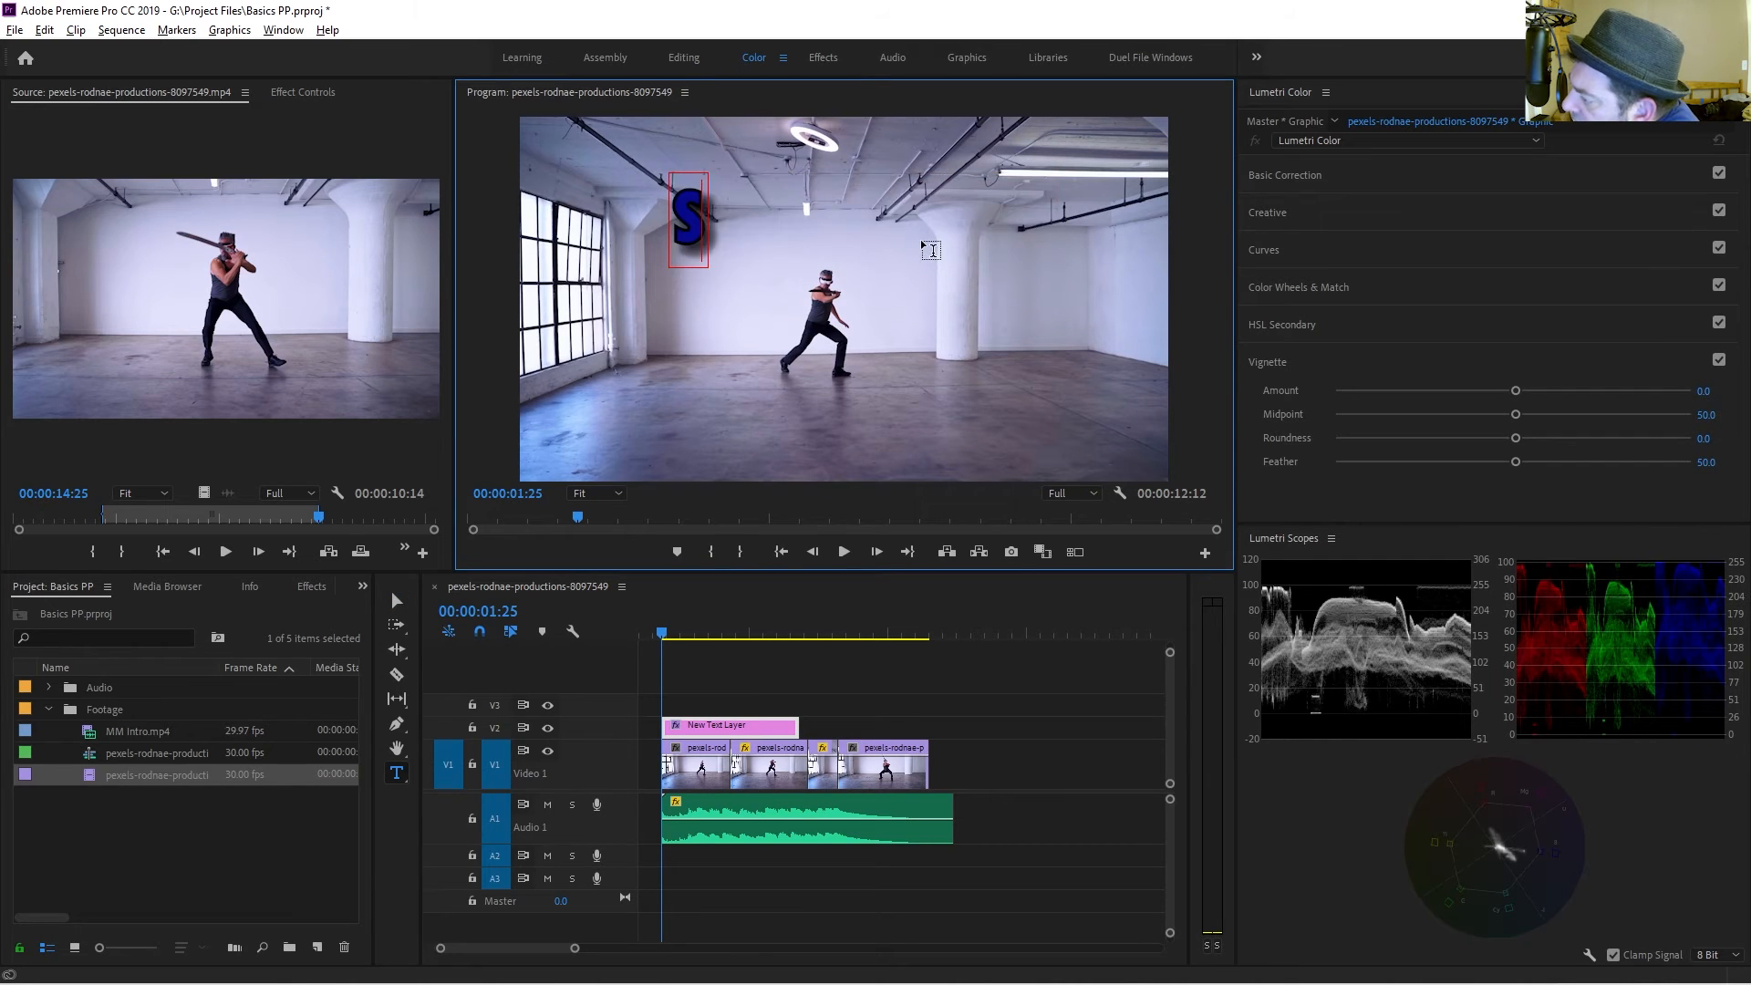
{"action": "key", "text": "BackSpace"}
{"action": "key", "text": "BackSpace"}
{"action": "key", "text": "BackSpace"}
{"action": "type", "text": "w"}
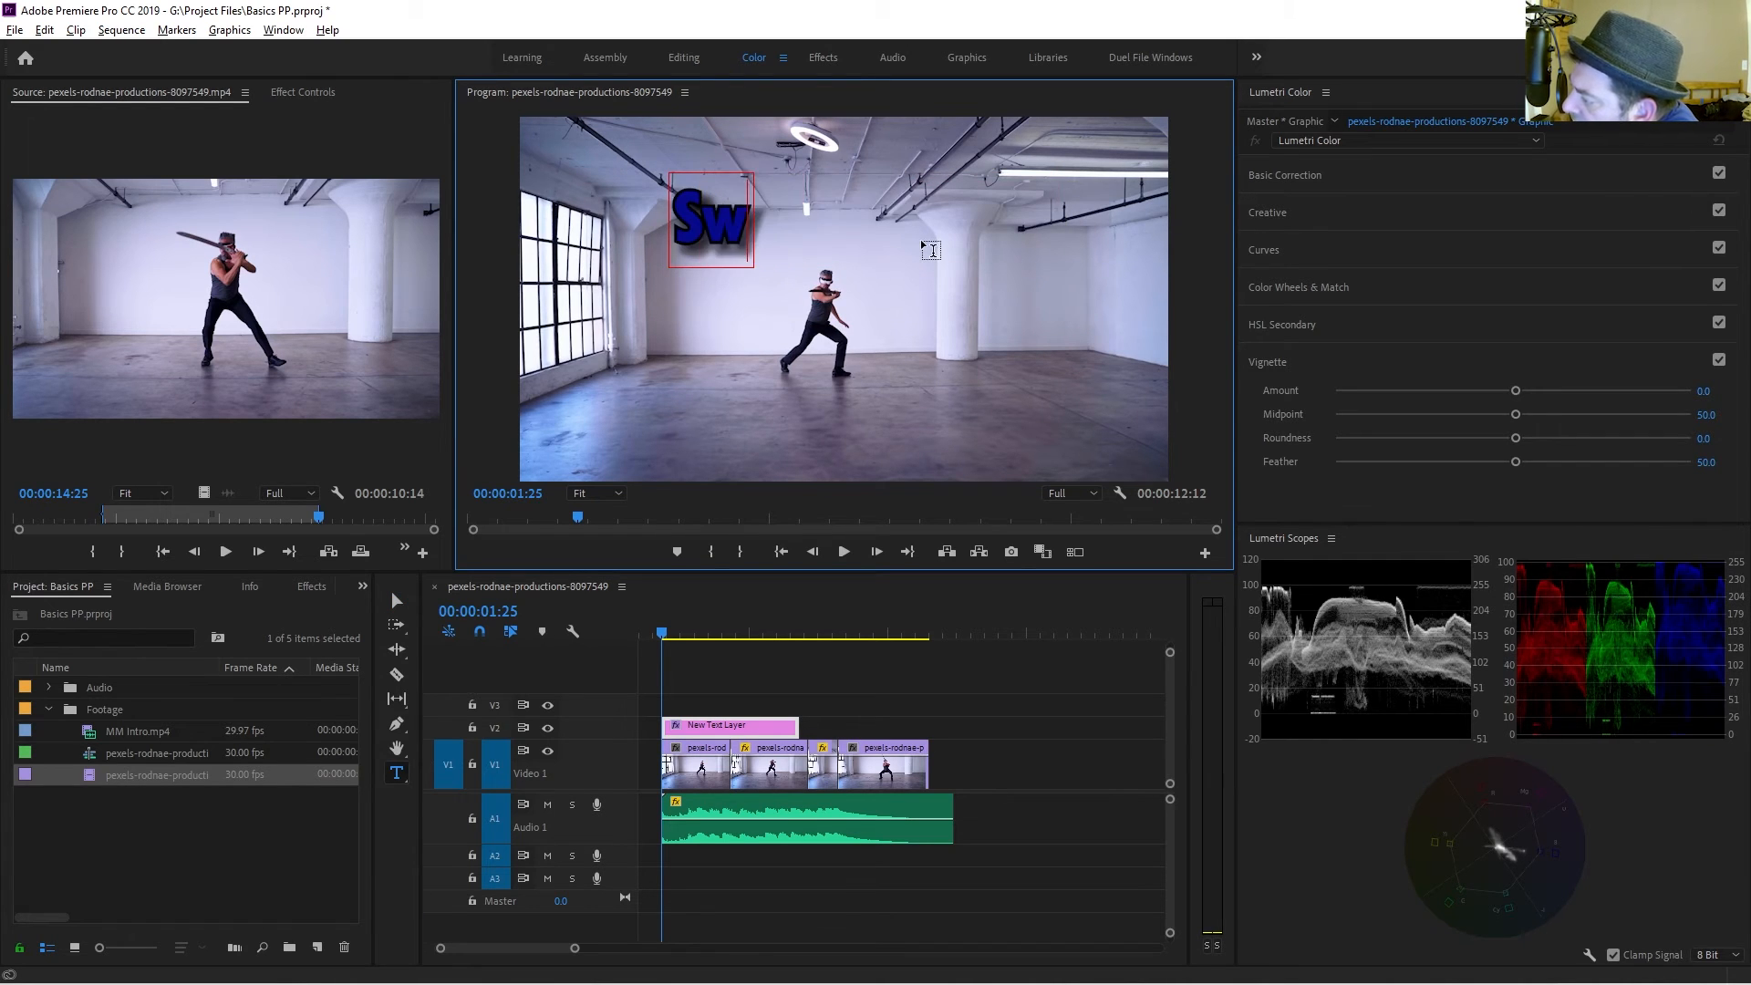
{"action": "type", "text": "ord Mast"}
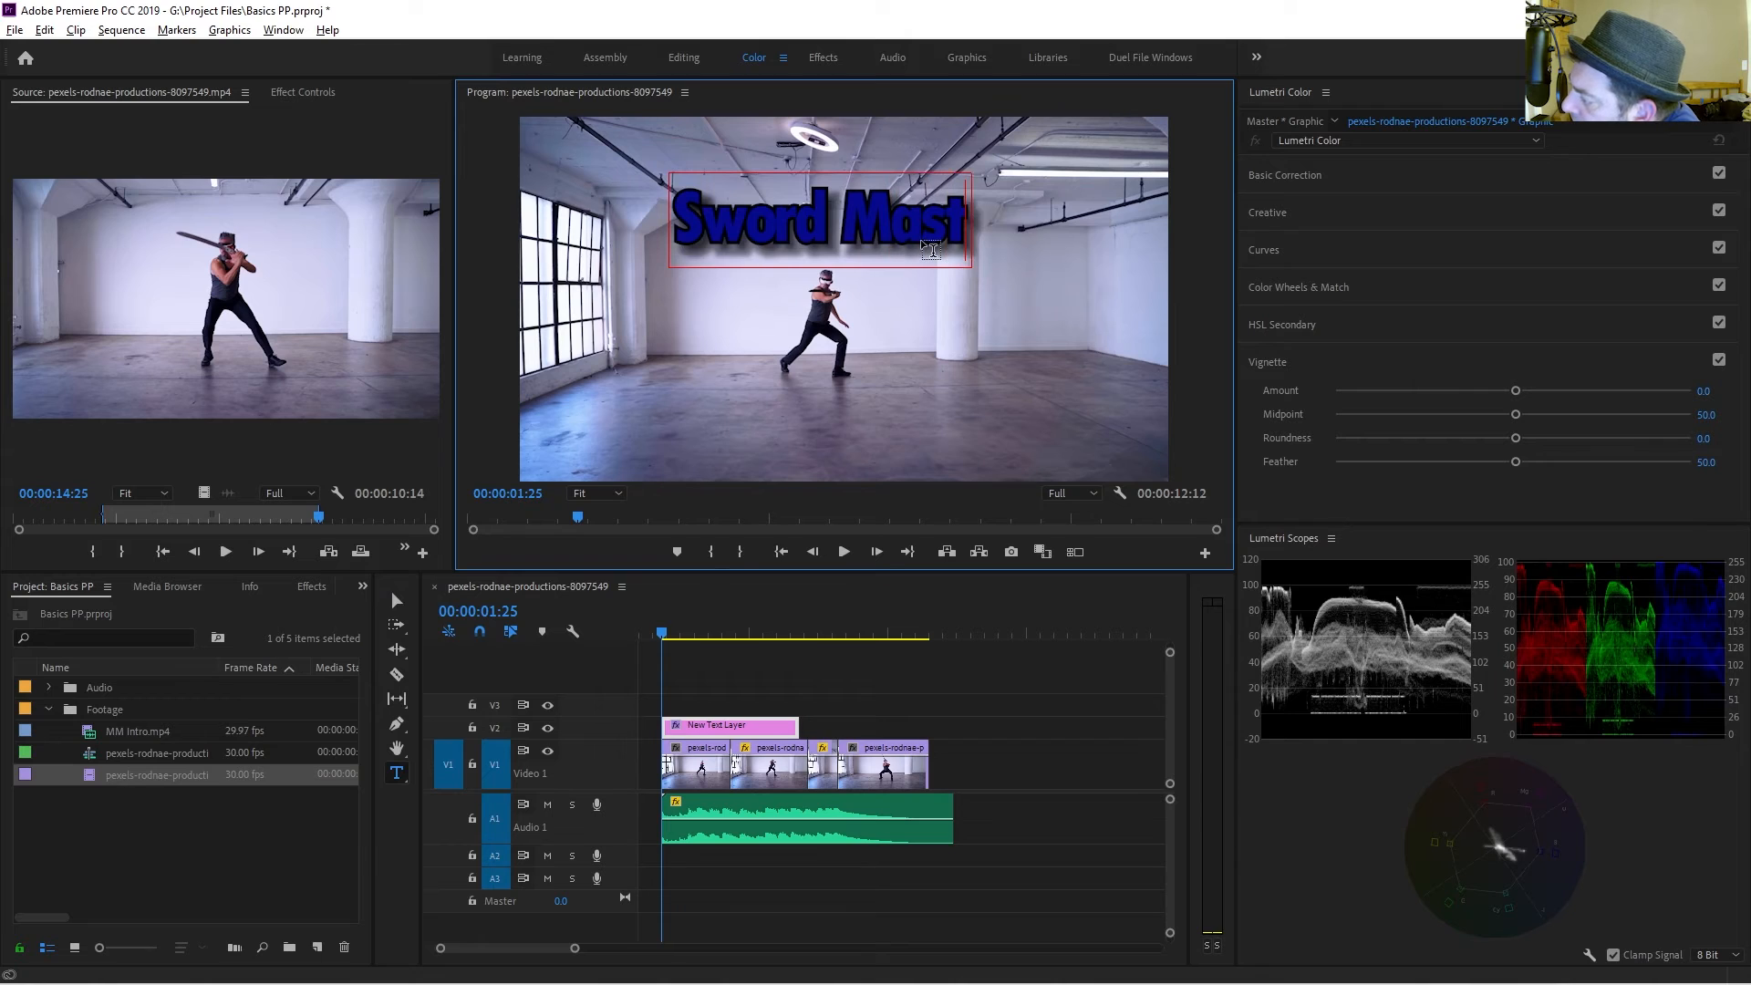
{"action": "type", "text": "er Man"}
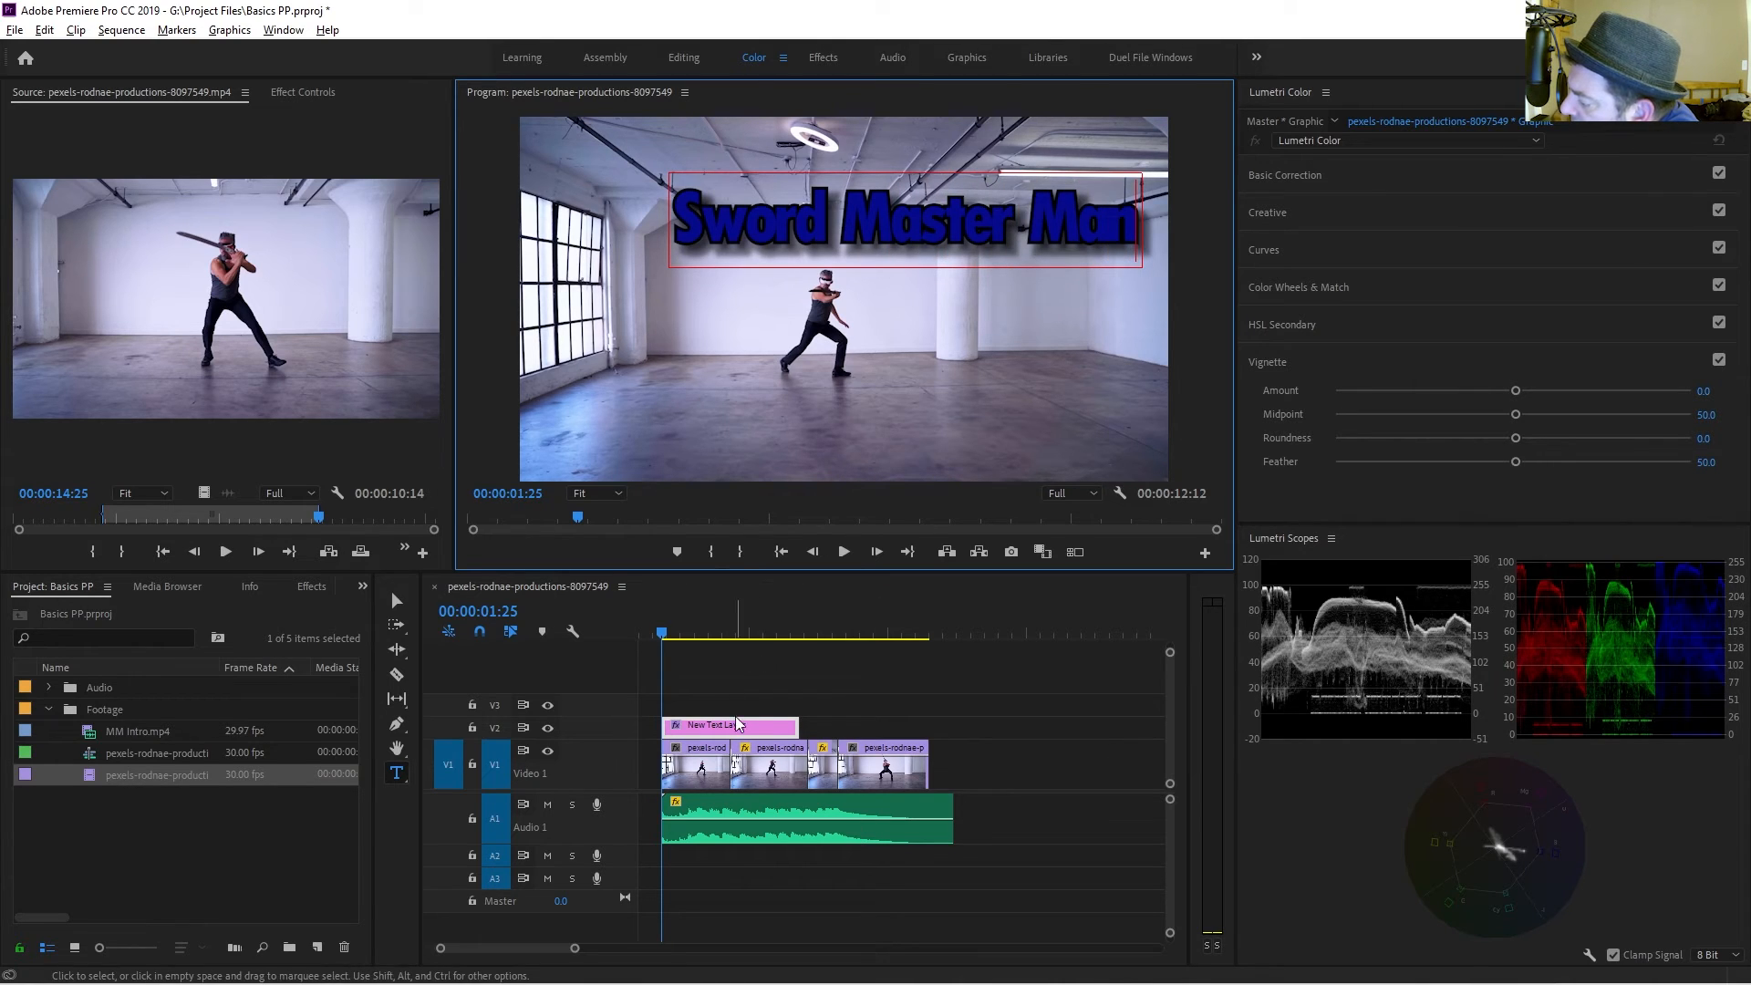
Lengthen the title clip and add default cross dissolve transitions to its end and start.
{"action": "left_click_drag", "start_coordinate": [799, 727], "coordinate": [910, 730]}
{"action": "right_click", "coordinate": [911, 729]}
{"action": "left_click", "coordinate": [933, 852]}
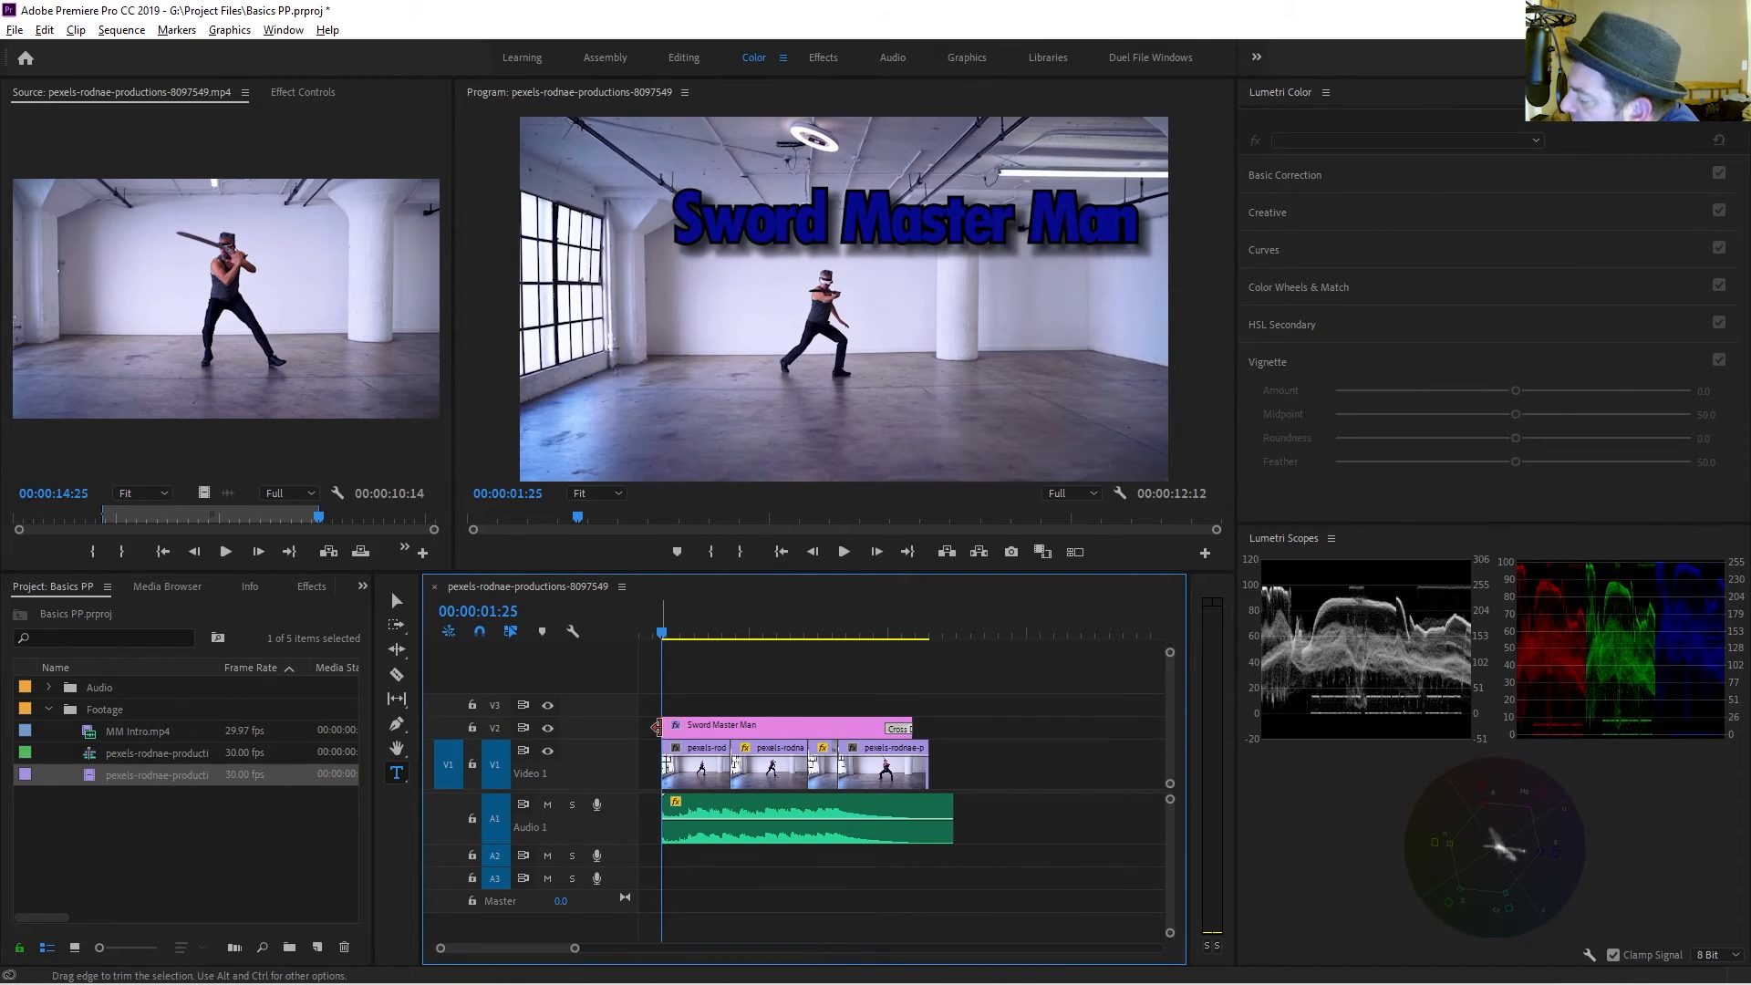
{"action": "right_click", "coordinate": [656, 727]}
{"action": "left_click", "coordinate": [730, 852]}
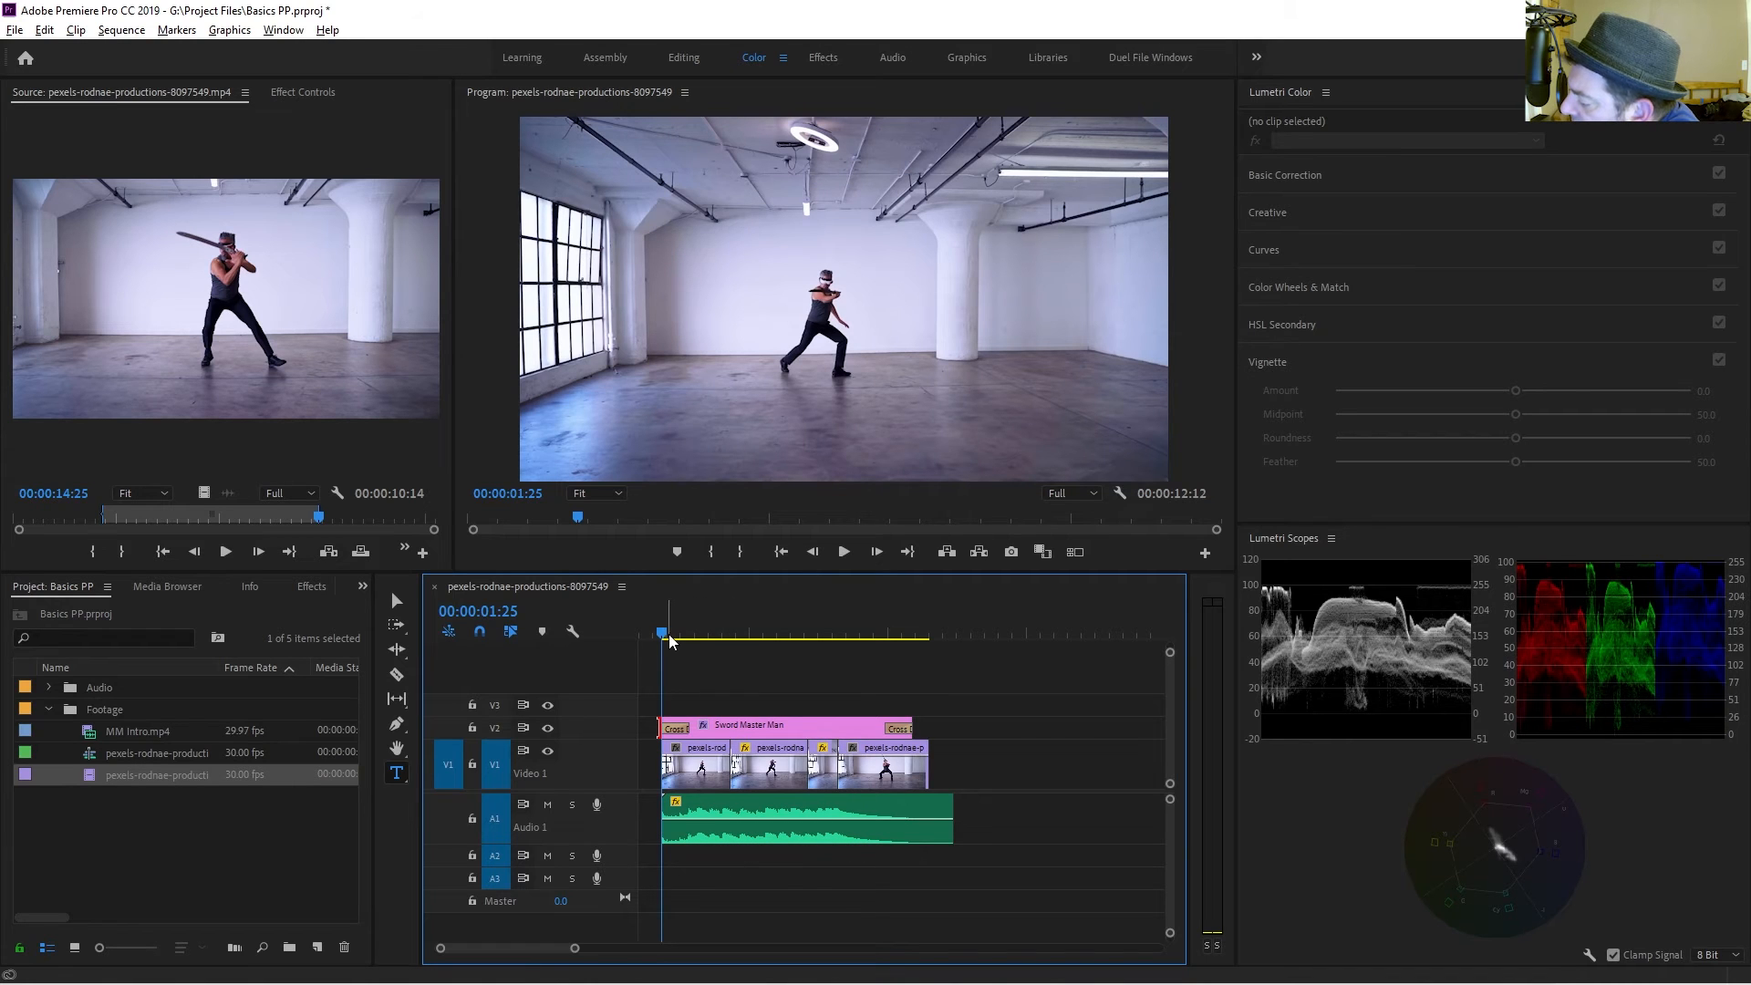
Select all clips and move them to the start of the sequence.
{"action": "left_click_drag", "start_coordinate": [987, 712], "coordinate": [670, 841]}
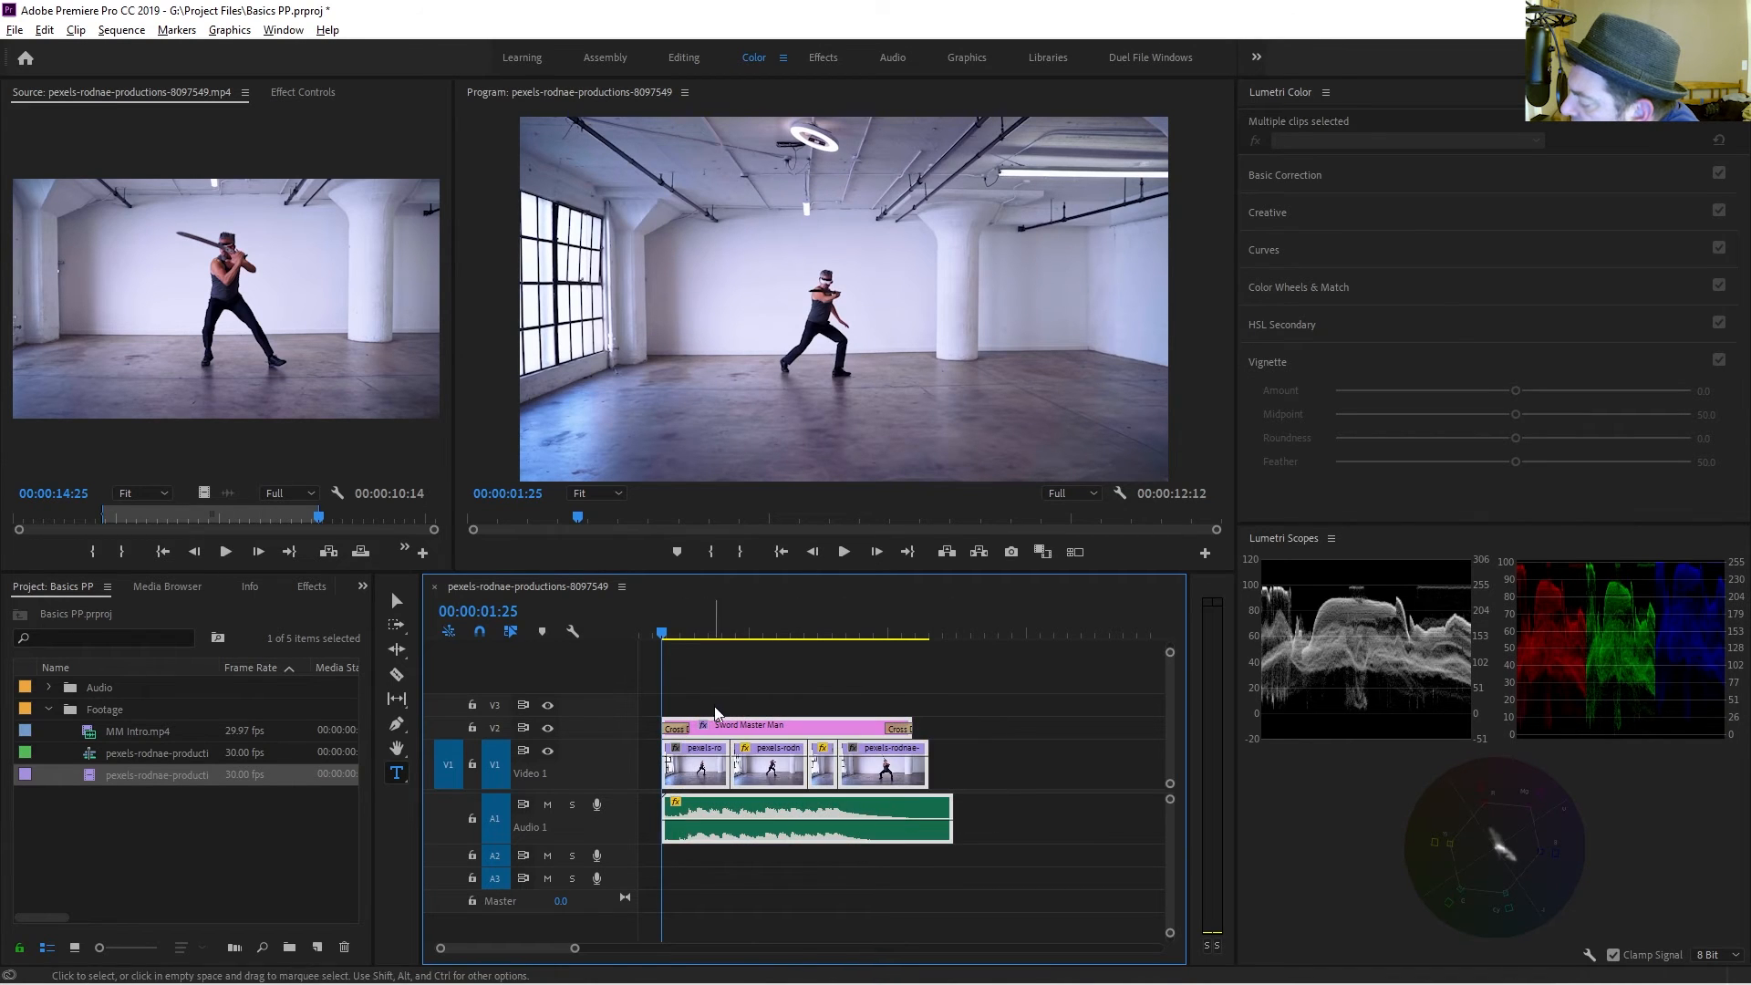
{"action": "left_click_drag", "start_coordinate": [706, 772], "coordinate": [660, 775]}
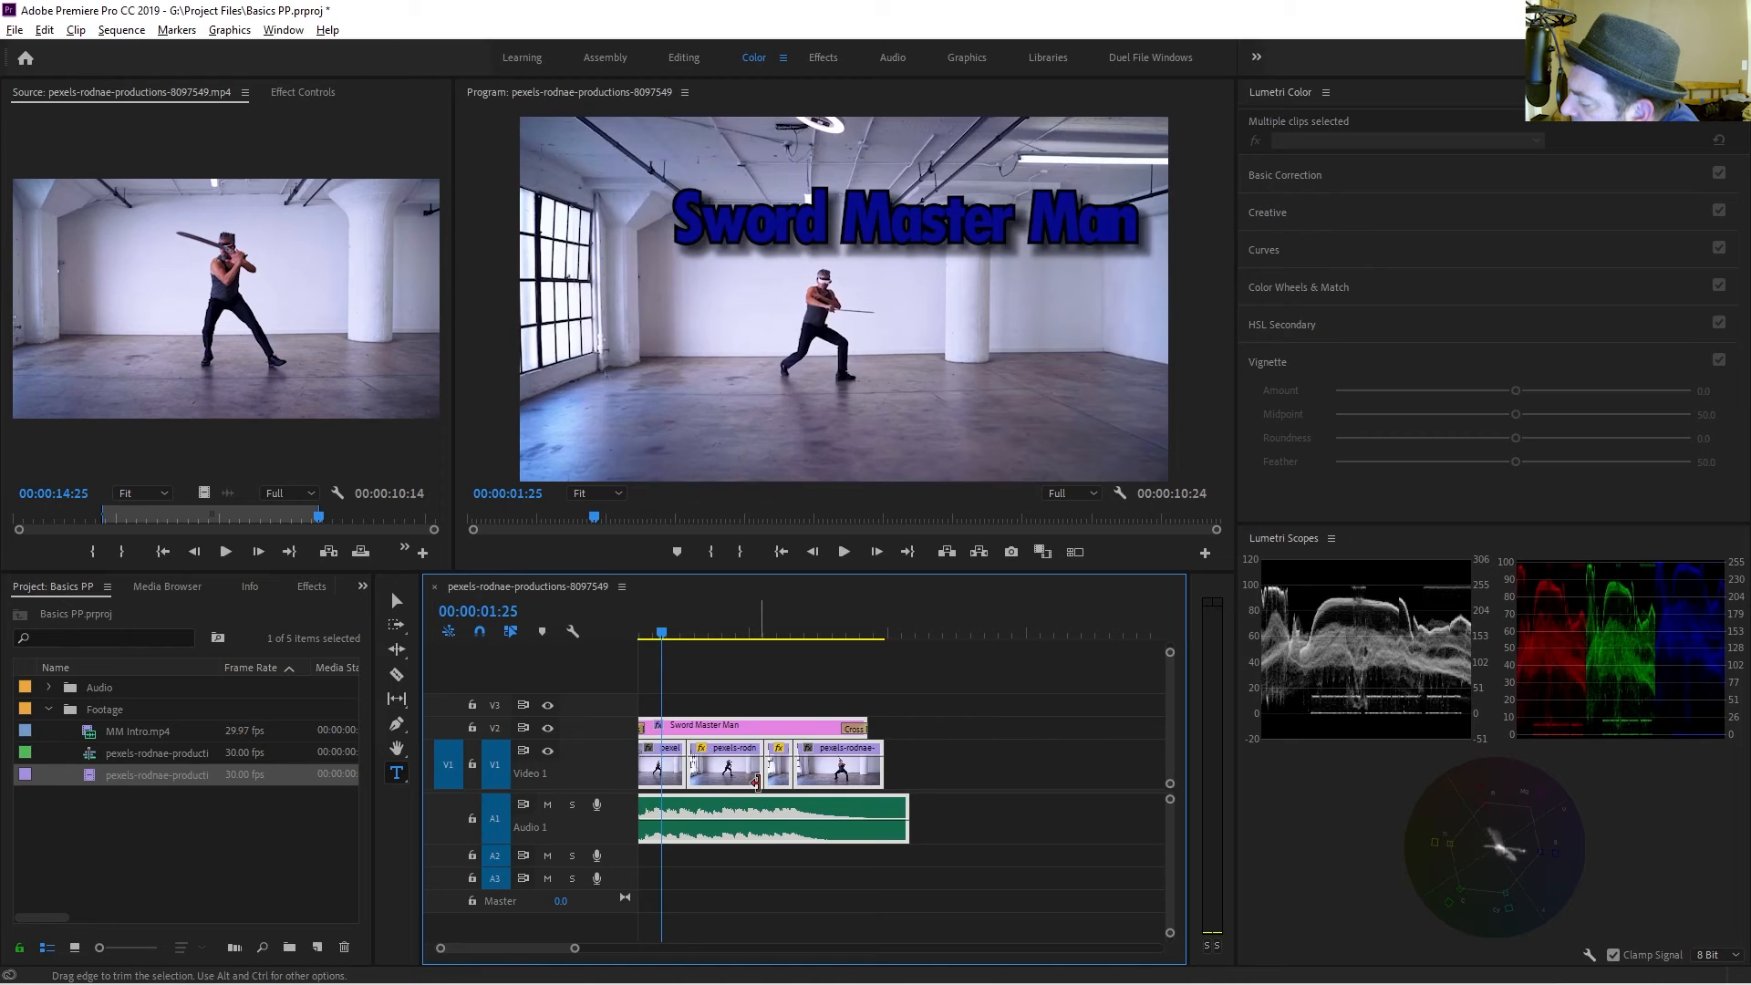
Mark an In/Out range around the selected clips.
{"action": "key", "text": "x"}
{"action": "scroll", "coordinate": [758, 784], "scroll_direction": "down", "scroll_amount": 1}
{"action": "key", "text": "minus"}
{"action": "key", "text": "minus"}
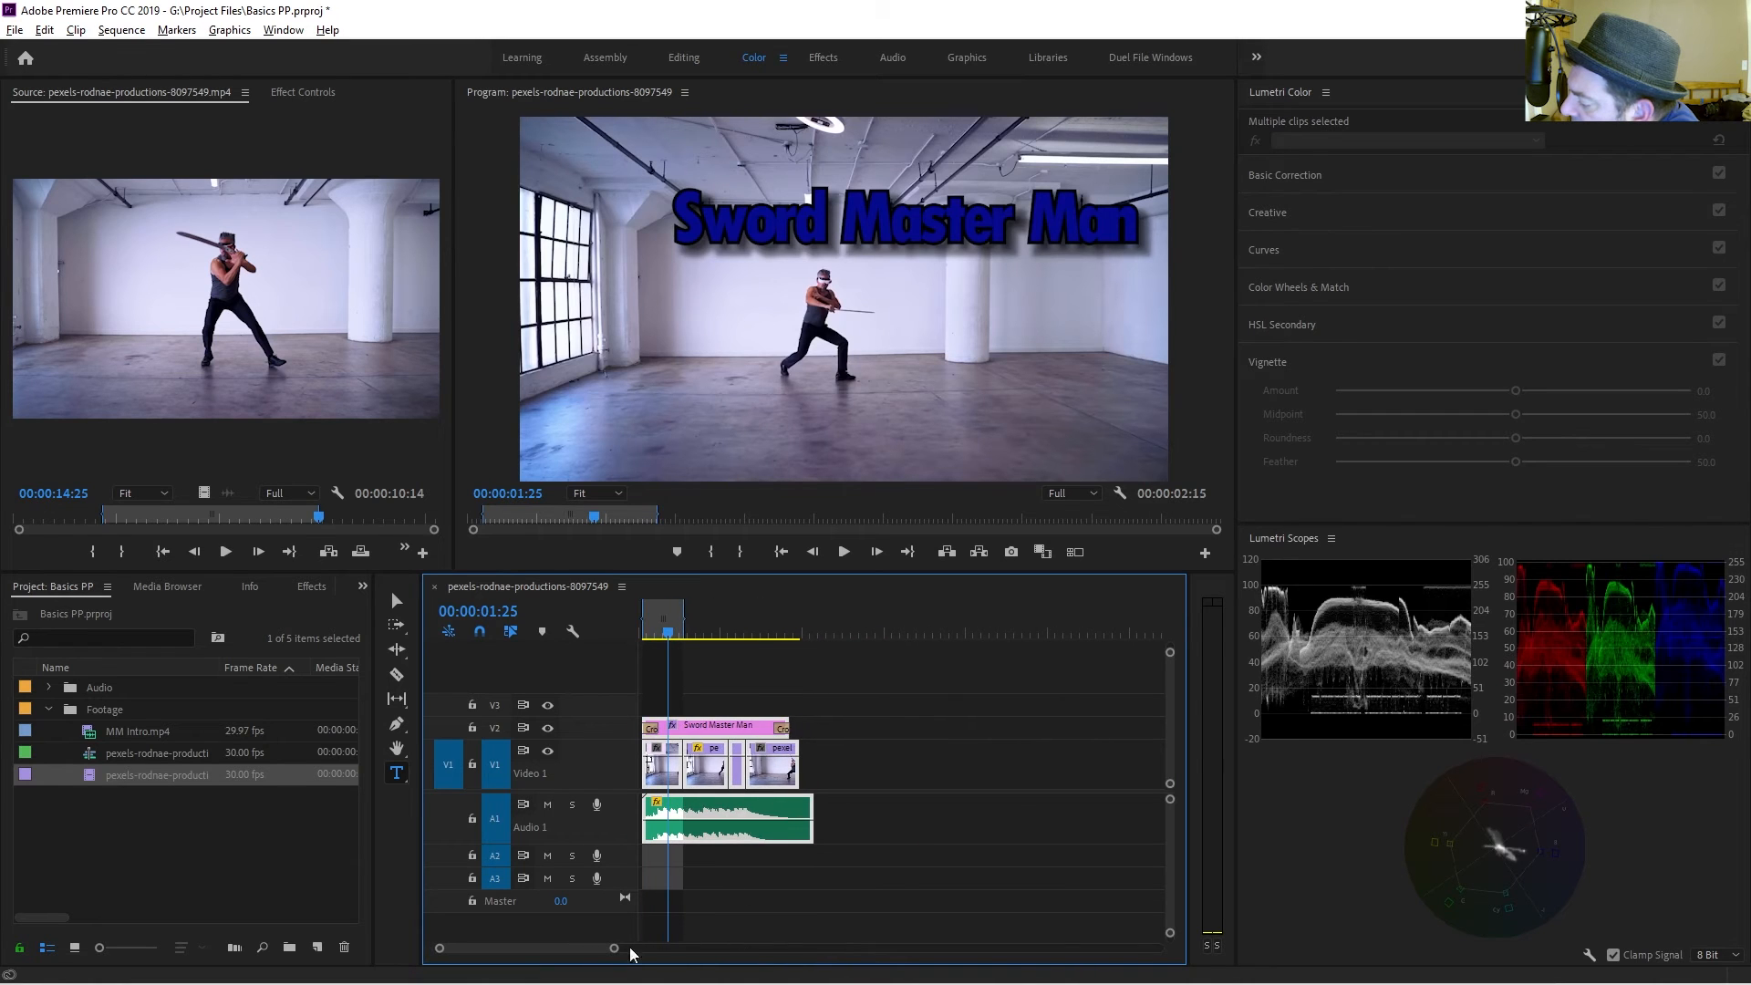
{"action": "key", "text": "equal"}
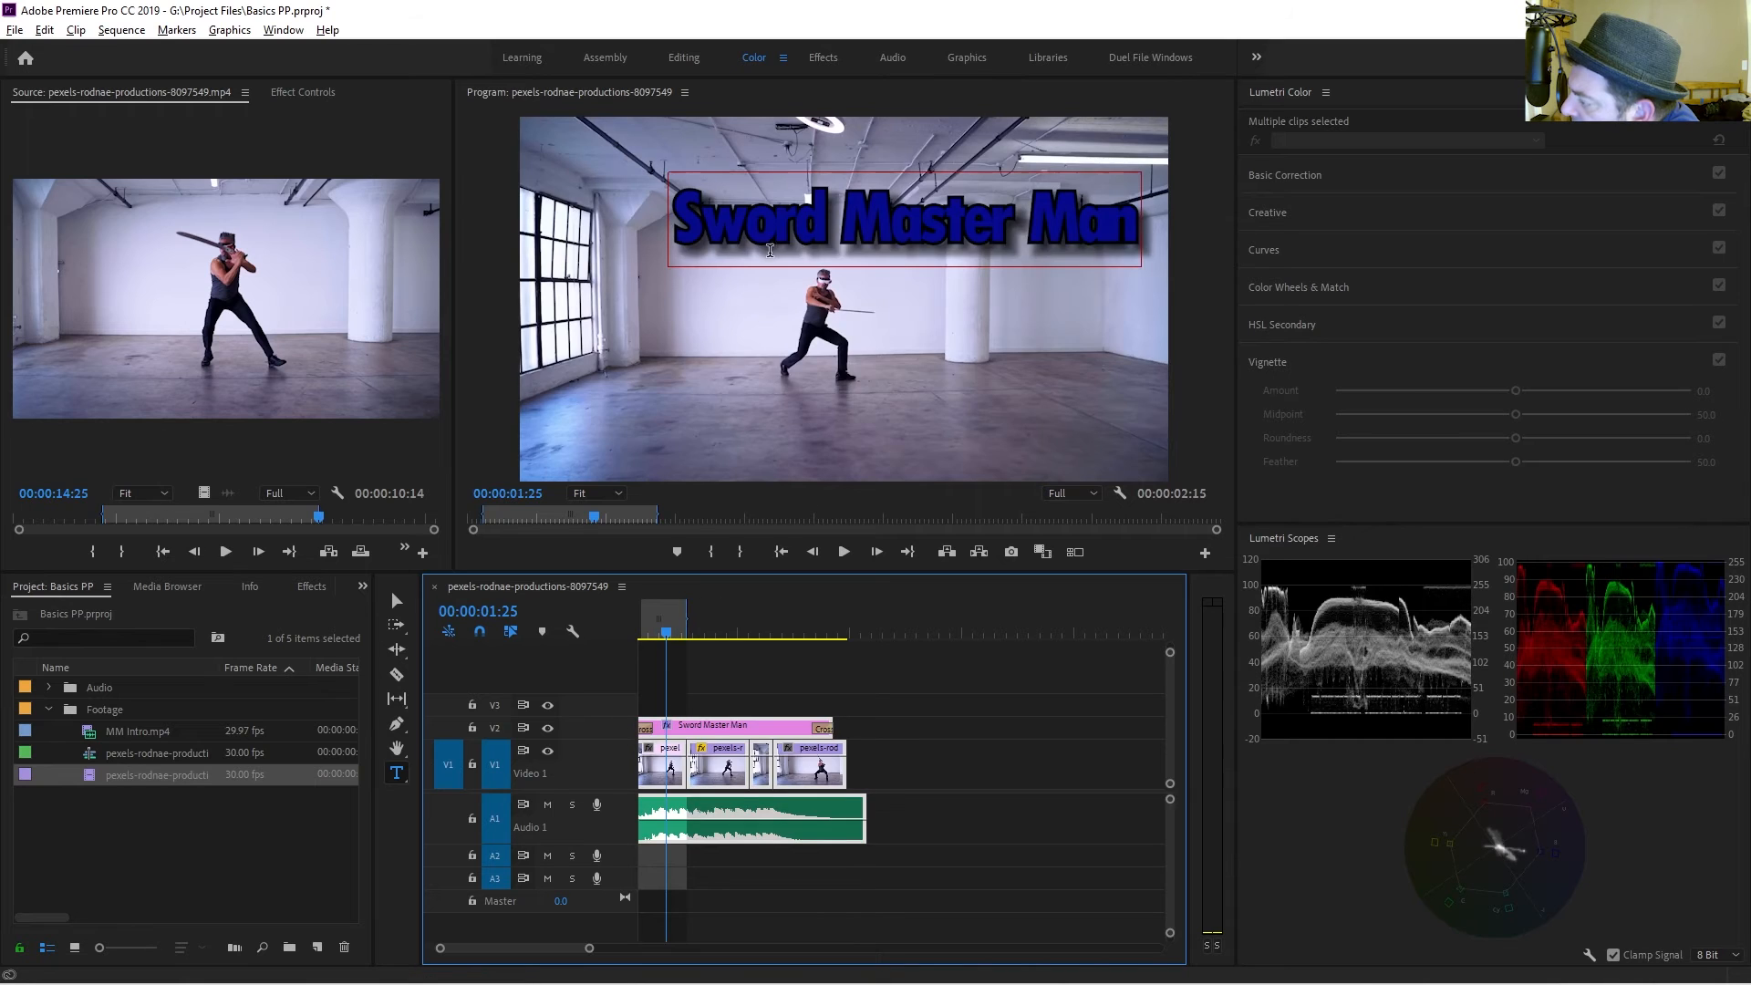
Move the Sword Master Man title further left in the frame.
{"action": "key", "text": "v"}
{"action": "left_click", "coordinate": [925, 235]}
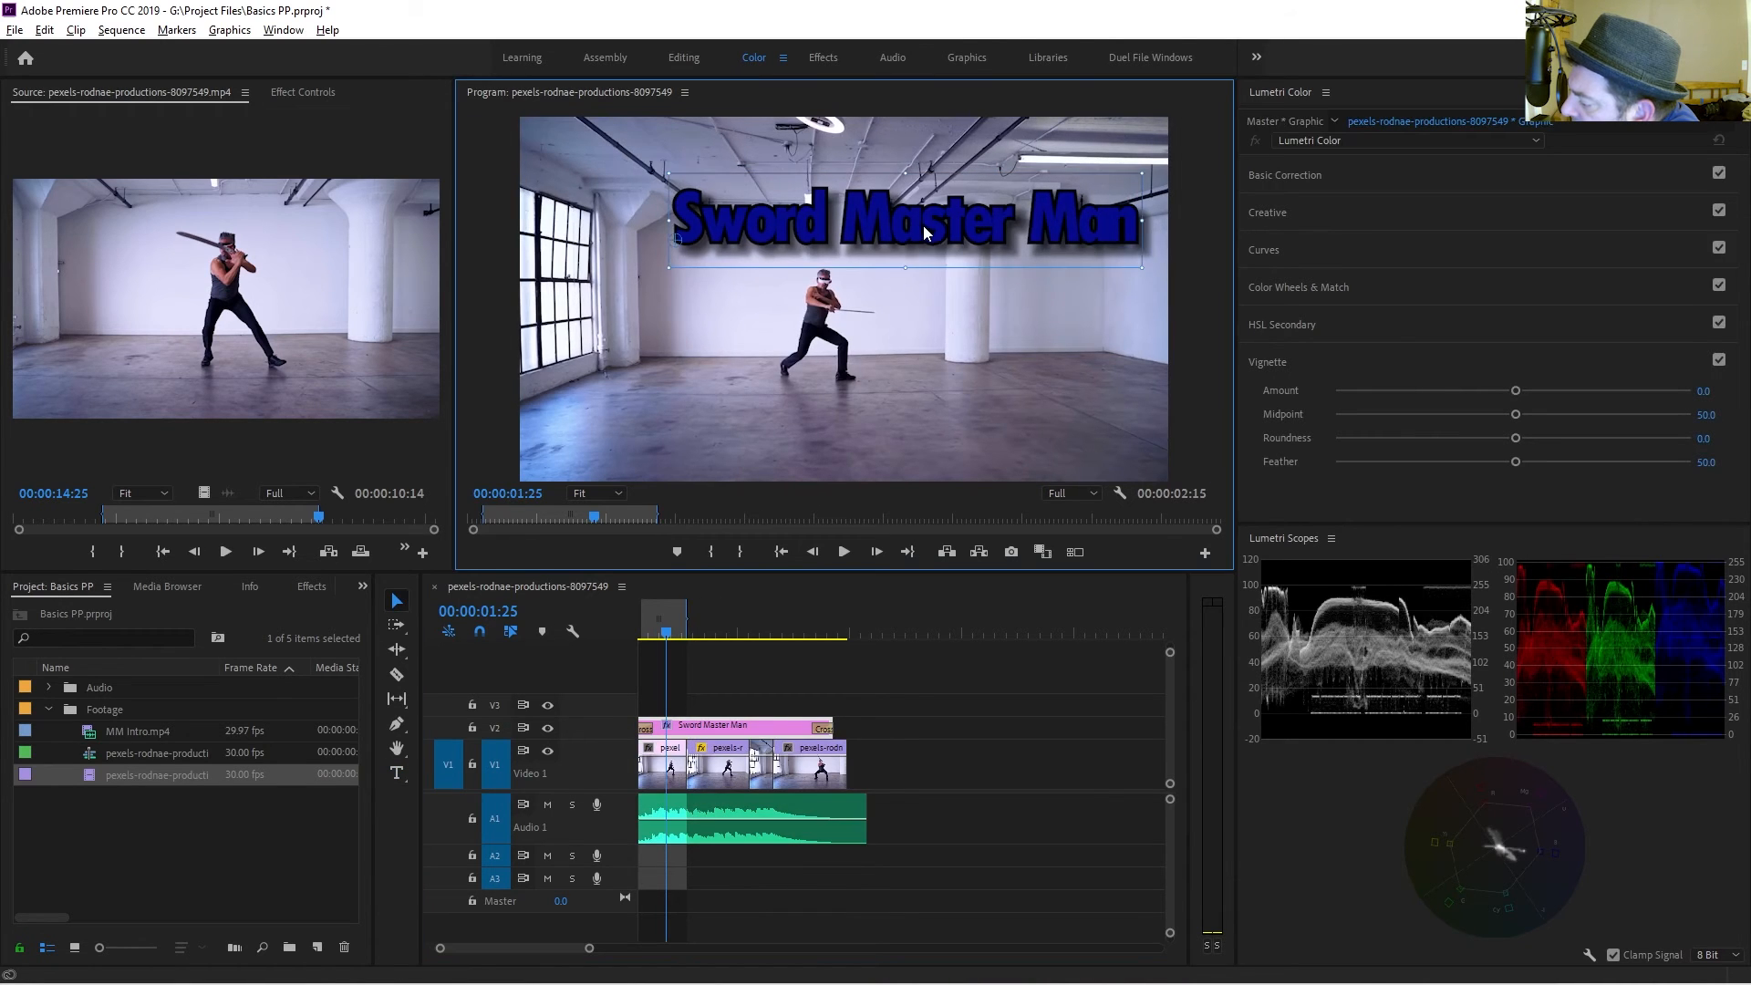
{"action": "left_click_drag", "start_coordinate": [949, 235], "coordinate": [885, 236]}
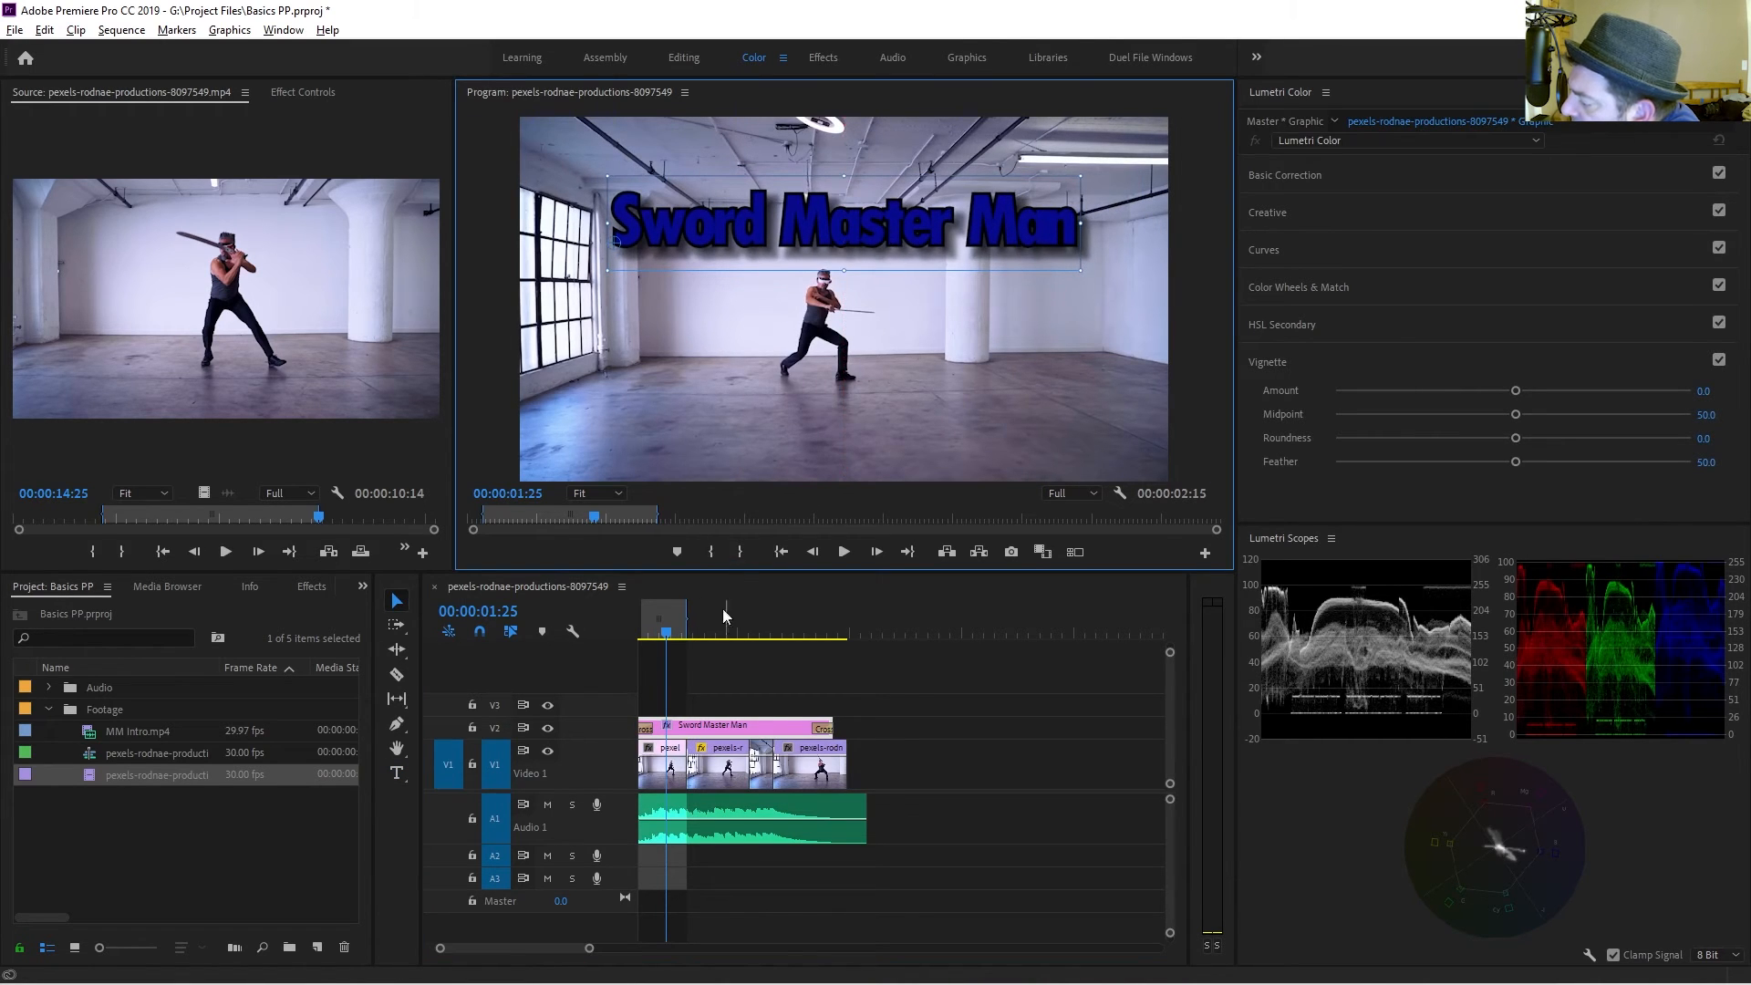
Return to the sequence start and extend the marked range to the end of the clips.
{"action": "left_click", "coordinate": [675, 646]}
{"action": "key", "text": "Home"}
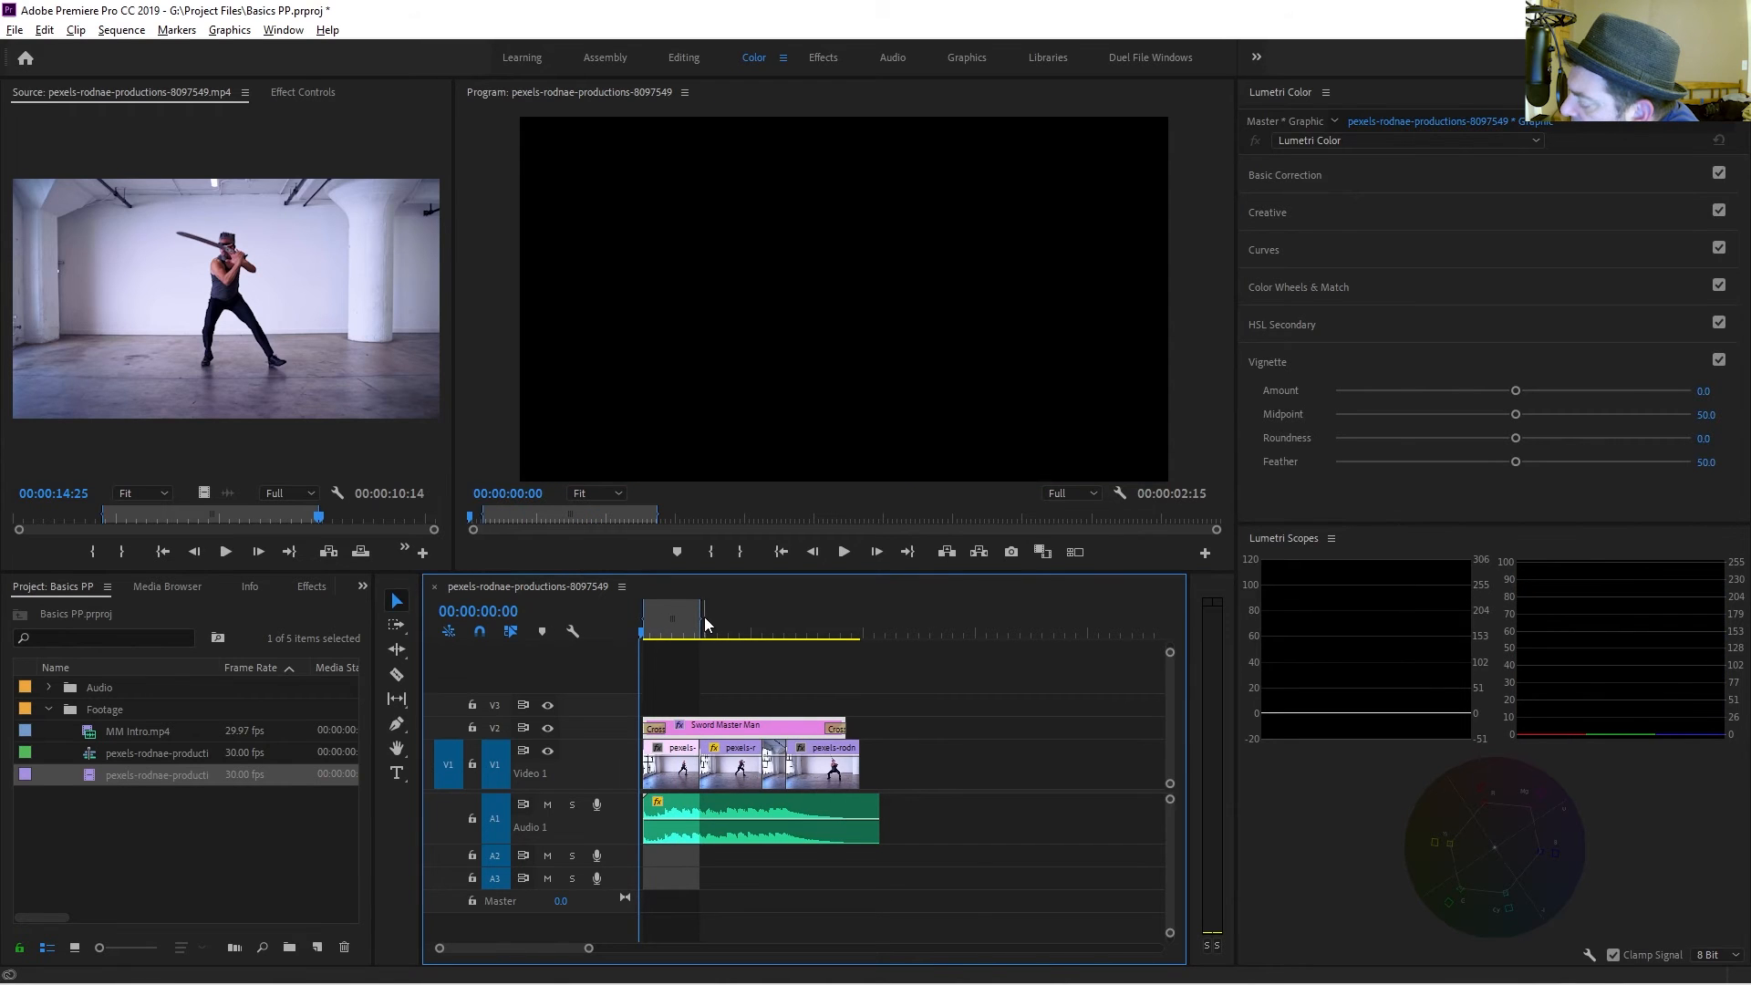
{"action": "left_click_drag", "start_coordinate": [702, 624], "coordinate": [879, 640]}
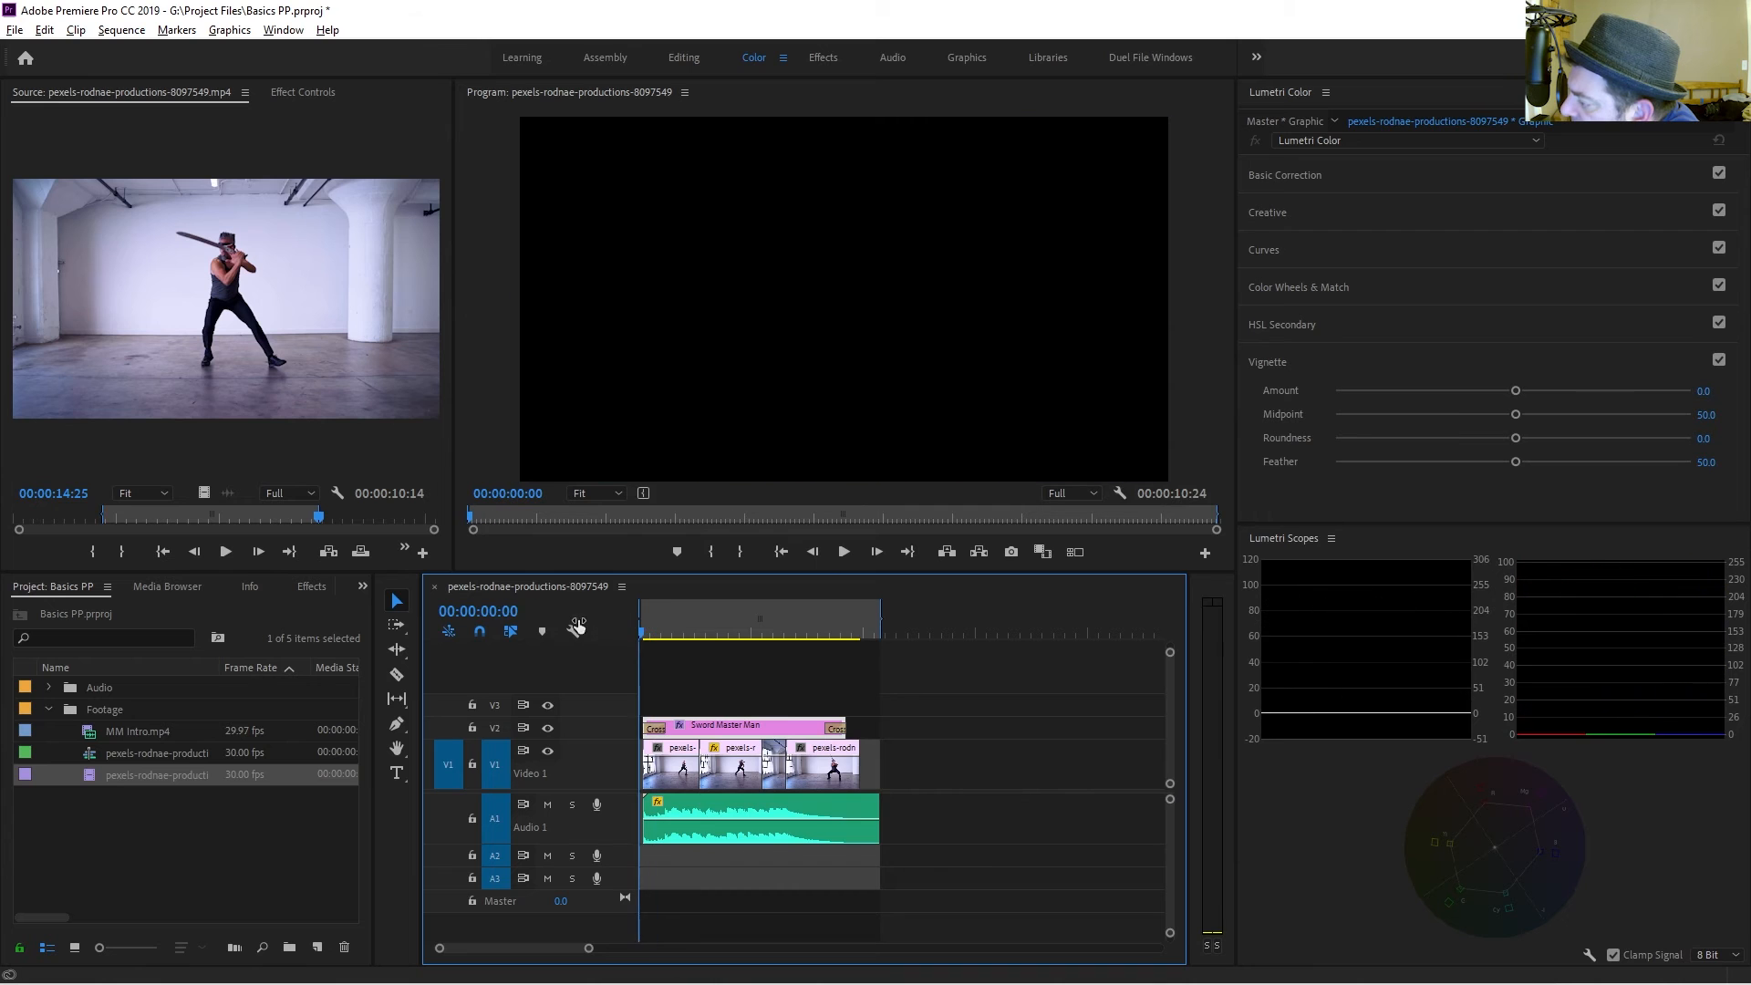
Play back the sequence and scrub to review the edit.
{"action": "key", "text": "space"}
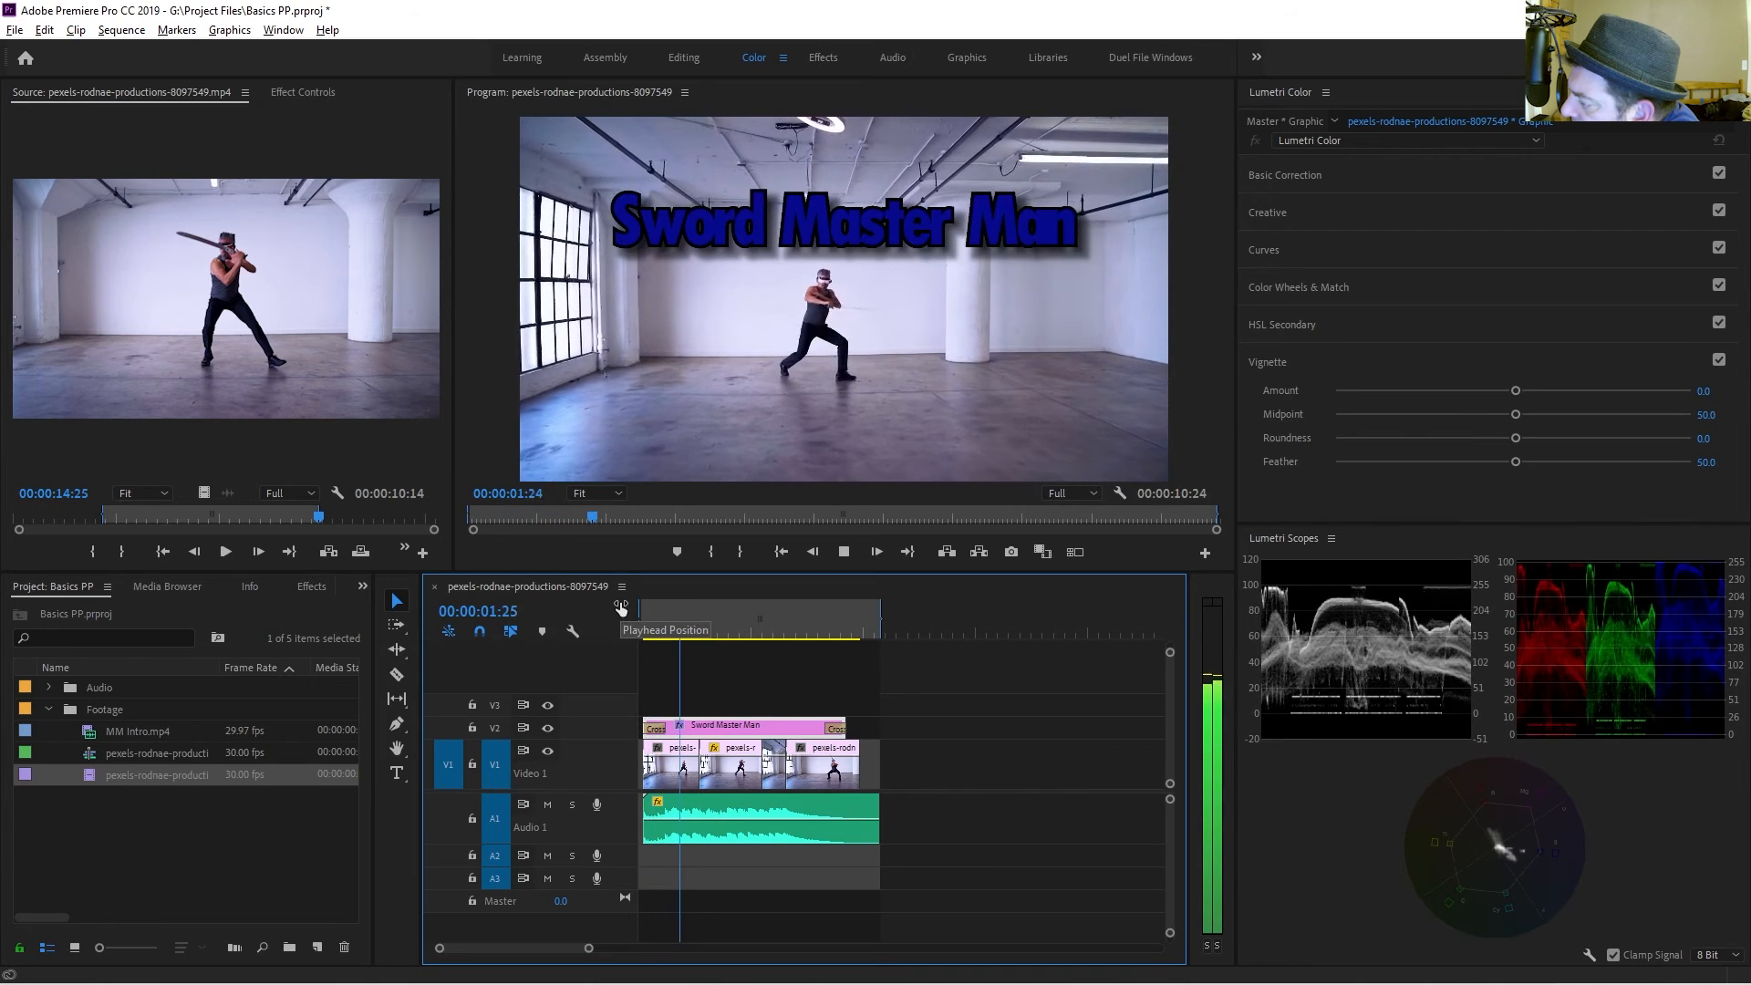
{"action": "left_click", "coordinate": [621, 606]}
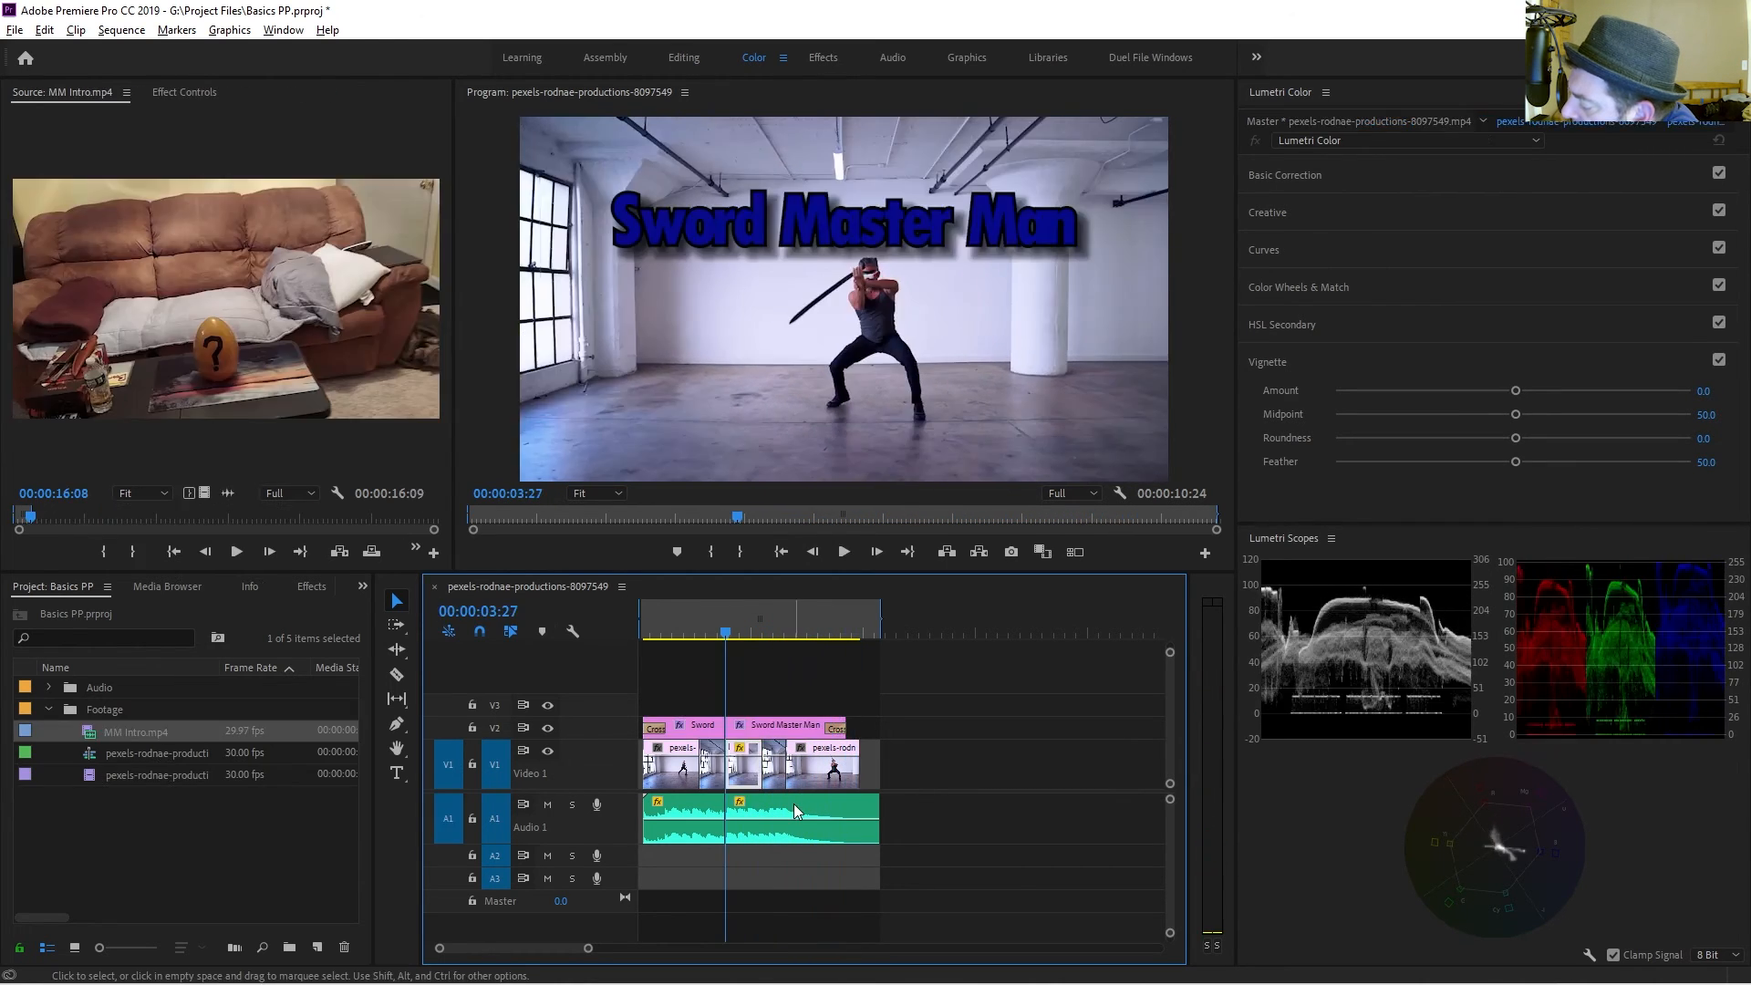
{"action": "mouse_move", "coordinate": [726, 635]}
{"action": "left_mouse_down"}
{"action": "mouse_move", "coordinate": [768, 649]}
{"action": "mouse_move", "coordinate": [725, 657]}
{"action": "left_mouse_up"}
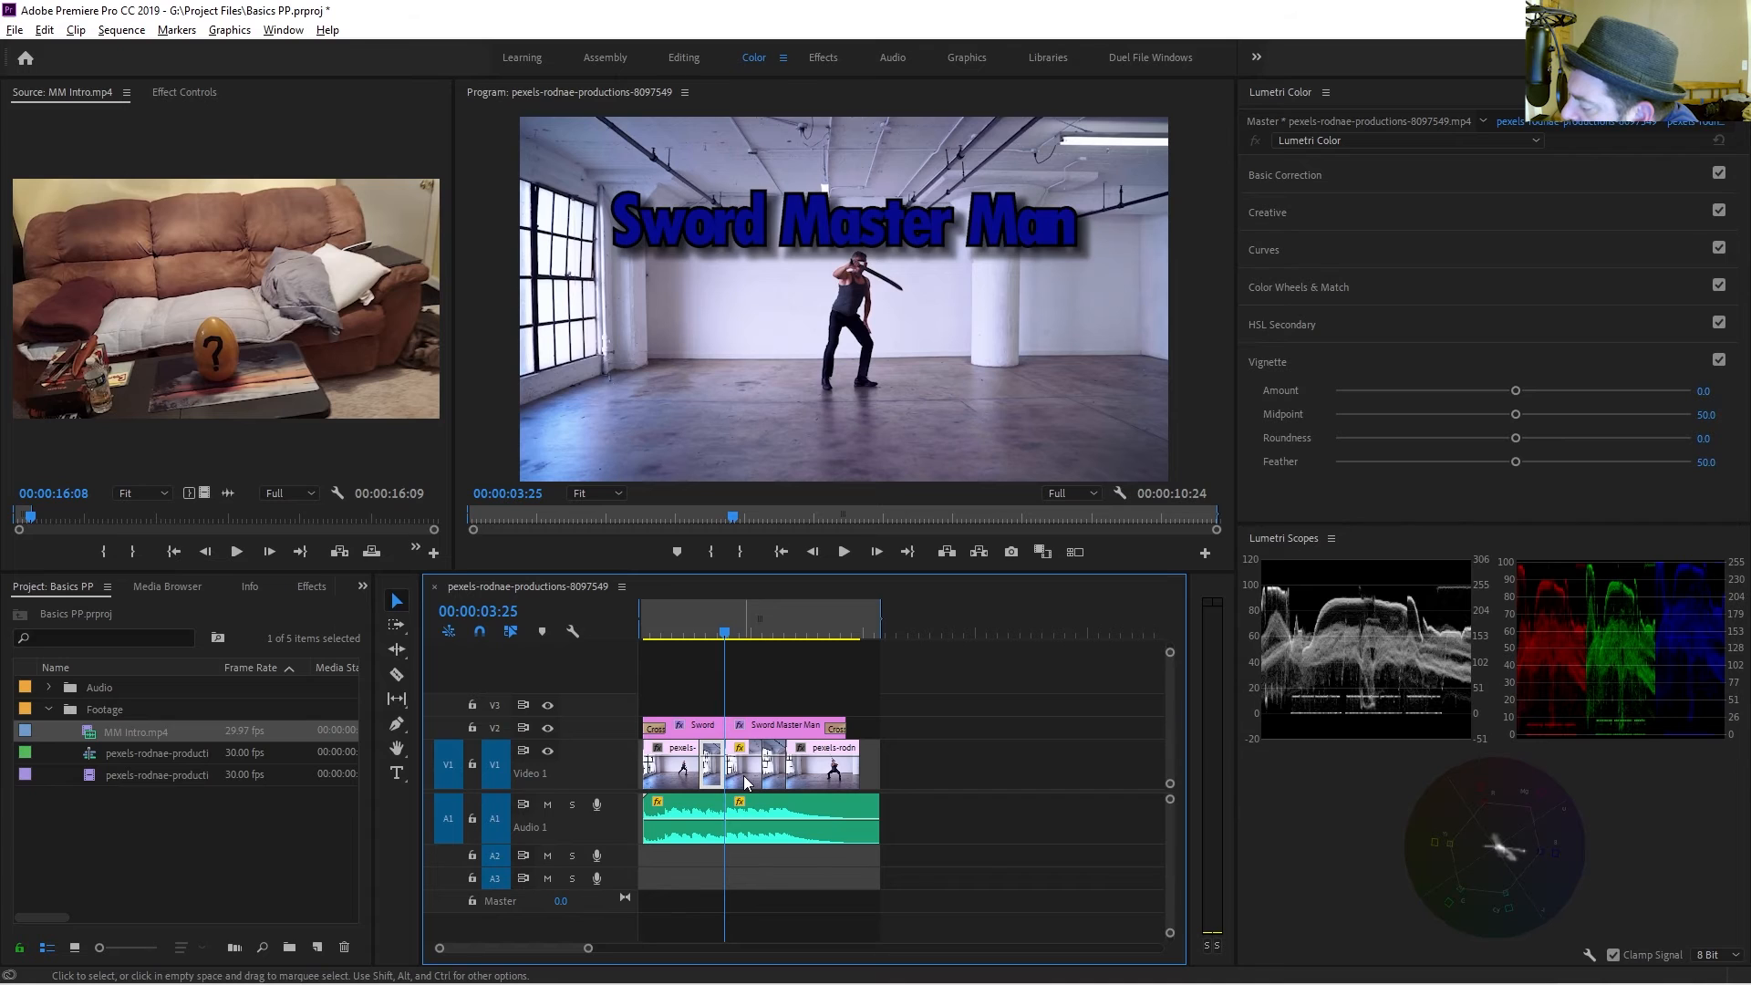
Select all clips after the playhead with Track Select Forward and shift them slightly later.
{"action": "key", "text": "a"}
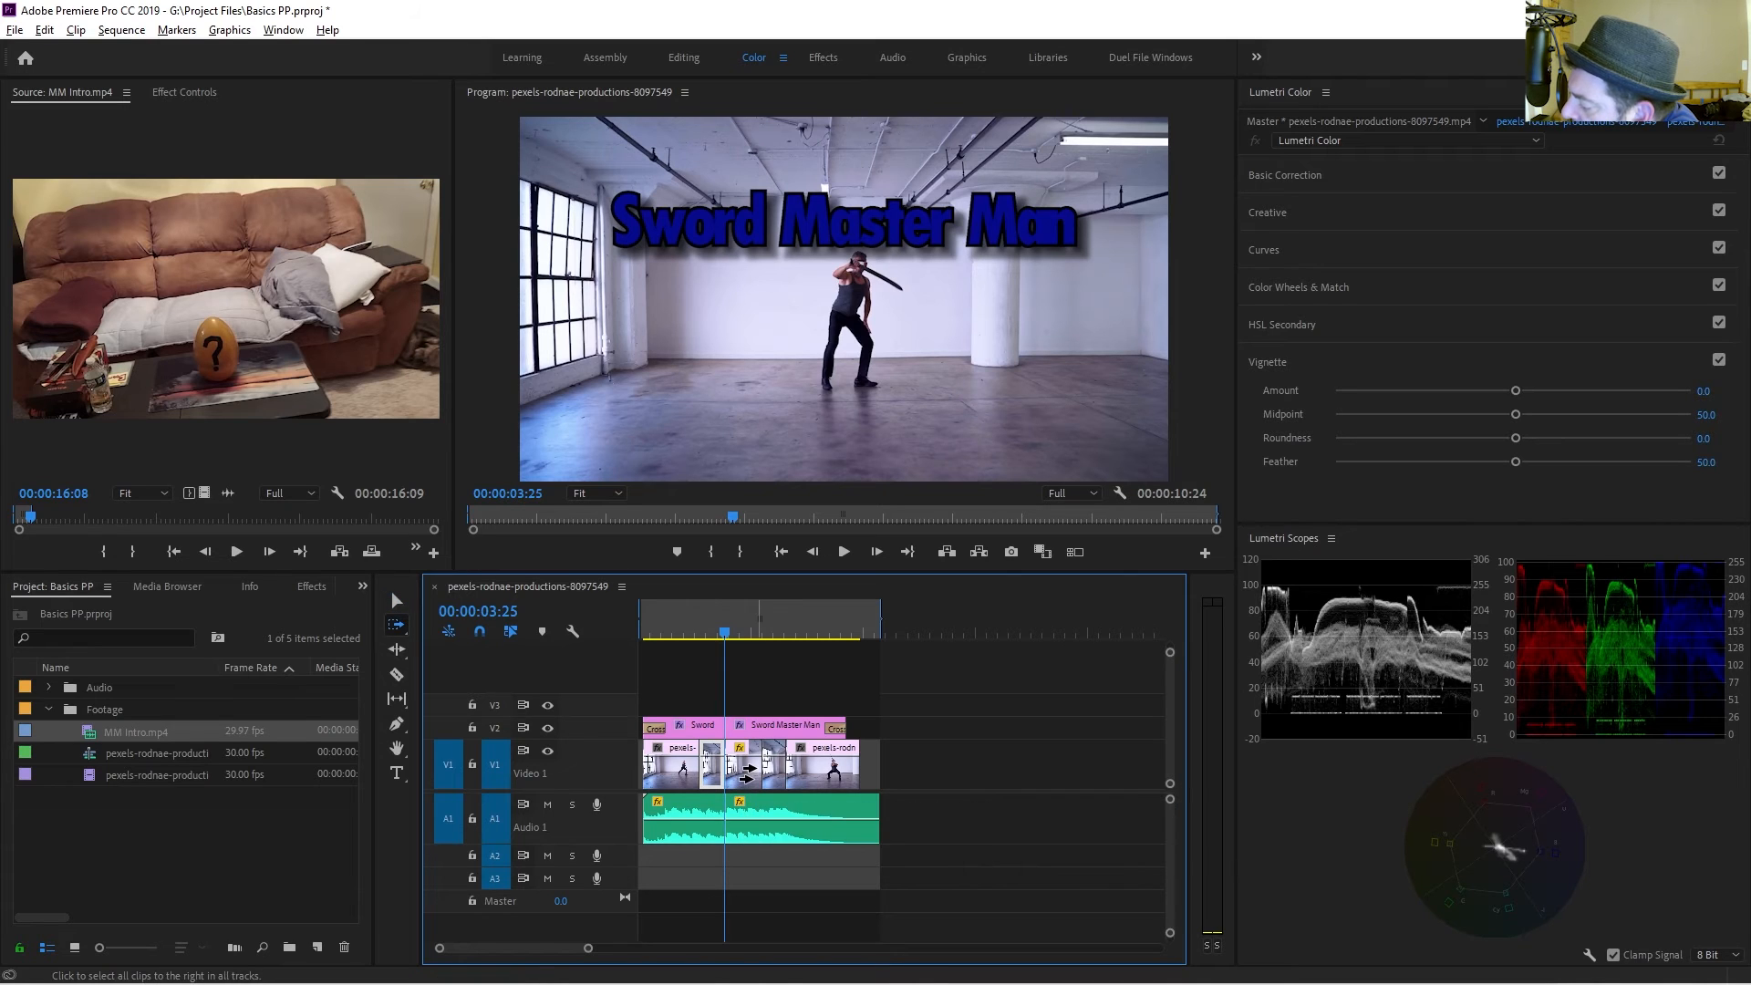
{"action": "left_click", "coordinate": [746, 772]}
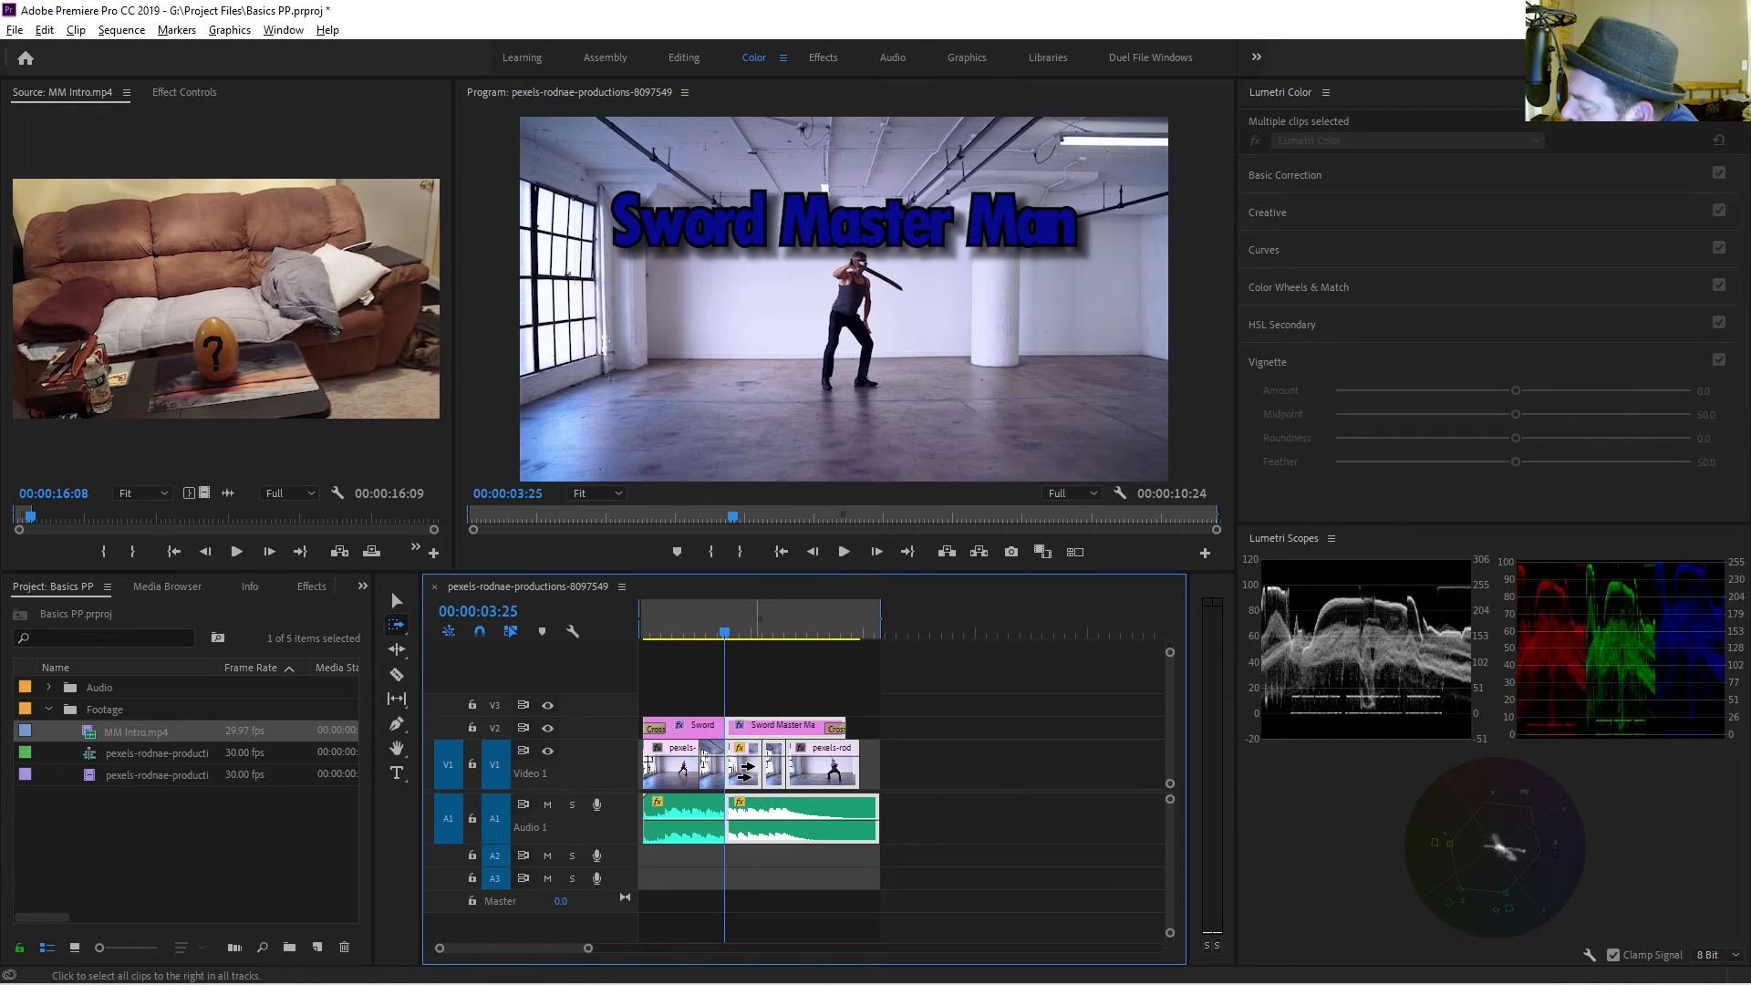
{"action": "mouse_move", "coordinate": [746, 772]}
{"action": "left_mouse_down"}
{"action": "mouse_move", "coordinate": [976, 782]}
{"action": "mouse_move", "coordinate": [757, 782]}
{"action": "left_mouse_up"}
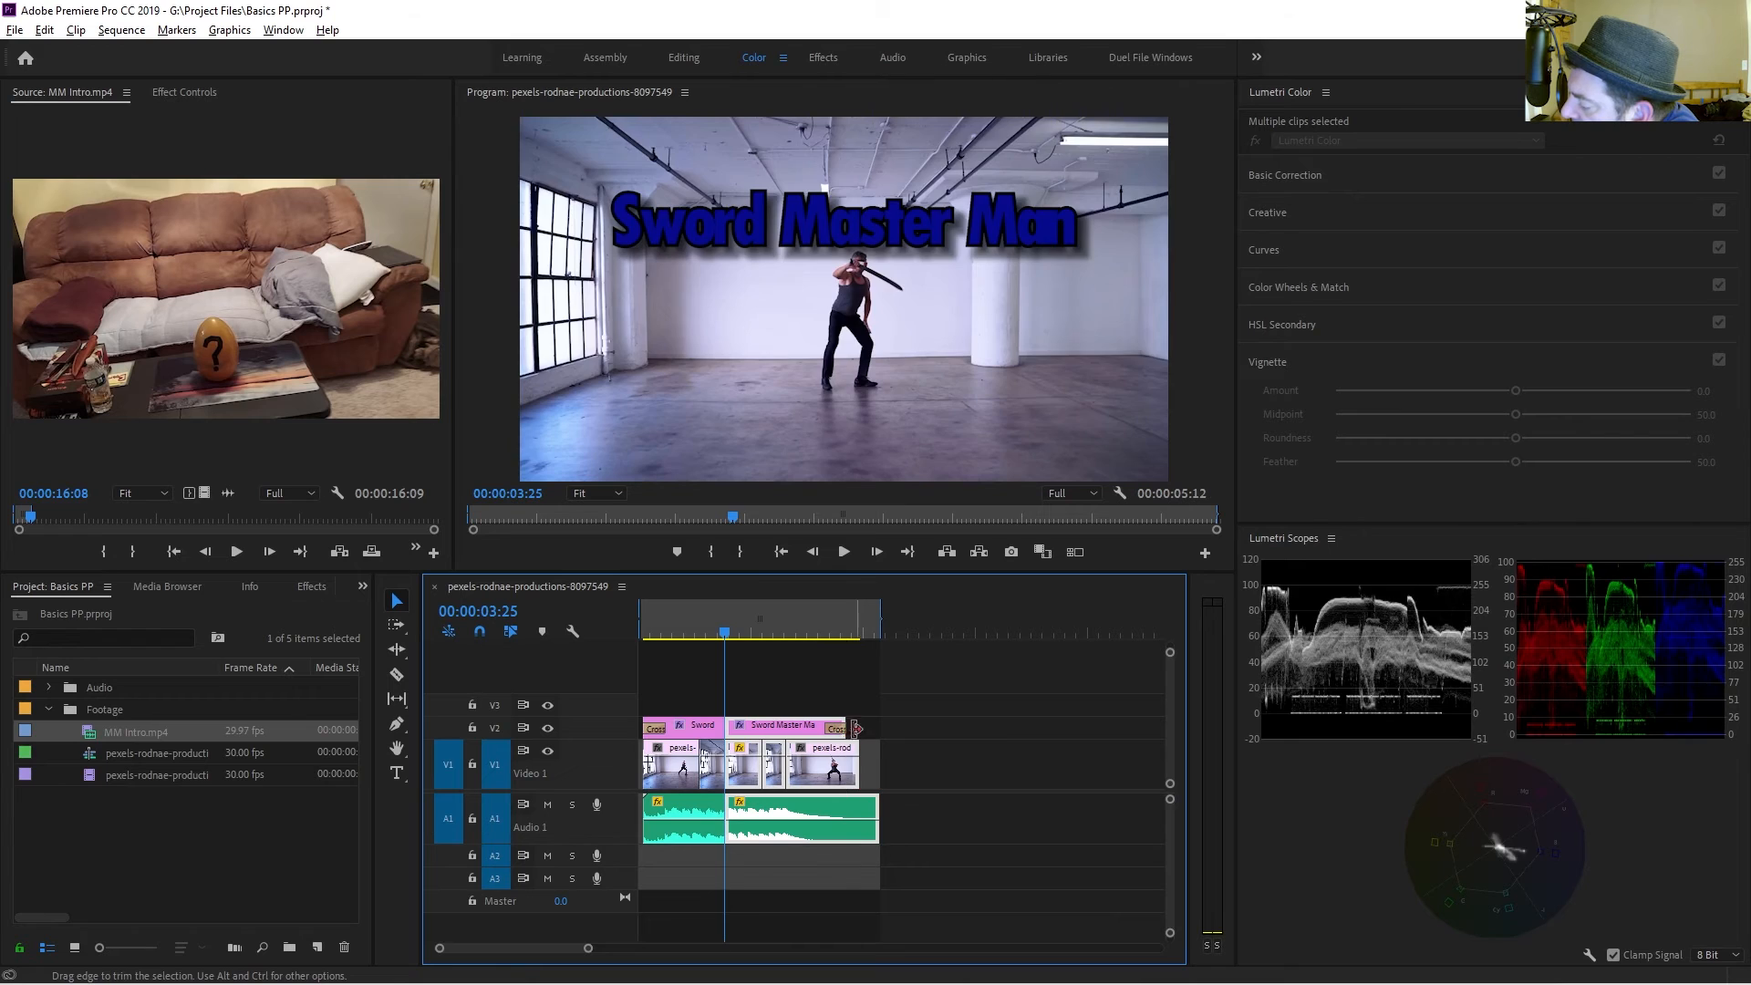
Trim the end of the selected clips shorter and duplicate the title clip onto the two upper video tracks.
{"action": "left_click_drag", "start_coordinate": [856, 727], "coordinate": [819, 733]}
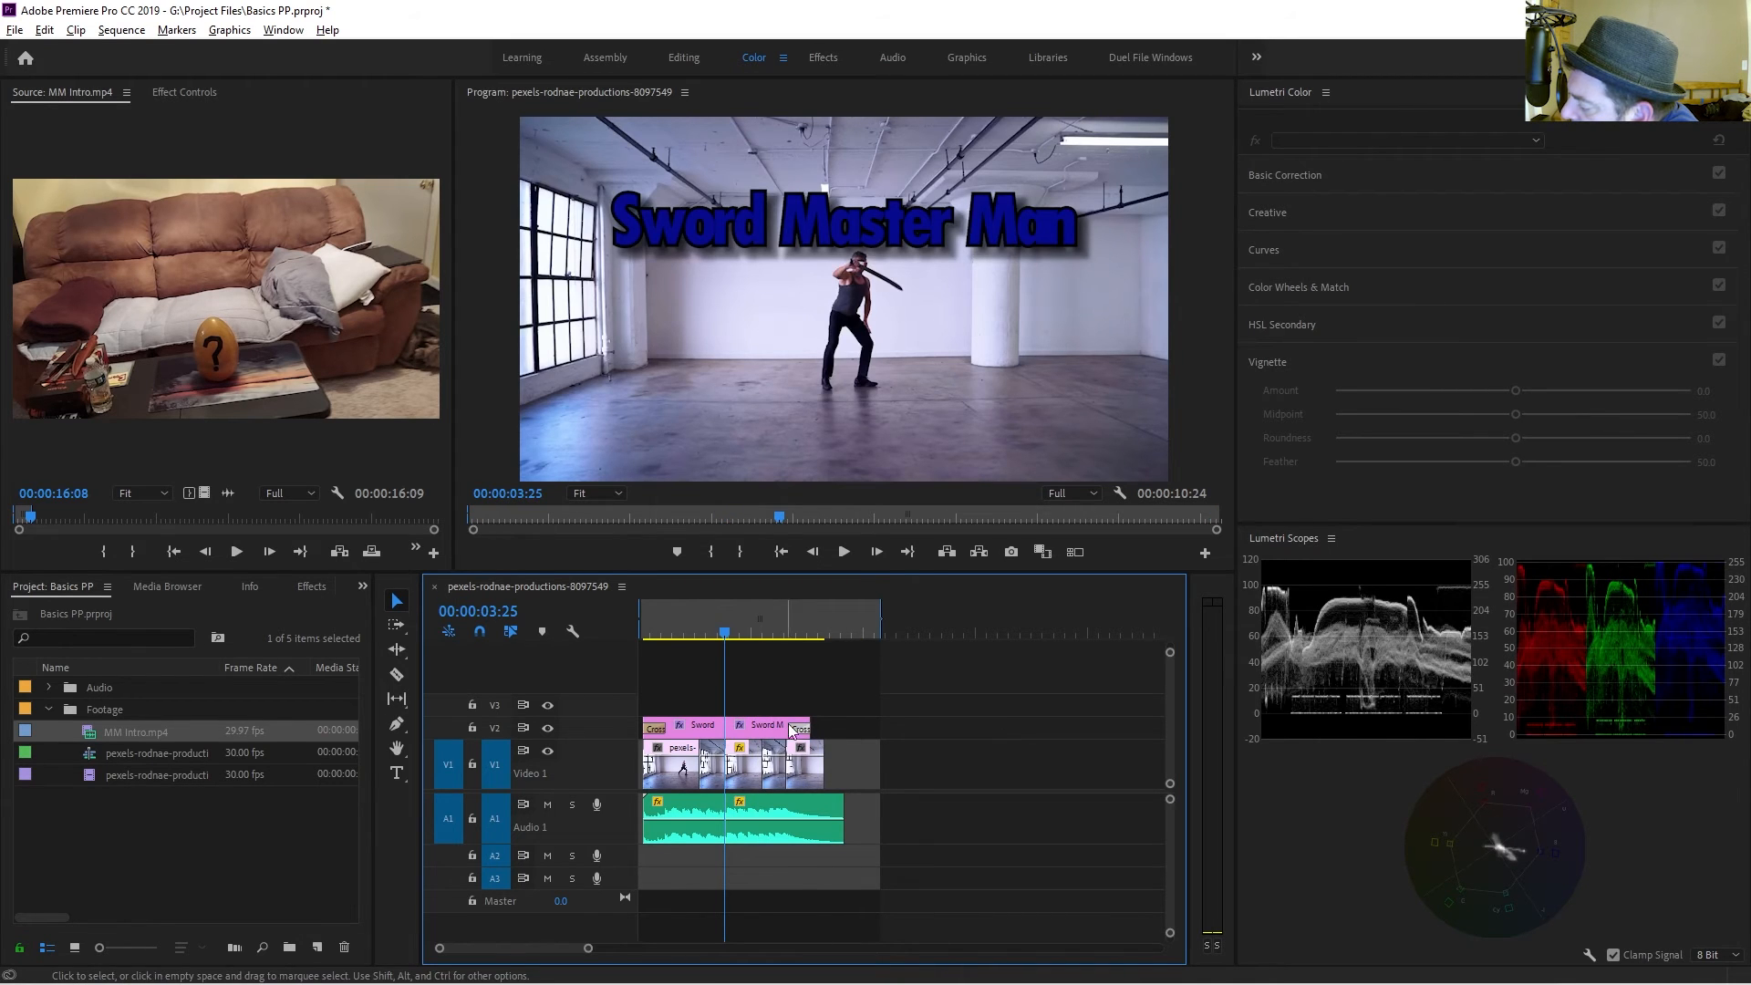
{"action": "left_click_drag", "start_coordinate": [768, 726], "coordinate": [768, 682]}
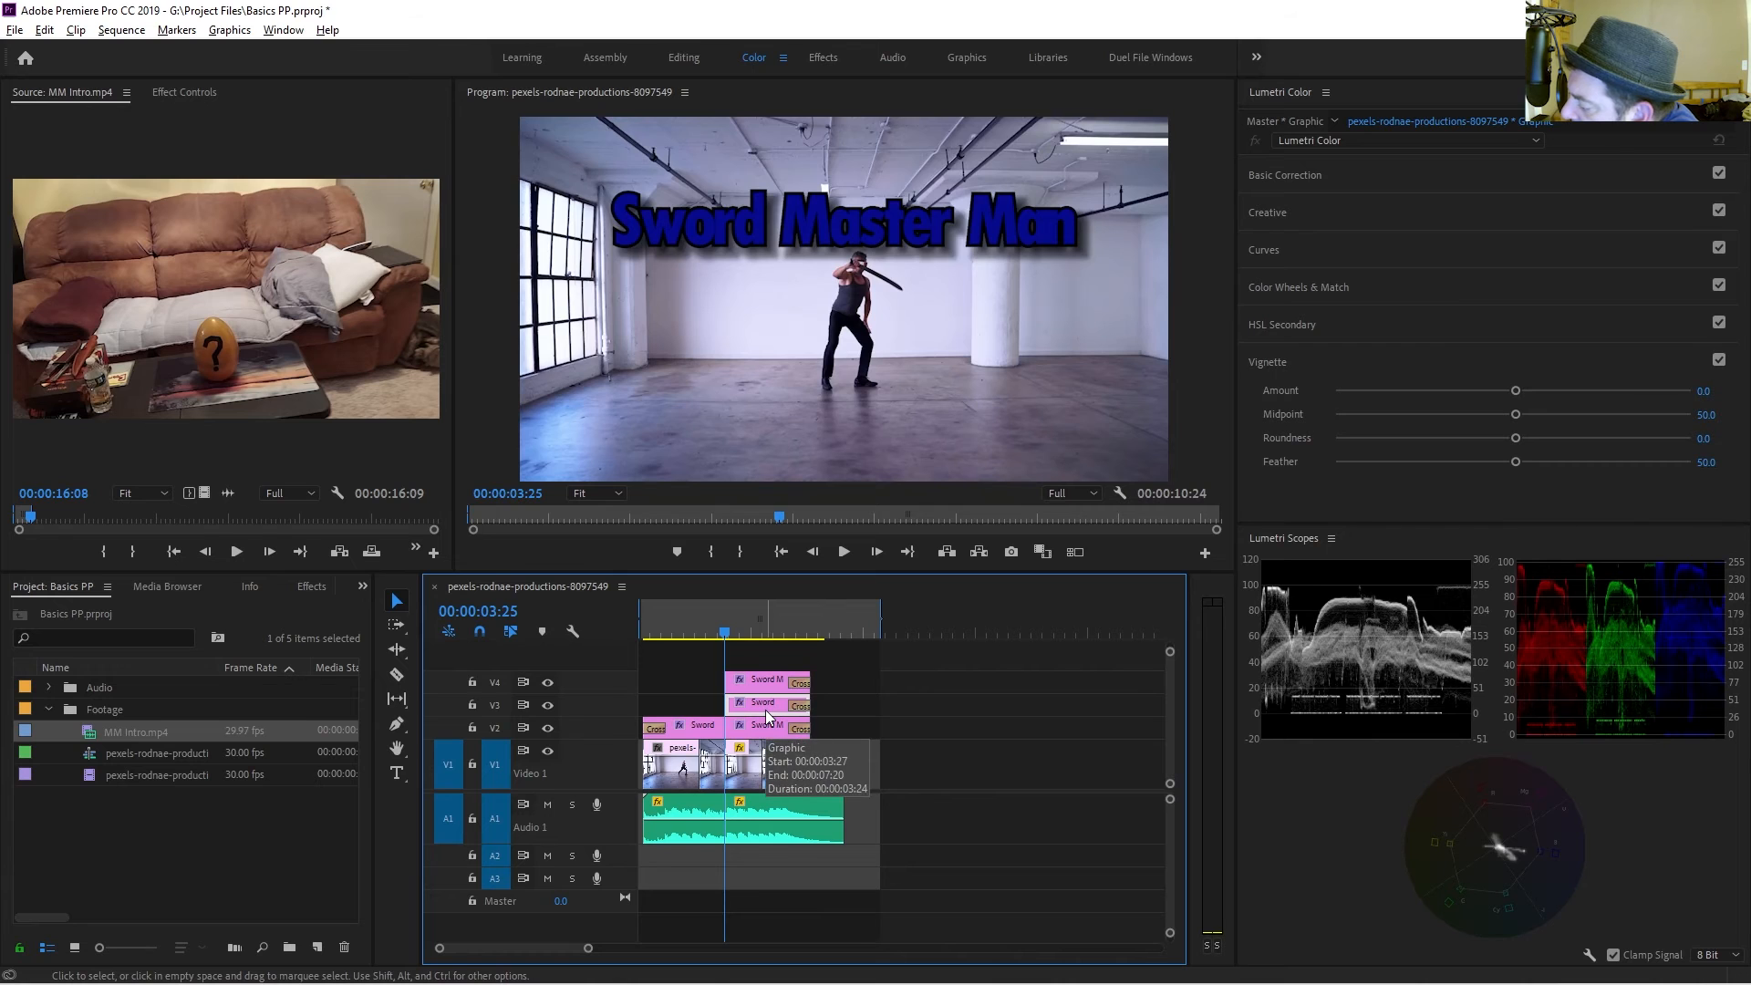
{"action": "right_click", "coordinate": [769, 710]}
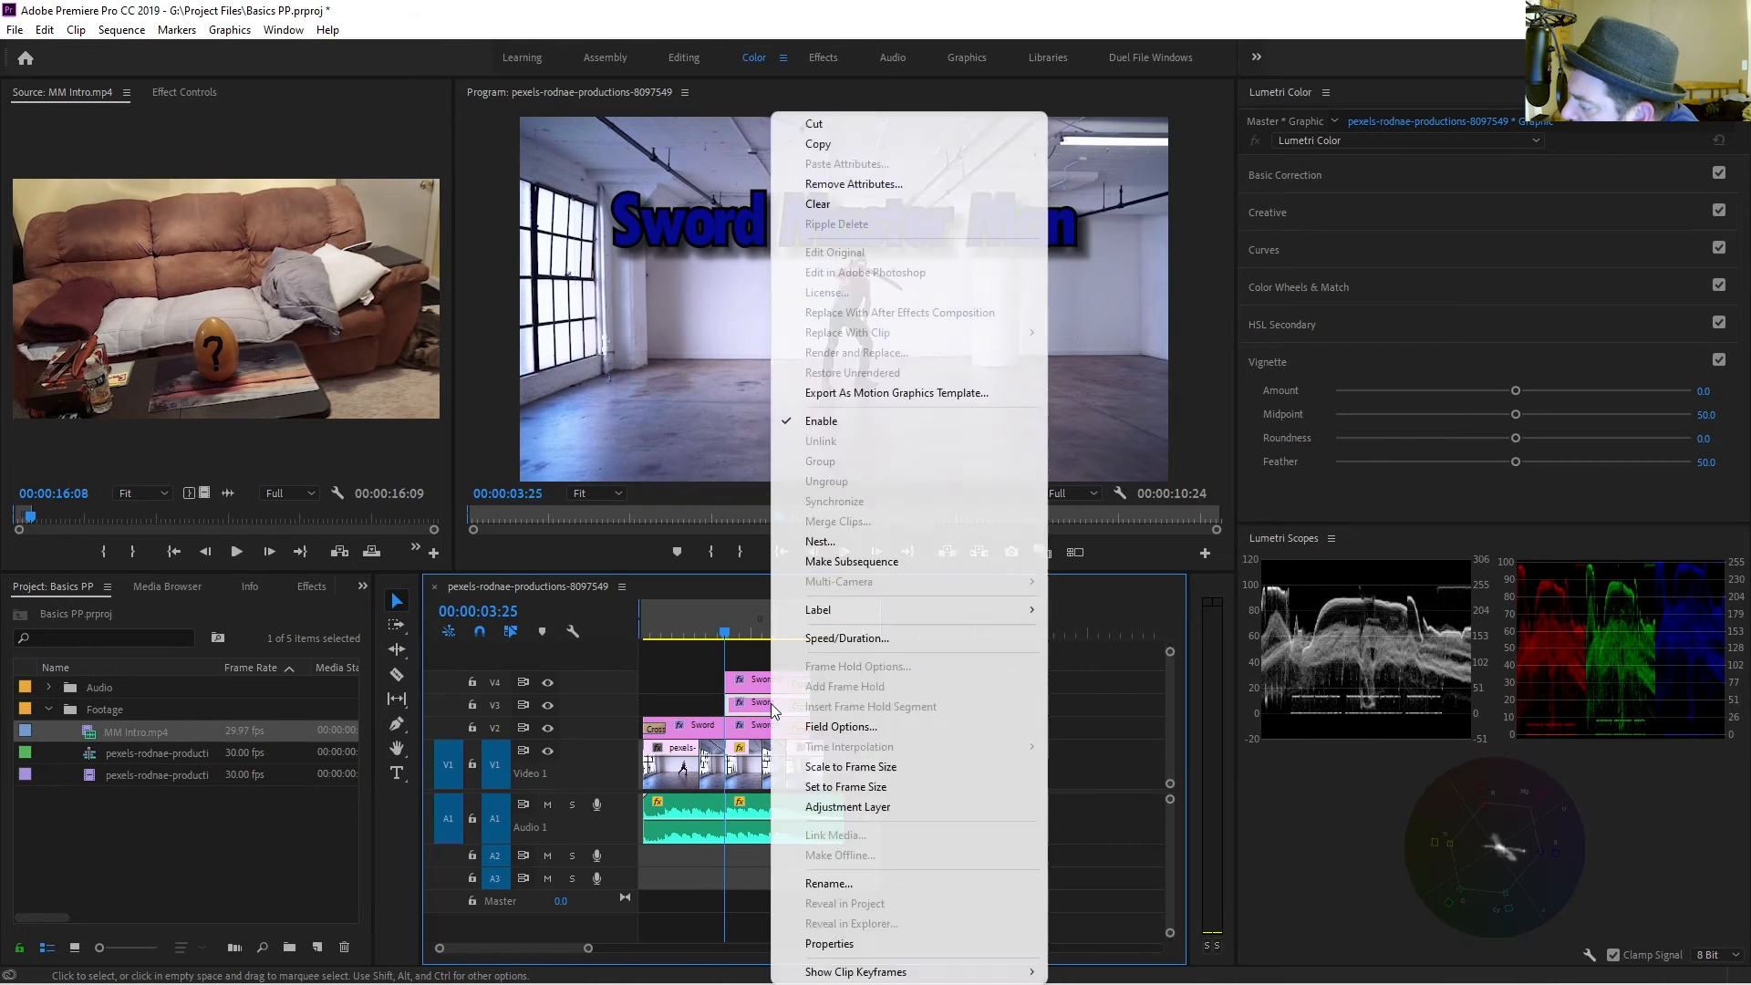
{"action": "left_click", "coordinate": [740, 425]}
{"action": "left_click_drag", "start_coordinate": [813, 237], "coordinate": [806, 437]}
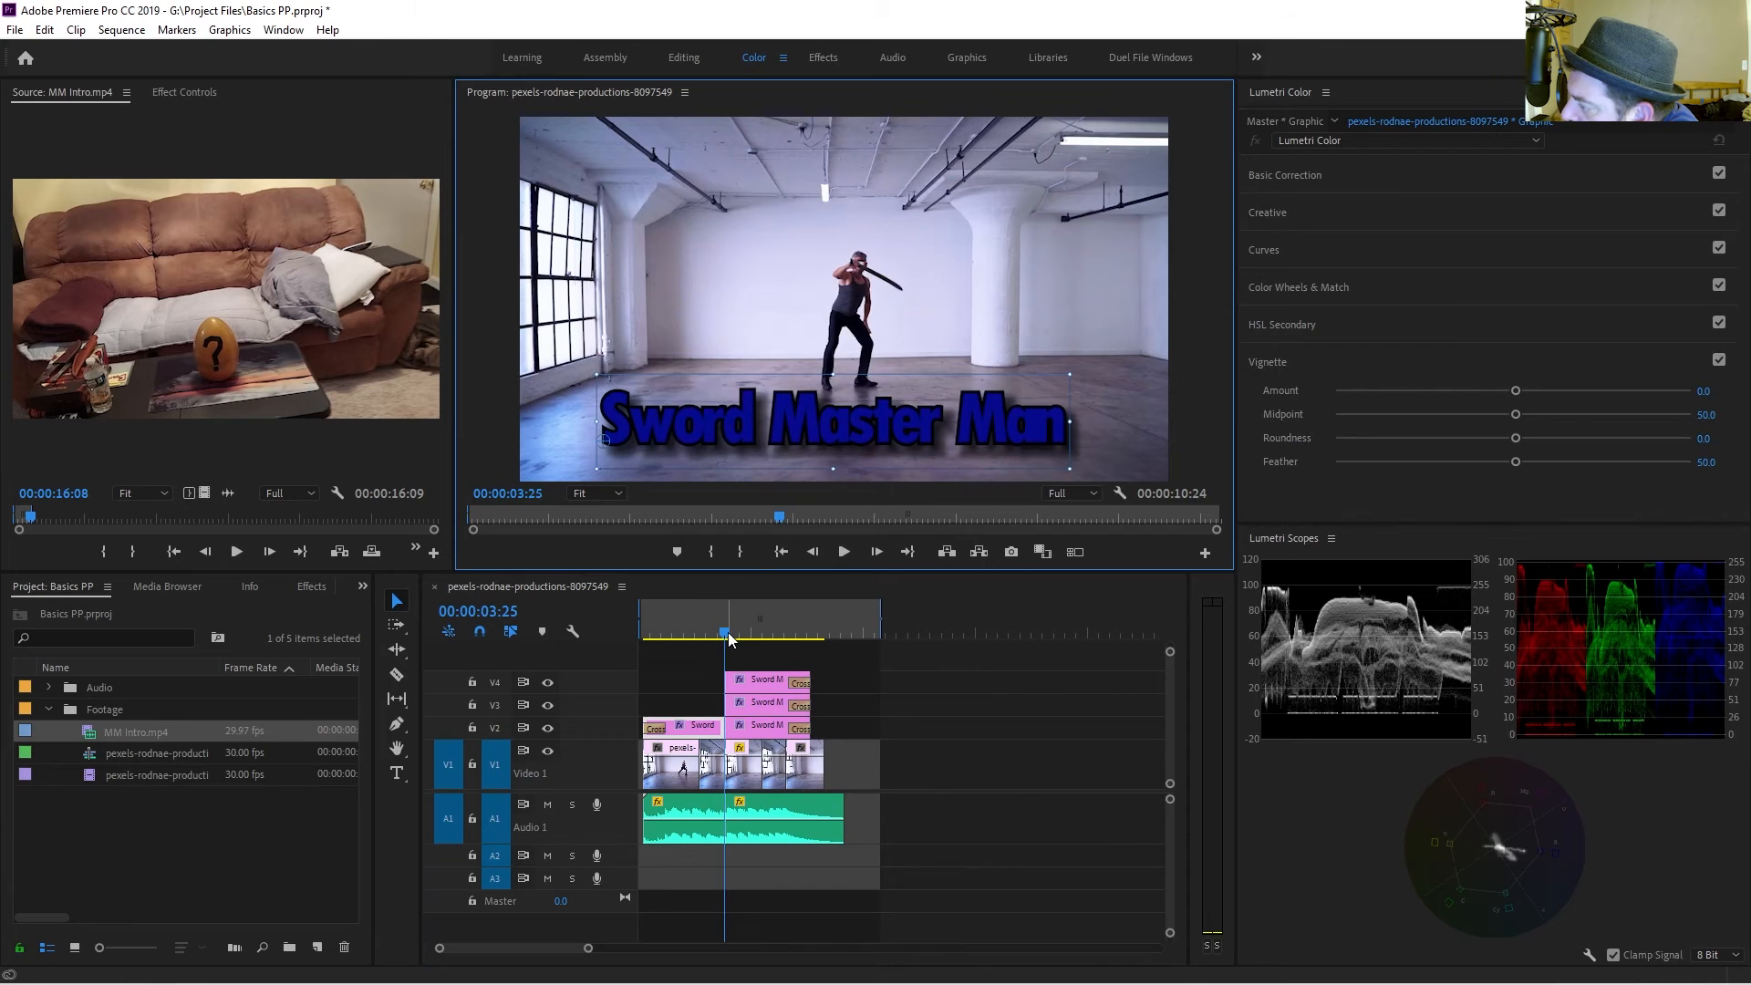
{"action": "key", "text": "ctrl+z"}
Select one of the title copies and move it down to the bottom of the frame.
{"action": "left_click", "coordinate": [753, 706]}
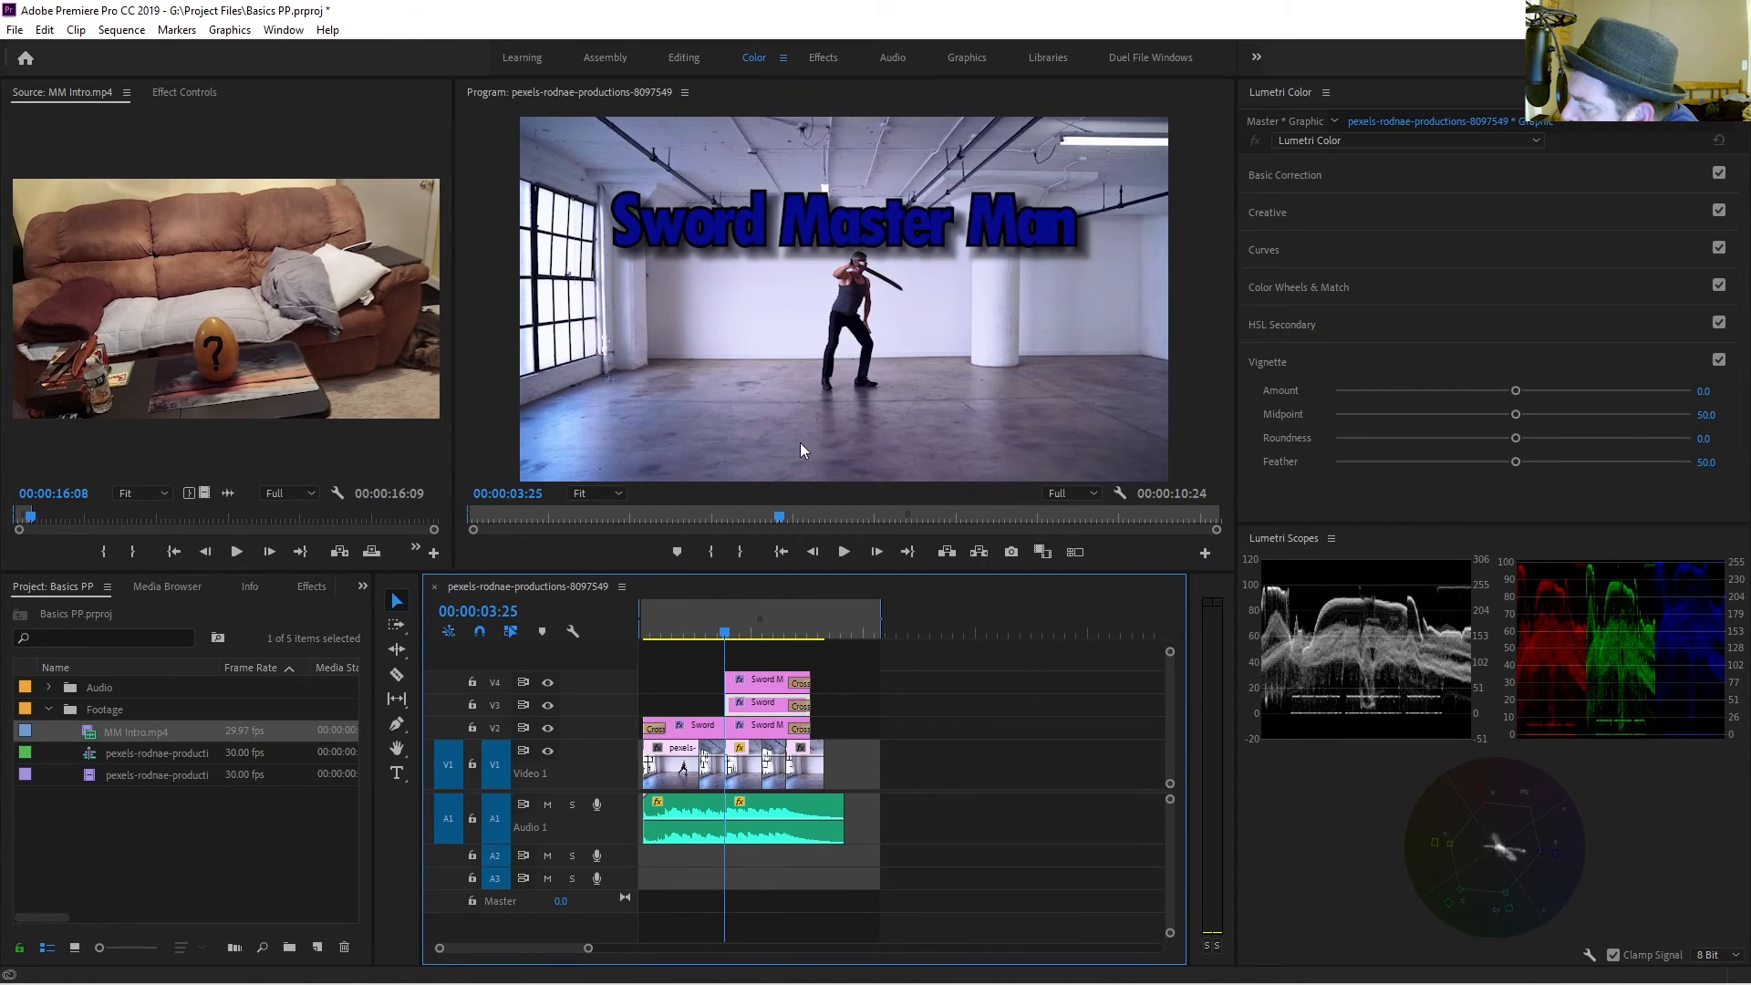
{"action": "left_click_drag", "start_coordinate": [726, 633], "coordinate": [735, 633]}
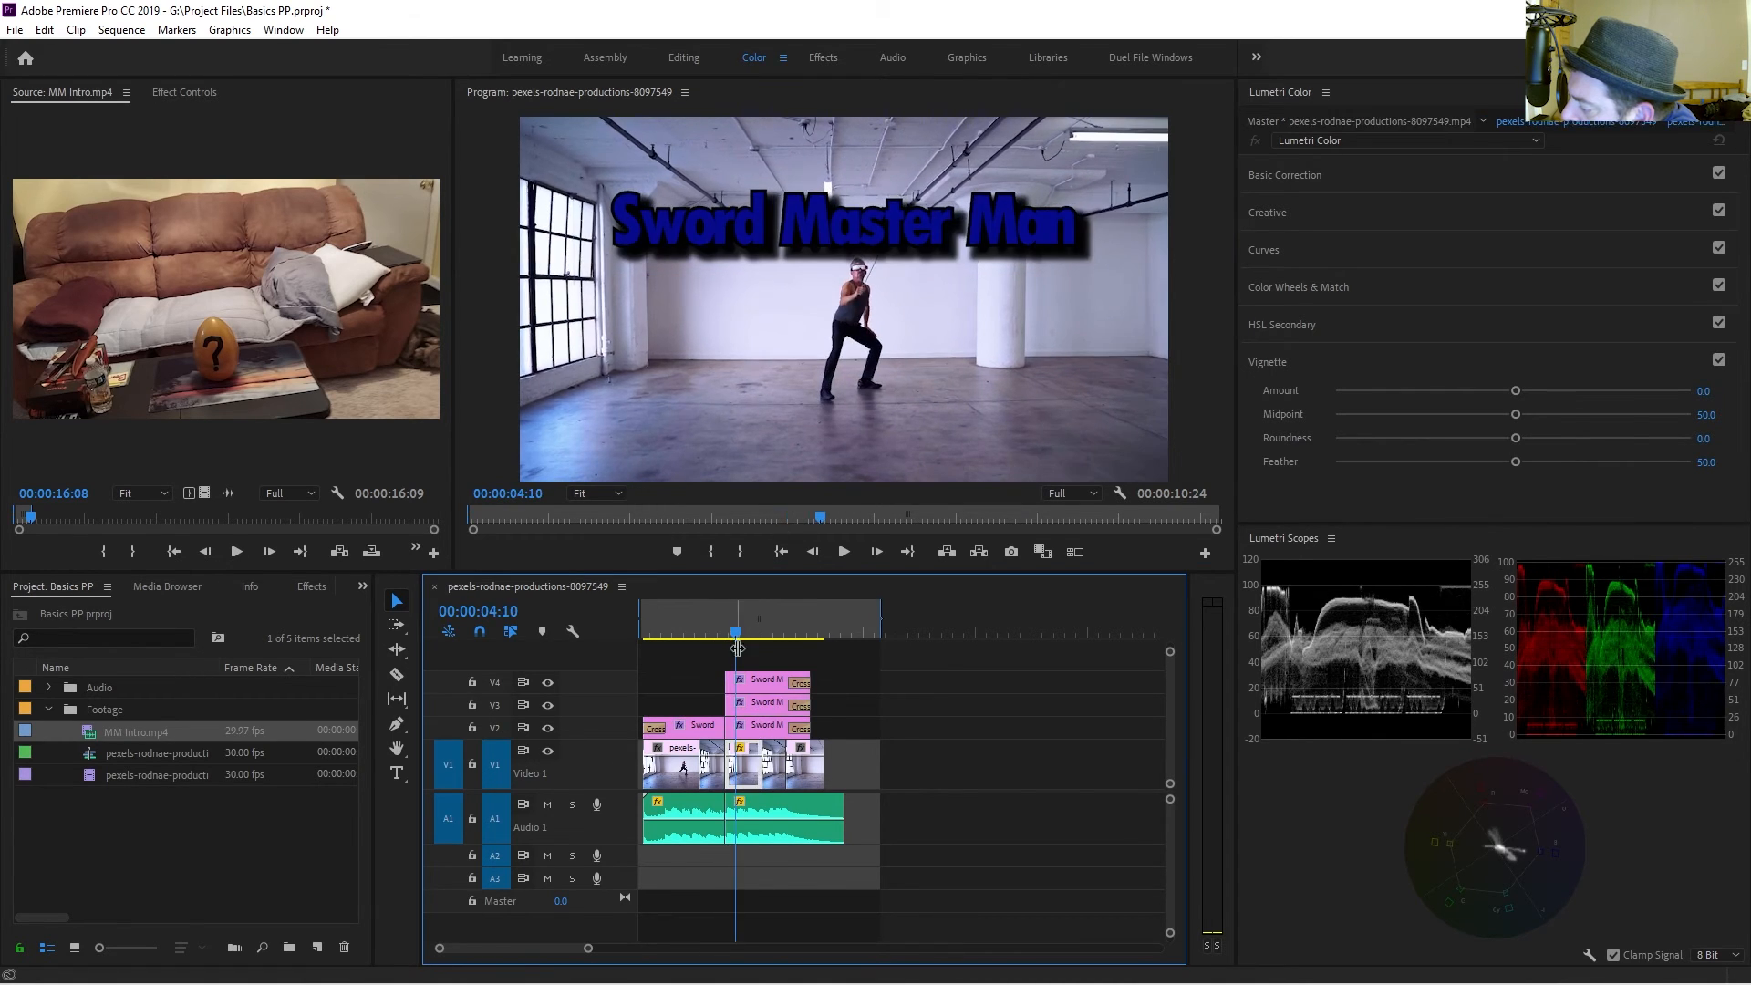
{"action": "left_click", "coordinate": [783, 710]}
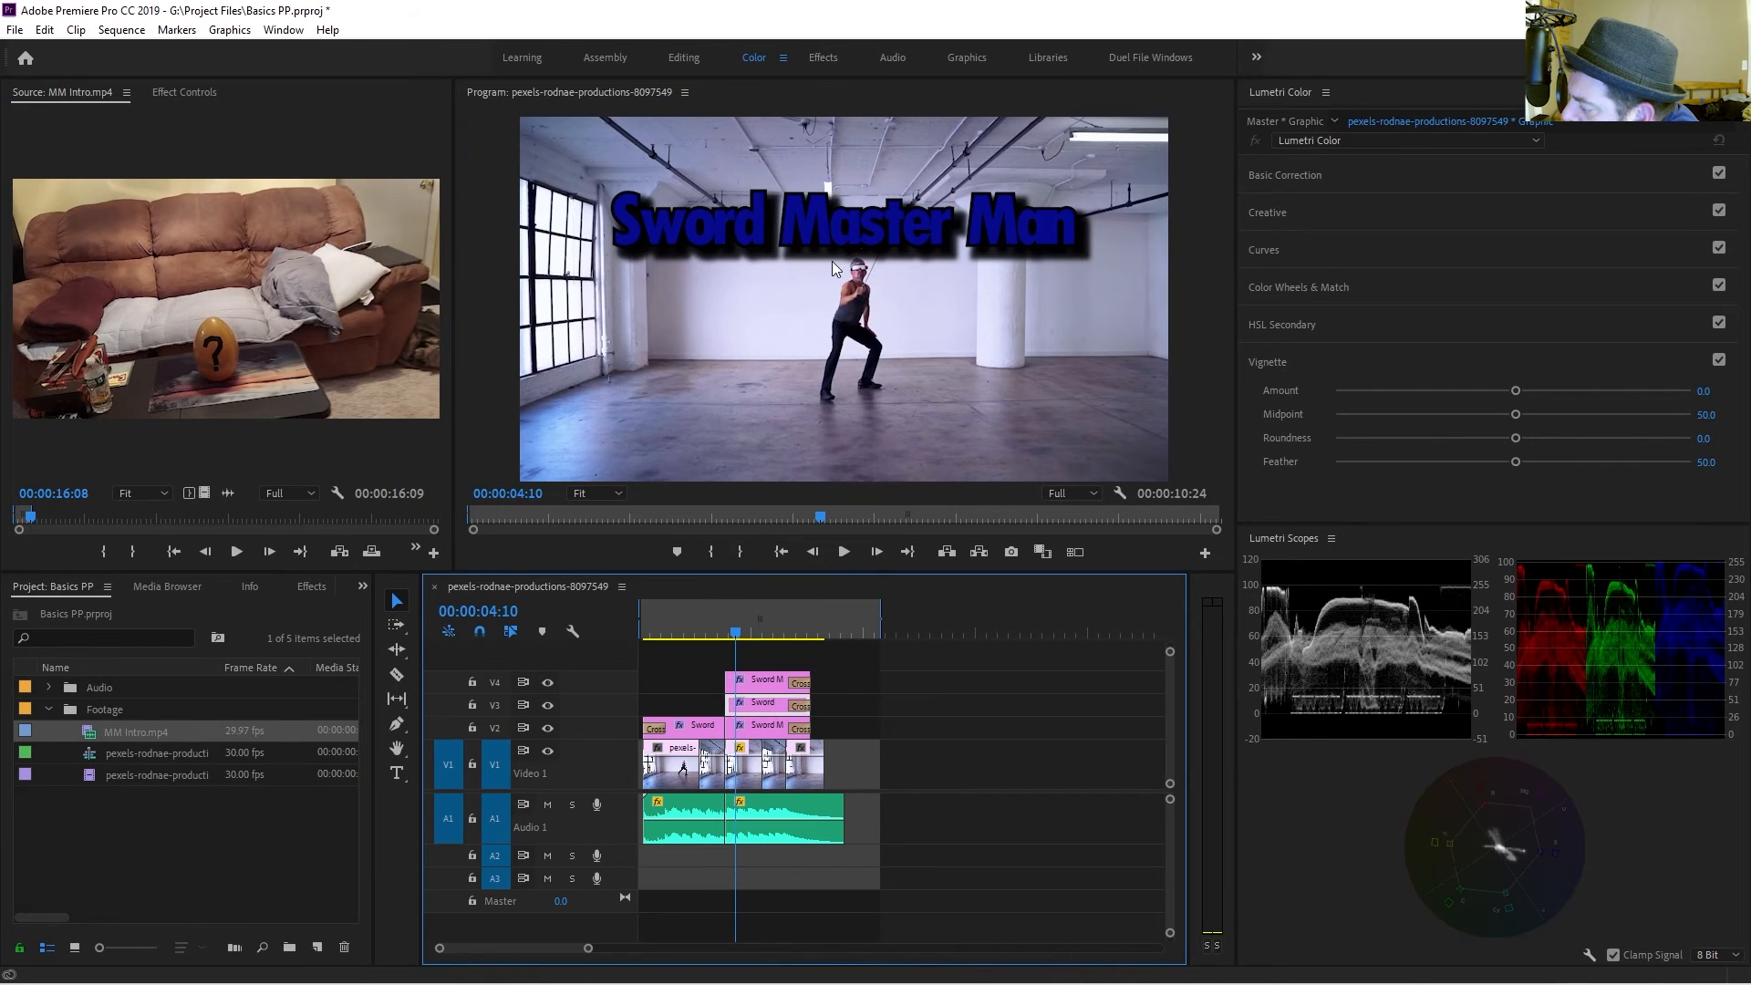
{"action": "left_click_drag", "start_coordinate": [831, 260], "coordinate": [854, 456]}
Move another title copy to the middle of the frame and change its text to "Very Fun".
{"action": "left_click", "coordinate": [862, 242]}
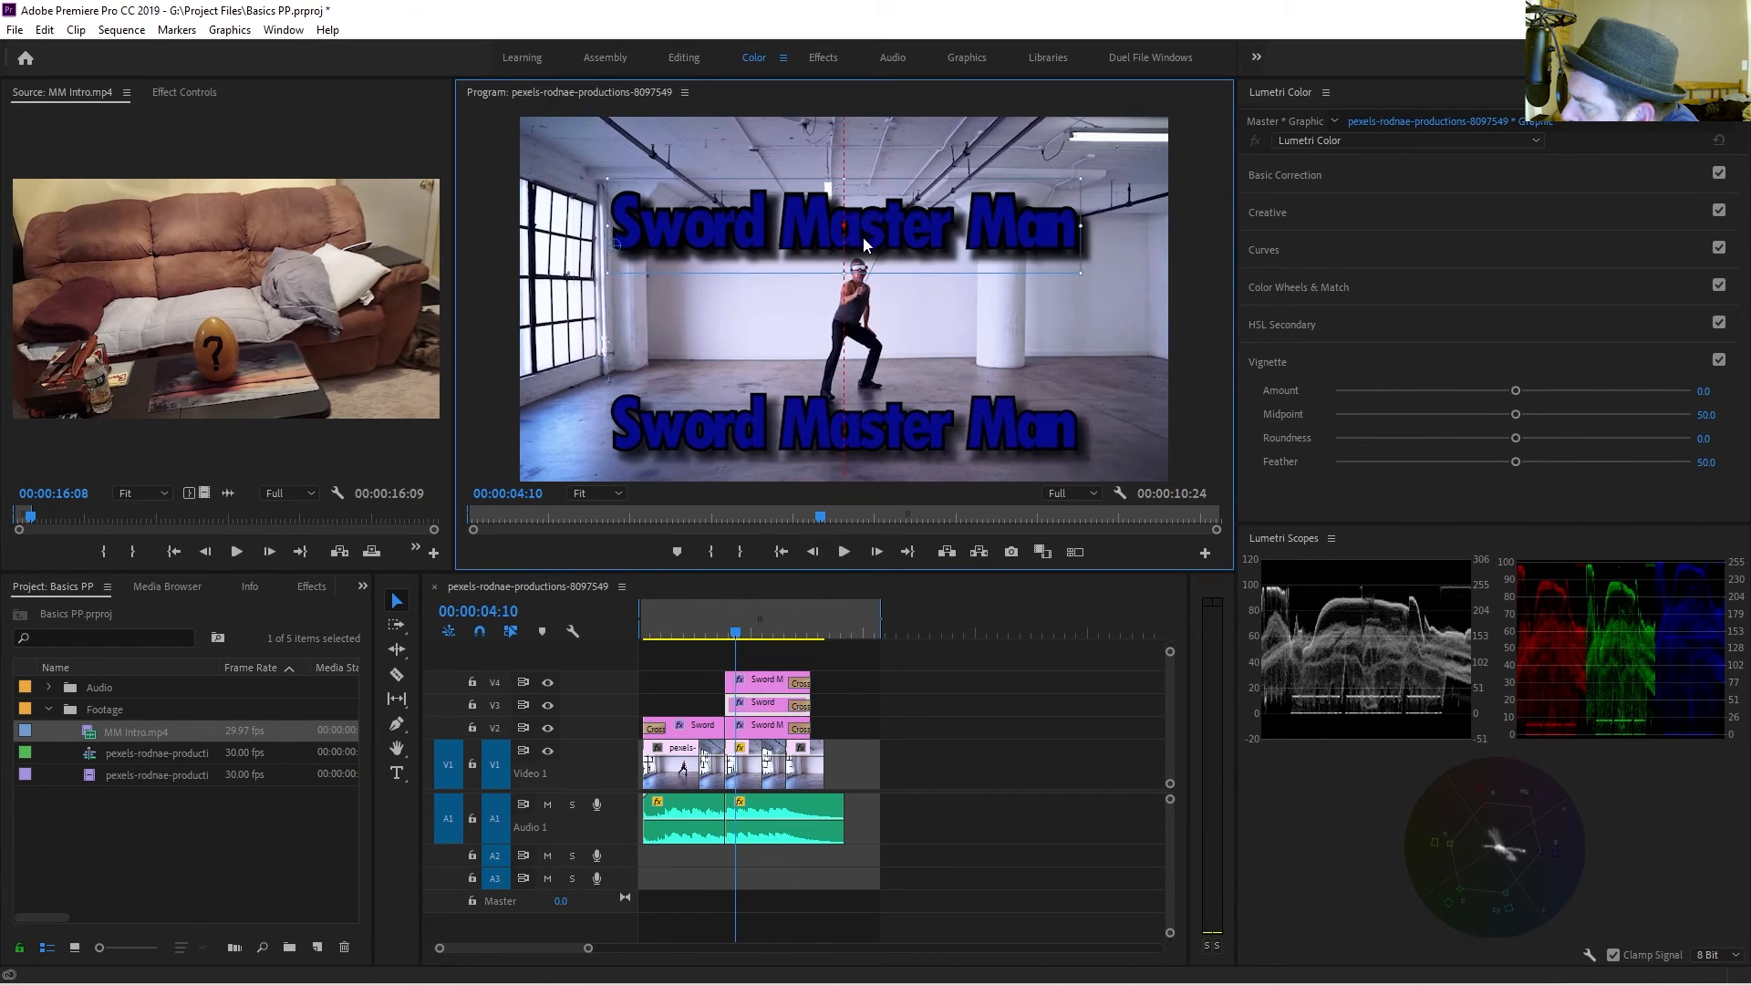
{"action": "left_click_drag", "start_coordinate": [863, 237], "coordinate": [867, 328]}
{"action": "double_click", "coordinate": [867, 328]}
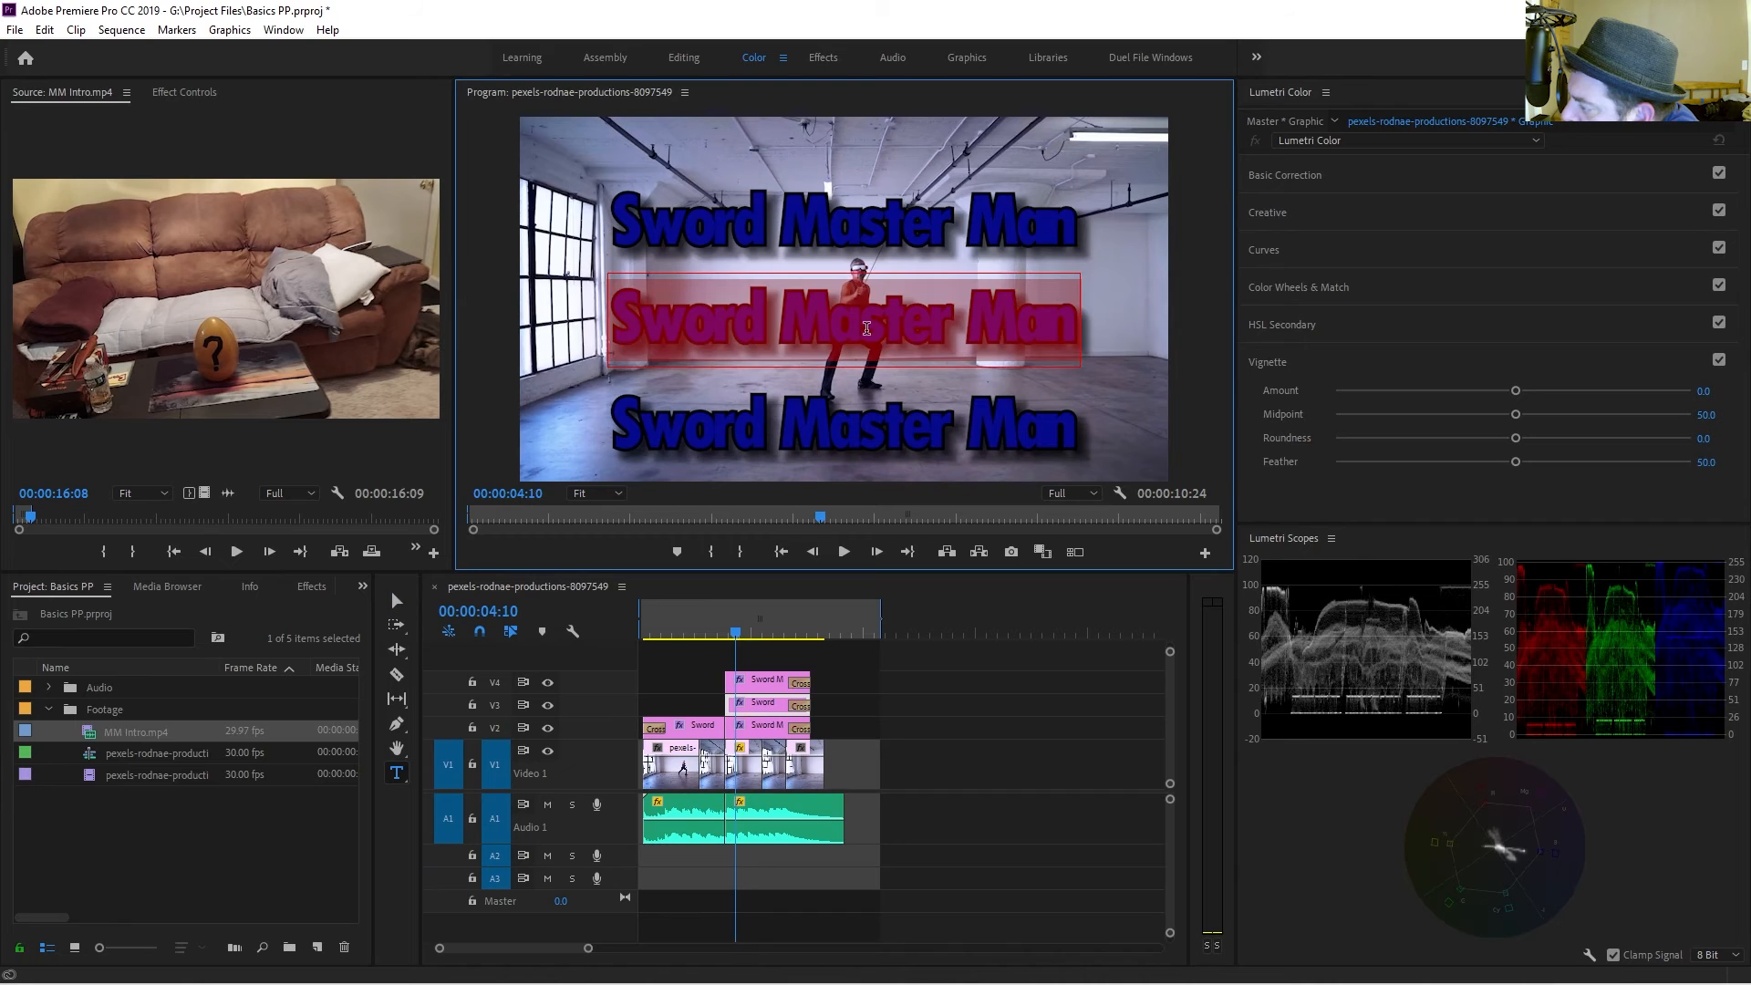
{"action": "type", "text": "Very Fun"}
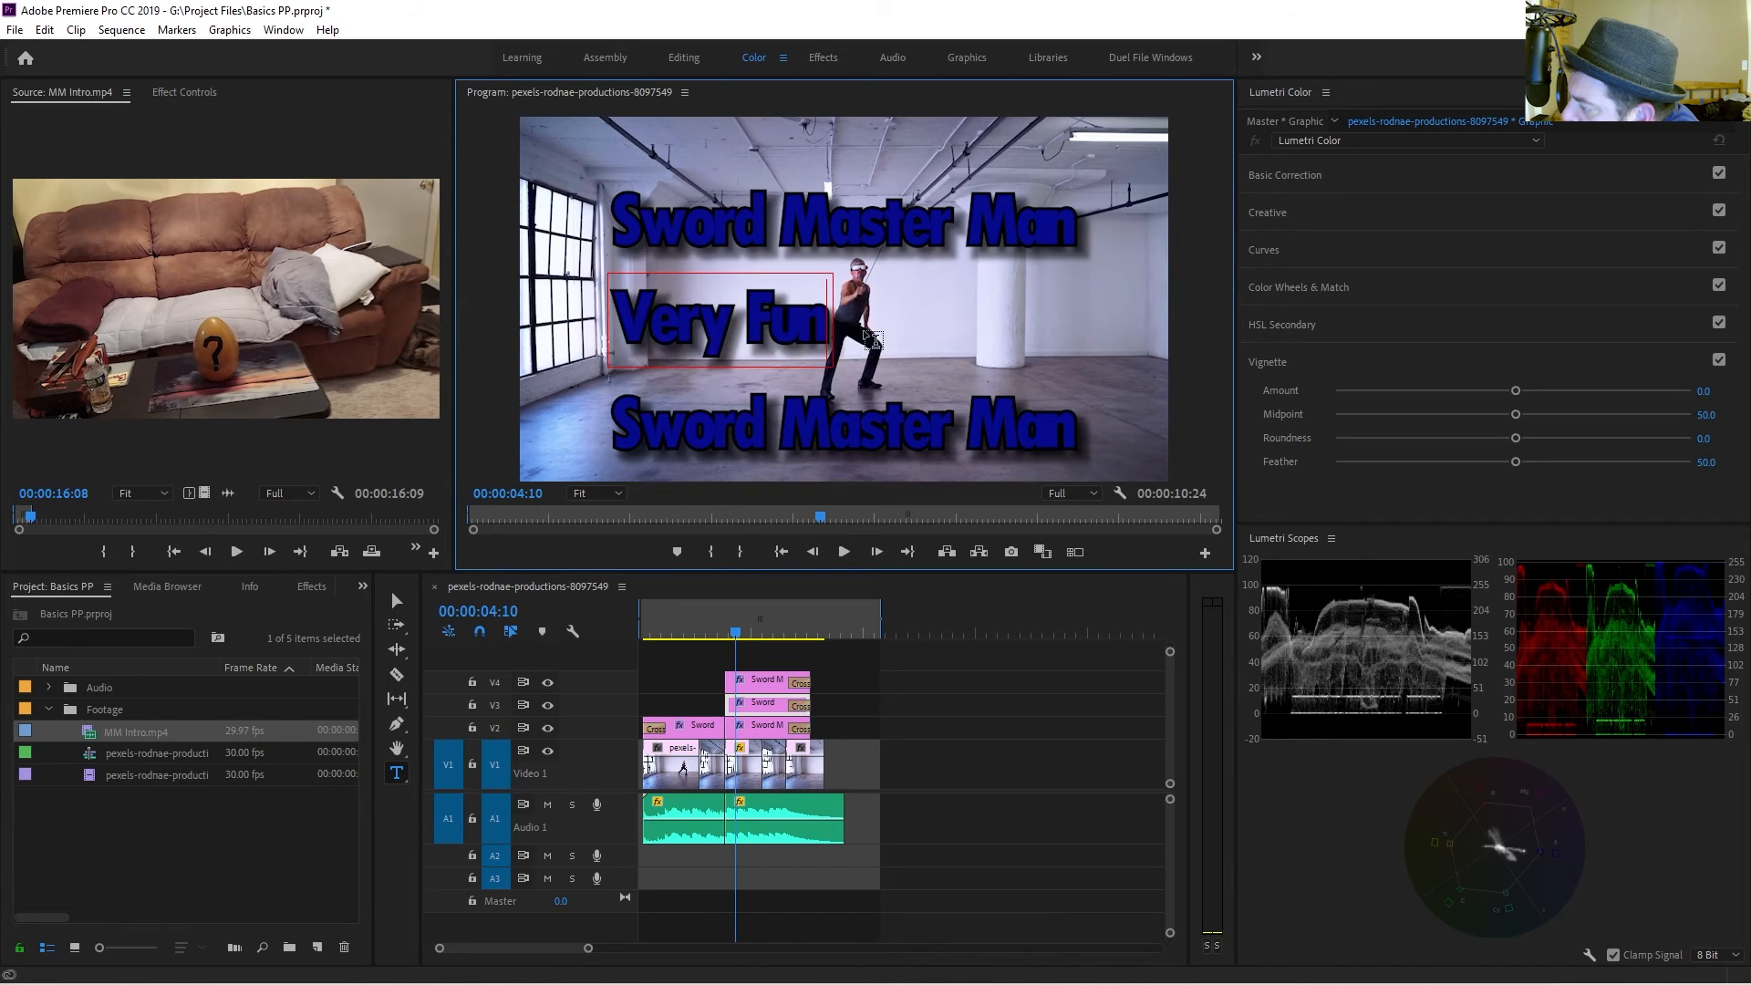
Replace the bottom title's text with "Cooler than BBD".
{"action": "left_click", "coordinate": [782, 690]}
{"action": "left_click", "coordinate": [811, 442]}
{"action": "type", "text": "v"}
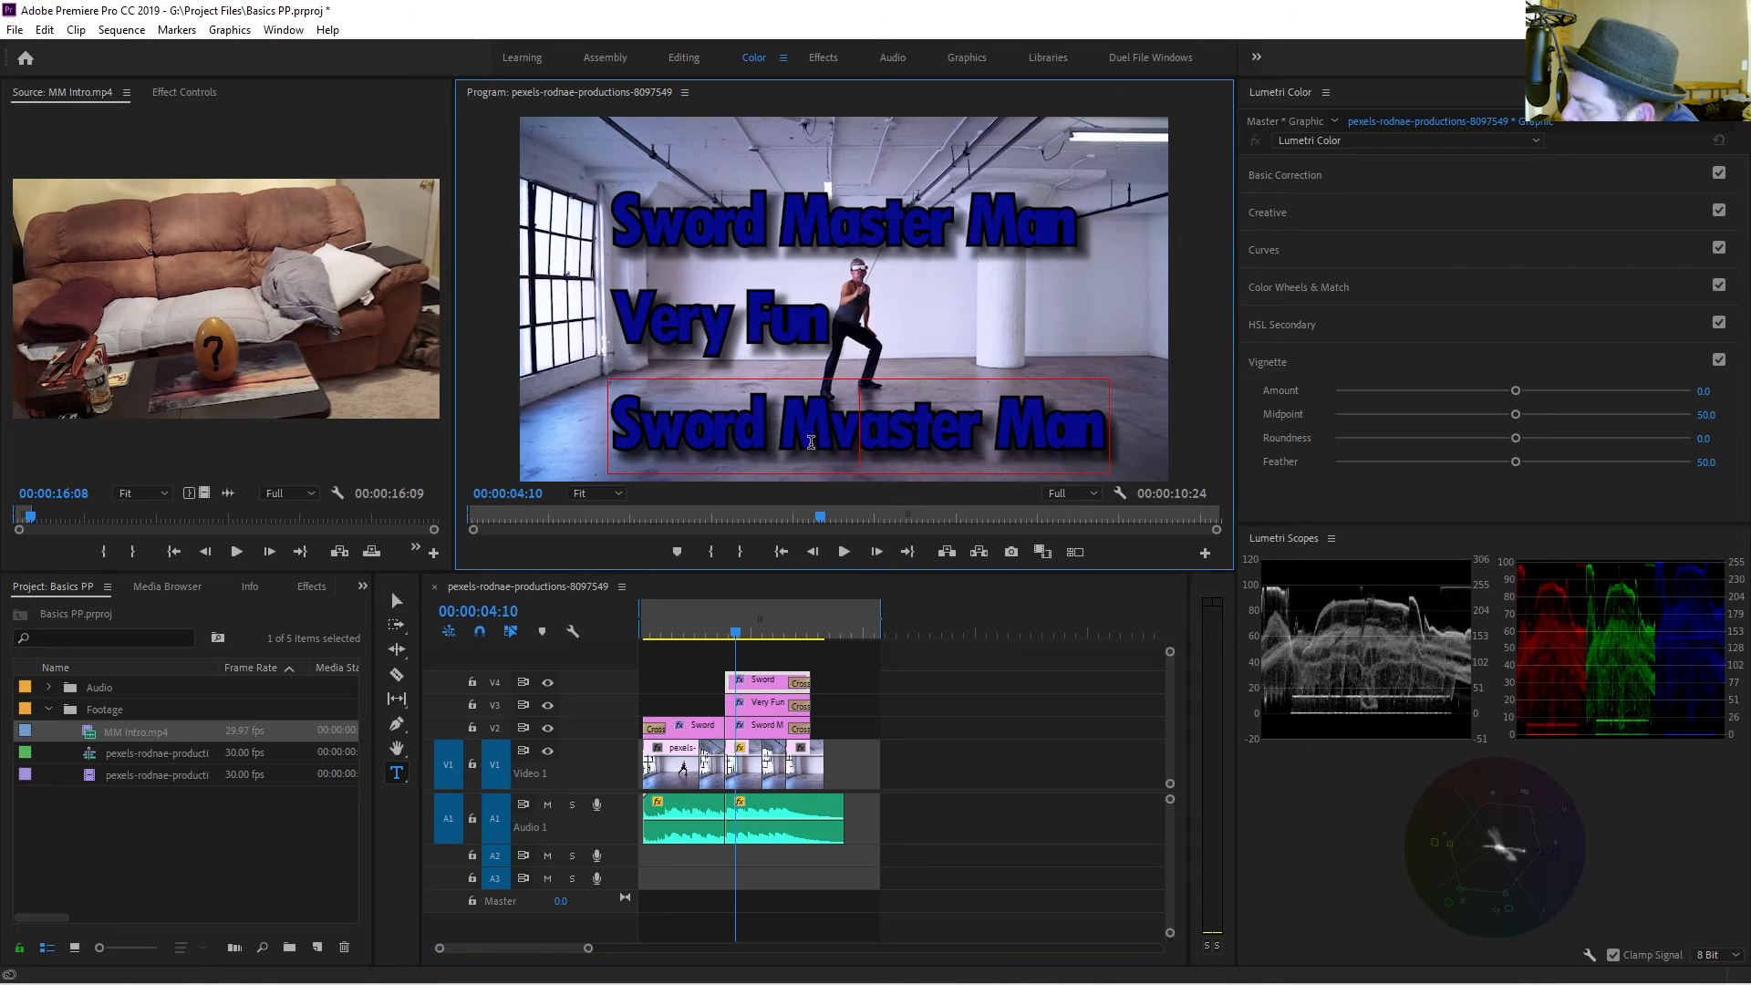
{"action": "key", "text": "BackSpace"}
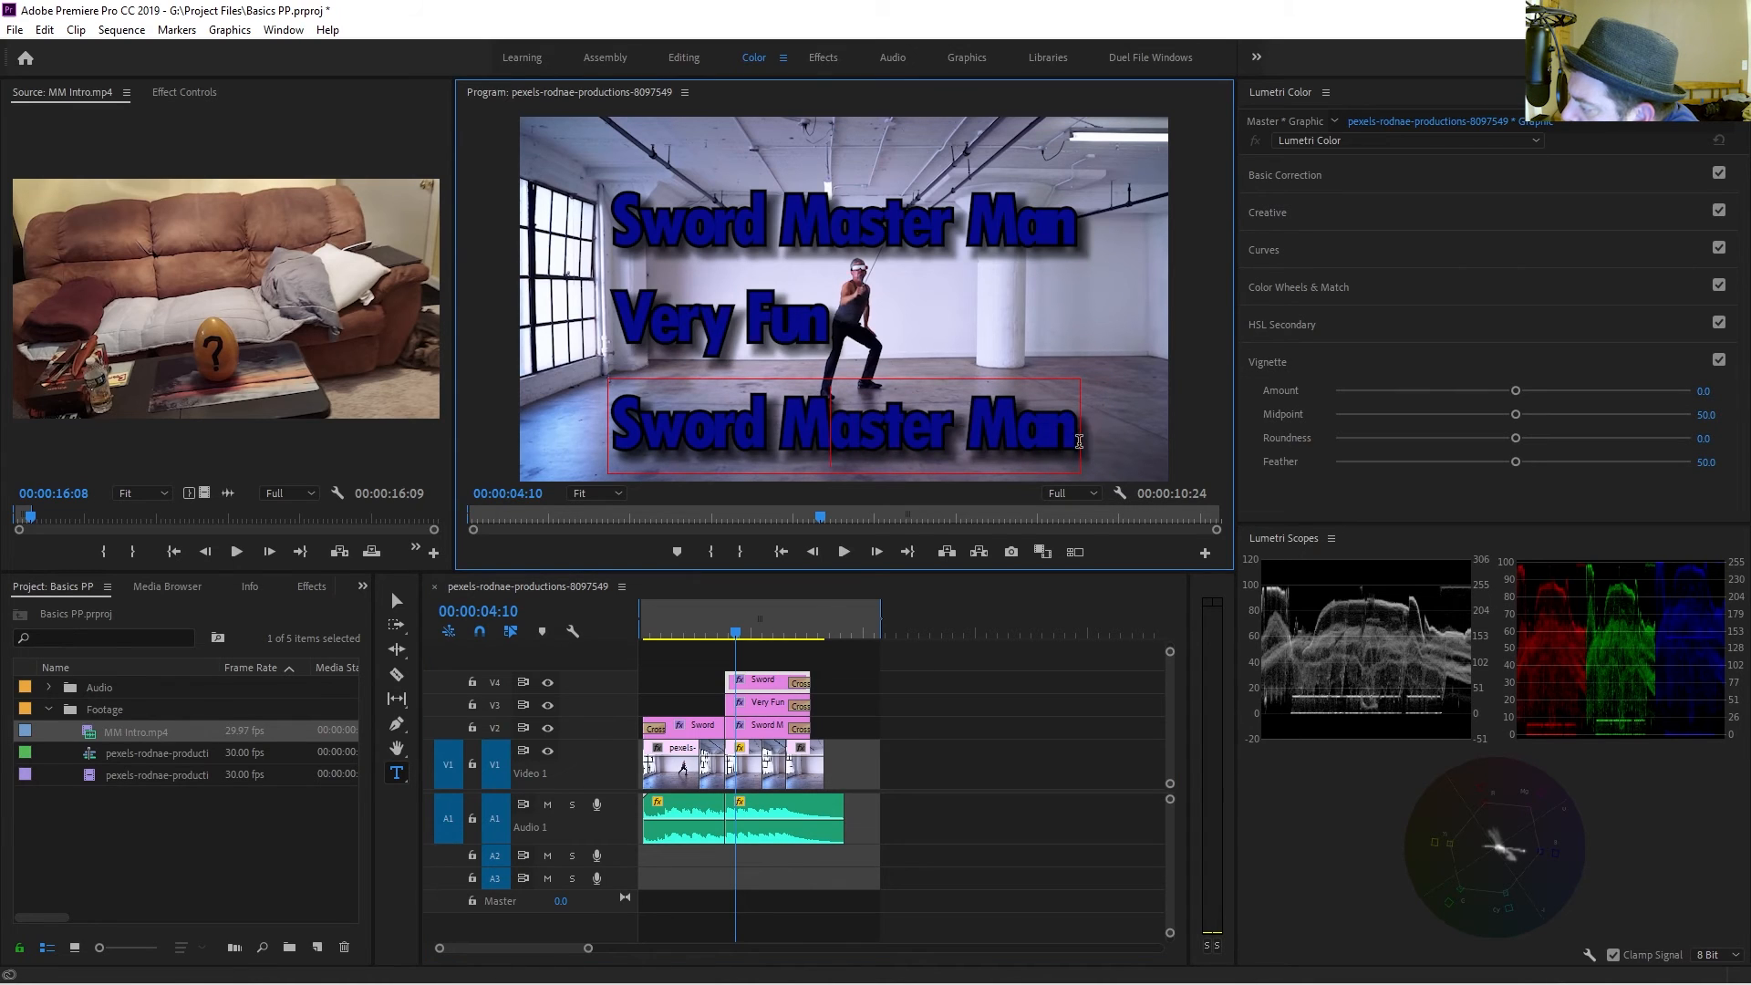
{"action": "left_click_drag", "start_coordinate": [1079, 441], "coordinate": [576, 441]}
{"action": "type", "text": "Coo"}
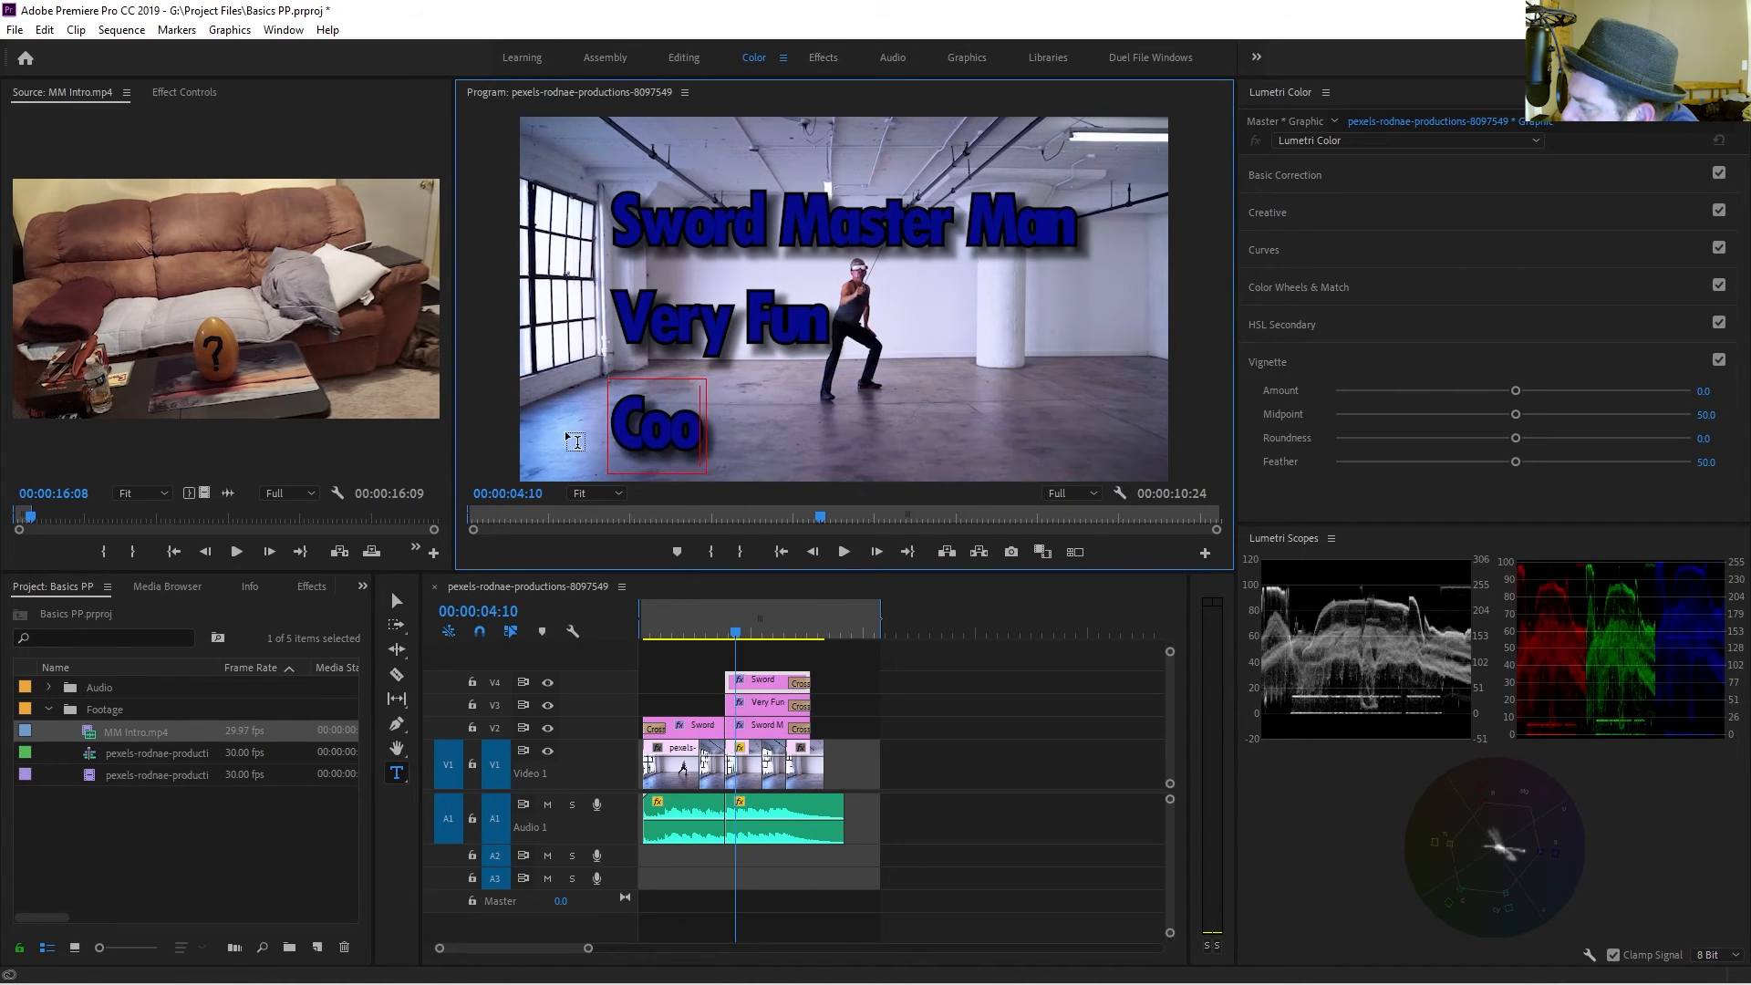
{"action": "type", "text": "ler than Dav"}
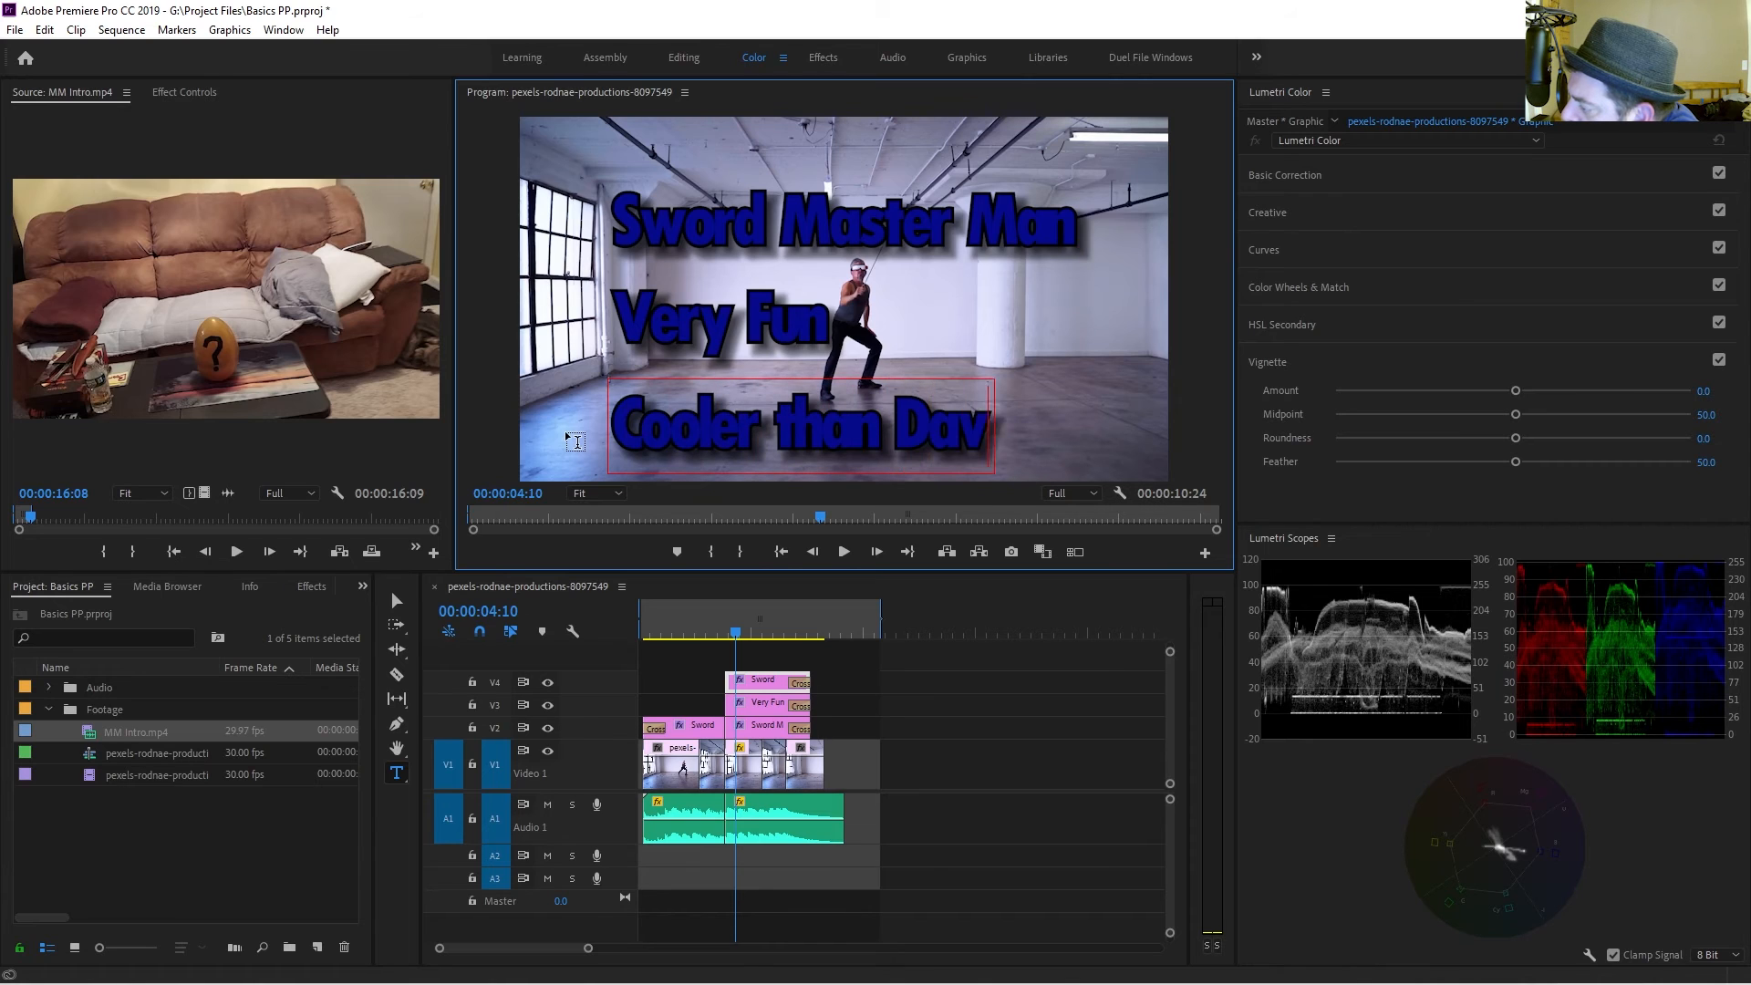
{"action": "type", "text": "e"}
{"action": "key", "text": "BackSpace"}
{"action": "key", "text": "BackSpace"}
{"action": "key", "text": "BackSpace"}
{"action": "key", "text": "BackSpace"}
{"action": "type", "text": "BB"}
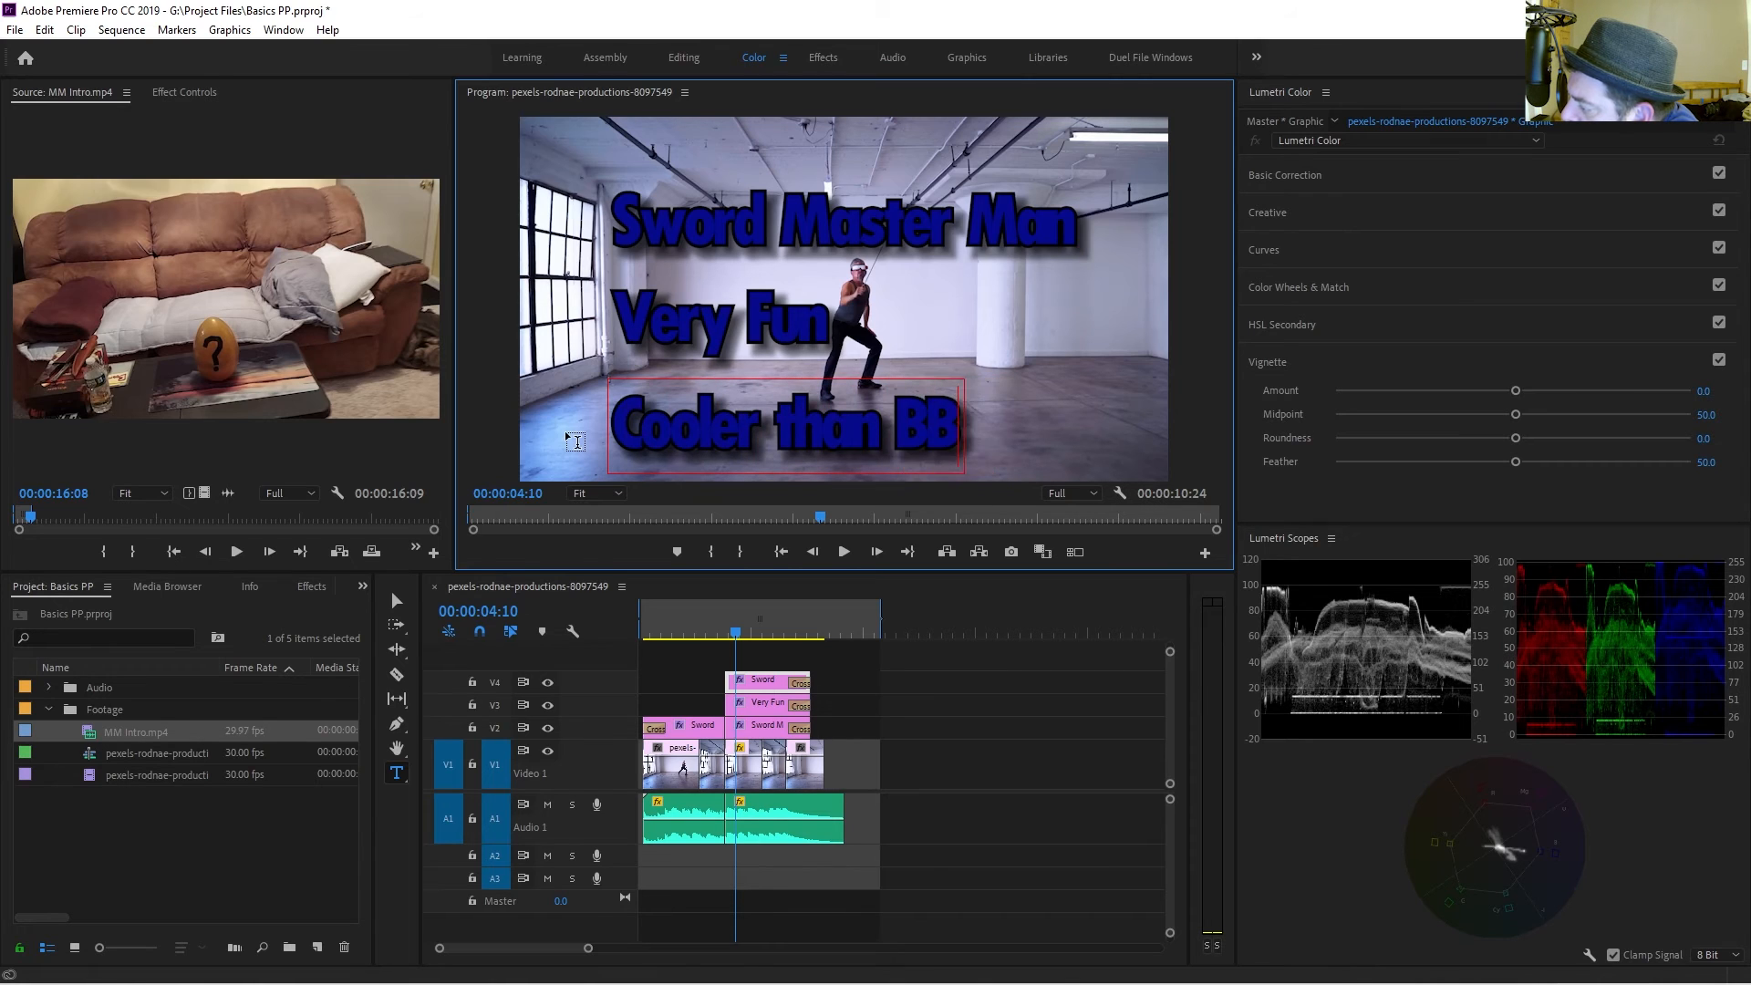
{"action": "type", "text": "D"}
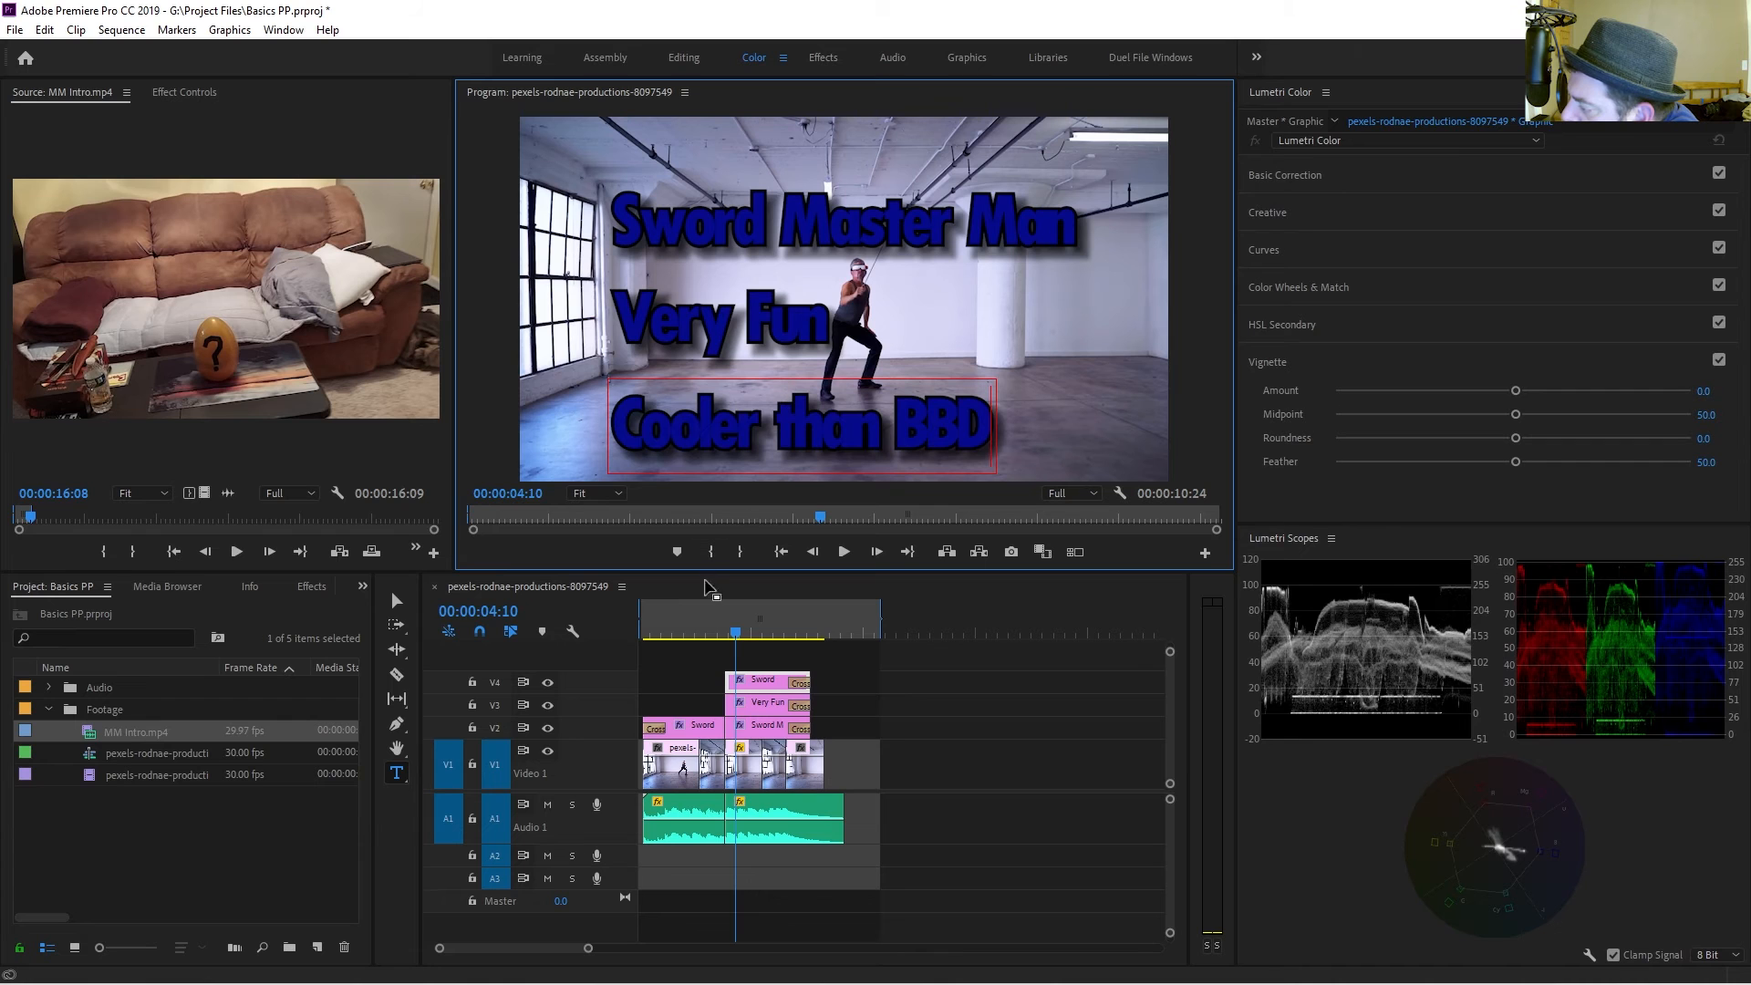
Move the Cooler than BBD title slightly left and scale it up to span the frame width.
{"action": "mouse_move", "coordinate": [735, 633]}
{"action": "left_mouse_down"}
{"action": "mouse_move", "coordinate": [803, 640]}
{"action": "mouse_move", "coordinate": [759, 635]}
{"action": "mouse_move", "coordinate": [796, 641]}
{"action": "mouse_move", "coordinate": [741, 648]}
{"action": "mouse_move", "coordinate": [755, 653]}
{"action": "left_mouse_up"}
{"action": "left_click", "coordinate": [757, 689]}
{"action": "left_click", "coordinate": [787, 445]}
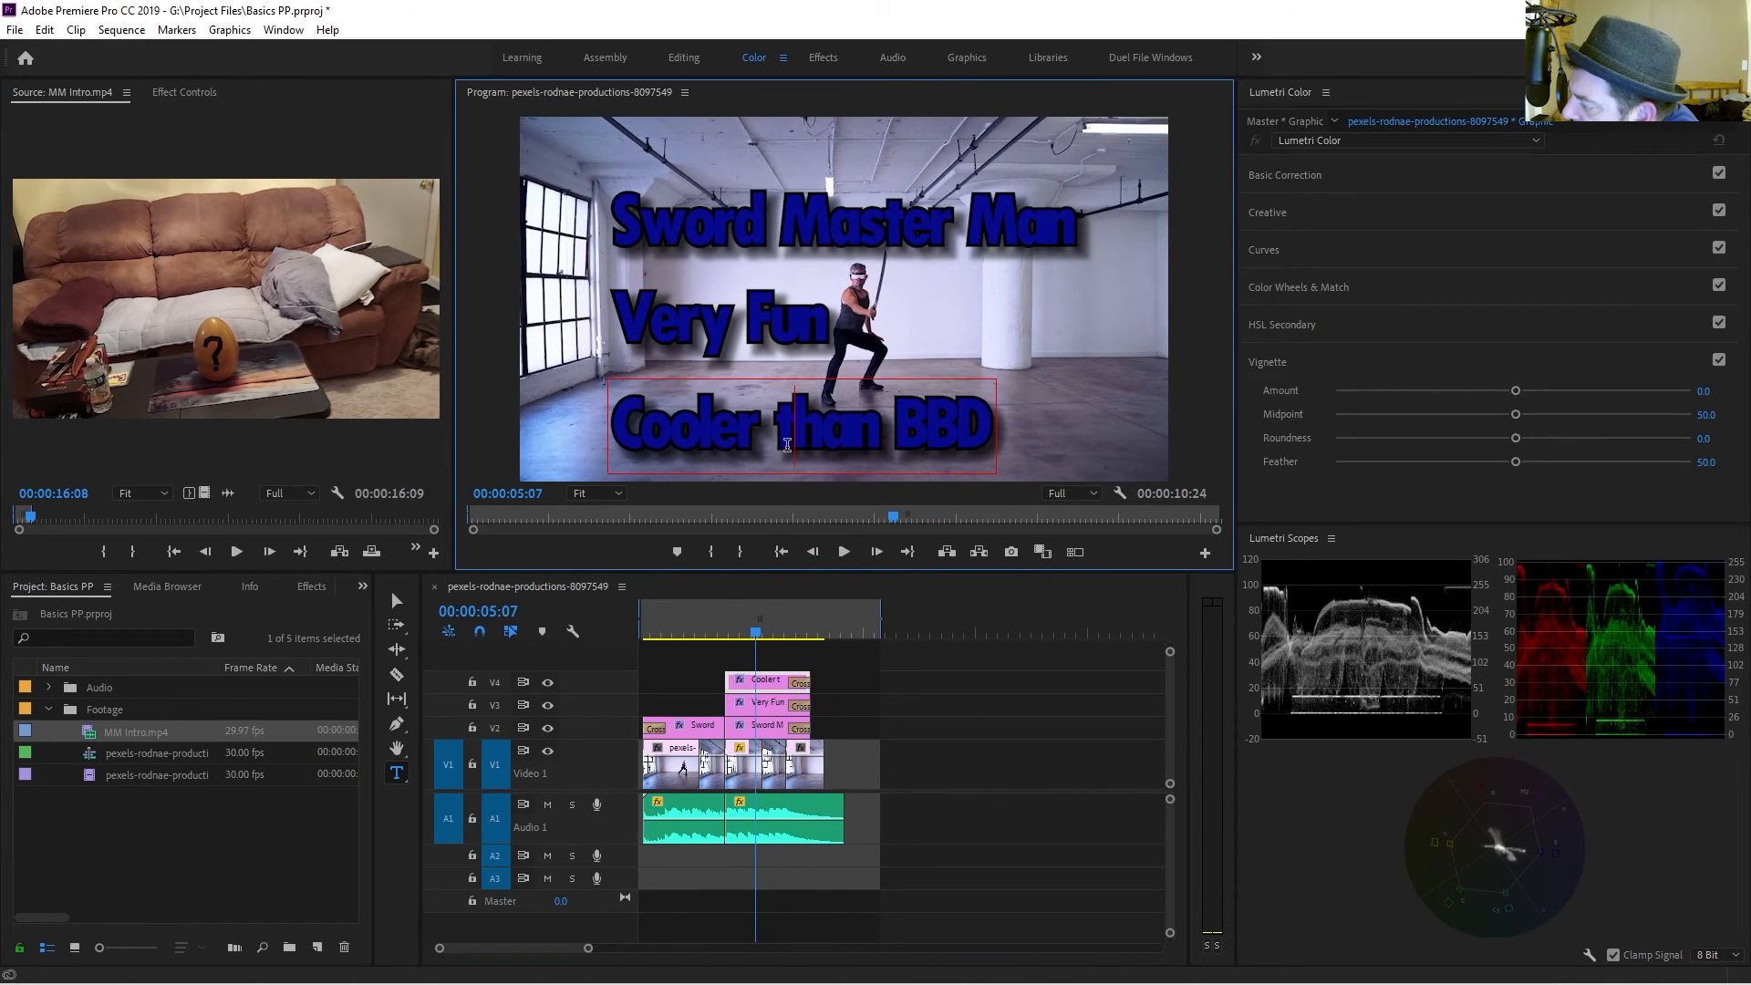
{"action": "left_click", "coordinate": [752, 681]}
{"action": "key", "text": "v"}
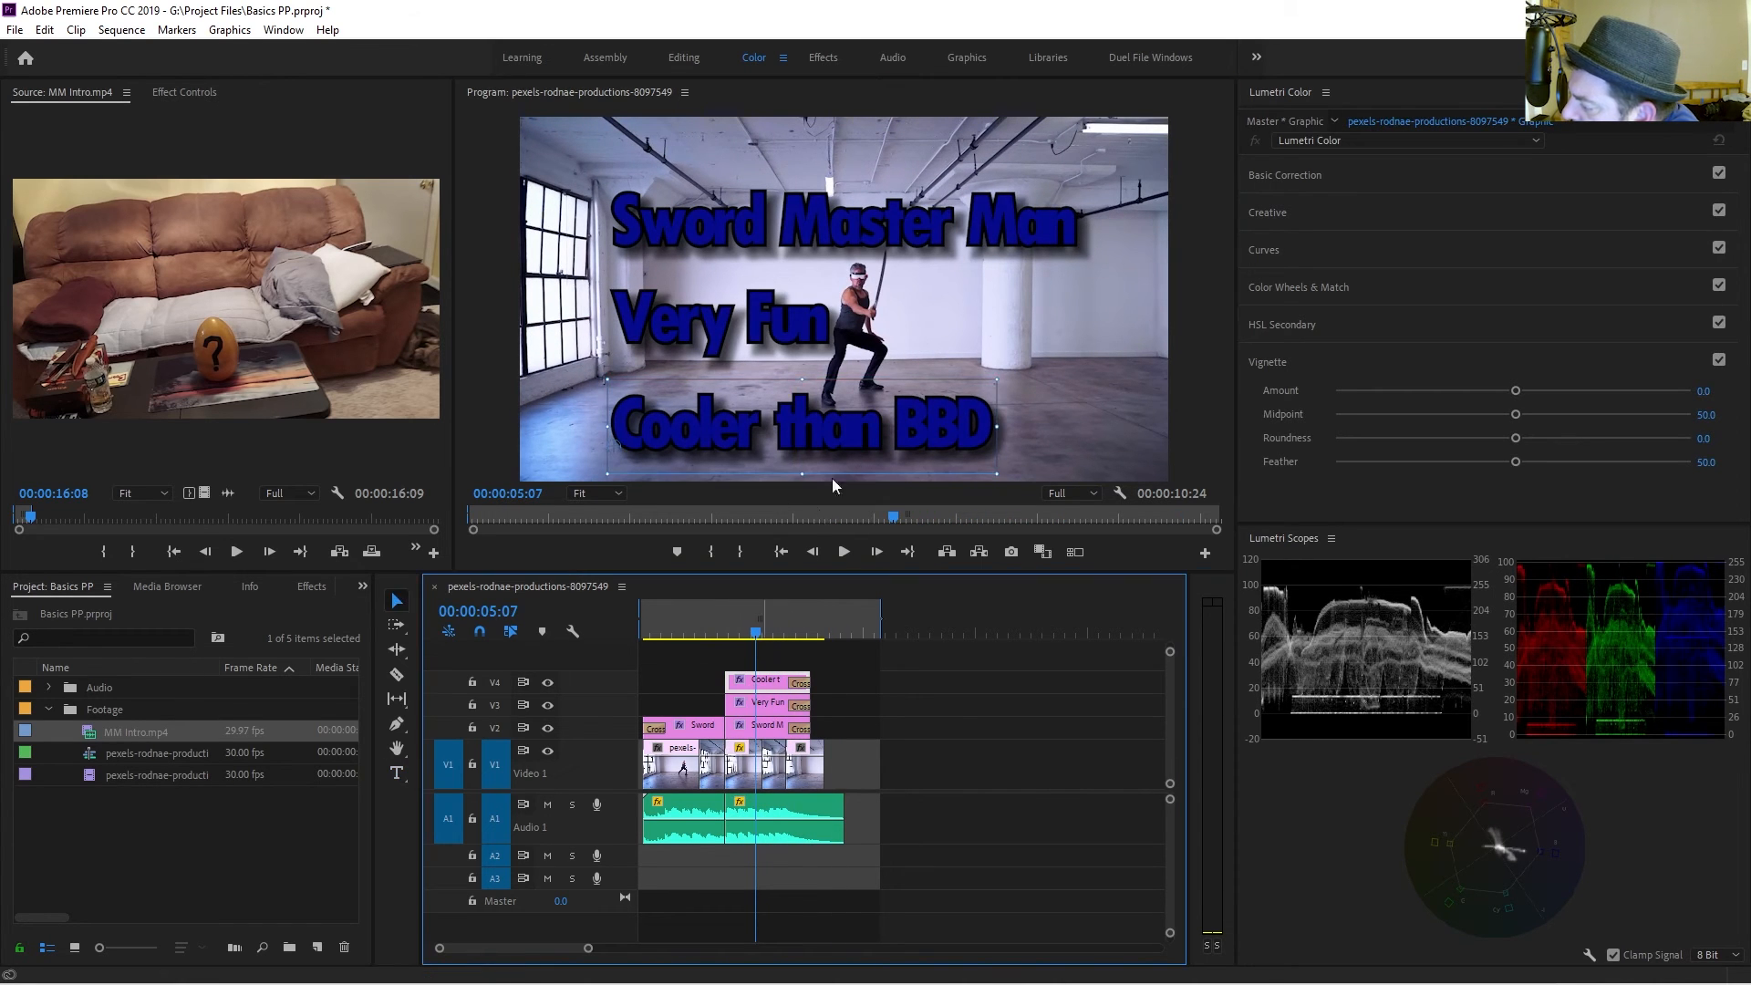
{"action": "left_click", "coordinate": [838, 436]}
{"action": "left_click_drag", "start_coordinate": [839, 444], "coordinate": [801, 440]}
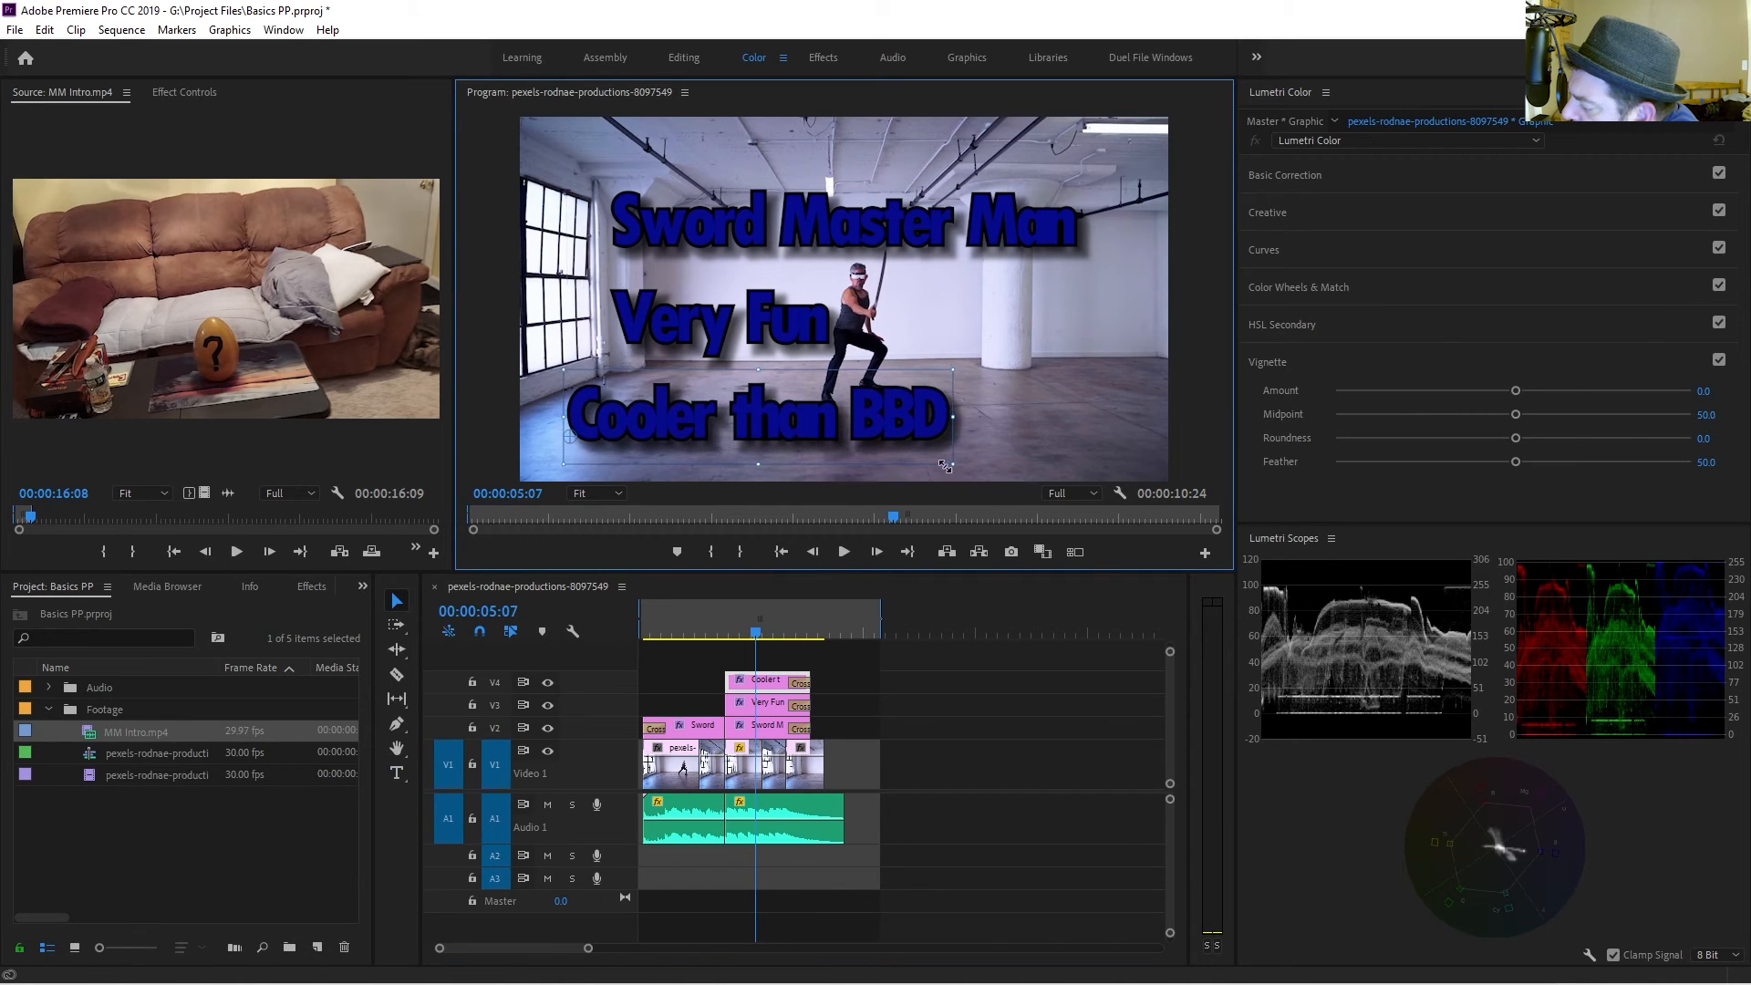
{"action": "left_click_drag", "start_coordinate": [952, 464], "coordinate": [1115, 476]}
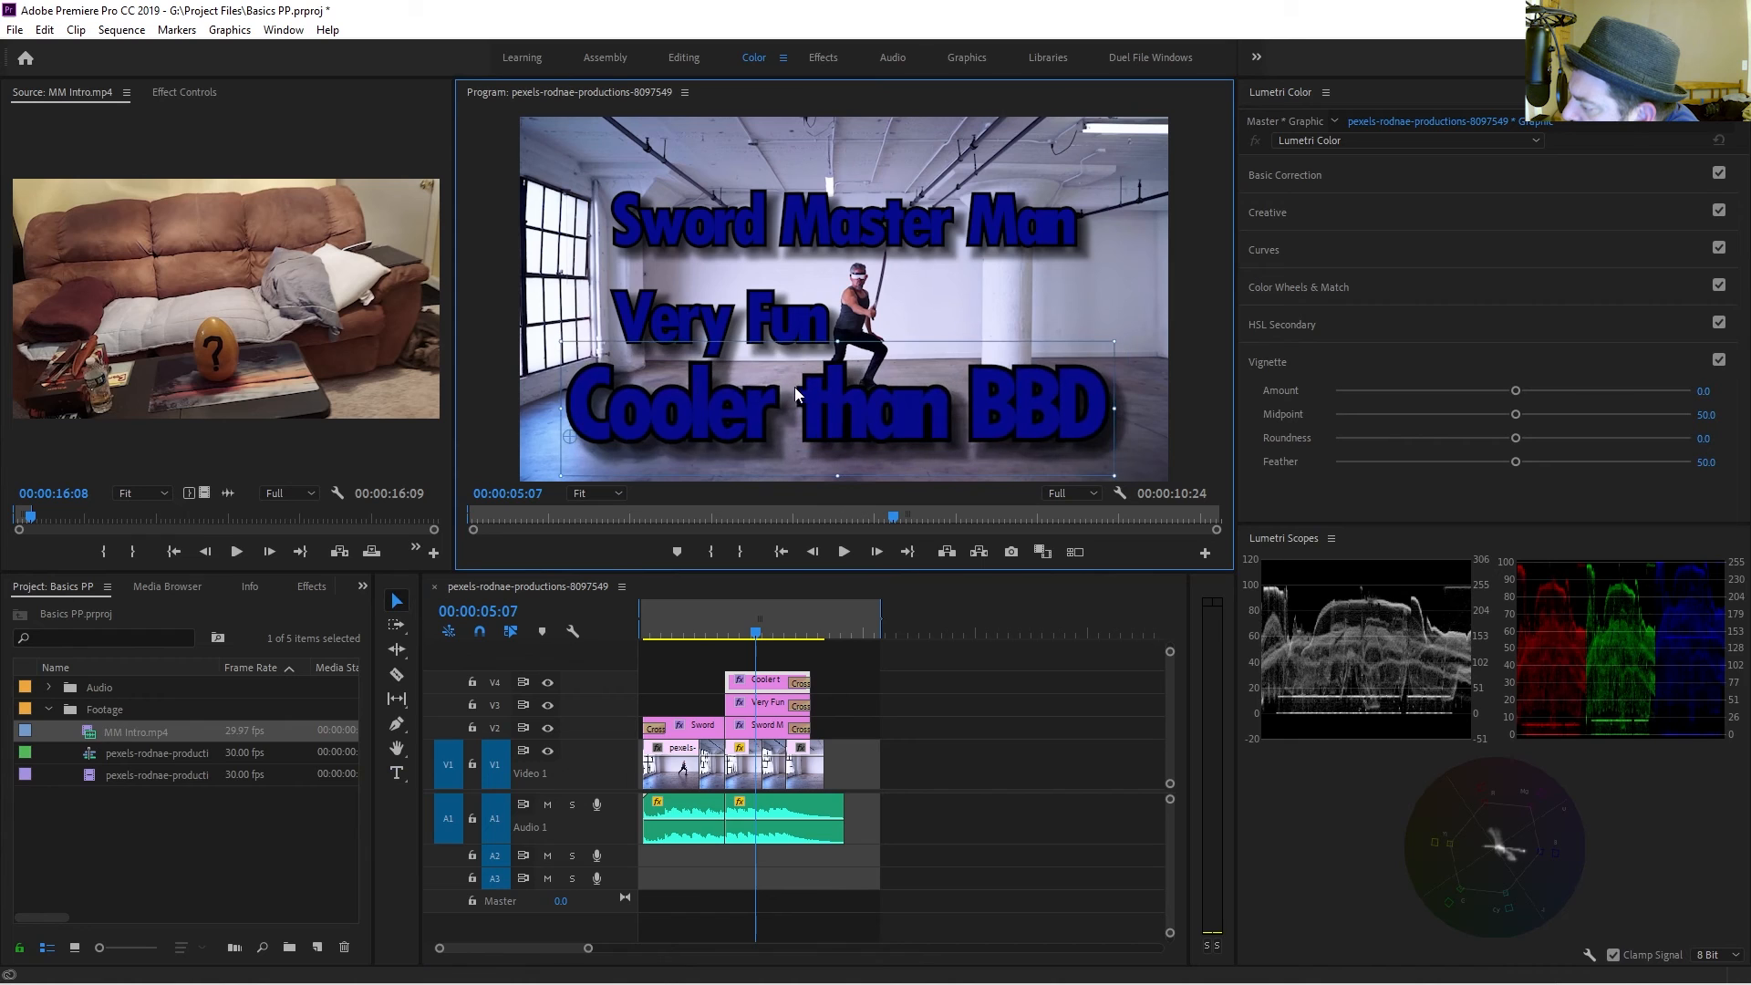
Move the Very Fun title to the right side and scale down the Sword Master Man title.
{"action": "left_click", "coordinate": [769, 330]}
{"action": "left_click_drag", "start_coordinate": [832, 368], "coordinate": [1085, 317]}
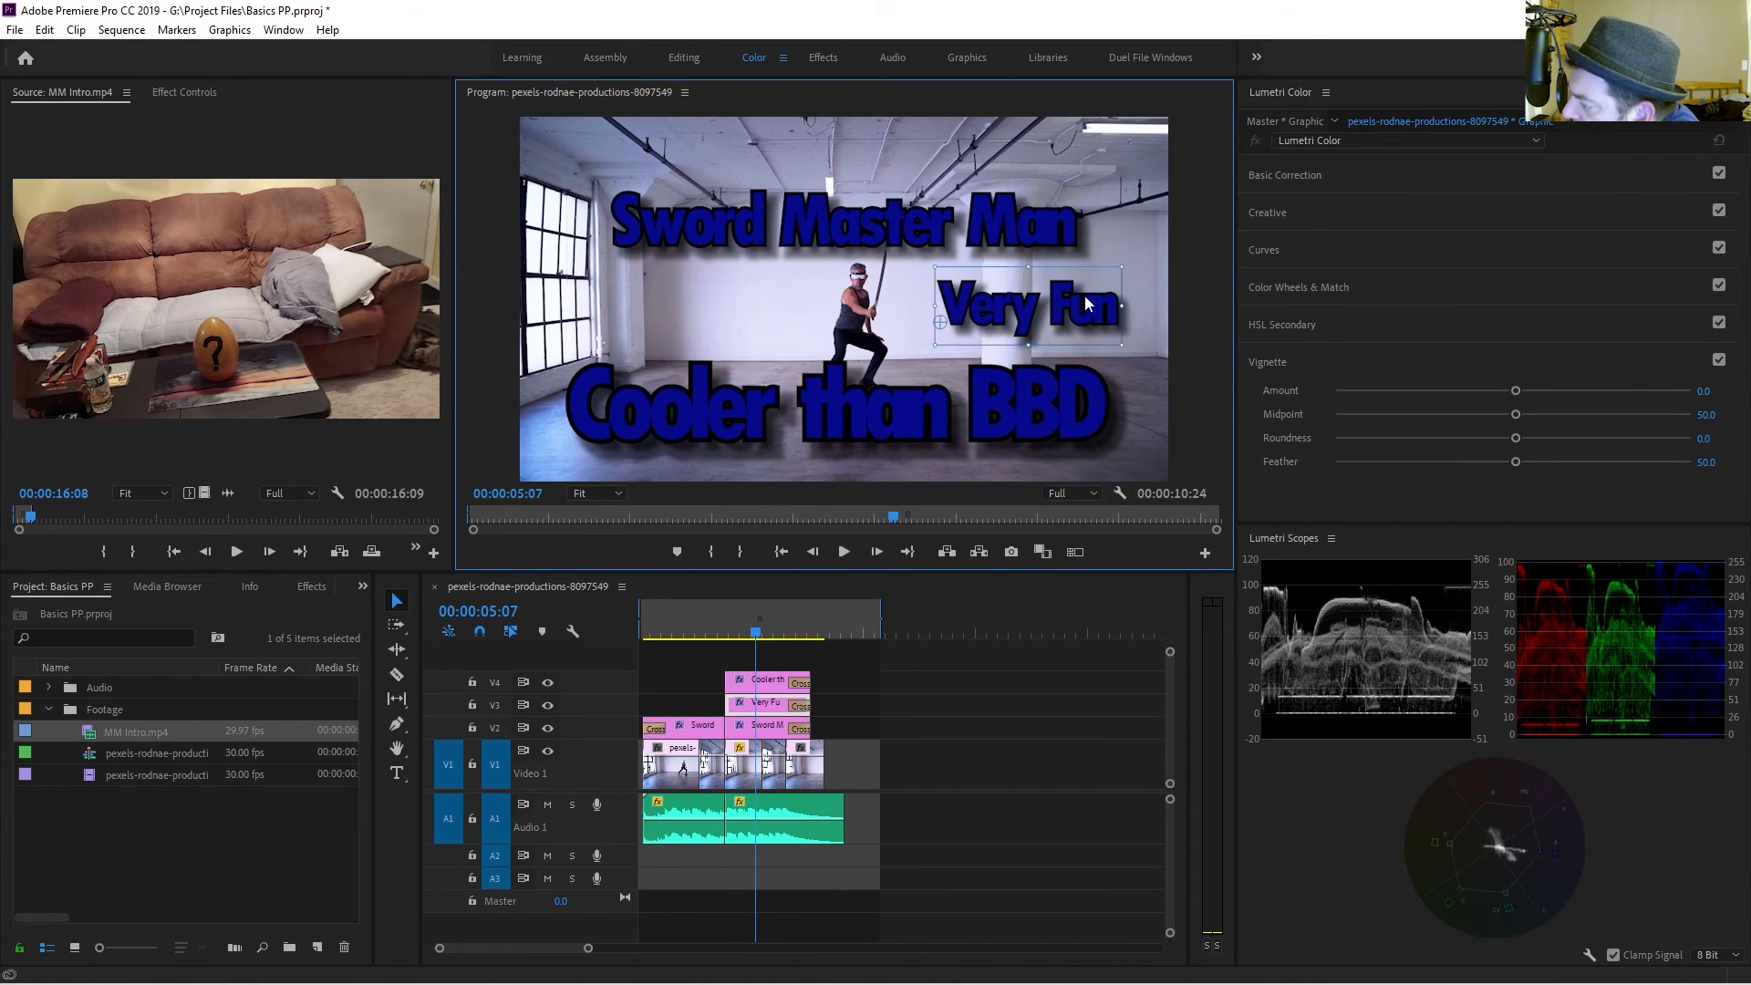
{"action": "left_click", "coordinate": [1077, 230]}
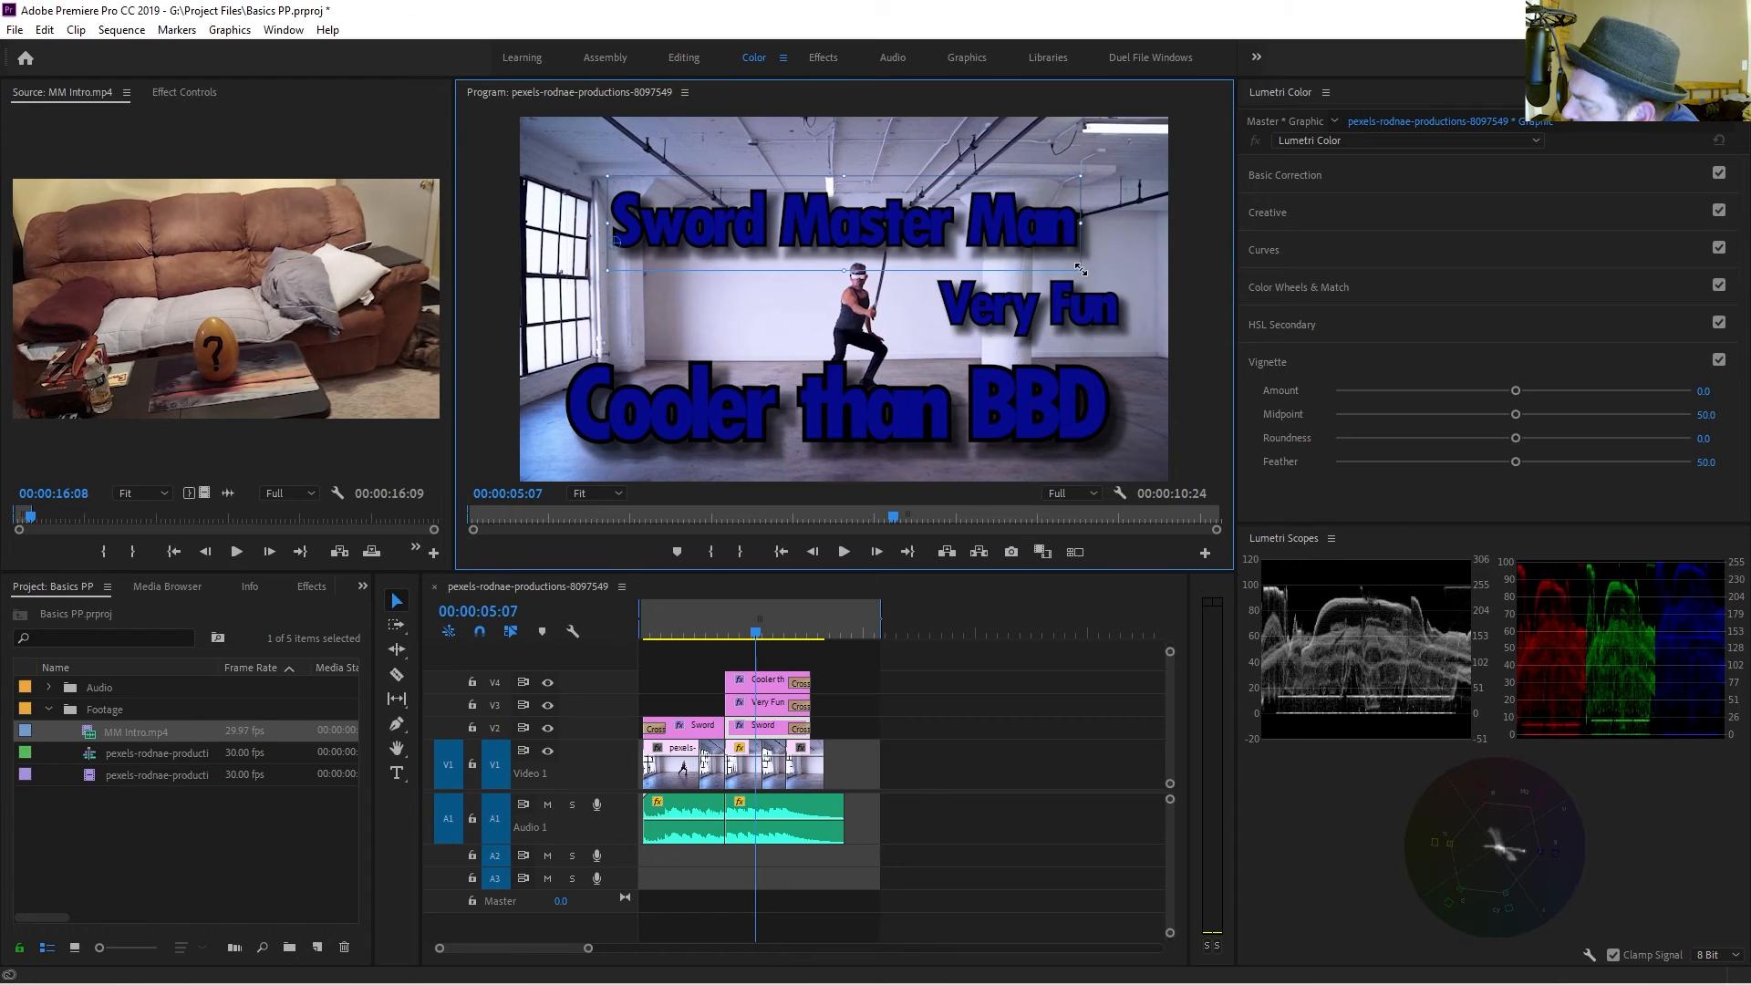
{"action": "left_click_drag", "start_coordinate": [1081, 270], "coordinate": [939, 258]}
Change the Very Fun title's font to Segoe UI Historic.
{"action": "key", "text": "t"}
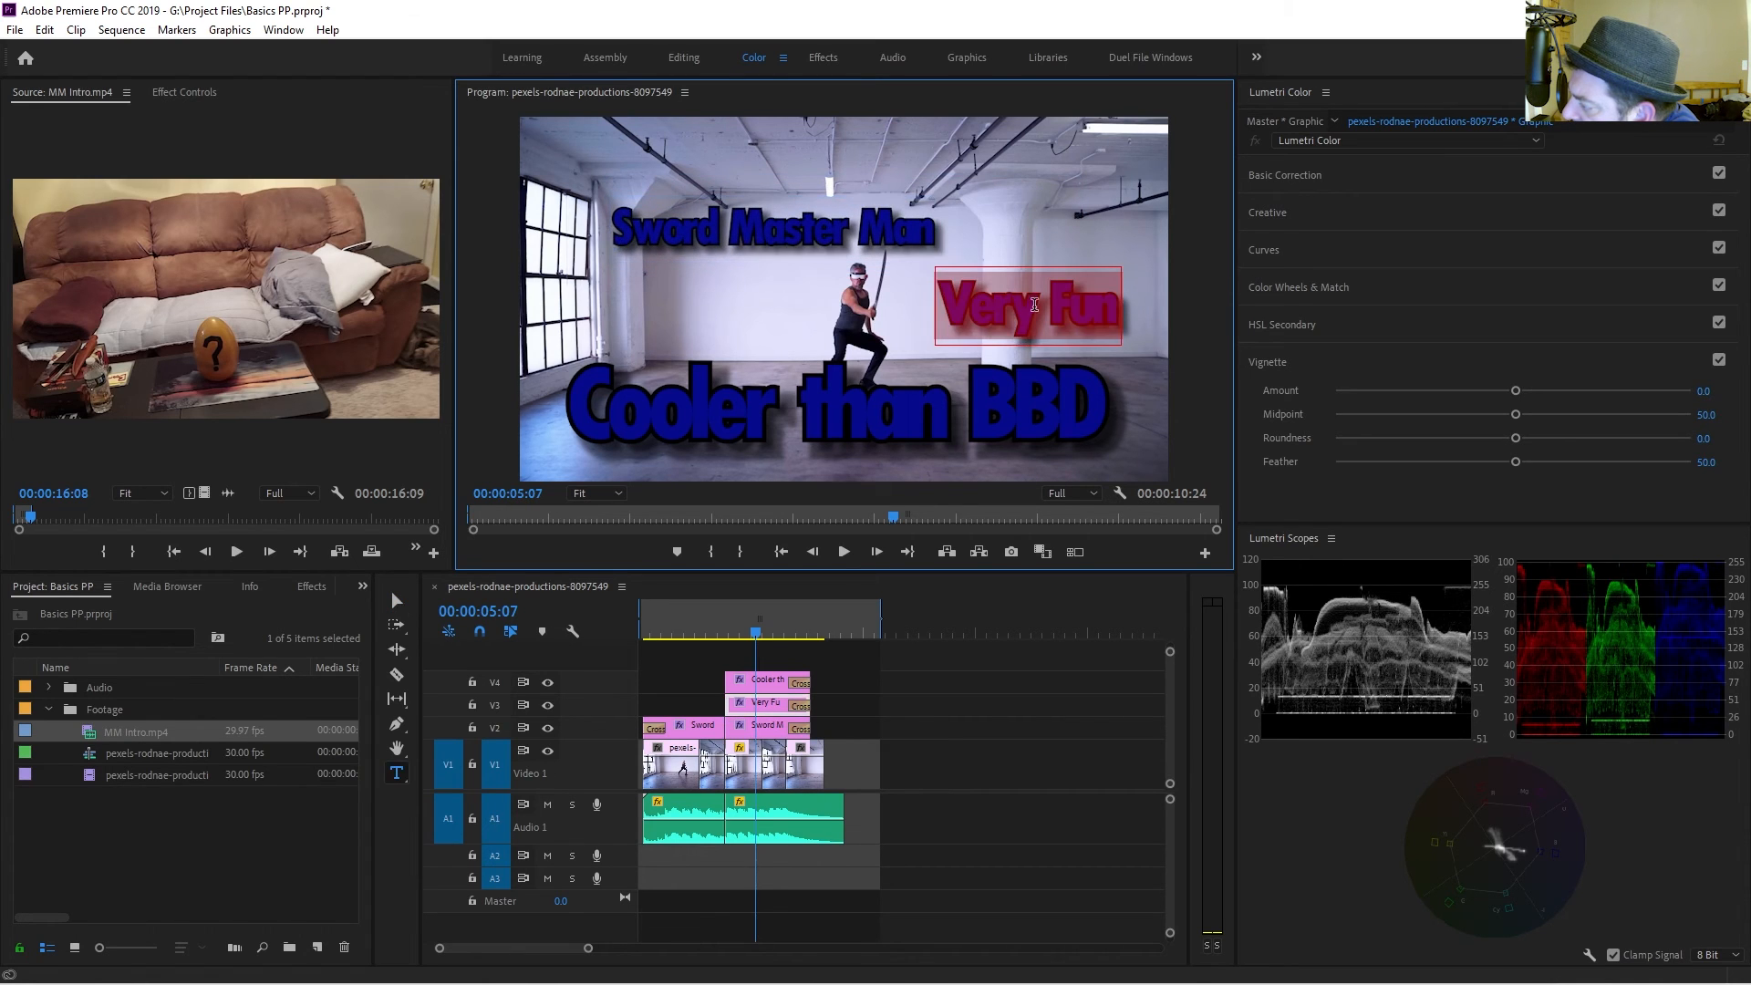
{"action": "left_click", "coordinate": [671, 54]}
{"action": "scroll", "coordinate": [646, 319], "scroll_direction": "down", "scroll_amount": 5}
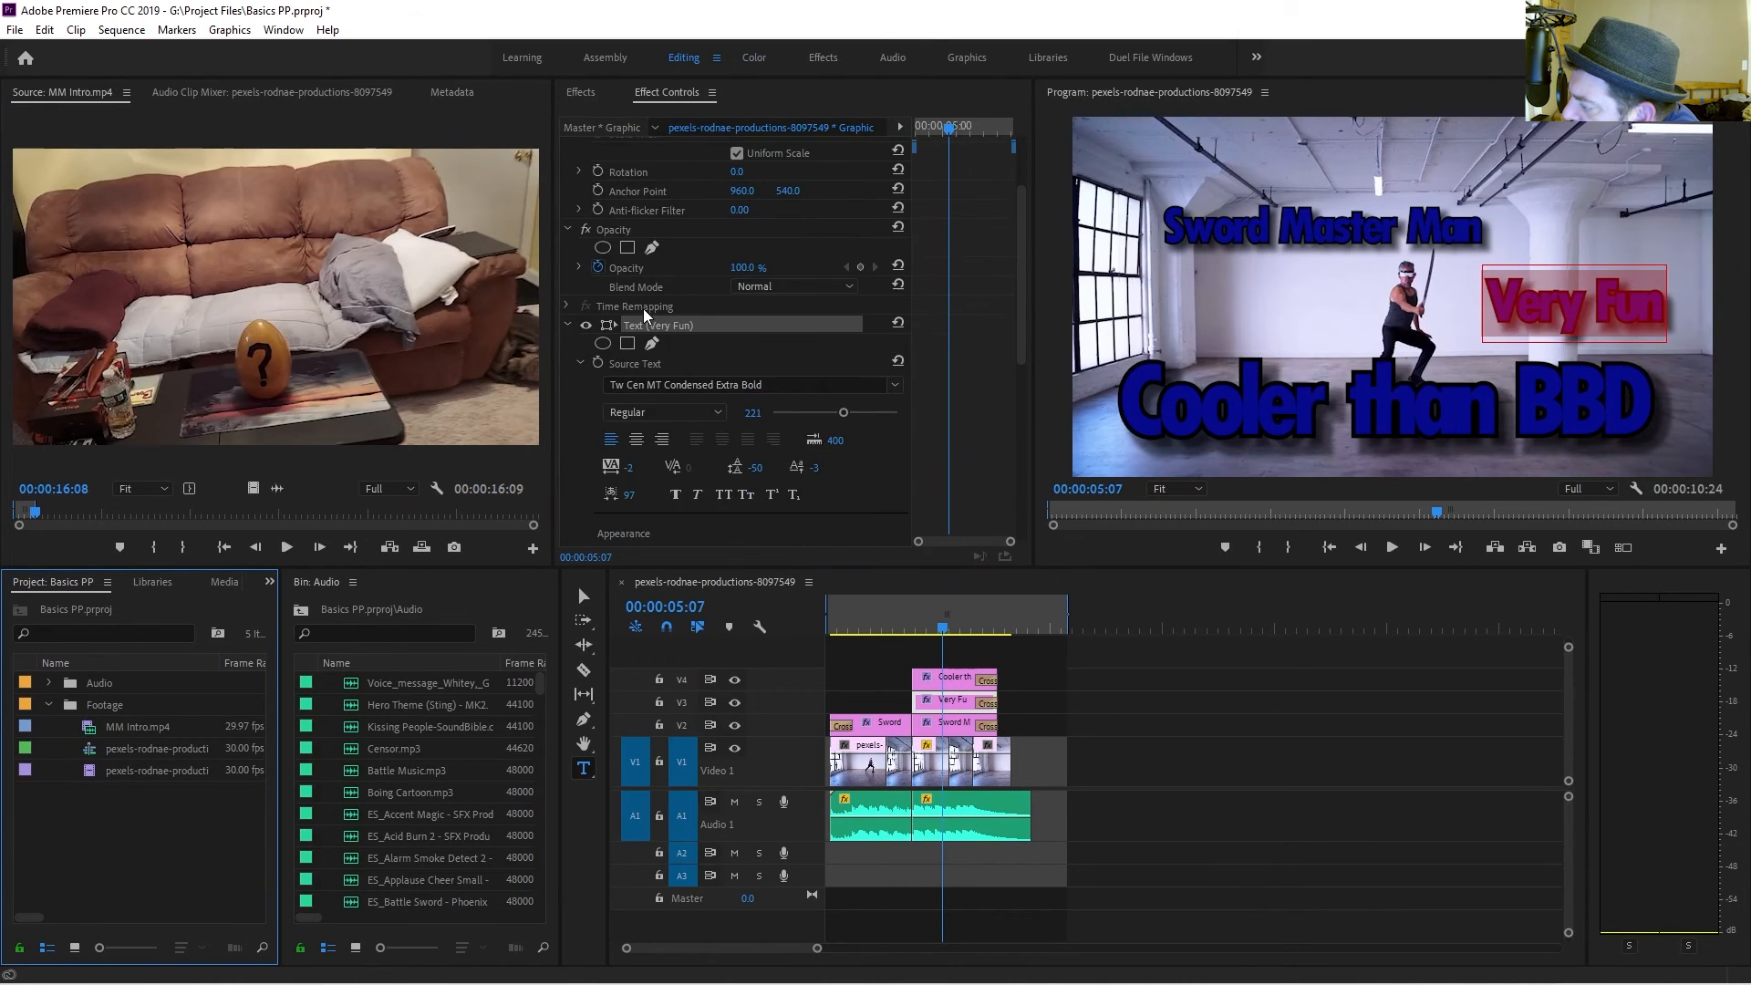
{"action": "scroll", "coordinate": [654, 379], "scroll_direction": "down", "scroll_amount": 2}
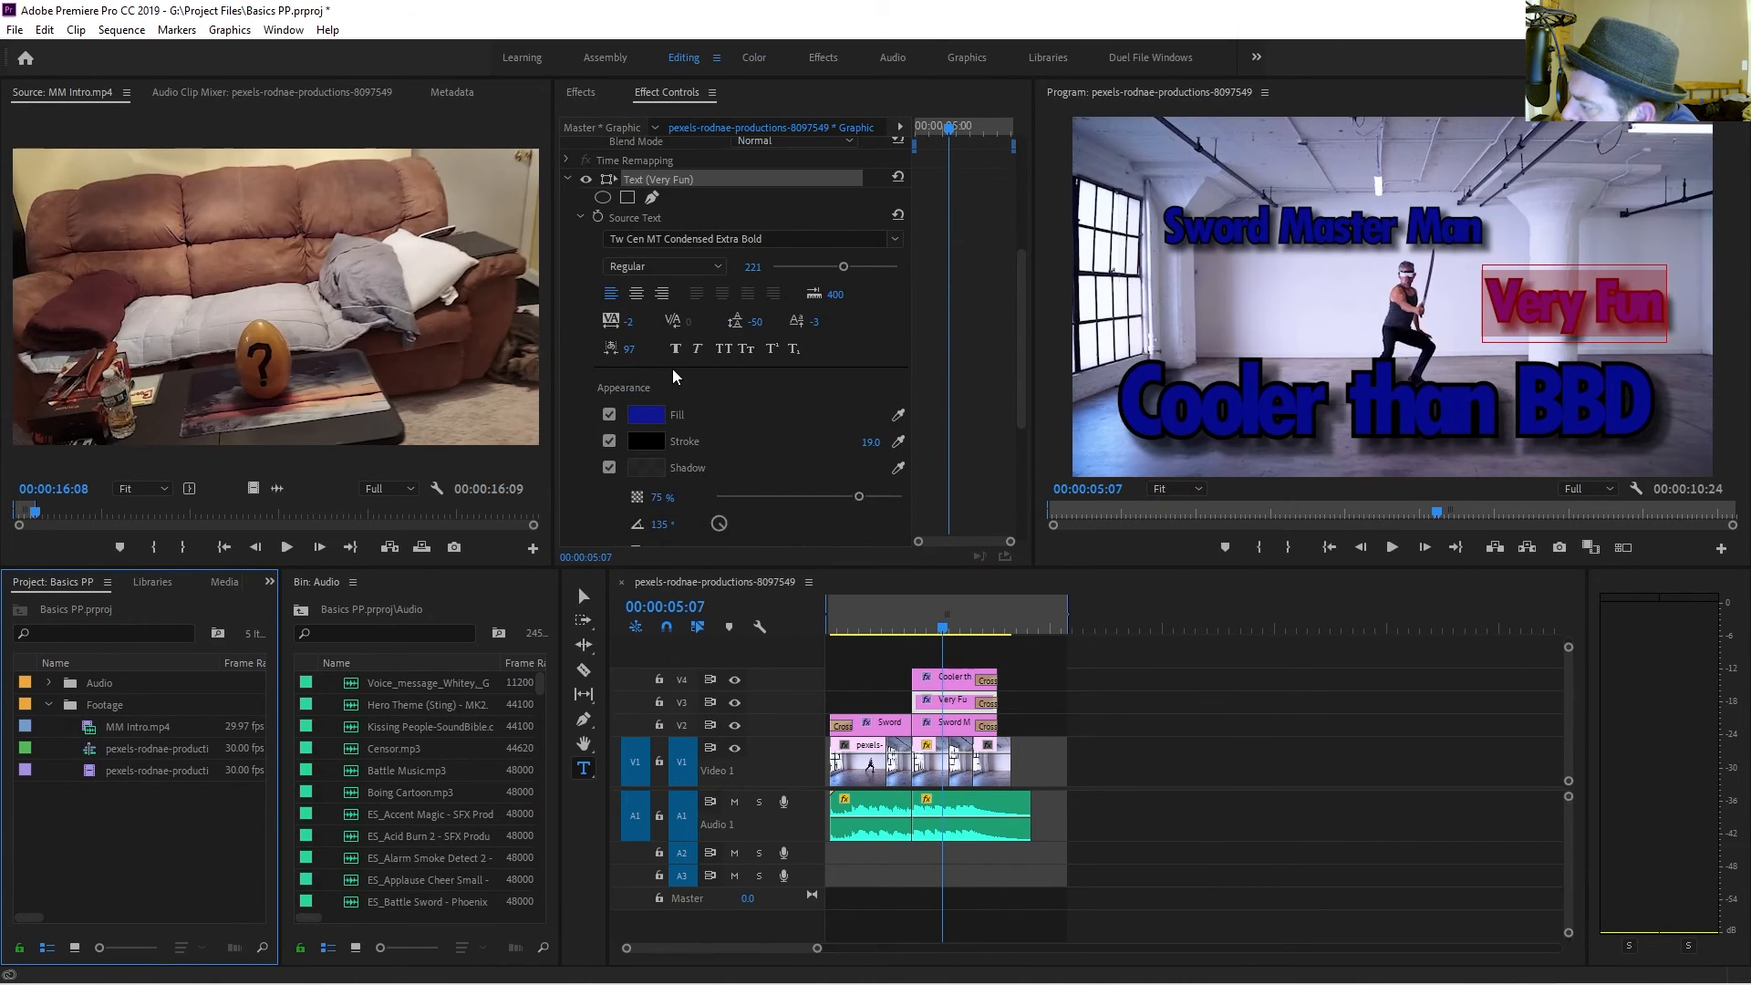
{"action": "left_click", "coordinate": [672, 239]}
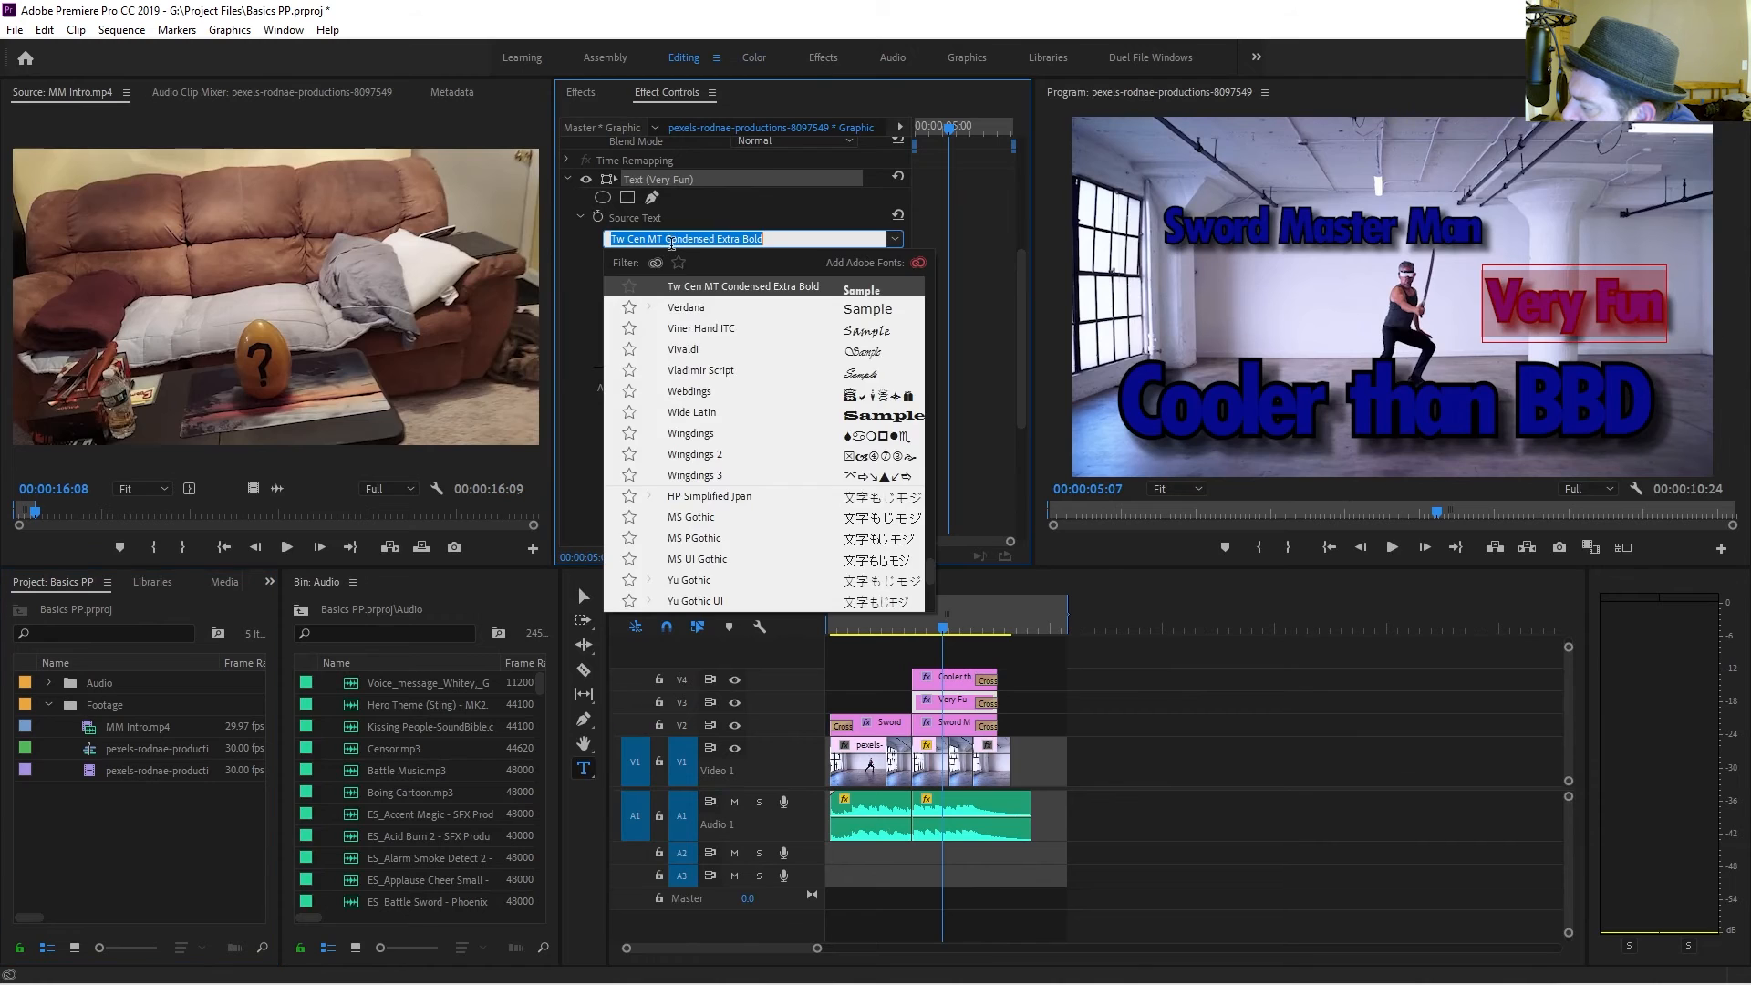
{"action": "left_click", "coordinate": [691, 471]}
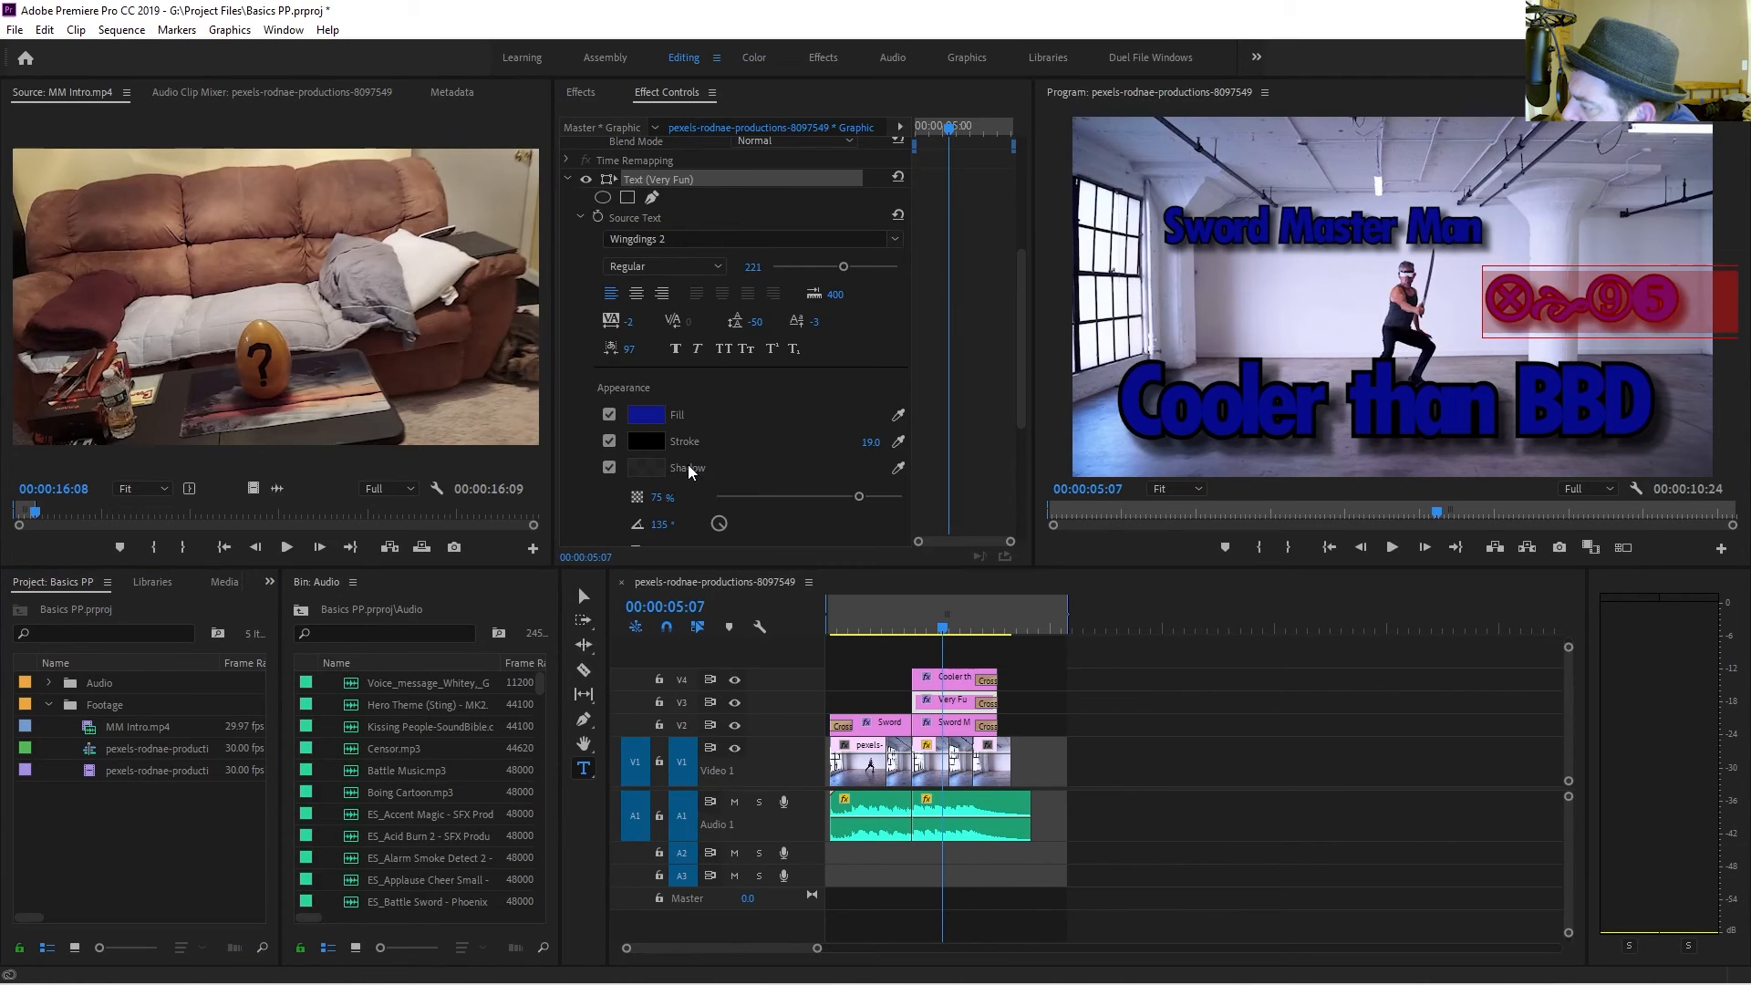
{"action": "left_click", "coordinate": [743, 239]}
{"action": "scroll", "coordinate": [725, 408], "scroll_direction": "down", "scroll_amount": 3}
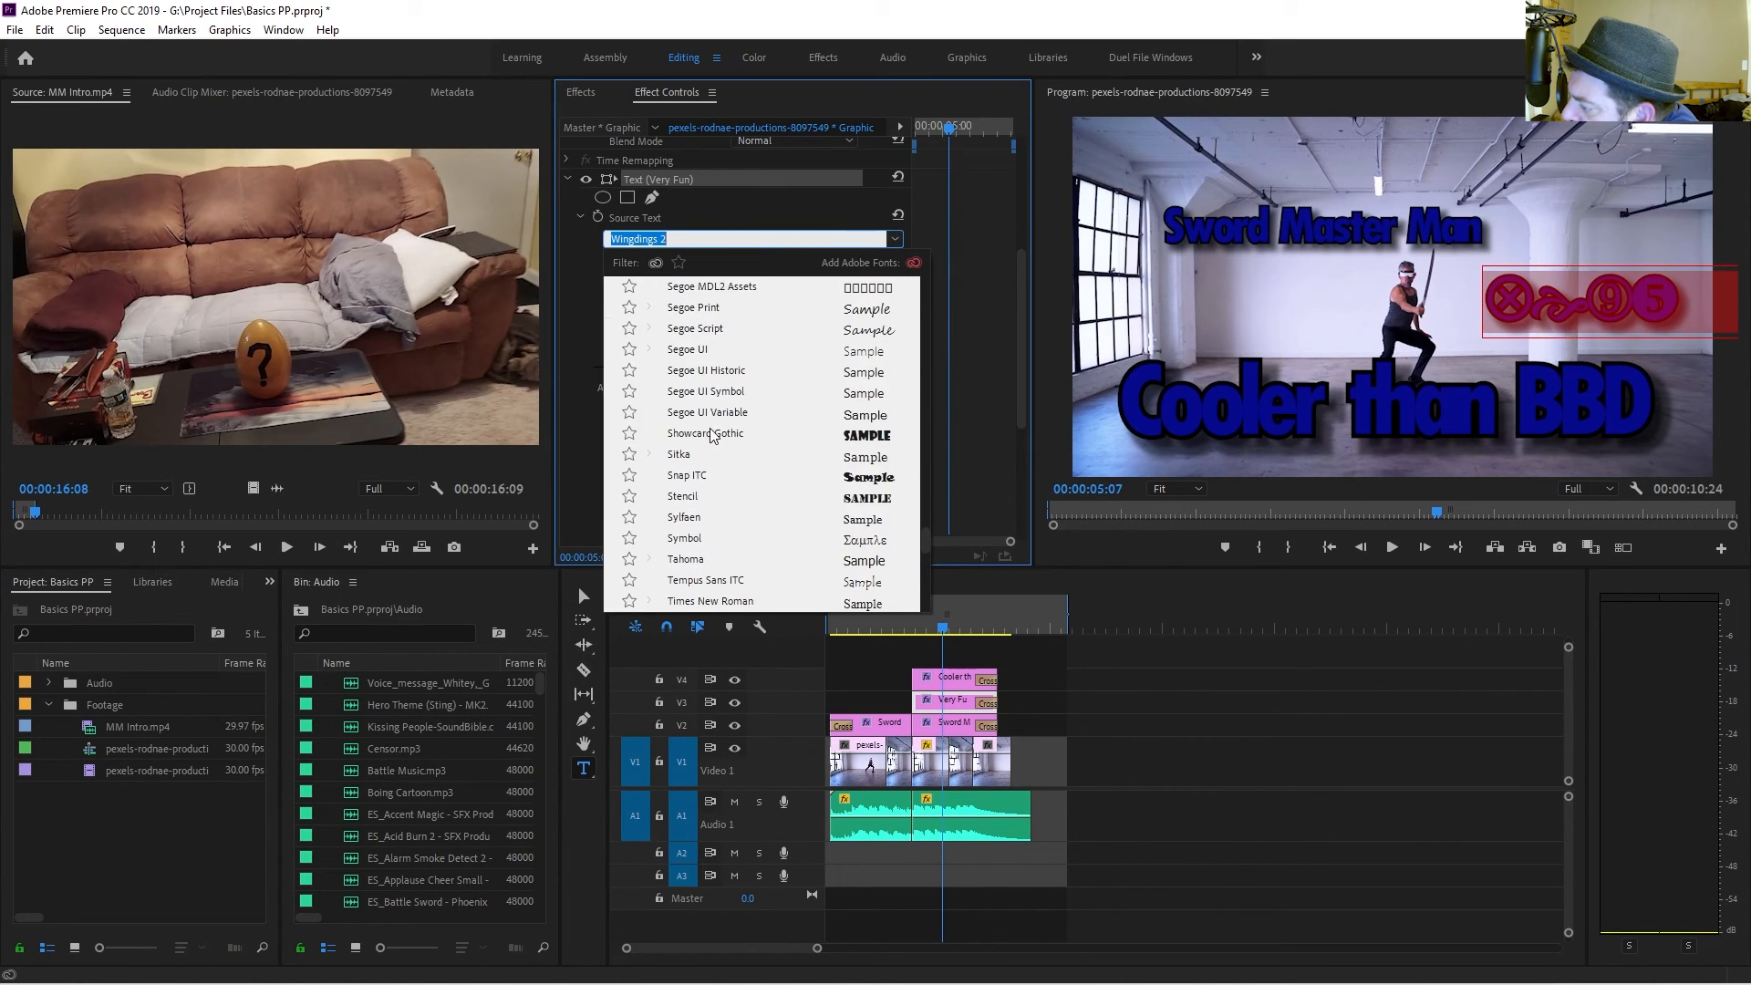
{"action": "left_click", "coordinate": [707, 376]}
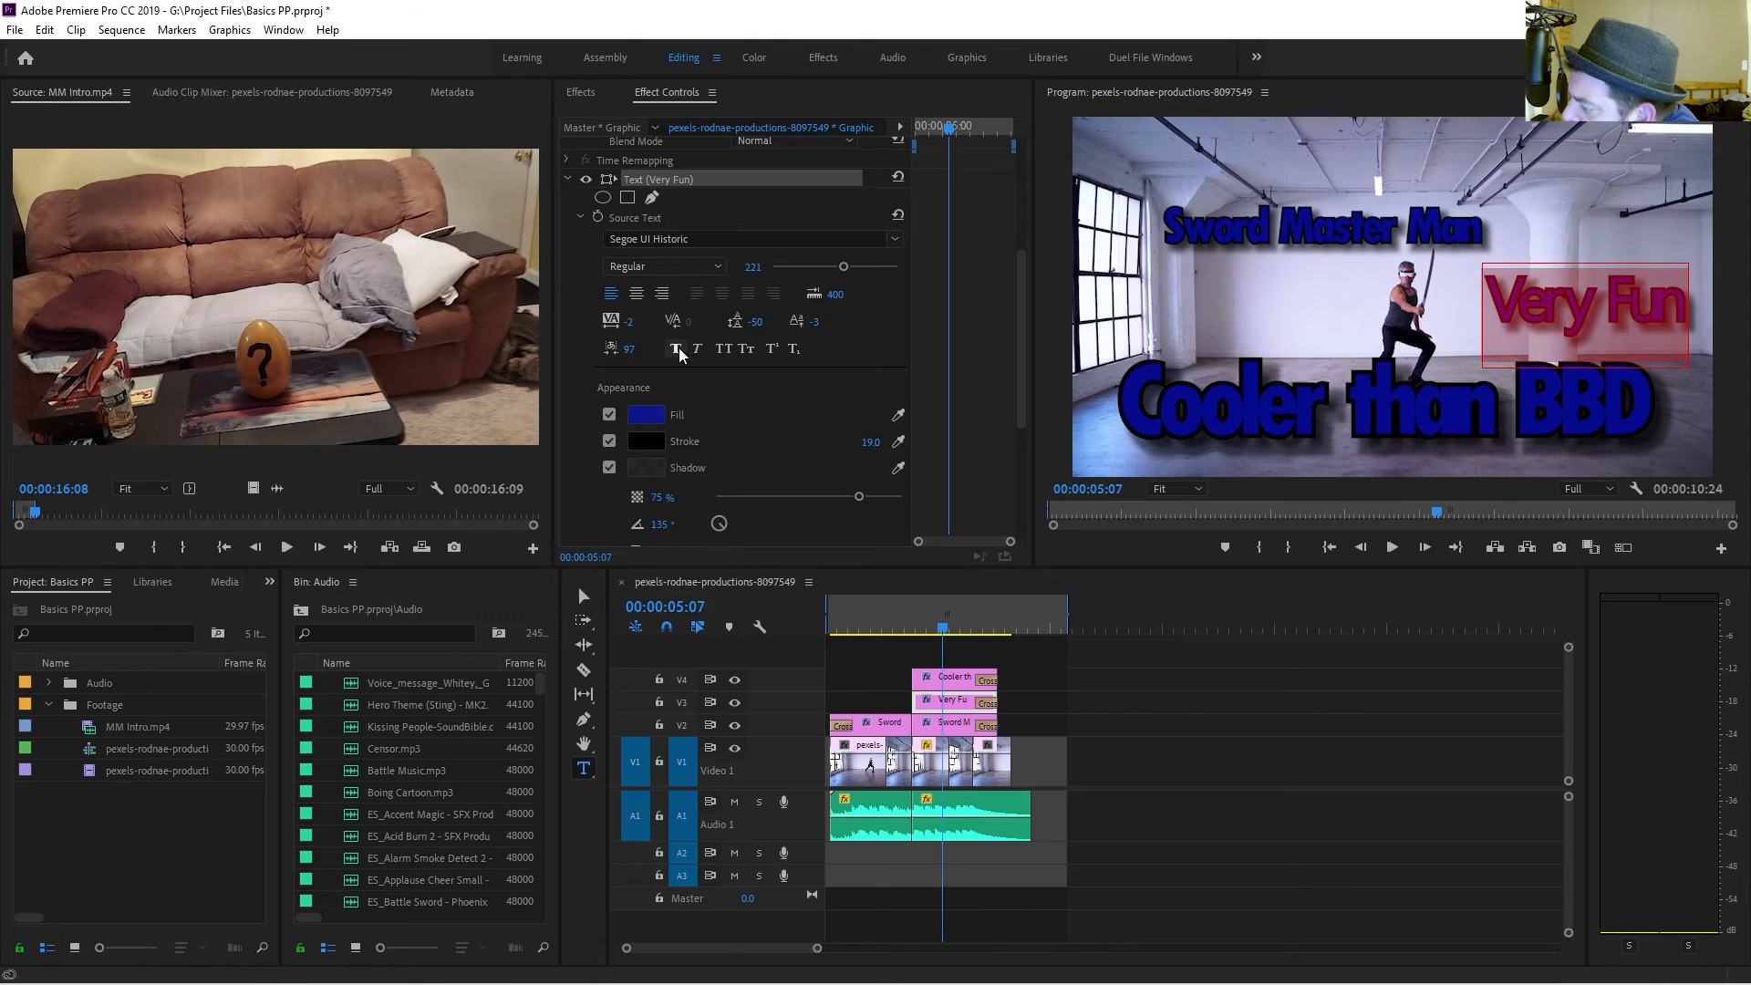
Set the Very Fun title's fill colour to purple.
{"action": "left_click", "coordinate": [647, 415]}
{"action": "left_click_drag", "start_coordinate": [940, 570], "coordinate": [932, 610]}
{"action": "left_click", "coordinate": [1078, 403]}
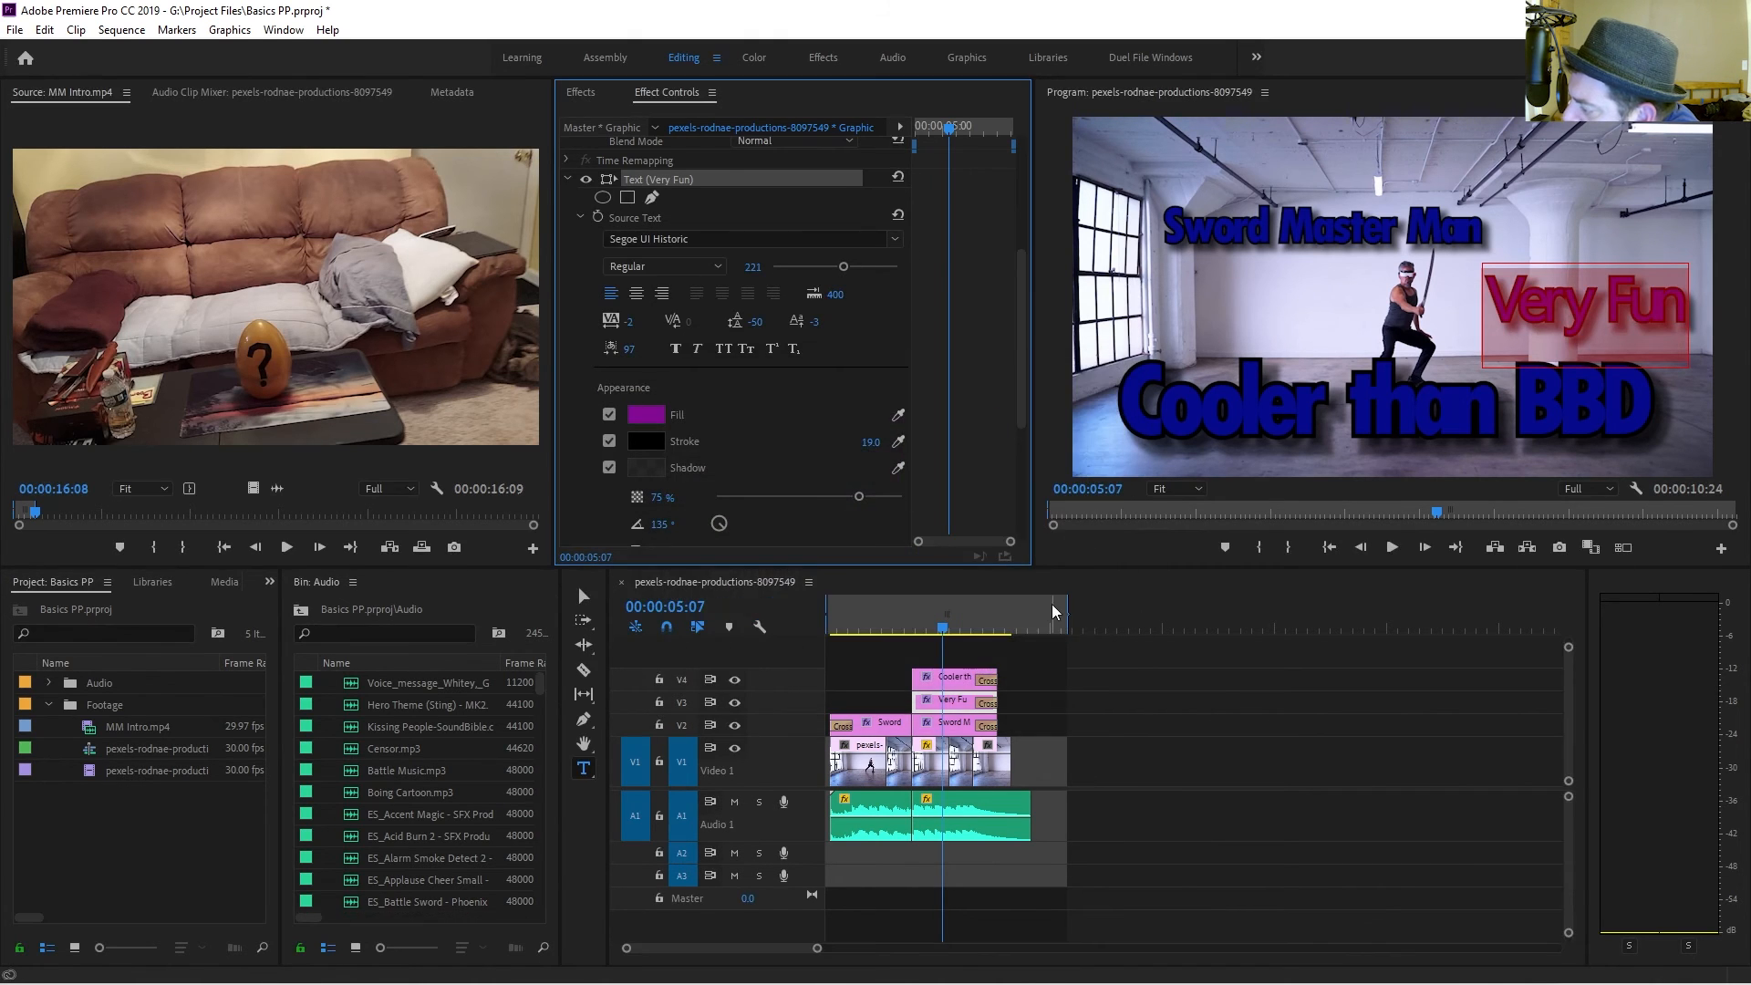
Export a JPEG still frame of the sequence at 00:00:06:16 and import it into the project.
{"action": "left_click", "coordinate": [1056, 711]}
{"action": "left_click", "coordinate": [984, 628]}
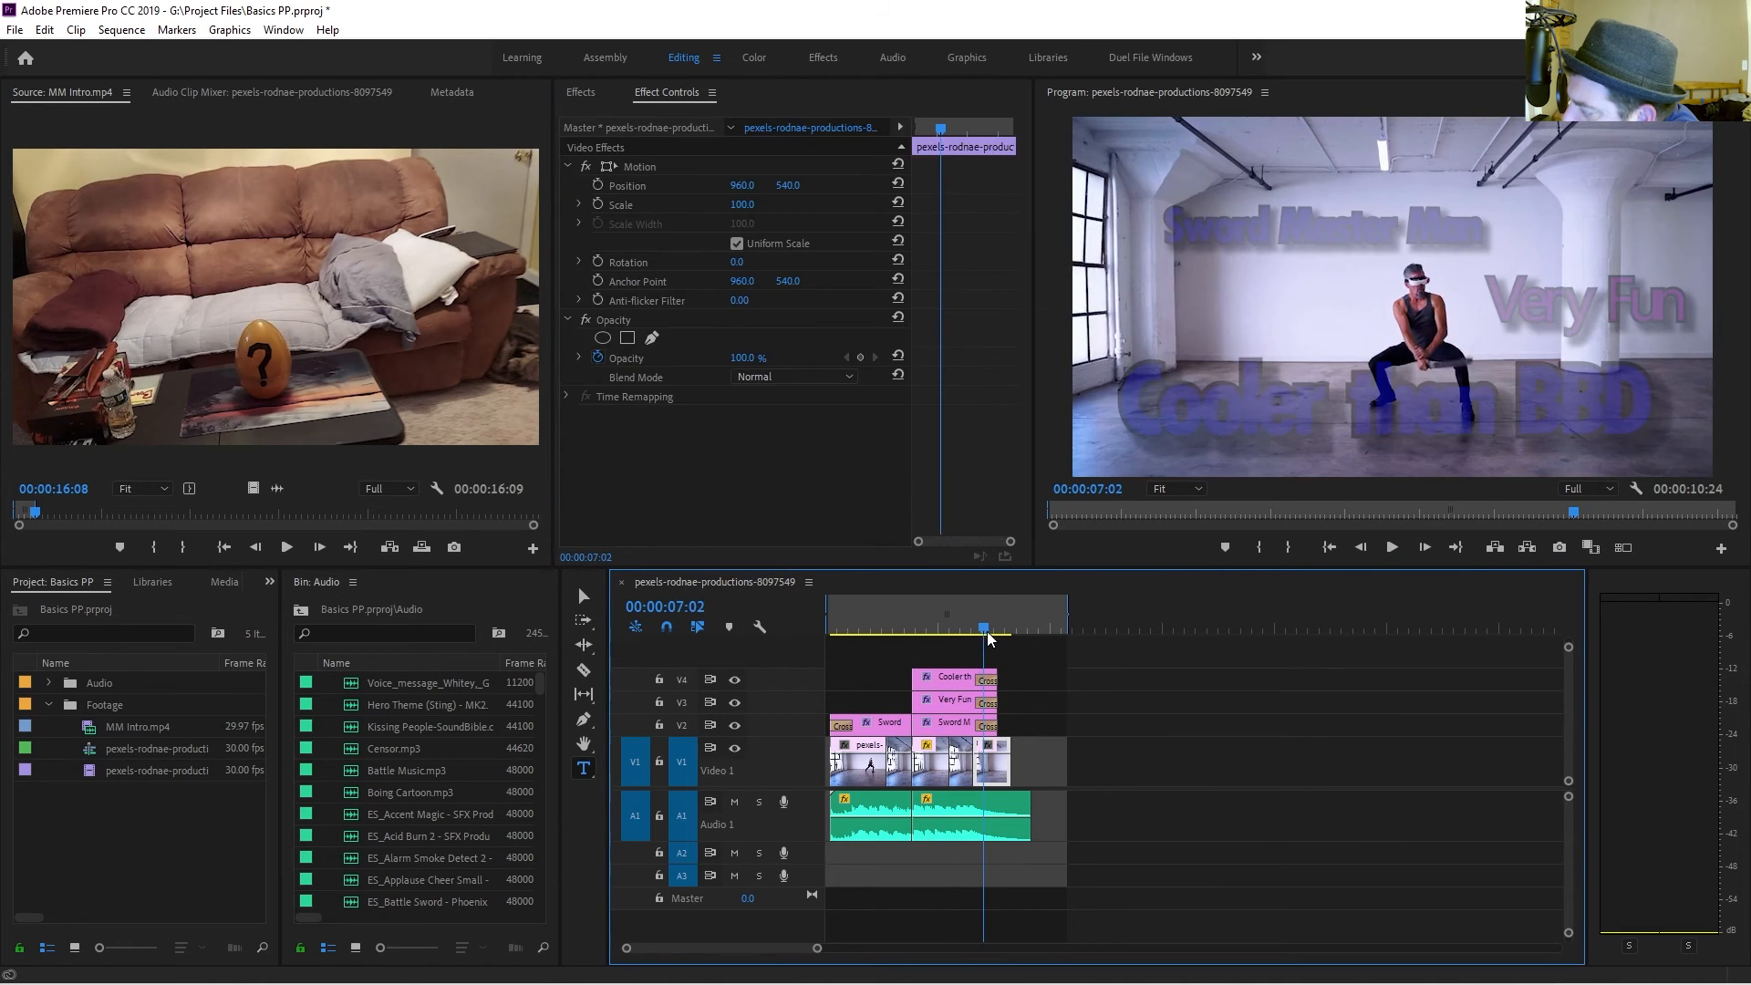
{"action": "left_click_drag", "start_coordinate": [1000, 629], "coordinate": [976, 639]}
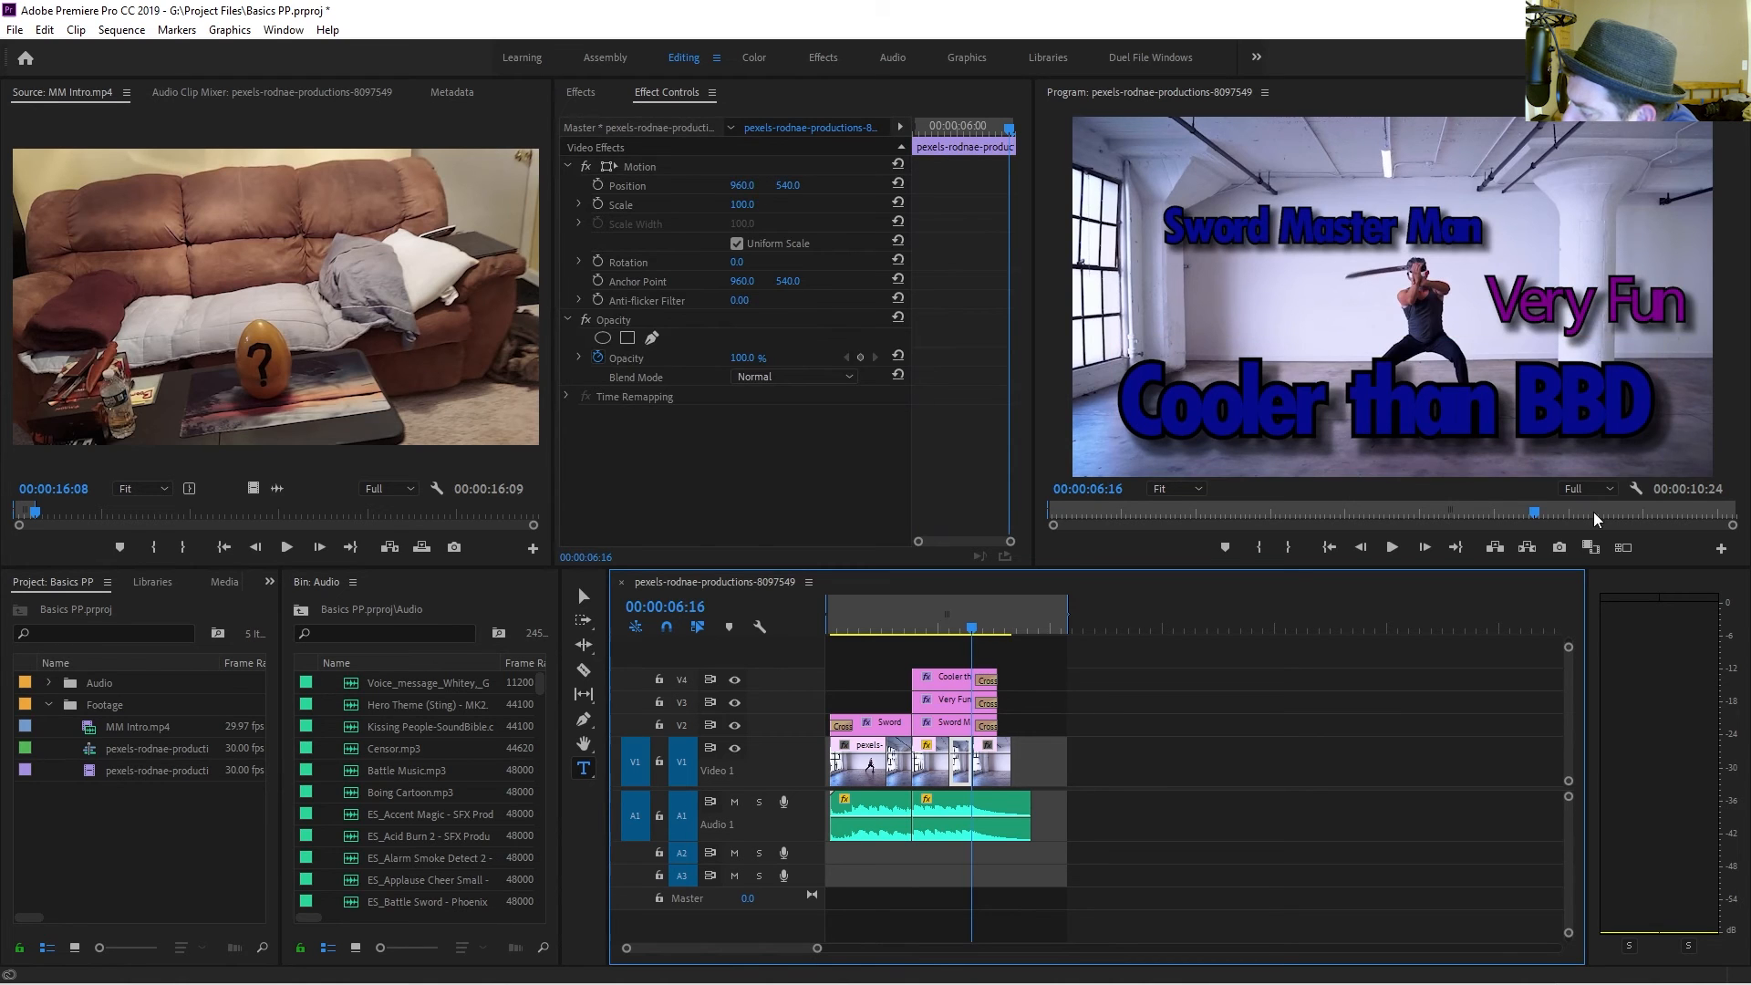
{"action": "left_click", "coordinate": [1560, 547]}
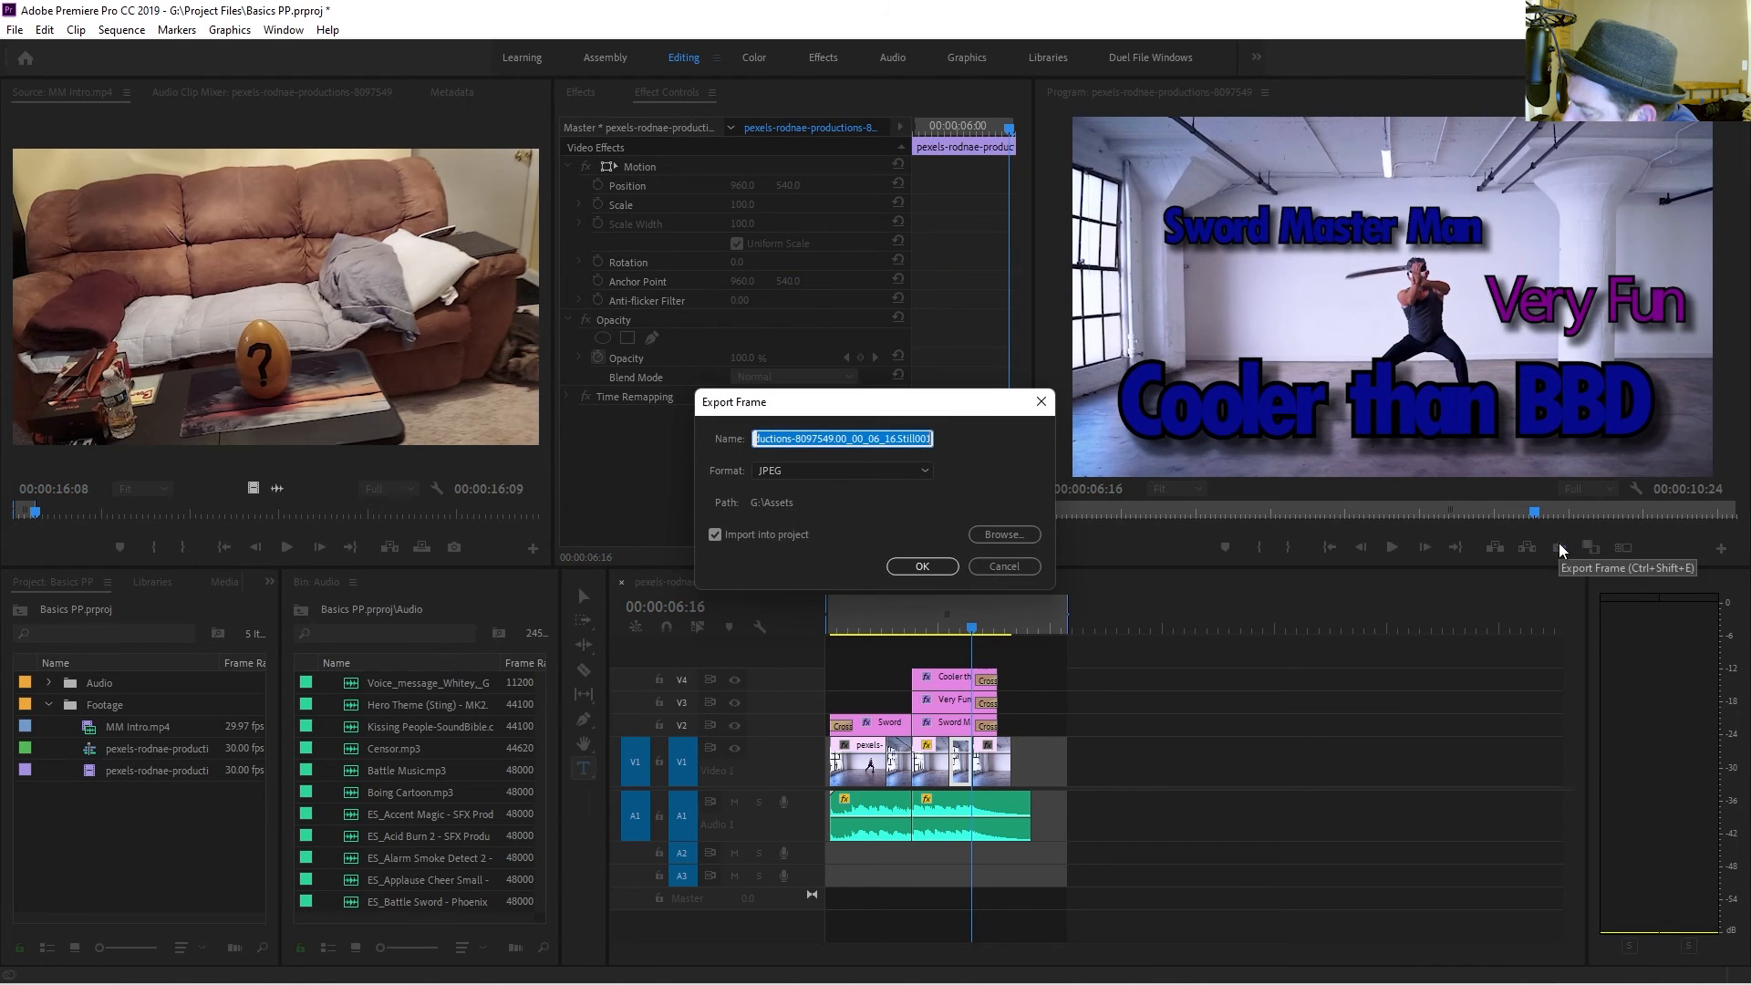
{"action": "left_click", "coordinate": [923, 567]}
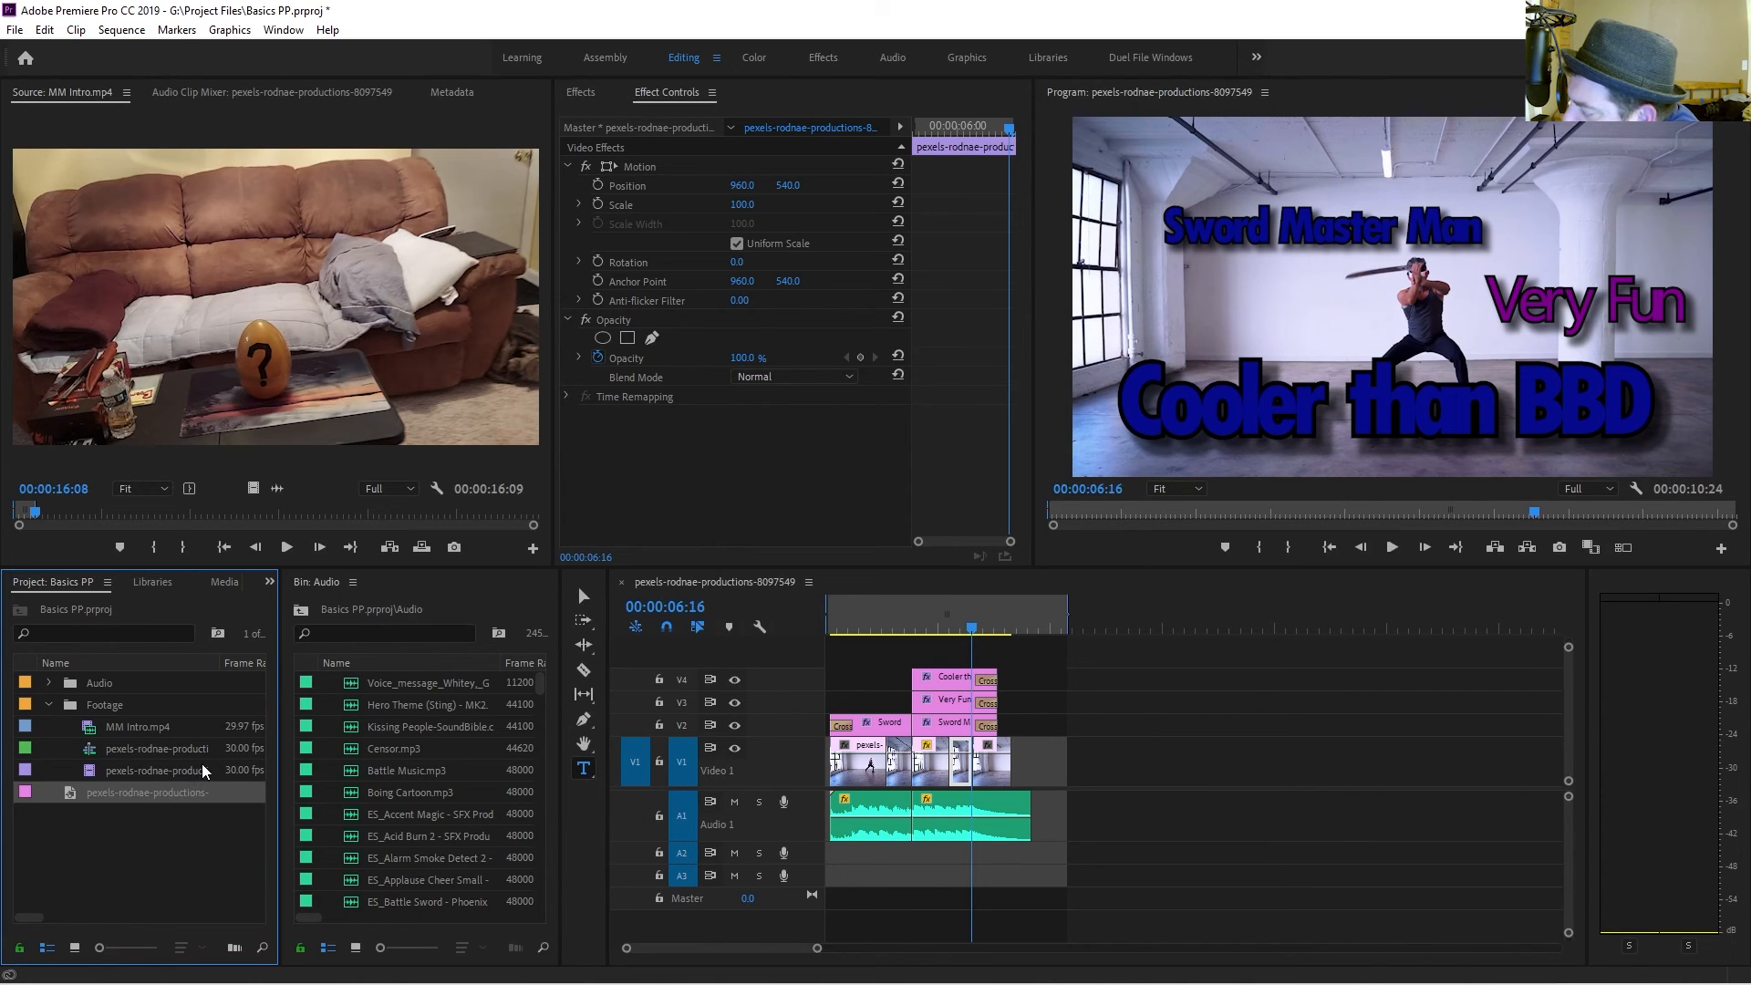
Start opening a recent project.
{"action": "right_click", "coordinate": [223, 727]}
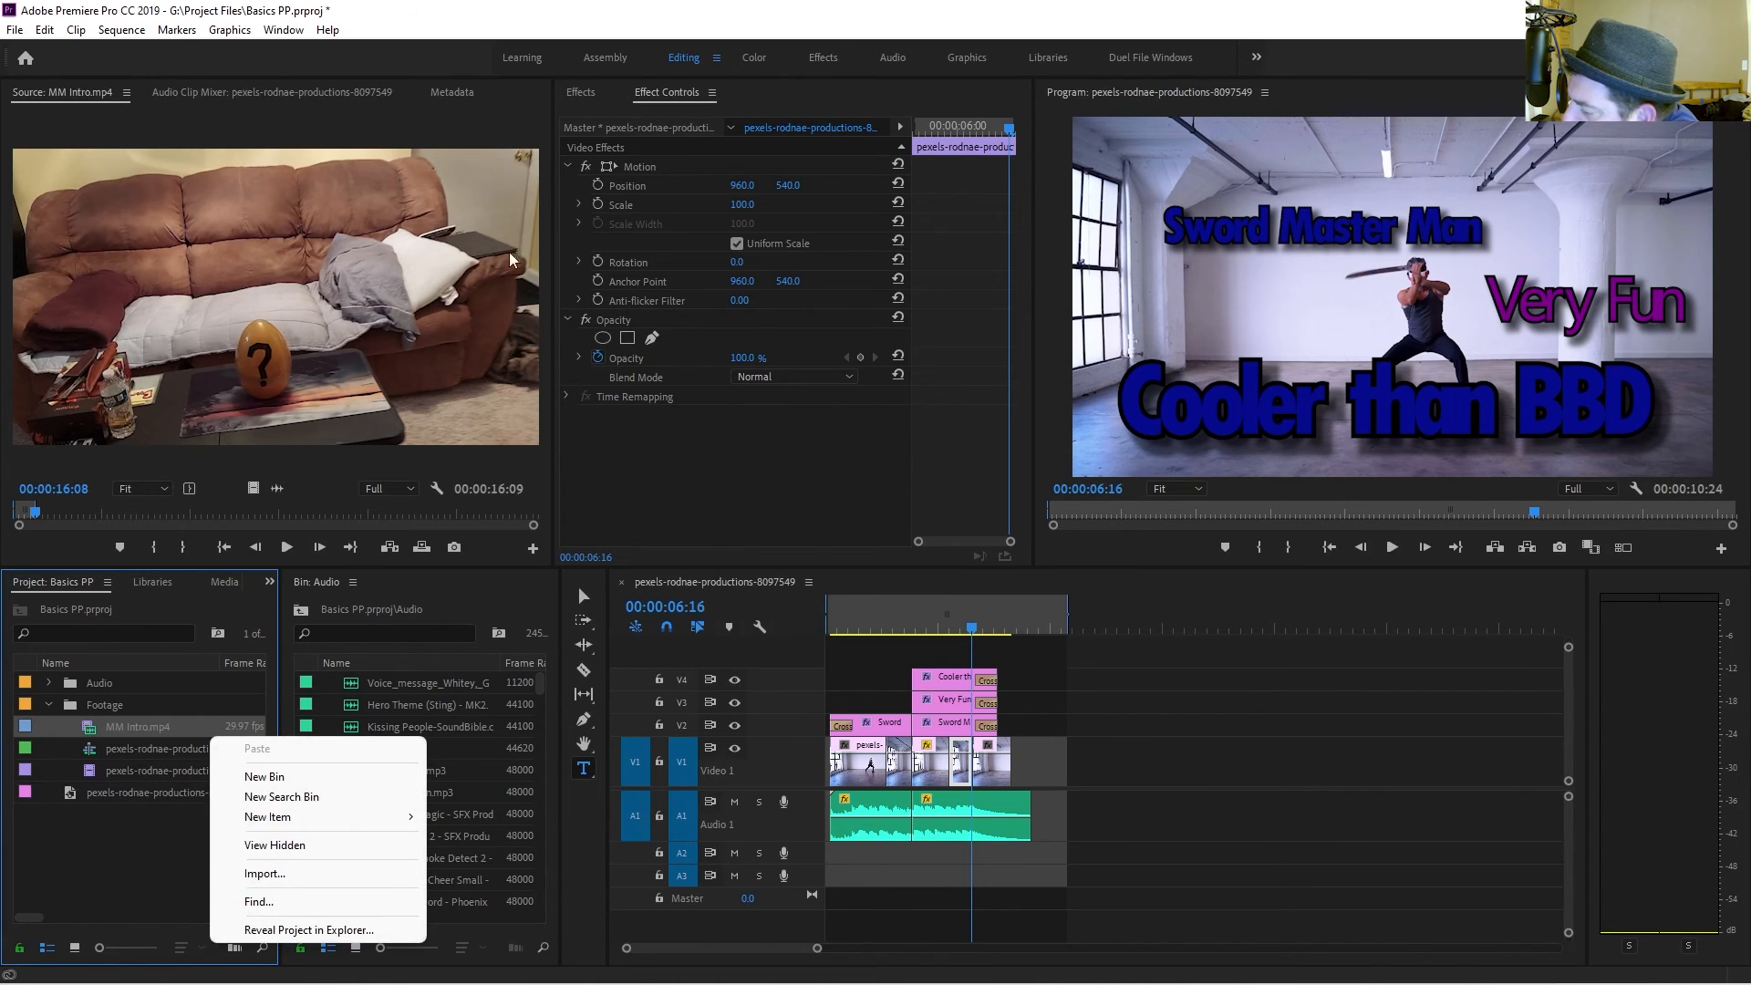
{"action": "left_click", "coordinate": [454, 10]}
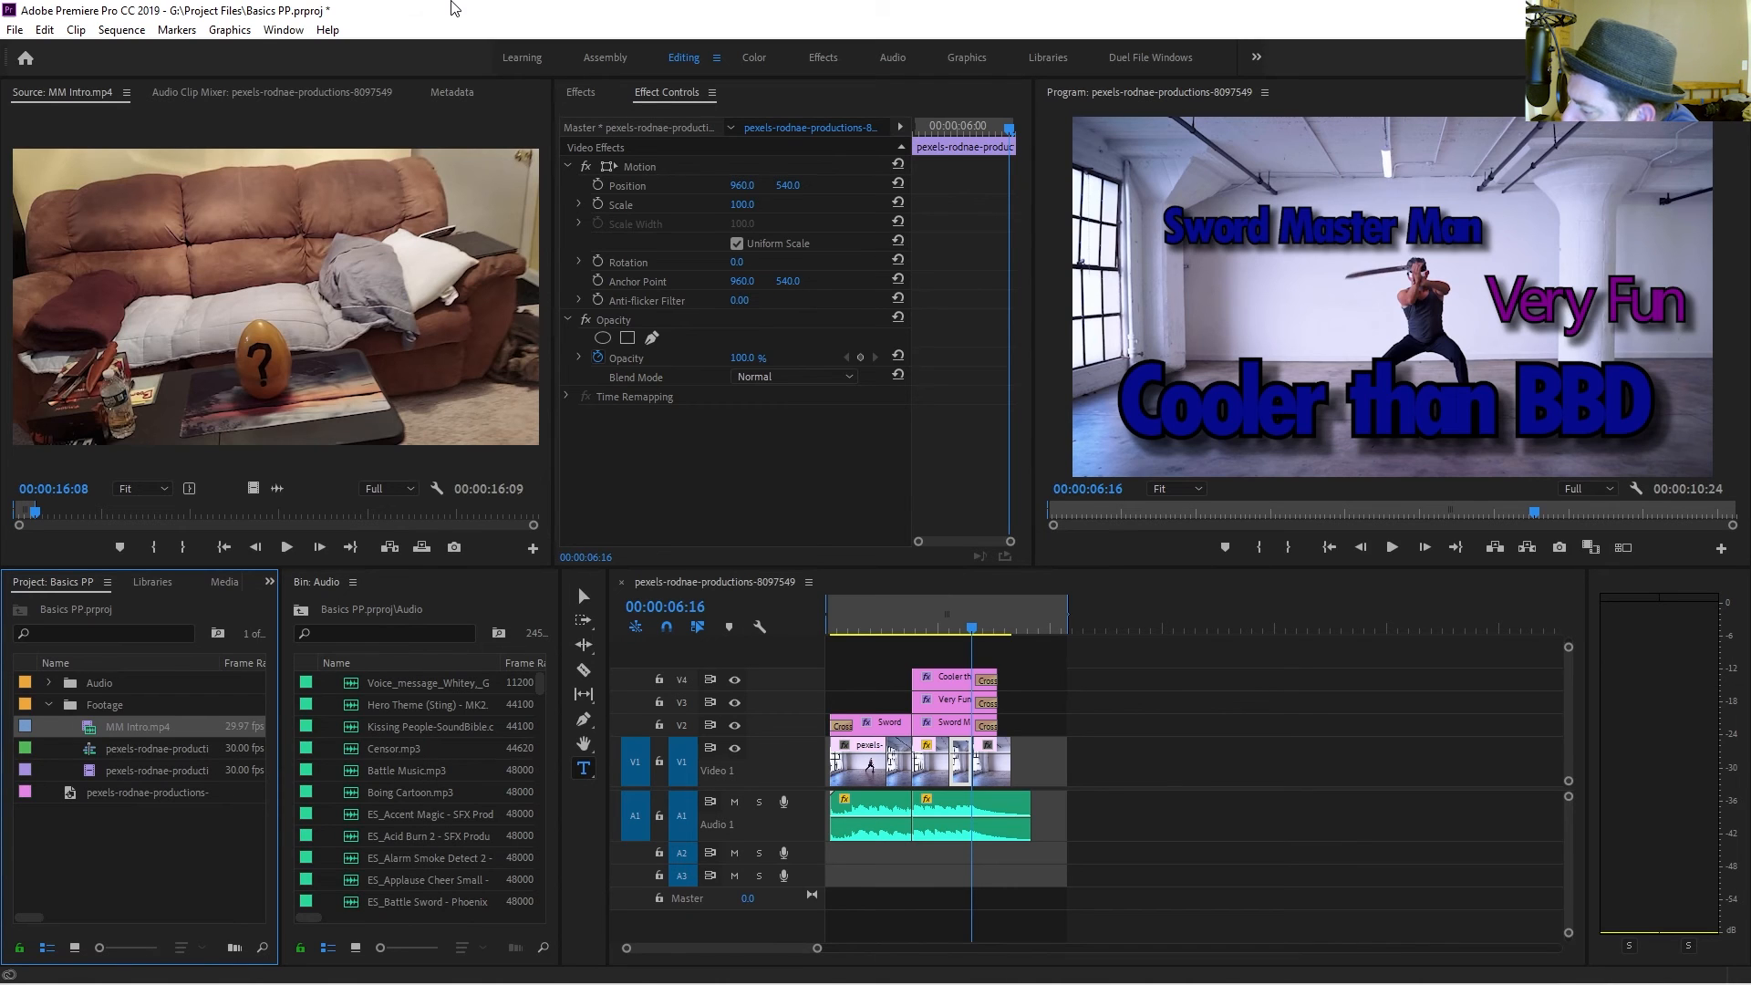
{"action": "left_click", "coordinate": [15, 30]}
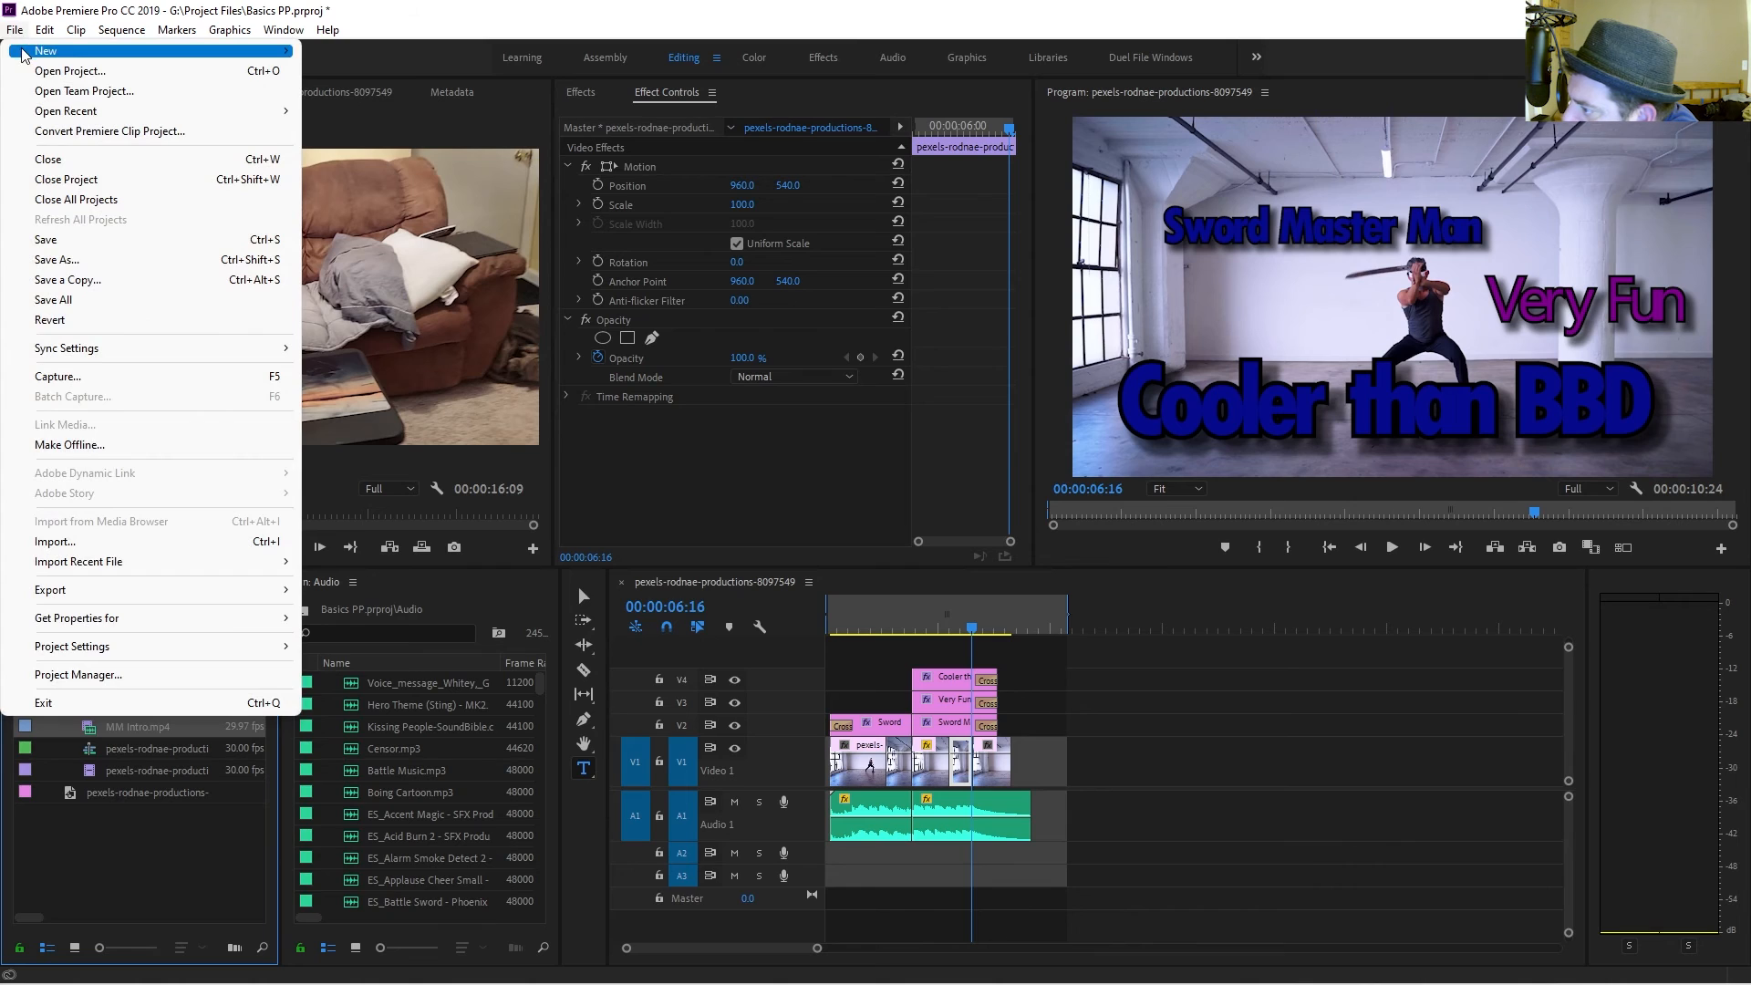
{"action": "mouse_move", "coordinate": [41, 117]}
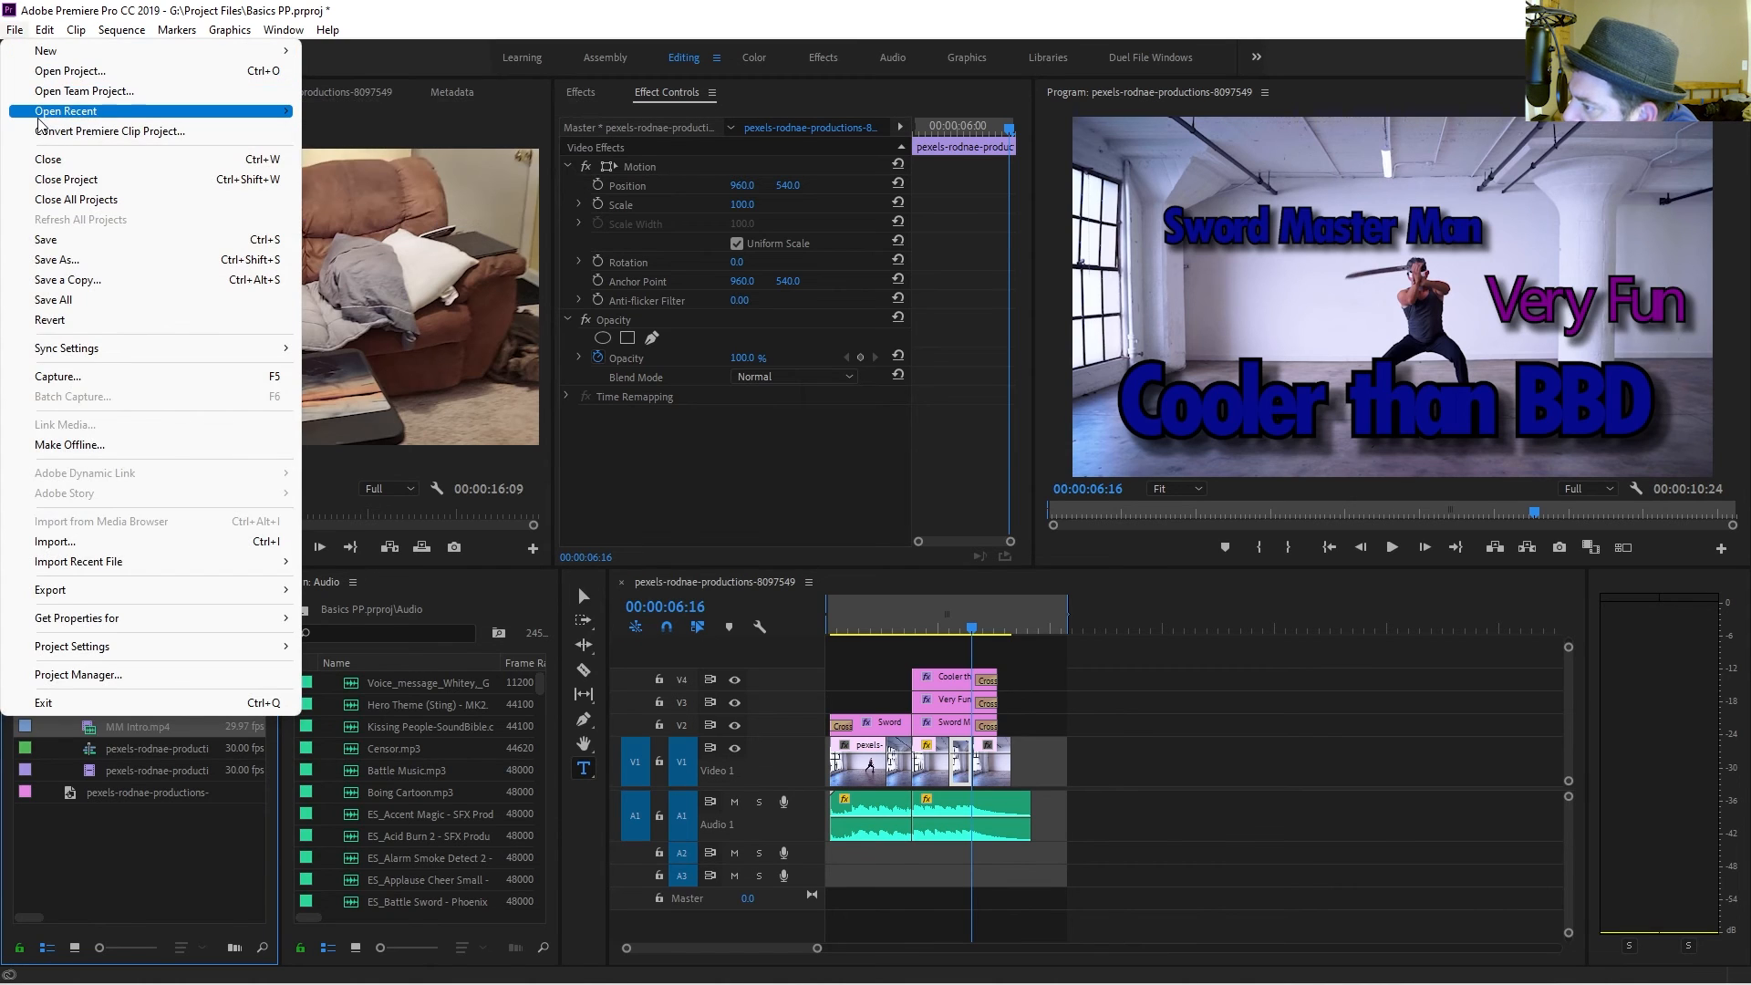
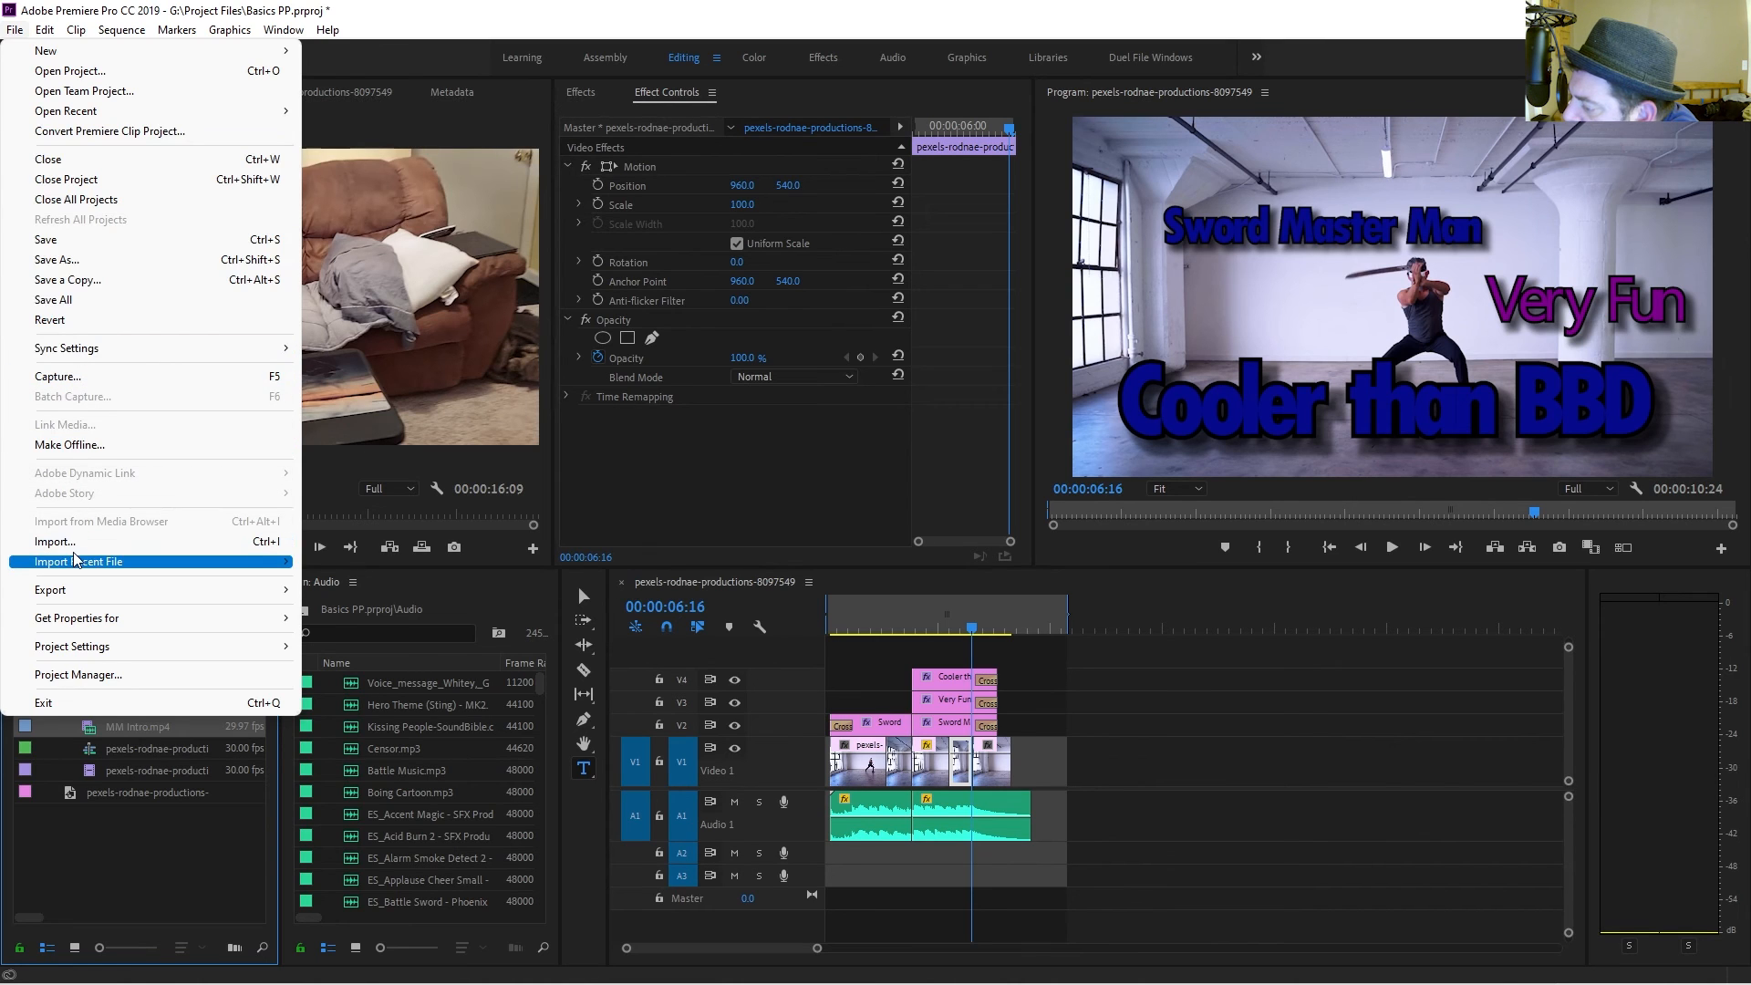
Open the media export settings and set the output file name to sword.mp4 on the Desktop.
{"action": "mouse_move", "coordinate": [82, 597]}
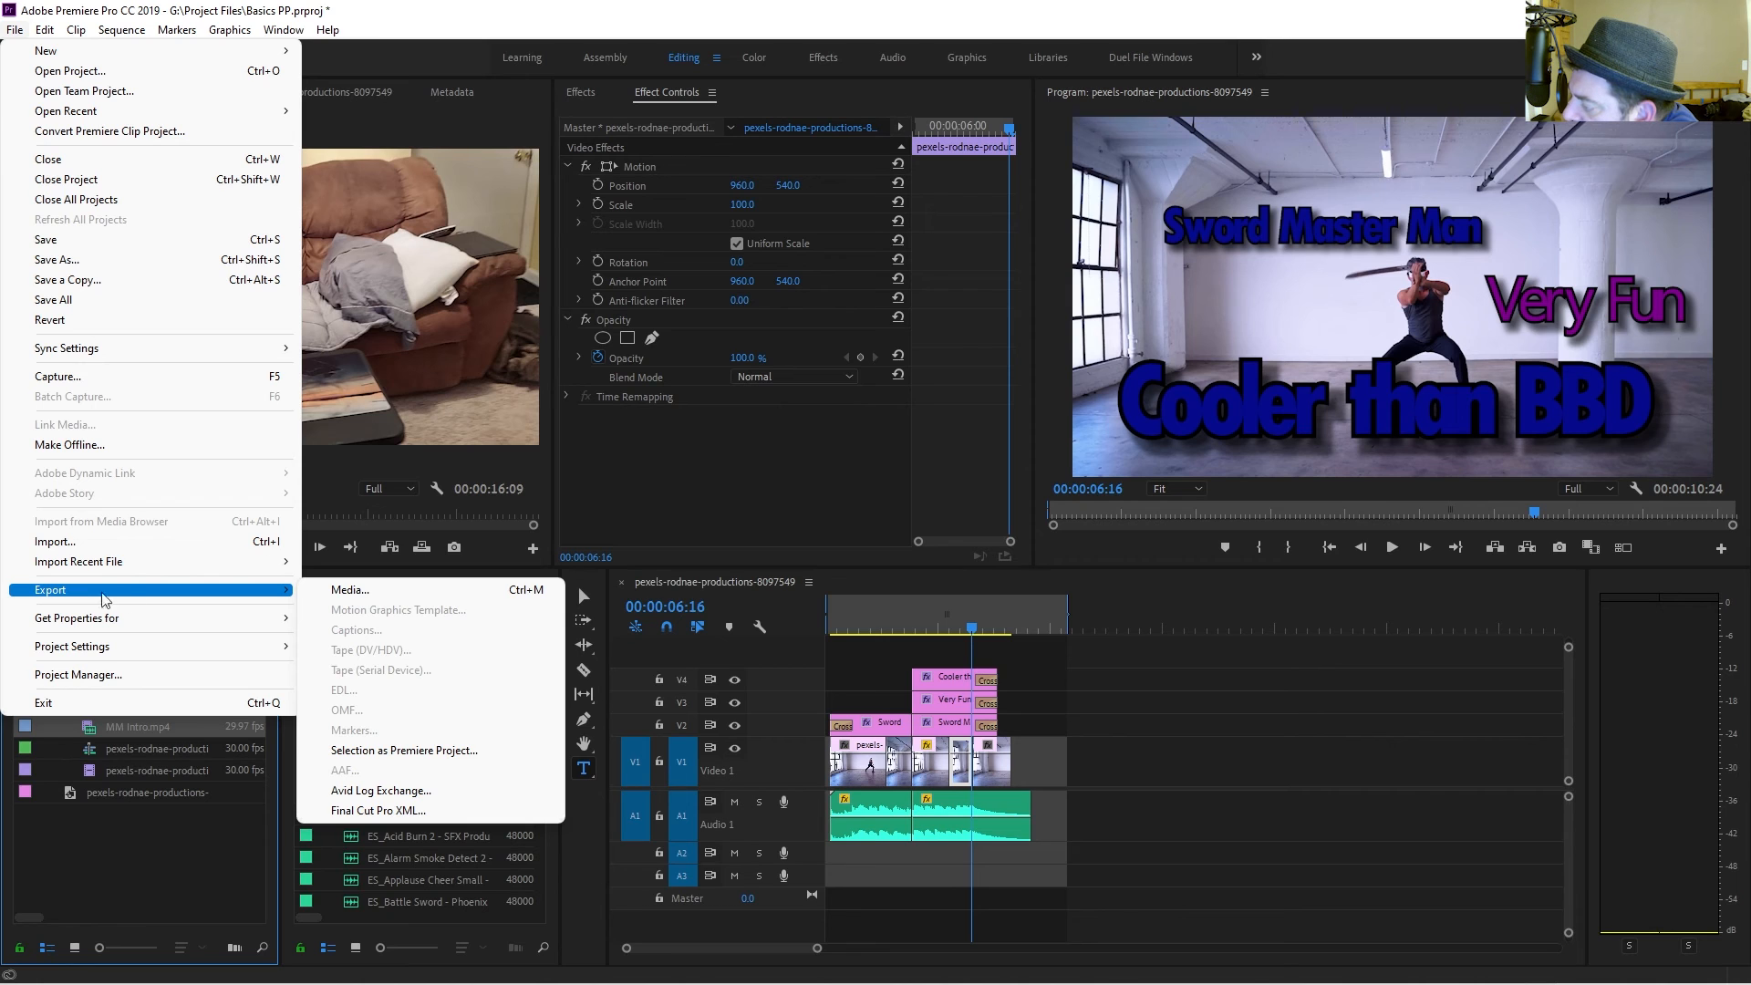
{"action": "left_click", "coordinate": [391, 593]}
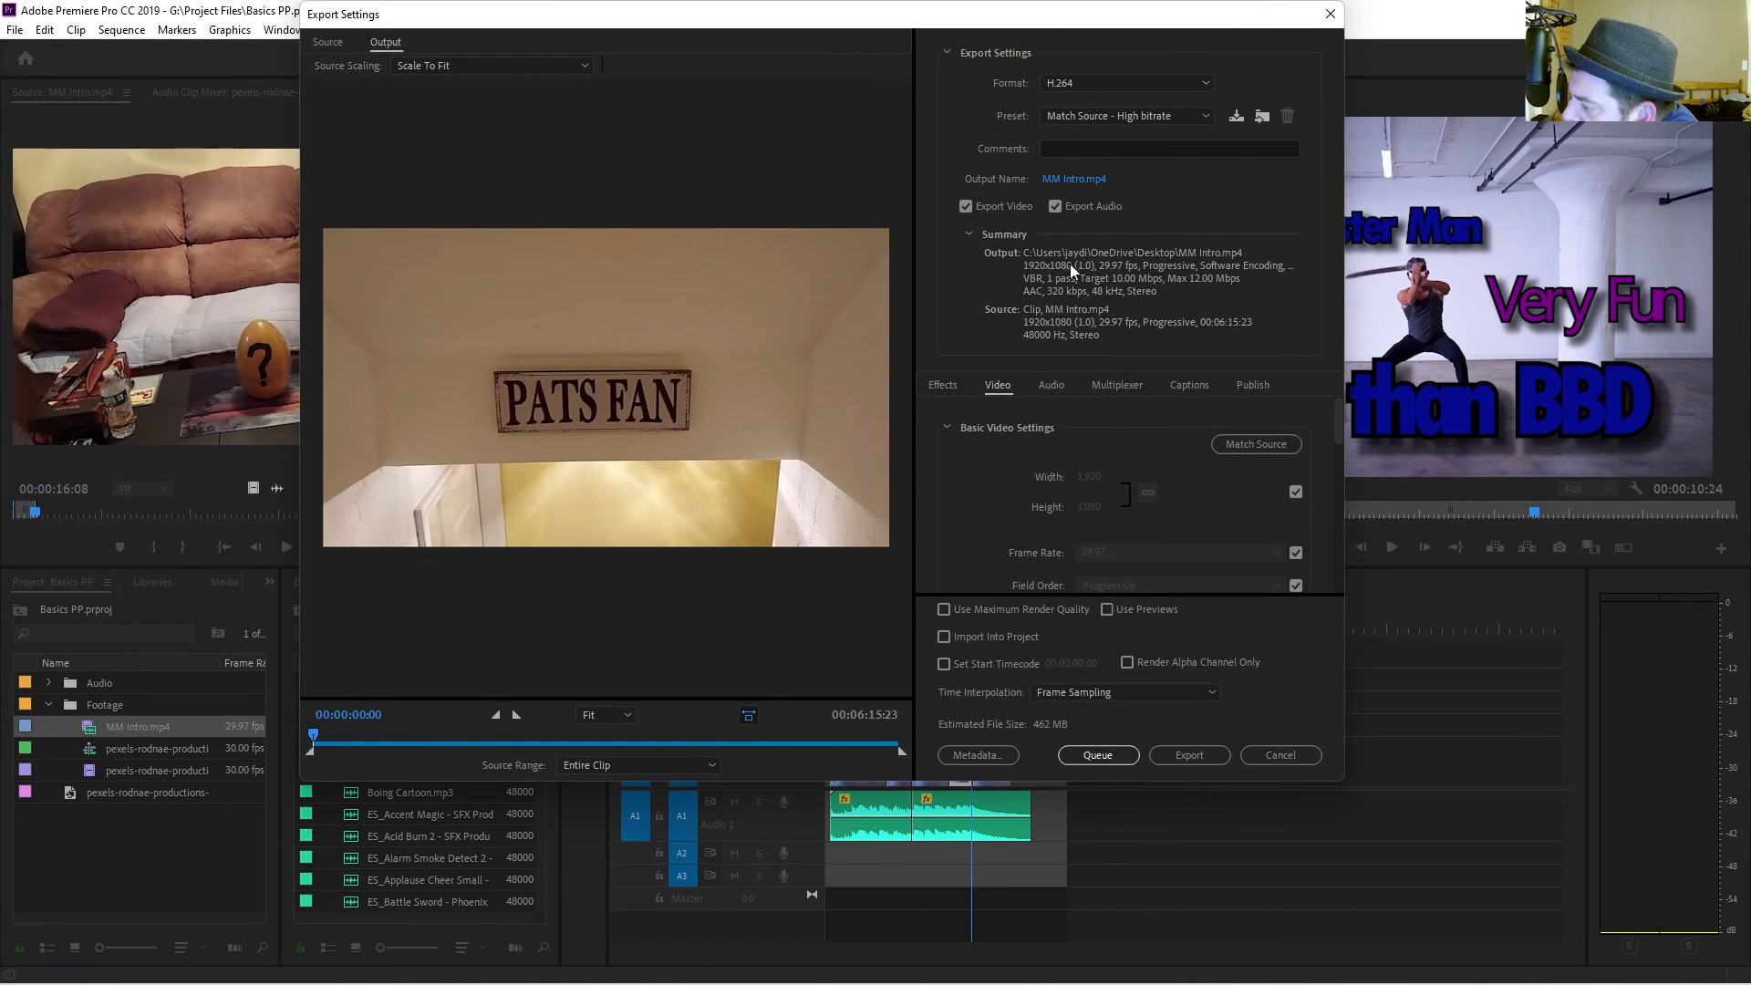
{"action": "left_click", "coordinate": [1072, 179]}
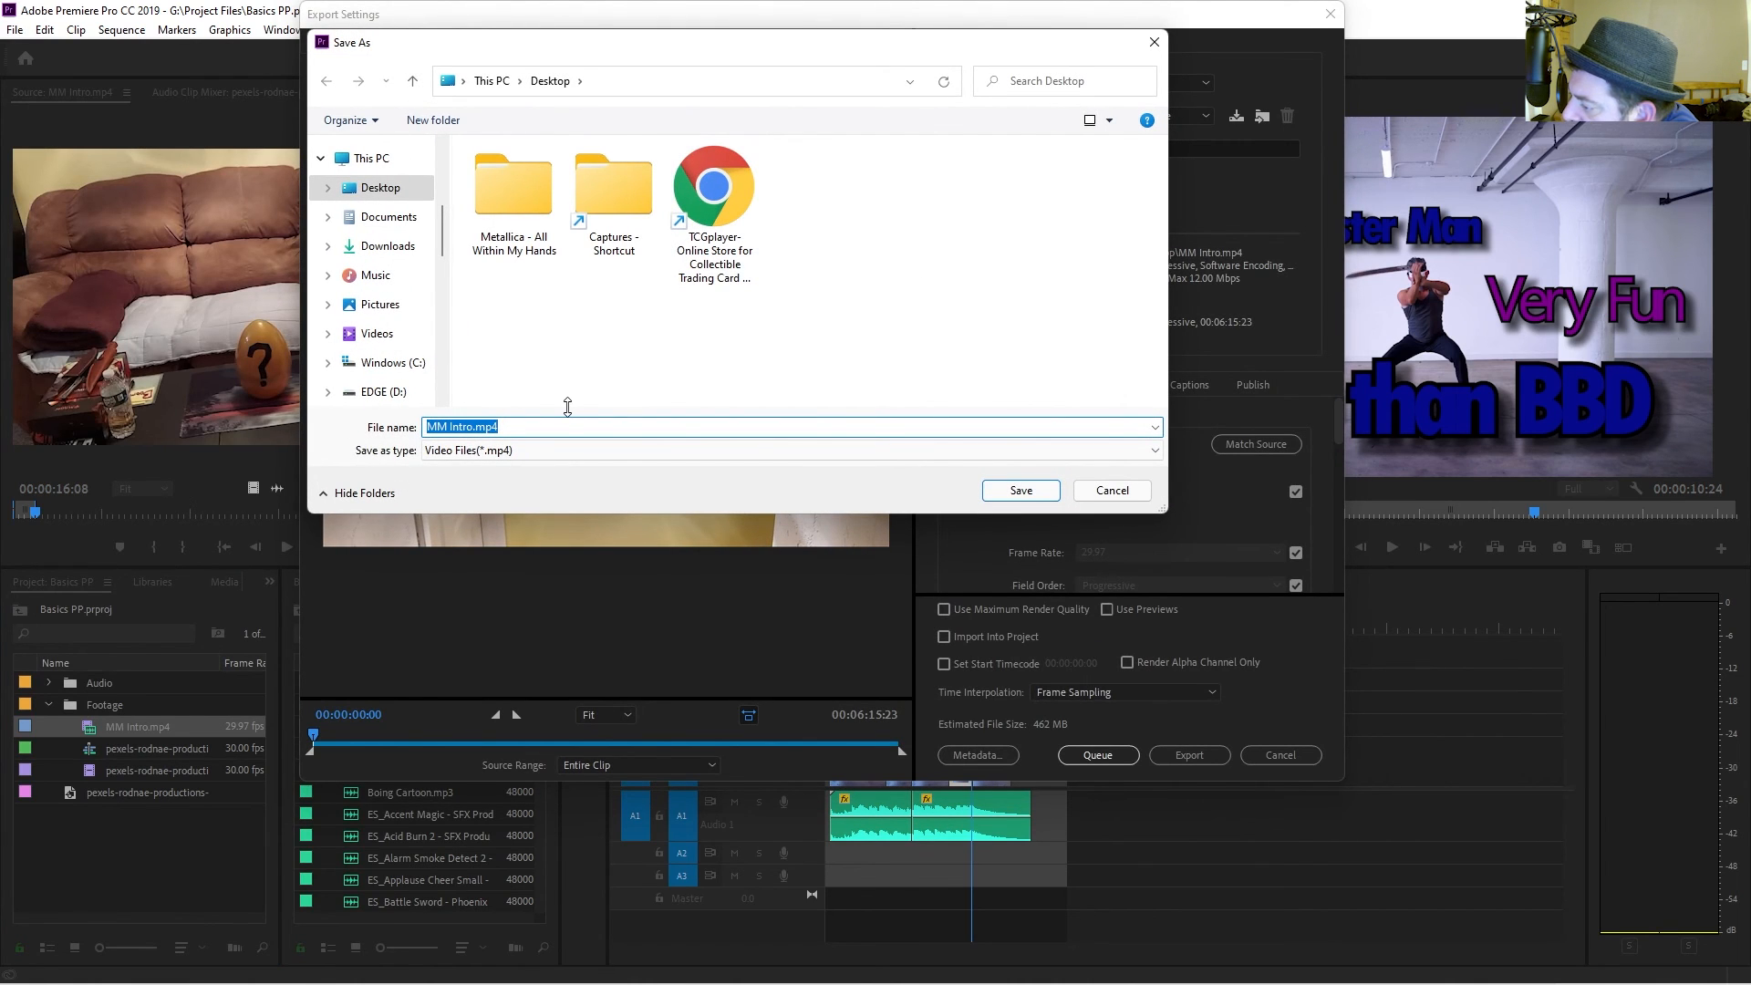
{"action": "type", "text": "sword"}
{"action": "left_click", "coordinate": [1022, 491]}
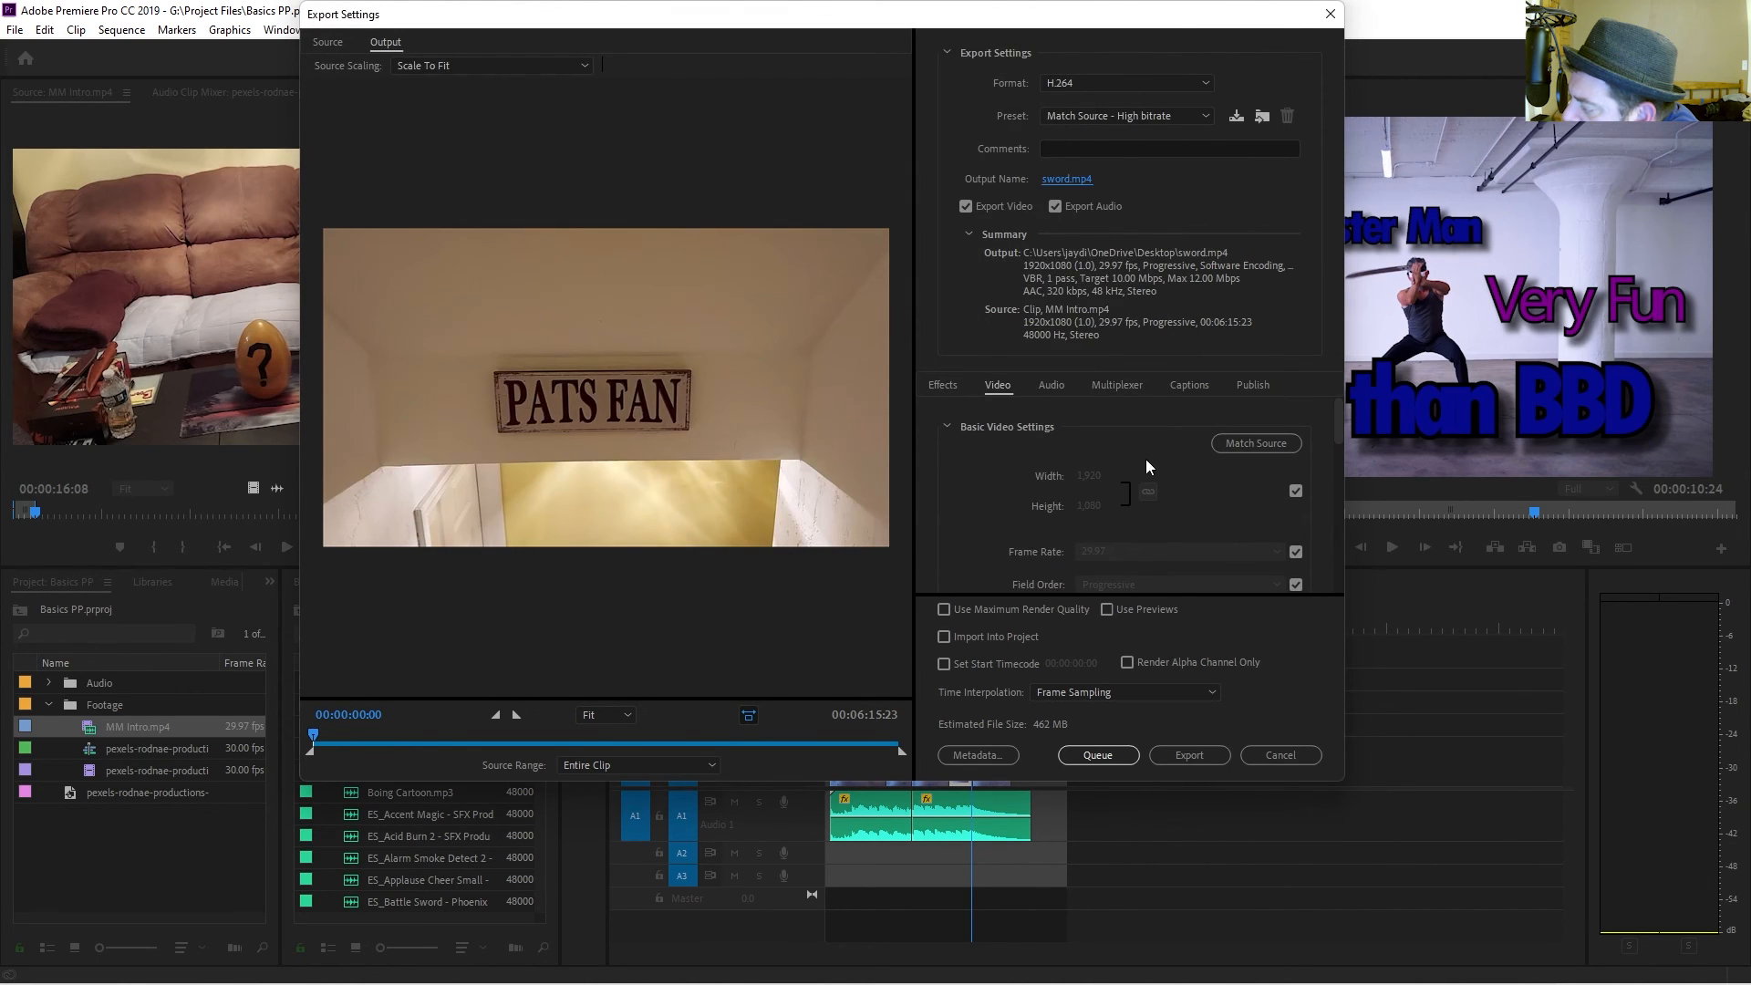
Toggle the match-source option for the export's width and height.
{"action": "scroll", "coordinate": [1142, 465], "scroll_direction": "down", "scroll_amount": 2}
{"action": "scroll", "coordinate": [1135, 477], "scroll_direction": "up", "scroll_amount": 2}
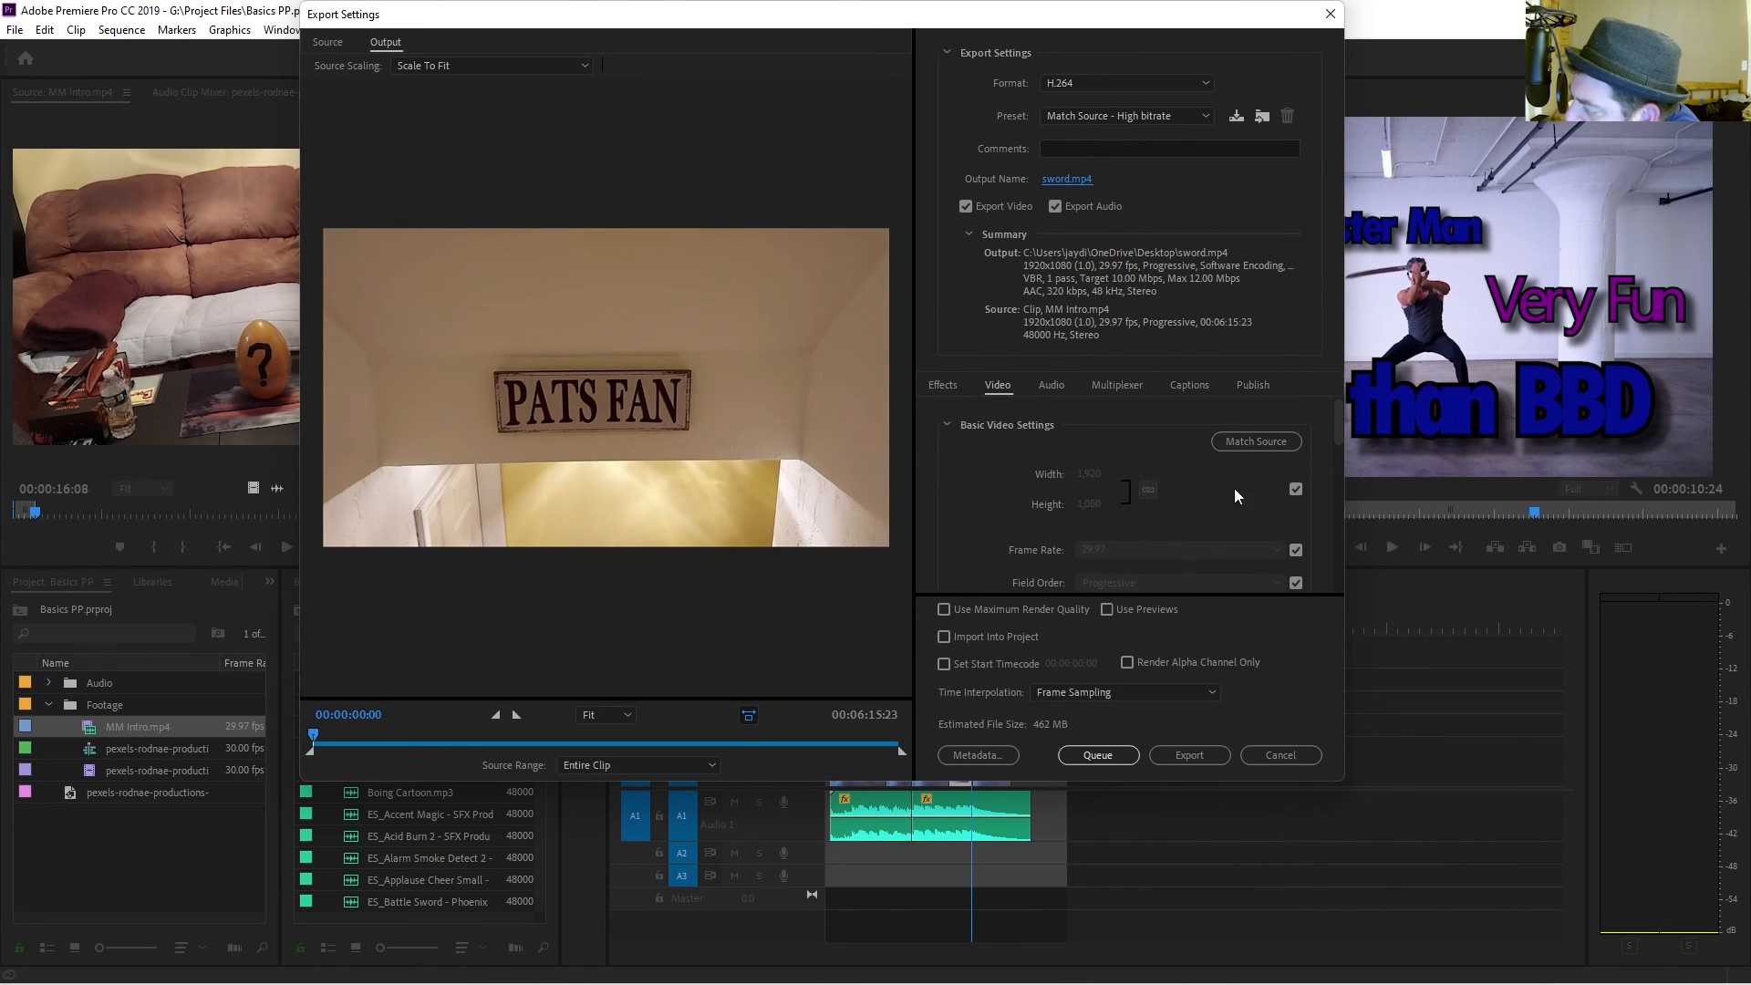
{"action": "scroll", "coordinate": [1219, 537], "scroll_direction": "down", "scroll_amount": 2}
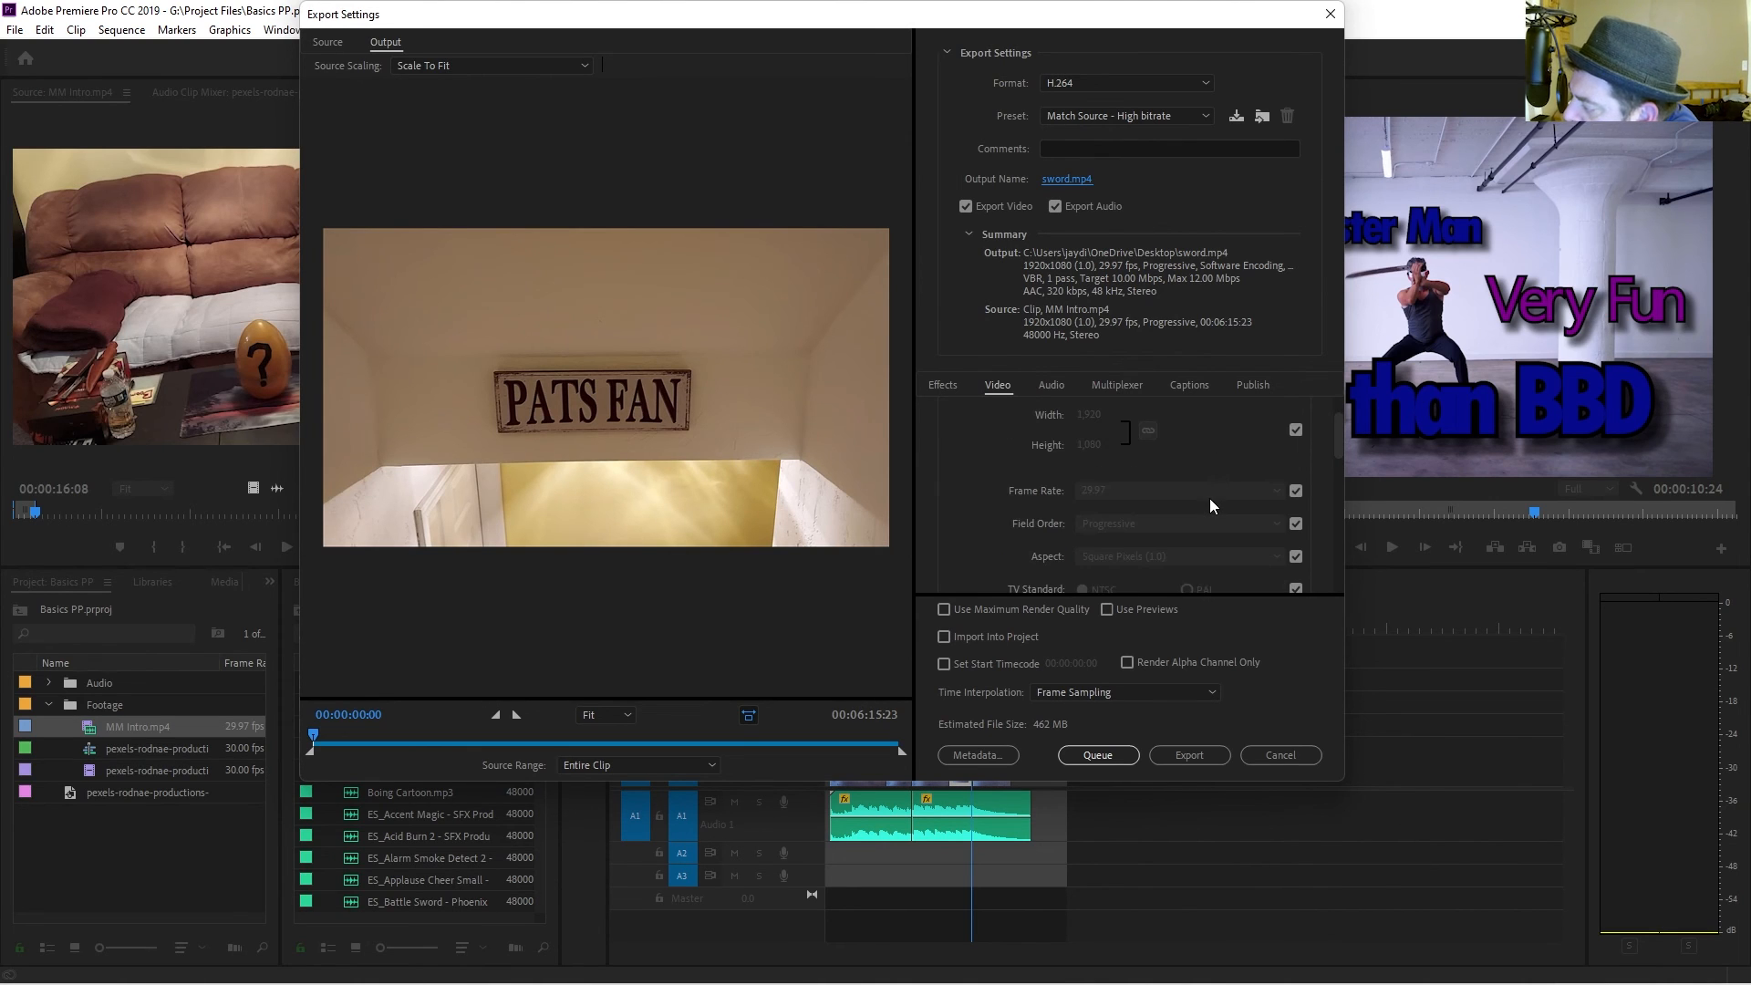
{"action": "left_click", "coordinate": [1296, 431]}
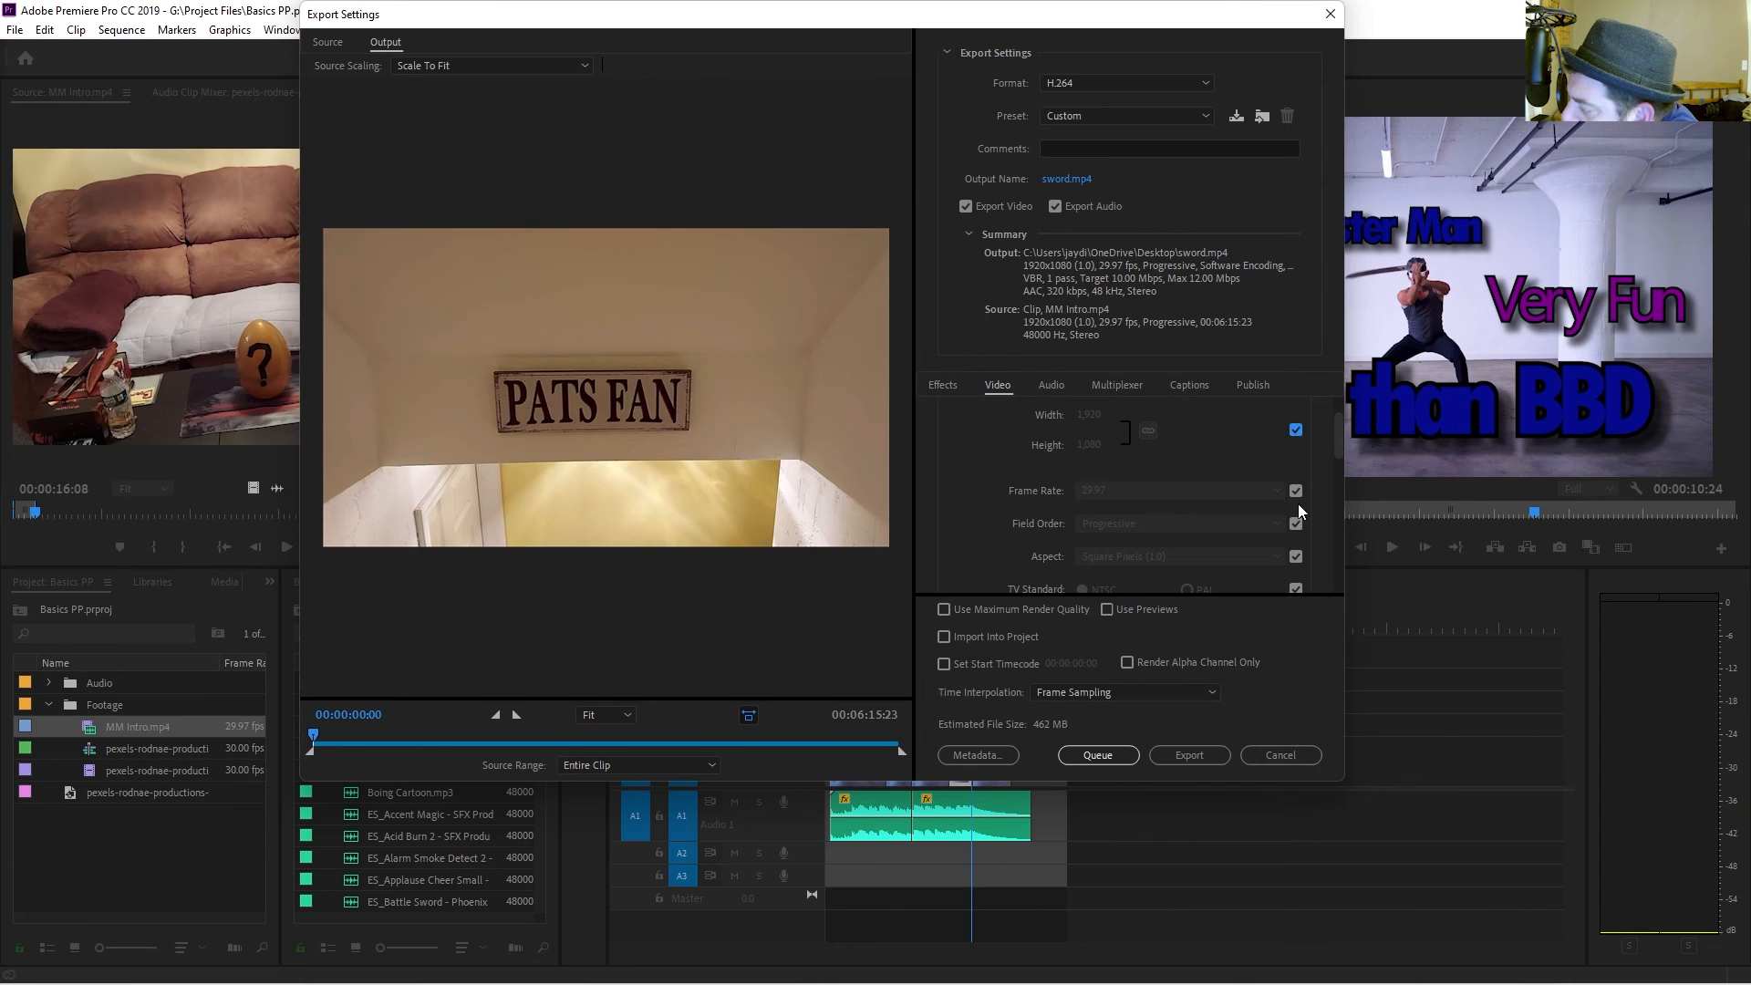
Try unlocking the encoding profile and choosing a different profile.
{"action": "scroll", "coordinate": [1288, 503], "scroll_direction": "down", "scroll_amount": 2}
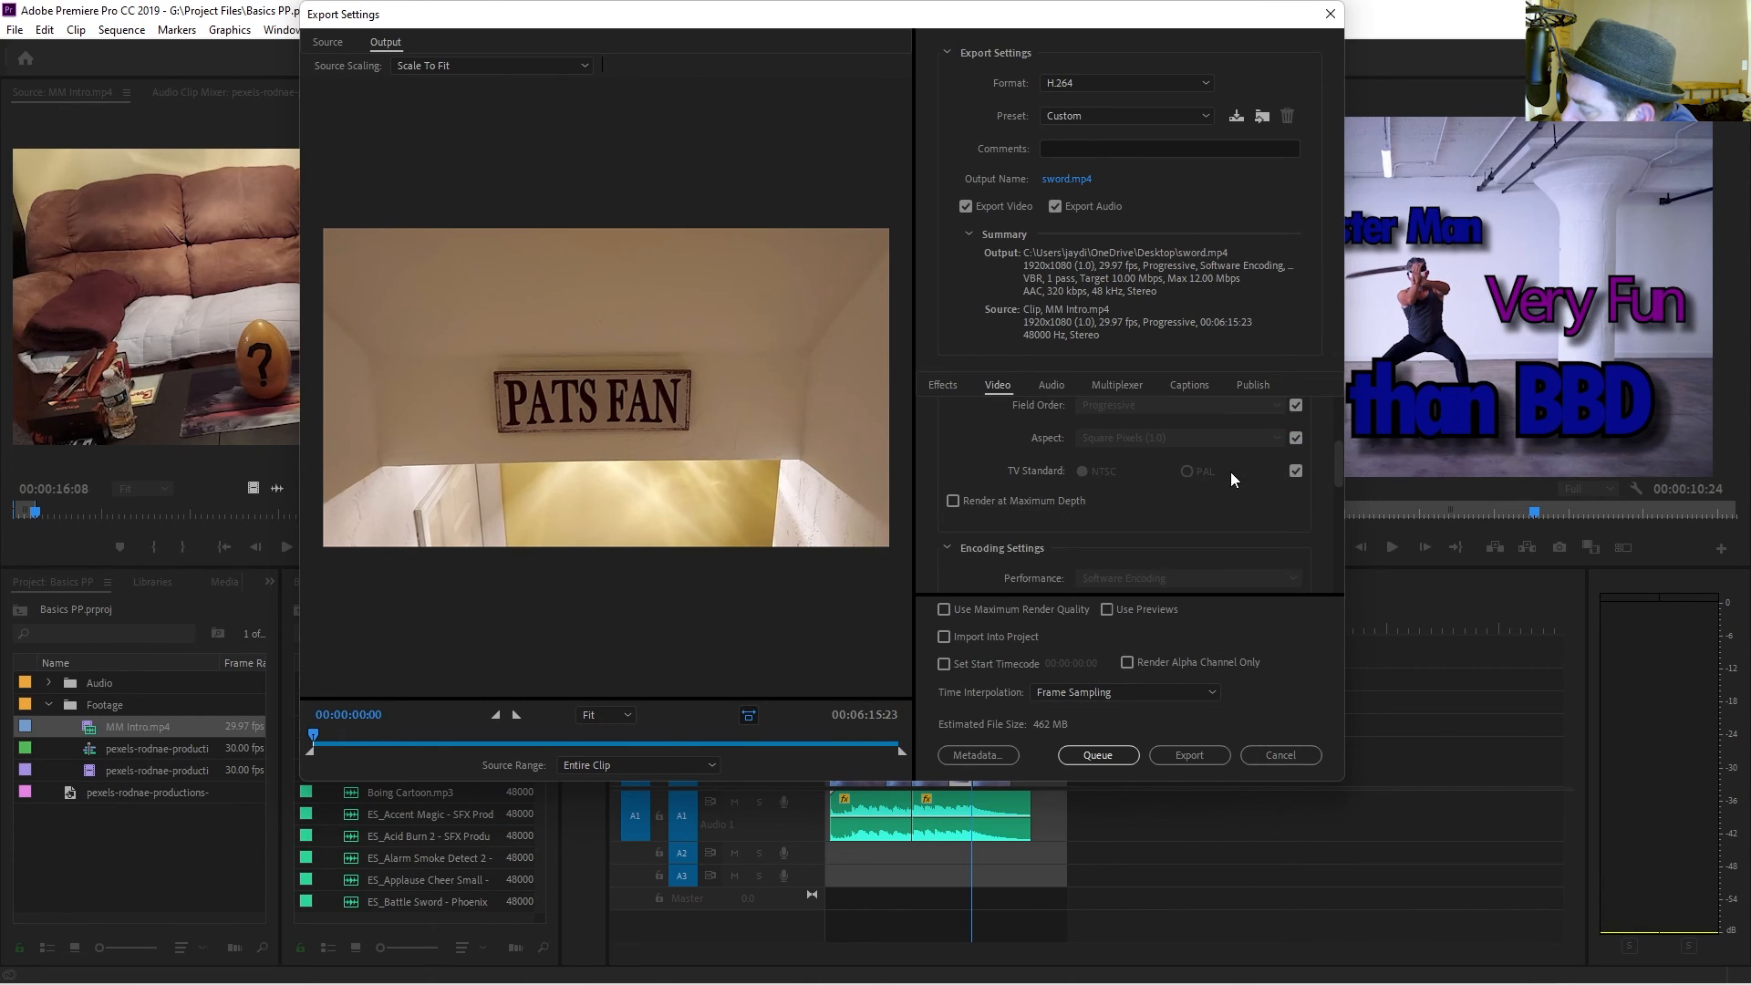
{"action": "scroll", "coordinate": [1228, 473], "scroll_direction": "down", "scroll_amount": 4}
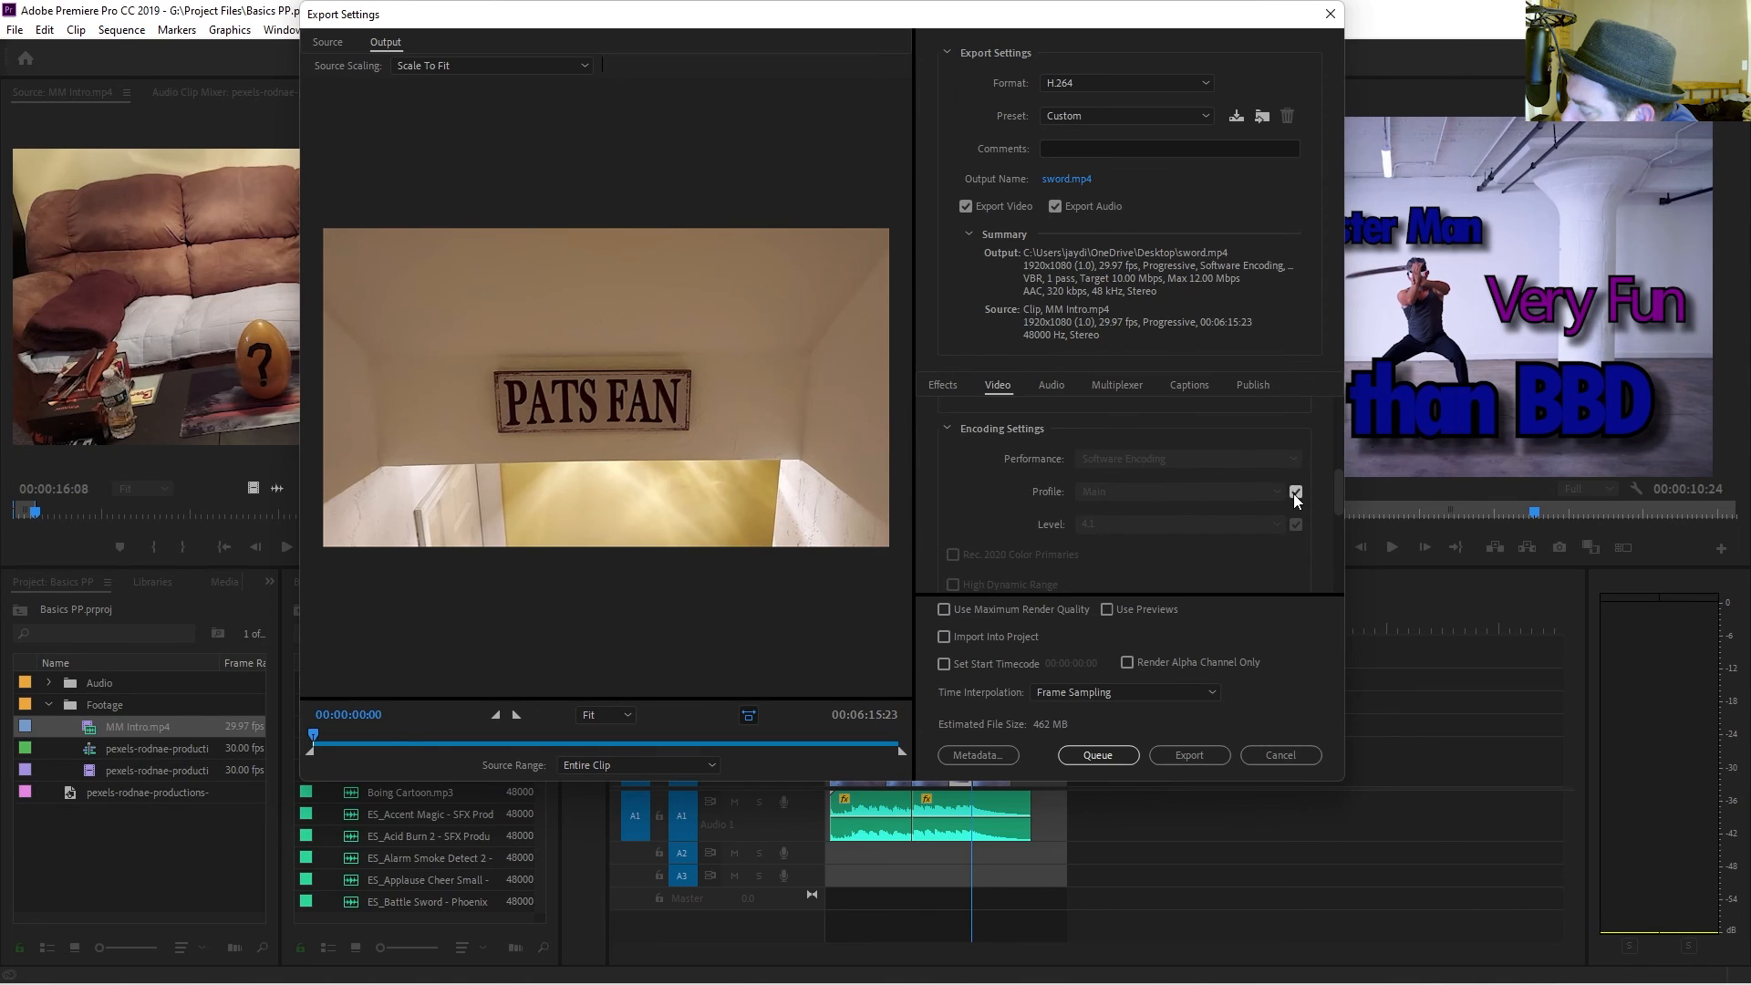
{"action": "left_click", "coordinate": [1296, 492]}
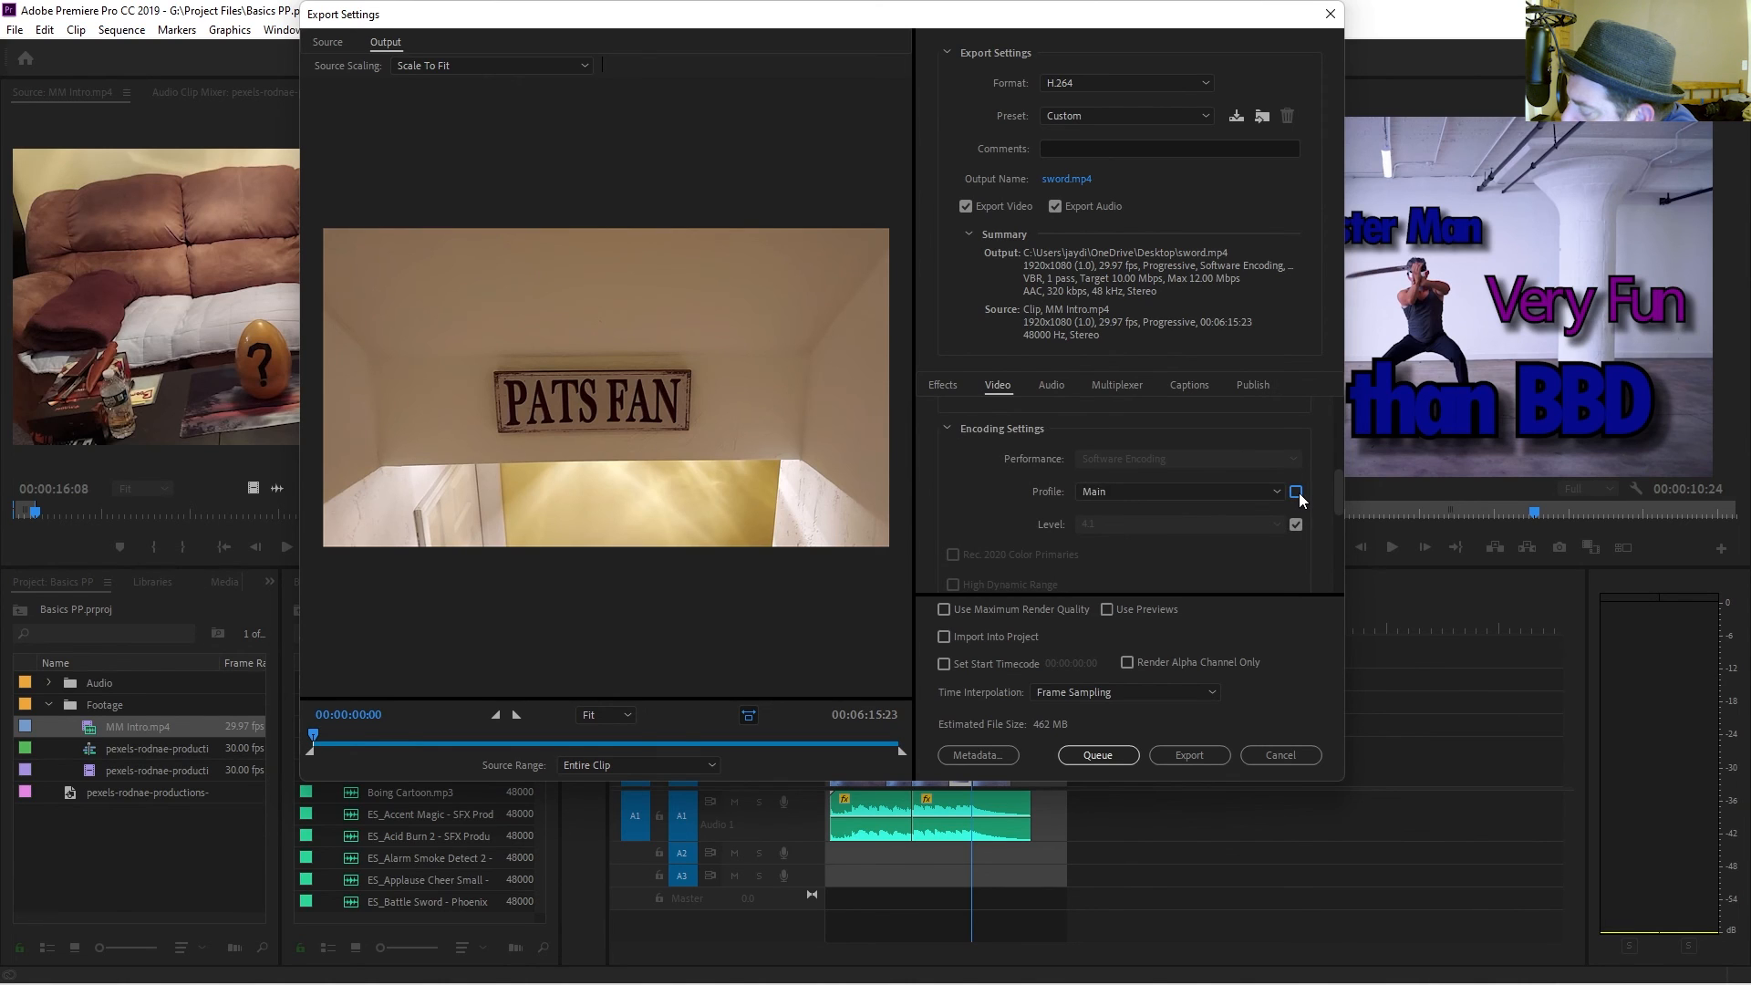
{"action": "left_click", "coordinate": [1296, 493]}
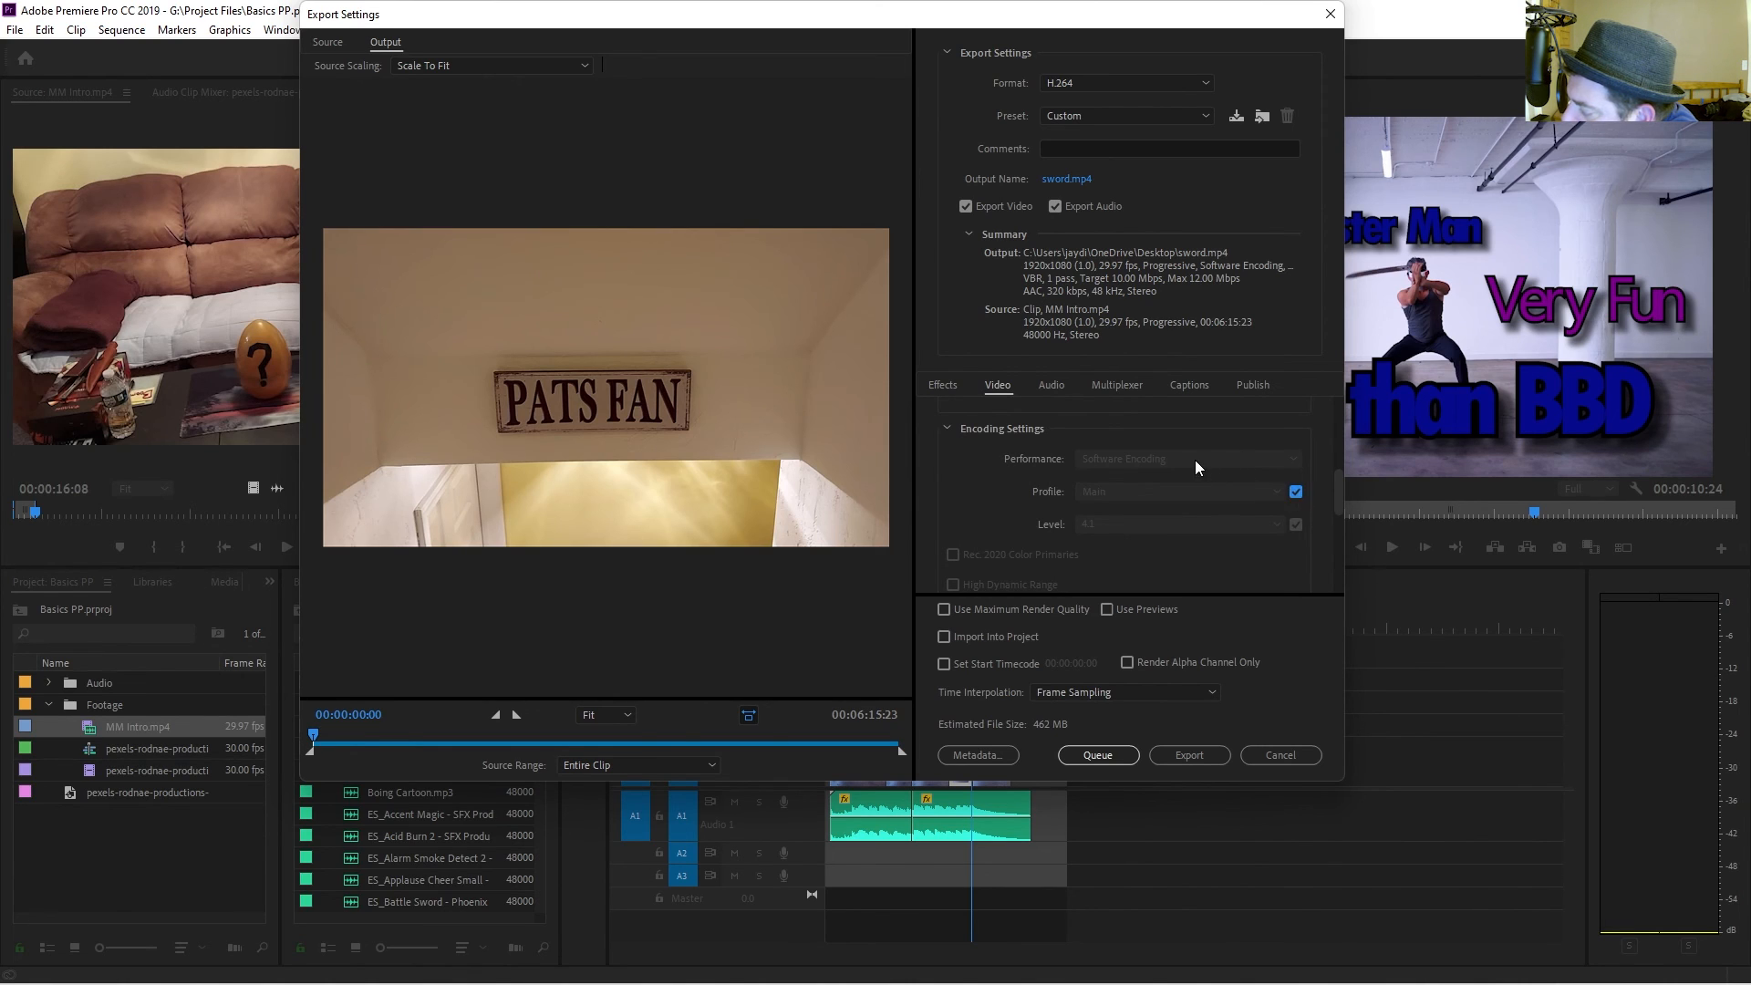
{"action": "left_click", "coordinate": [1296, 492]}
{"action": "left_click", "coordinate": [1245, 492]}
{"action": "left_click", "coordinate": [1232, 517]}
{"action": "left_click", "coordinate": [1237, 496]}
{"action": "left_click", "coordinate": [1236, 513]}
{"action": "left_click", "coordinate": [1238, 495]}
{"action": "left_click", "coordinate": [1228, 529]}
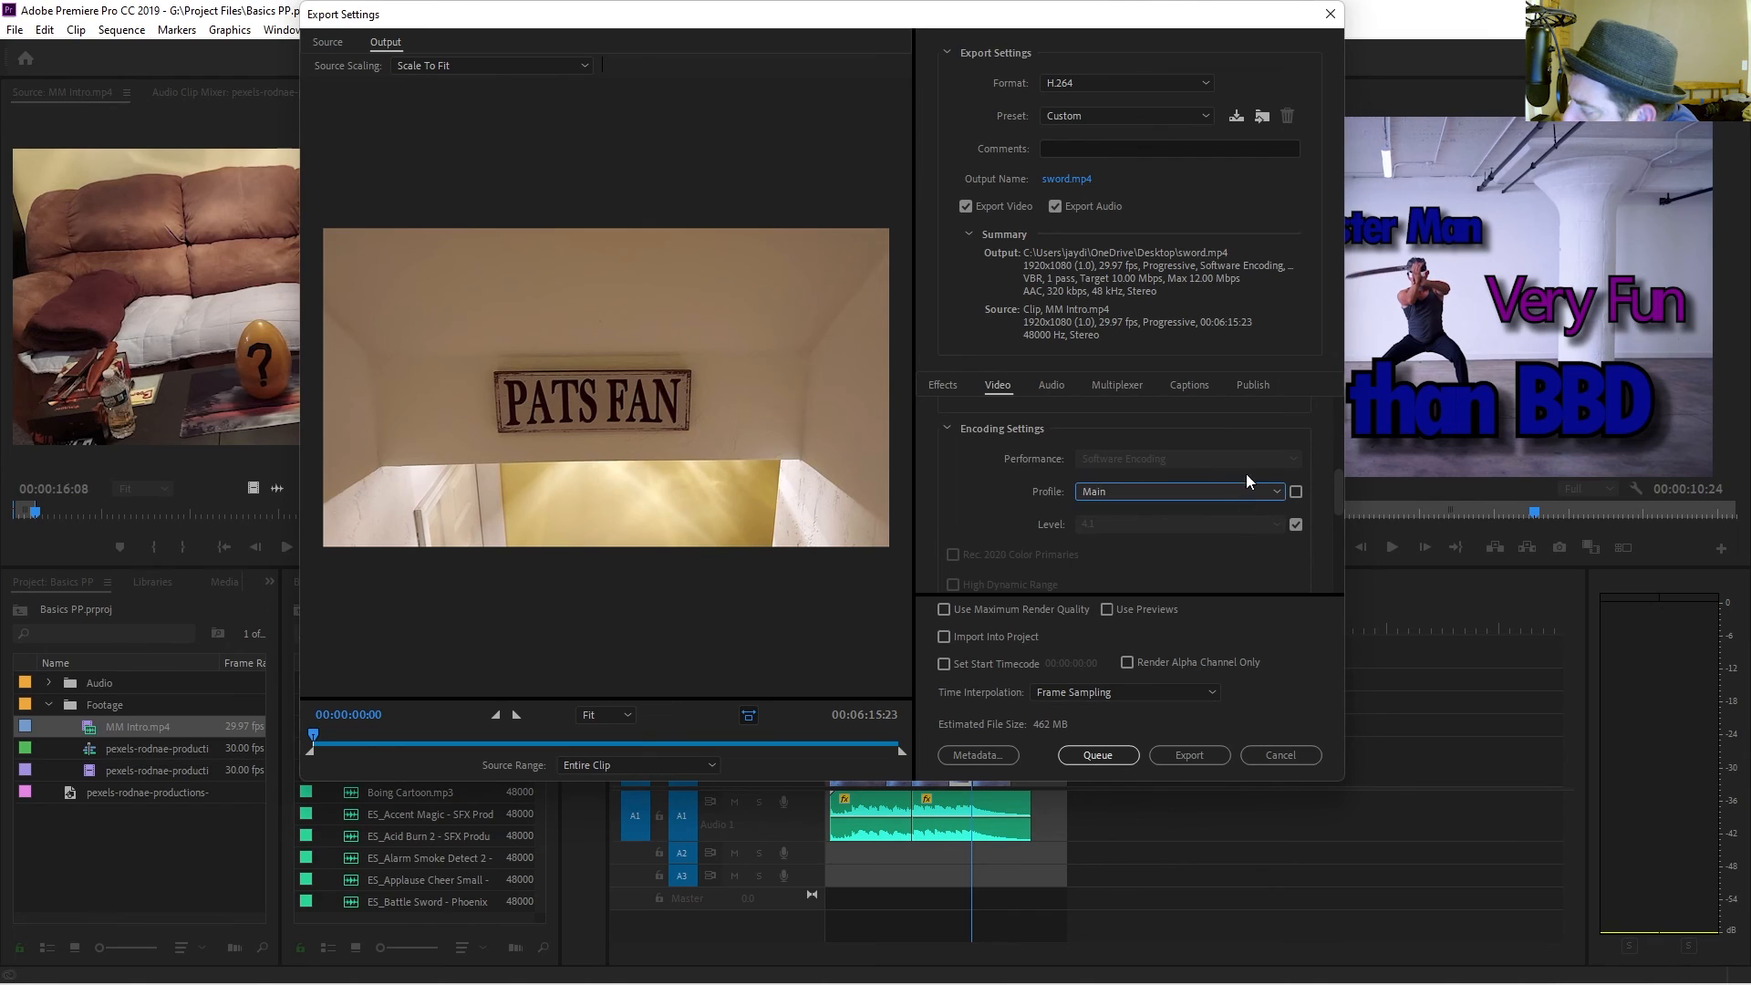
{"action": "left_click", "coordinate": [1296, 493]}
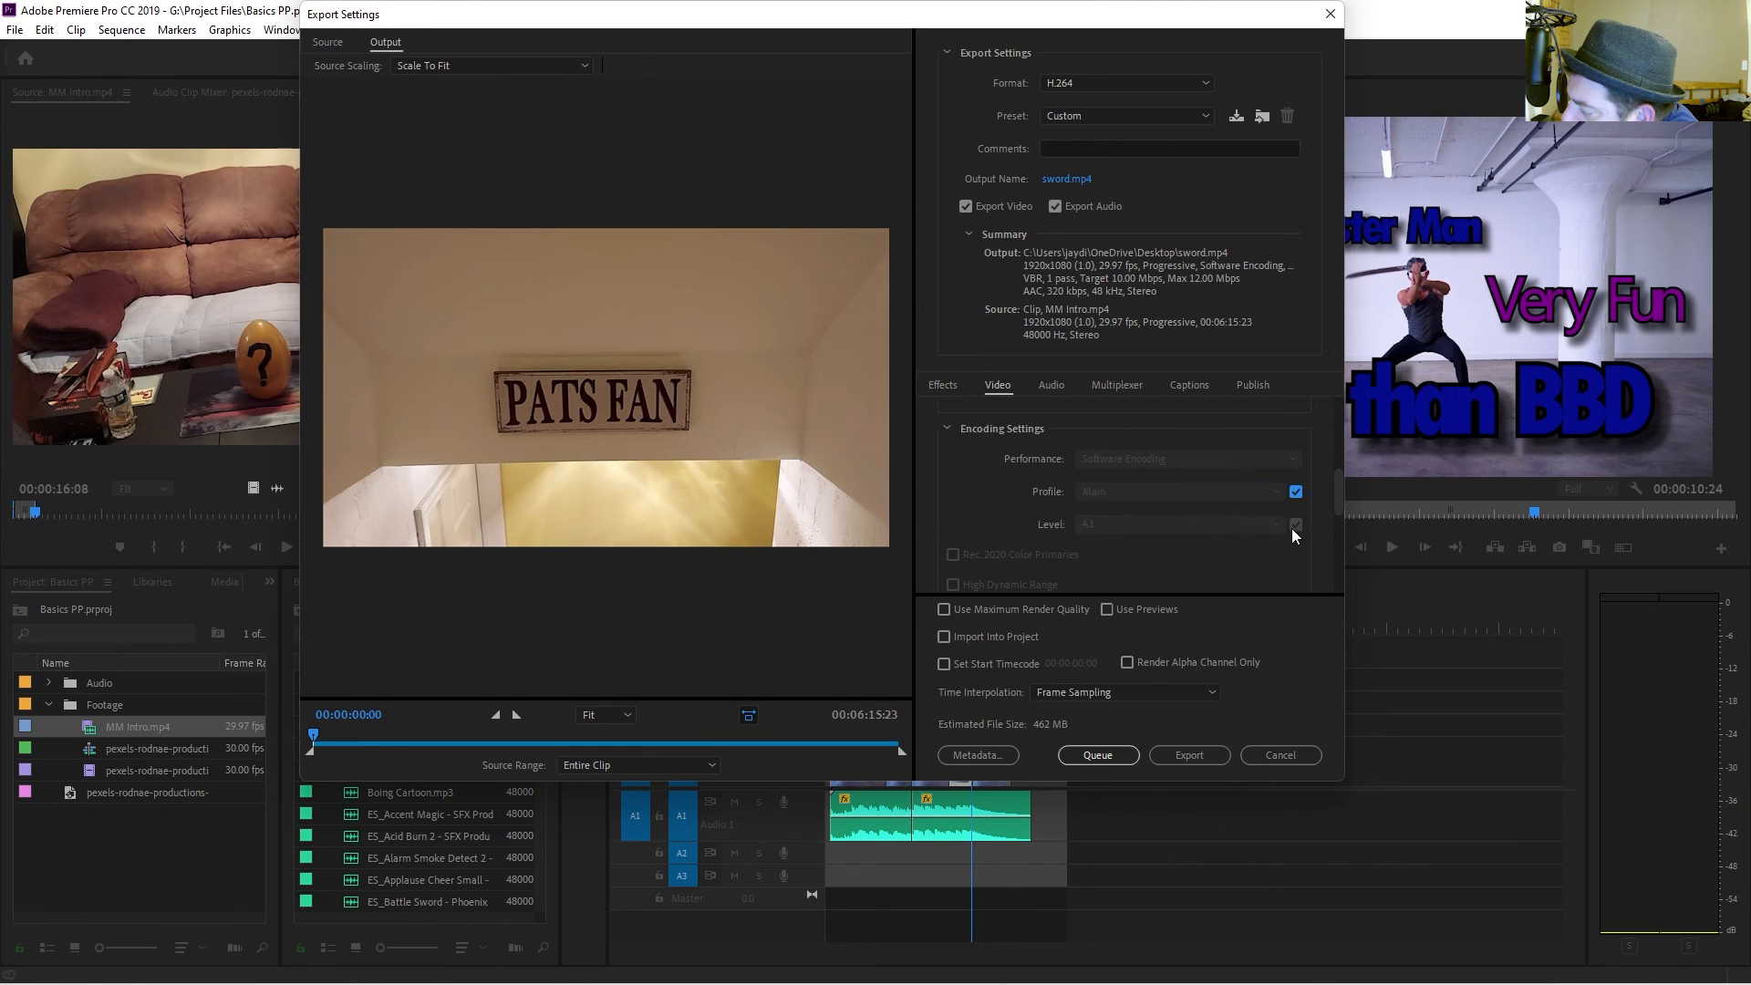
Raise the maximum bitrate to about 34.44 Mbps.
{"action": "scroll", "coordinate": [1300, 538], "scroll_direction": "down", "scroll_amount": 3}
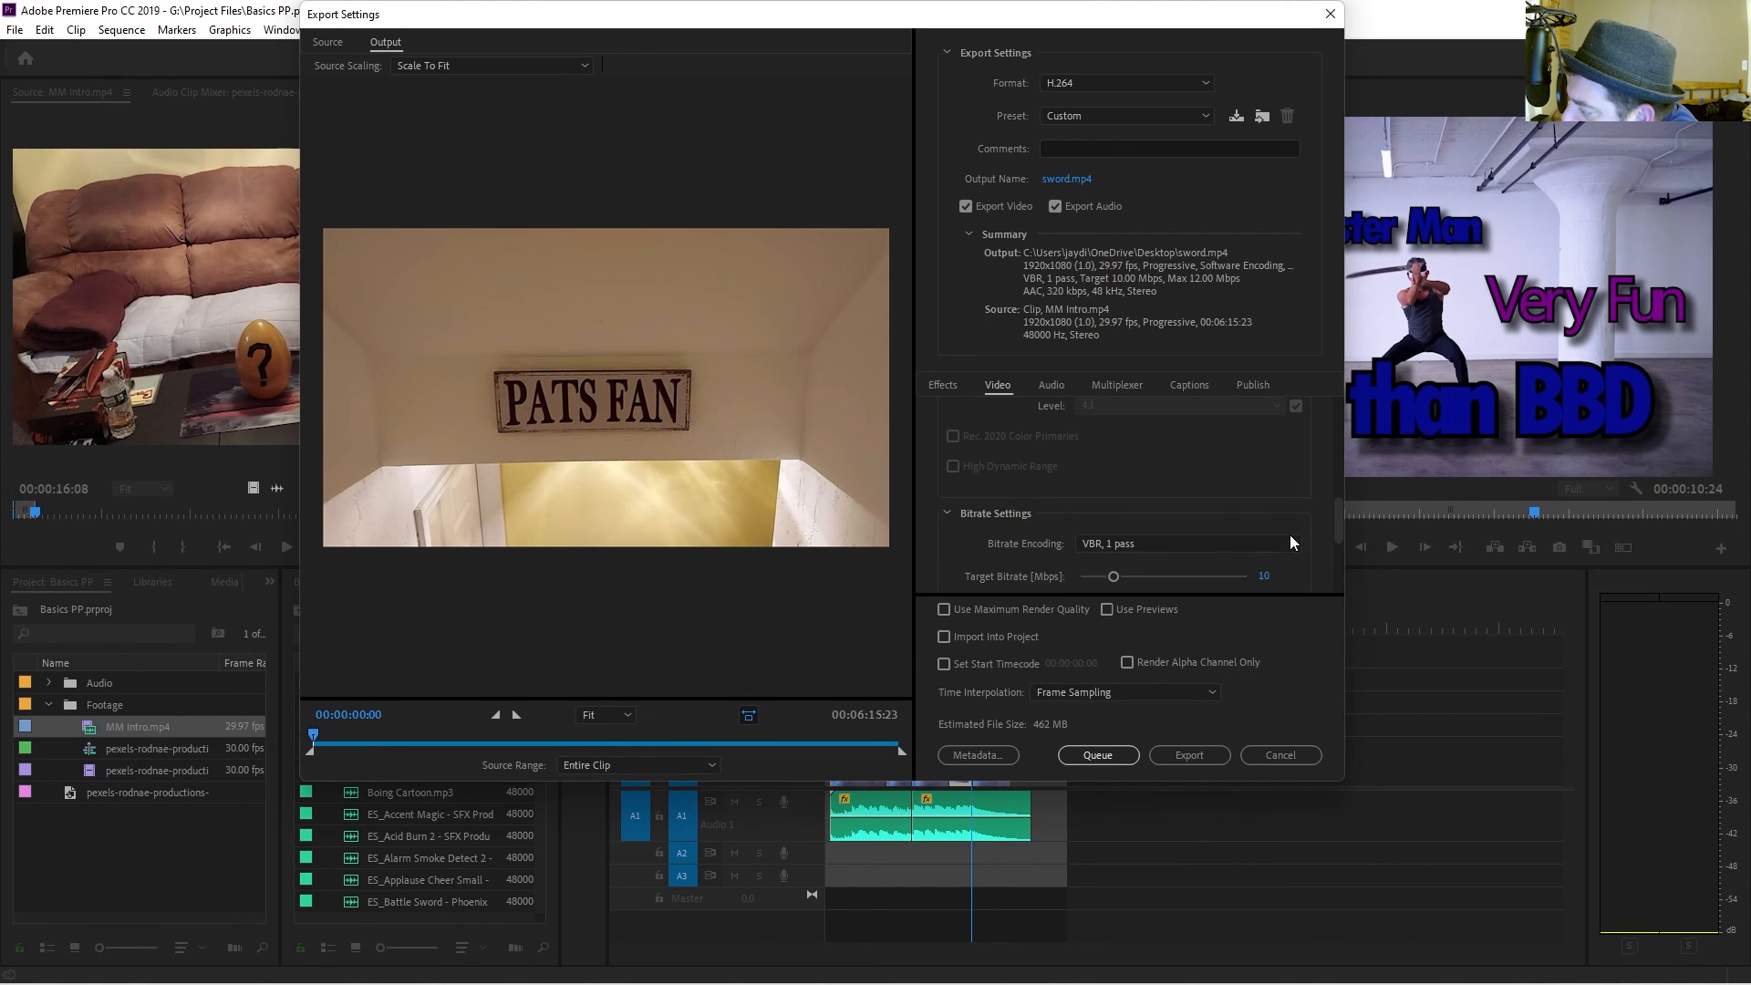
{"action": "scroll", "coordinate": [1291, 541], "scroll_direction": "down", "scroll_amount": 3}
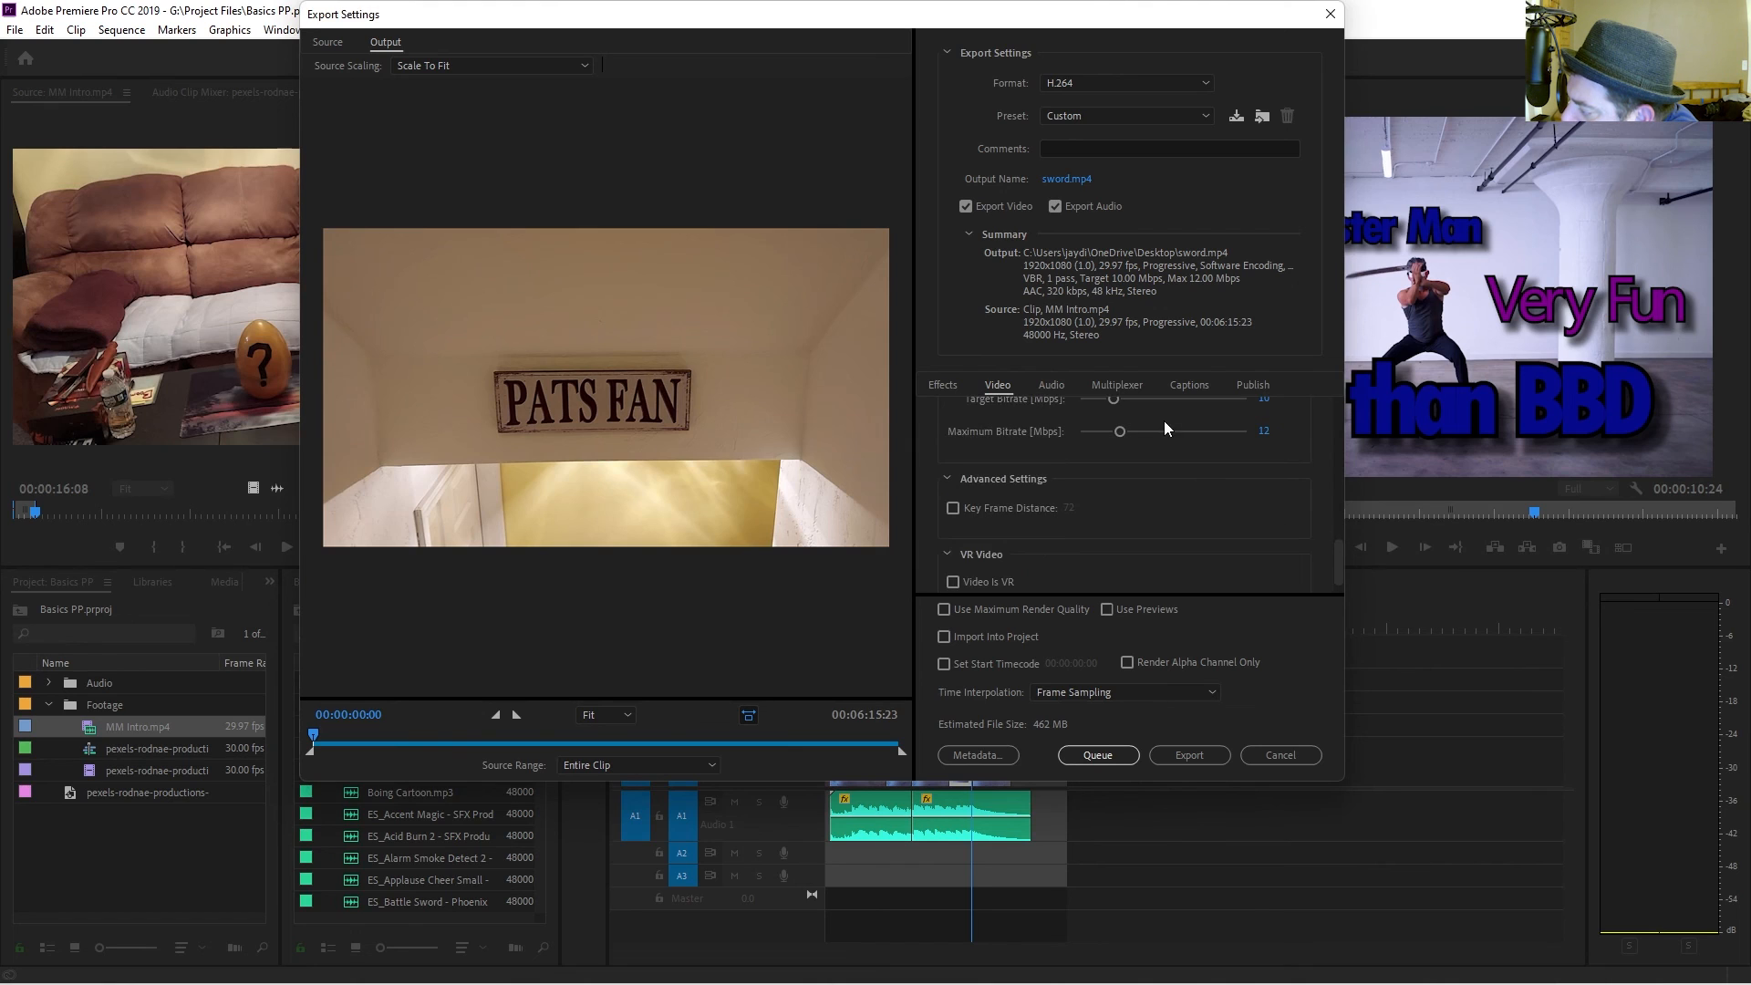
{"action": "scroll", "coordinate": [1148, 465], "scroll_direction": "up", "scroll_amount": 1}
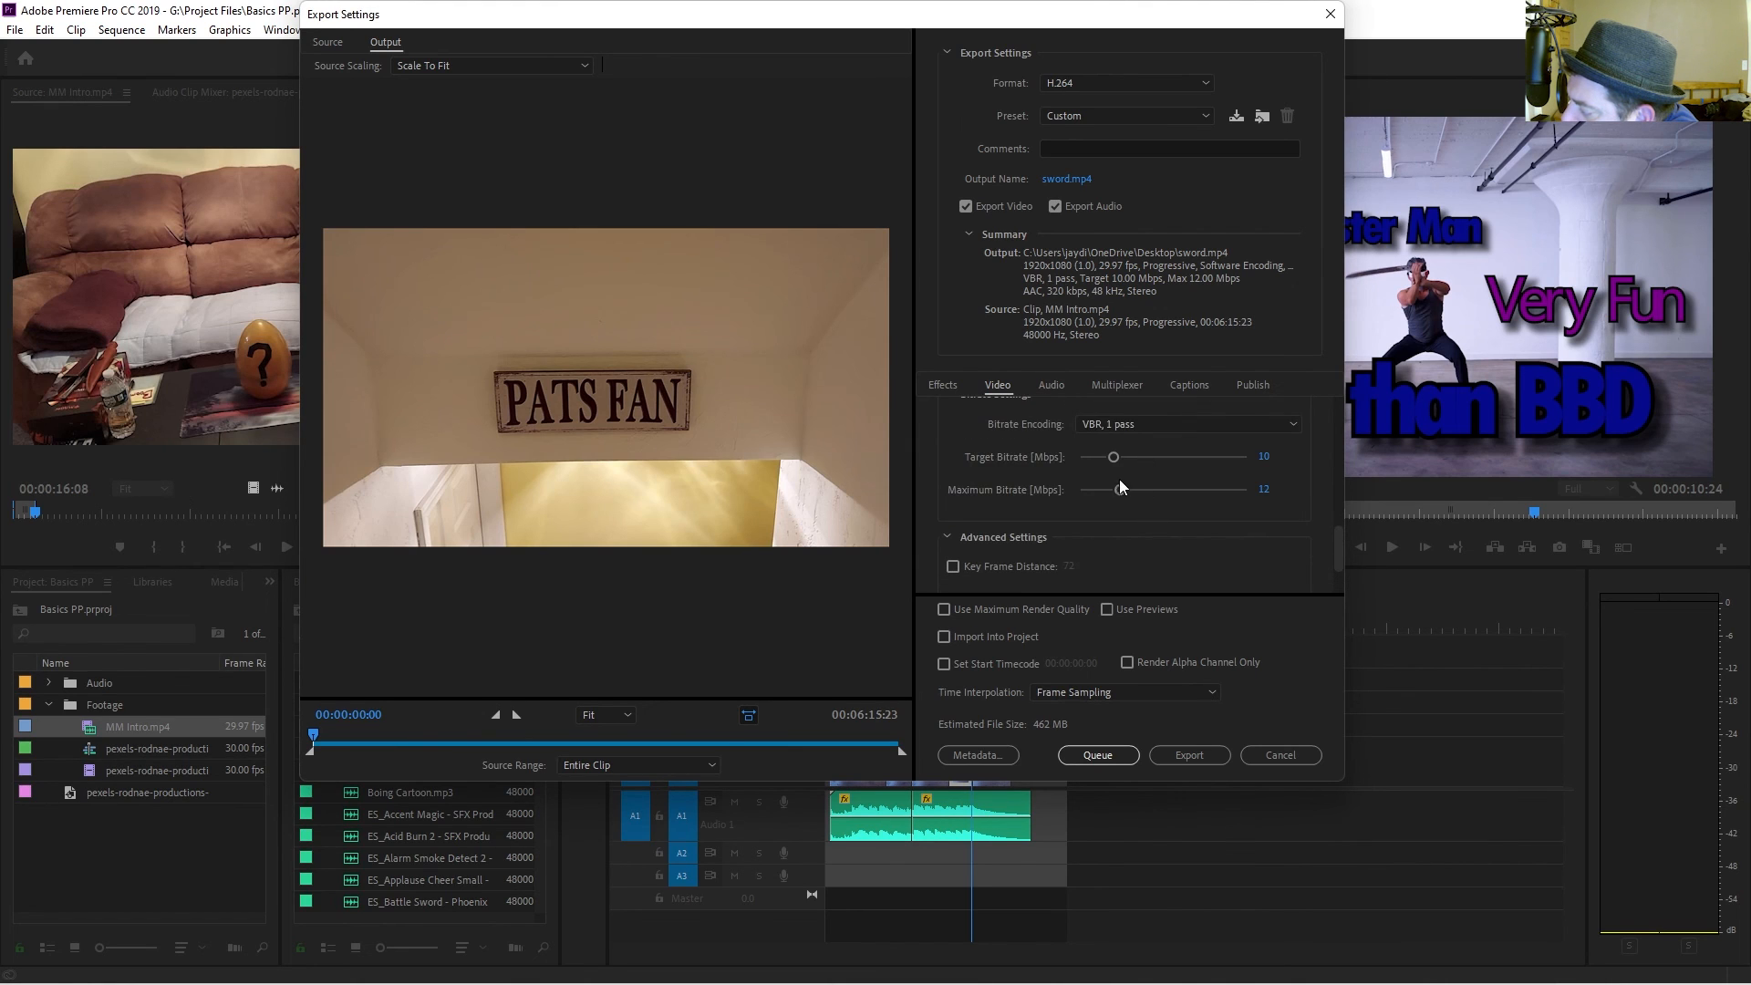
{"action": "left_click_drag", "start_coordinate": [1120, 496], "coordinate": [1192, 508]}
Enable Use Maximum Render Quality and start exporting the video.
{"action": "scroll", "coordinate": [1189, 510], "scroll_direction": "down", "scroll_amount": 2}
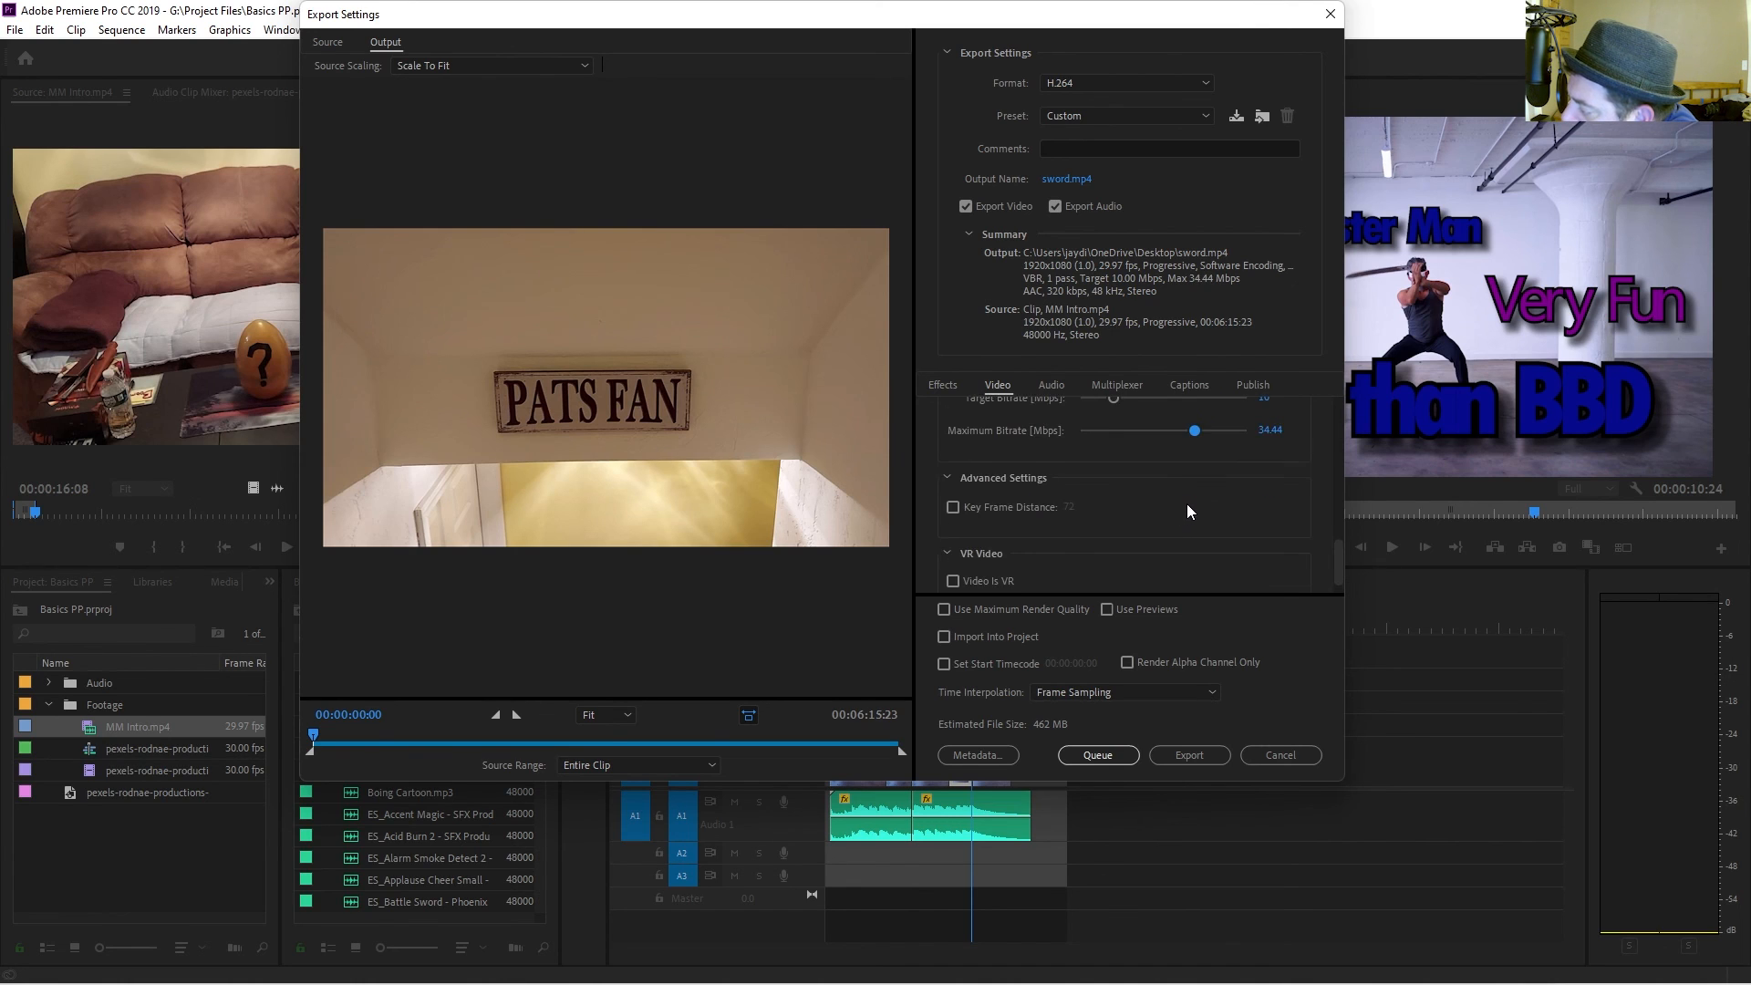
{"action": "left_click", "coordinate": [953, 611]}
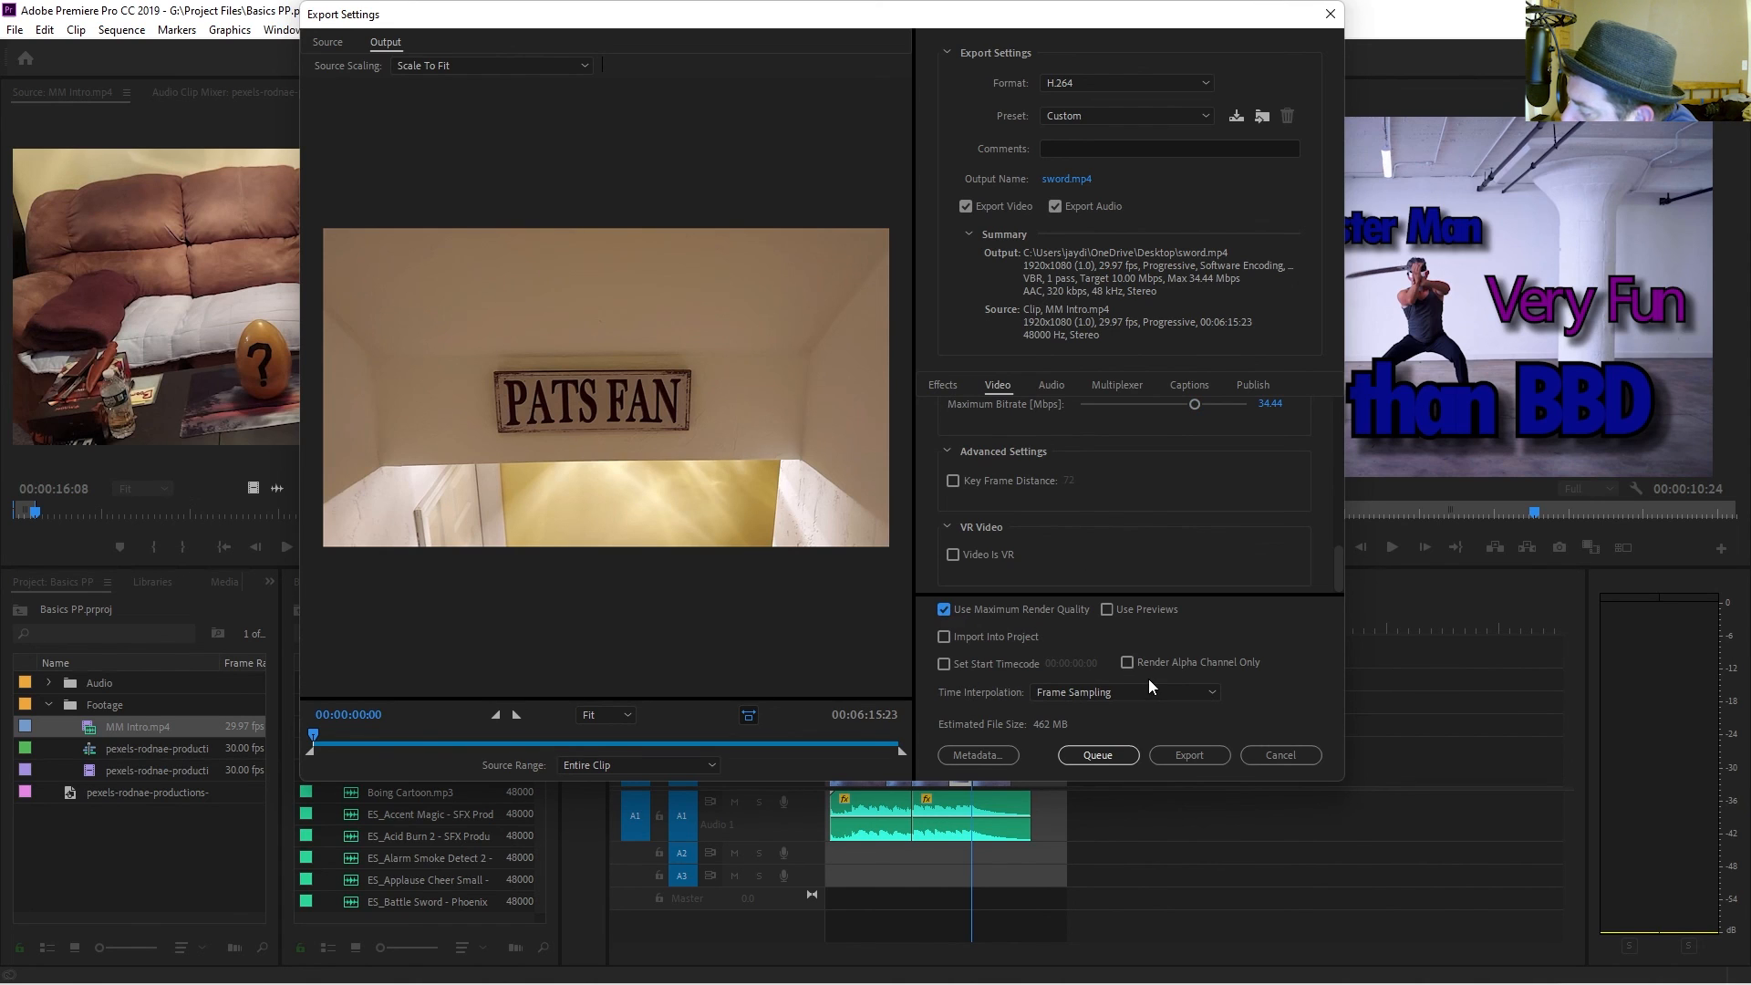
{"action": "left_click", "coordinate": [1193, 756]}
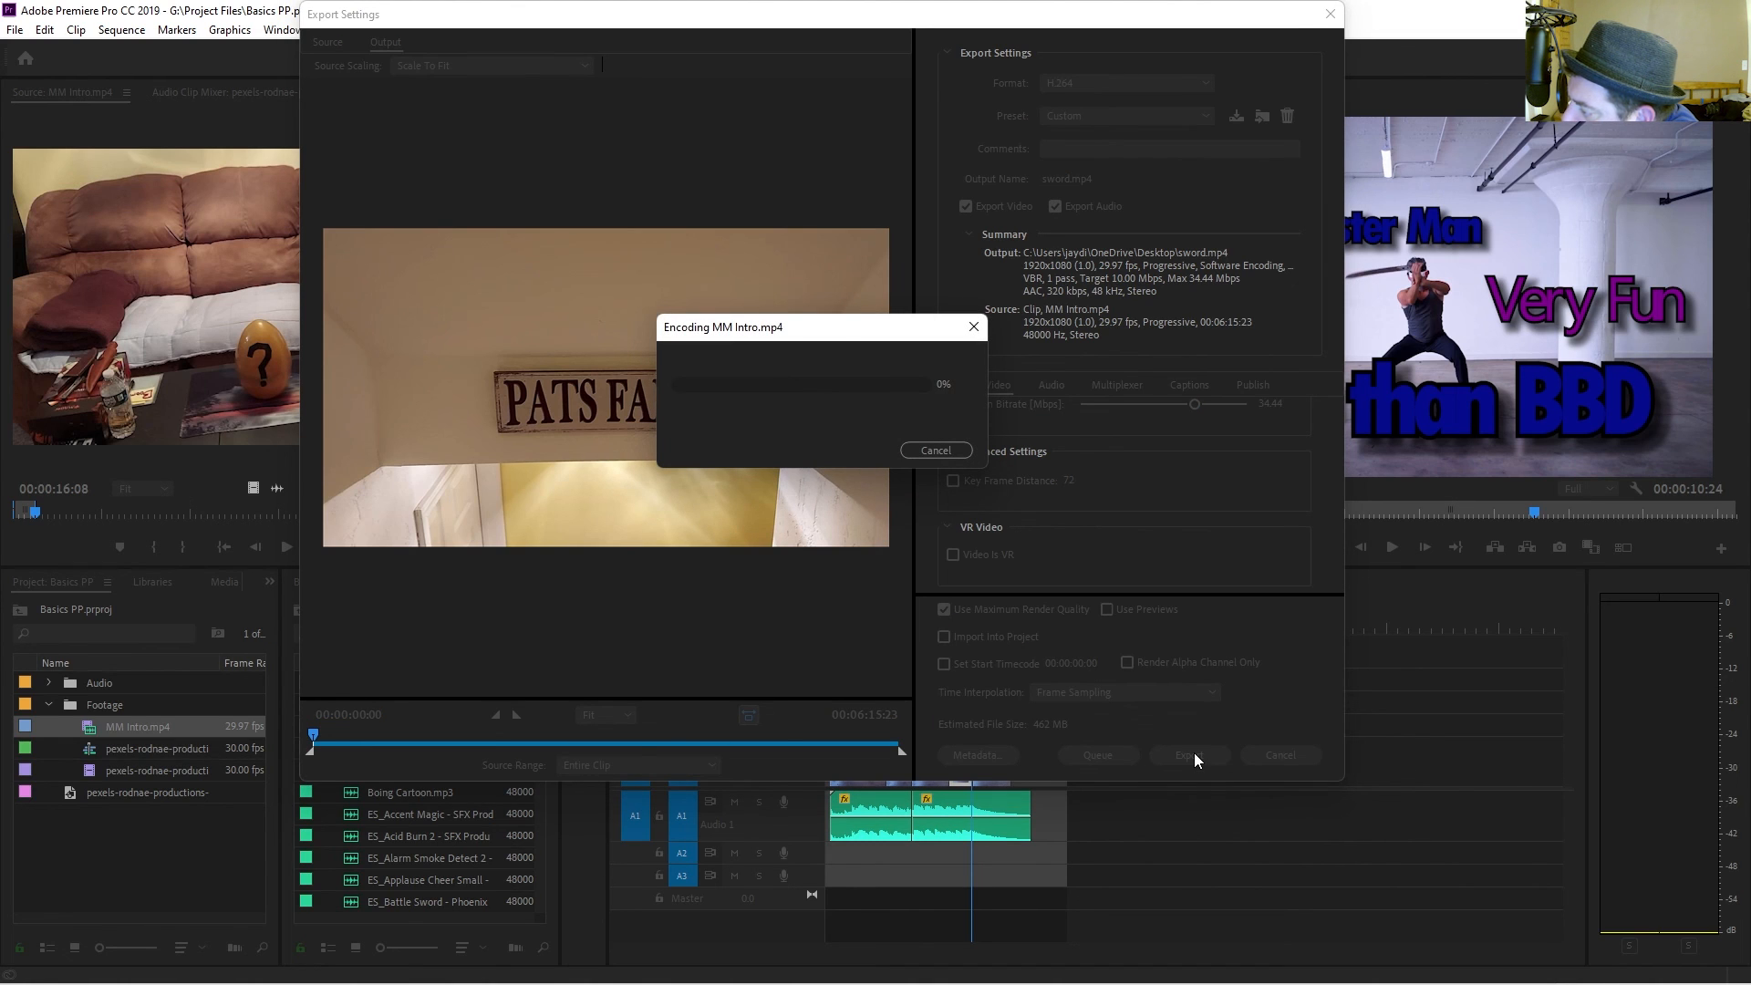